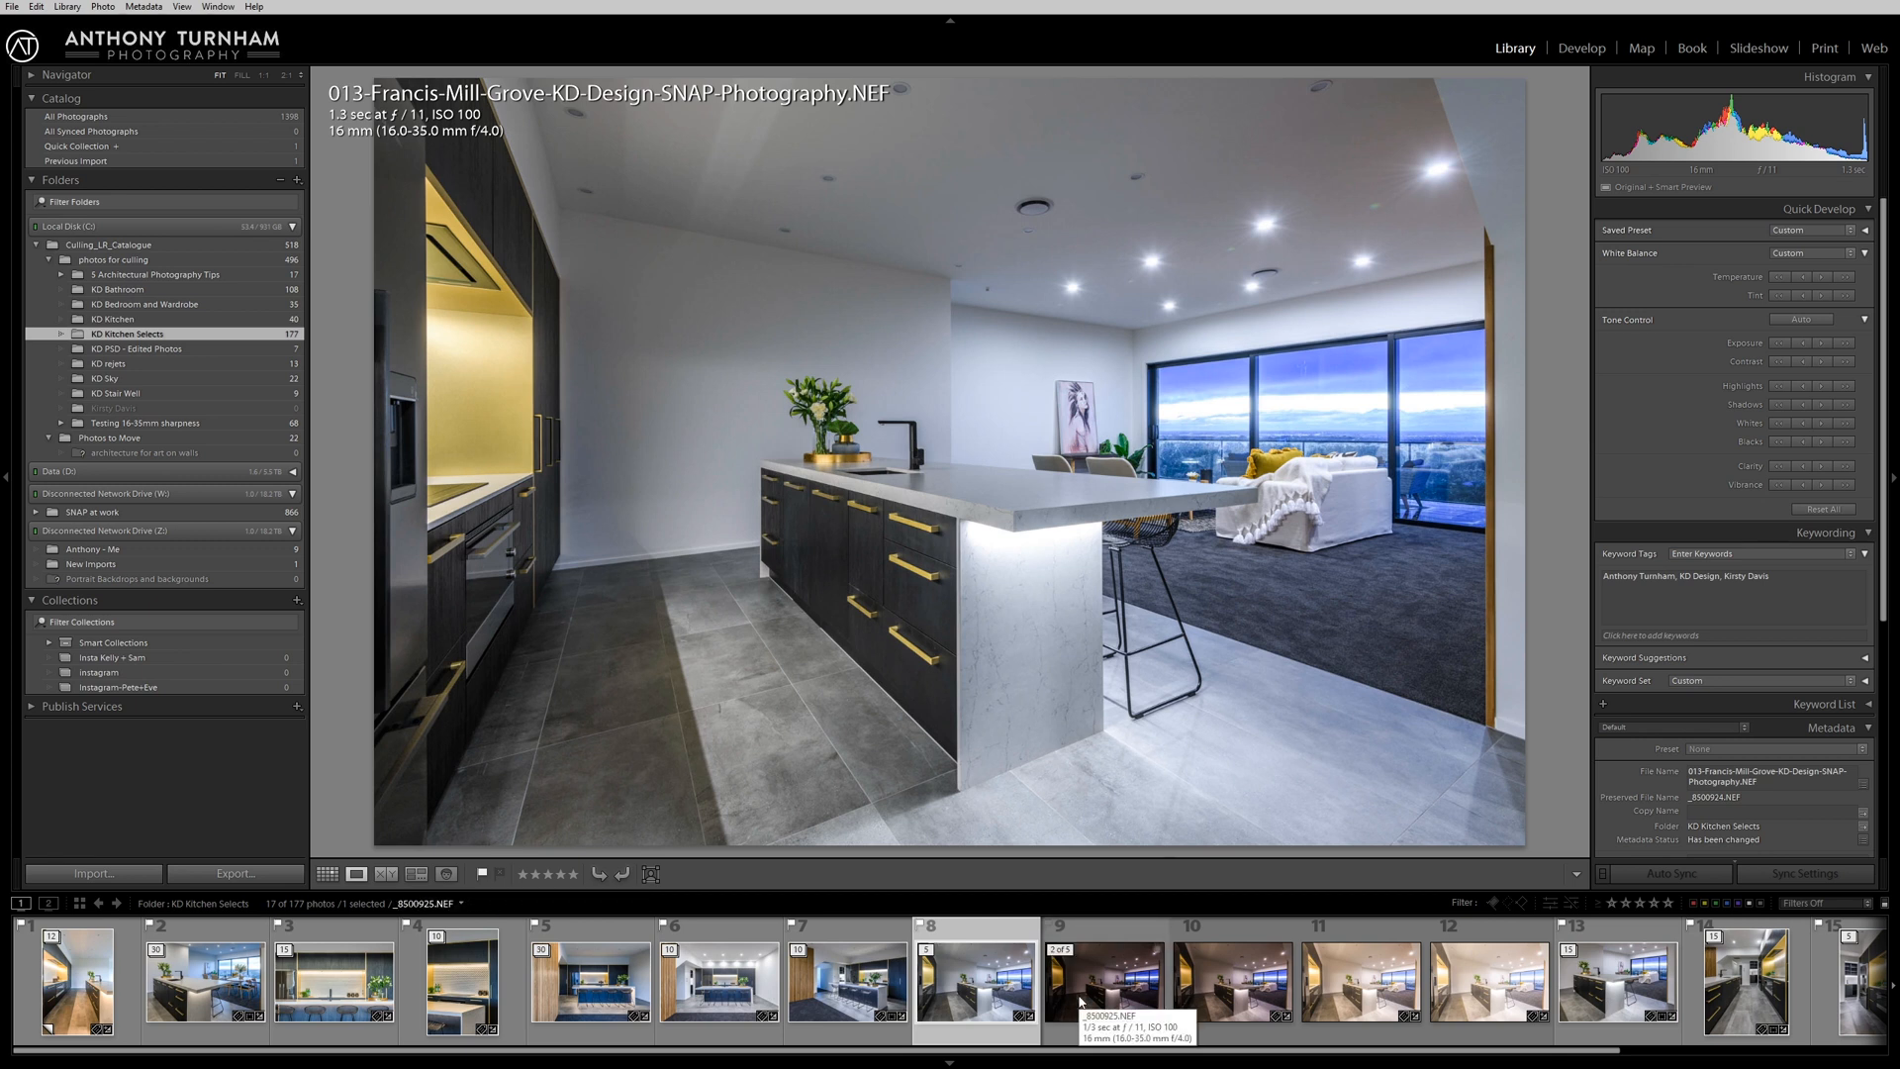
Compare the dark, mid and bright bracketed exposures of the island-bench shot, collapse their stack, and select the folder's first photo.
left_click(1077, 993)
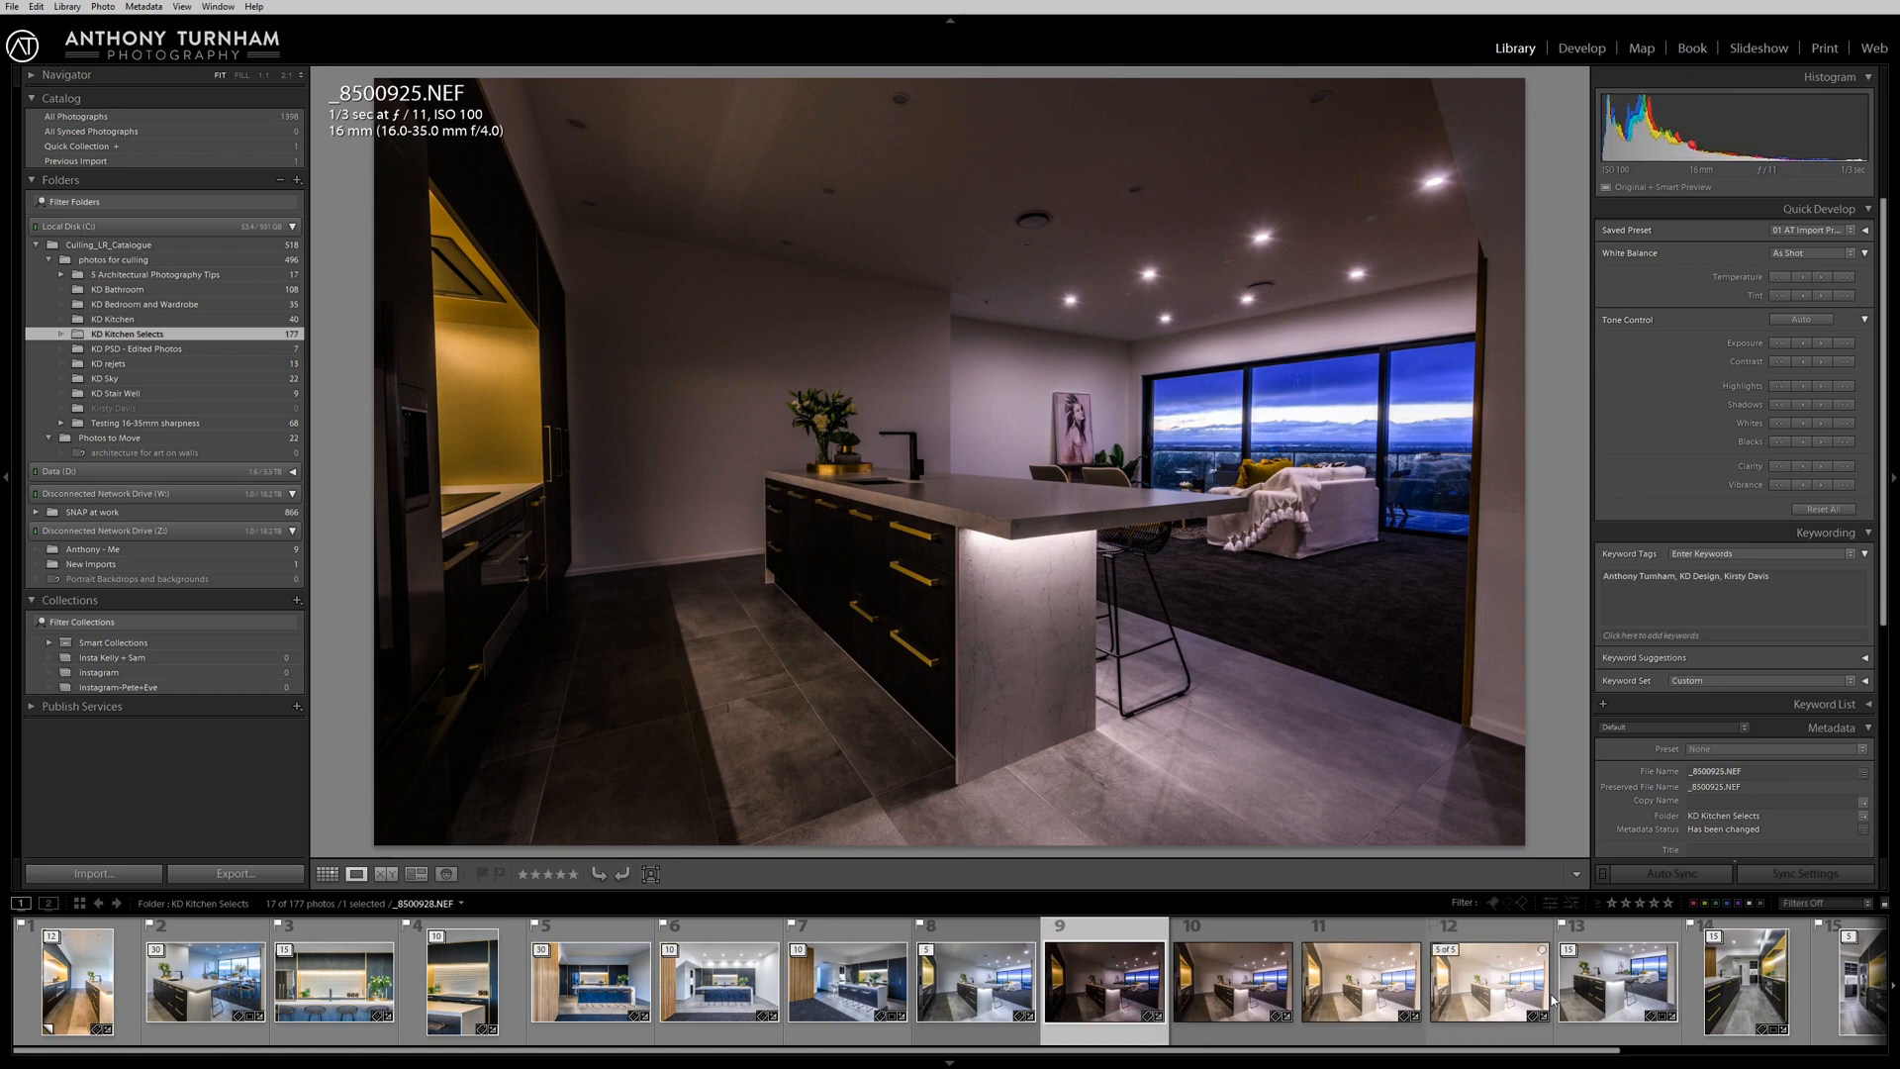
left_click(1506, 990)
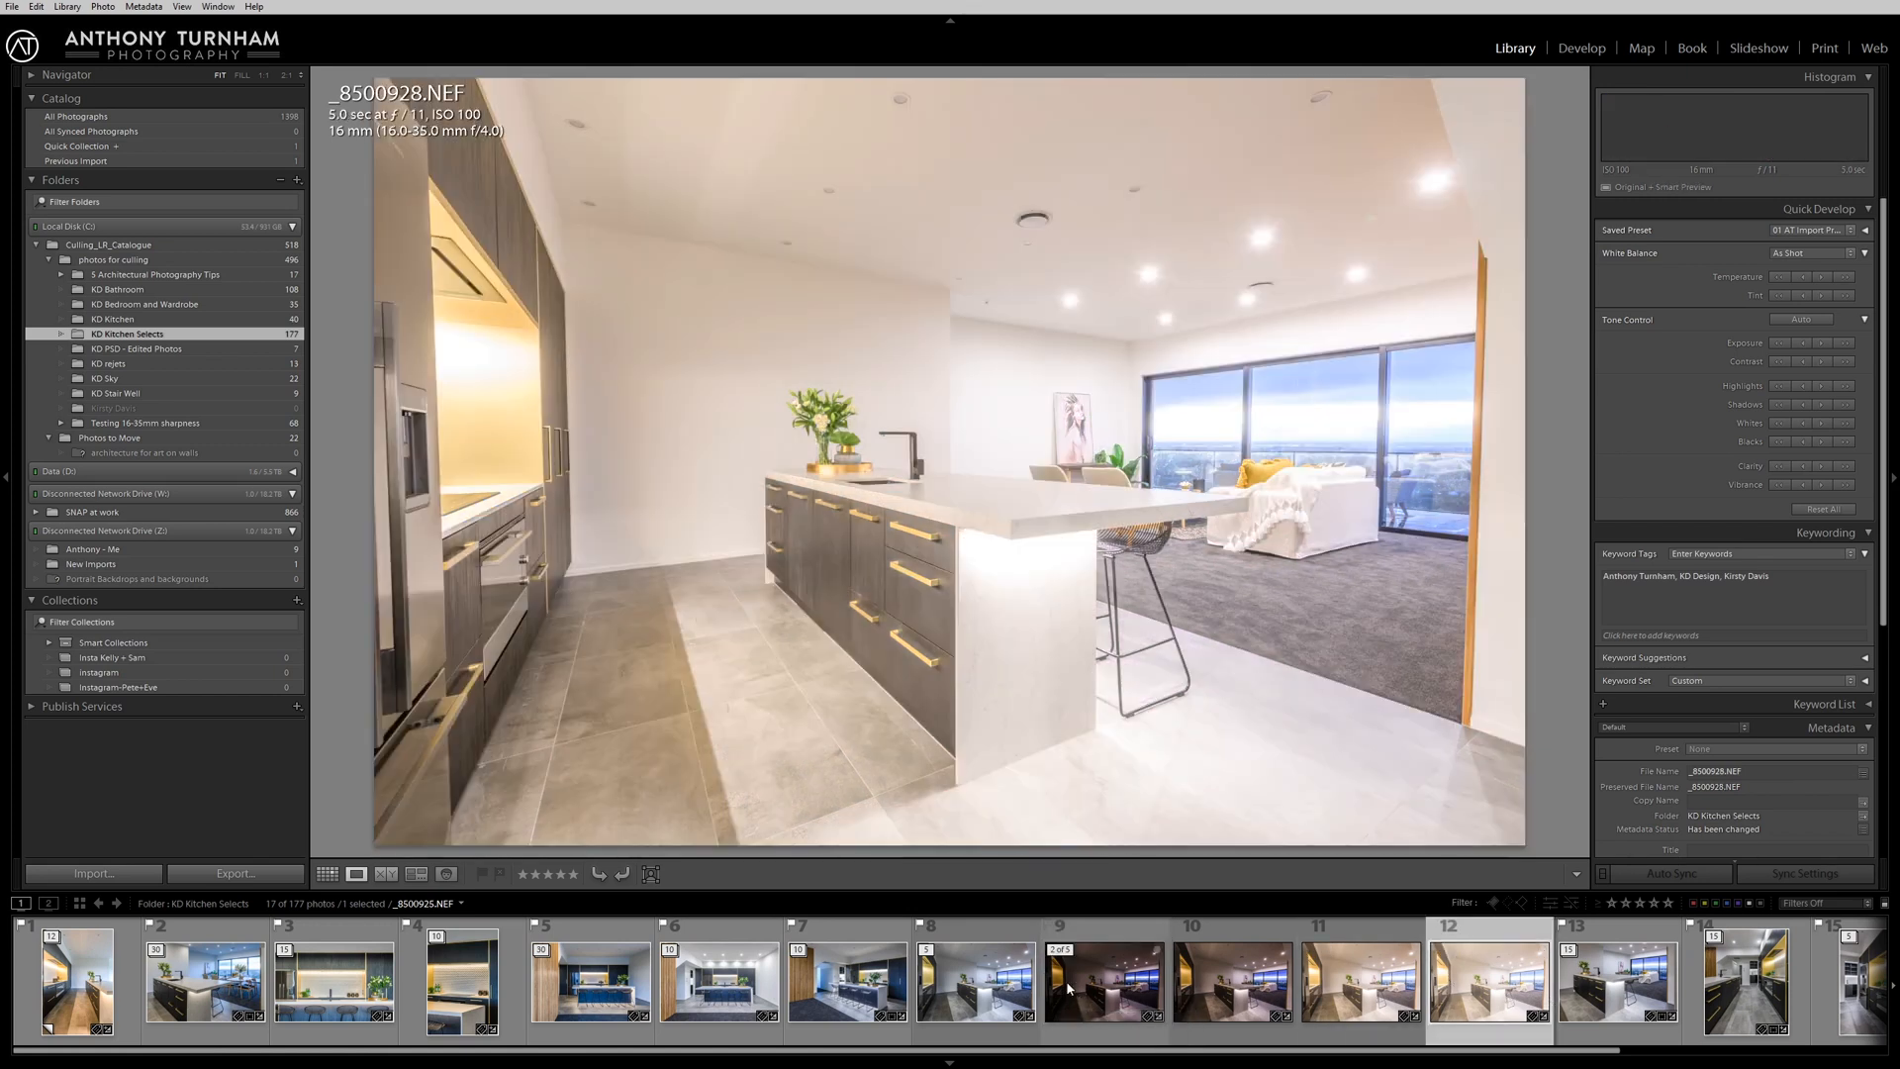
left_click(1065, 983)
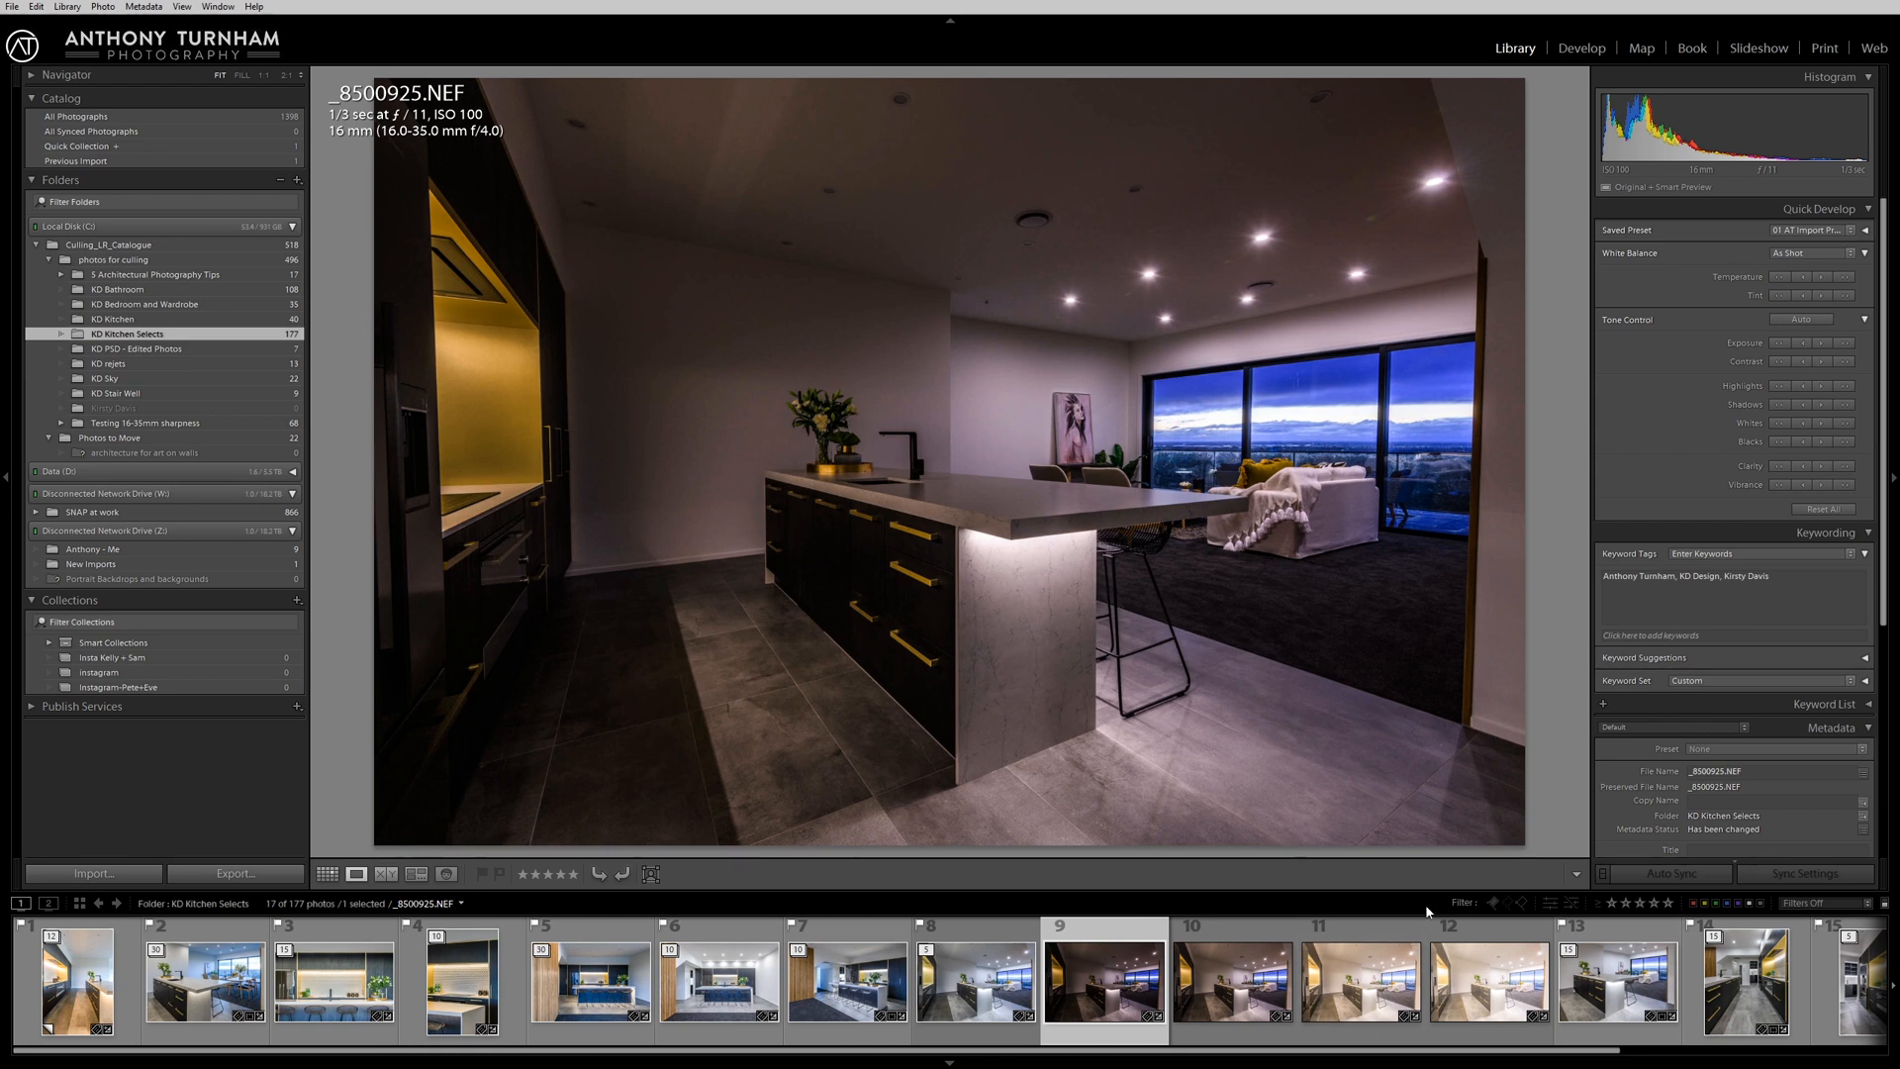
left_click(1371, 997)
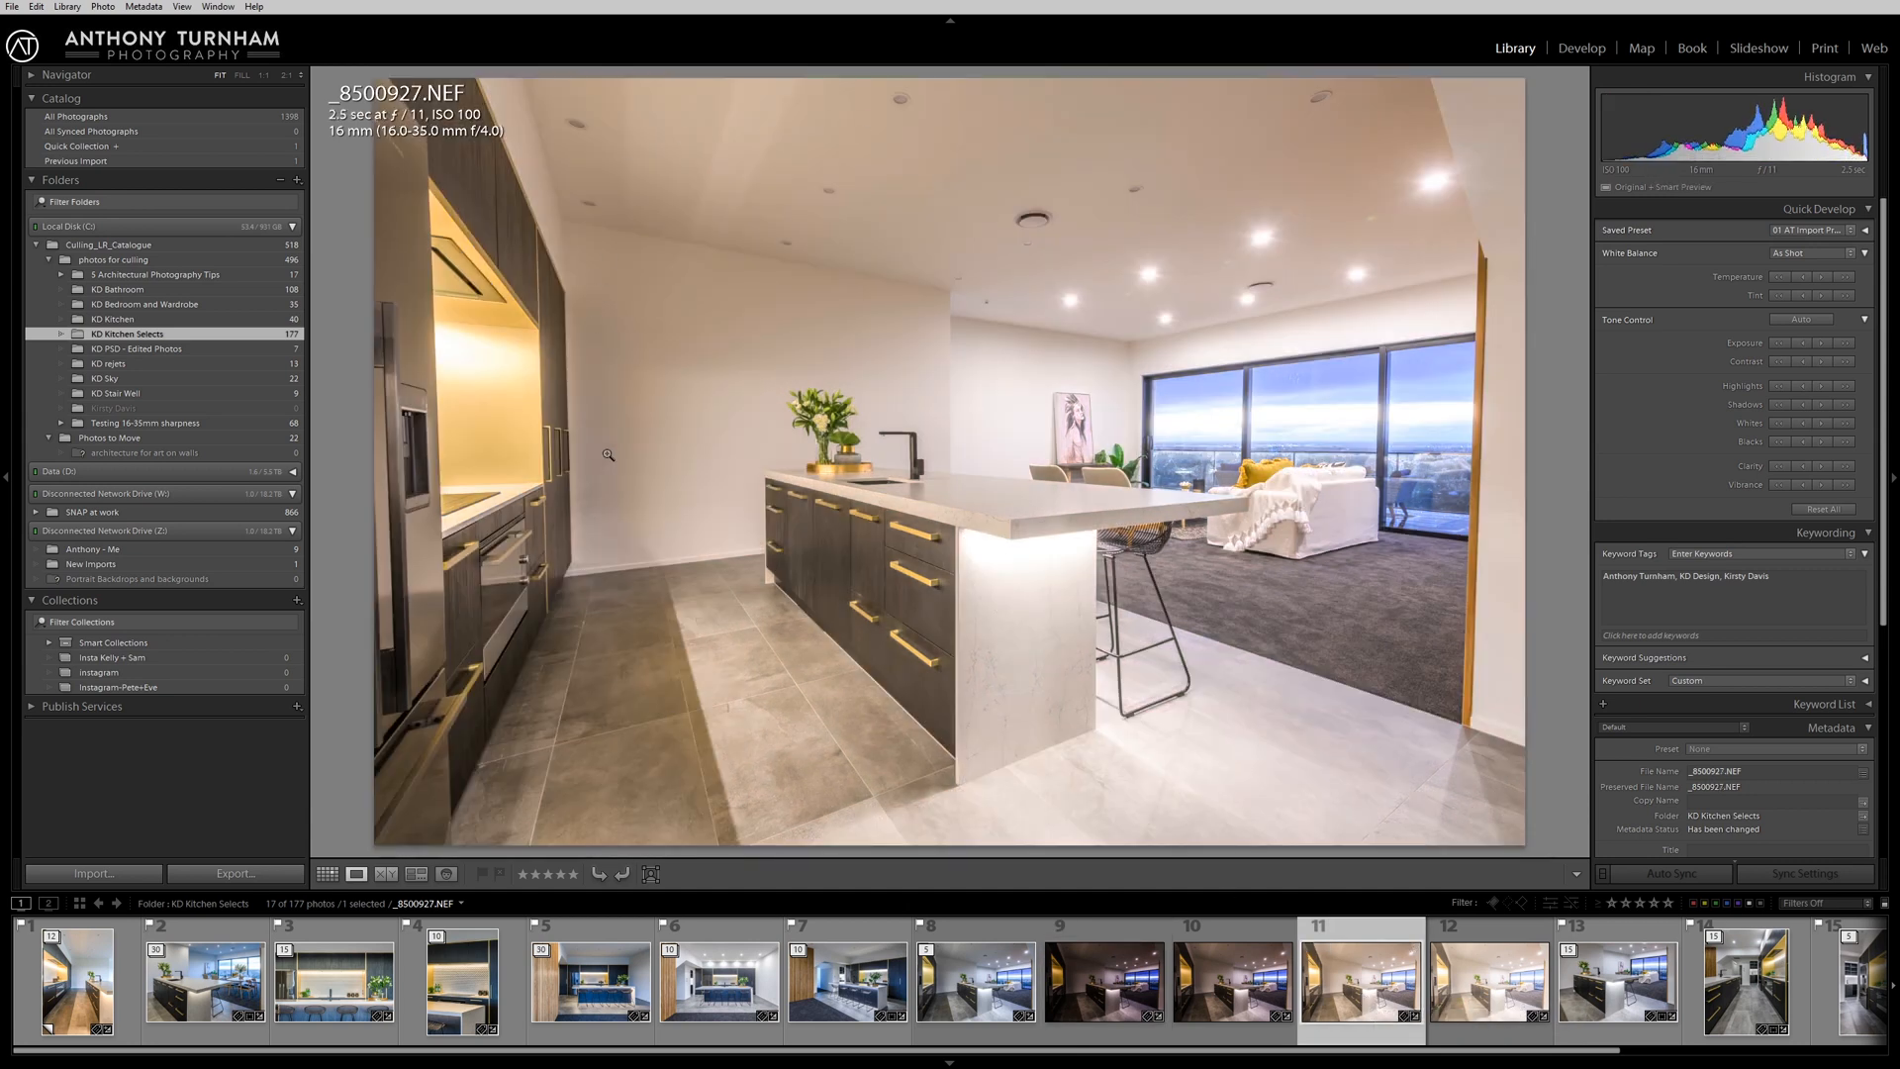
left_click(1461, 995)
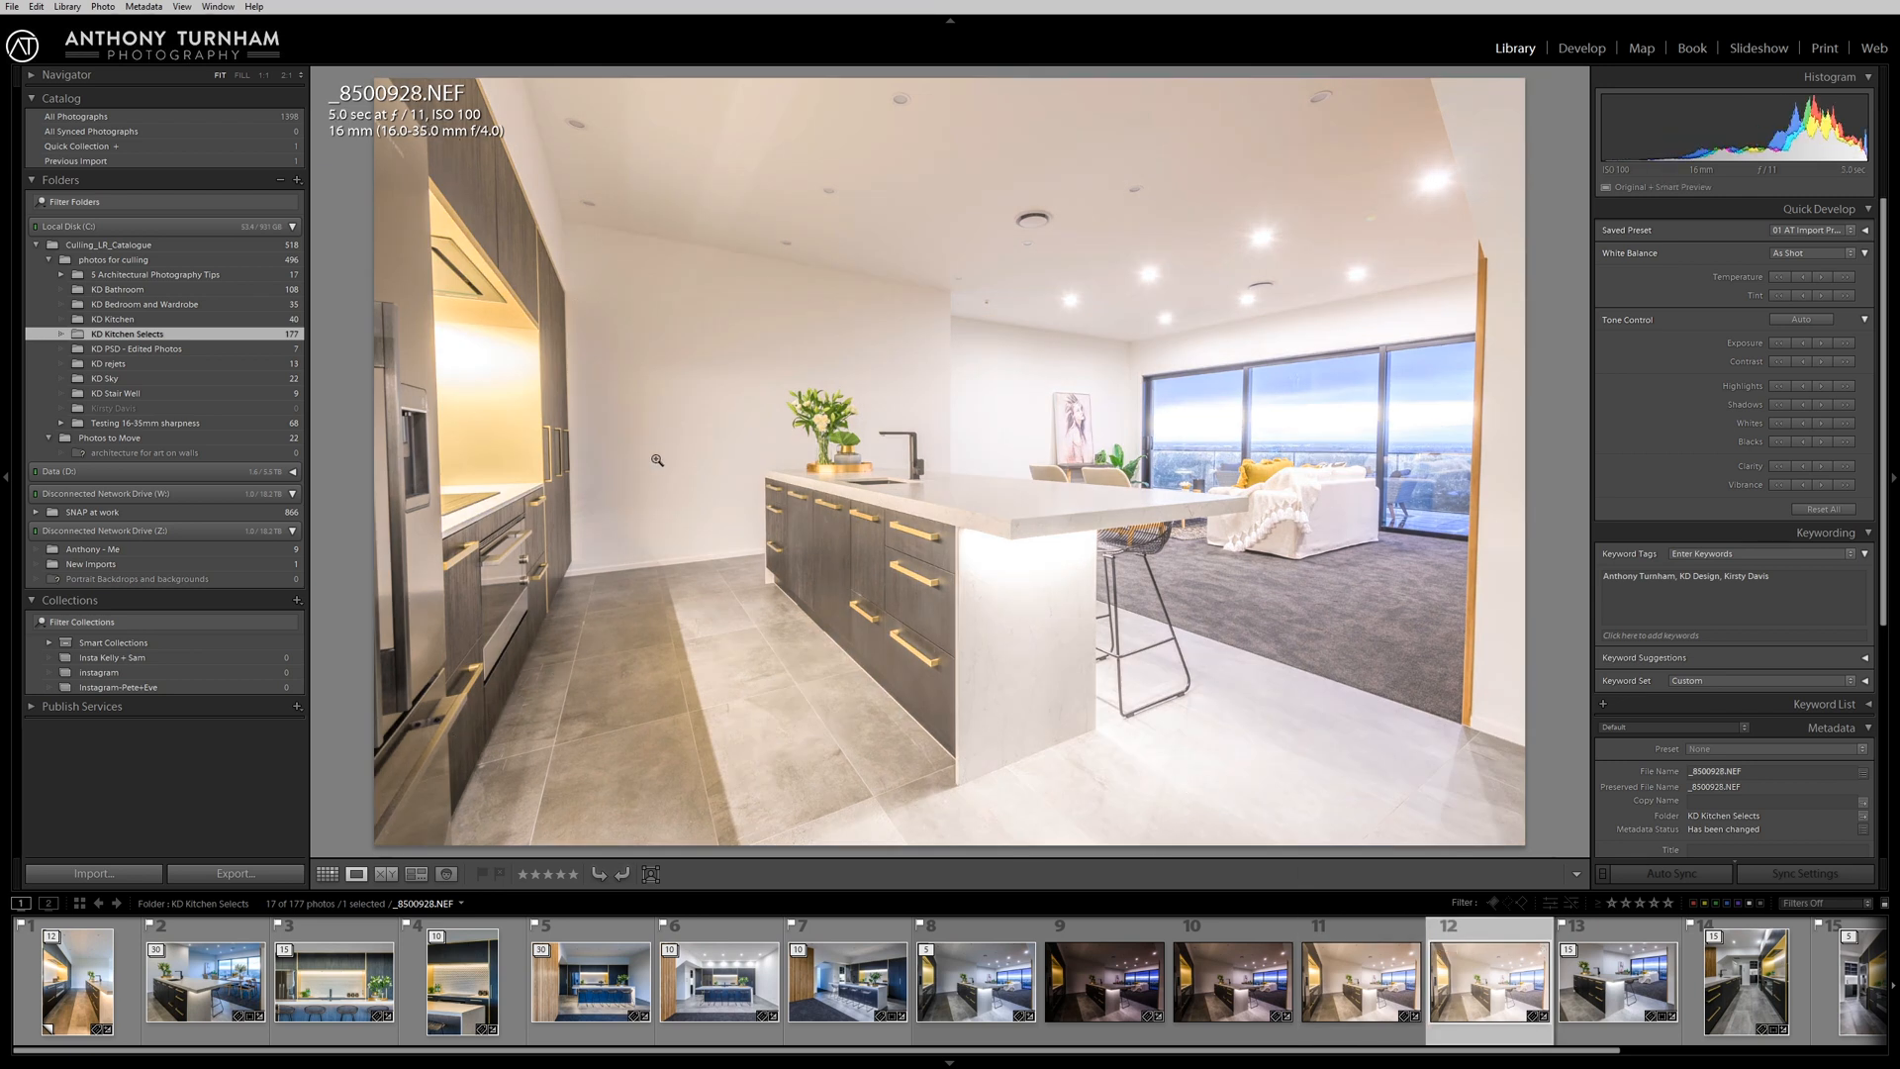
left_click(928, 956)
left_click(80, 1007)
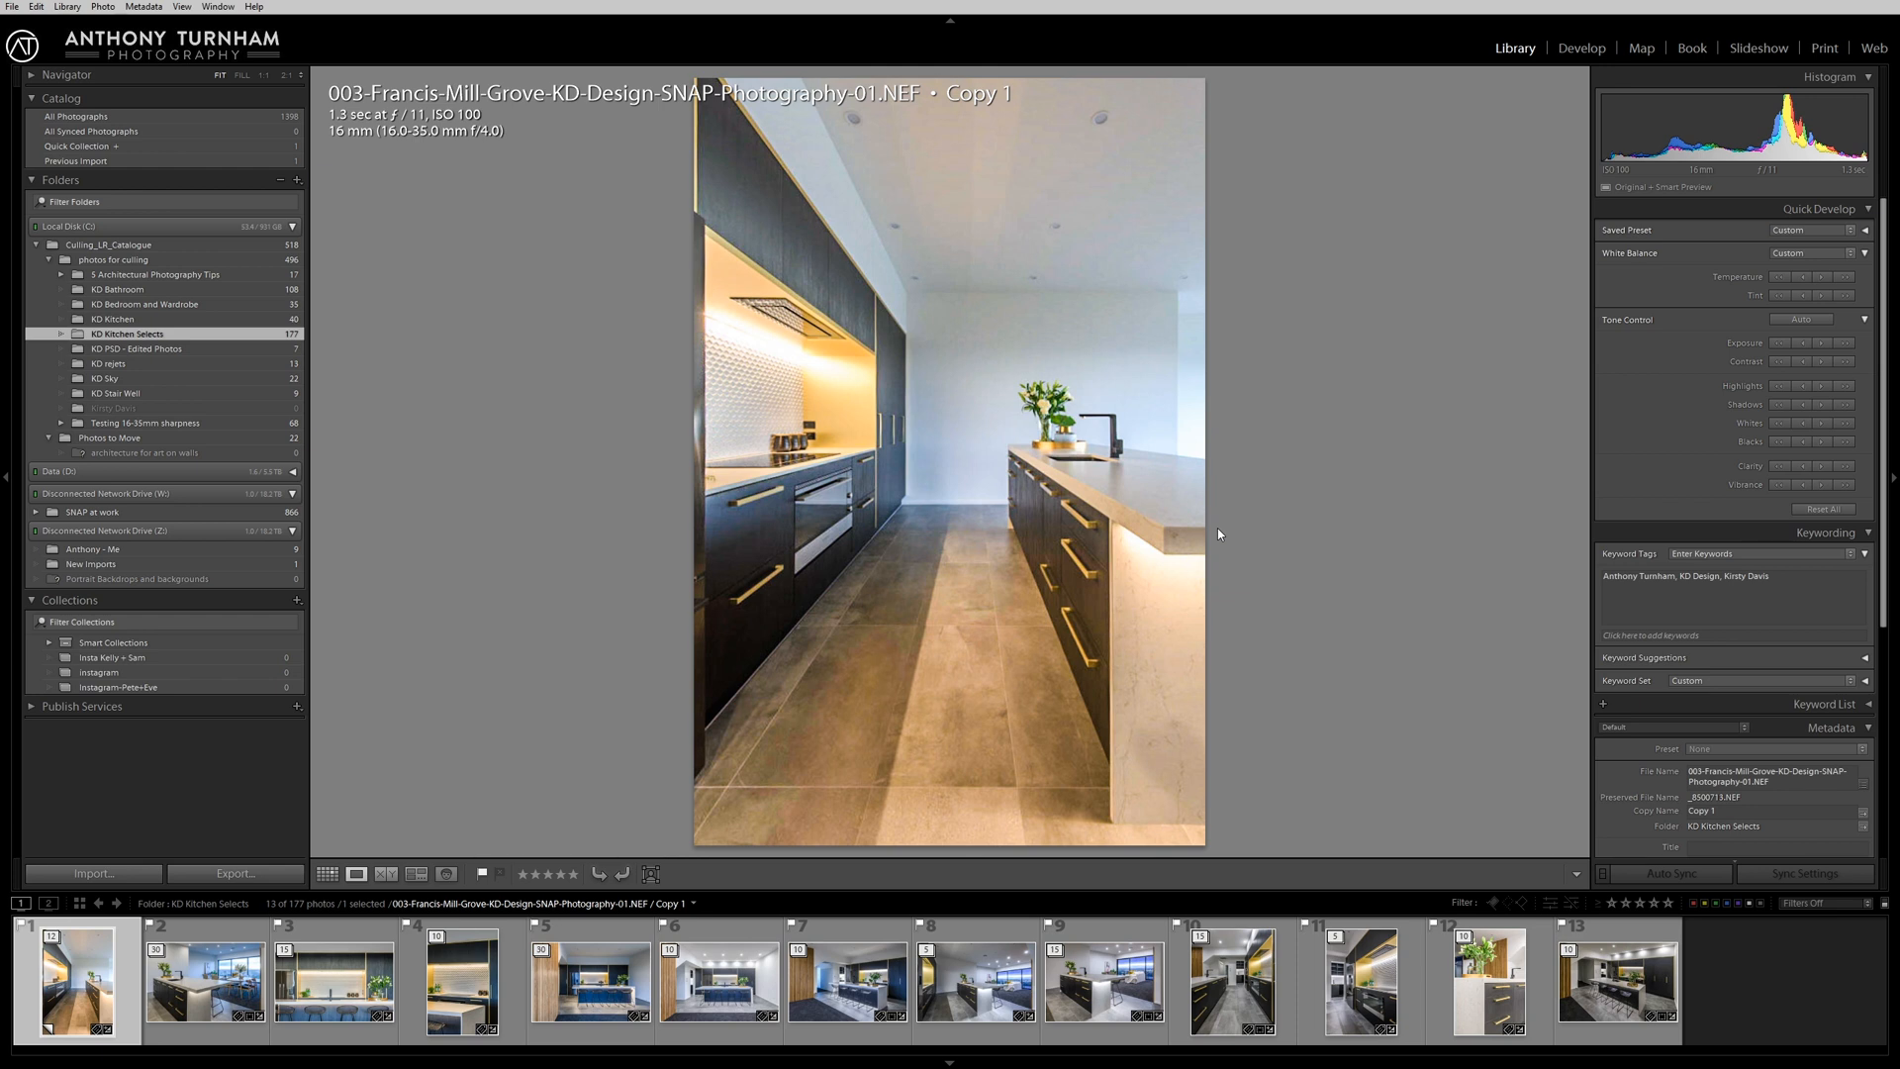
Open the KD Kitchen folder and preview its stacked kitchen photos through to the last one.
left_click(141, 321)
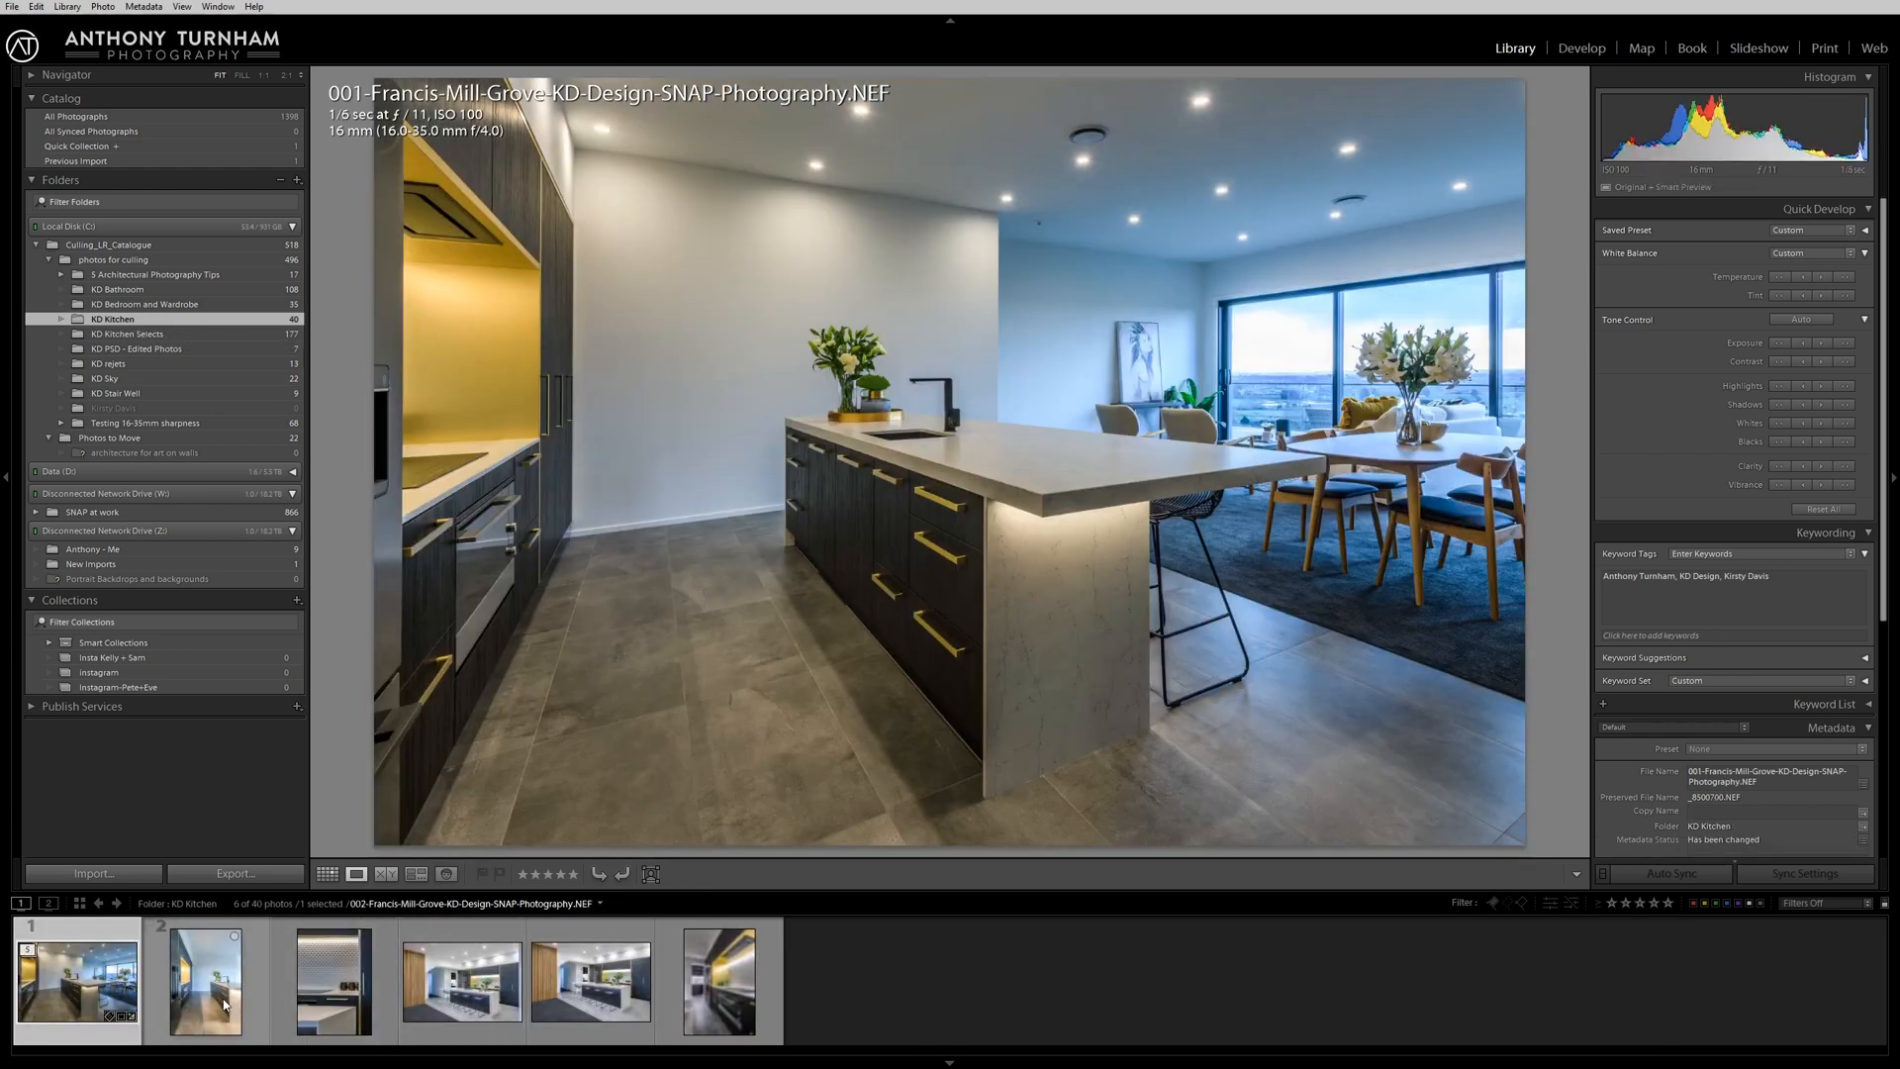
left_click(245, 1000)
left_click(329, 985)
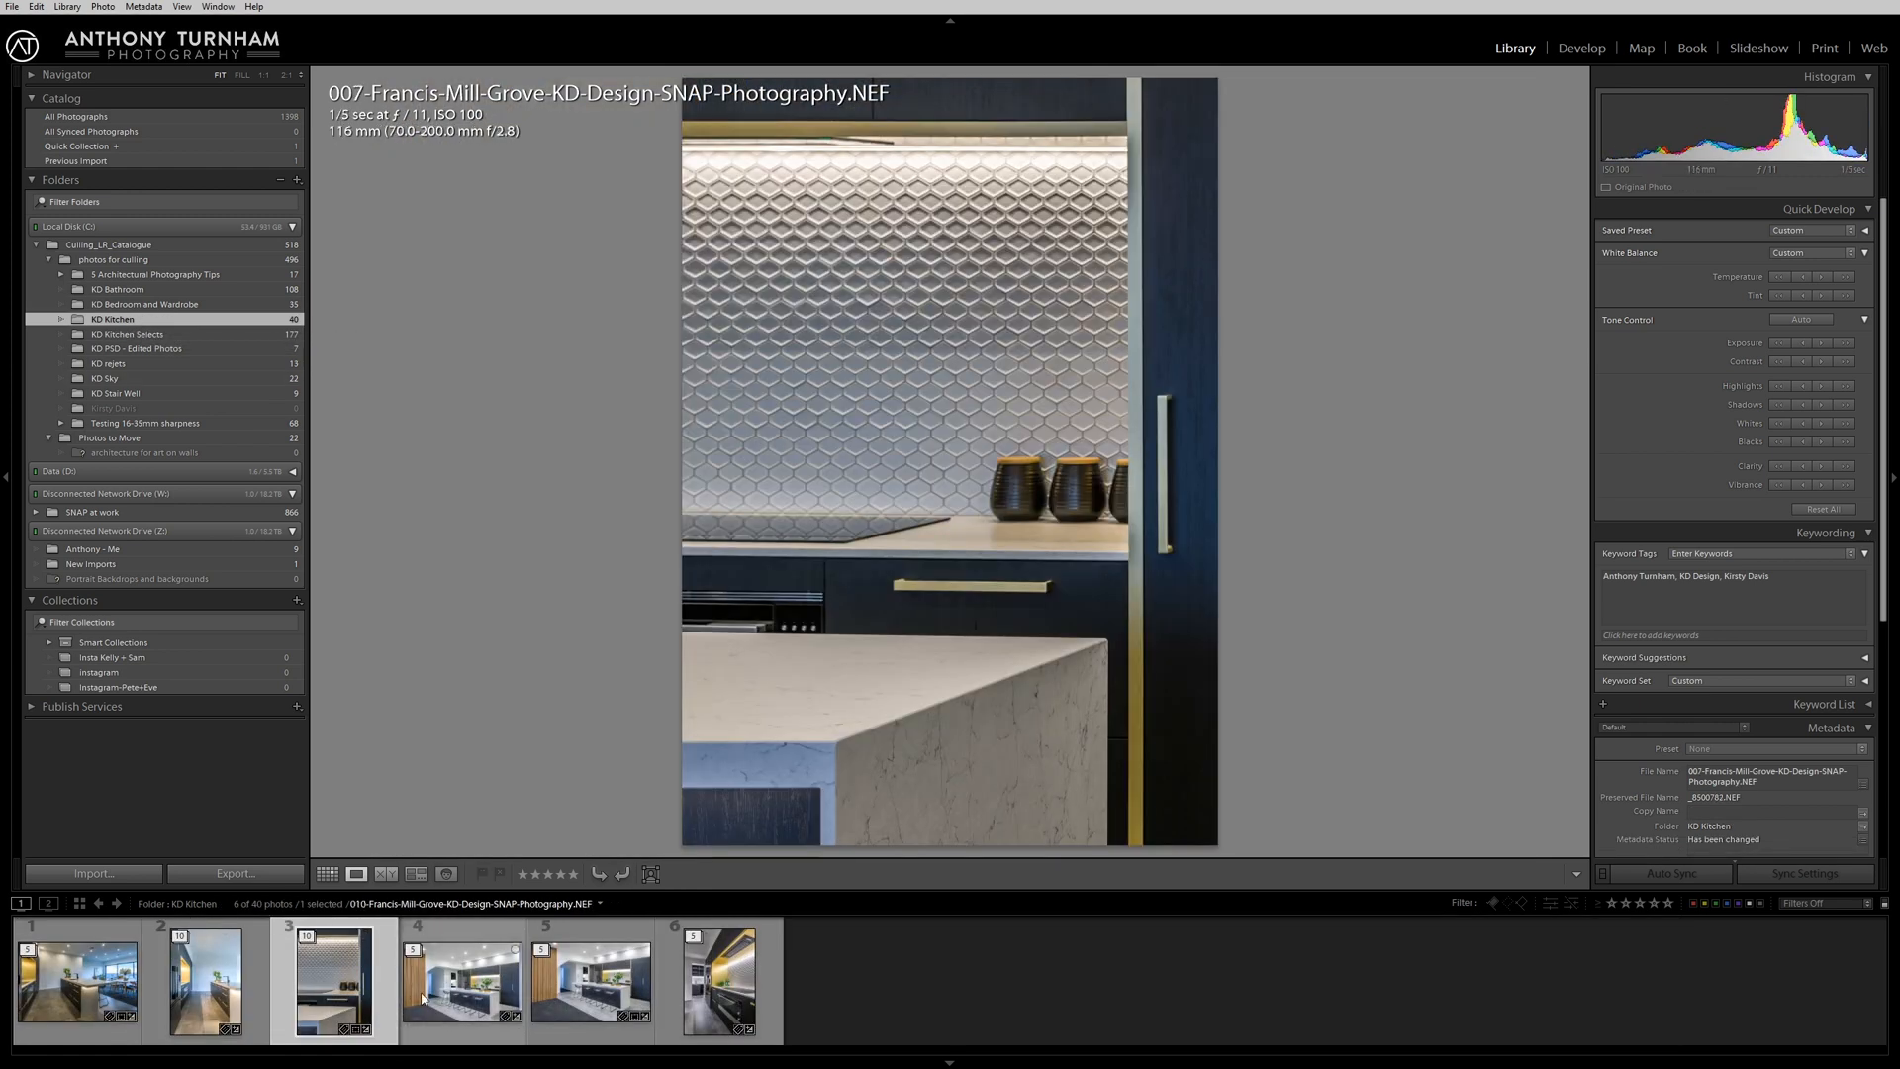
left_click(580, 990)
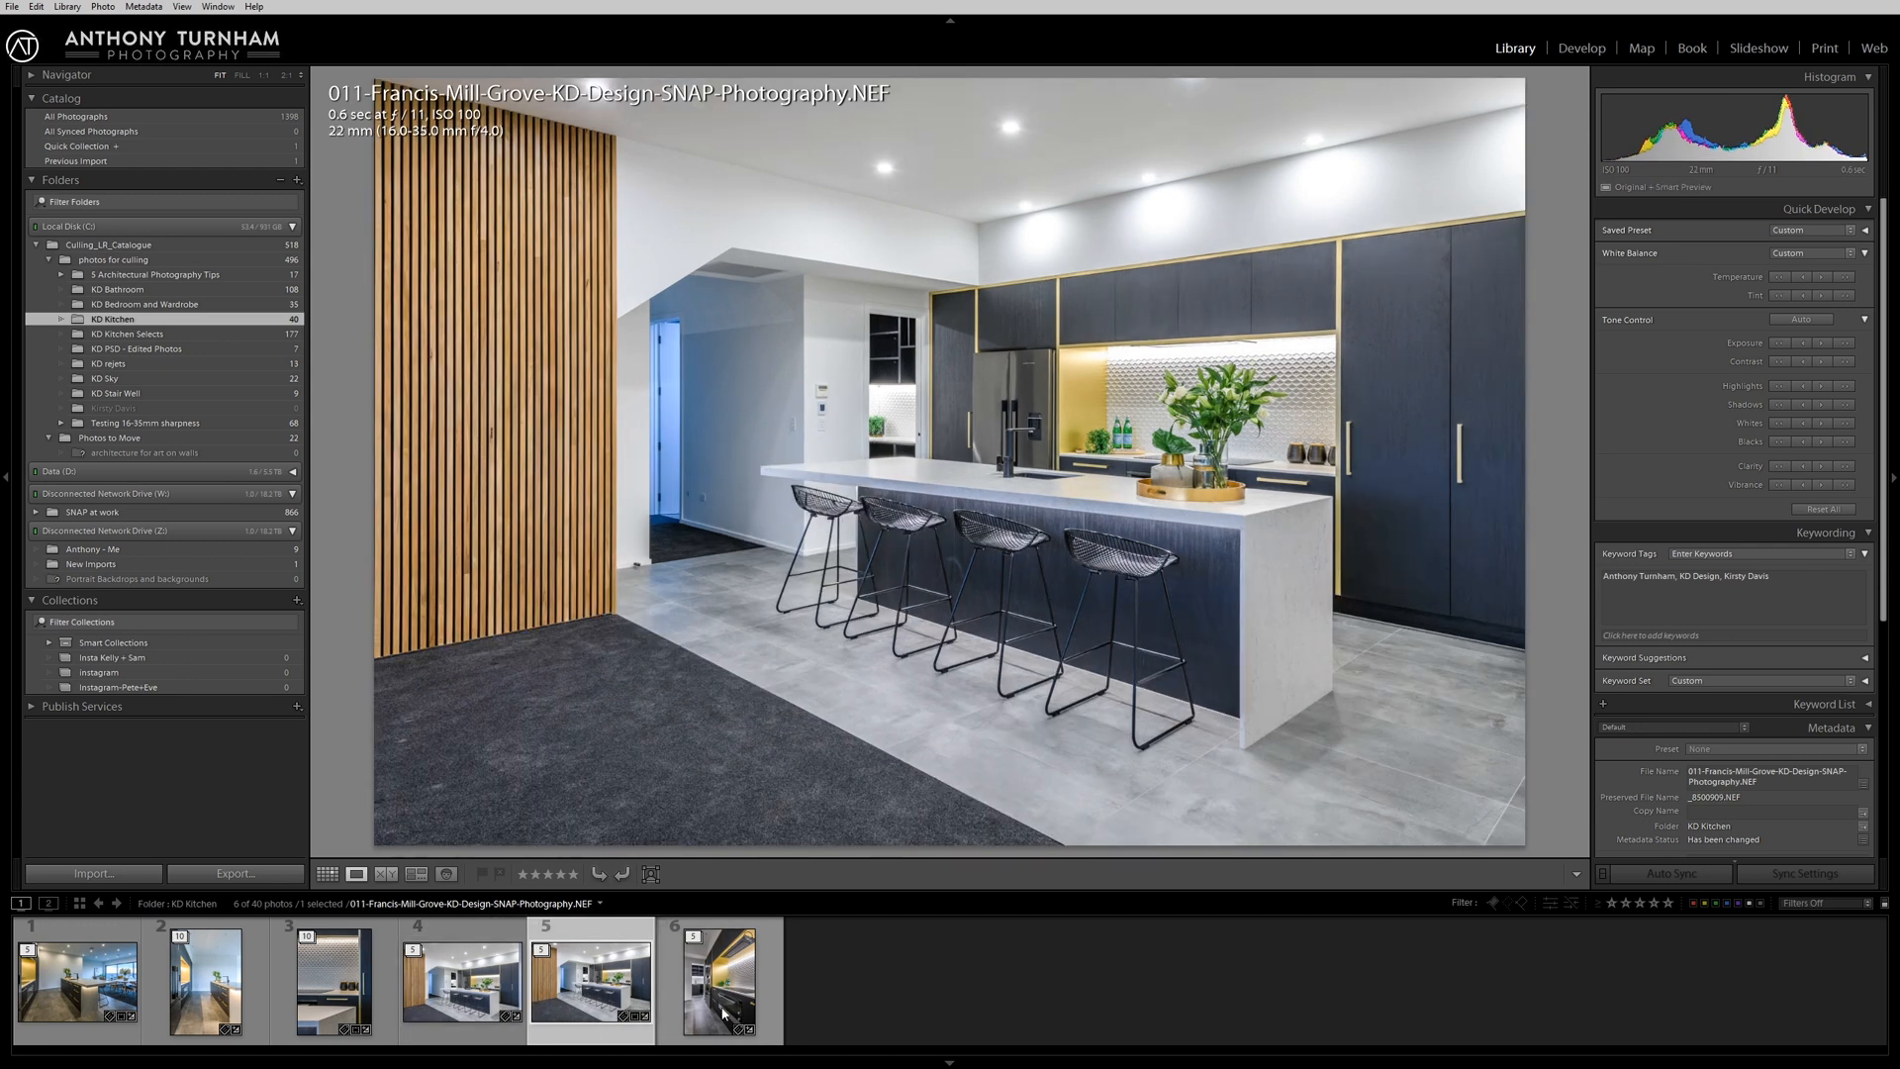
left_click(724, 1012)
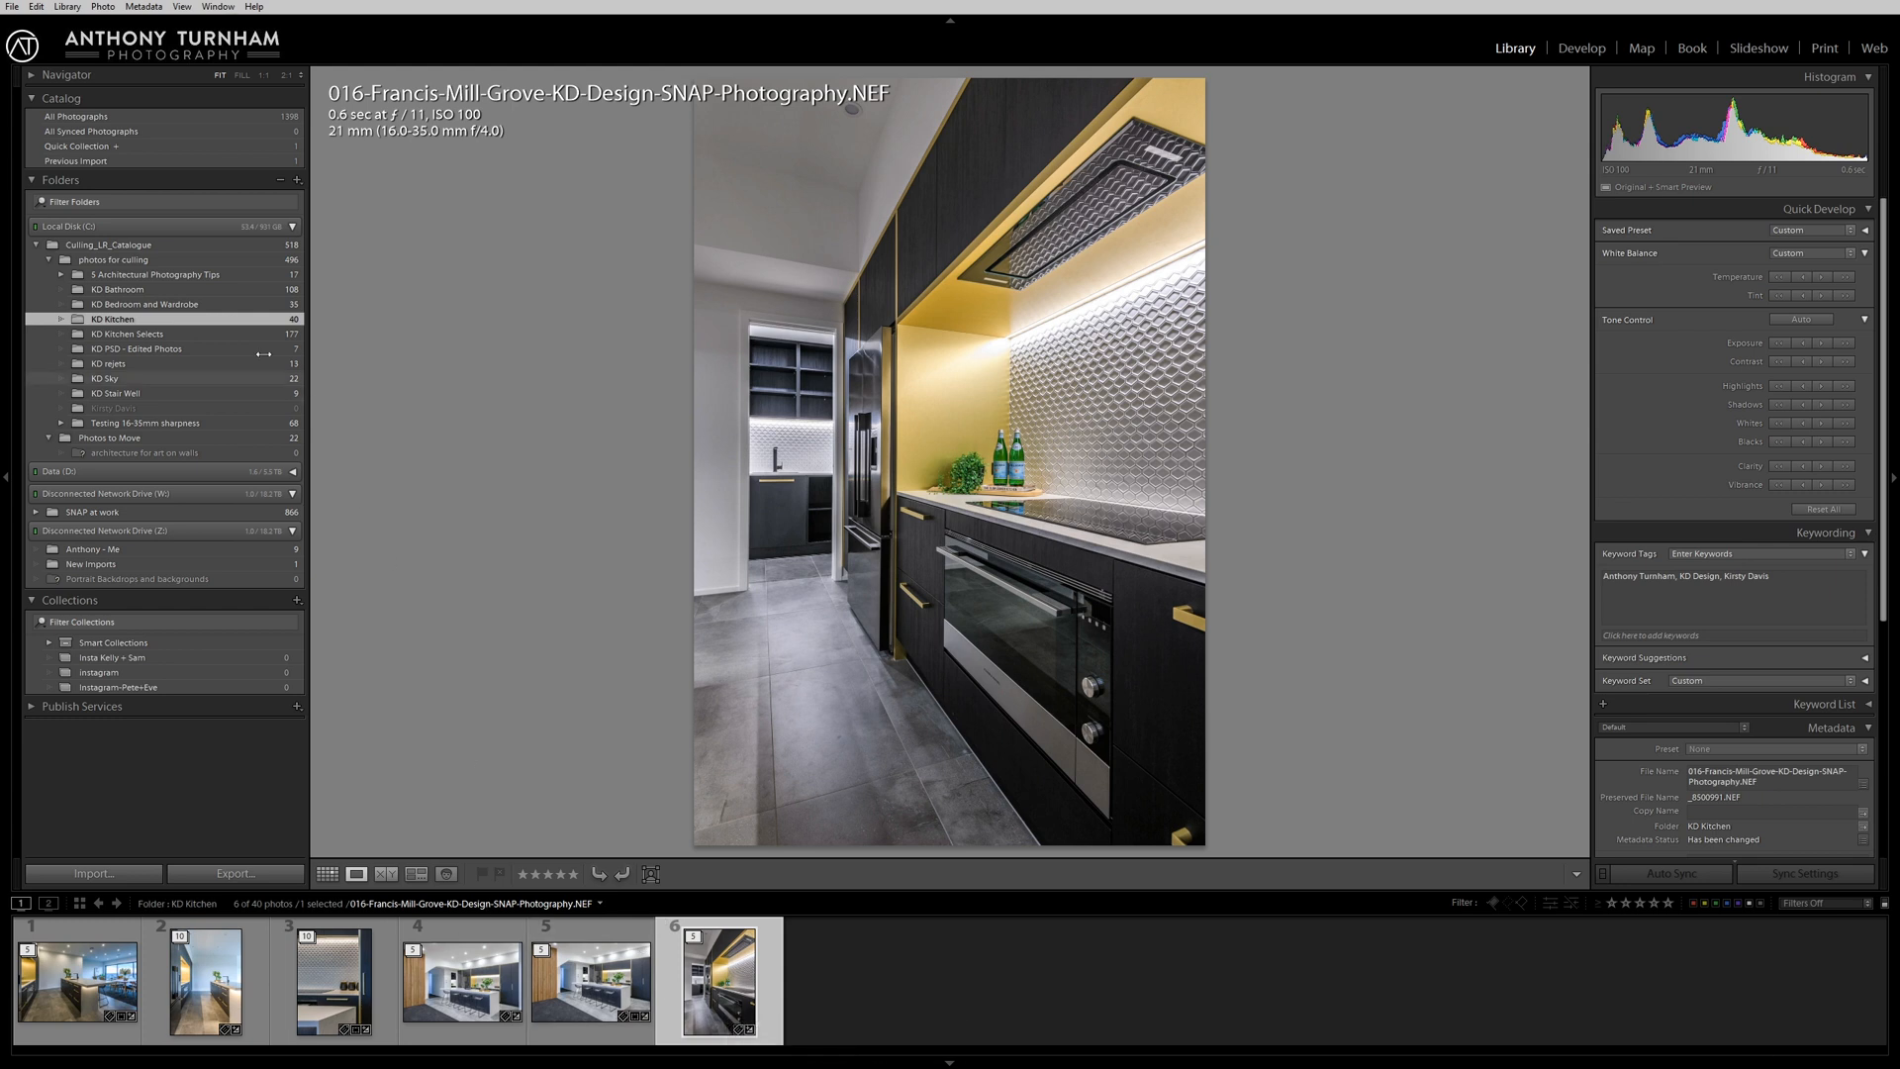
Compare the contents of the KD Kitchen Selects and KD Kitchen folders, finishing in KD Kitchen Selects.
left_click(234, 339)
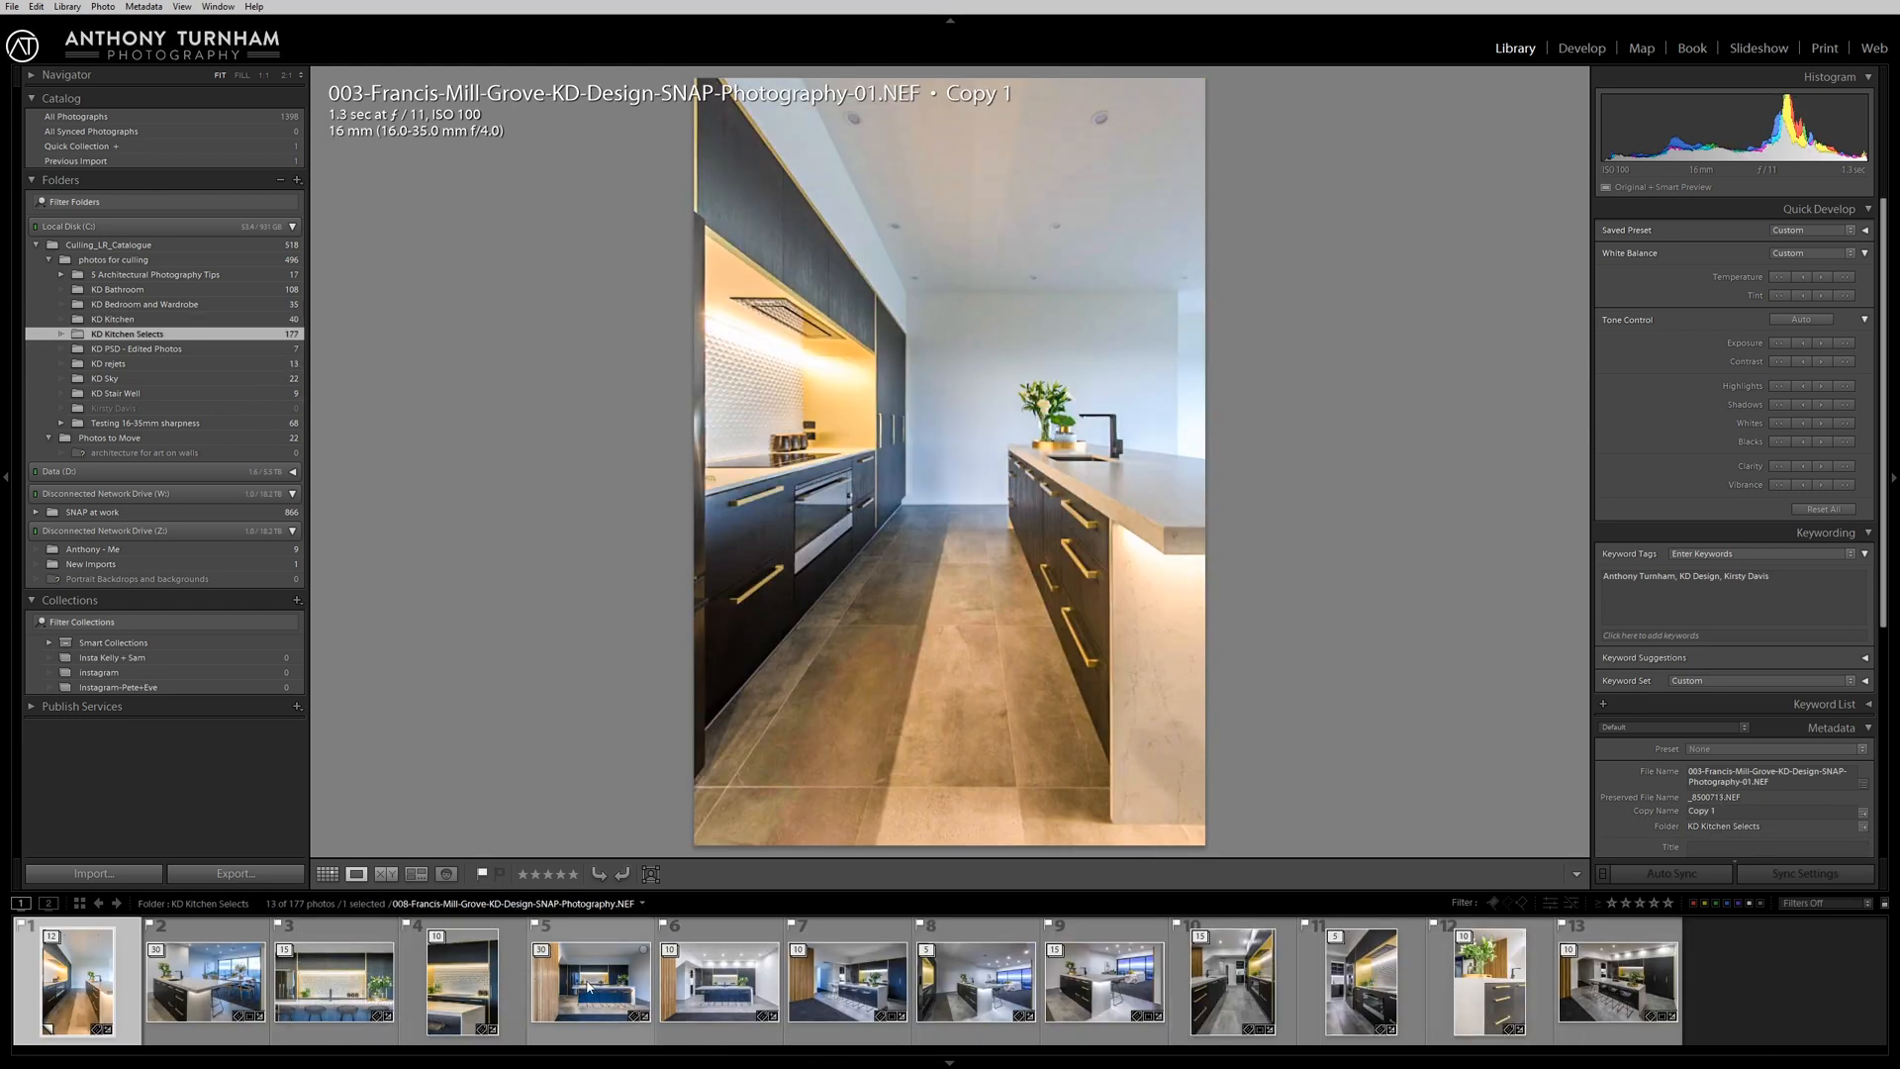
left_click(188, 319)
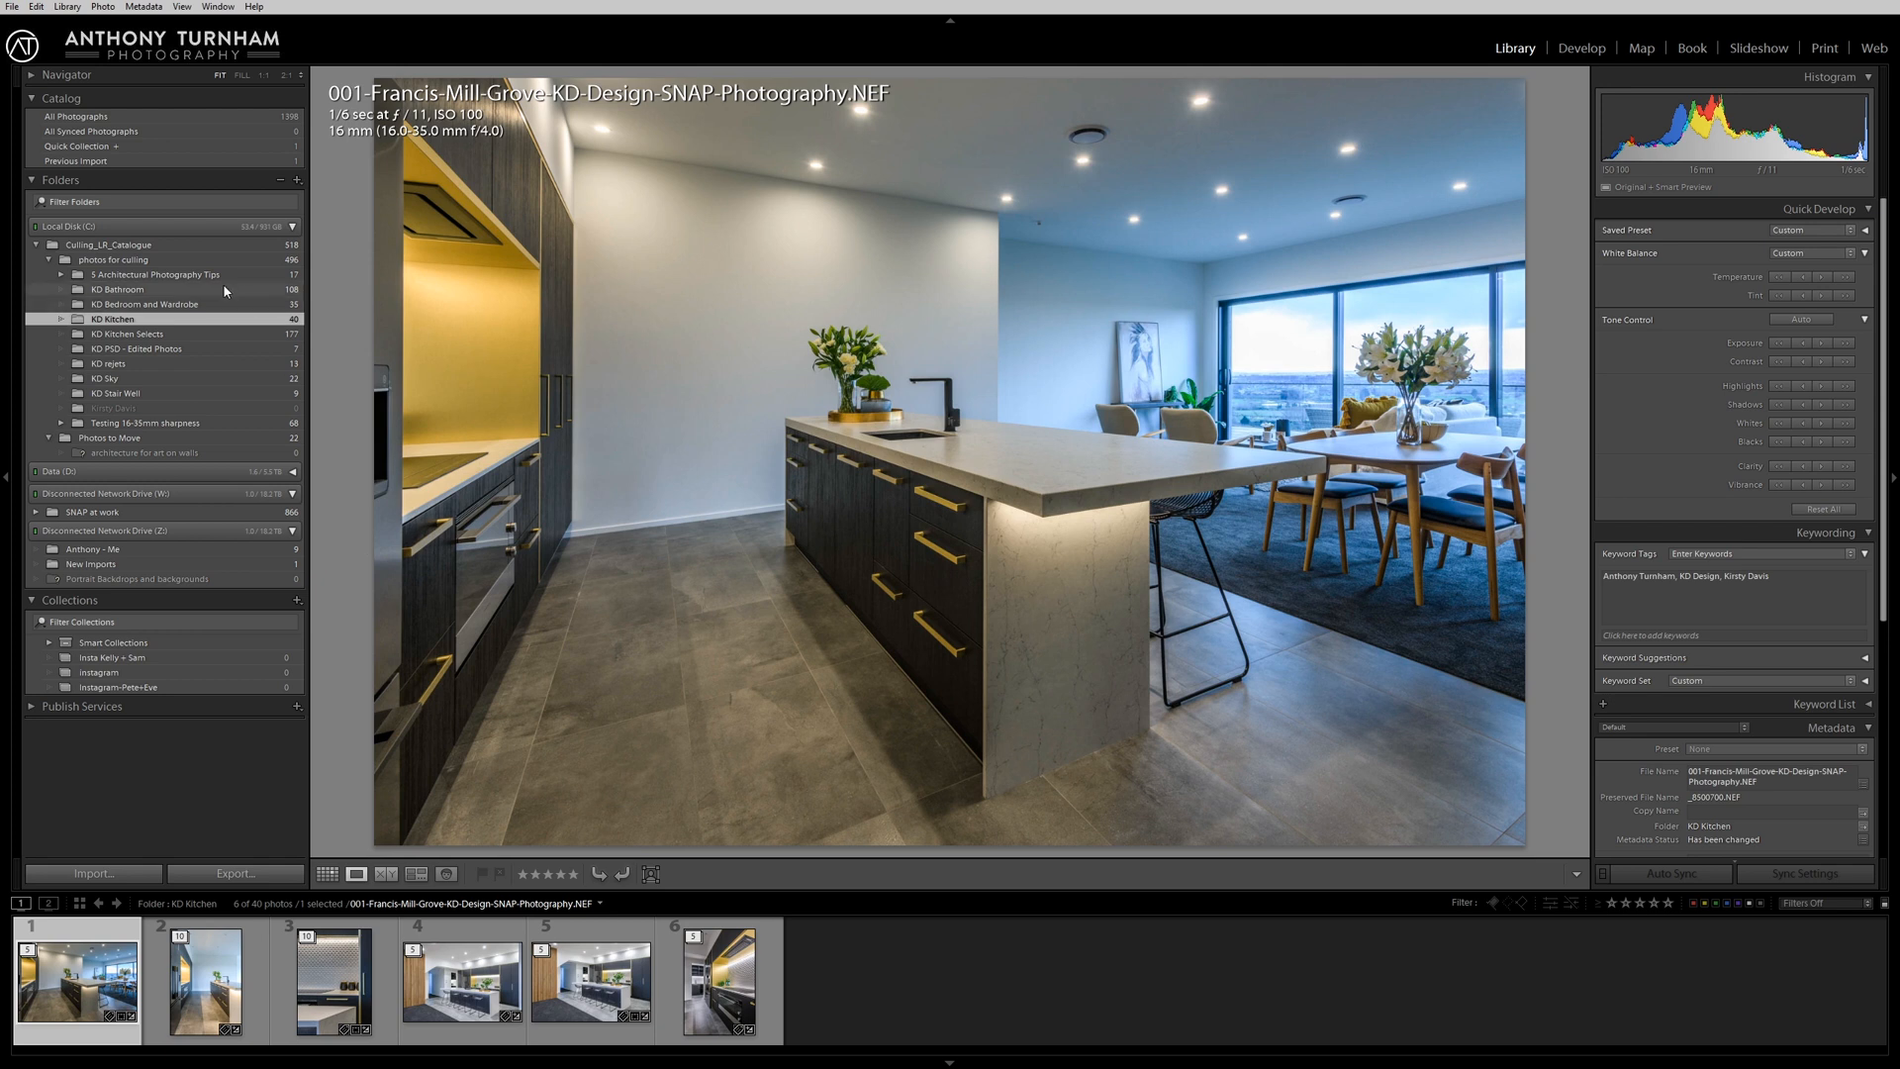
left_click(149, 333)
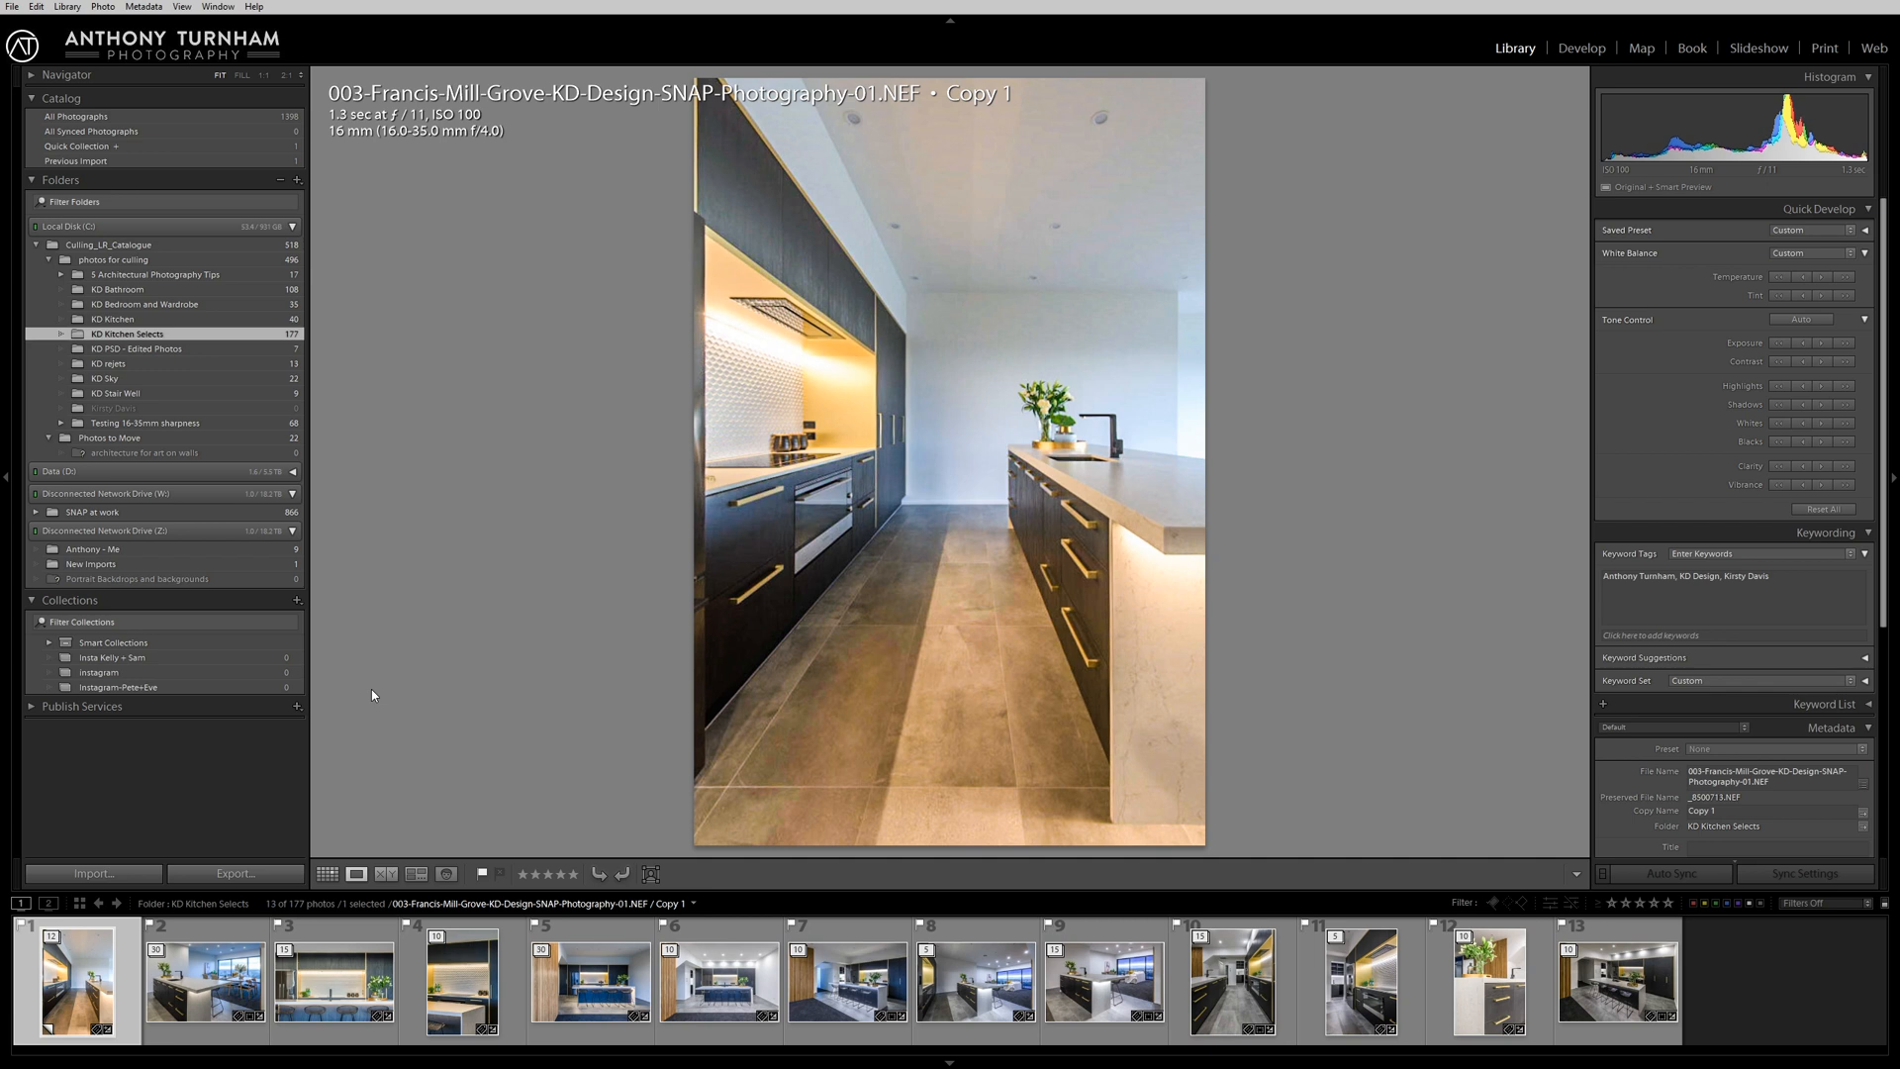
Expand the first stack, compare its first three photos in Survey view, and remove the third while keeping the second active.
left_click(53, 940)
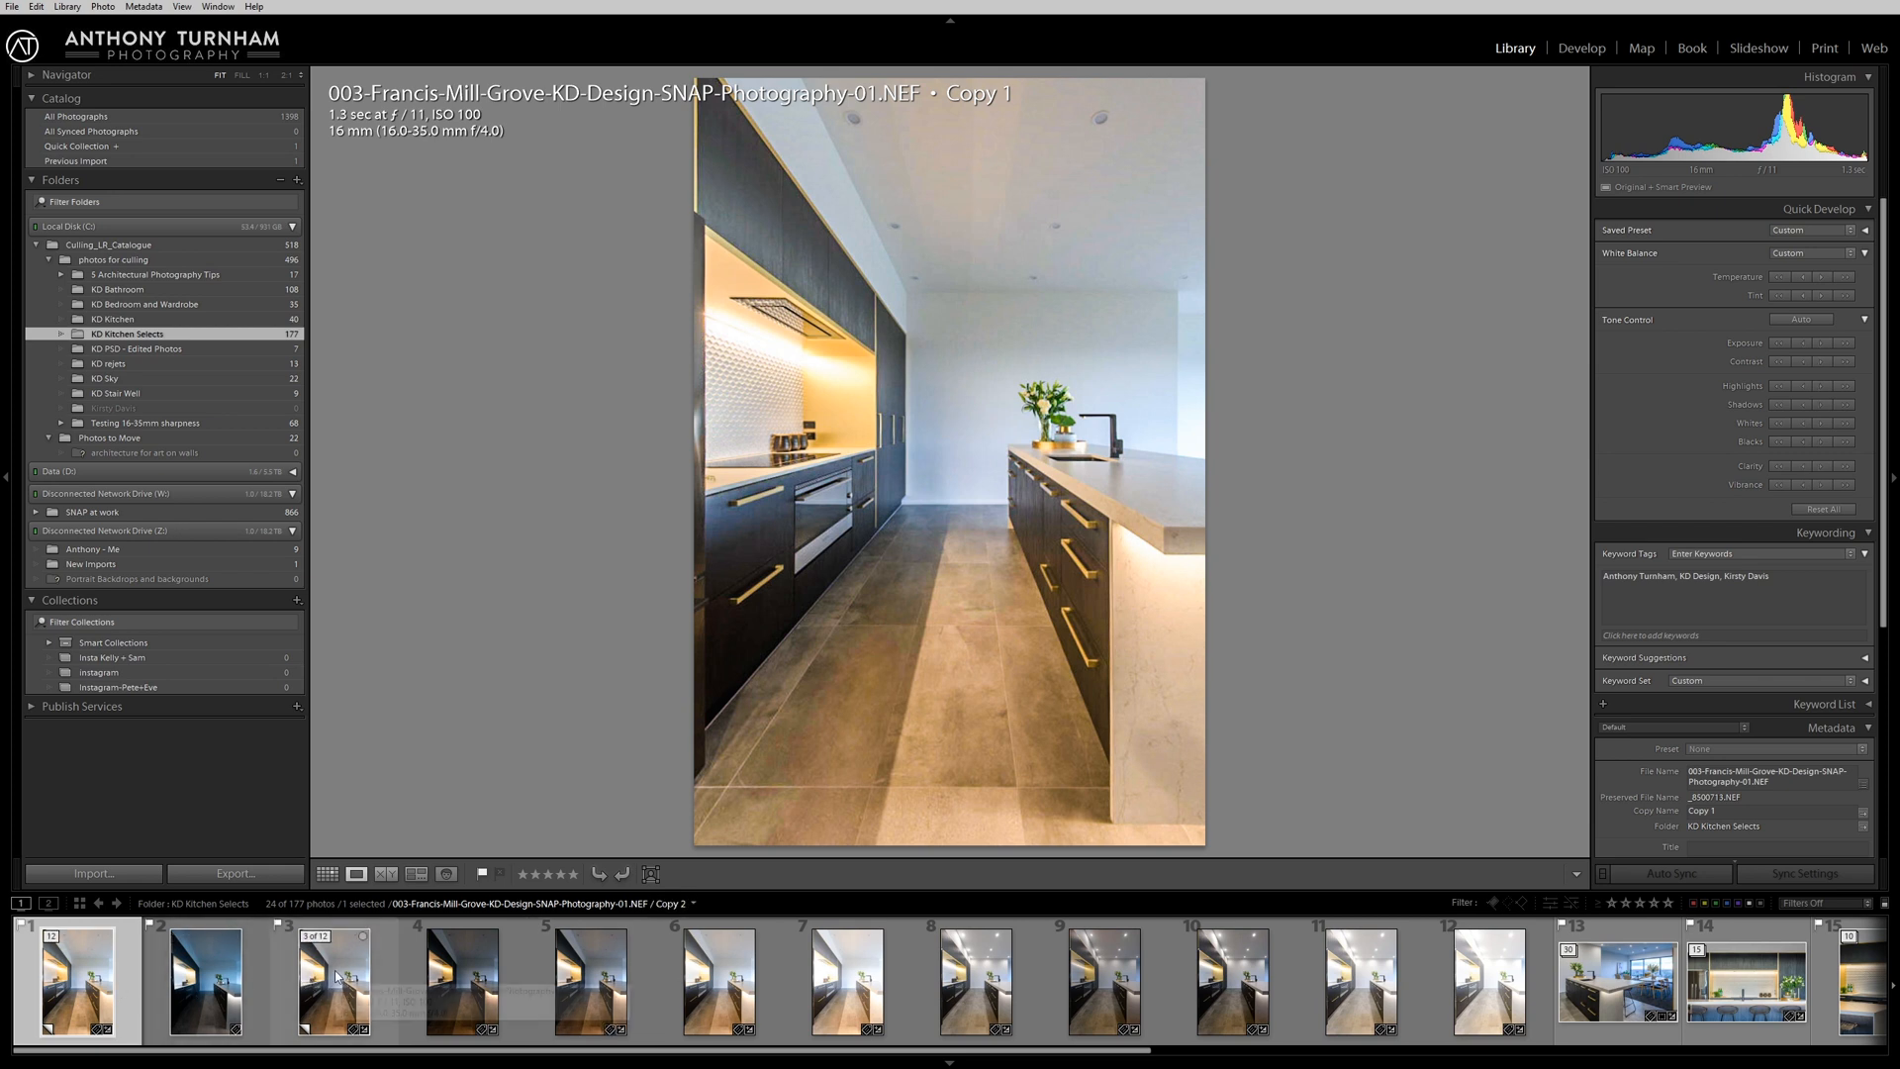
left_click(337, 978, "shift")
key("n")
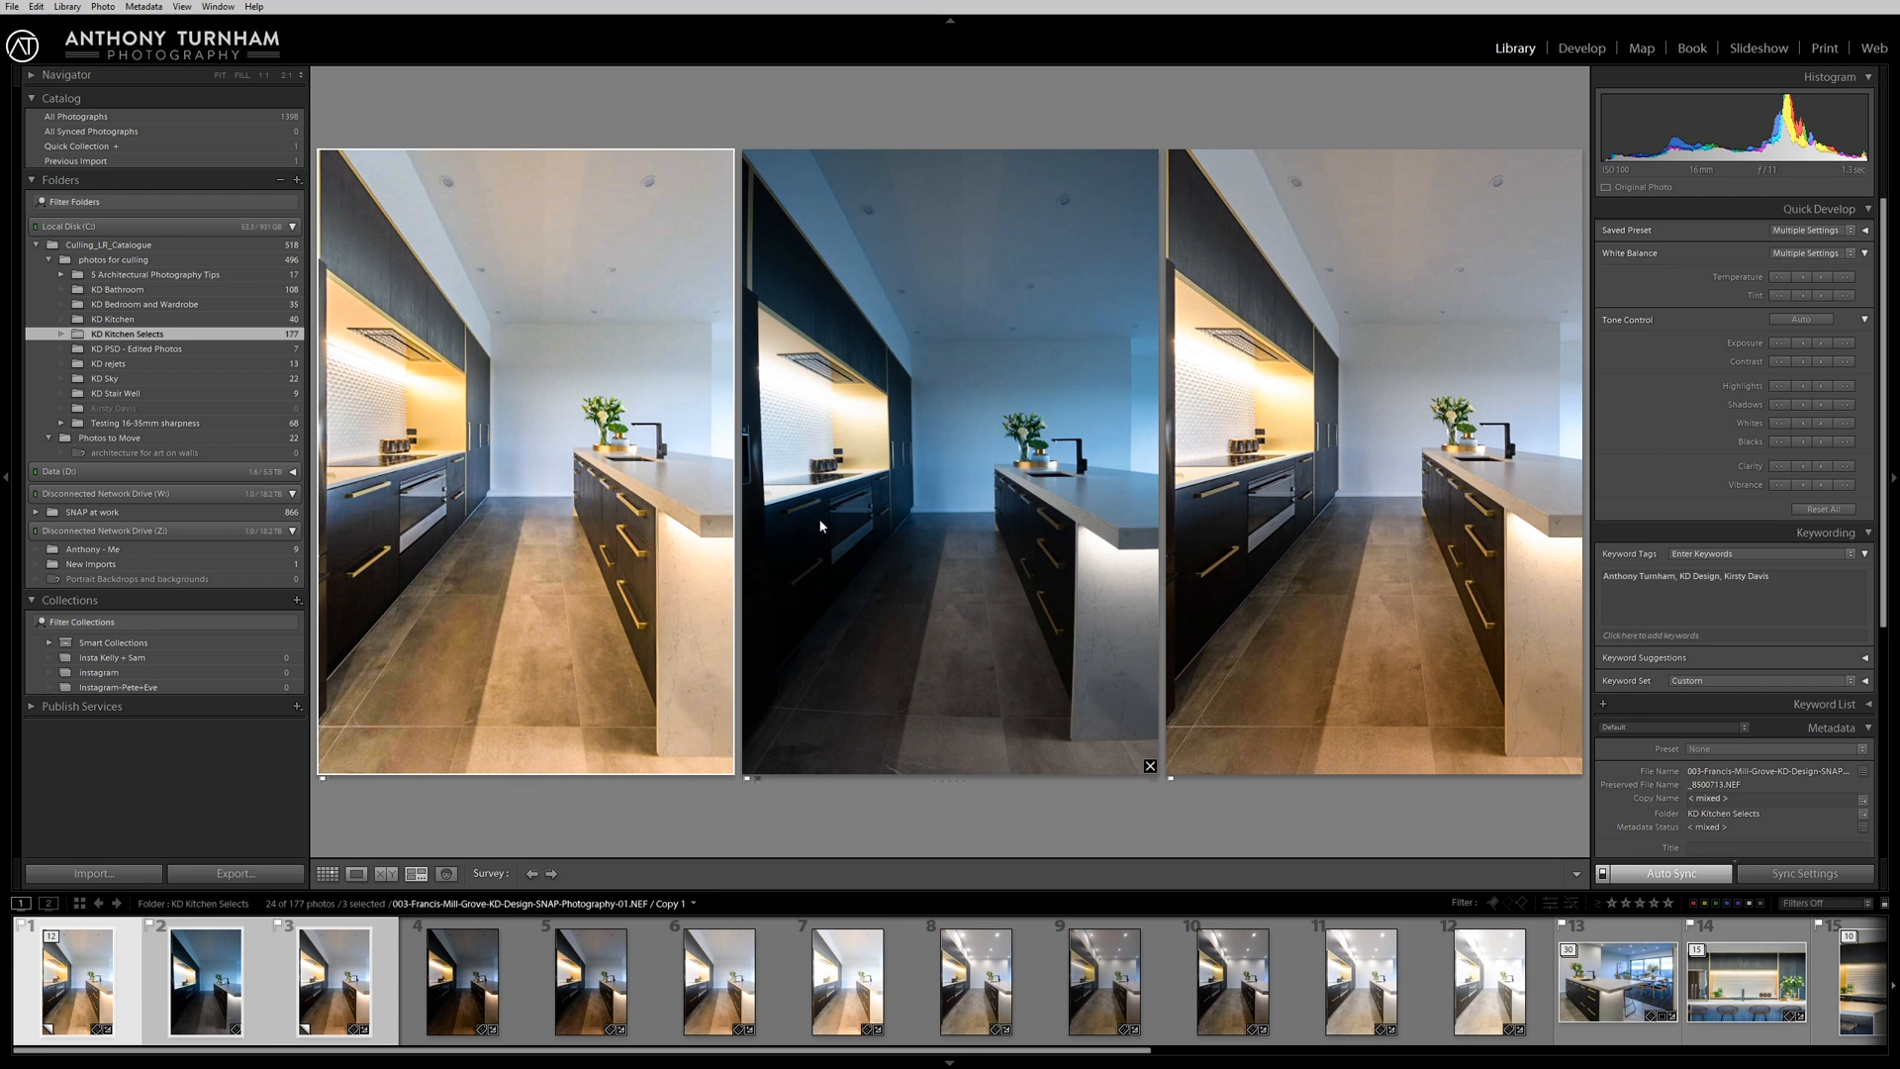
left_click(918, 479)
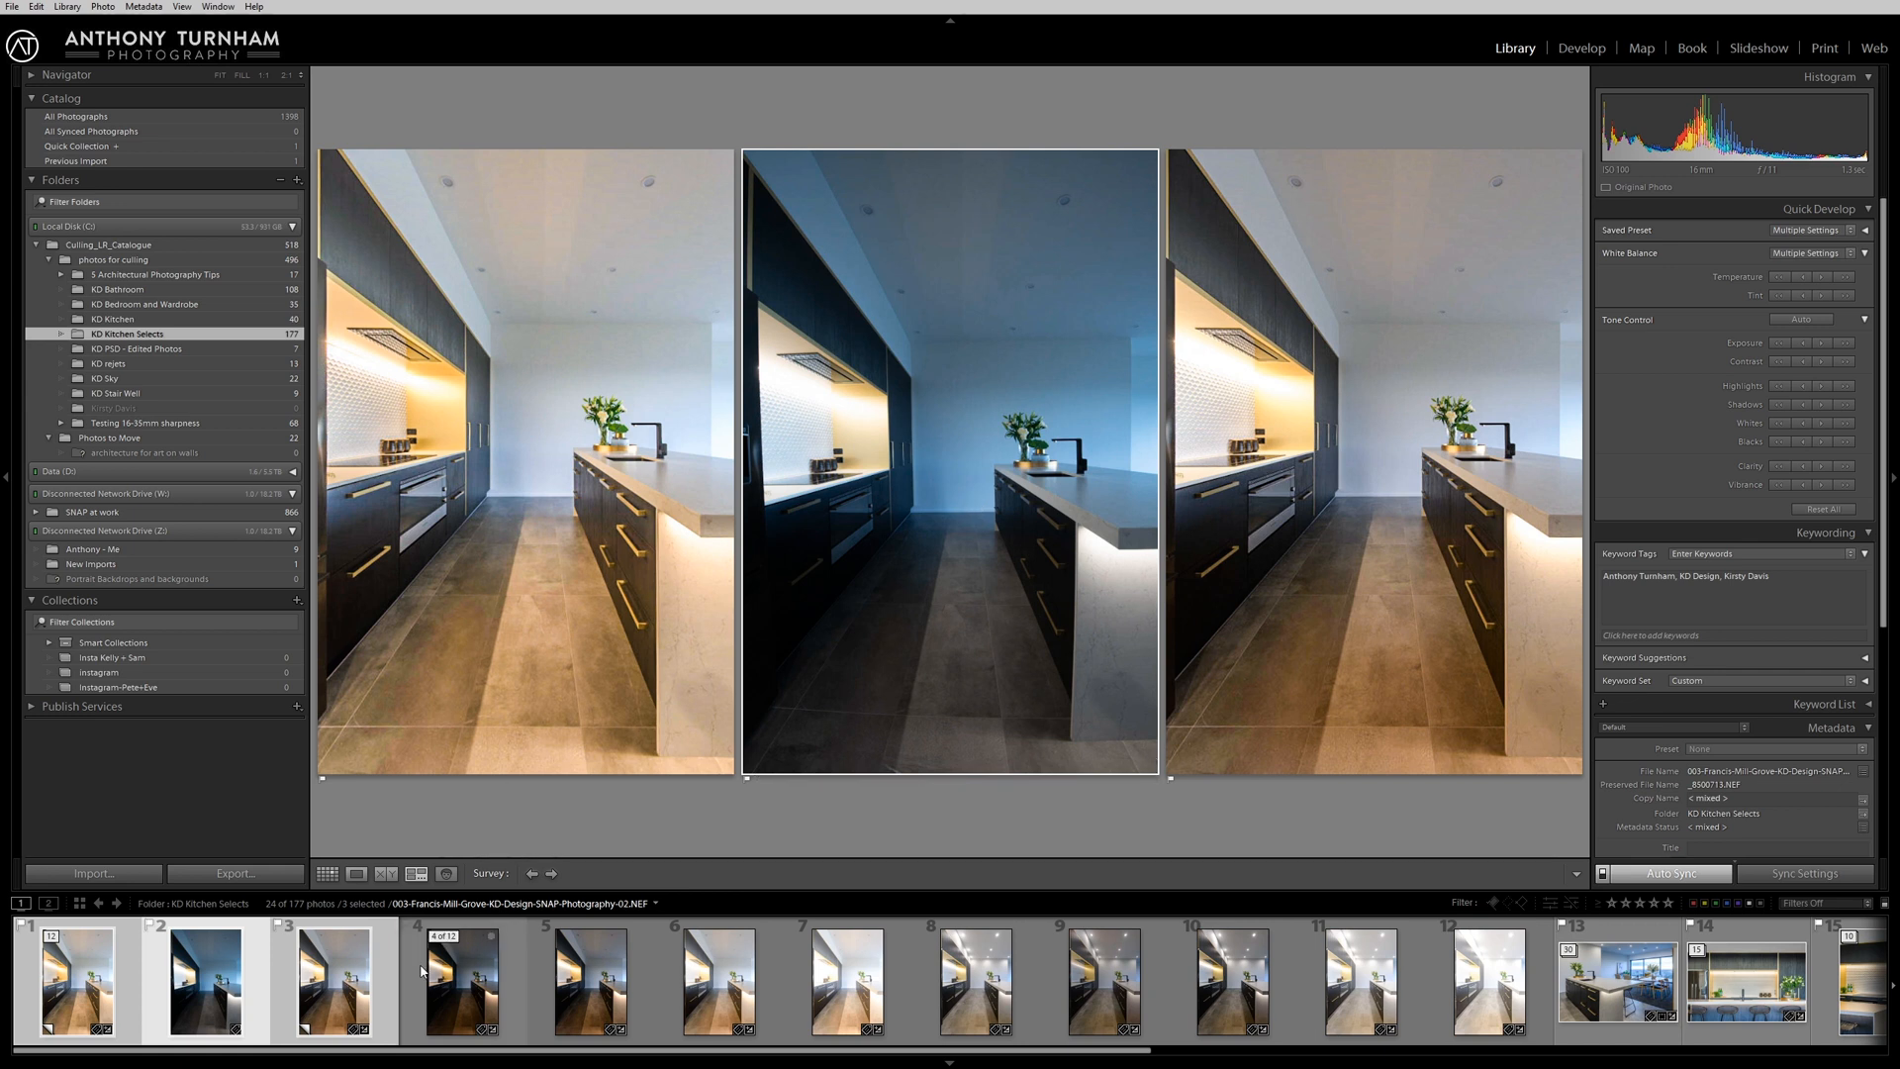
left_click(317, 940, "ctrl")
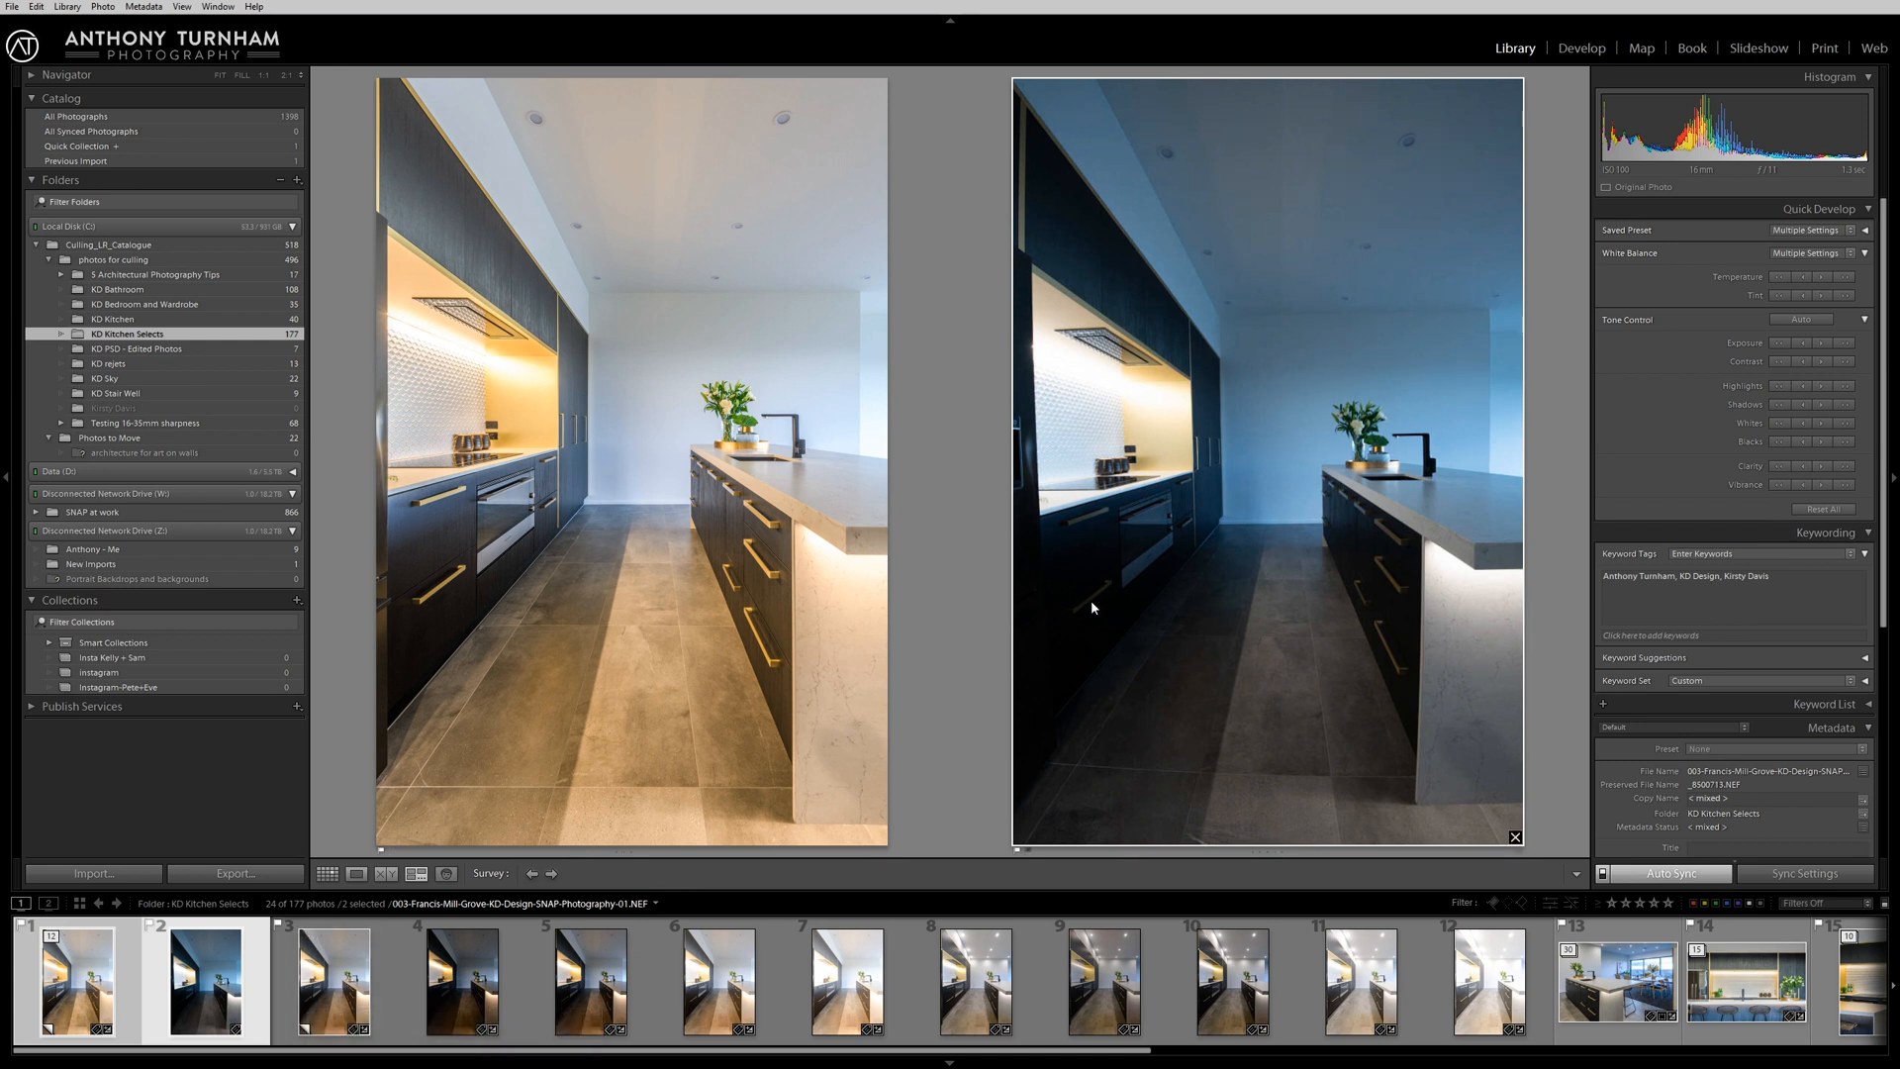
Apply the 01 AT Import Proof - Full Dynamic Range preset to the dark second photo and sample its back wall for white balance.
key("d")
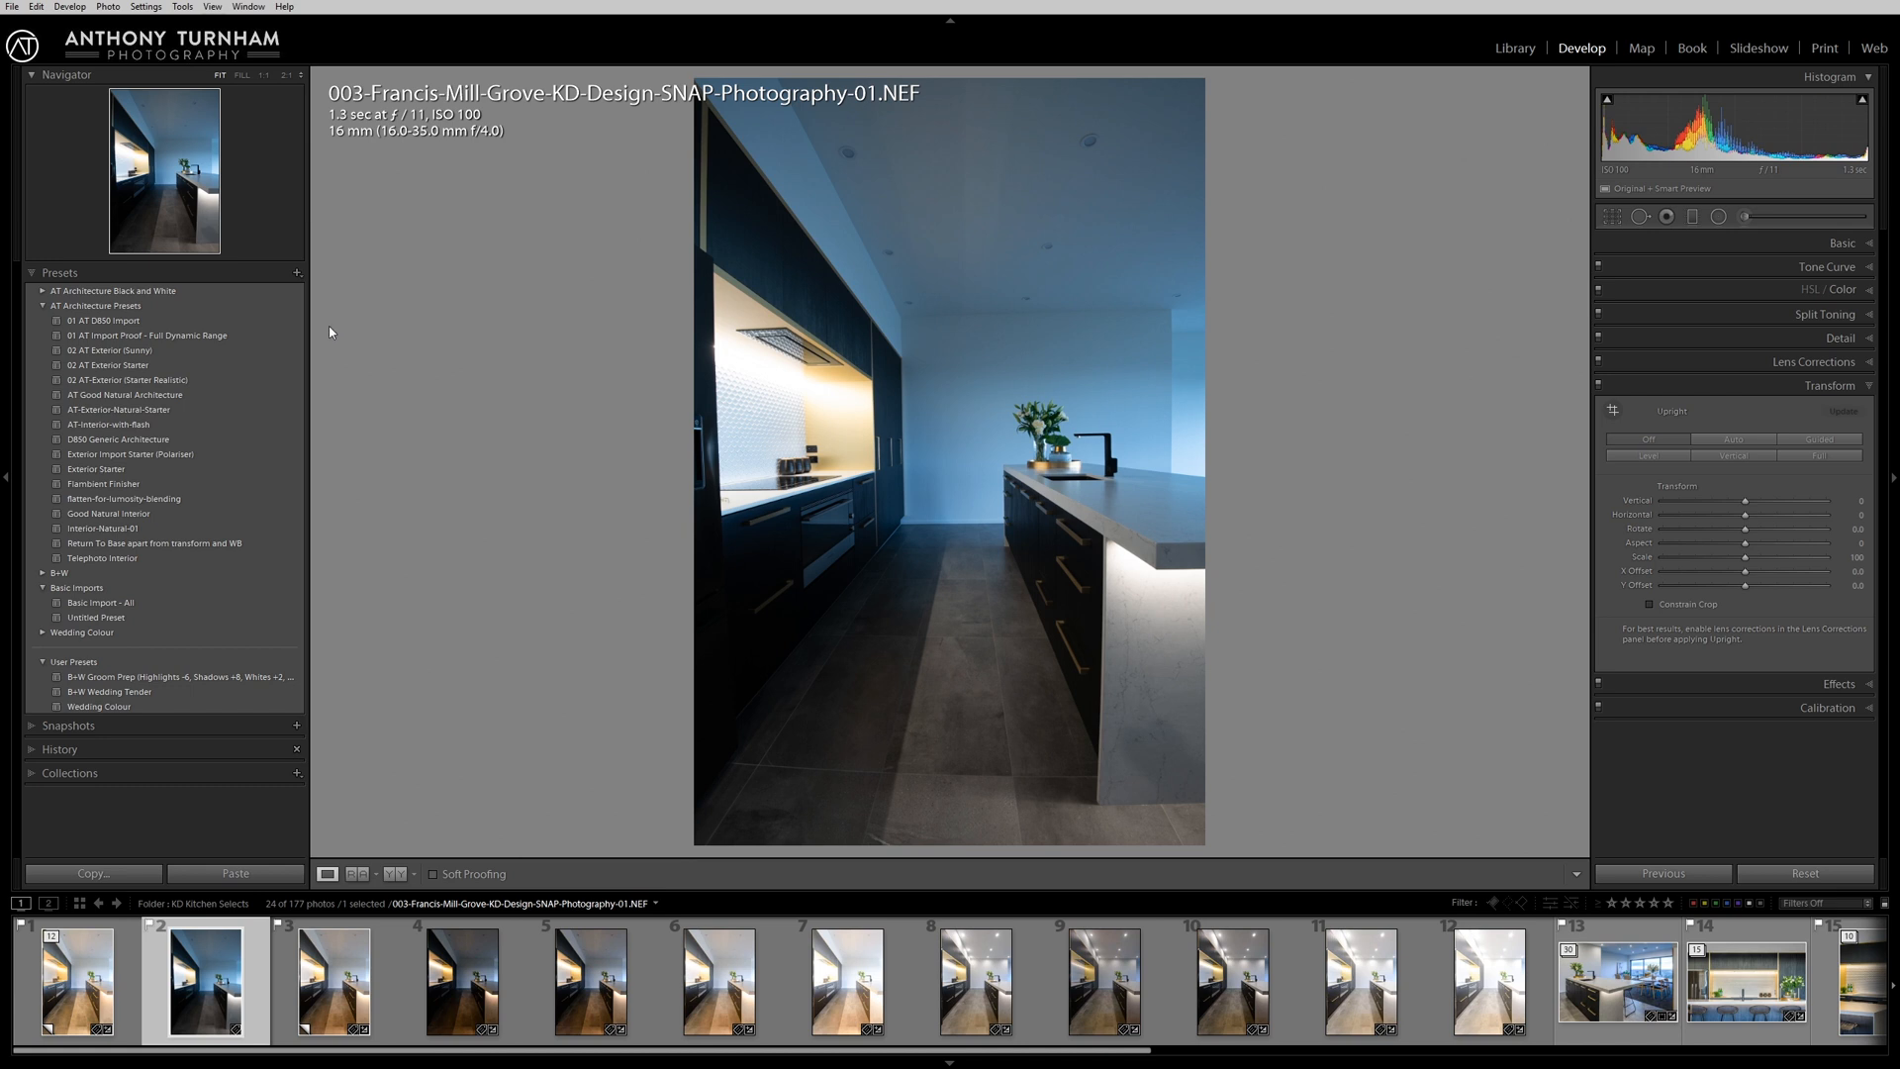
left_click(263, 336)
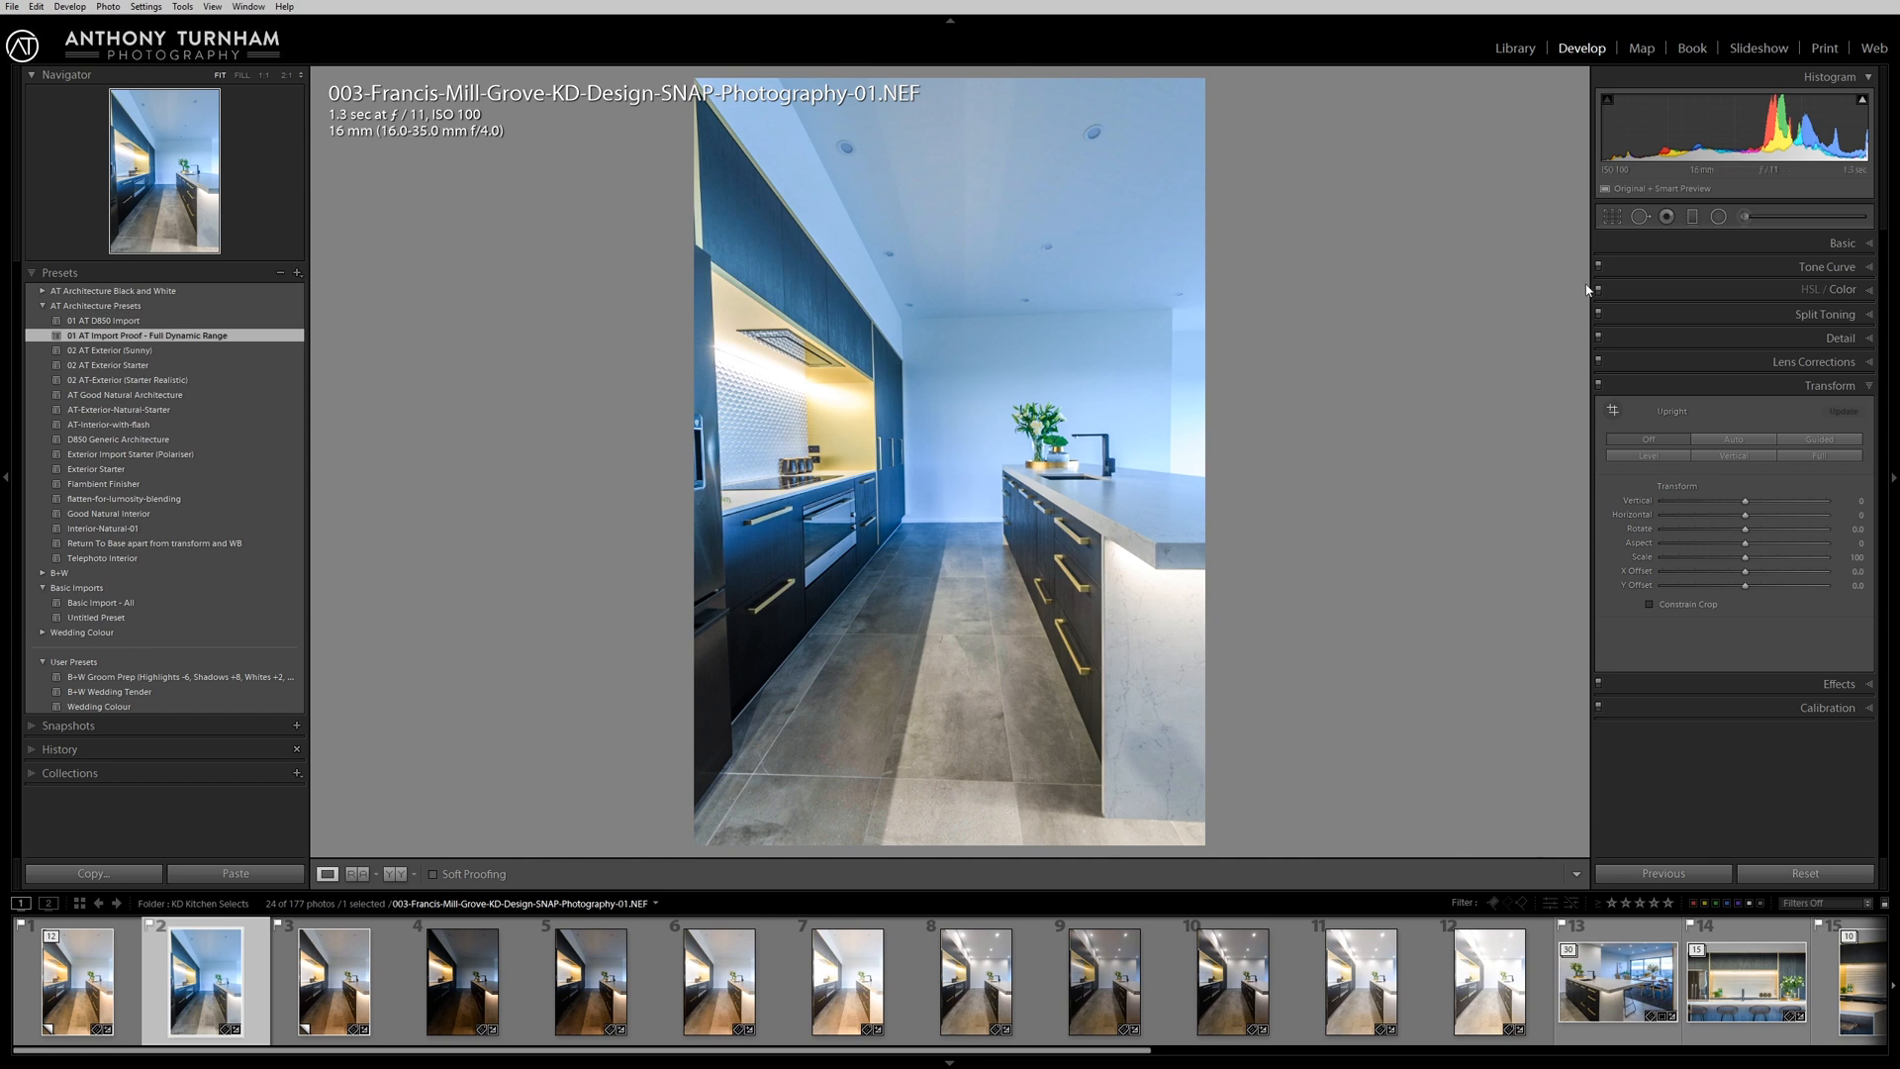
left_click(1842, 243)
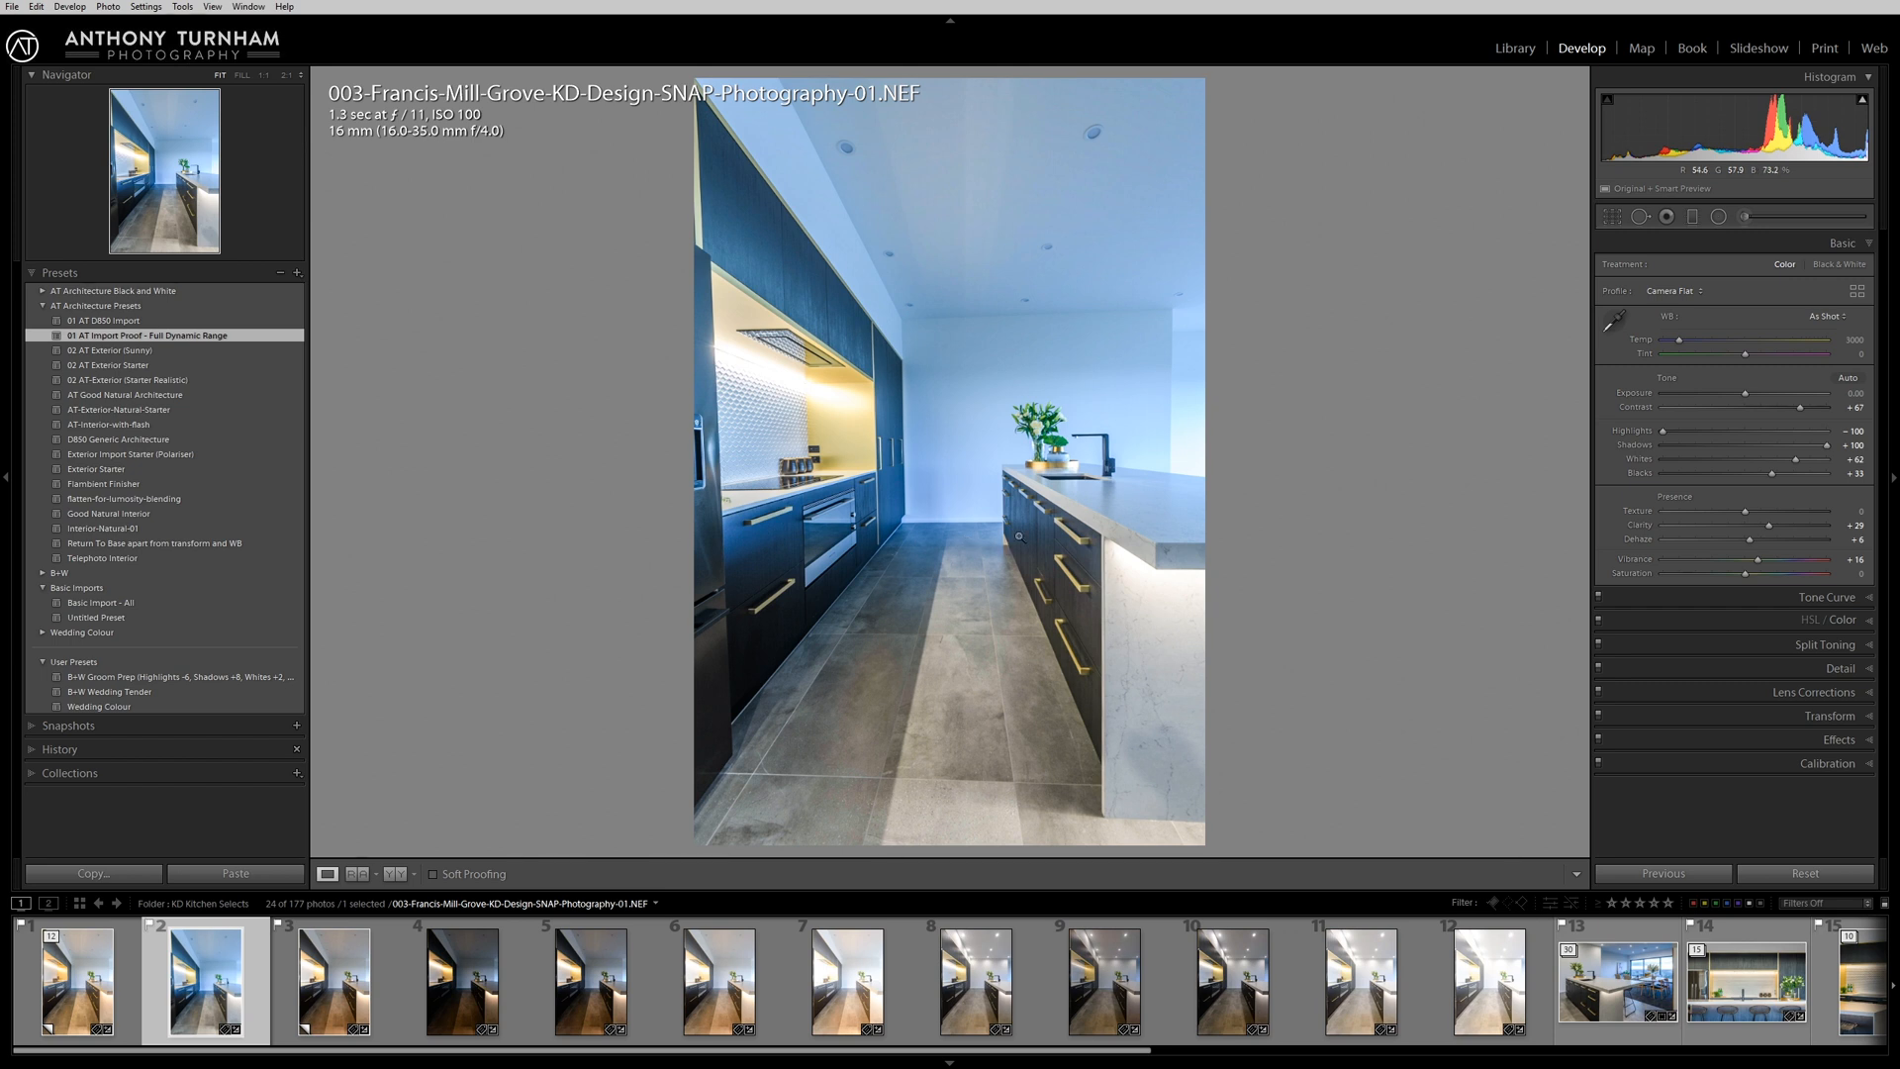
left_click(1616, 322)
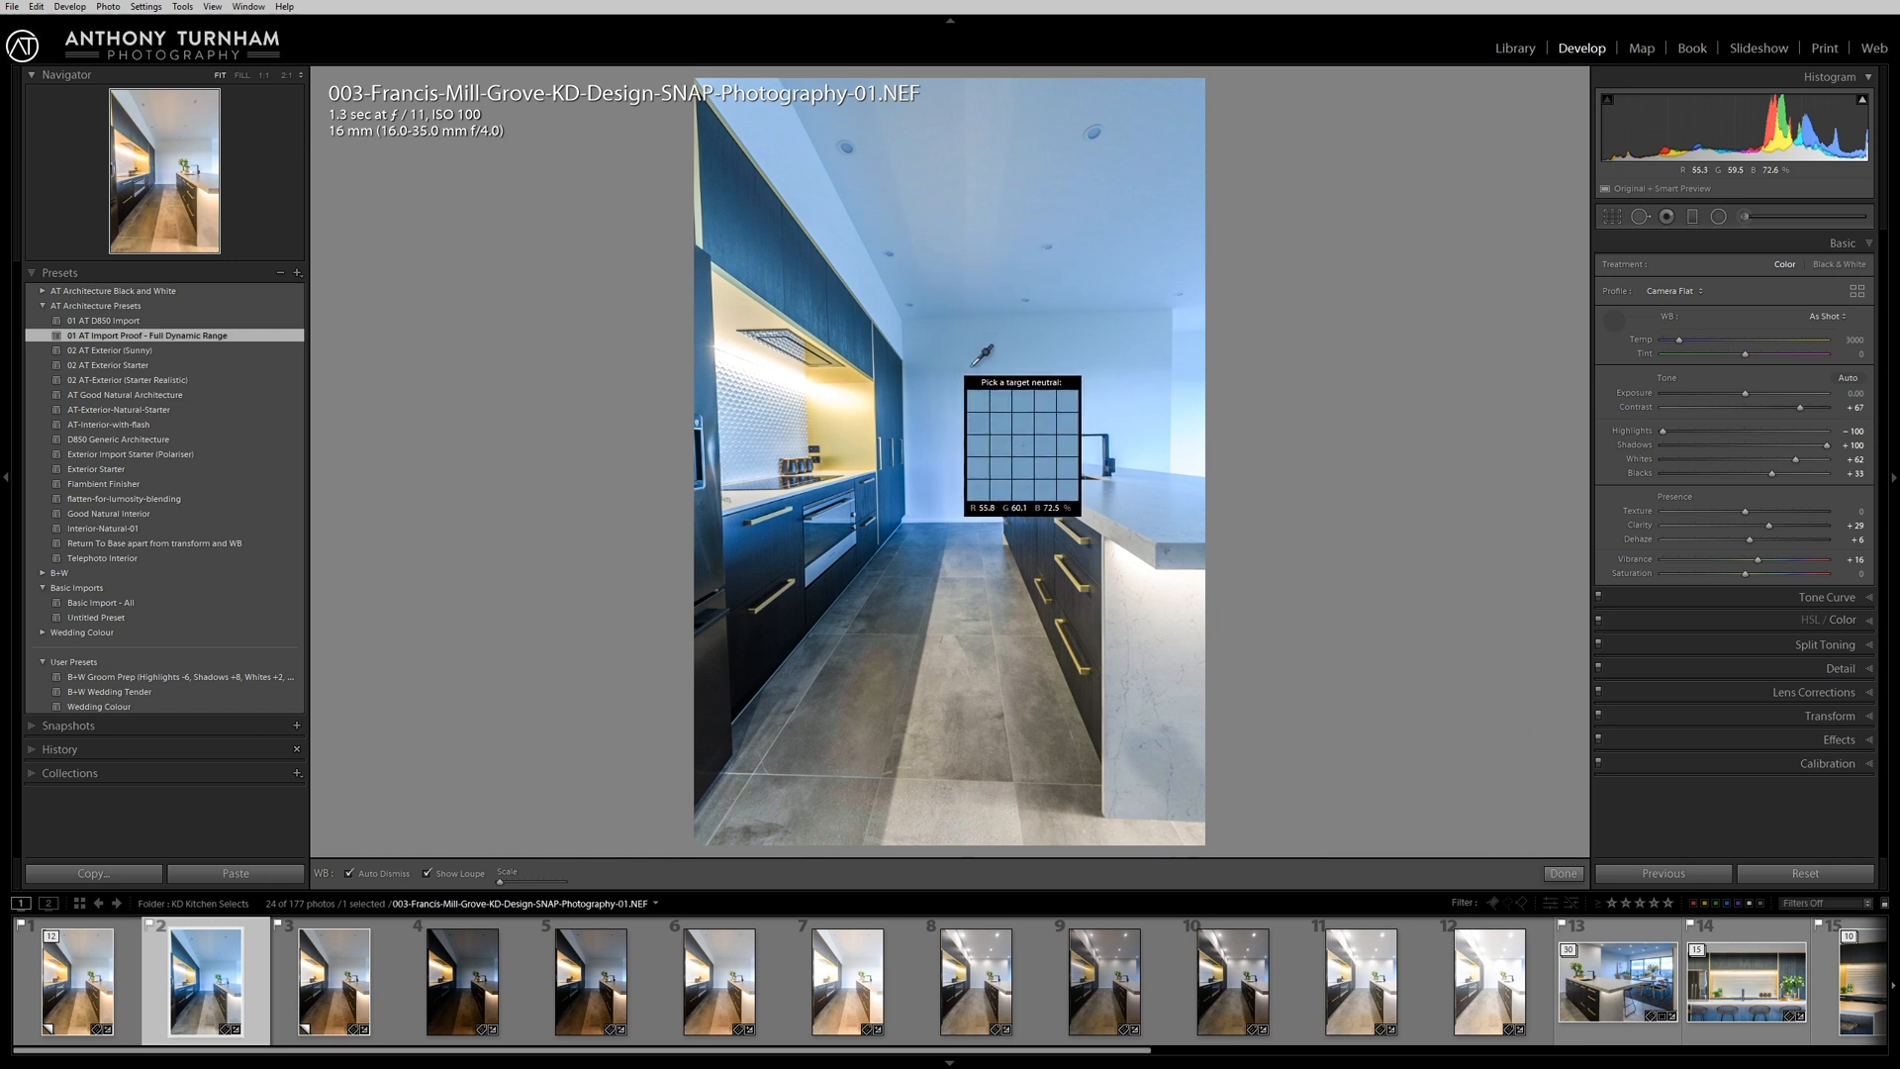
left_click(929, 369)
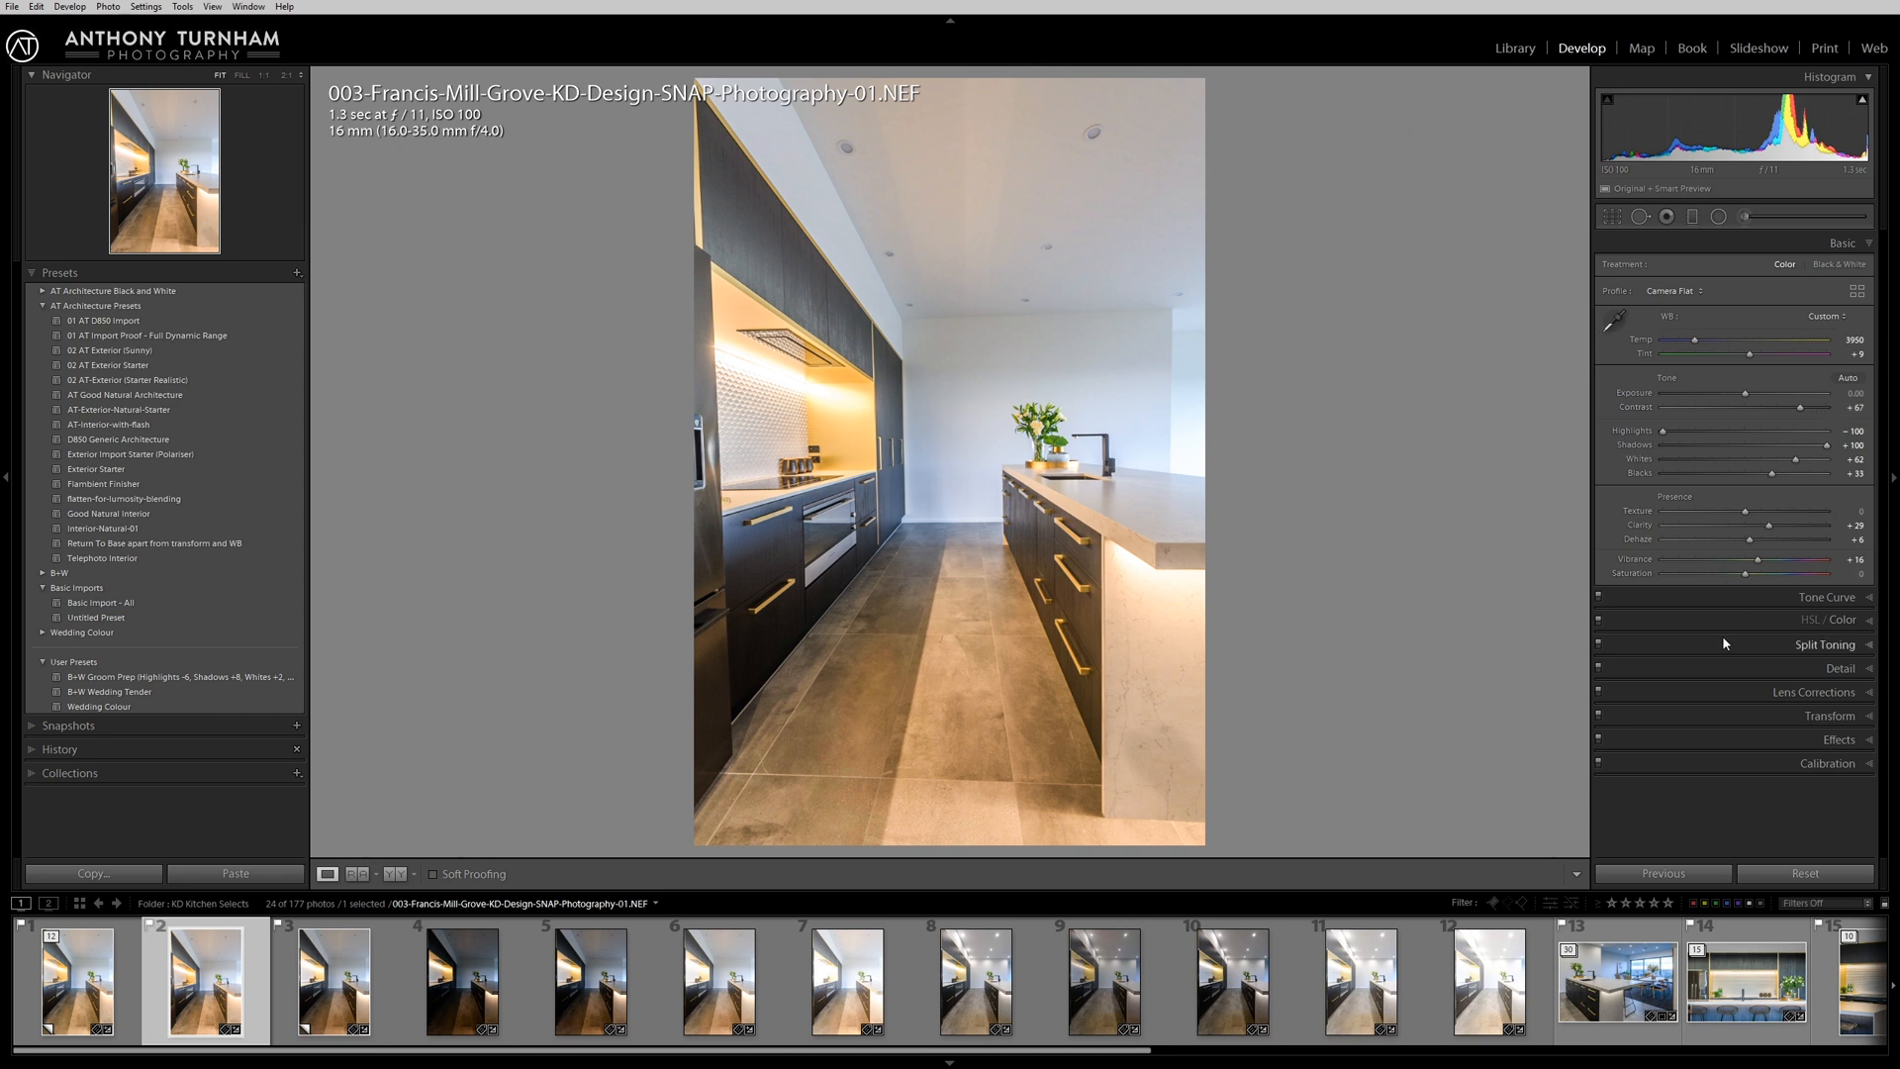
Use Guided Upright to draw vertical guides along the tall cabinet's edge and the end of the back wall.
left_click(1826, 715)
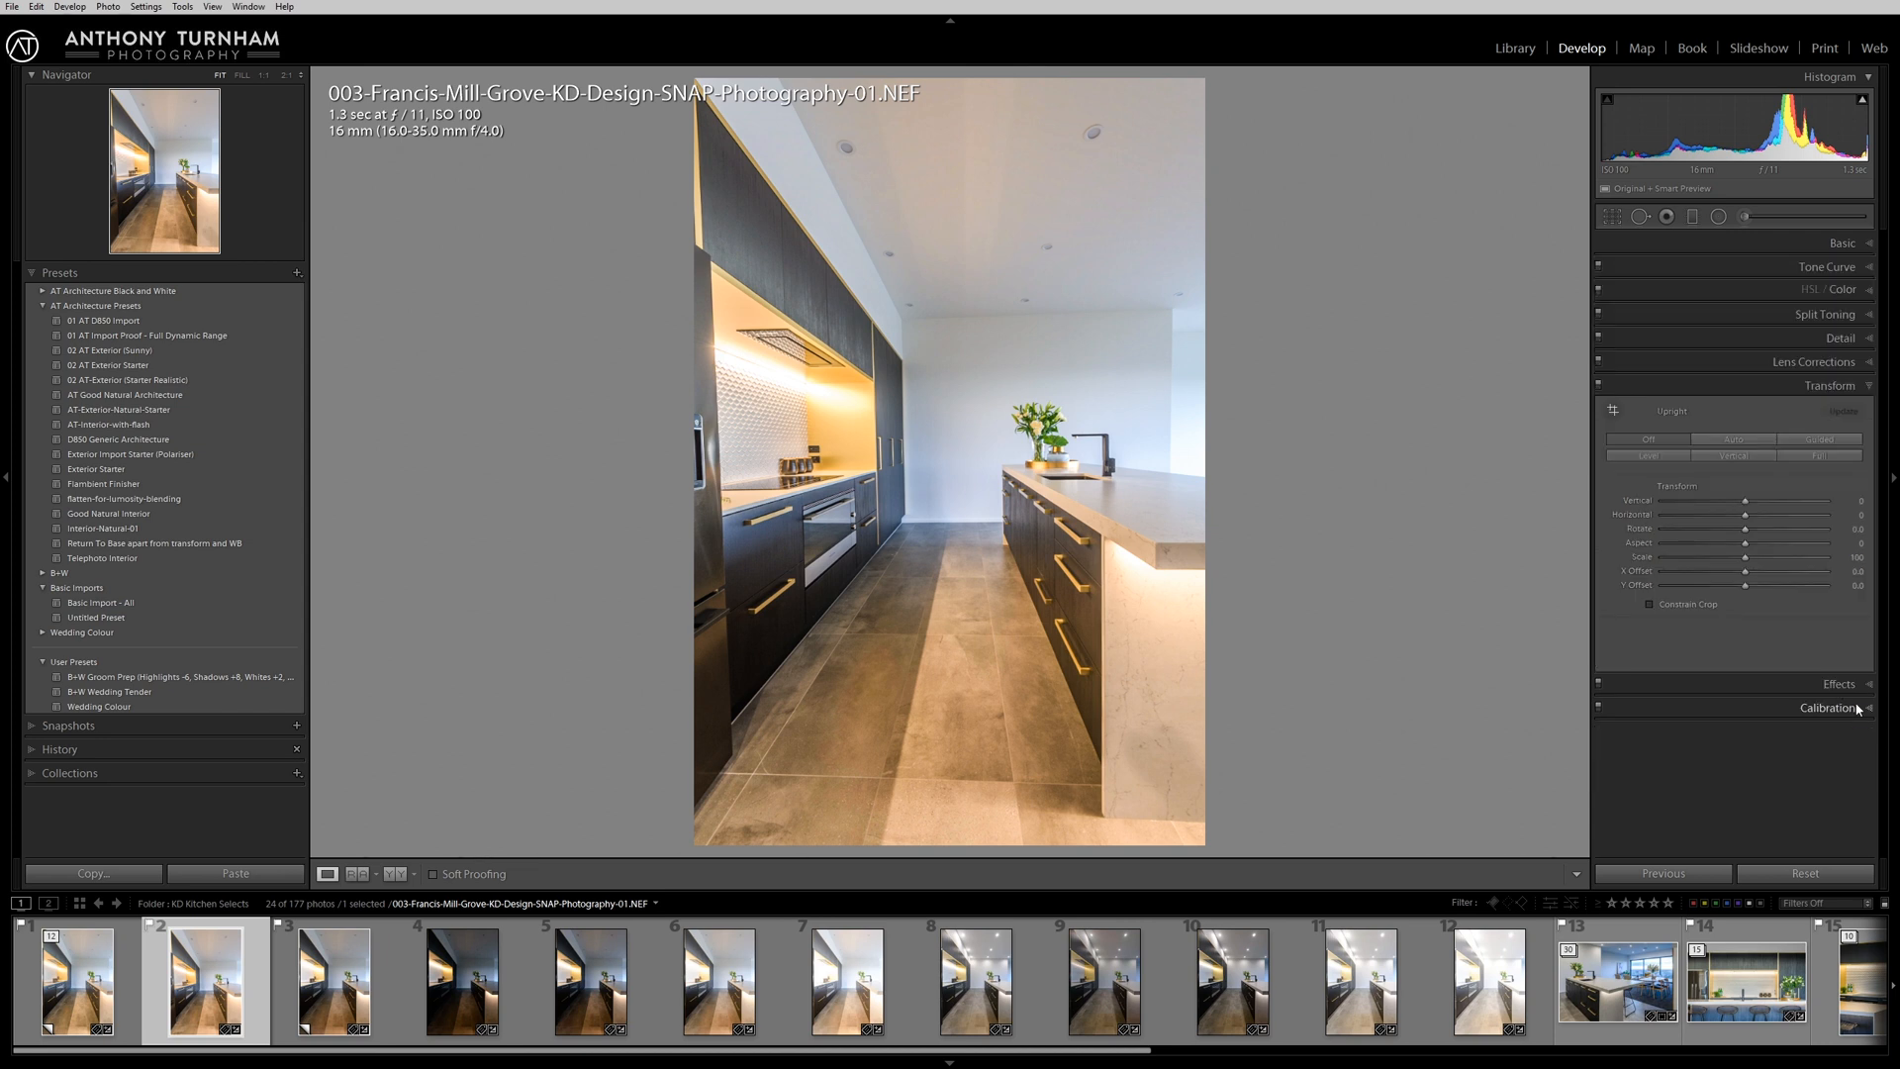
left_click(1819, 440)
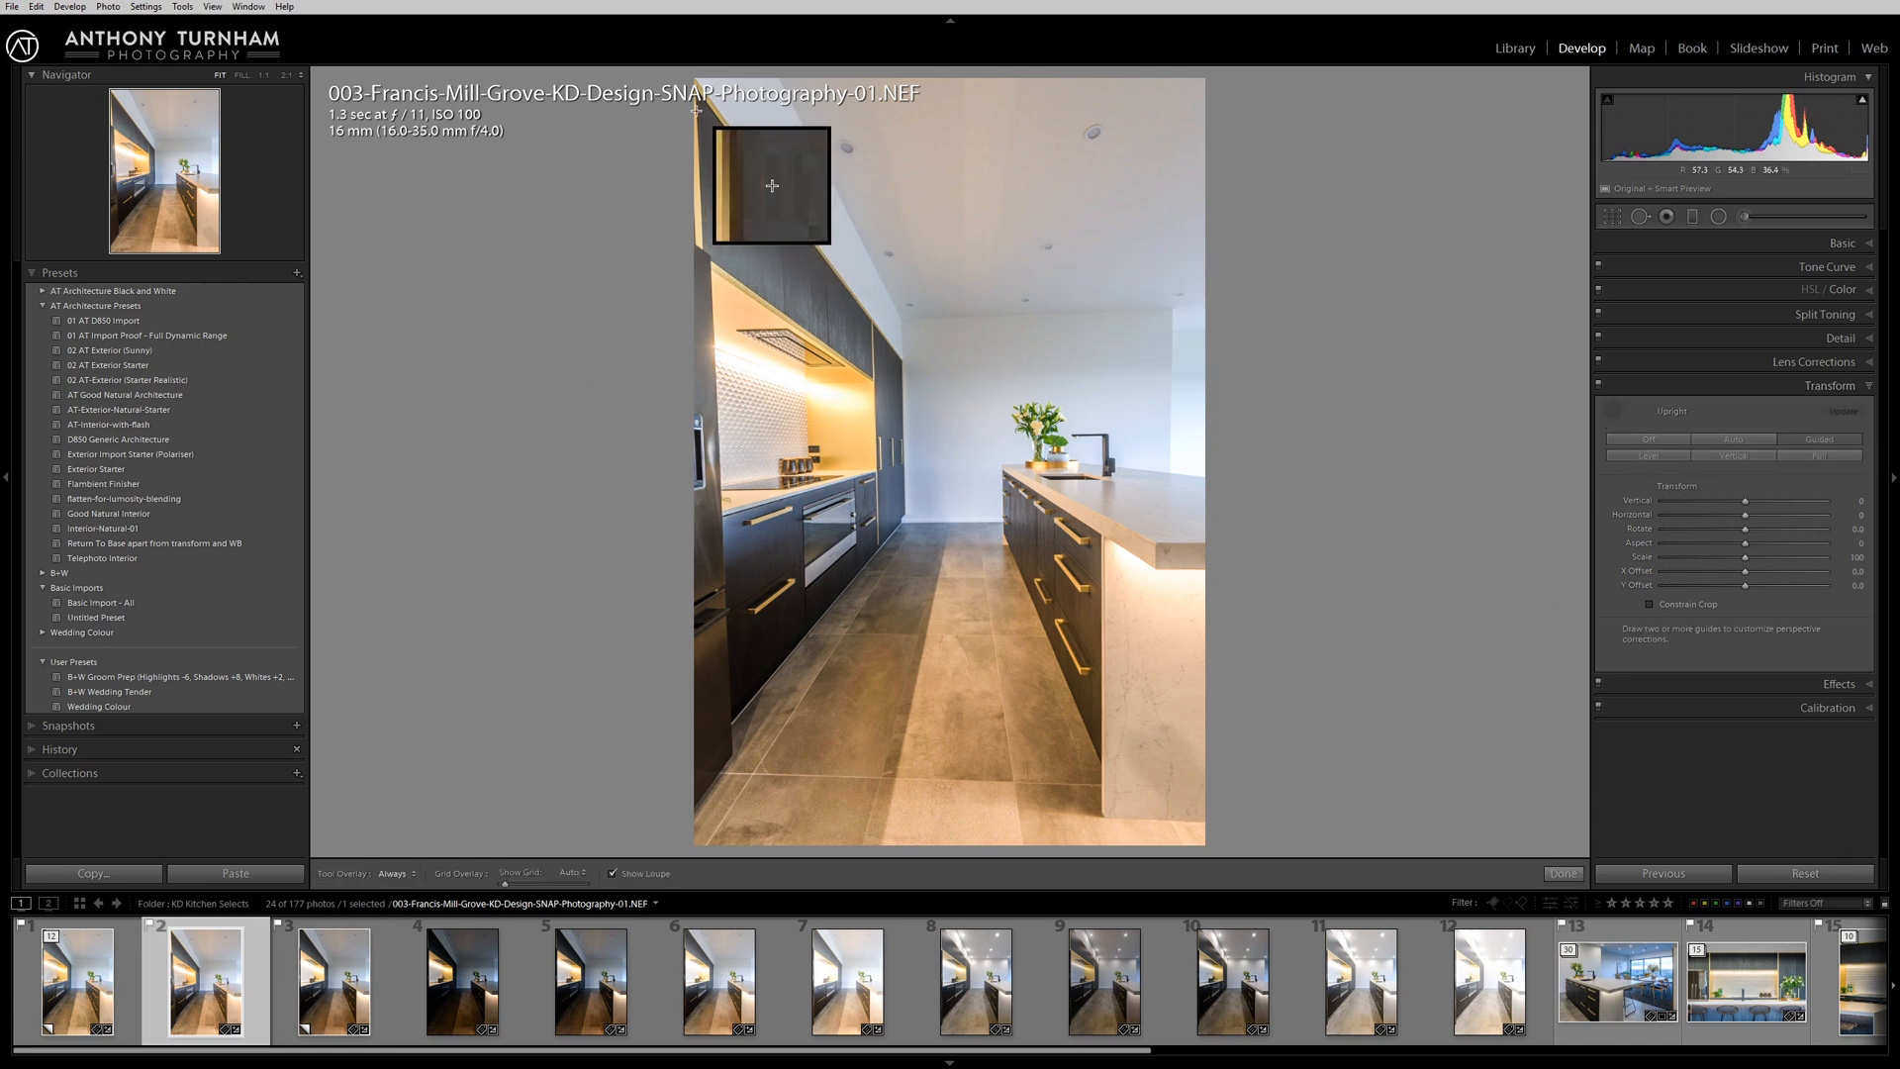
left_click_drag(695, 111, 718, 695)
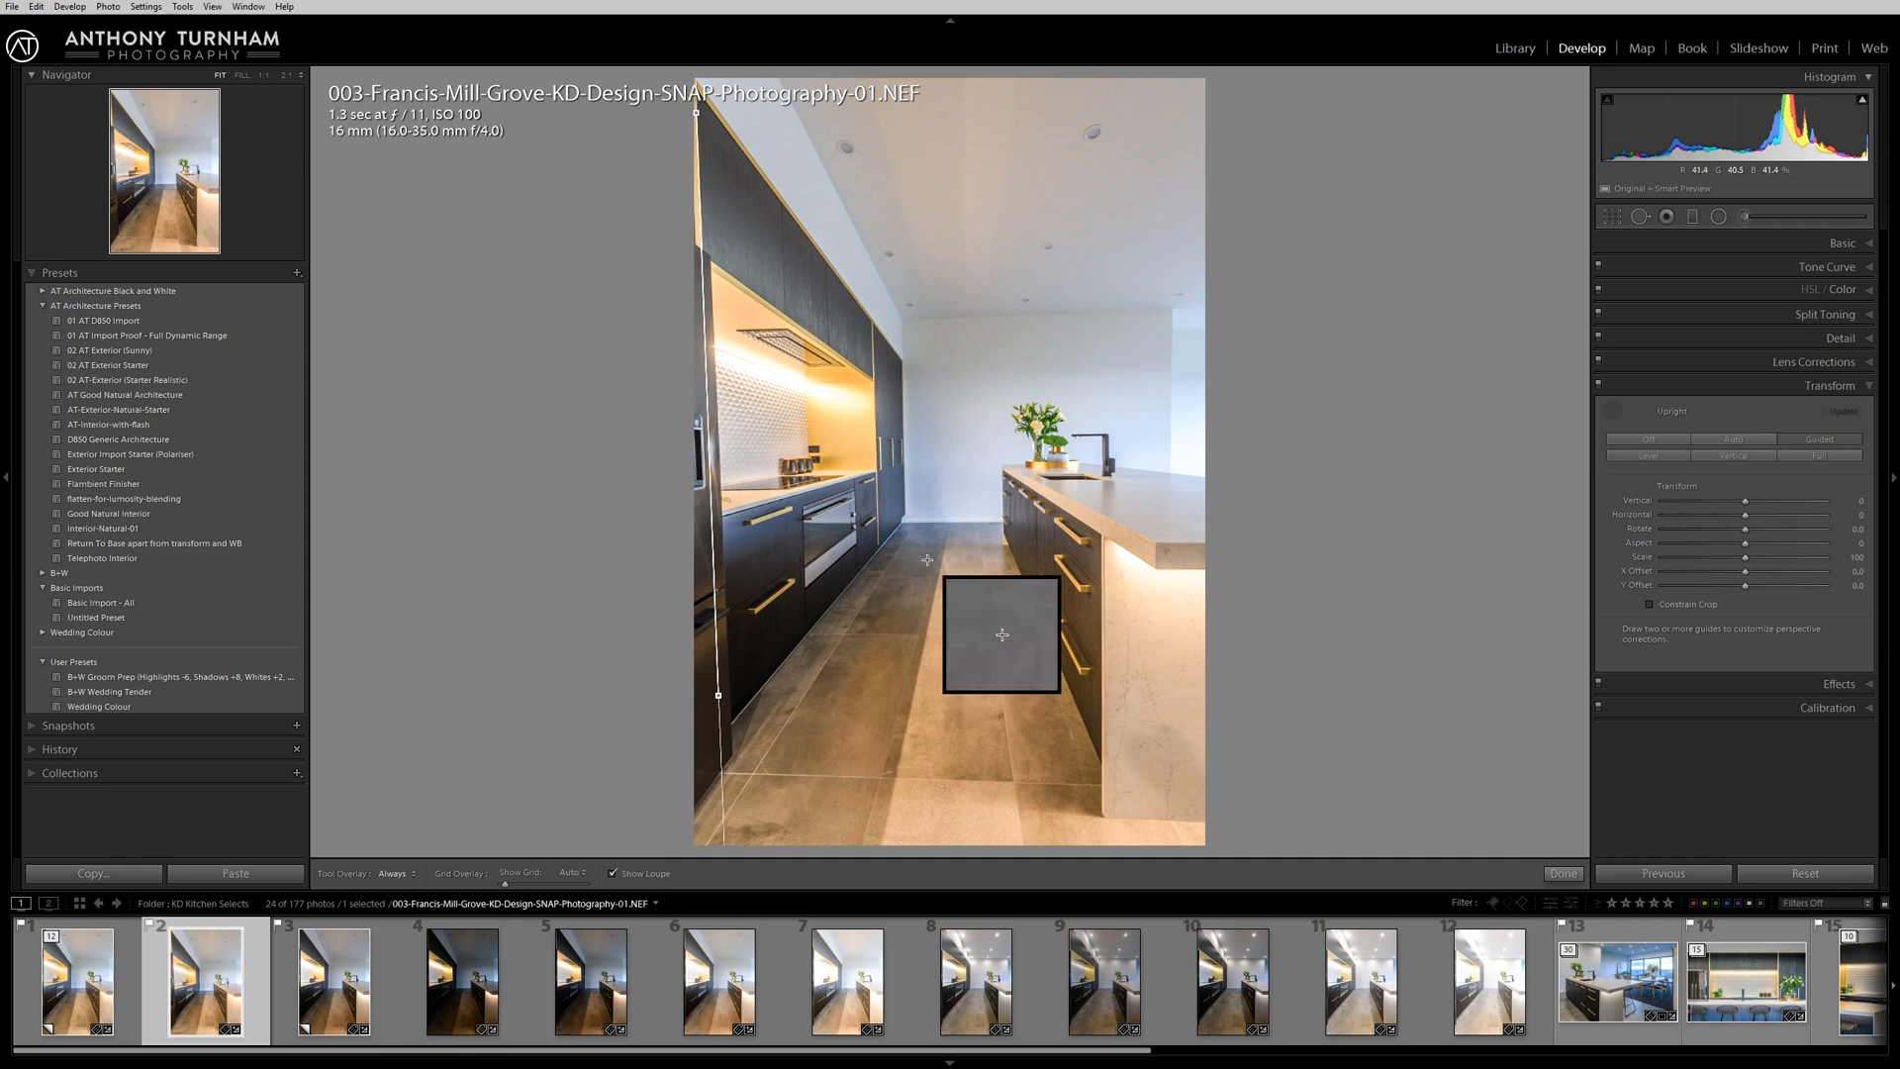
left_click_drag(710, 473, 720, 473)
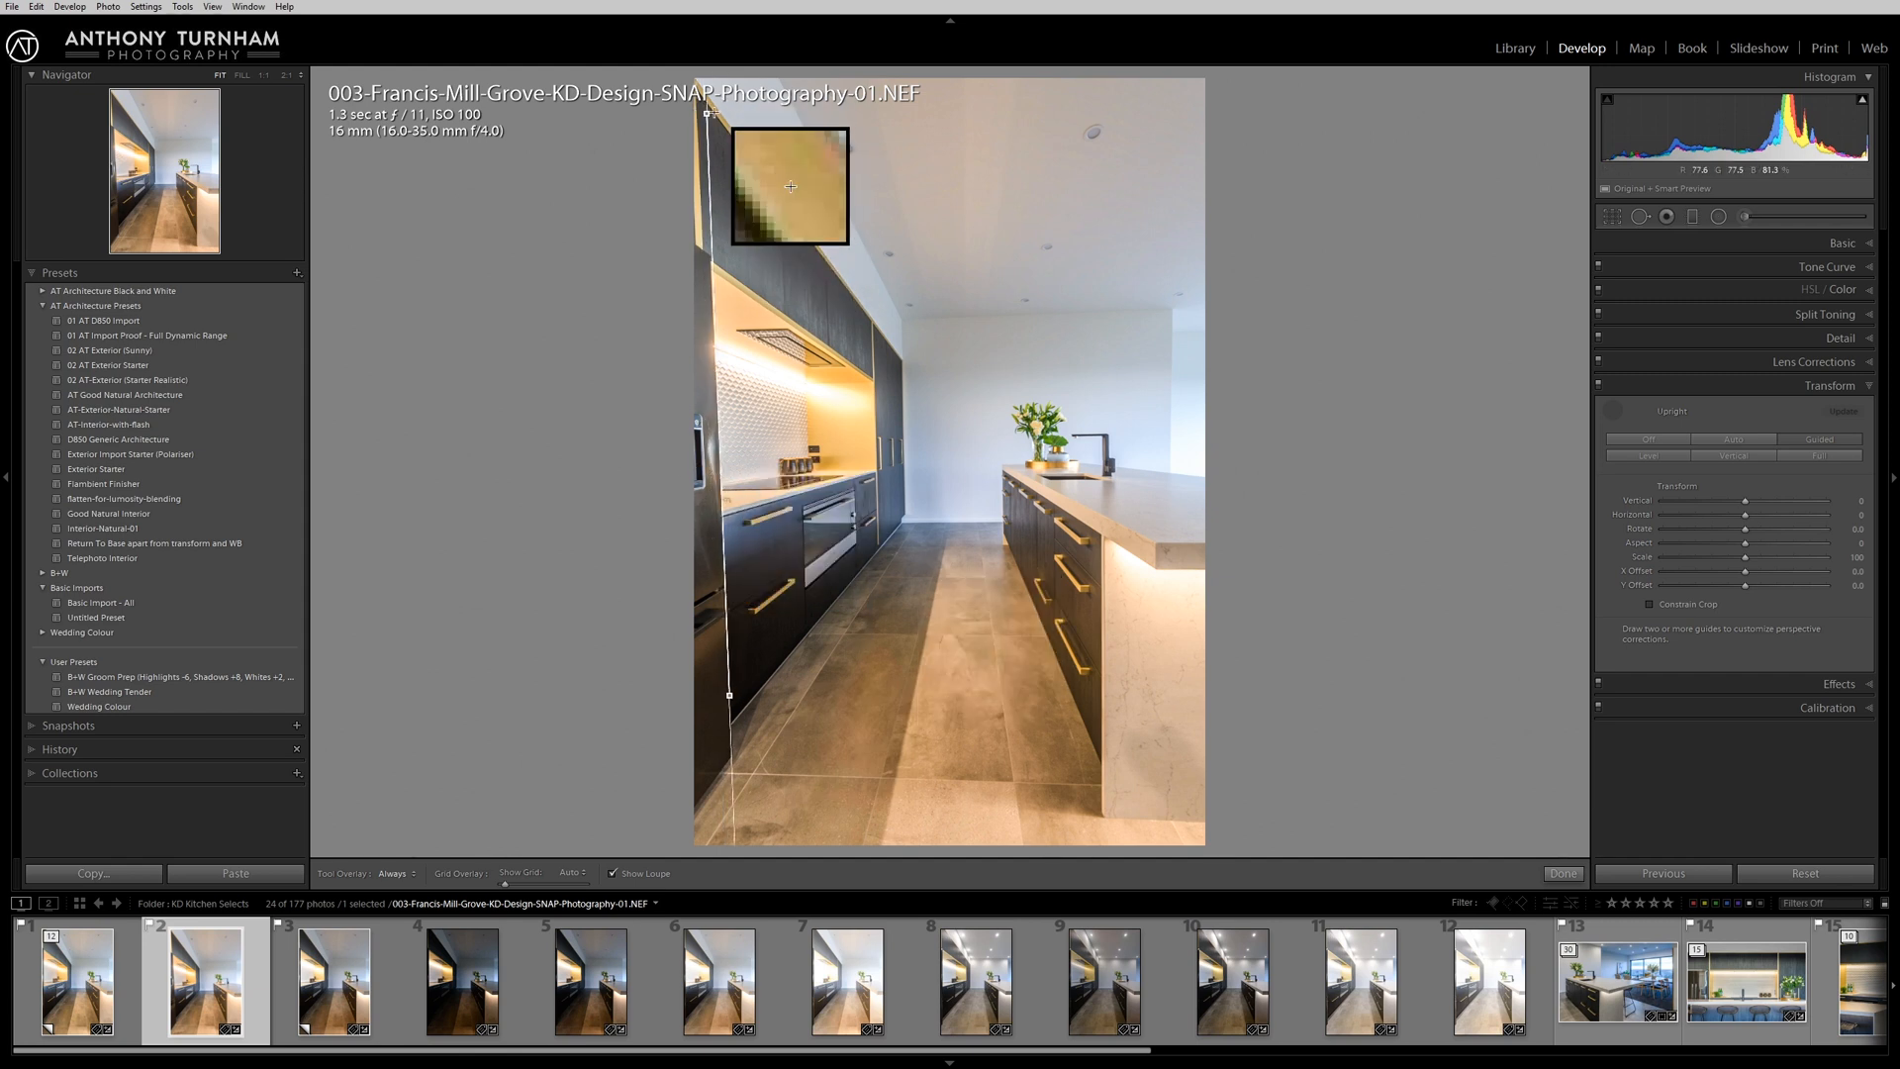
left_click_drag(707, 114, 705, 120)
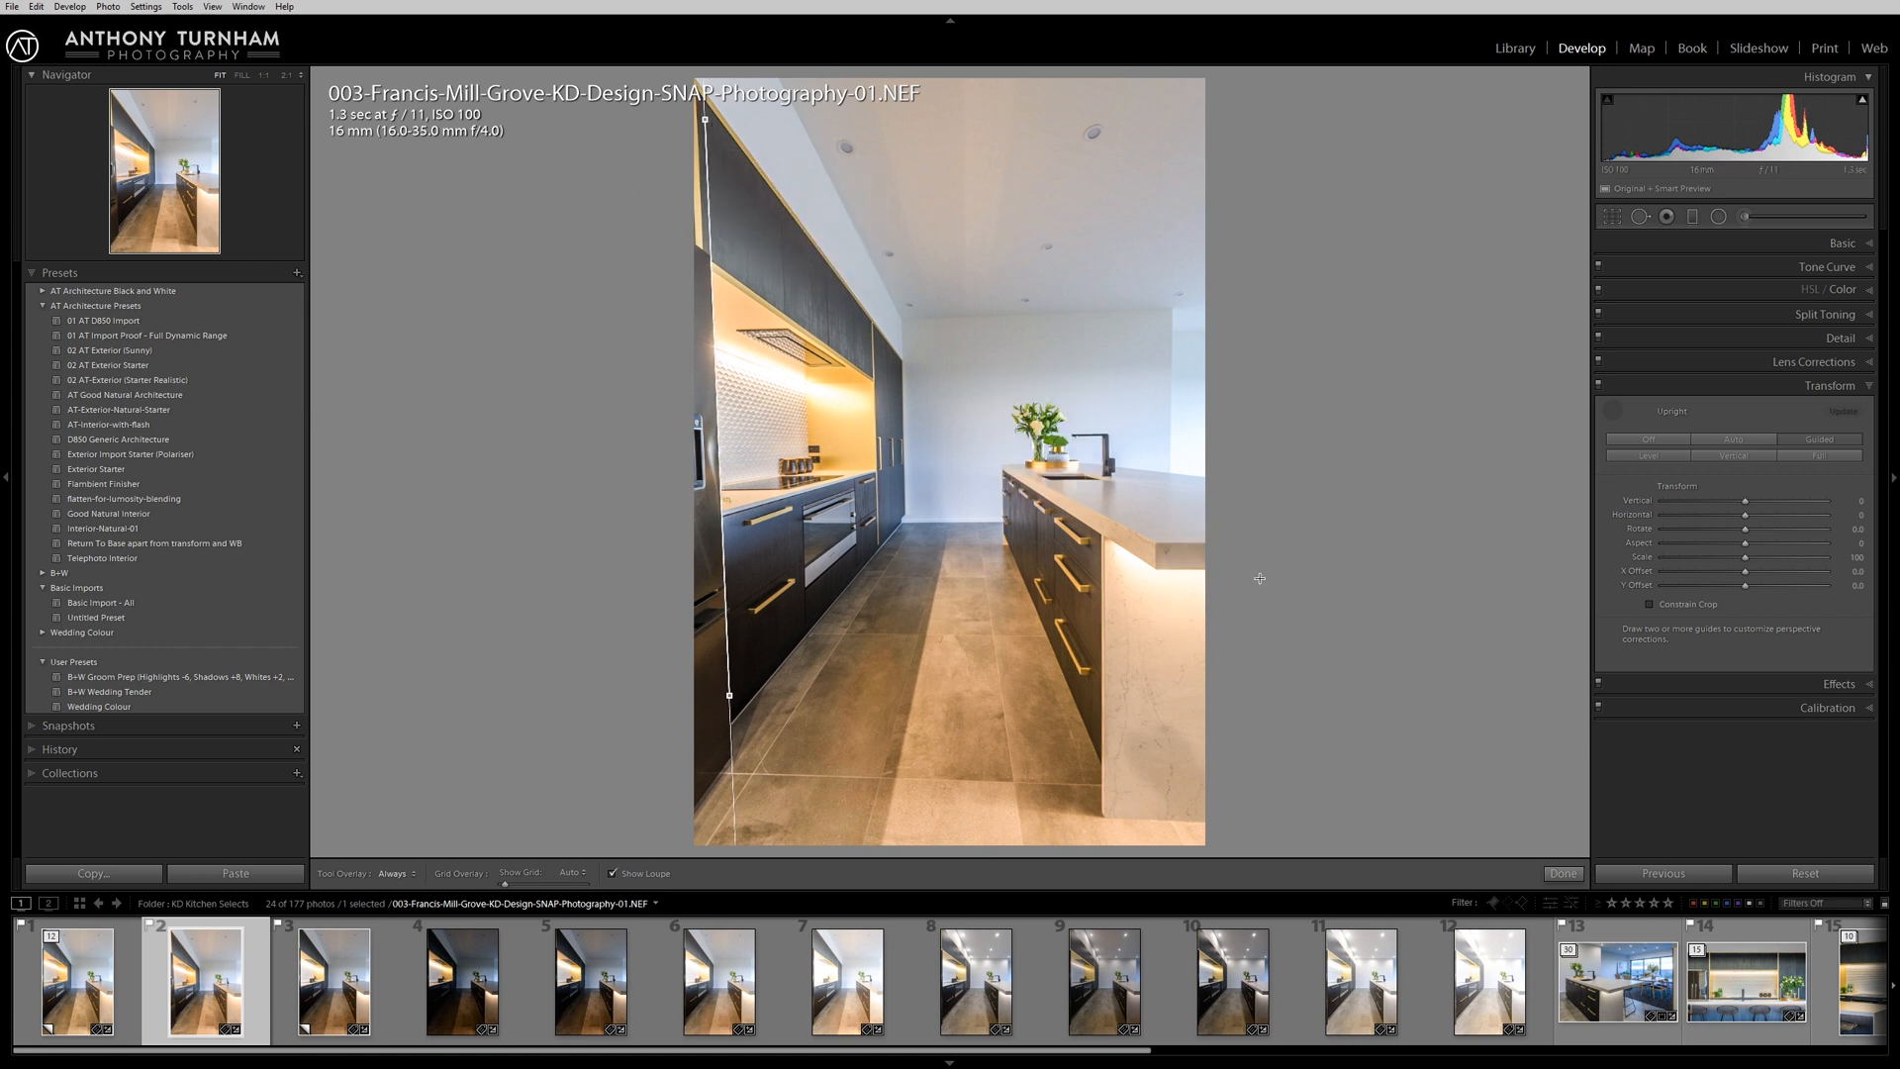
left_click_drag(1174, 285, 1170, 504)
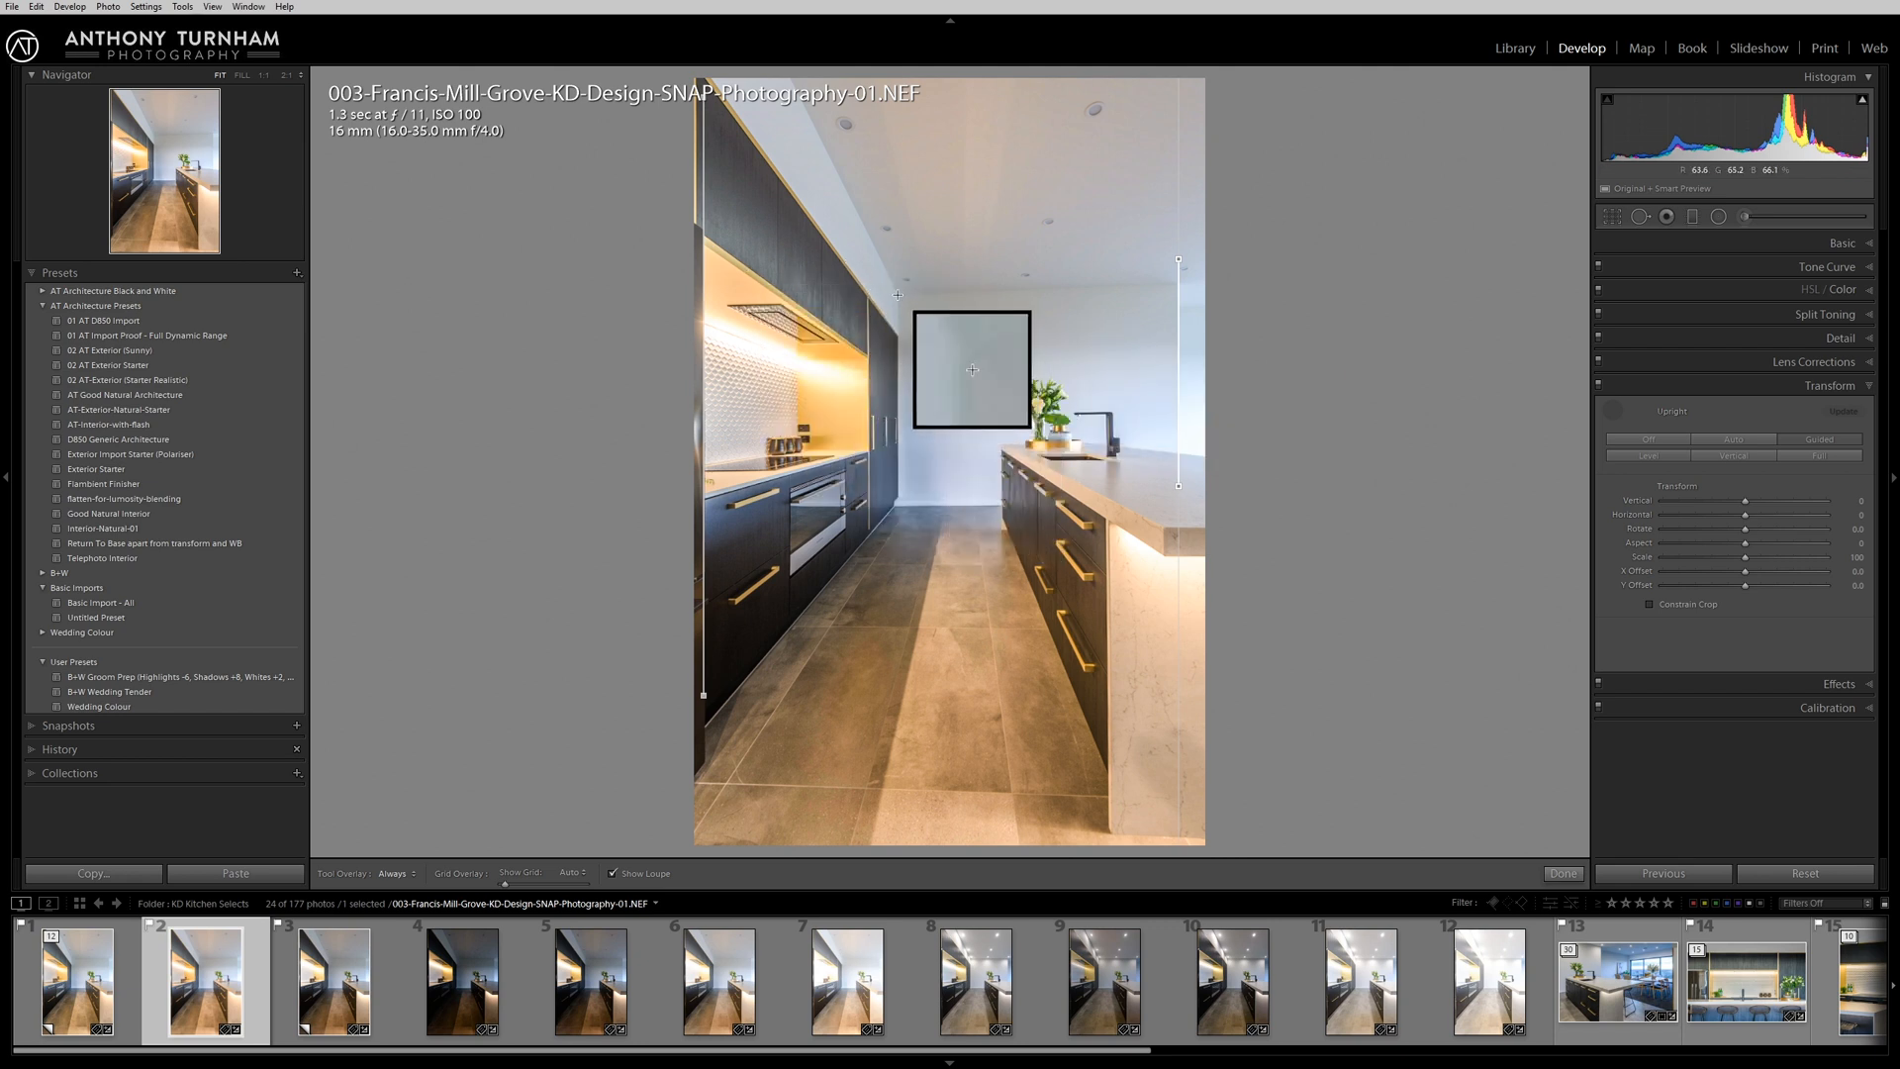
Add horizontal Upright guides along the back wall's ceiling line and the front floor tile joint, and finish the correction.
left_click_drag(898, 295, 1235, 288)
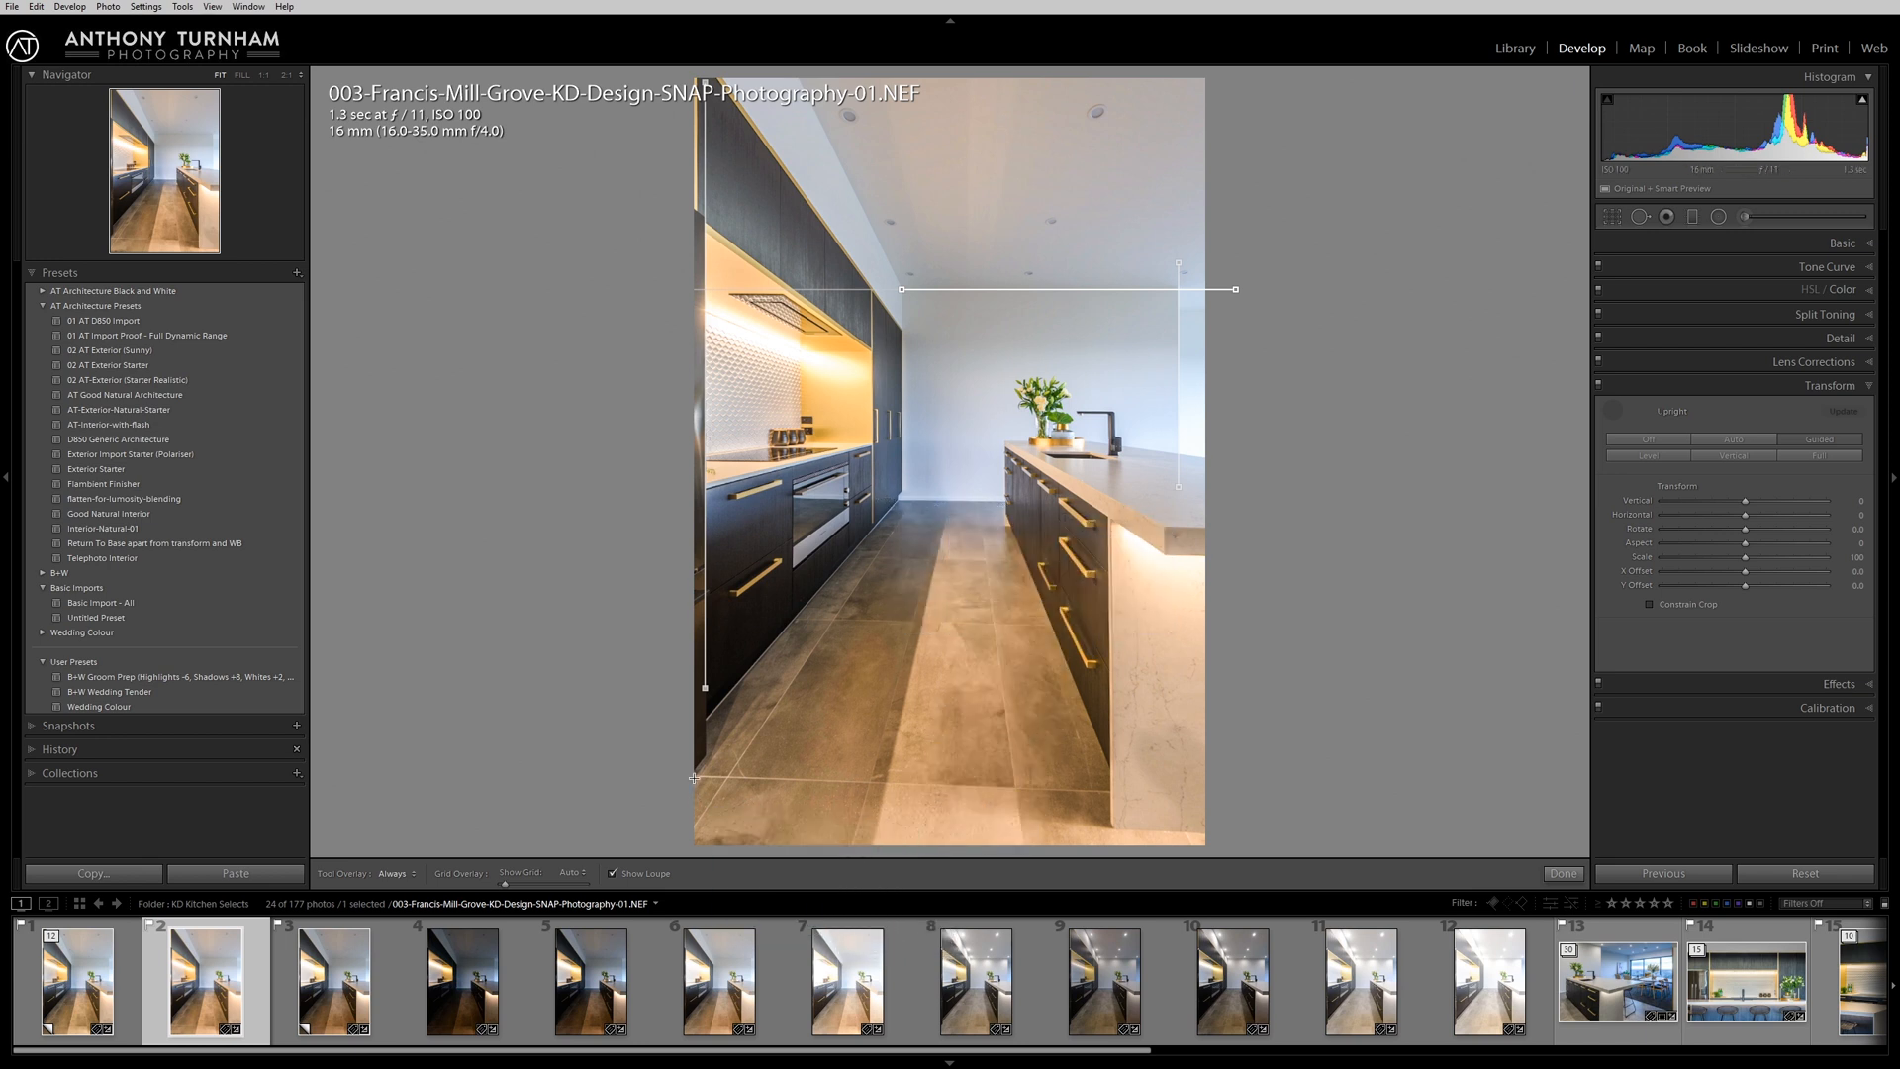
left_click_drag(697, 777, 1144, 796)
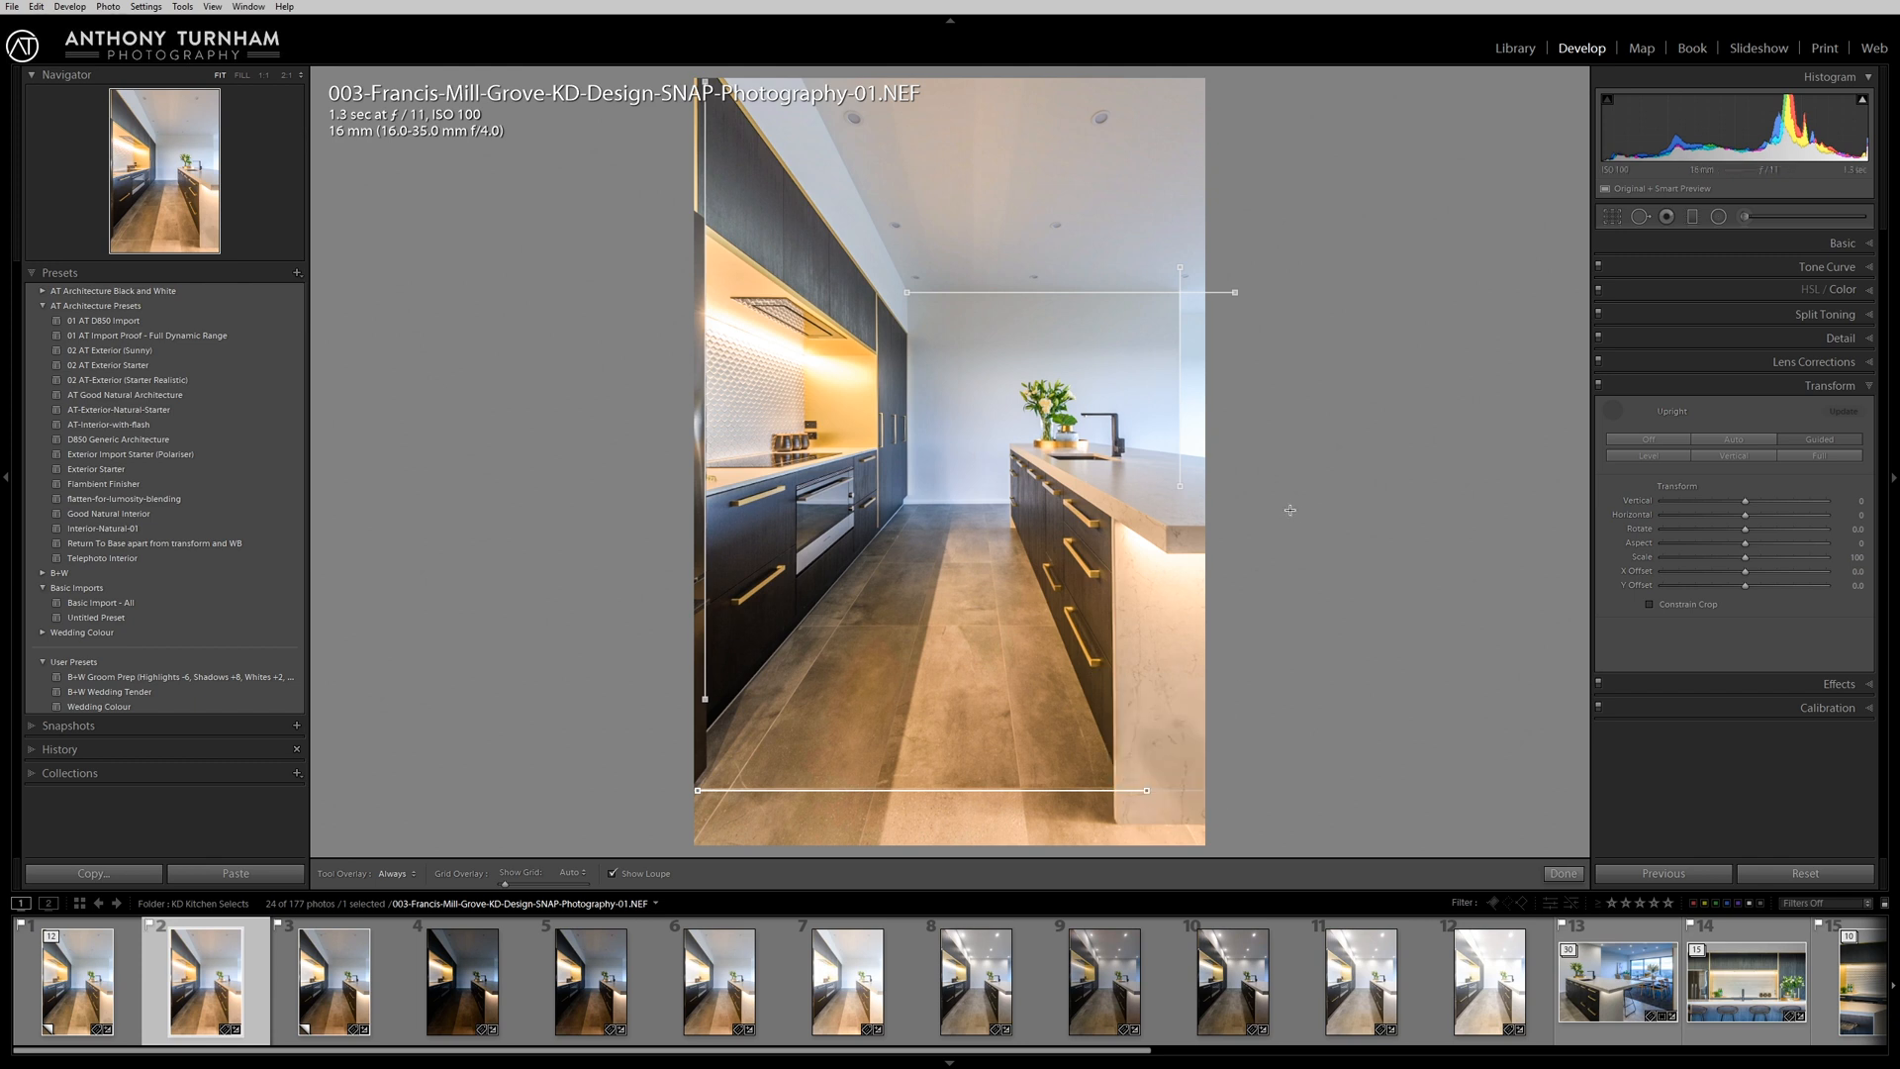
left_click(1612, 410)
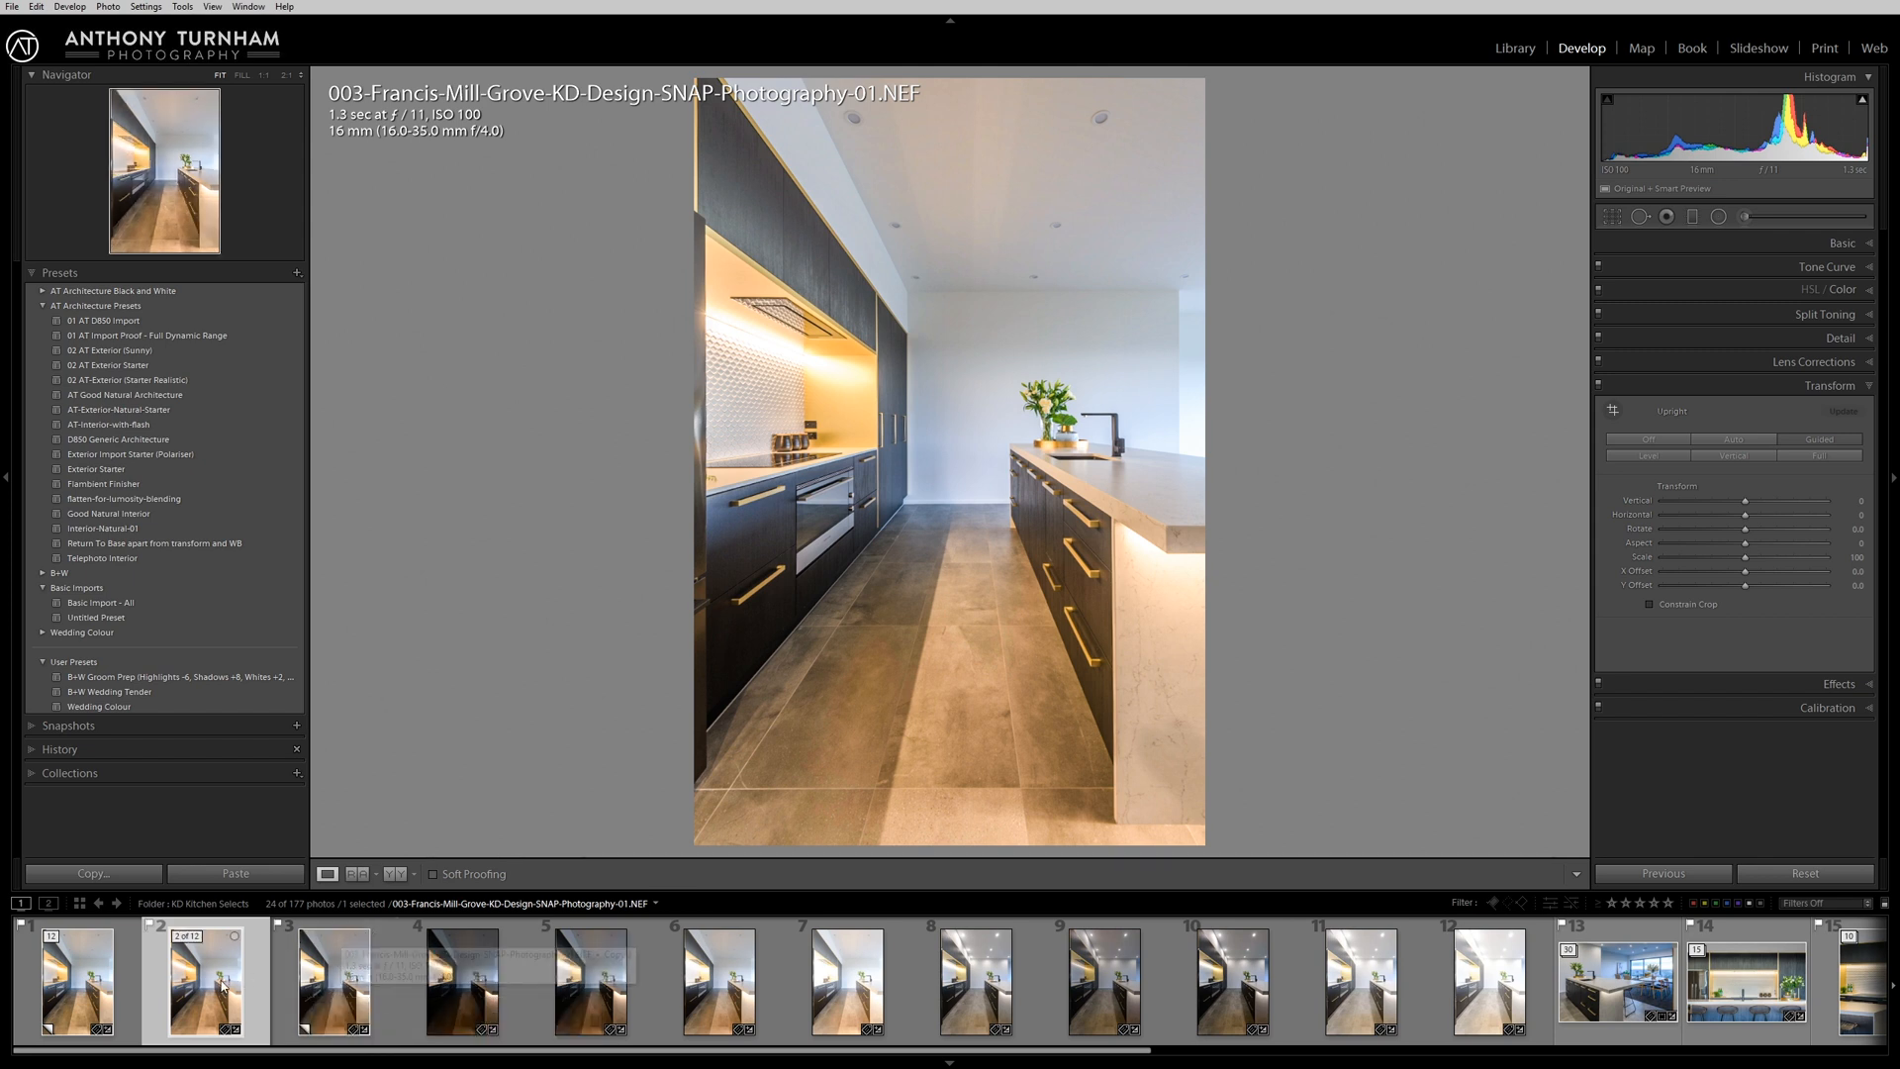
Compare the third to seventh photos of the expanded stack in Survey view, and display the eighth photo on its own.
left_click(319, 990)
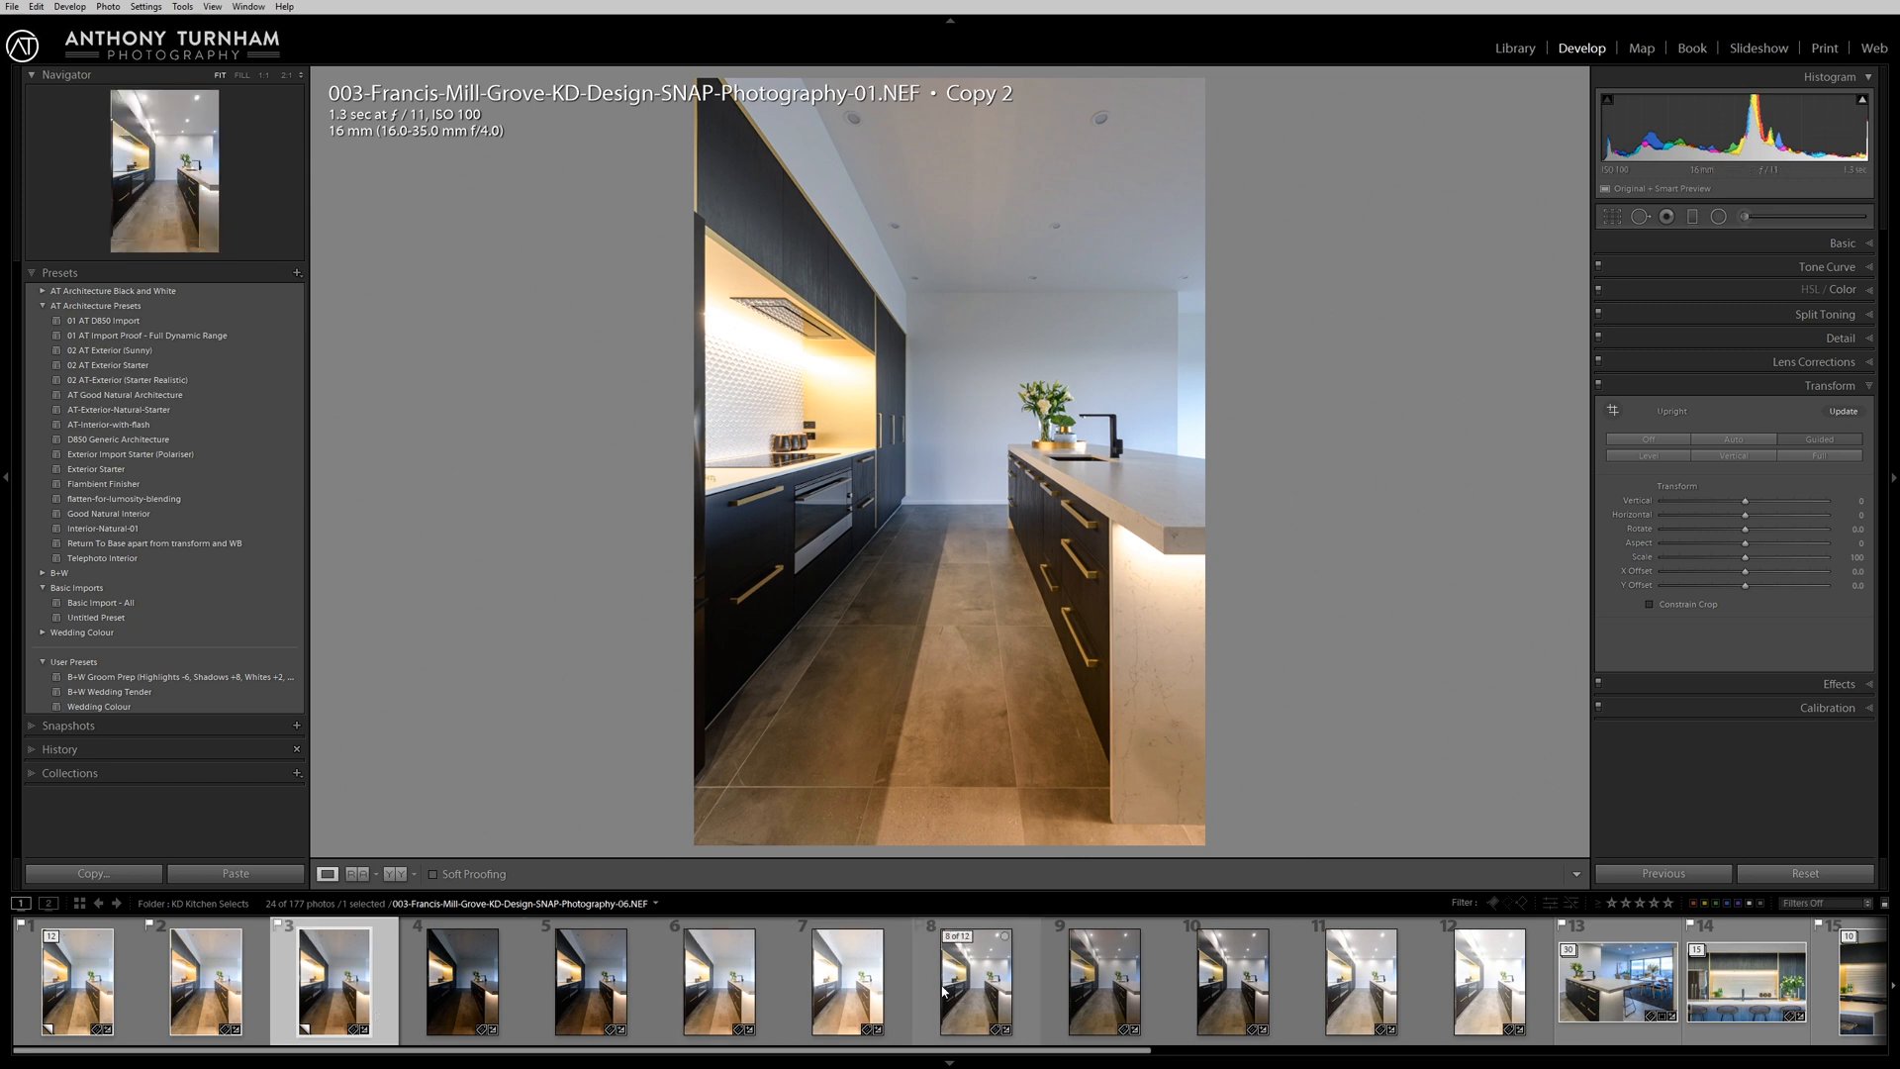
left_click(856, 987, "shift")
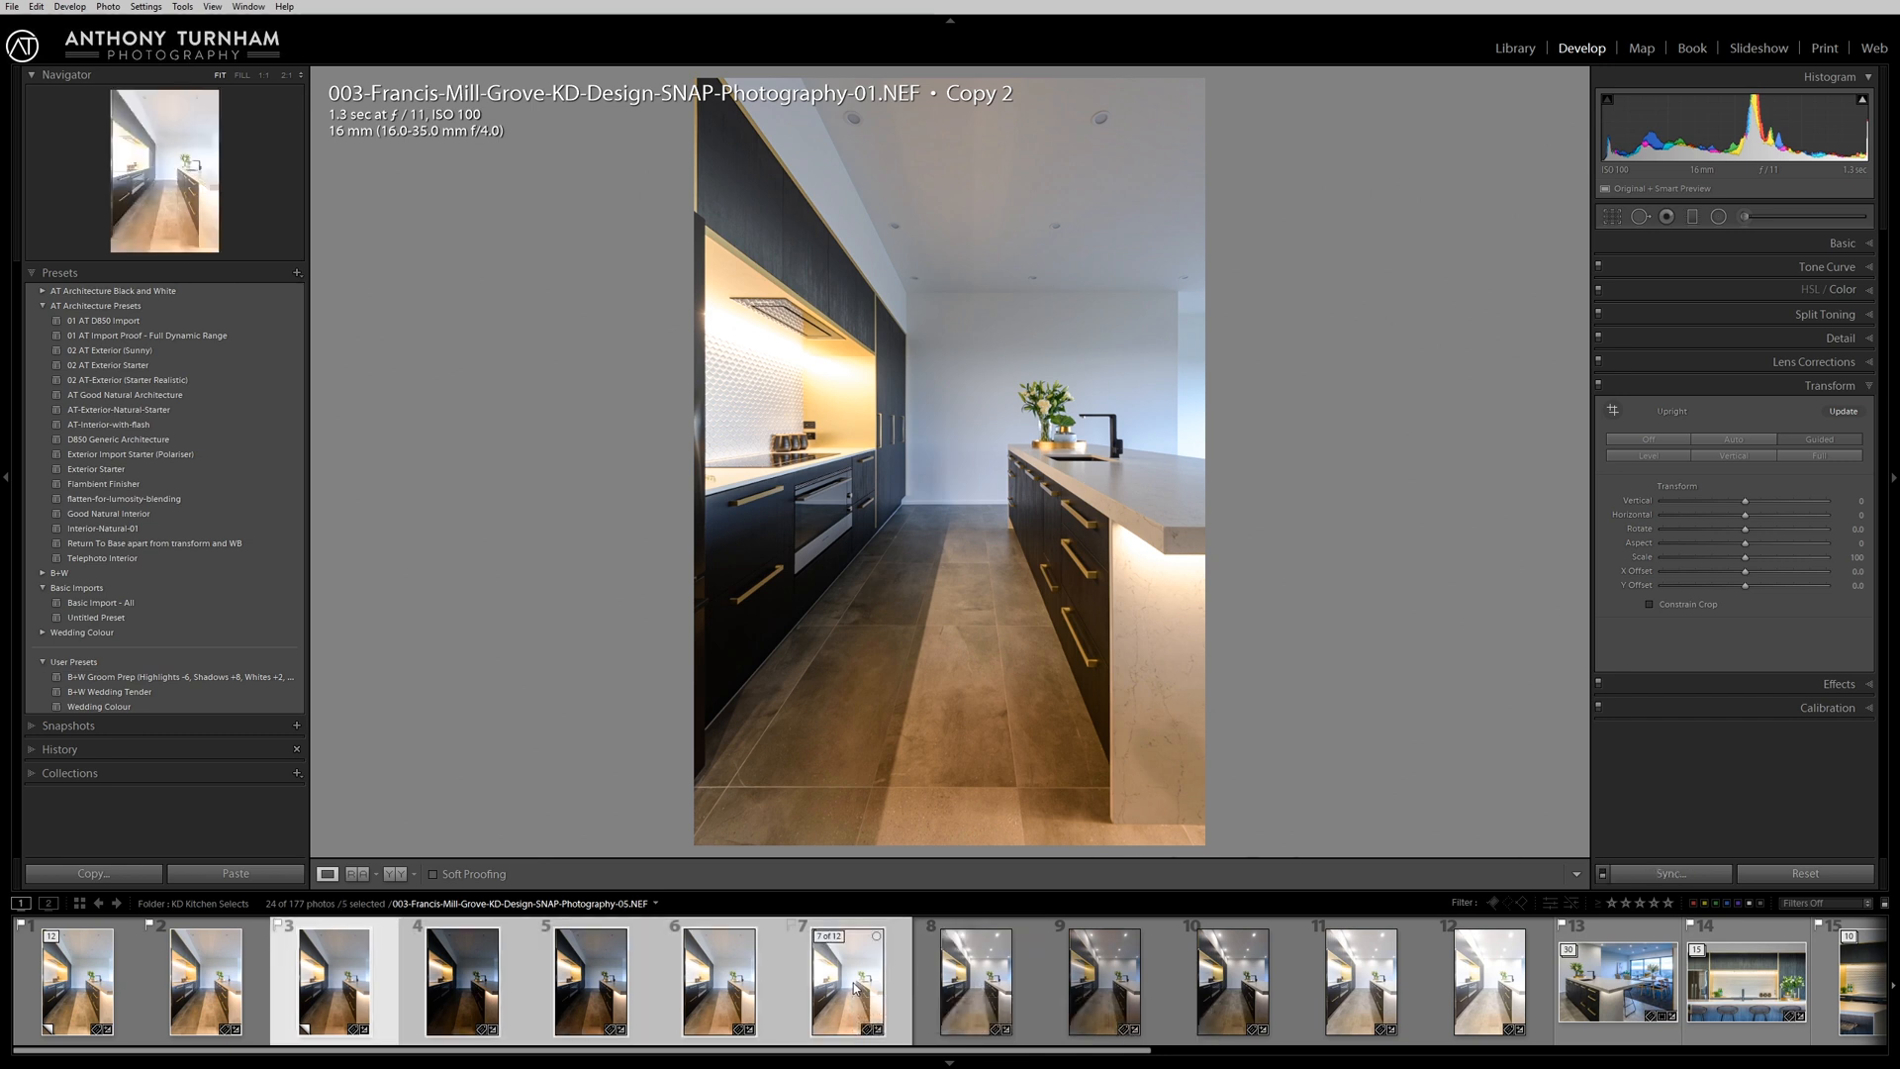
key("c")
key("n")
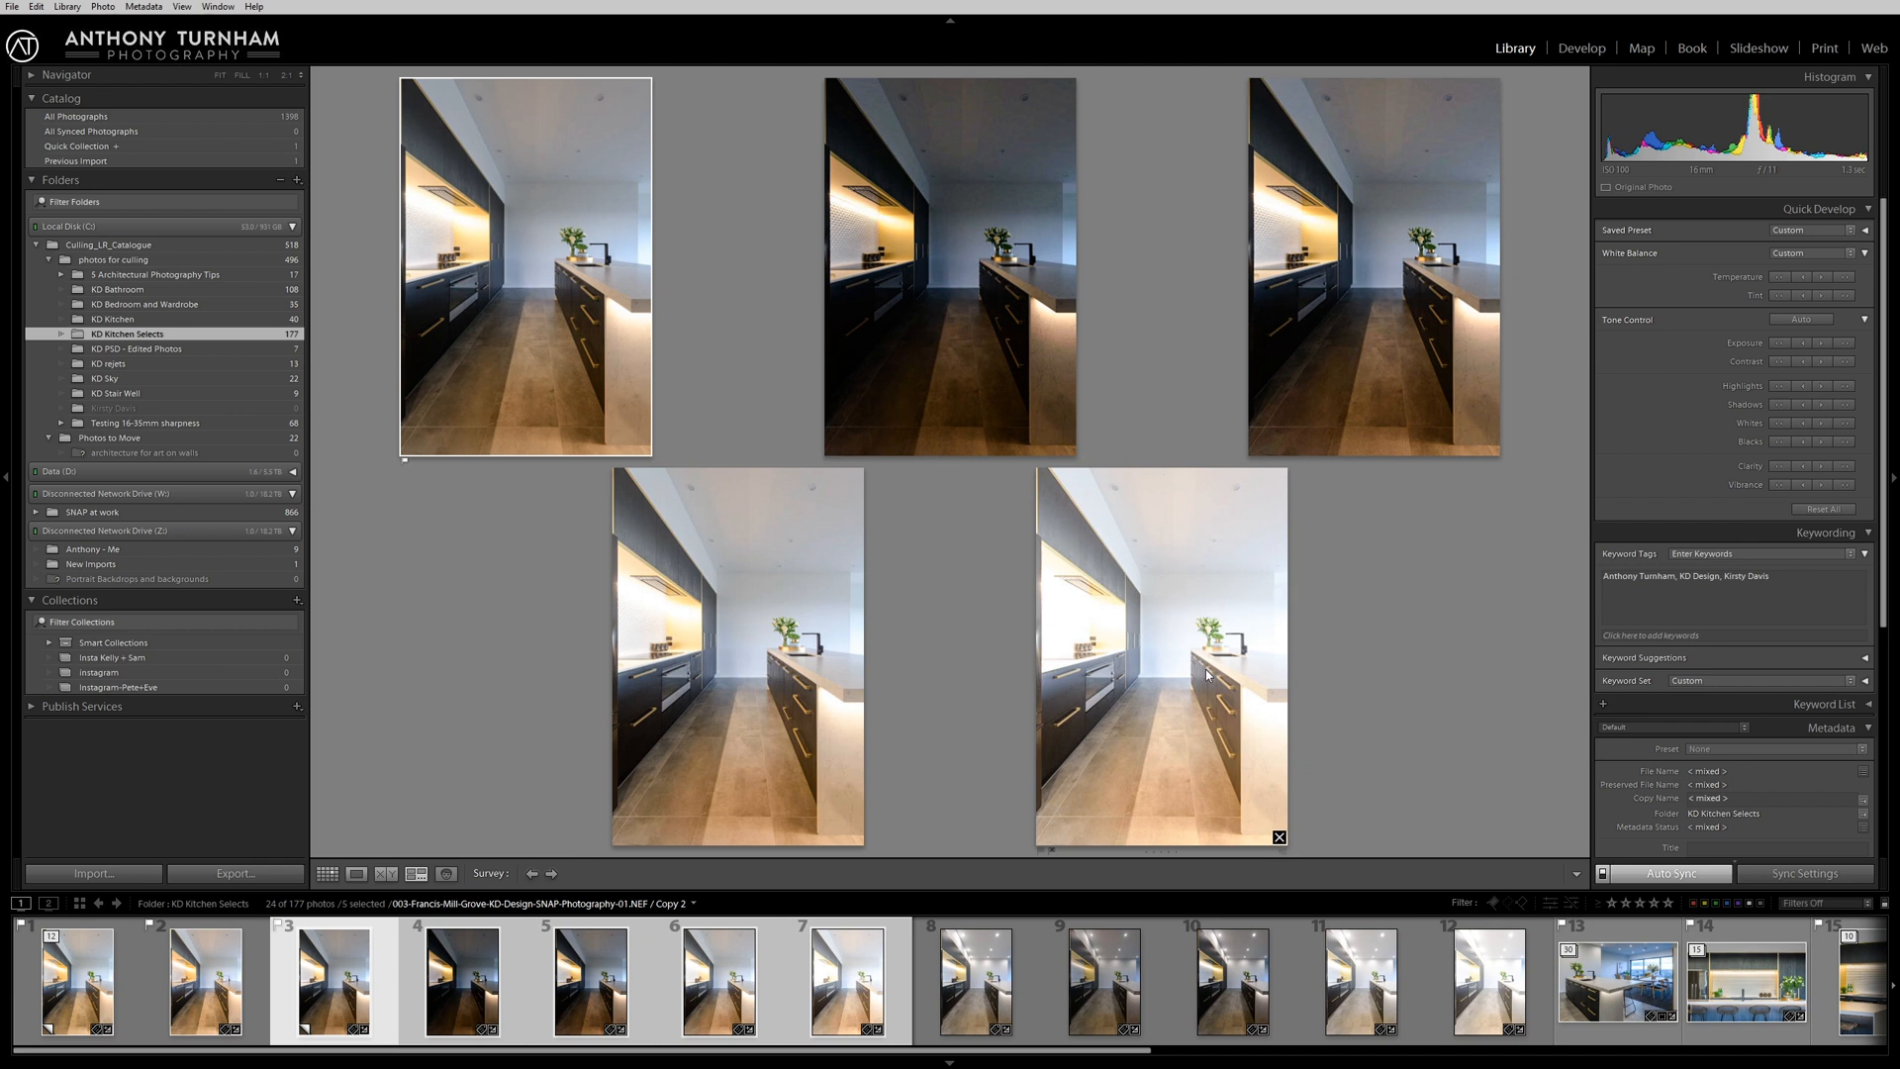
left_click(1011, 988)
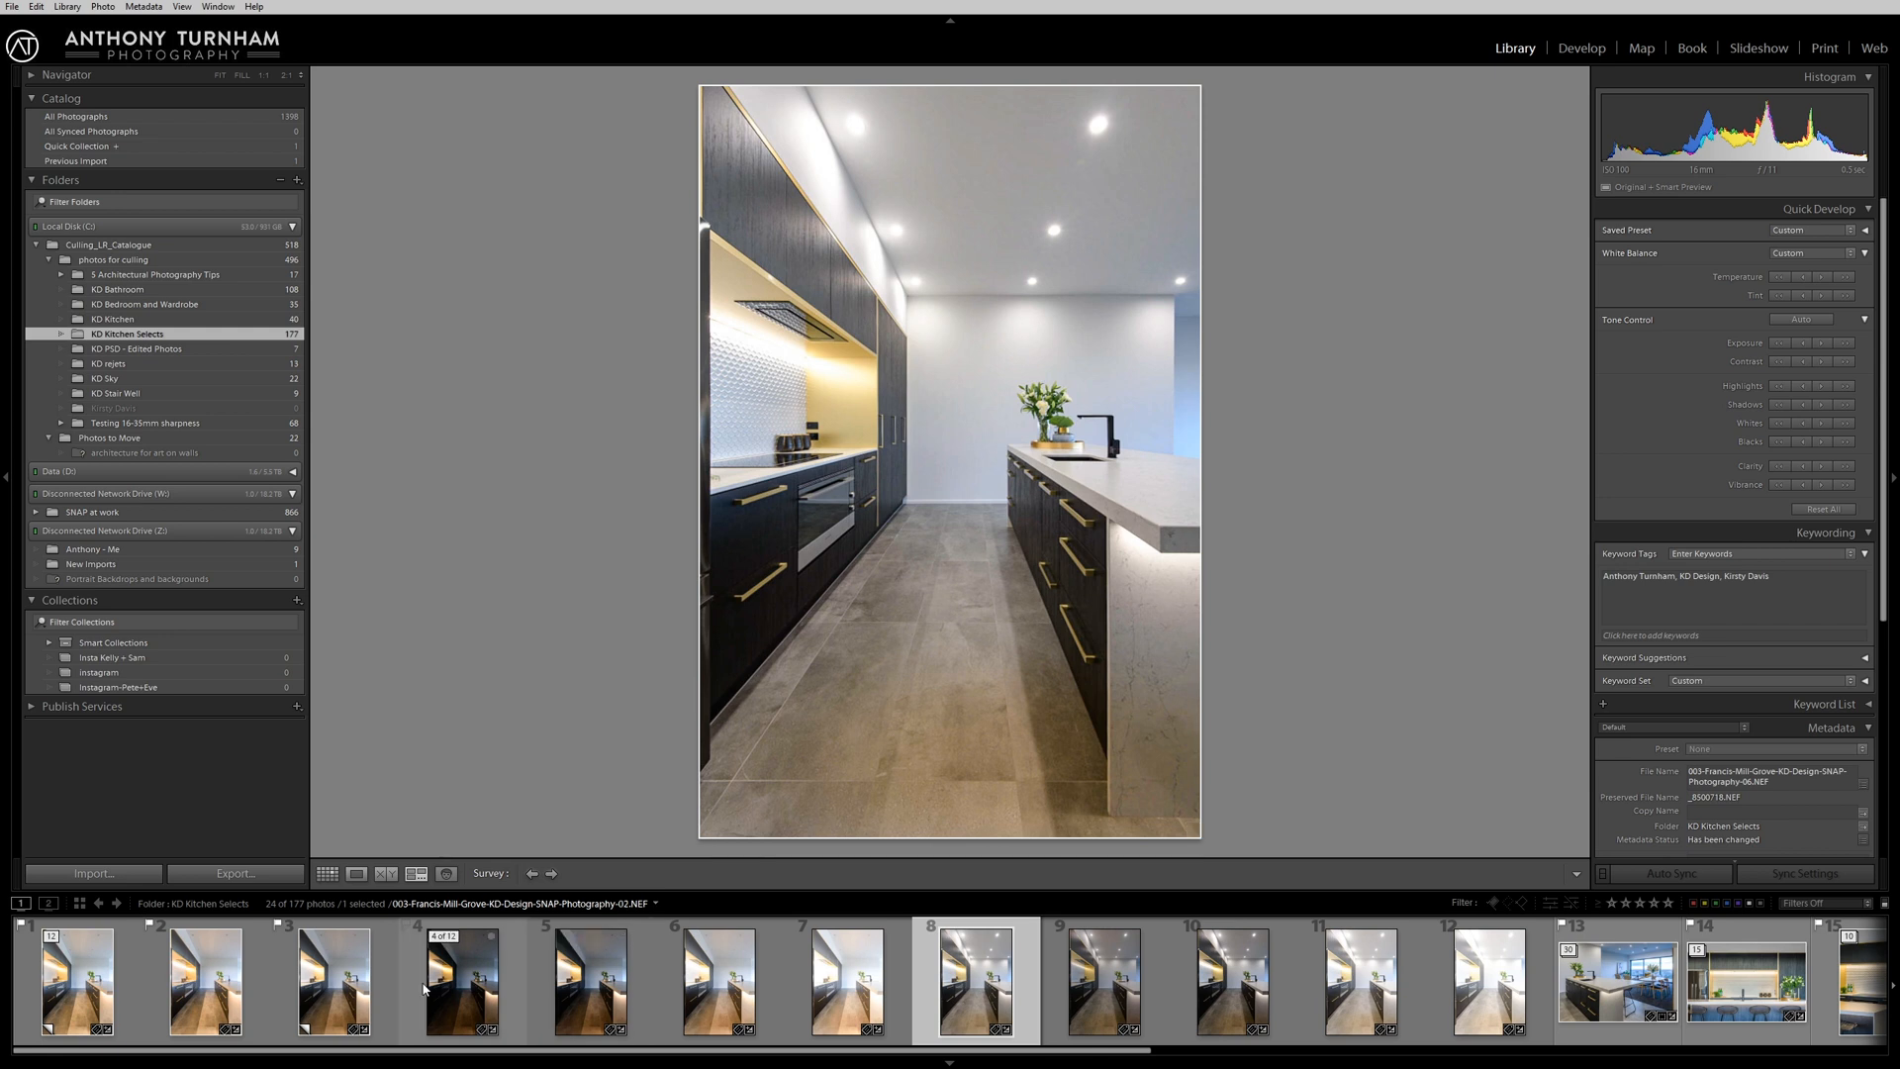
Review the third, eighth and ninth photos, and open all three as Smart Objects in Photoshop.
left_click(335, 980)
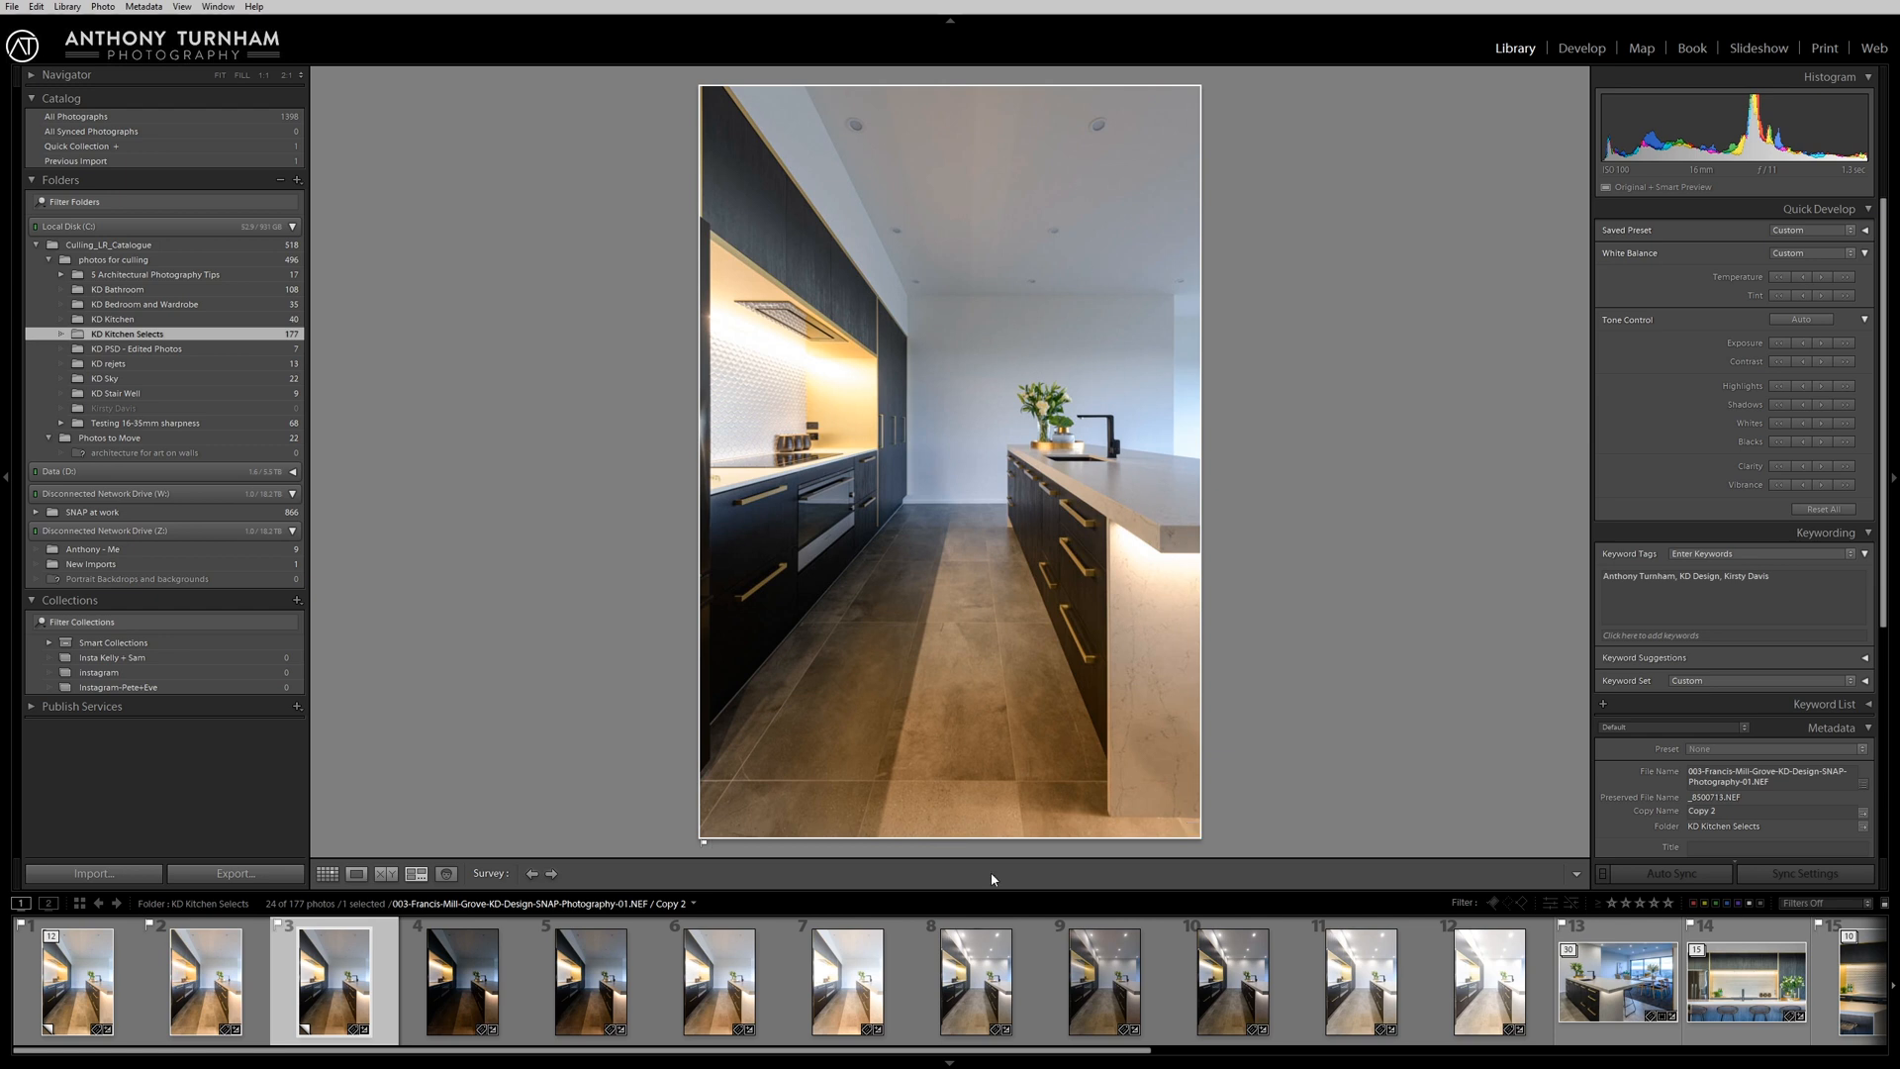
left_click(971, 996)
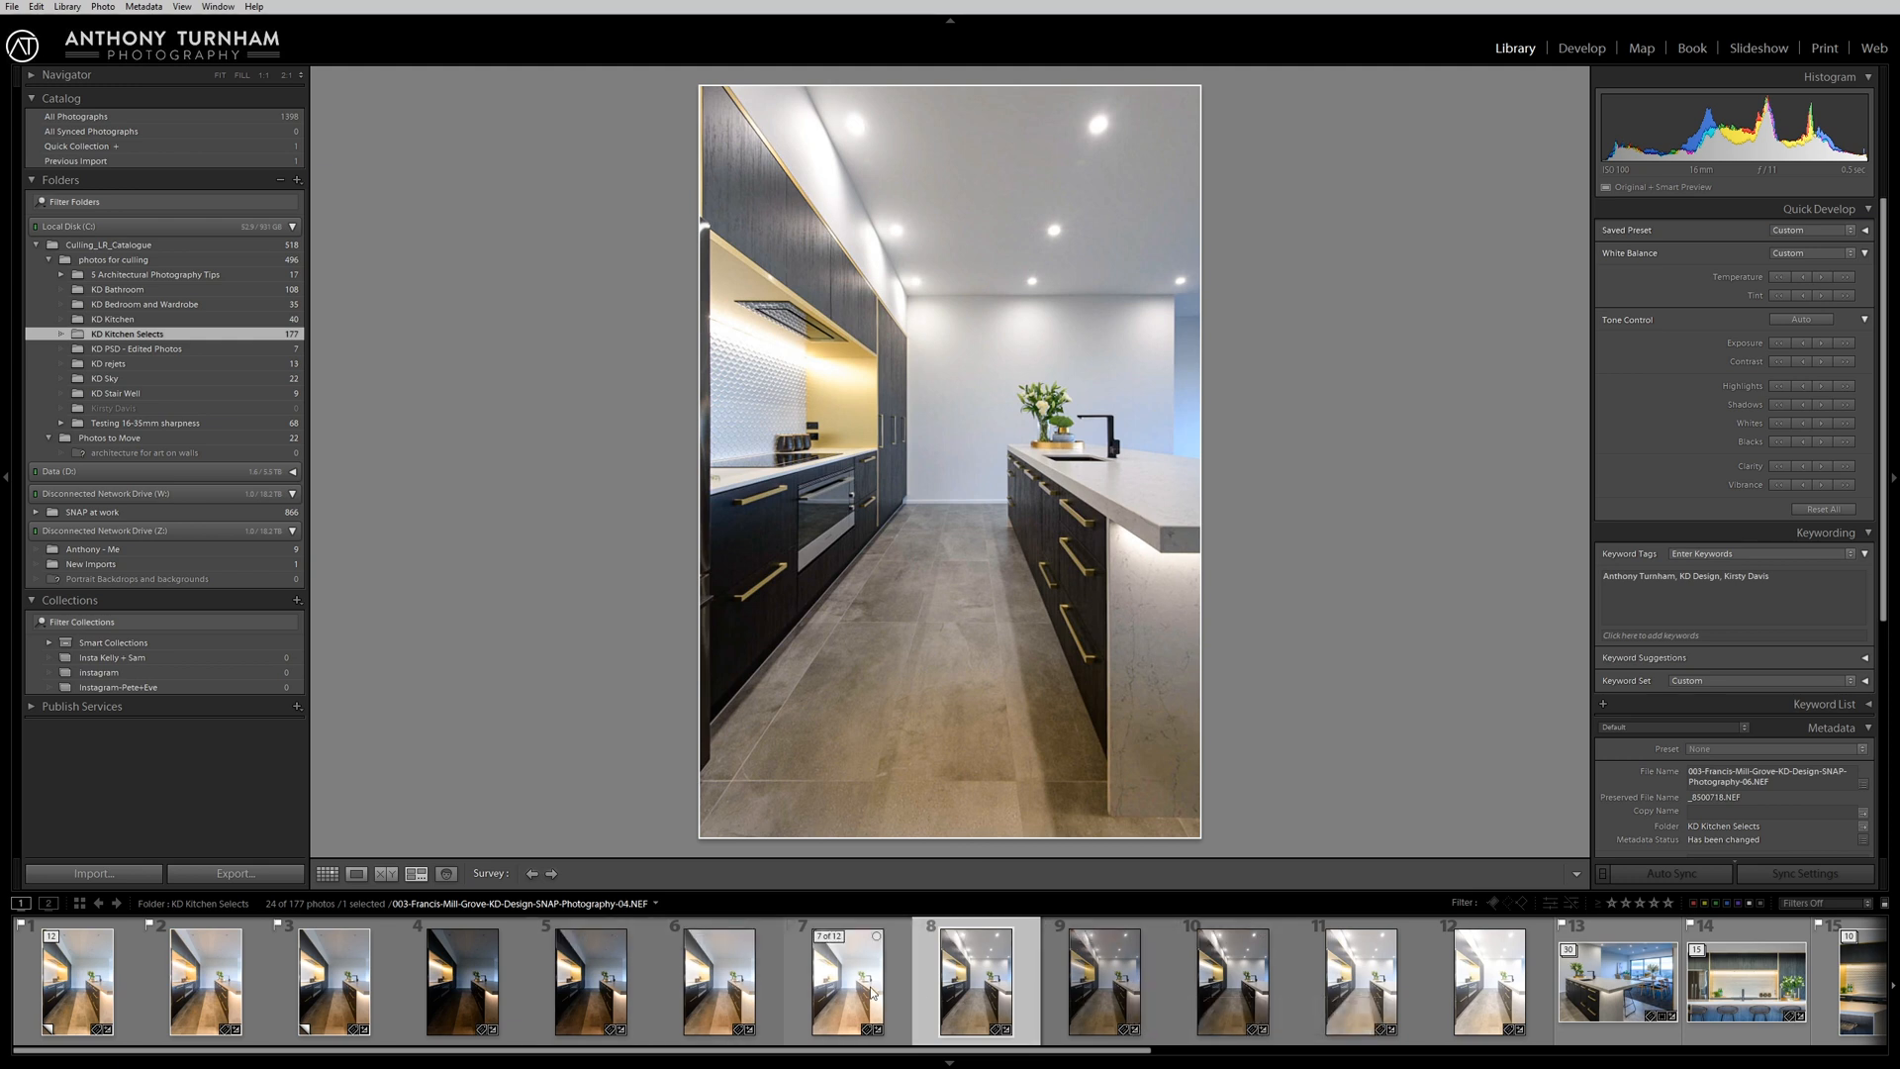
left_click(1054, 985)
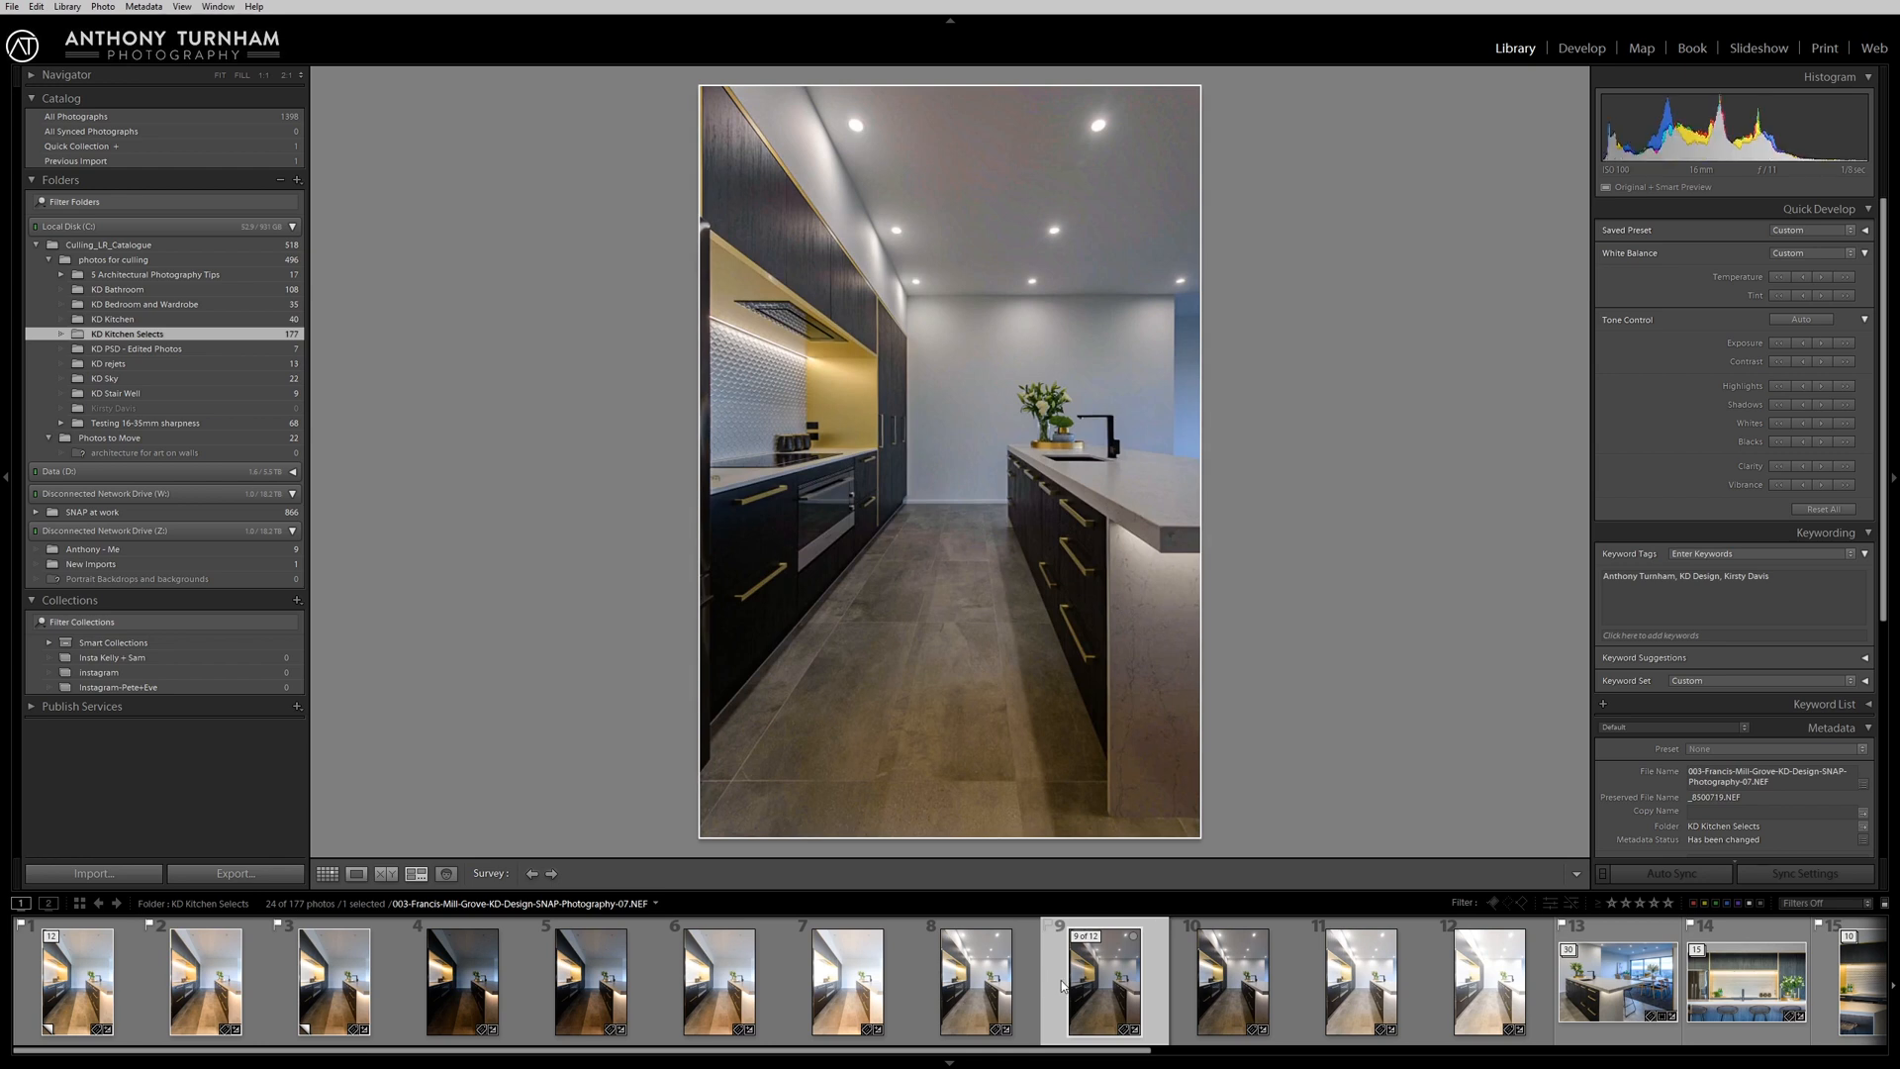
left_click(331, 994, "ctrl")
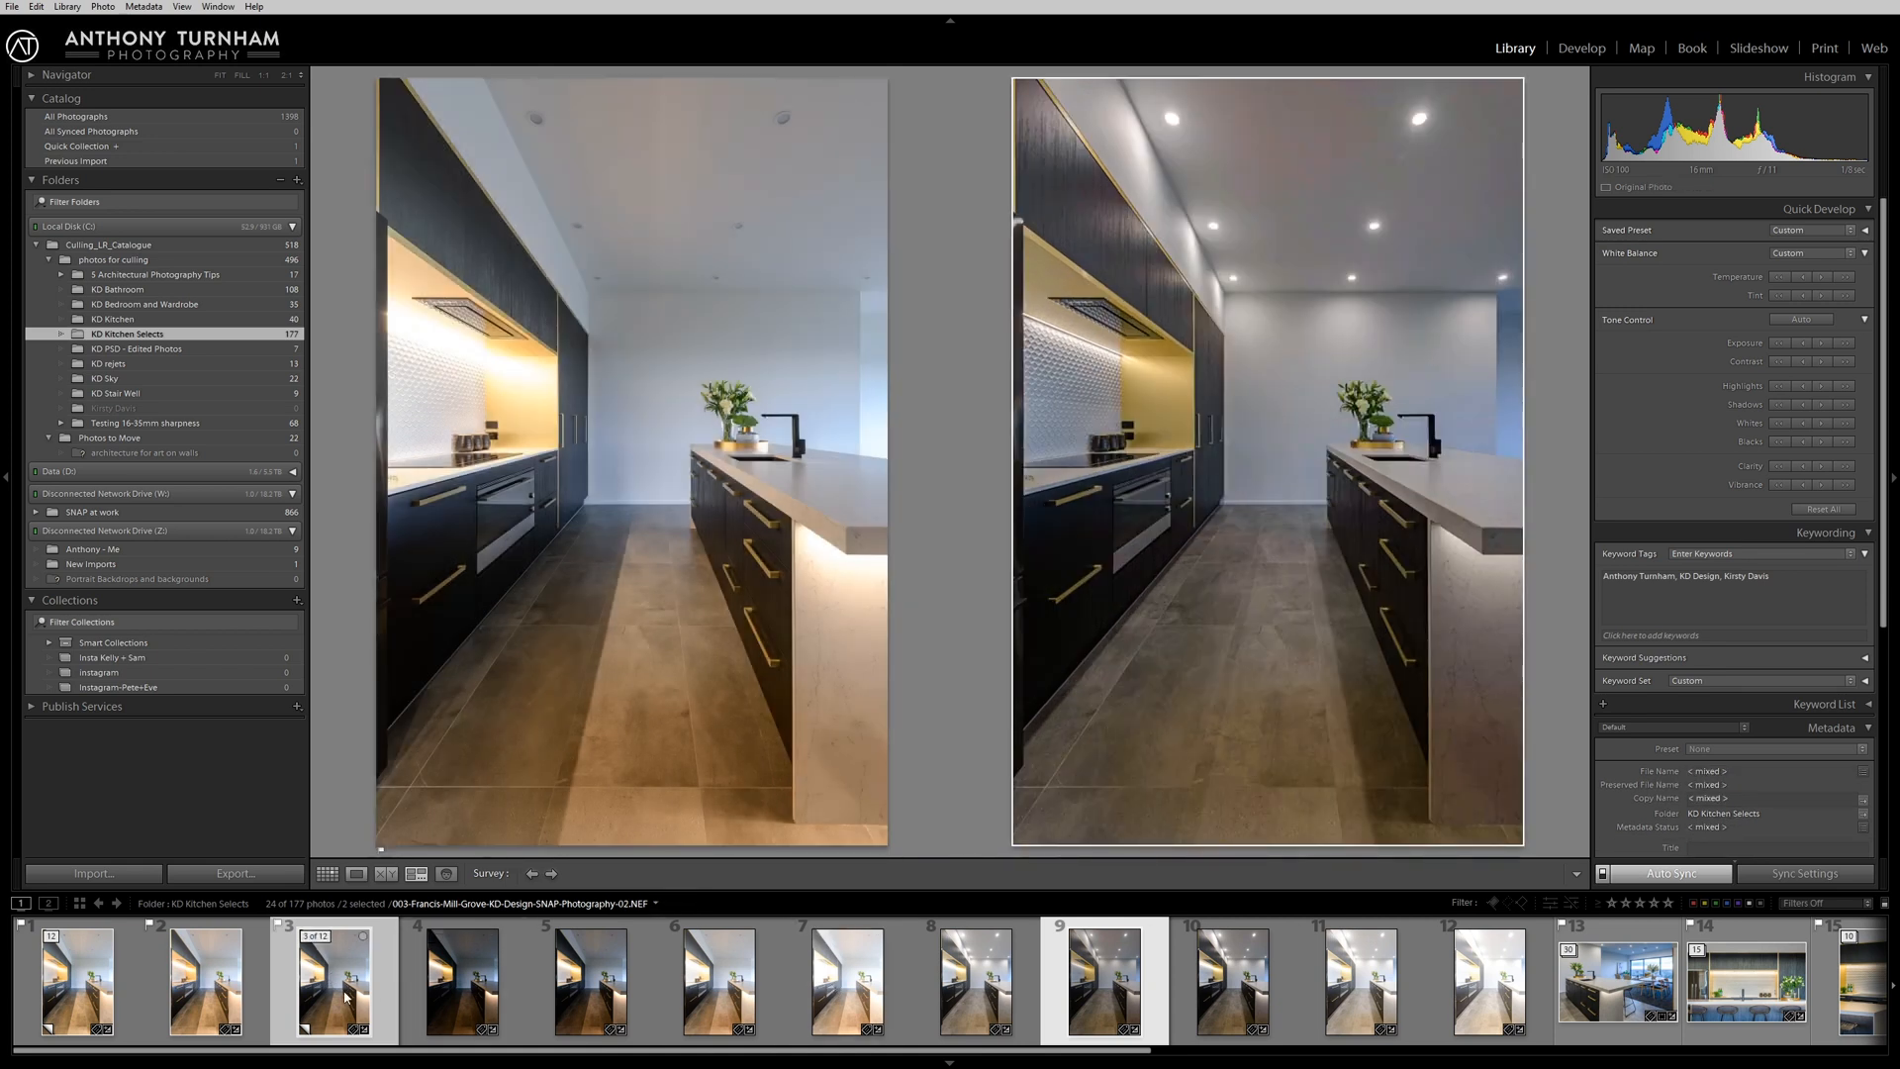
left_click(976, 994, "ctrl")
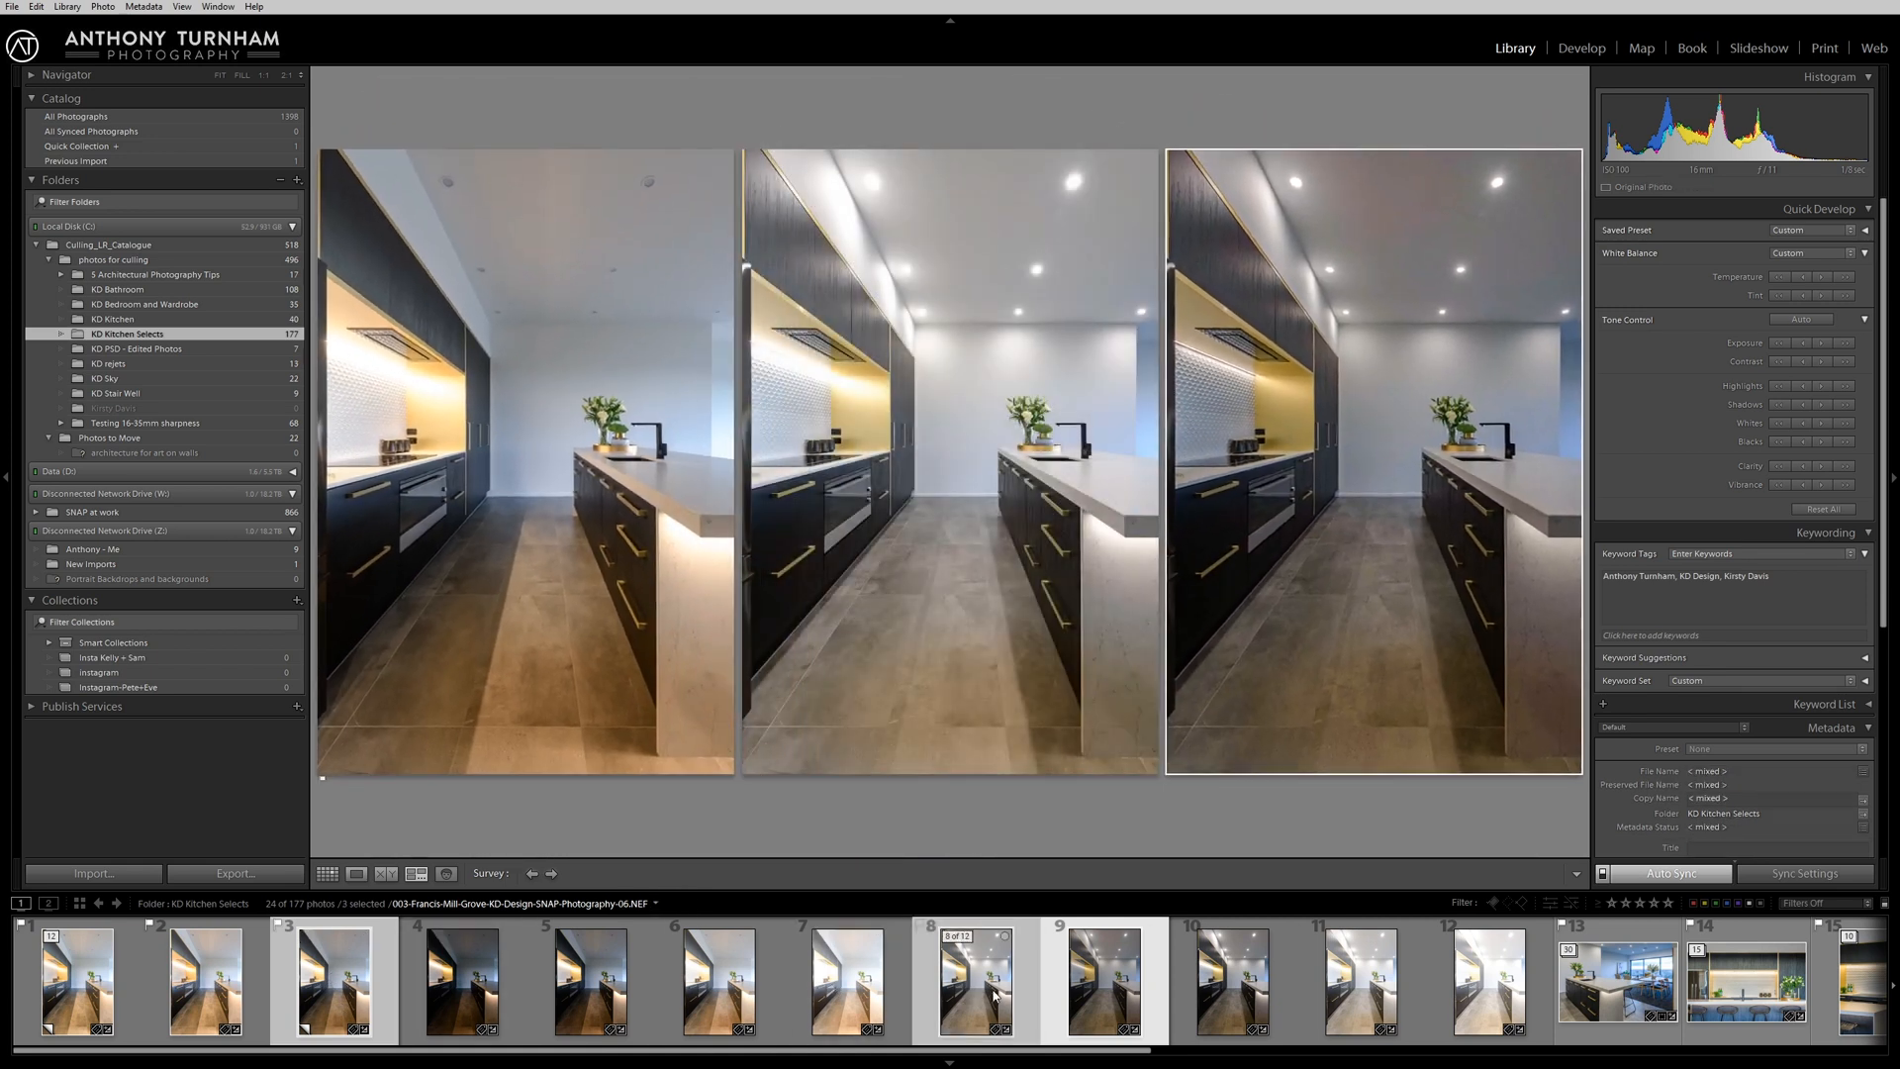
right_click(995, 994)
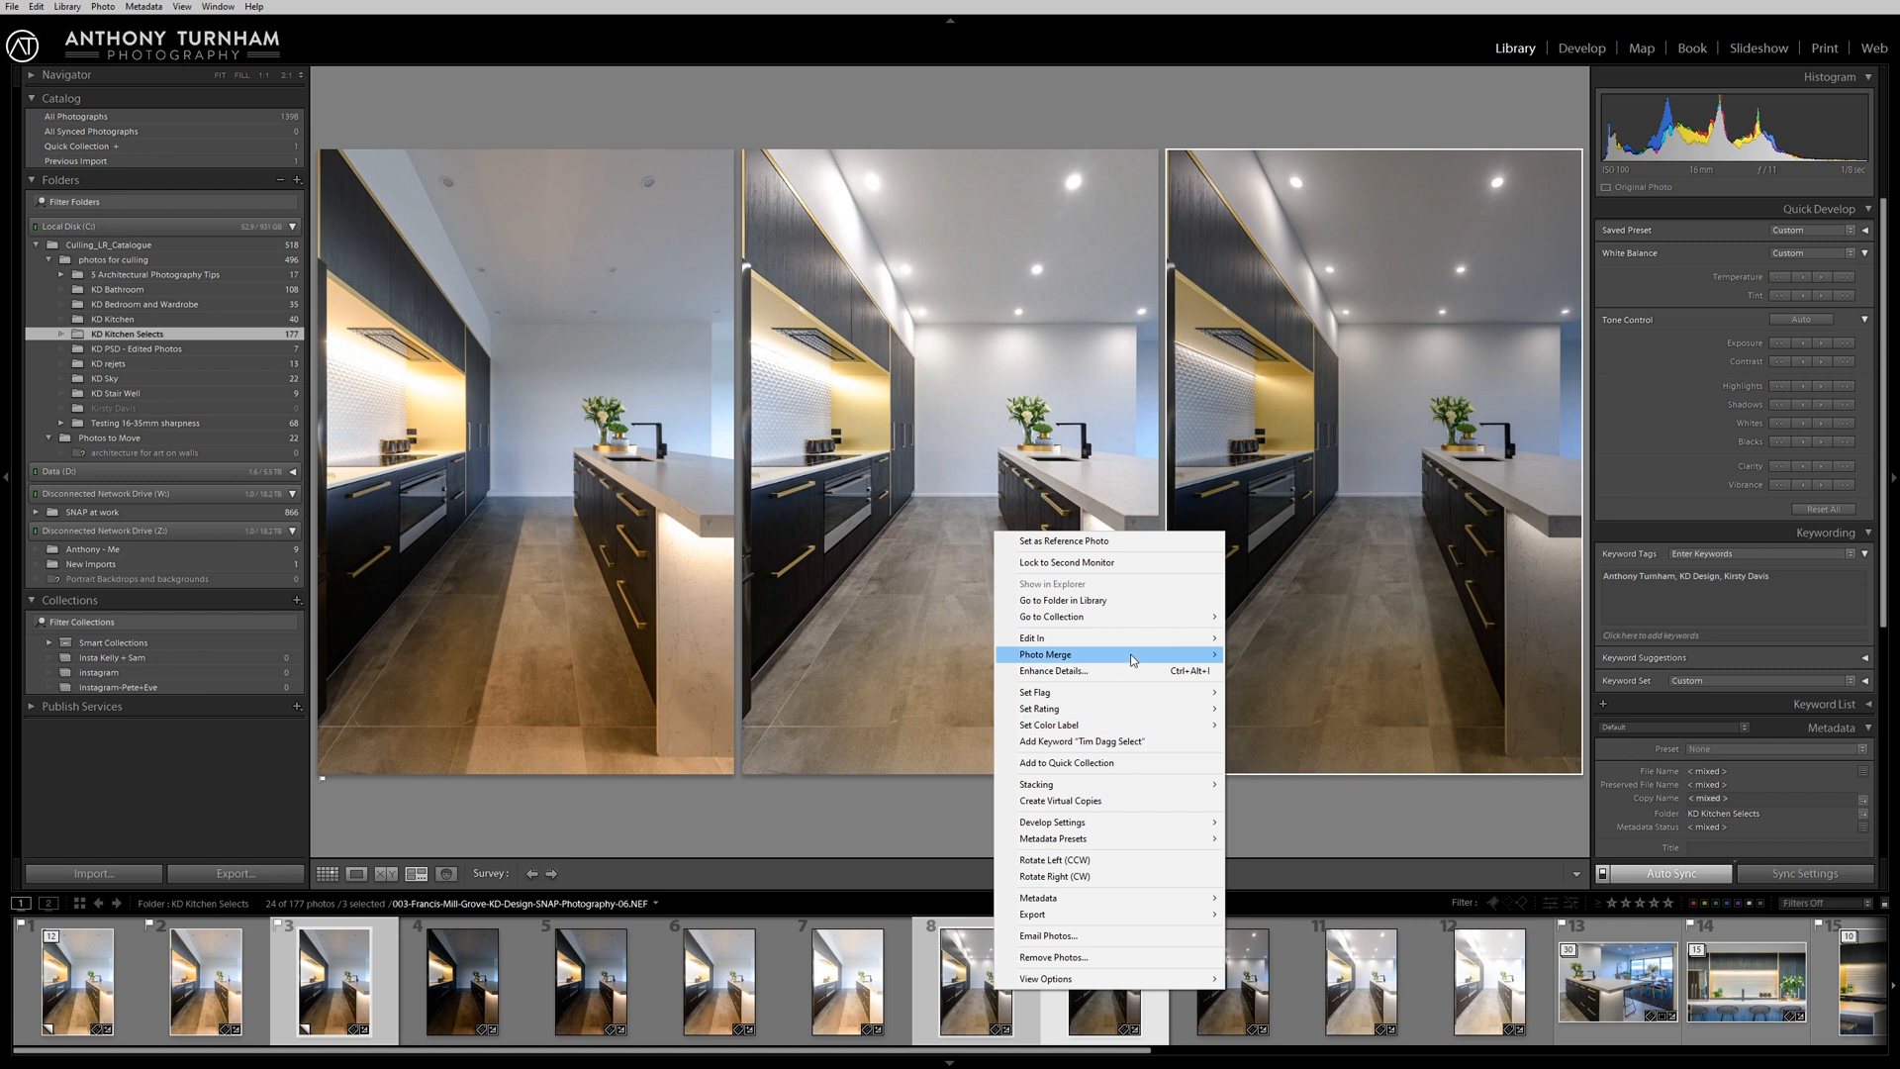
mouse_move(1136, 641)
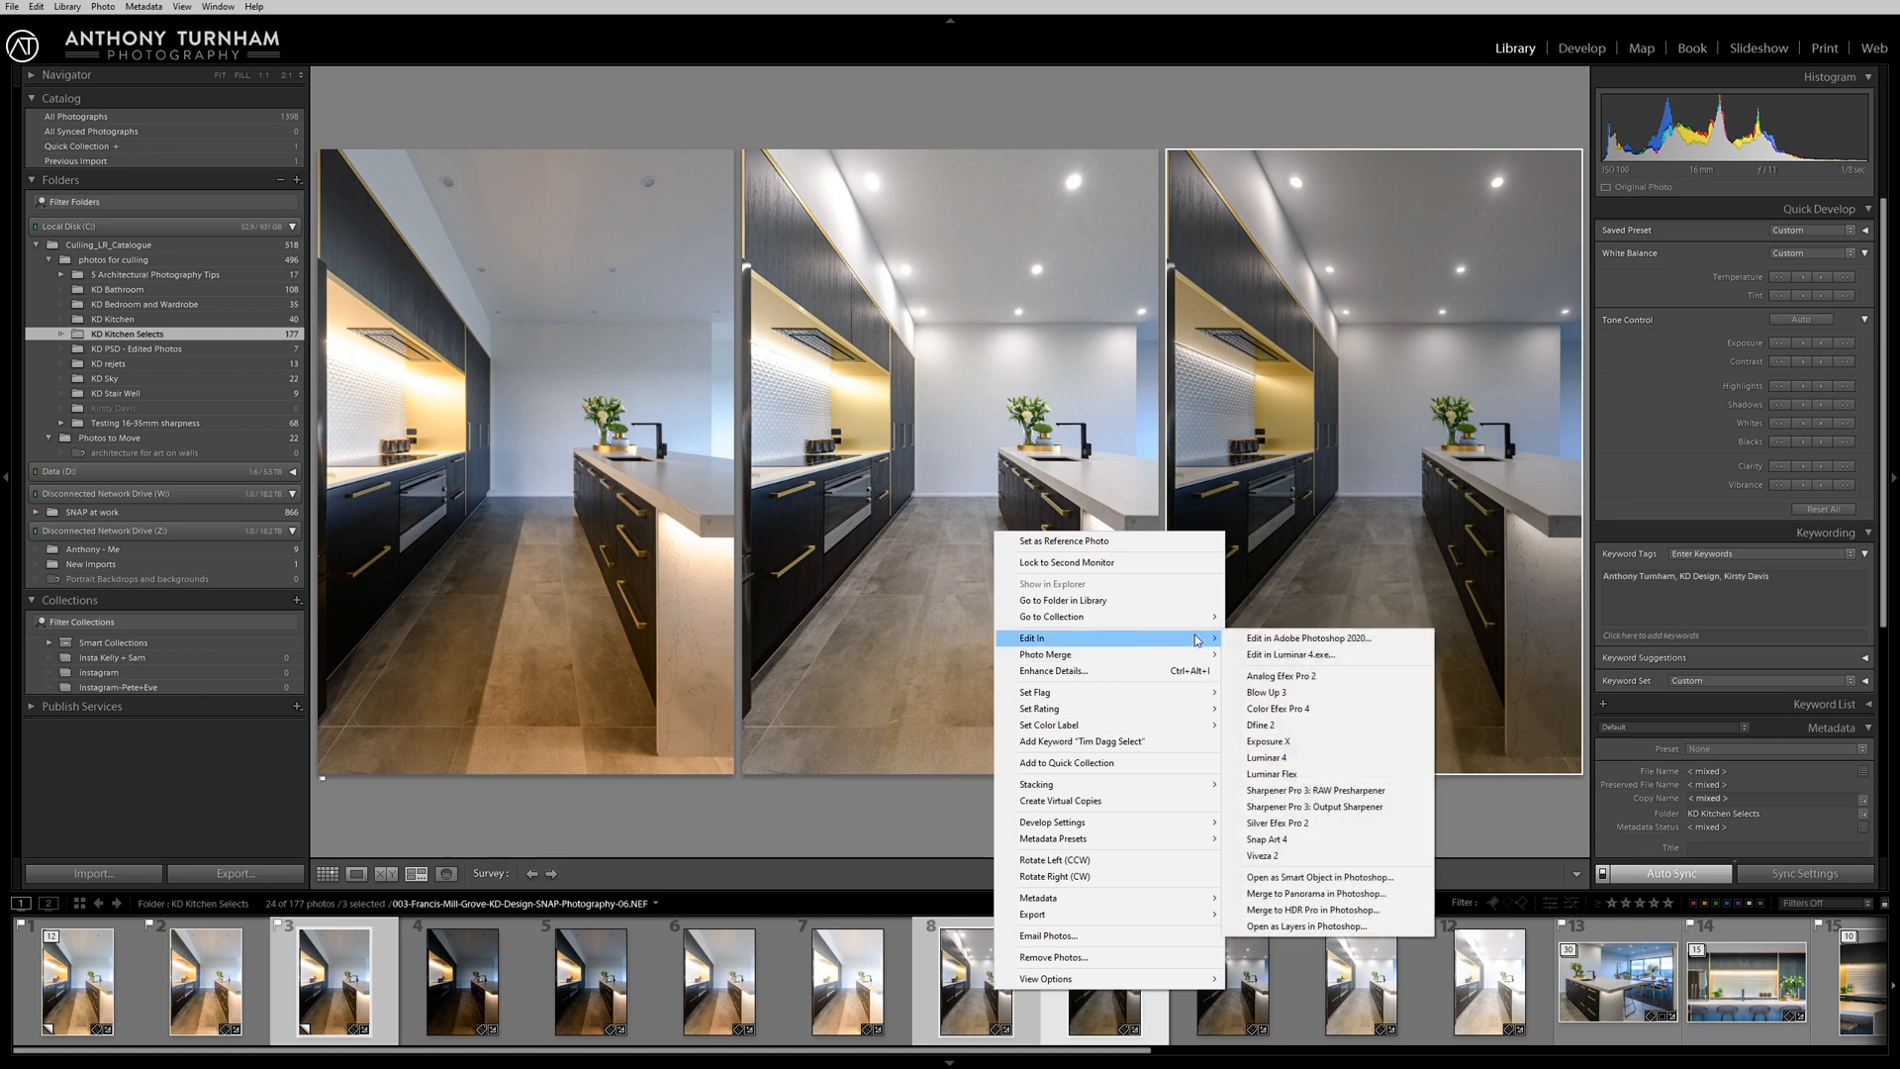
left_click(1308, 881)
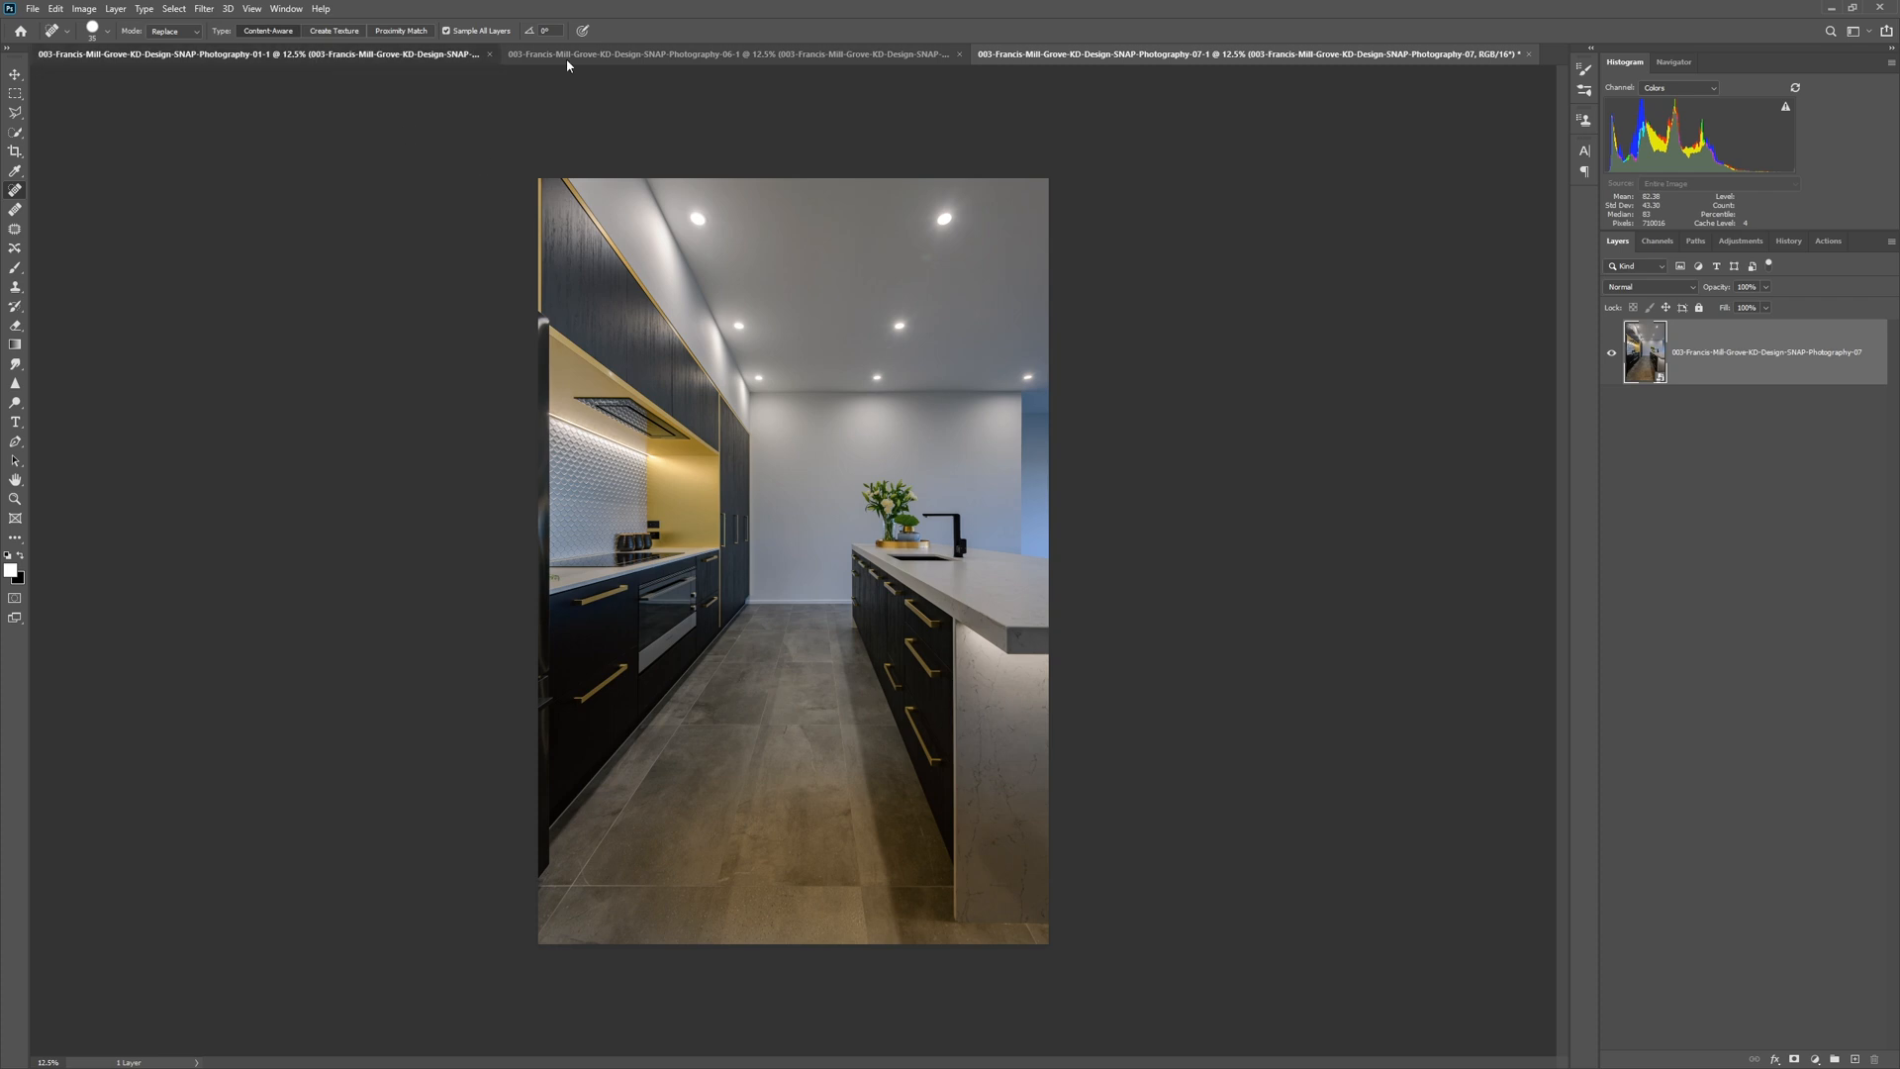
Look through the opened documents and separate the 01 and 06 photos into their own floating windows.
left_click(772, 56)
left_click(1170, 58)
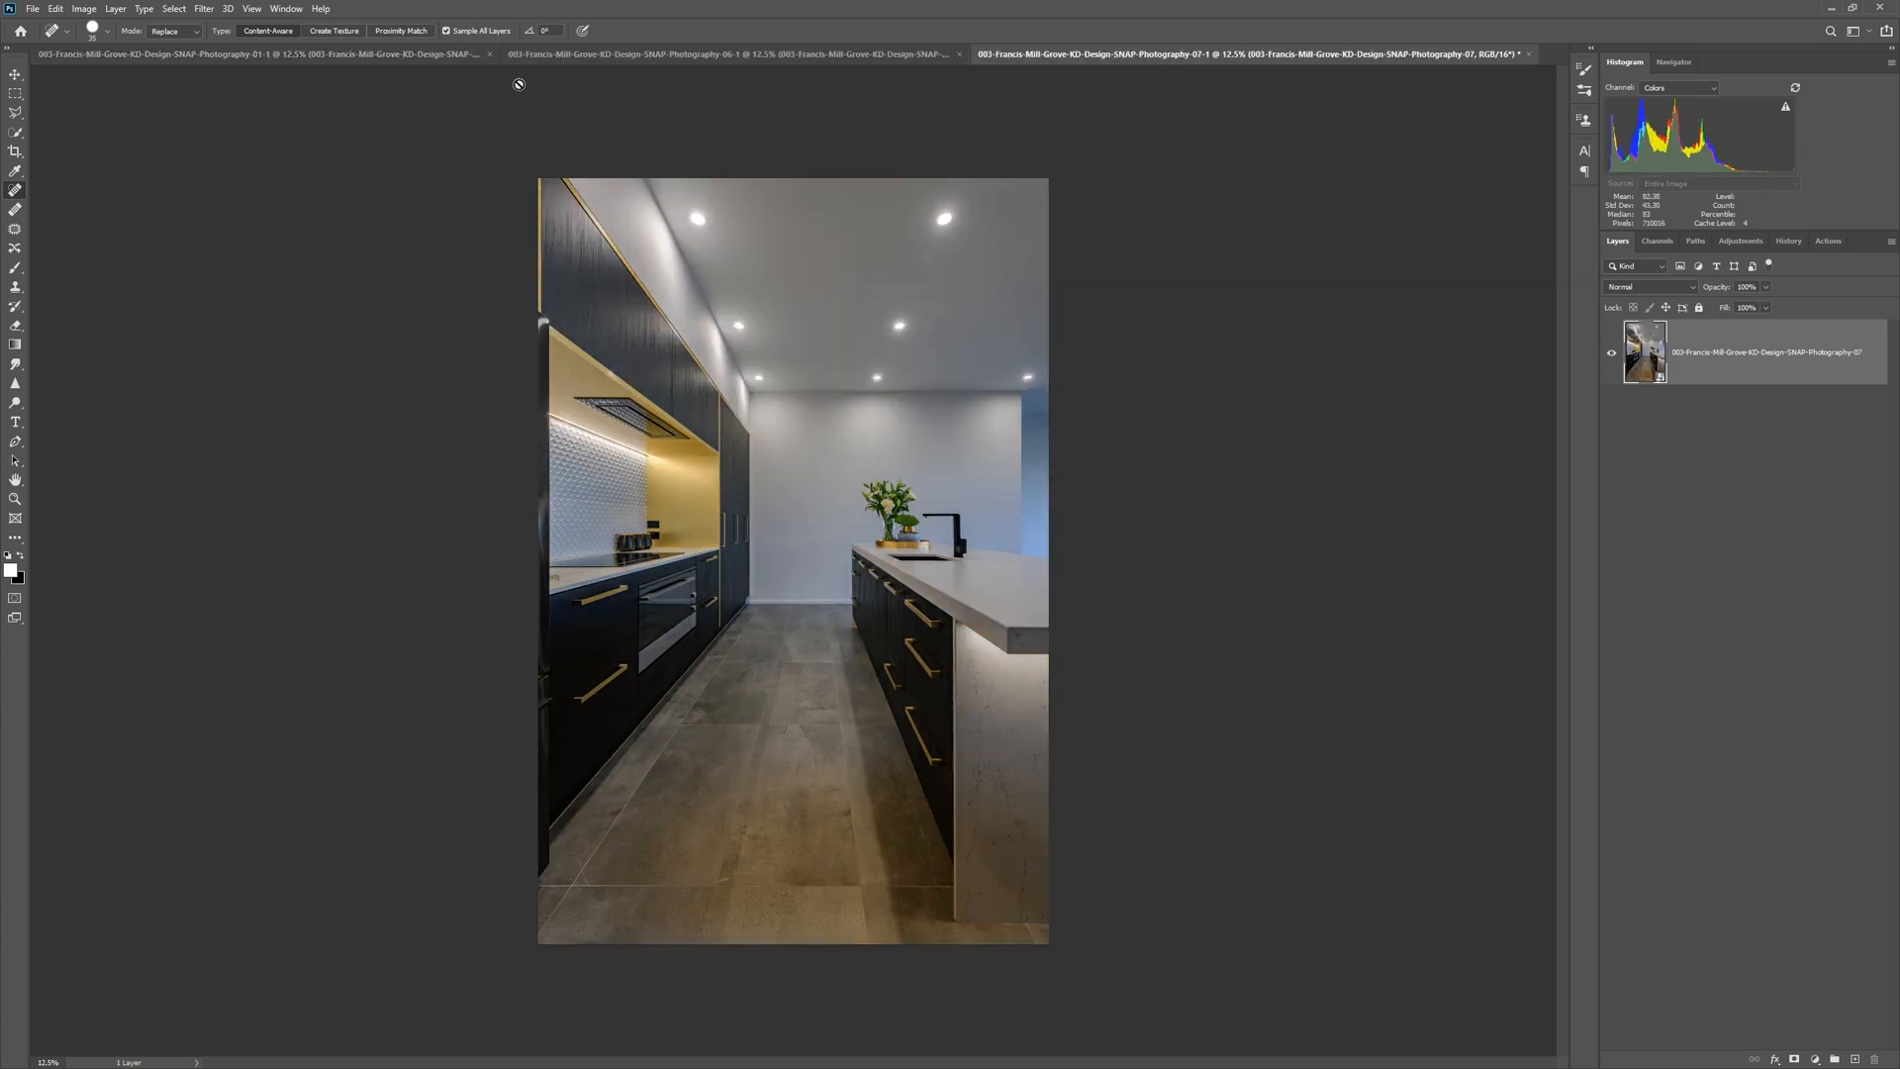
left_click_drag(441, 55, 494, 169)
left_click_drag(524, 55, 764, 145)
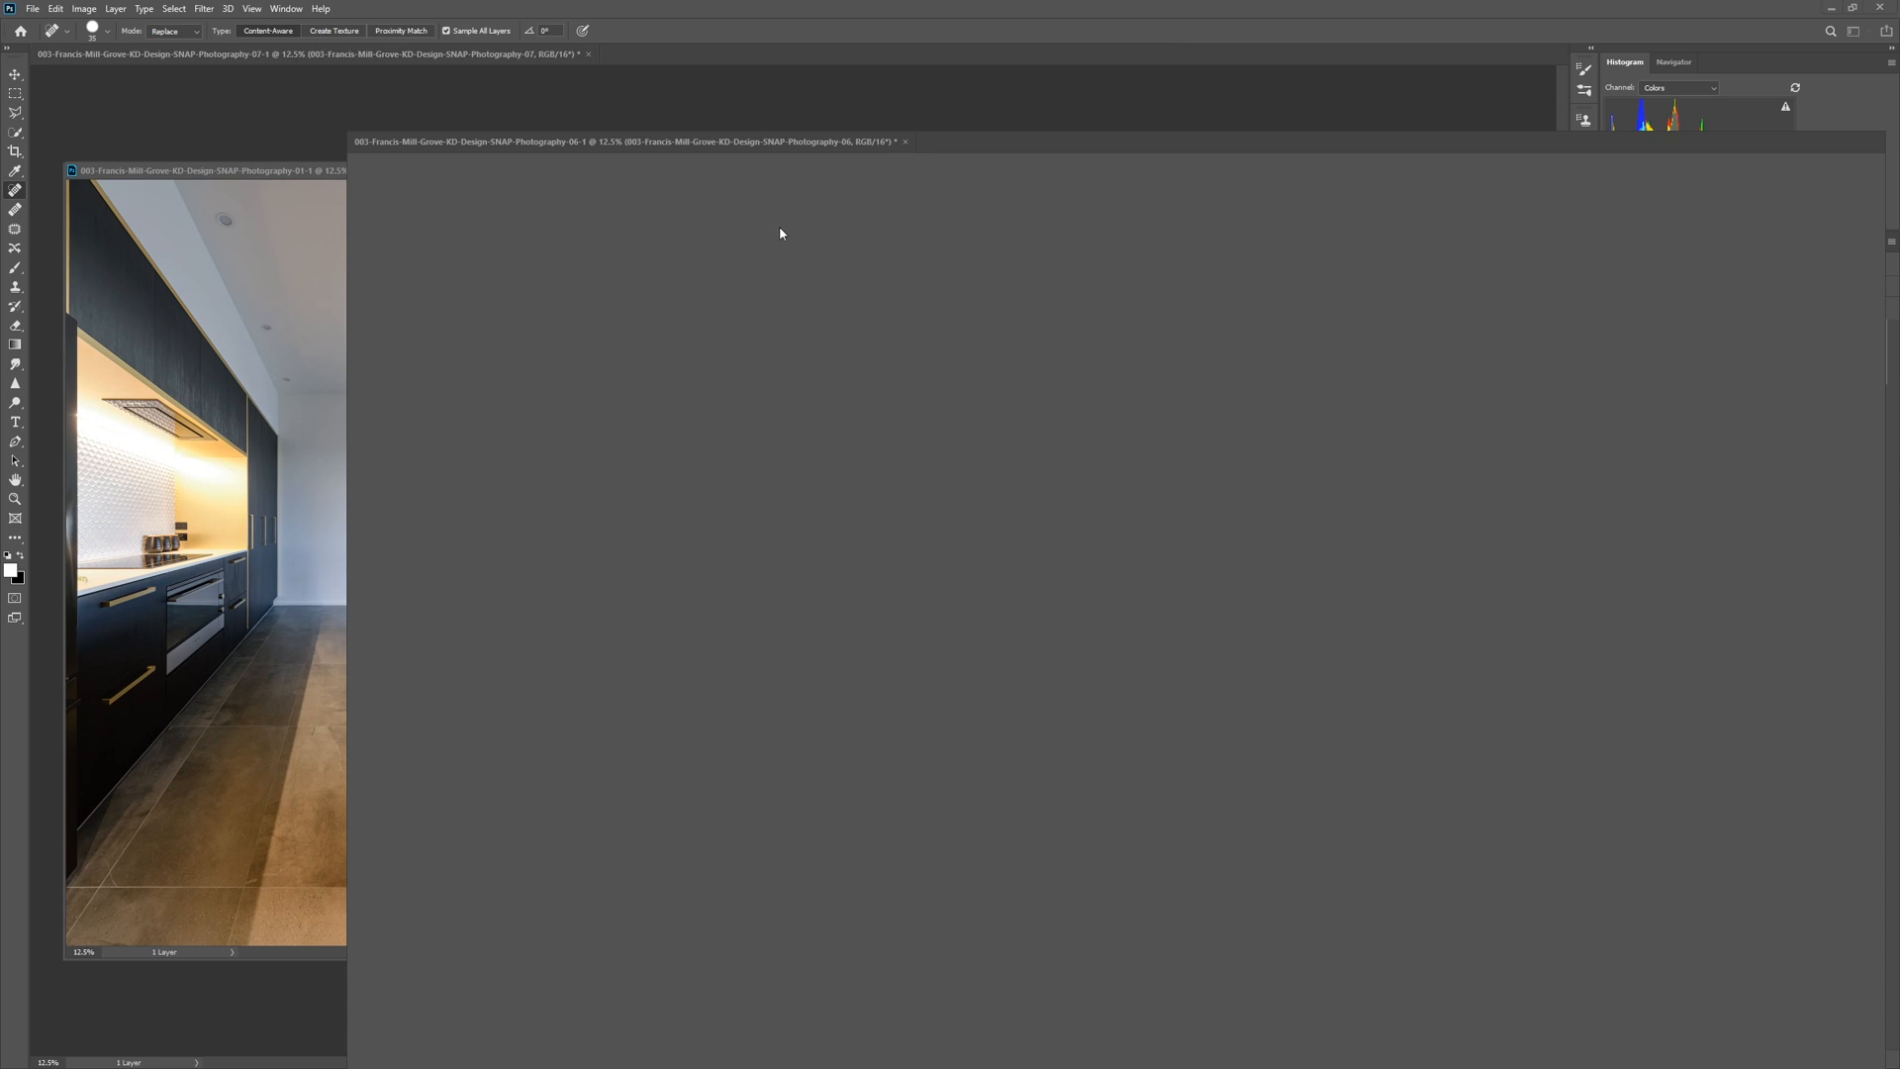
Copy the 06 photo's layer into the 01 document and close the 06 document without saving.
key("v")
left_click_drag(645, 321, 279, 347)
left_click(850, 142)
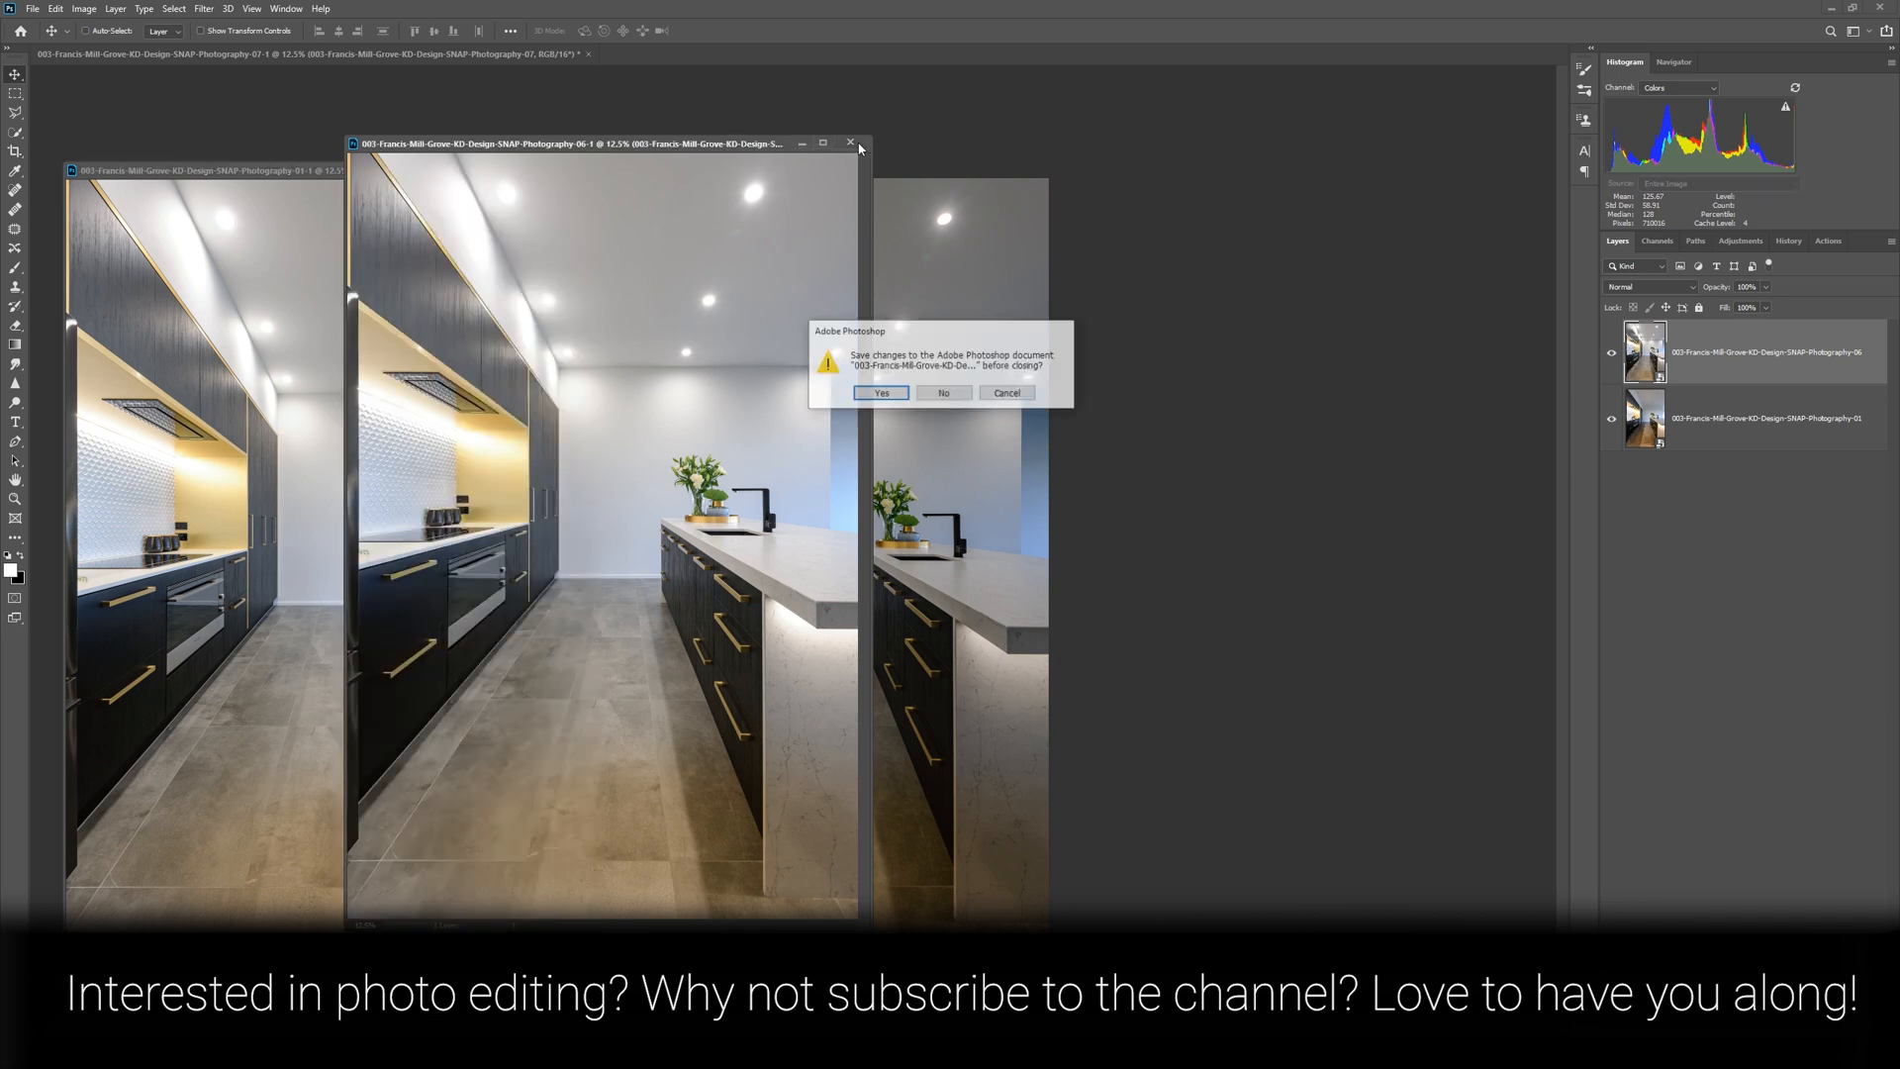
left_click(945, 392)
Copy the 07 photo's layer into the 01 document and close the 07 document without saving.
left_click(945, 287)
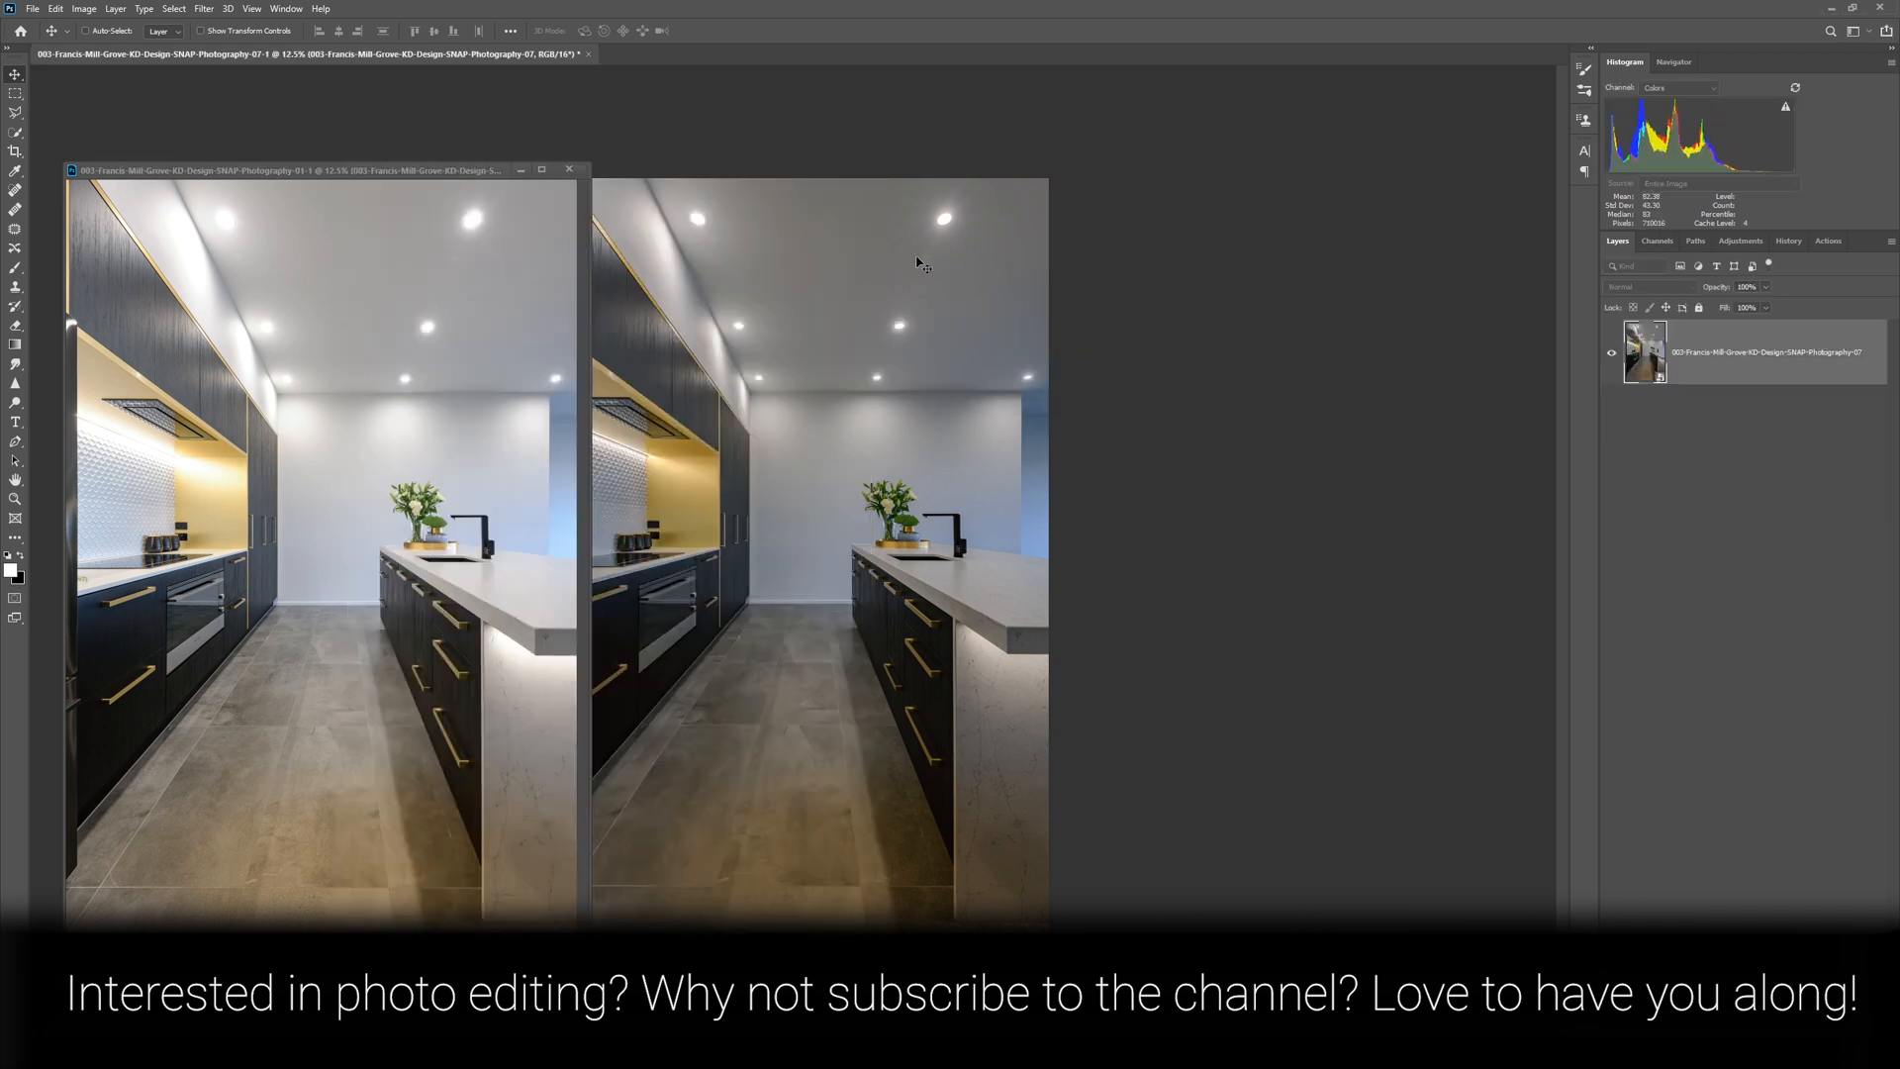
left_click_drag(894, 260, 517, 279)
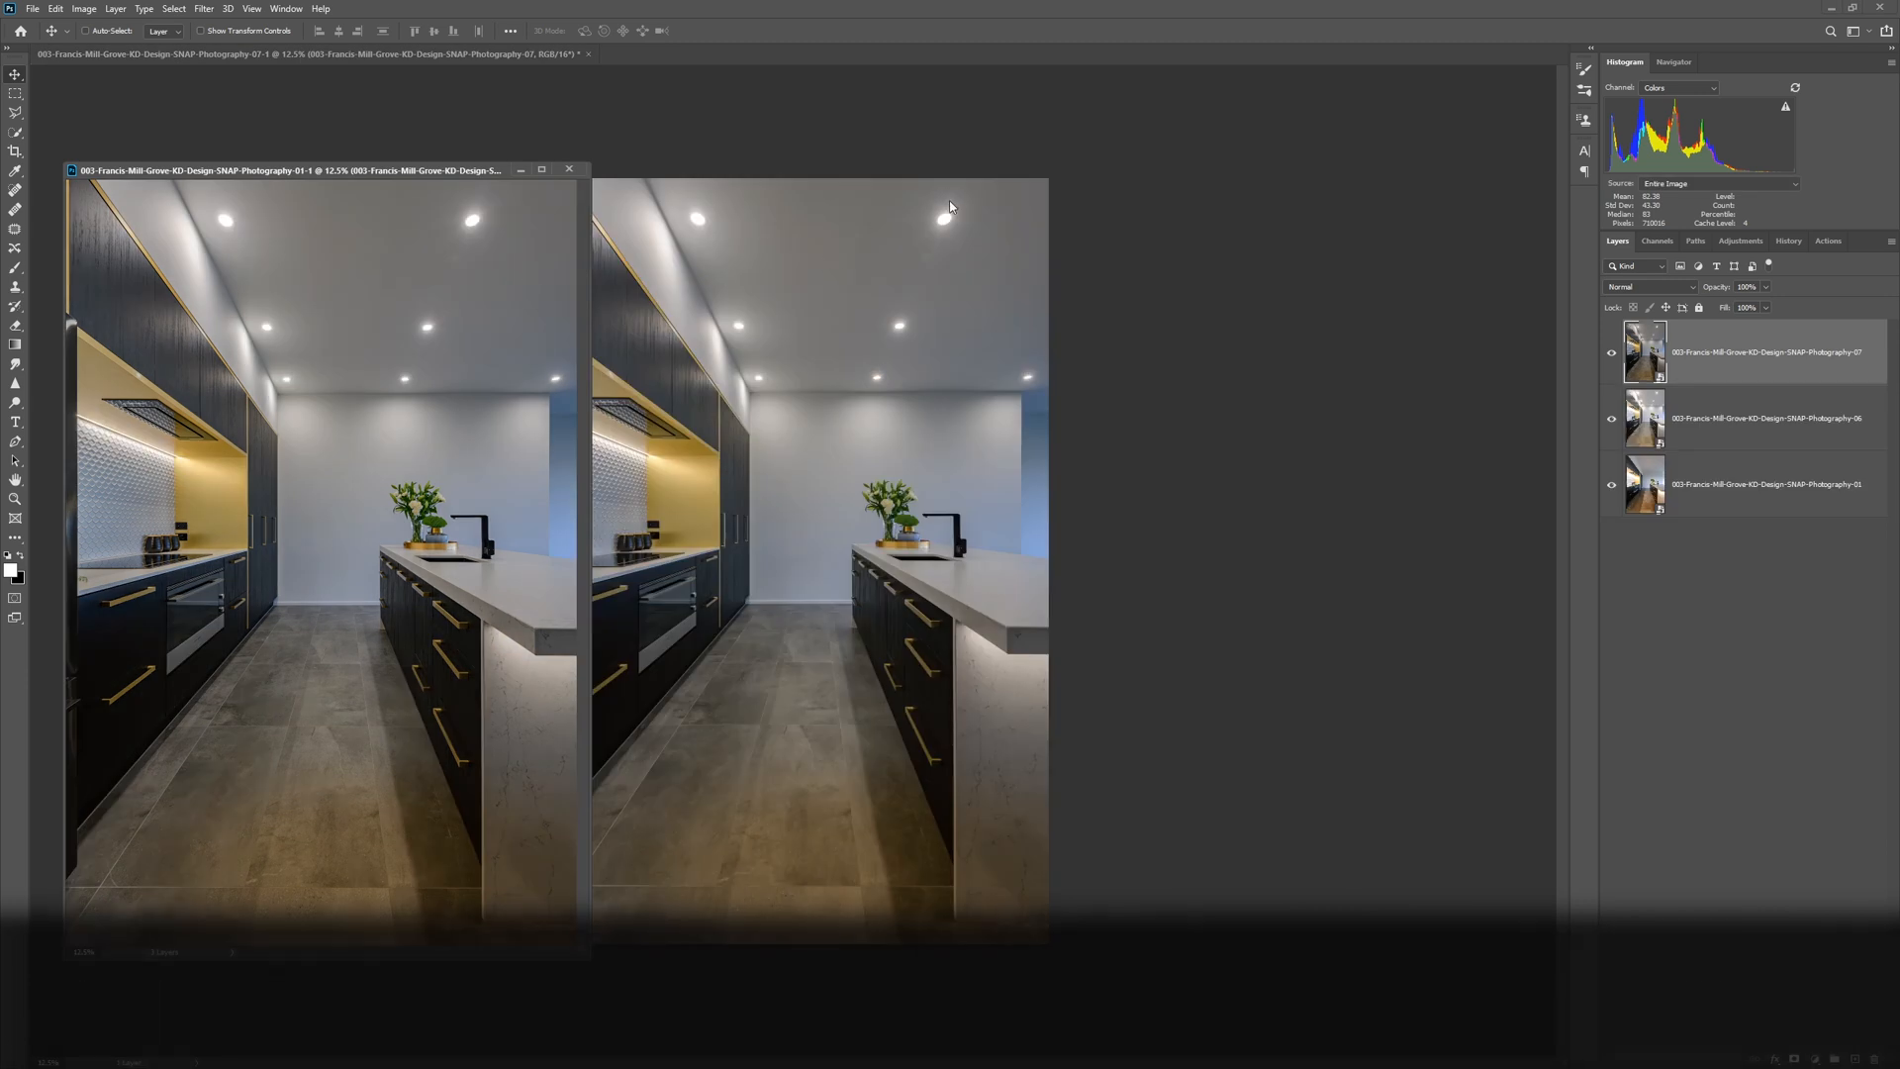
left_click(950, 202)
left_click(589, 55)
left_click(932, 396)
Maximize the combined three-layer document and enlarge the kitchen photo in the view.
left_click_drag(496, 172, 980, 139)
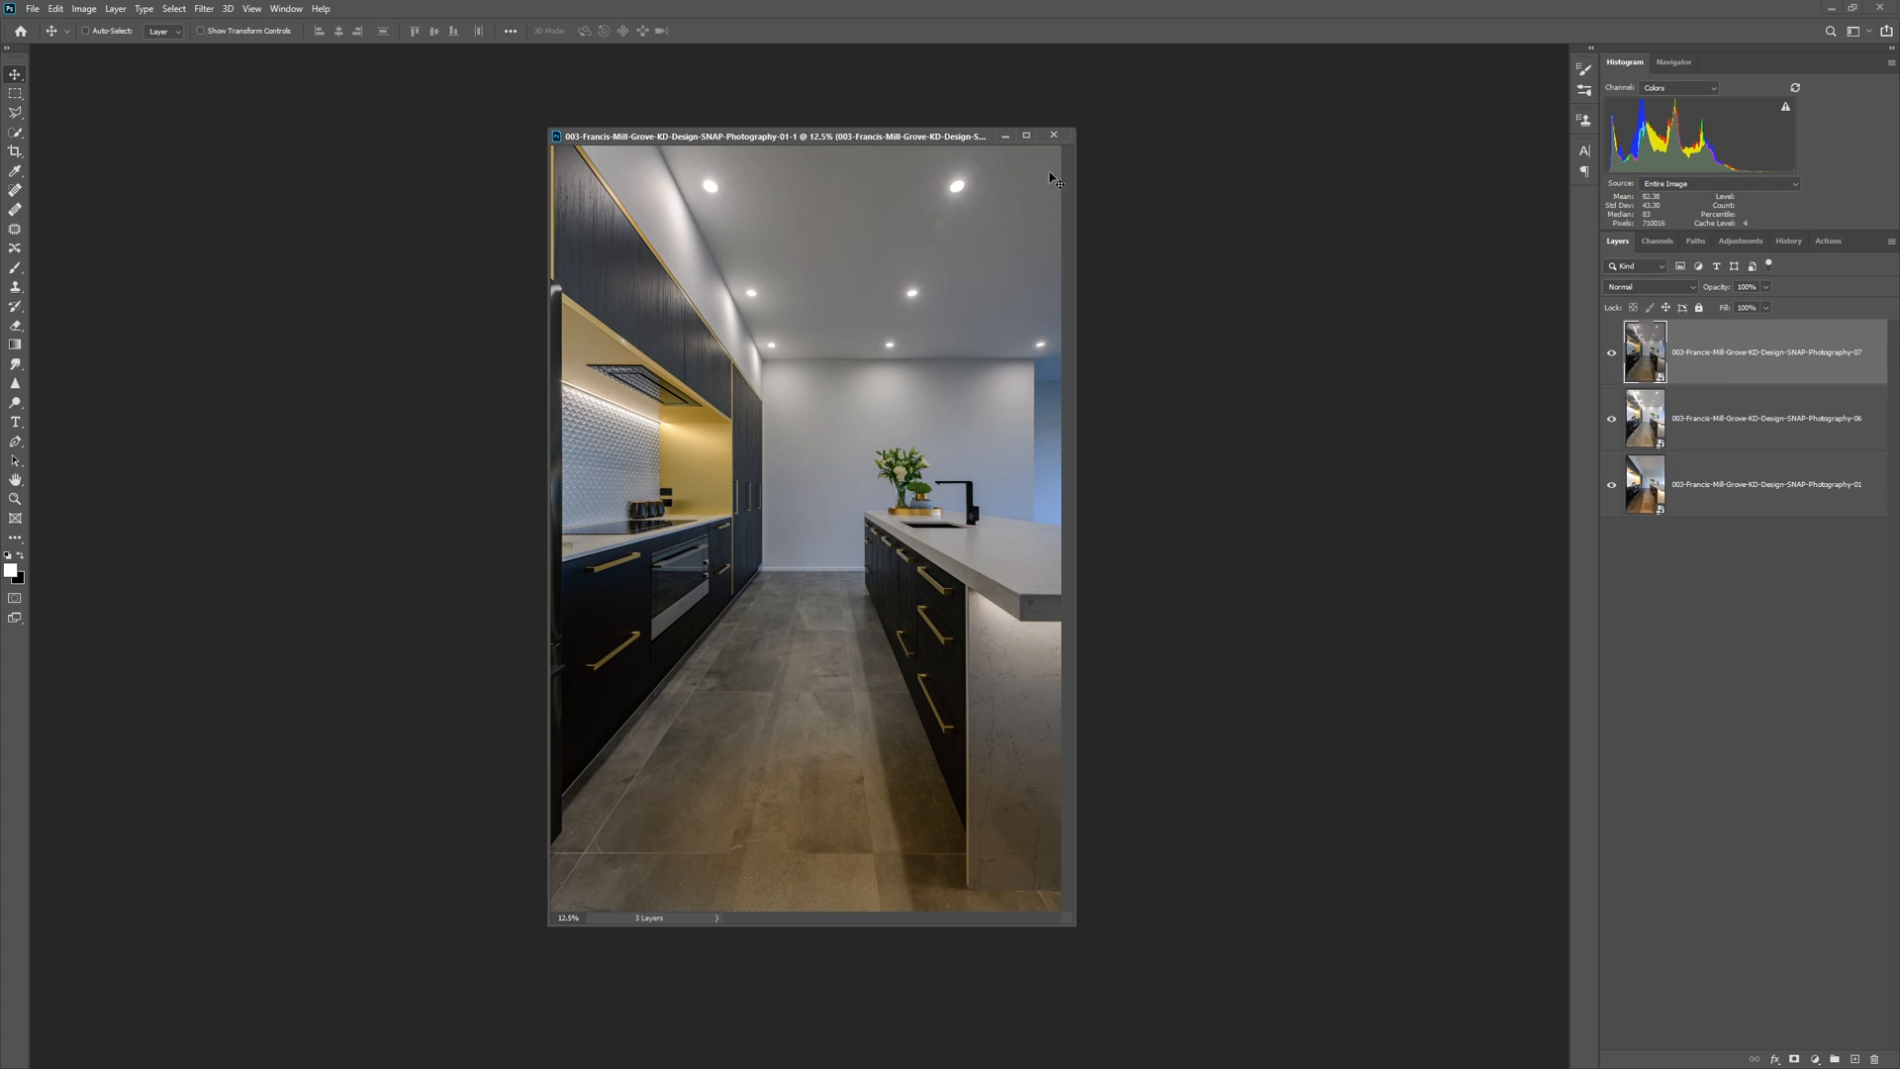
left_click(1026, 136)
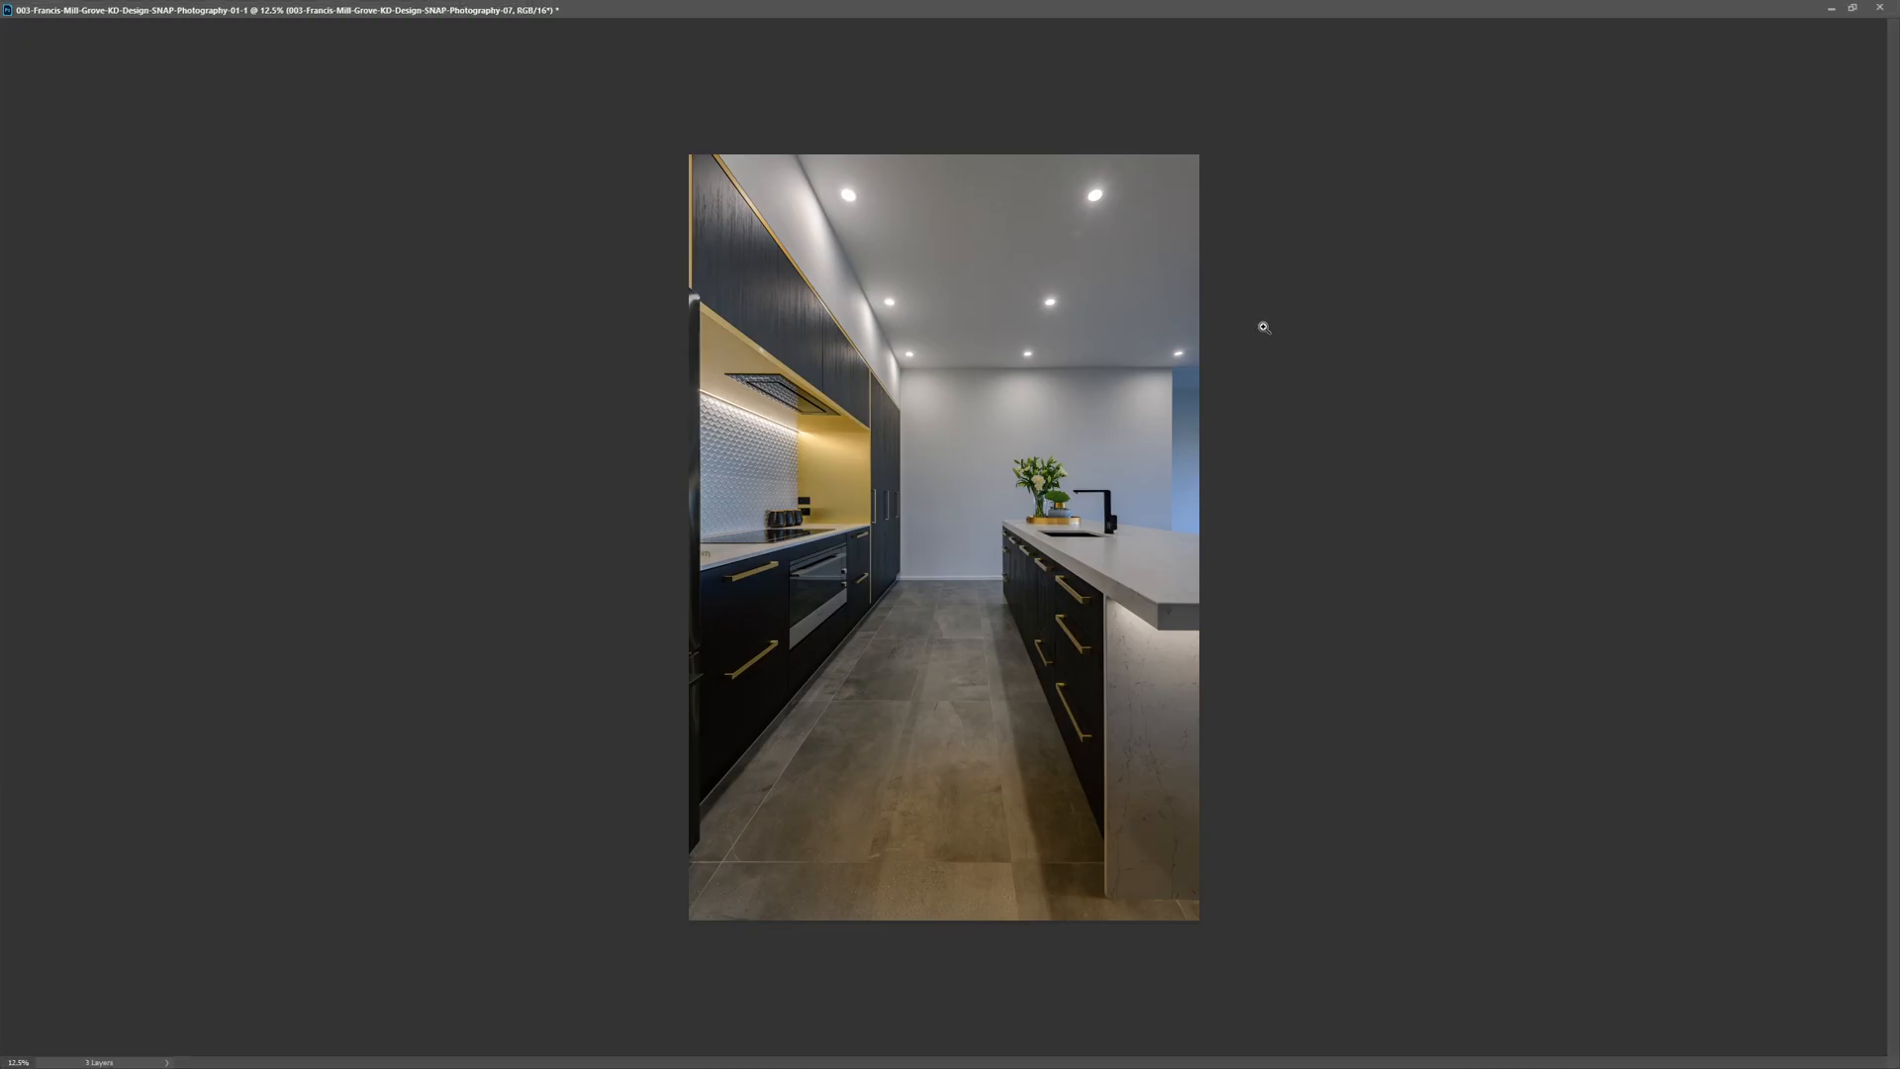
key("ctrl+plus")
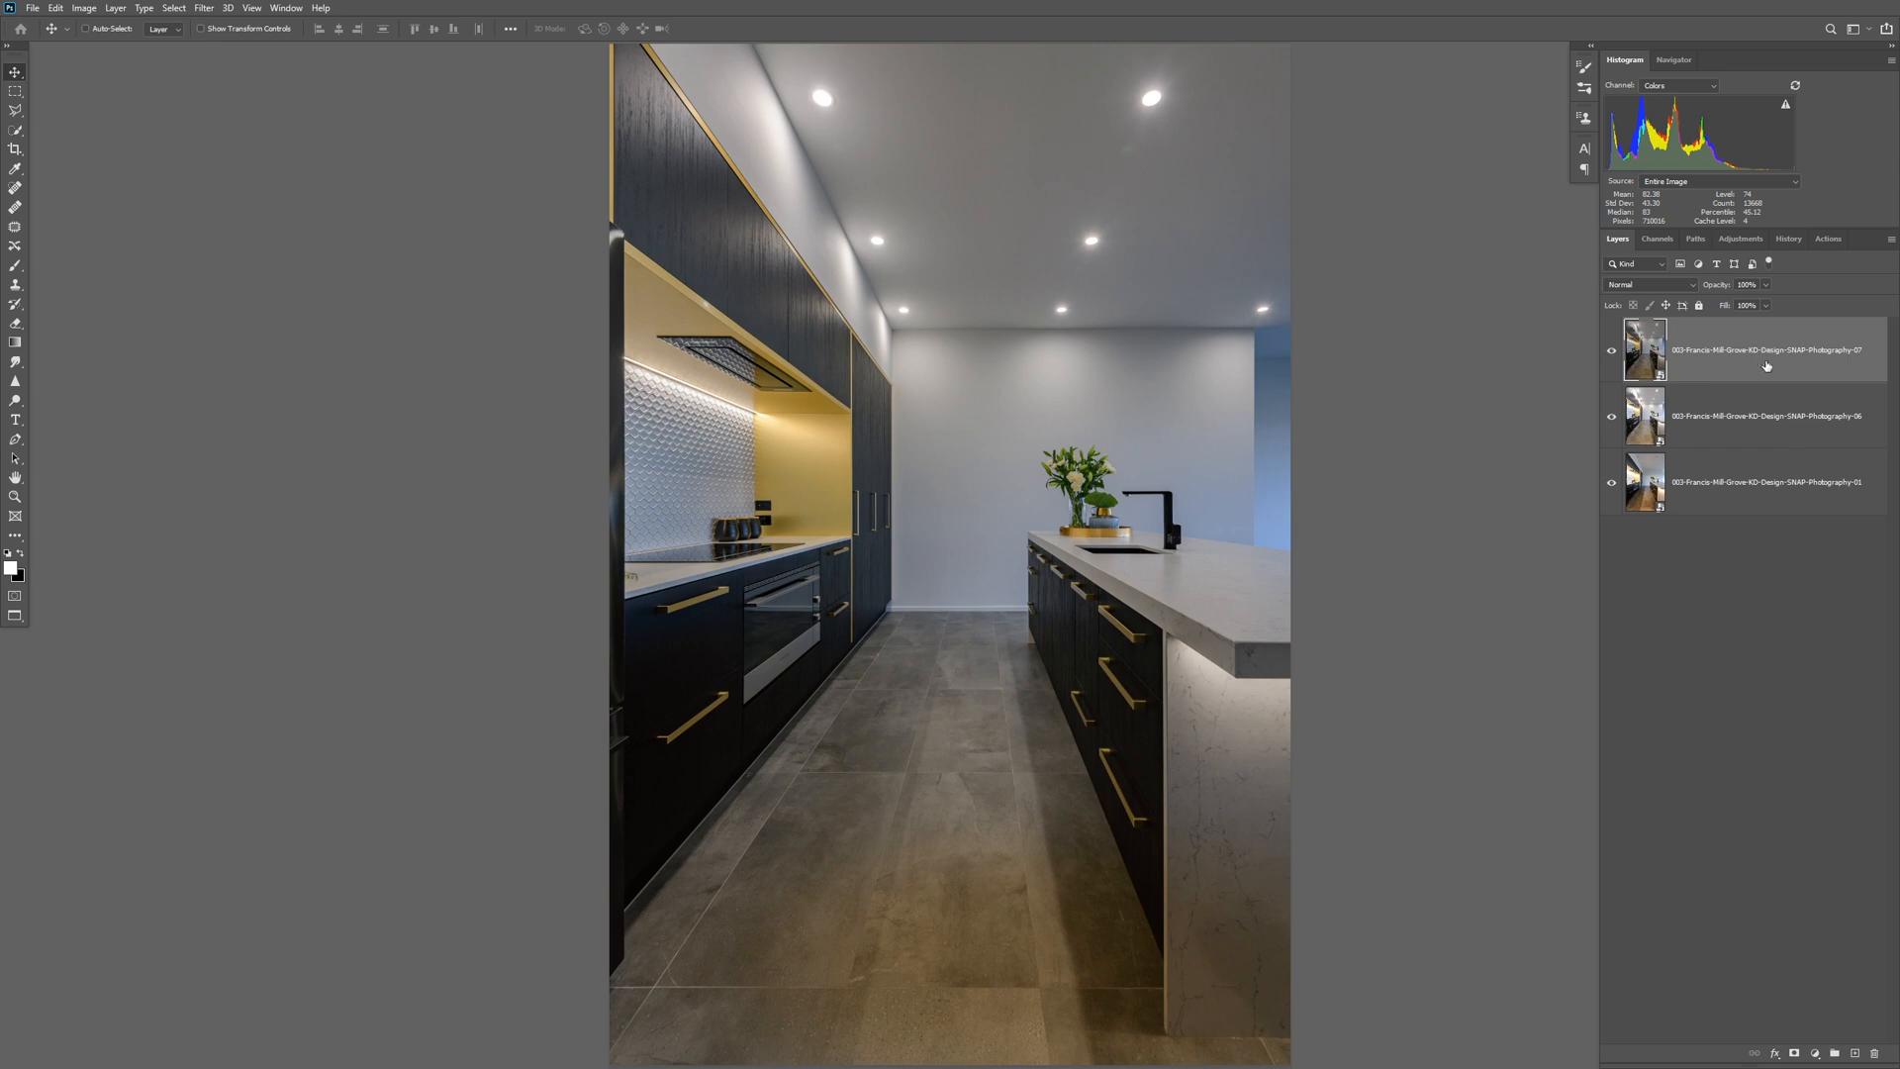
Compare the three stacked exposures by toggling the visibility of the 07 and 06 layers.
left_click(1612, 351)
left_click(1612, 417)
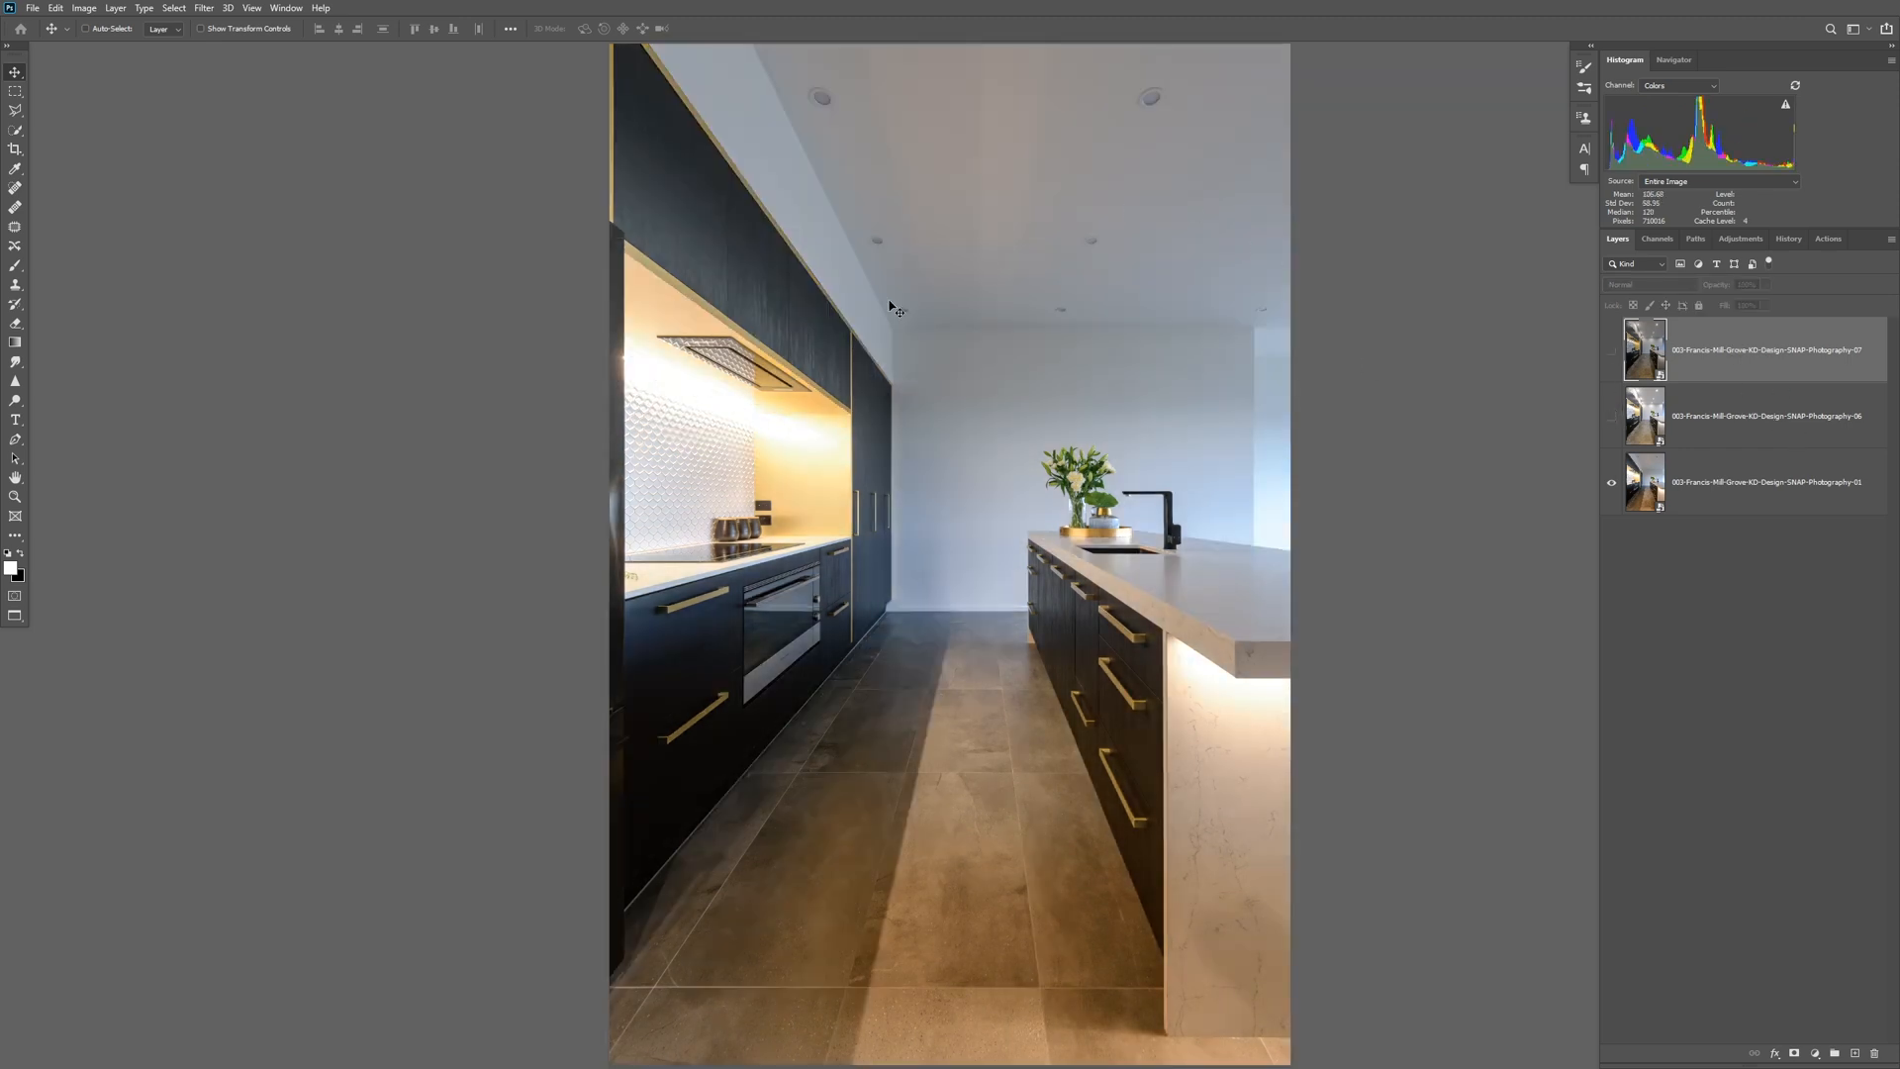
left_click(1614, 416)
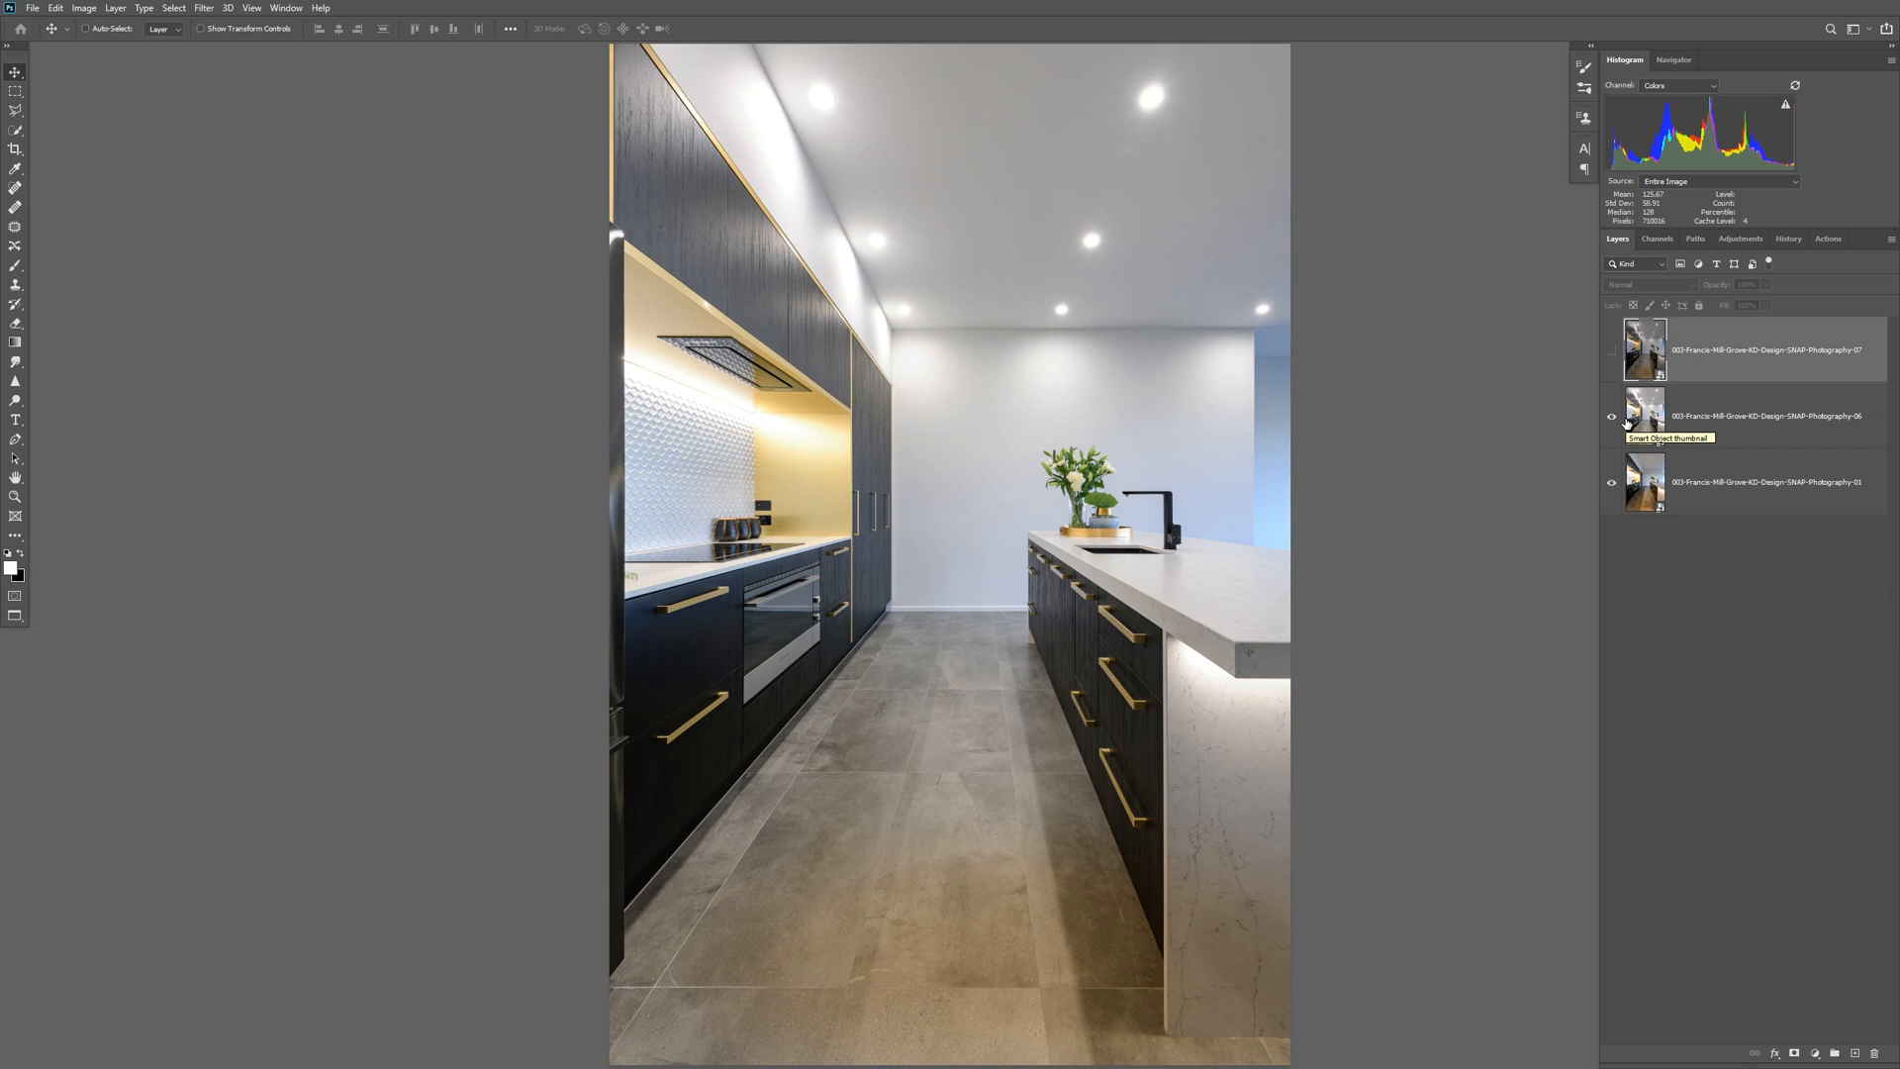
left_click(1611, 350)
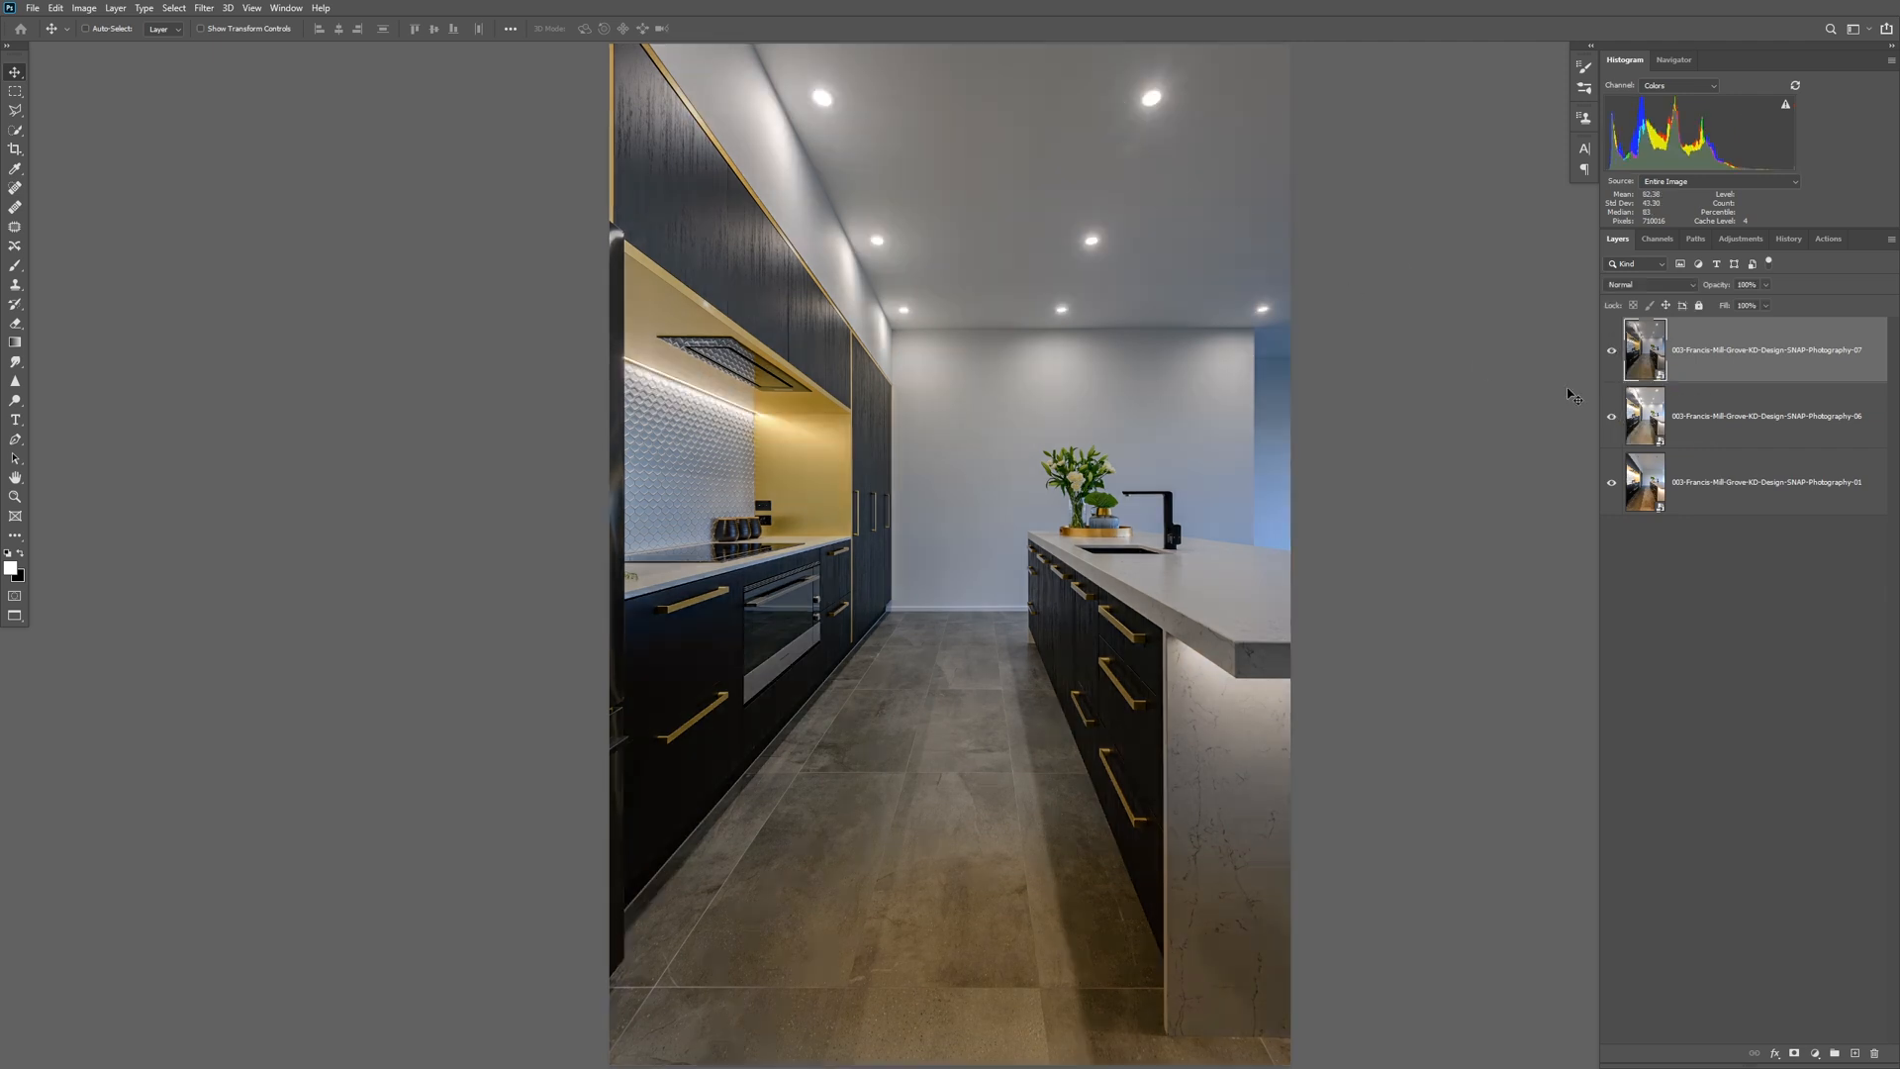
left_click(1611, 350)
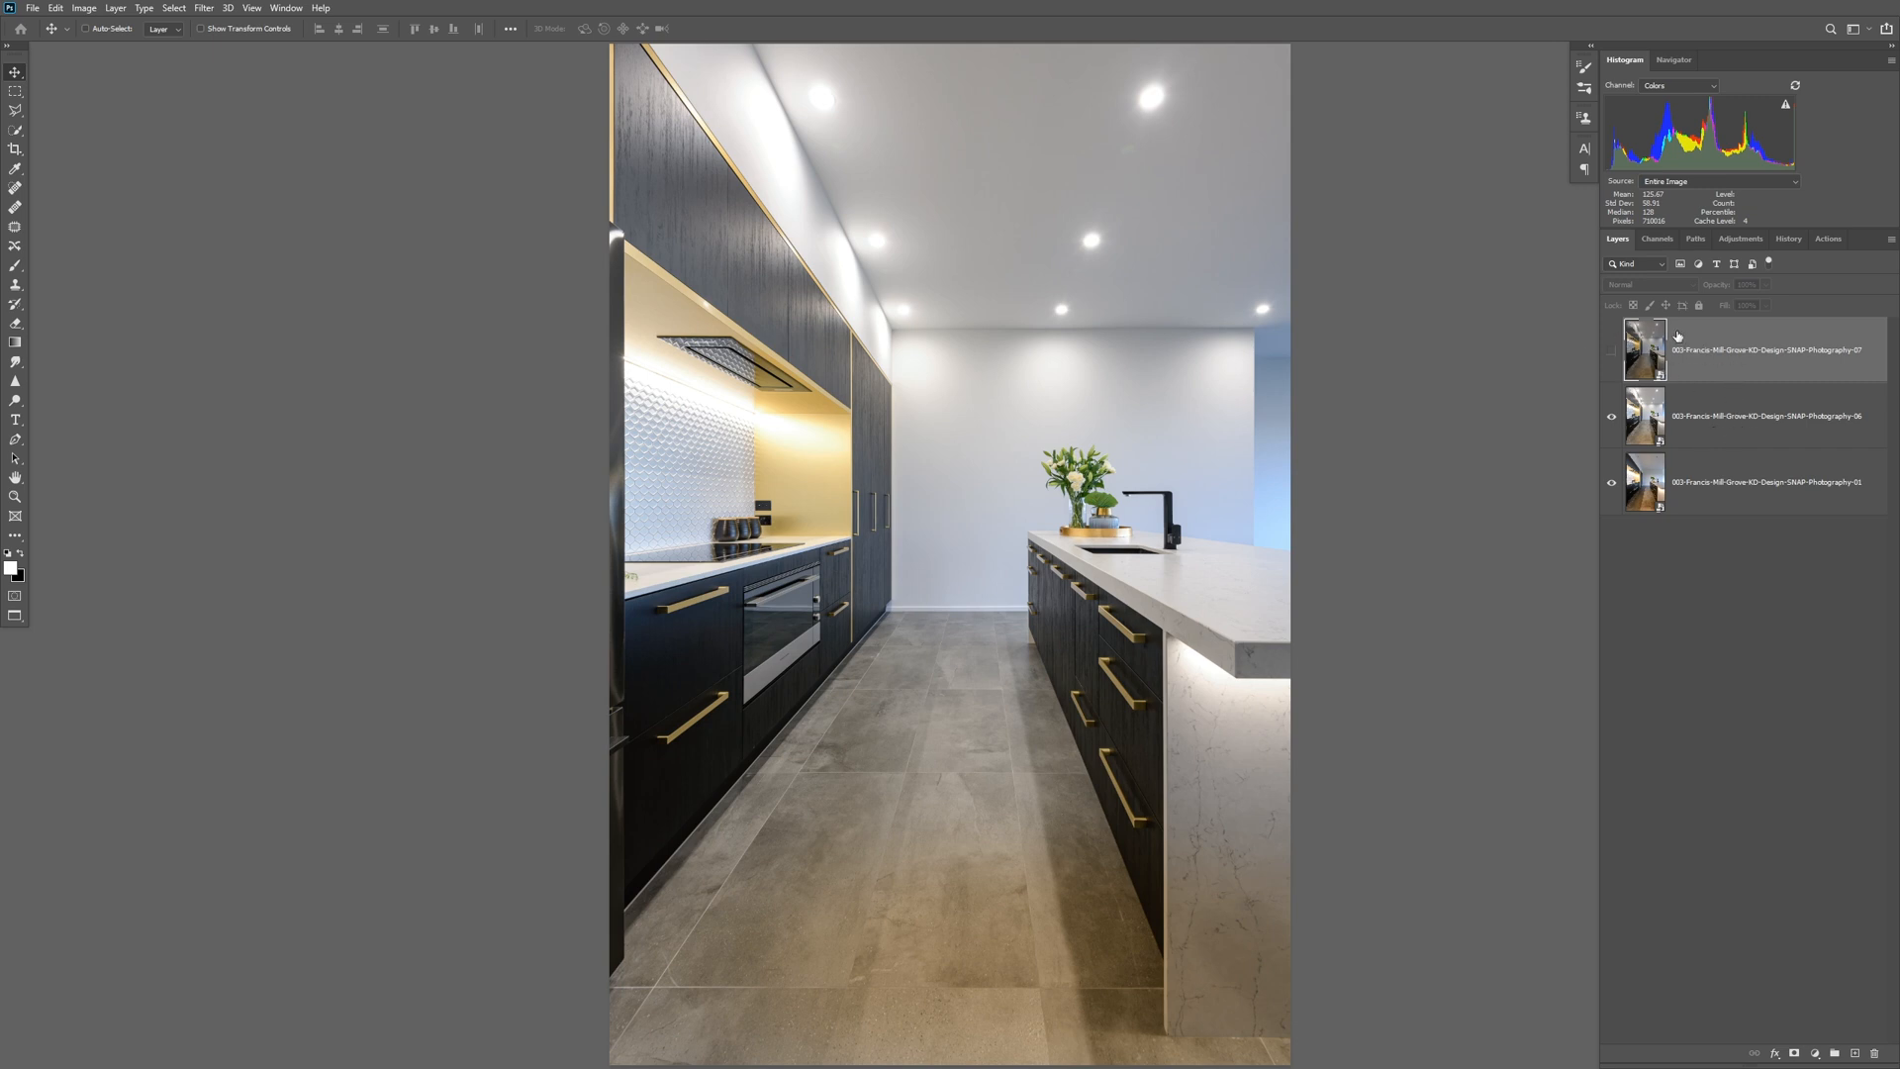
left_click(1611, 350)
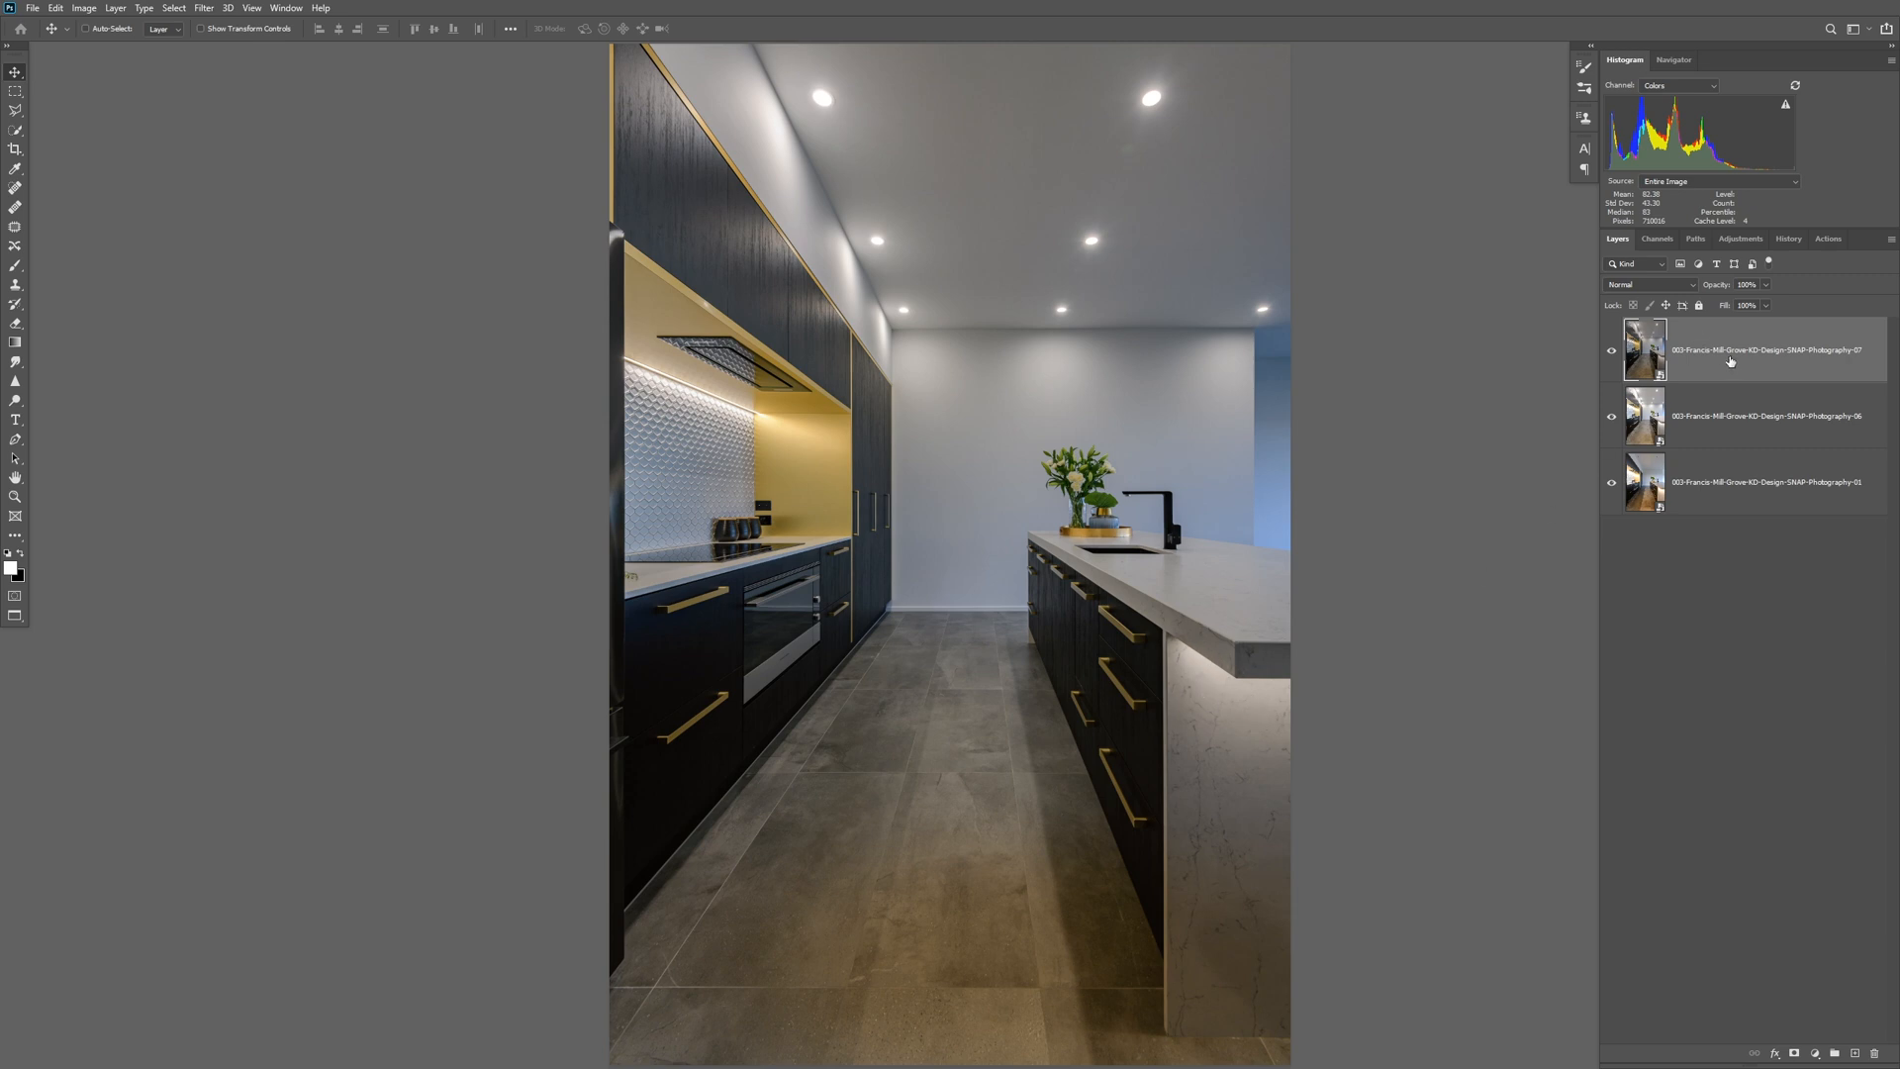
left_click(1613, 351)
left_click(1614, 350)
Add a mask to the 07 layer, hide the layer, and fill the mask using Apply Image with merged RGB, Multiply and 100% opacity.
left_click(1793, 1055)
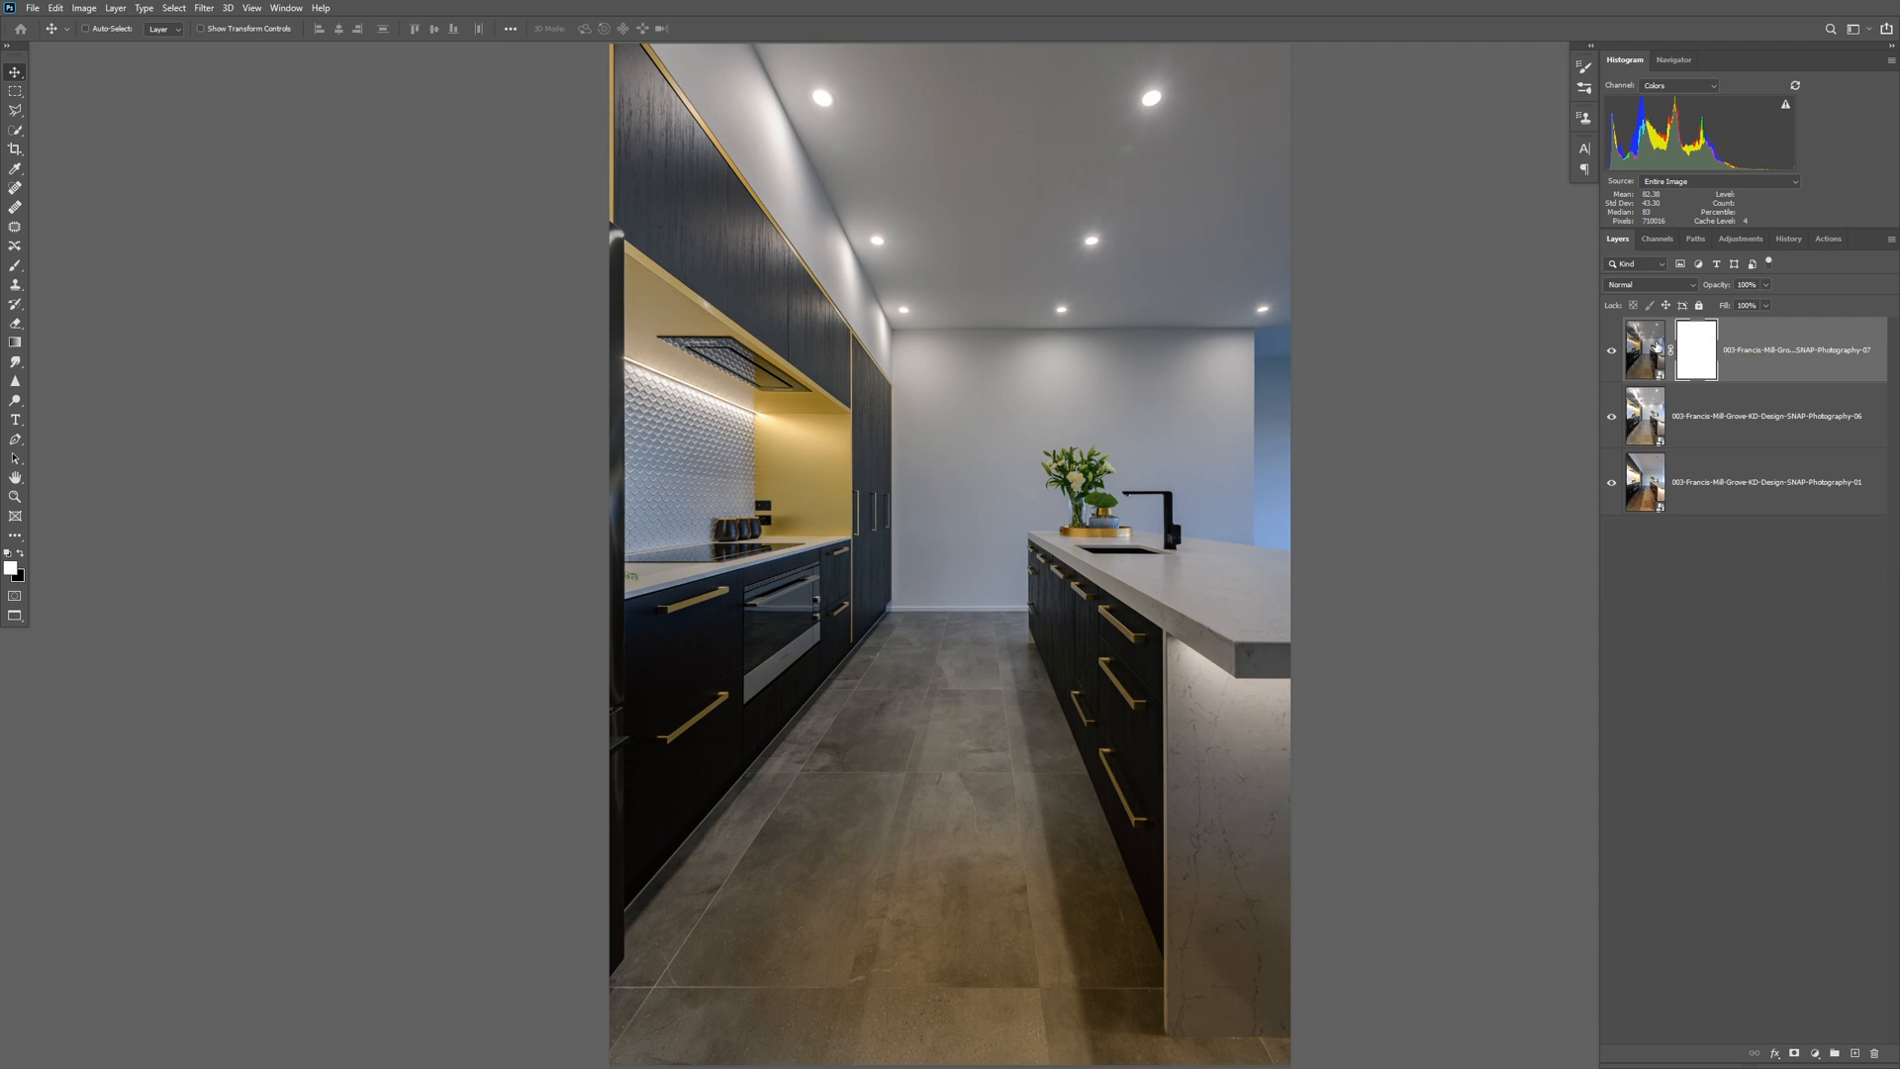
left_click(1611, 350)
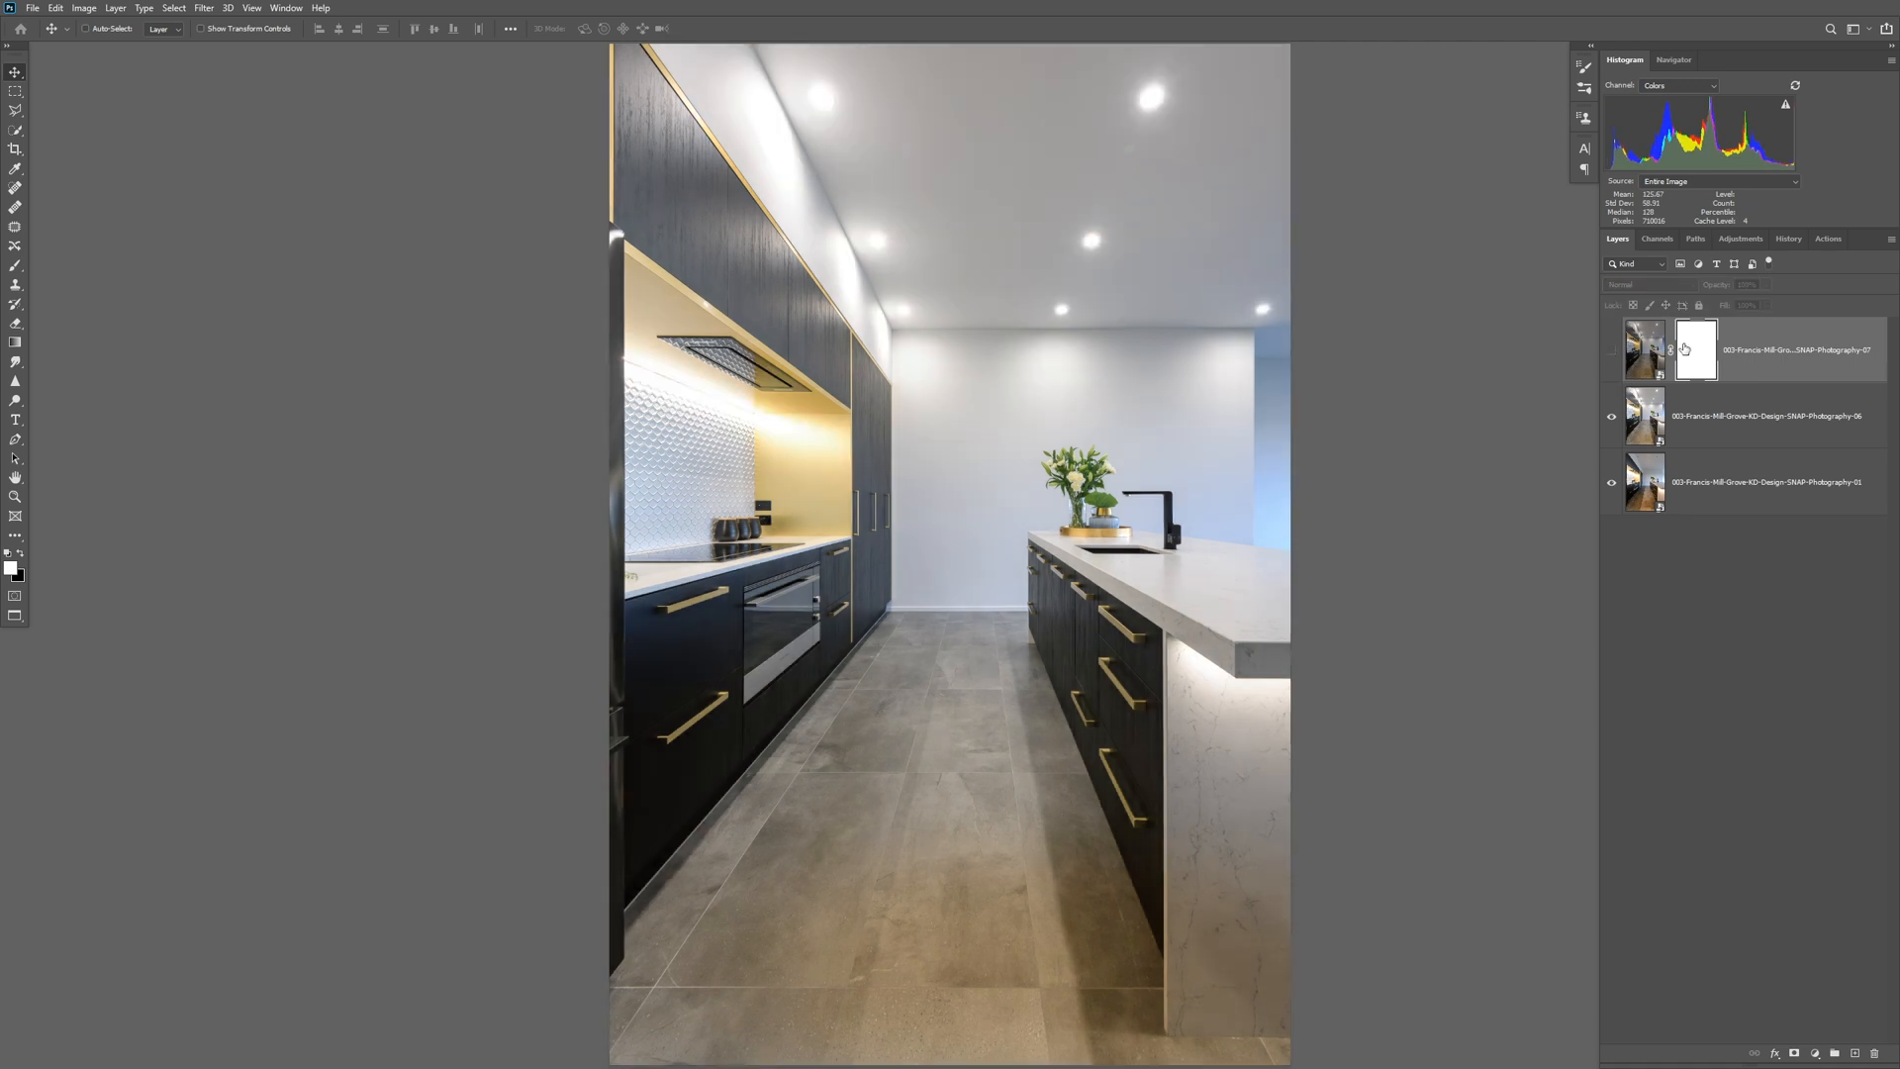
left_click(90, 8)
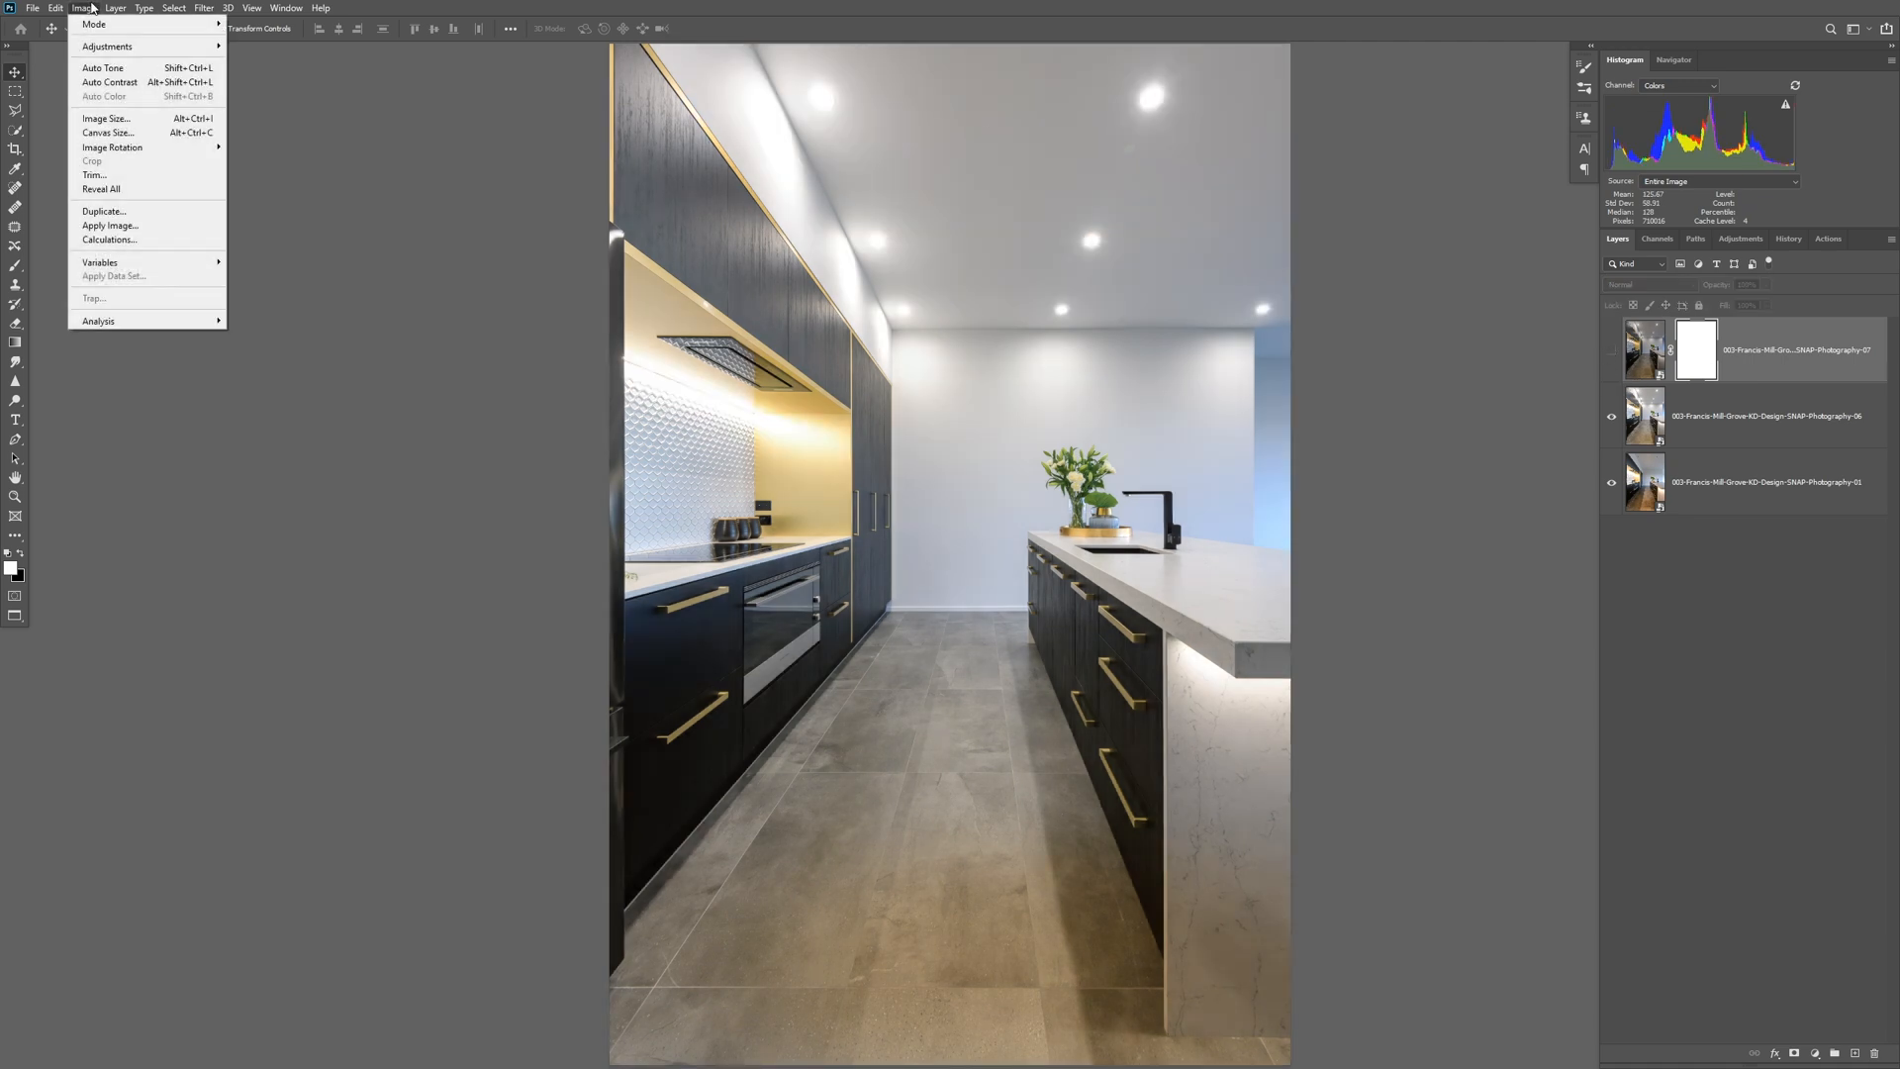
left_click(110, 226)
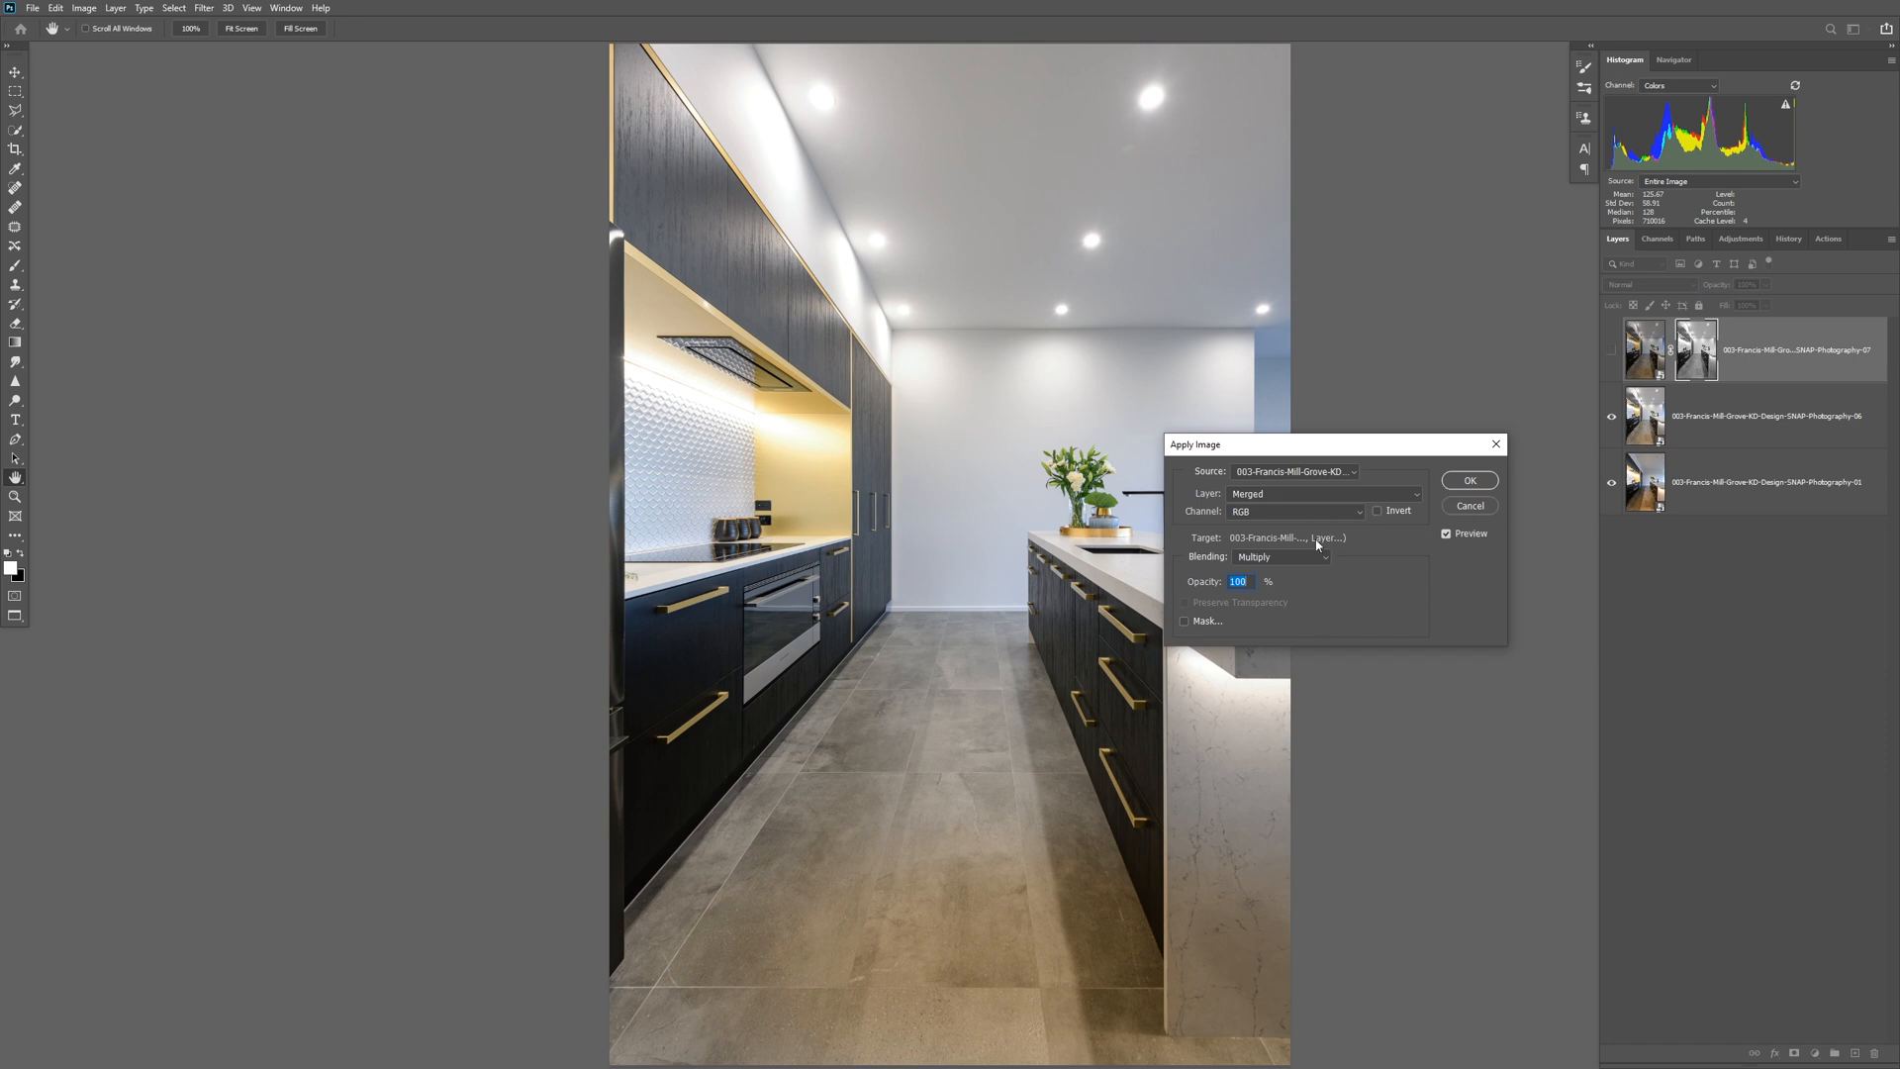
left_click(1470, 480)
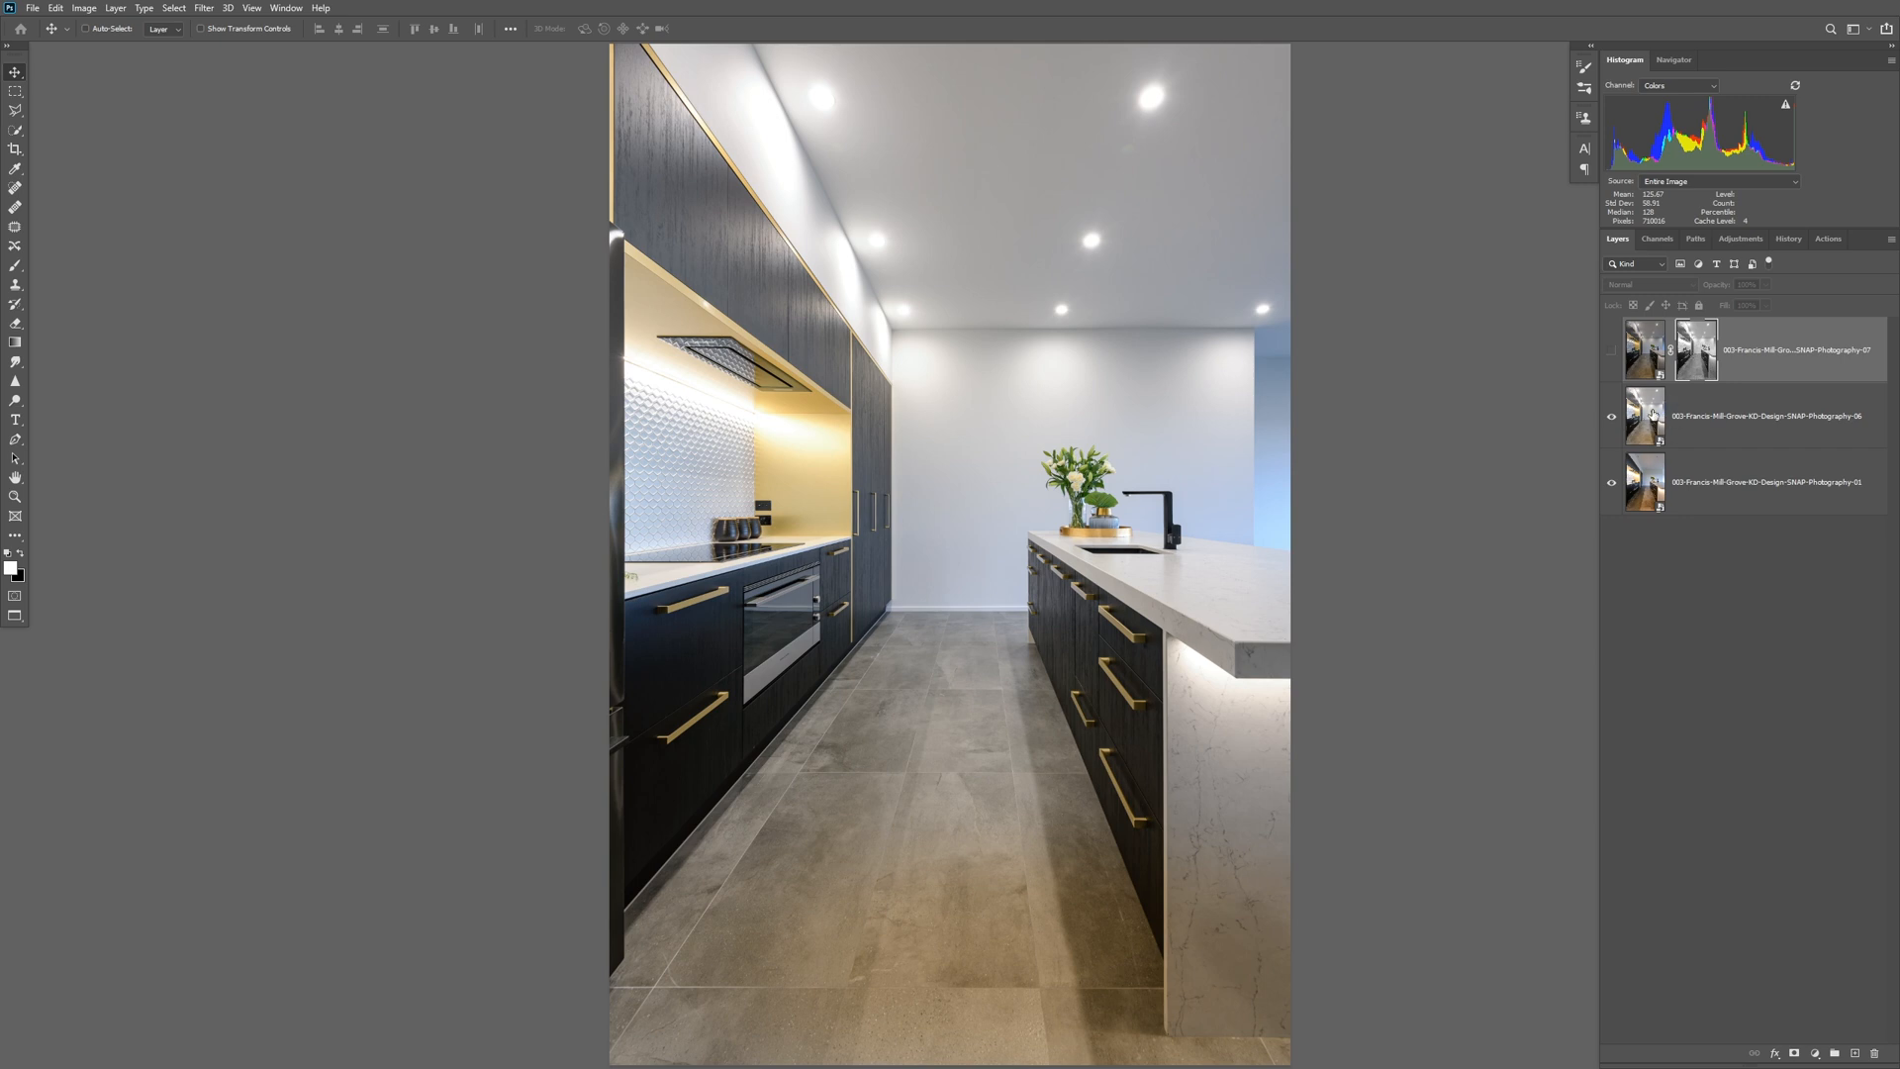
Compare the photo with and without the masked 07 layer, leaving the layer shown.
left_click(1612, 352)
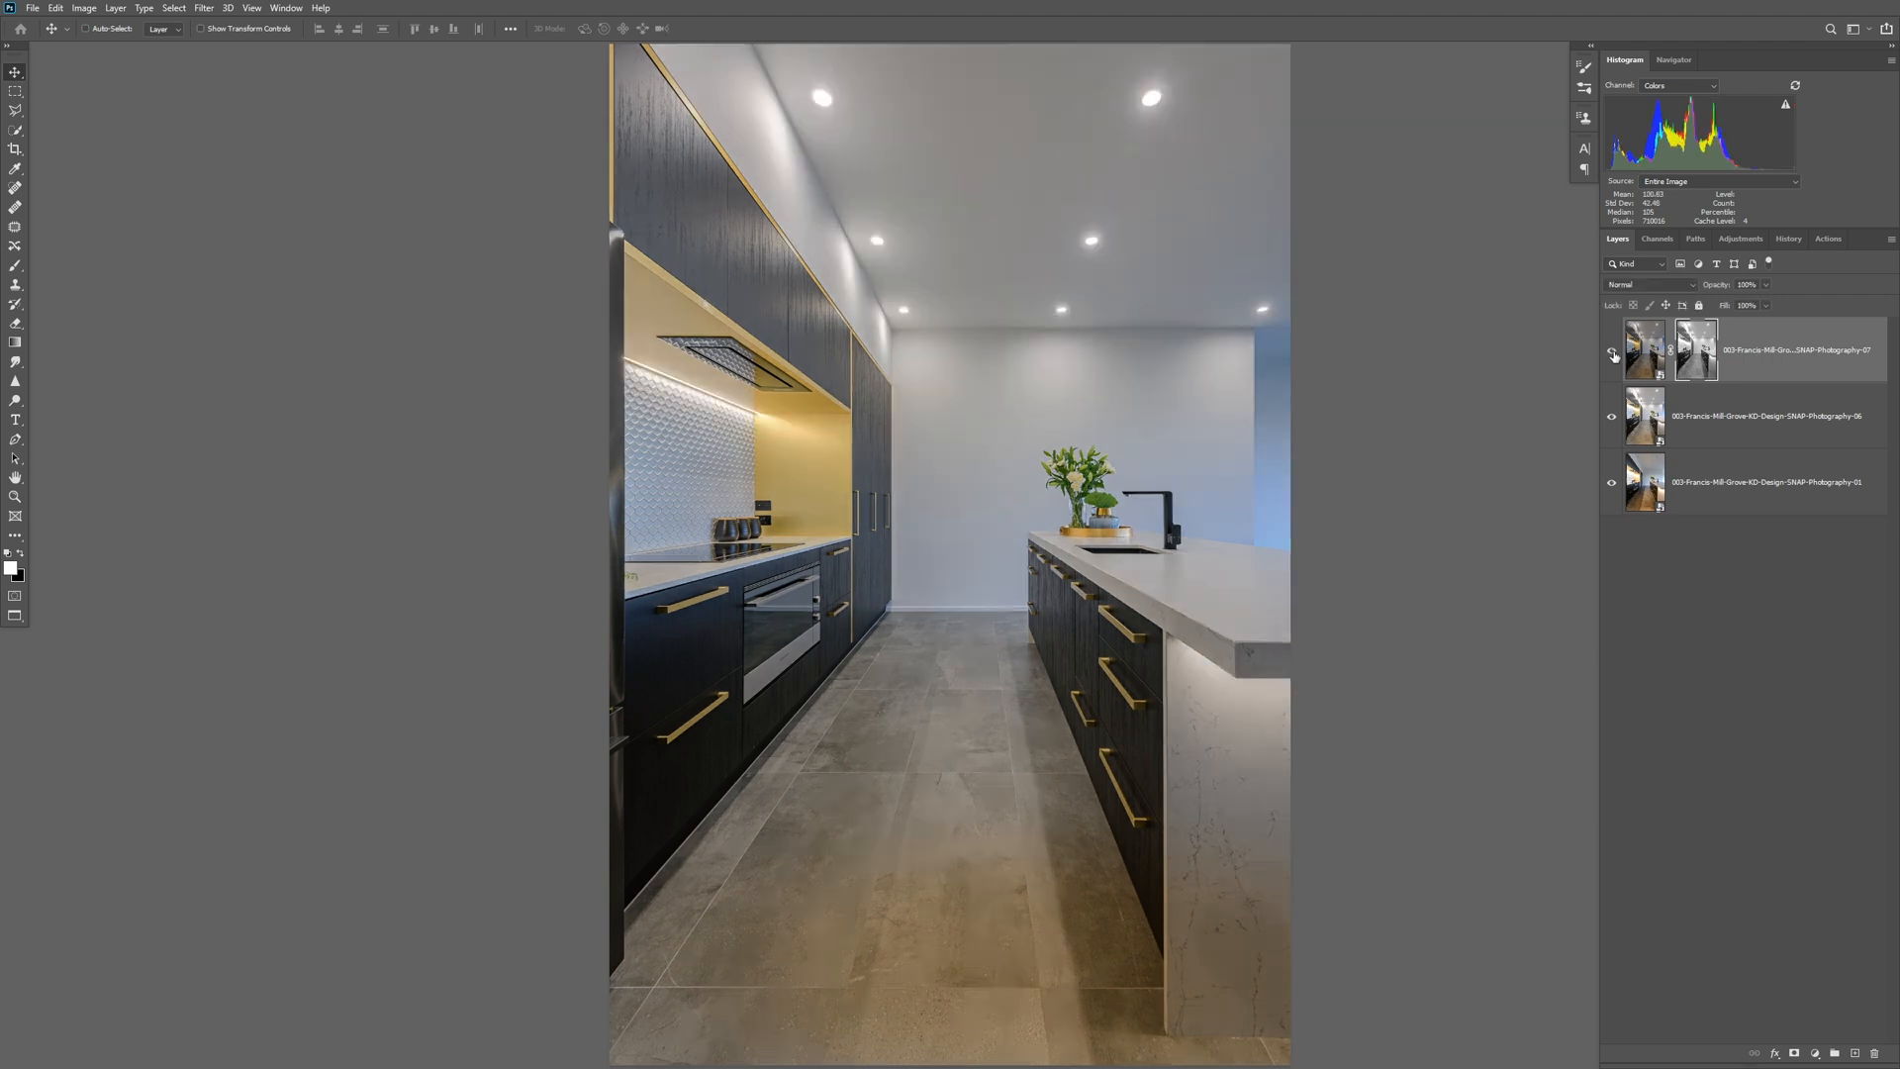
left_click(1611, 357)
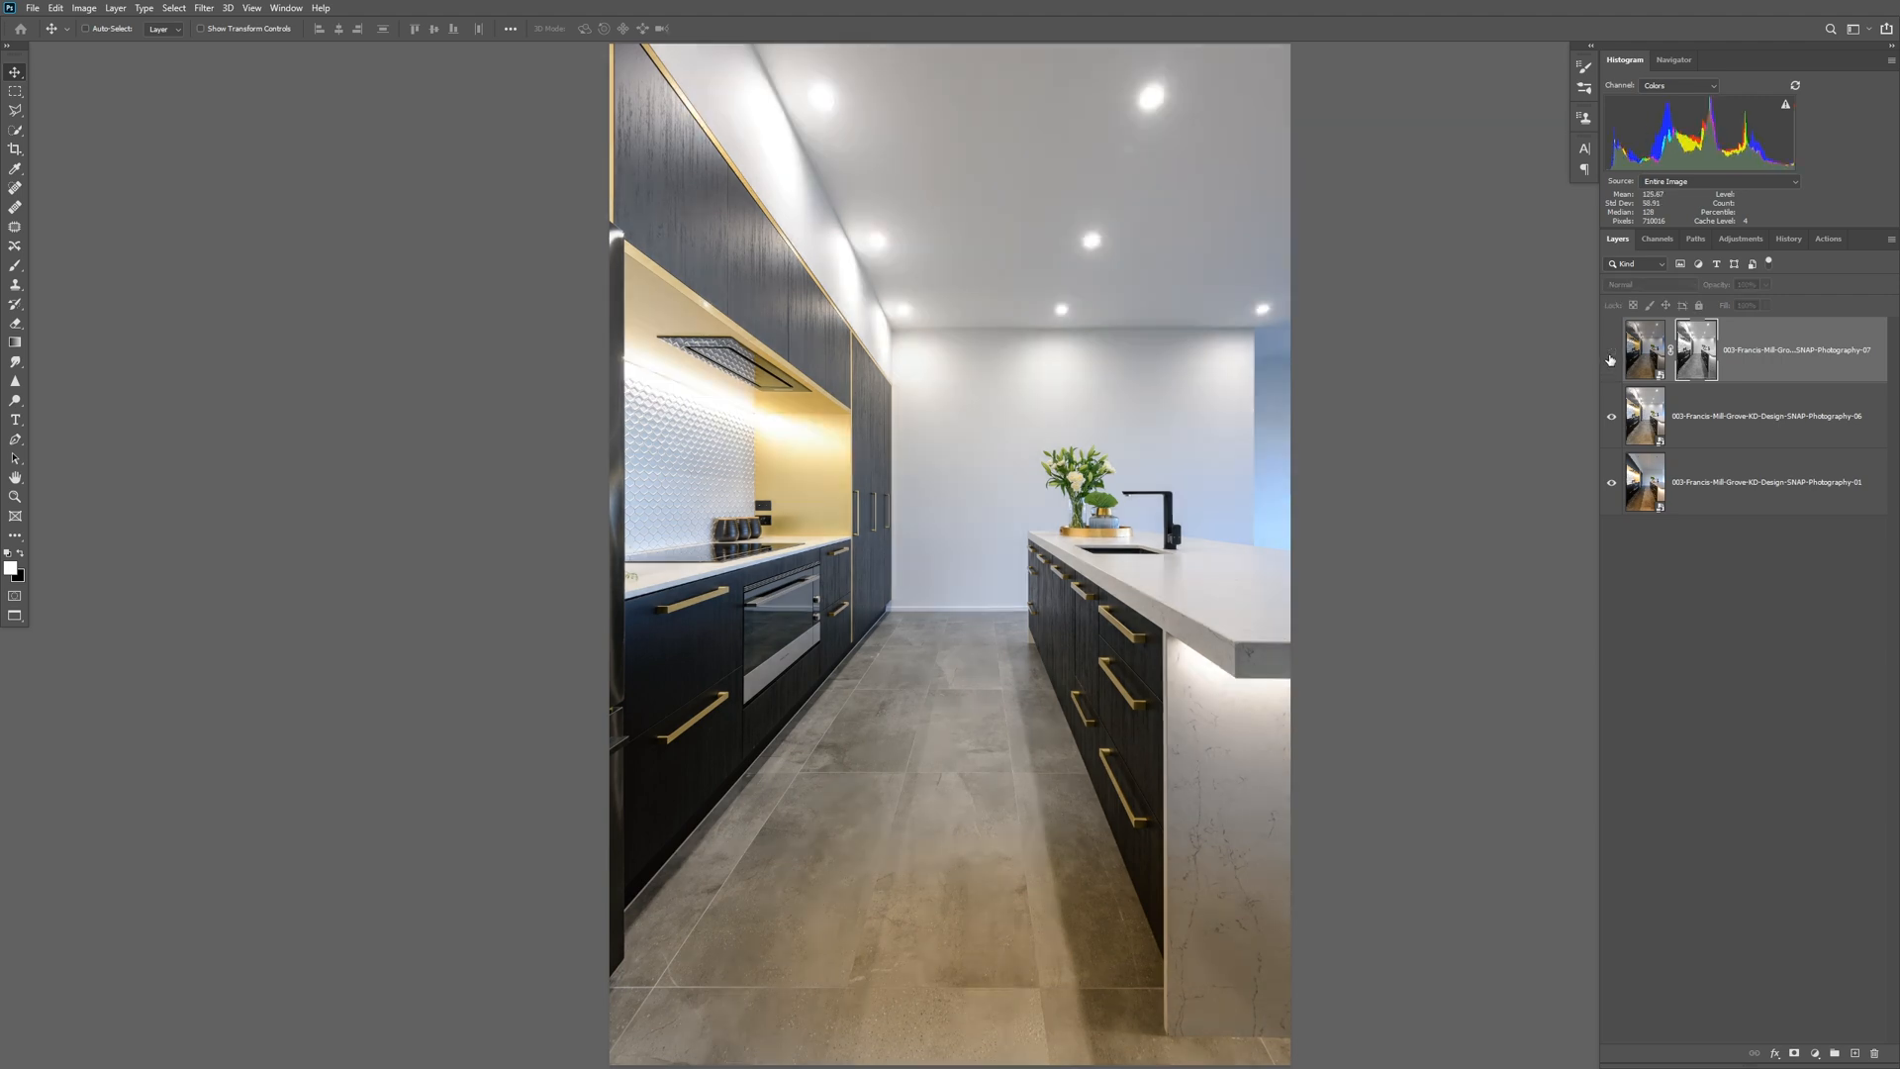
left_click(1611, 356)
left_click(1611, 357)
left_click(1611, 356)
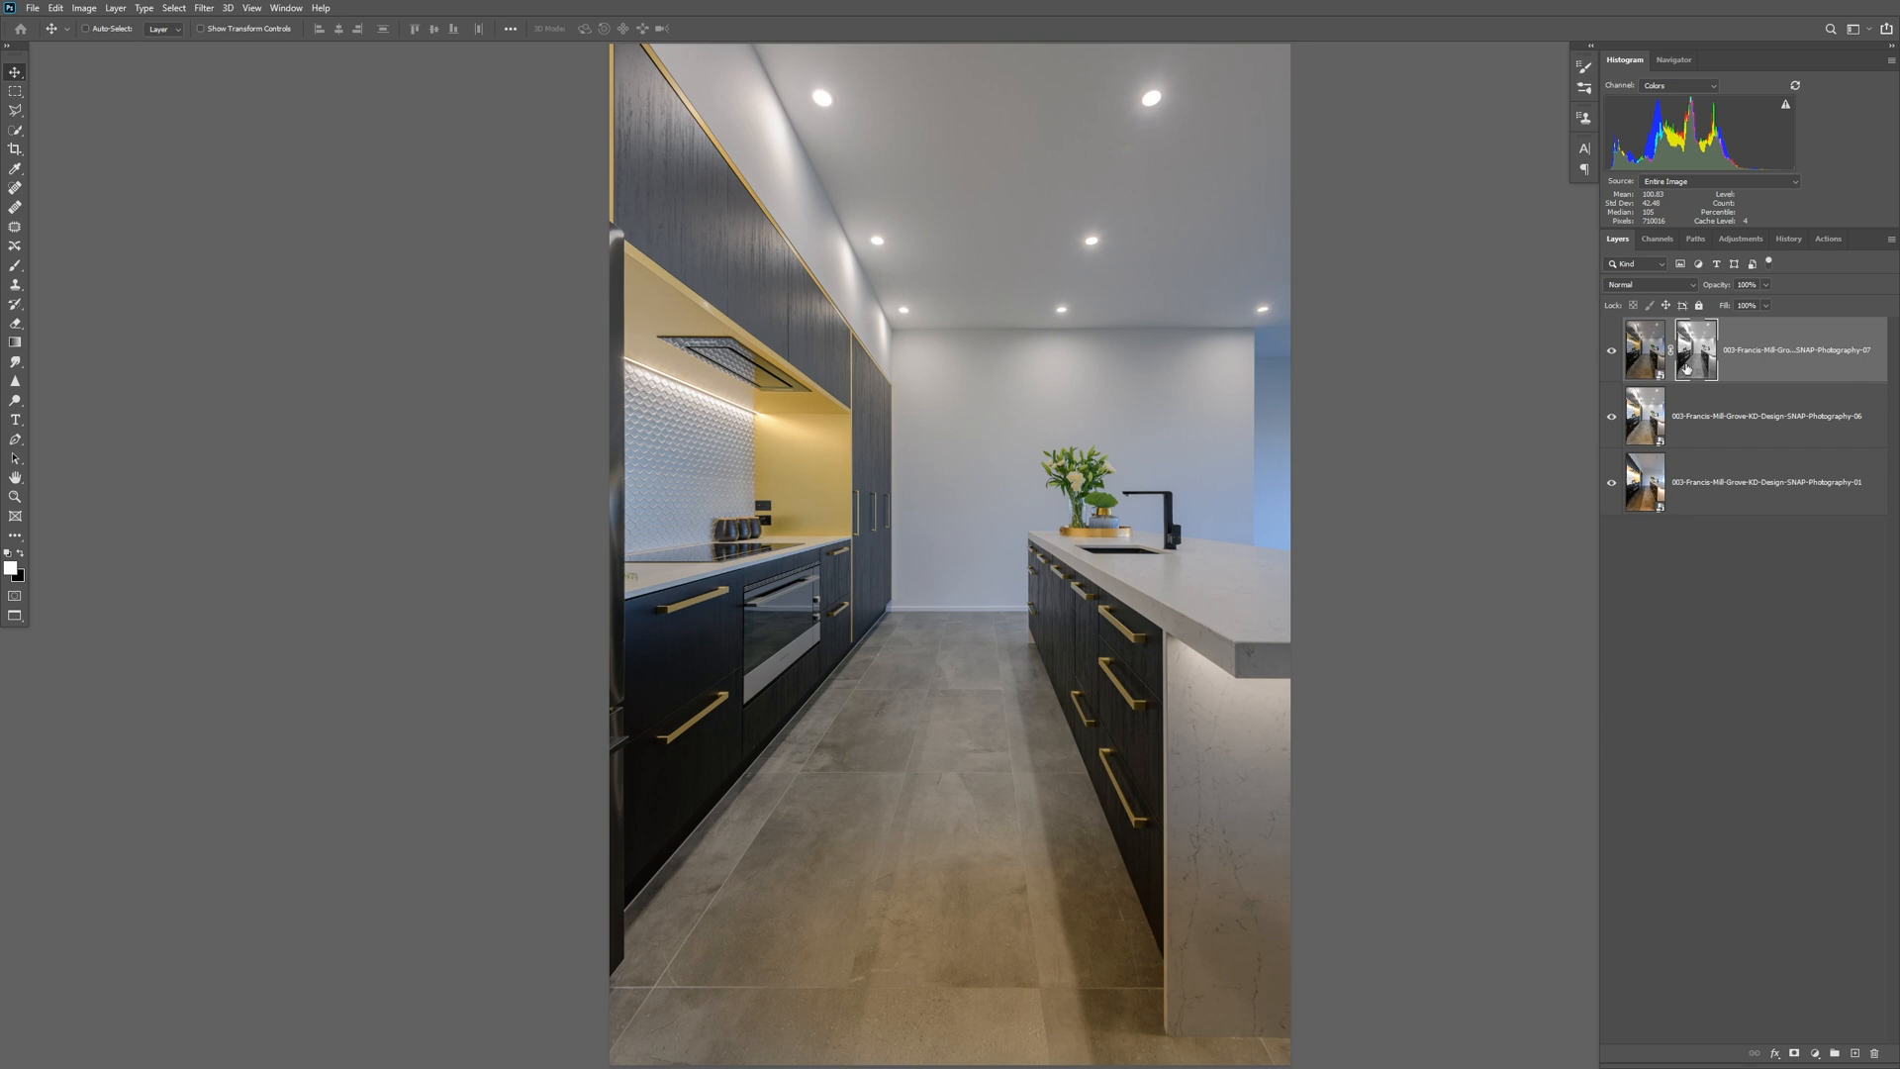
Use Apply Image again to darken the 07 layer's mask, and compare the photo with that layer on and off.
left_click(84, 8)
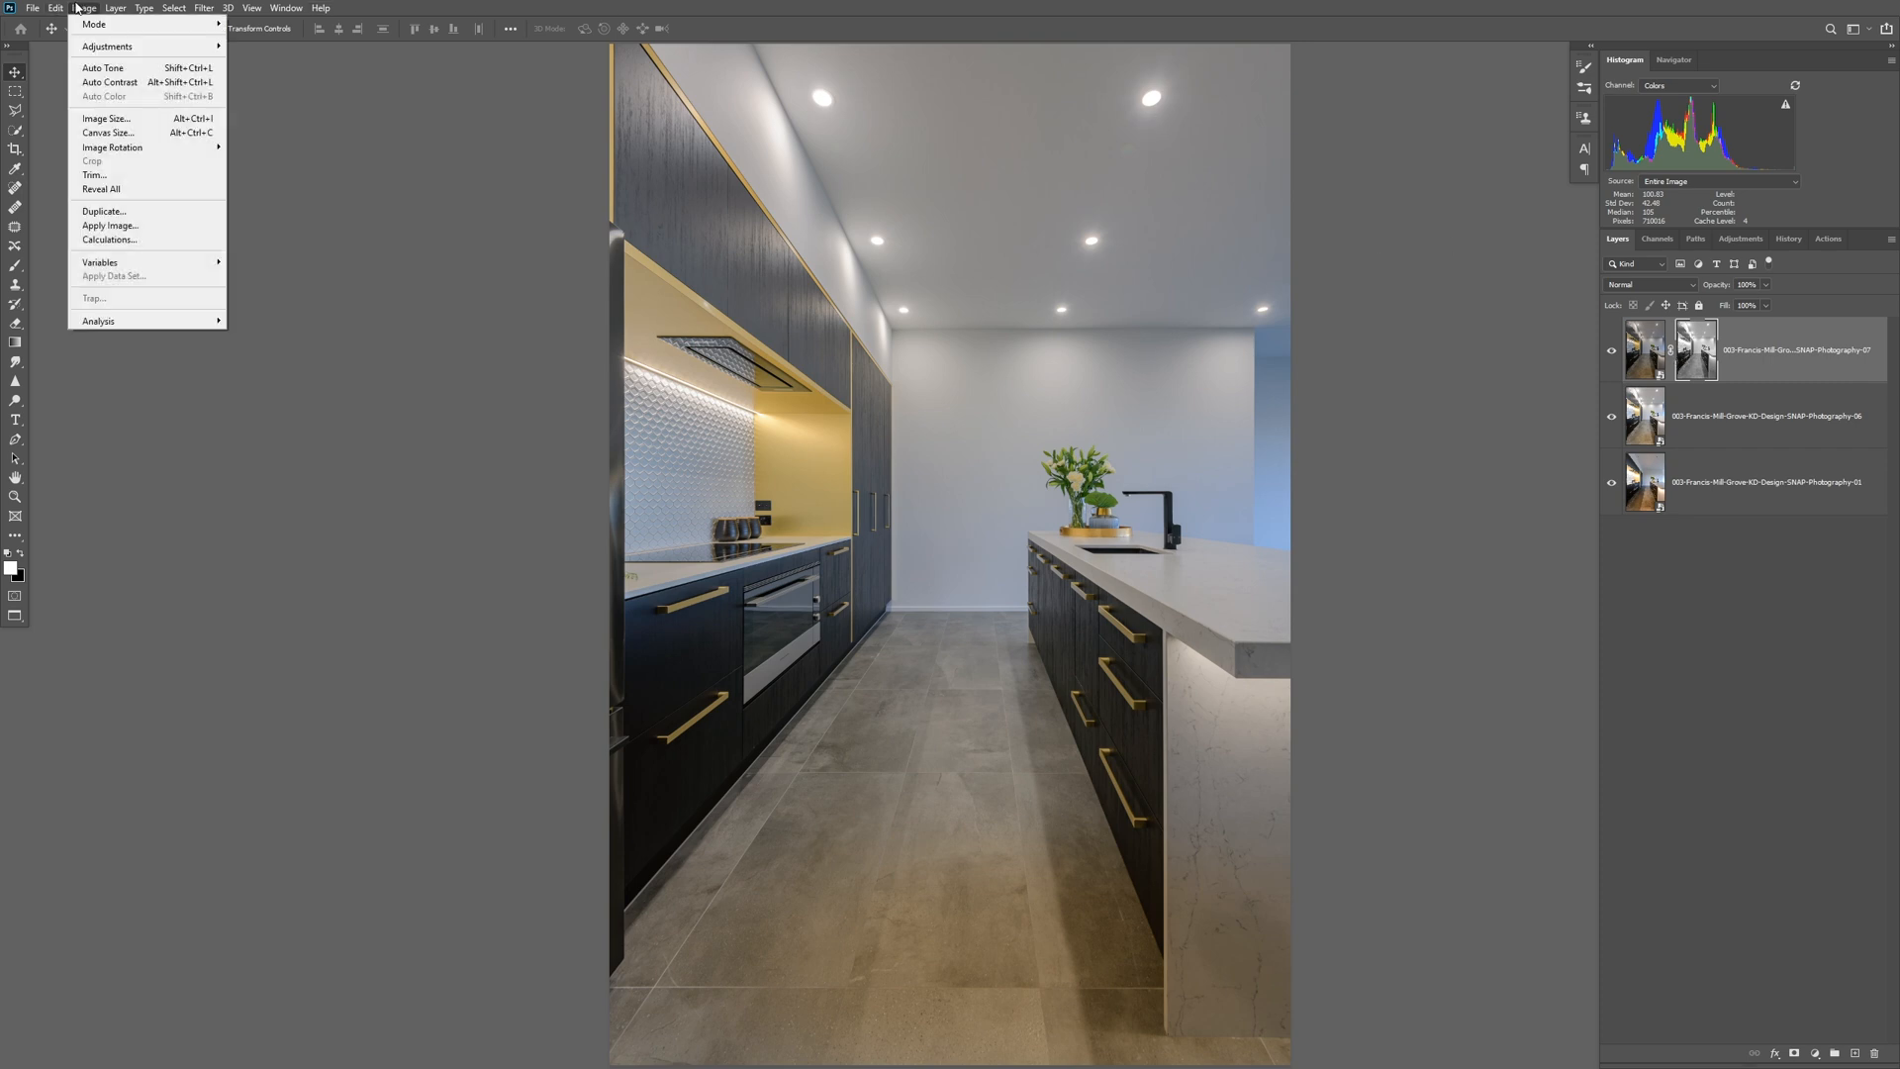
left_click(170, 228)
left_click(1469, 481)
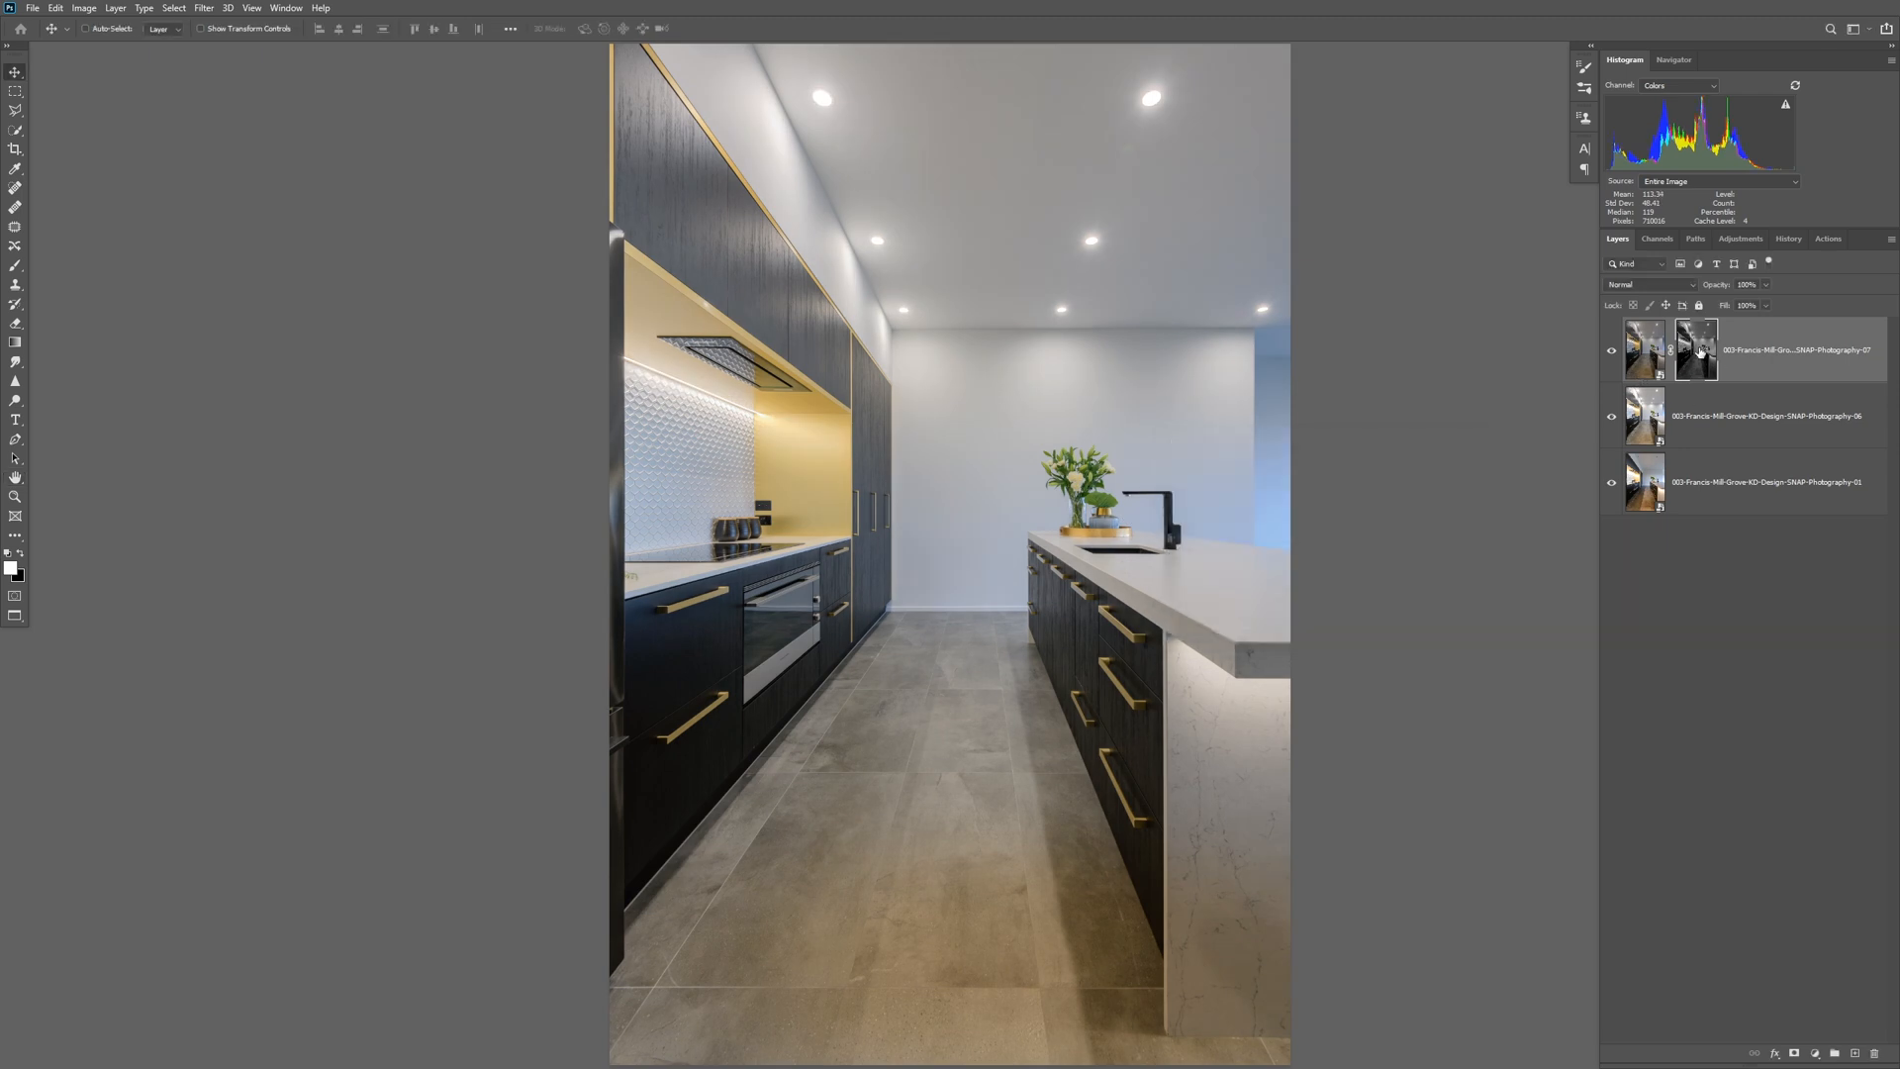
left_click(1610, 353)
left_click(1610, 353)
left_click(1611, 353)
left_click(1611, 354)
Create a layer group, place the masked 07 layer inside it, and add a white mask to the group.
left_click(1837, 1054)
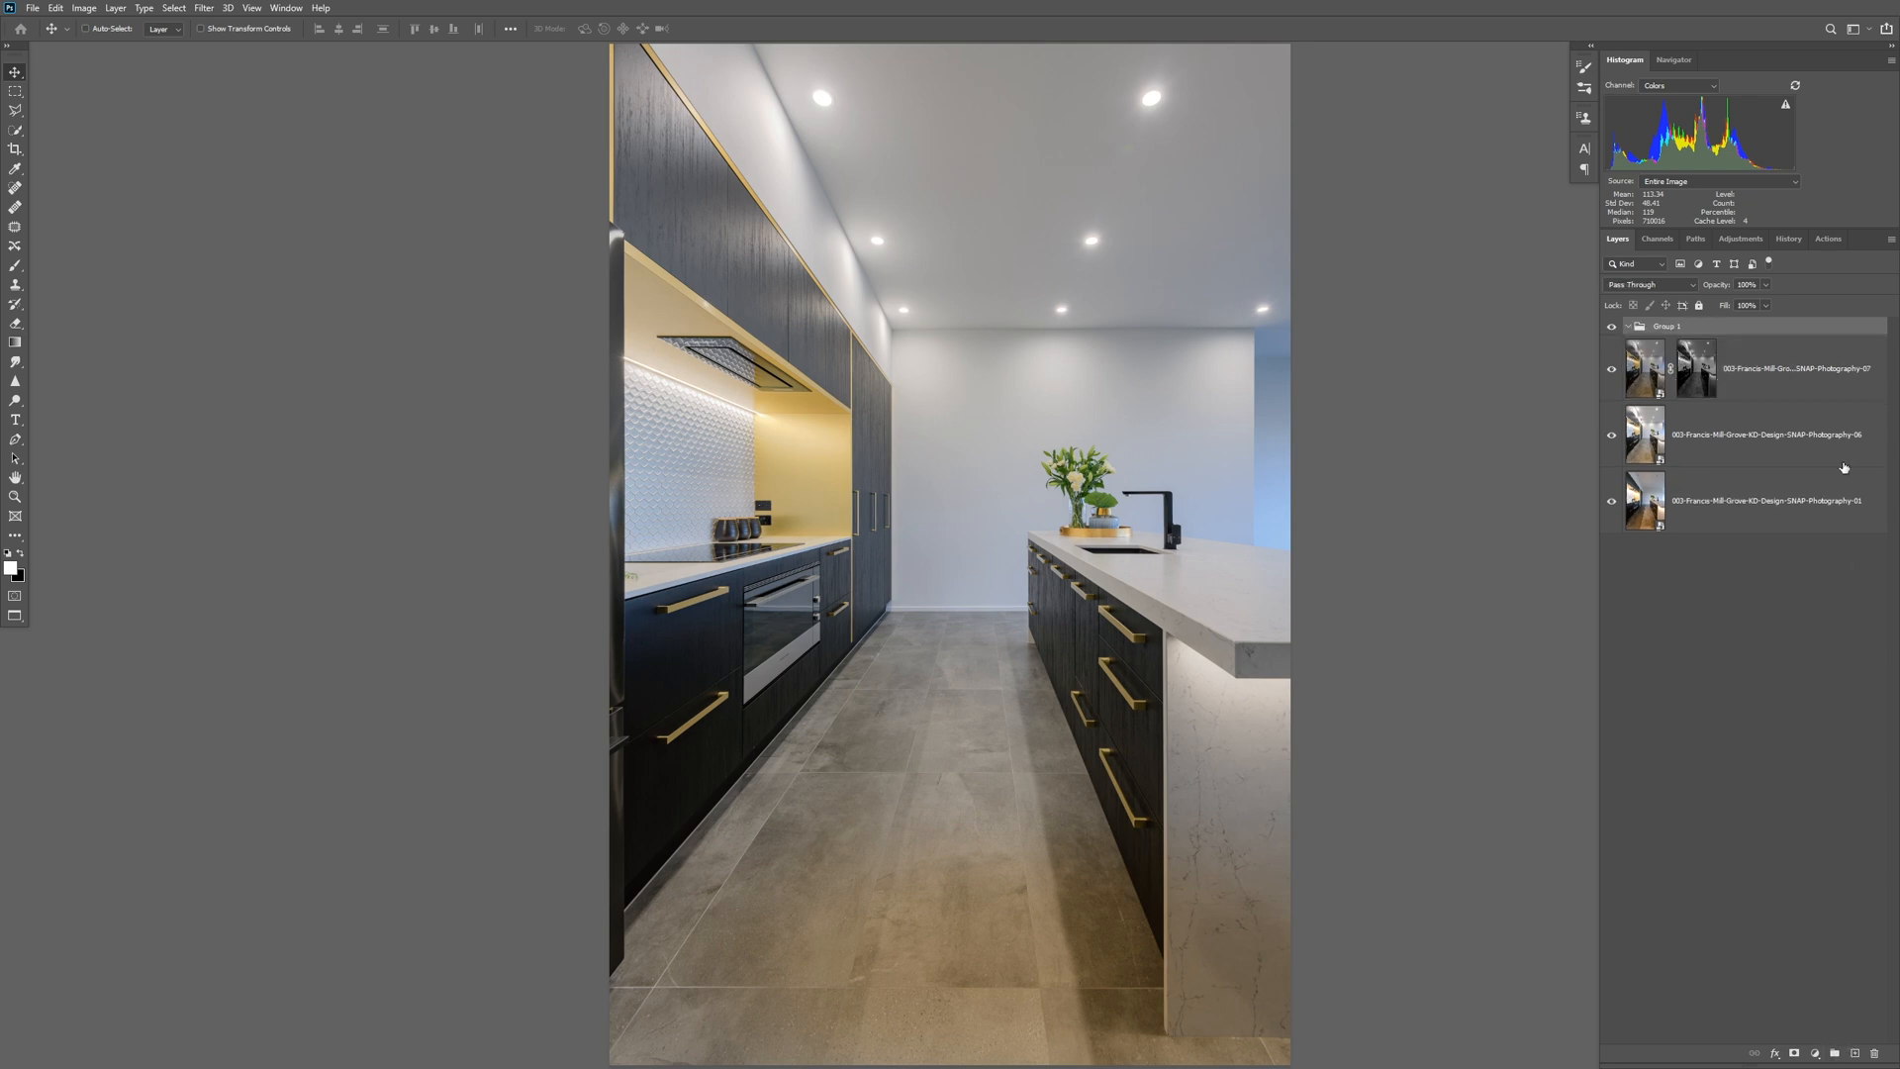
left_click_drag(1790, 389, 1789, 334)
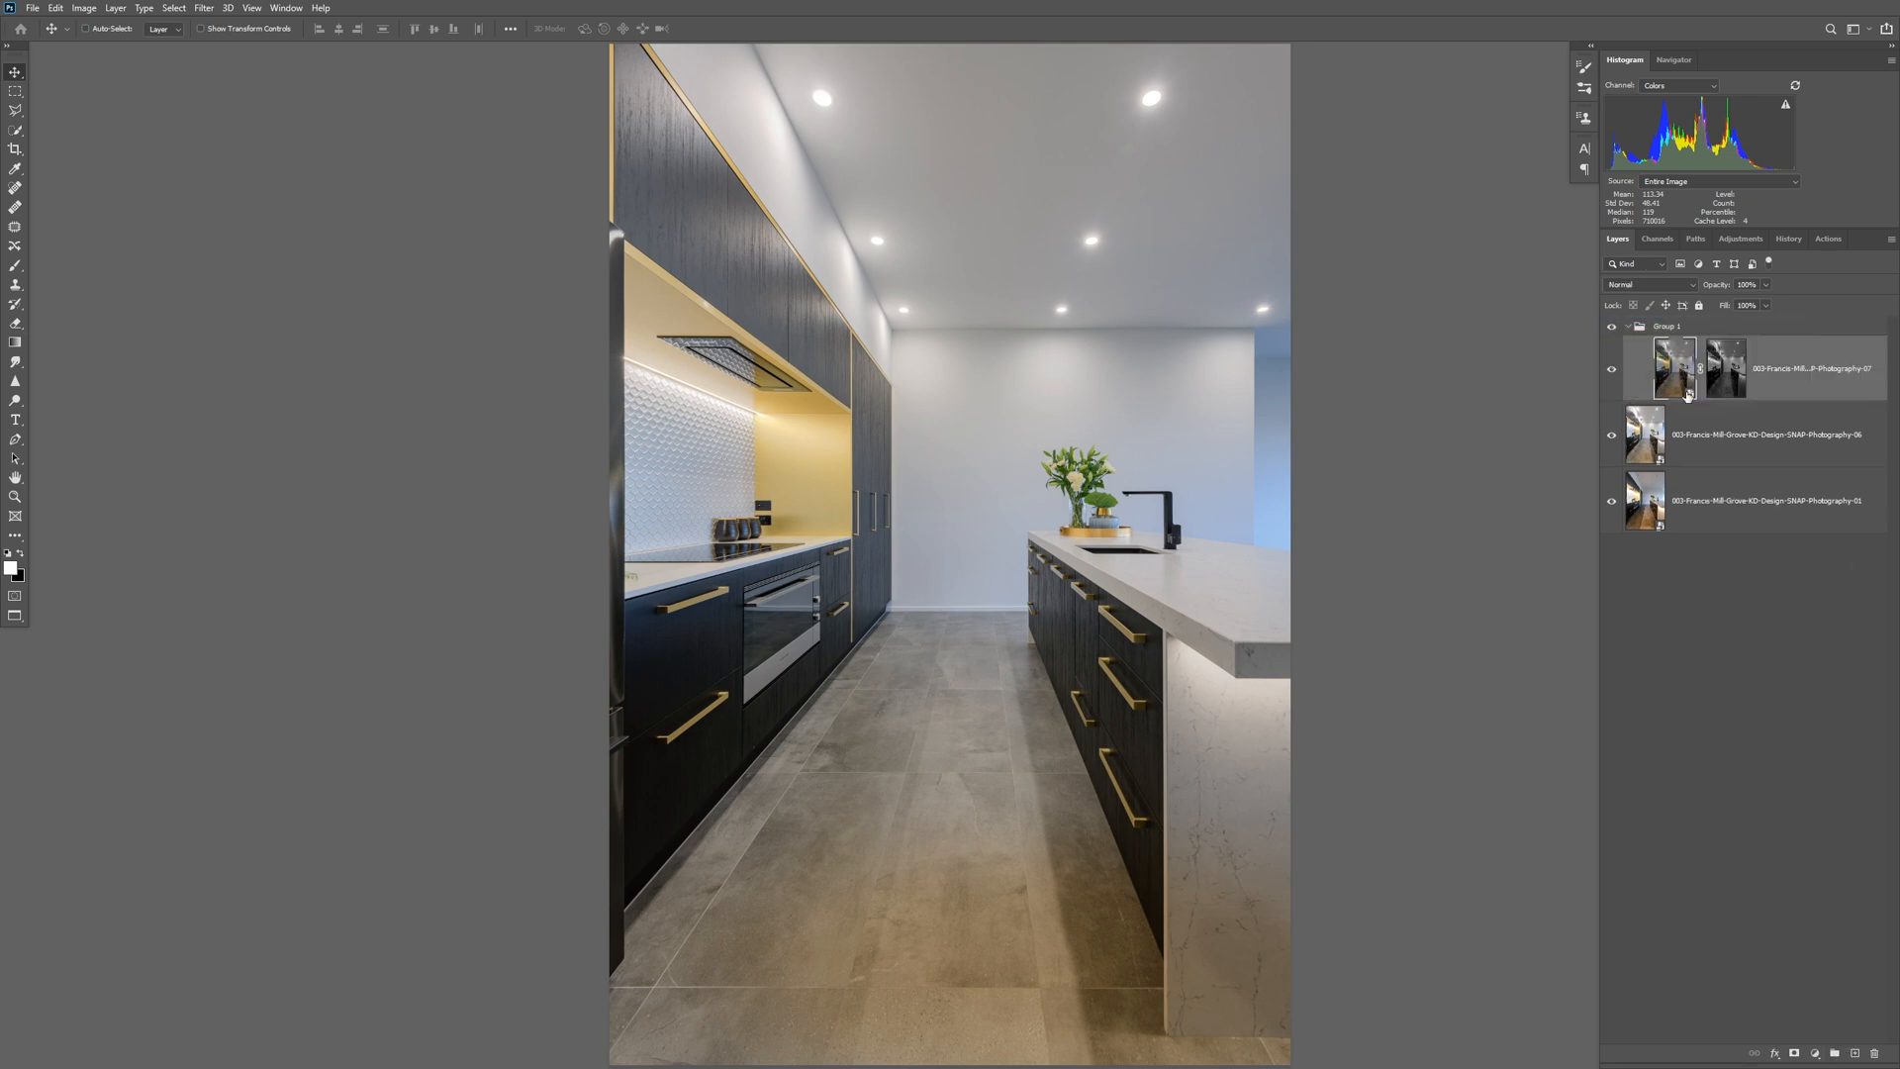
left_click(1778, 329)
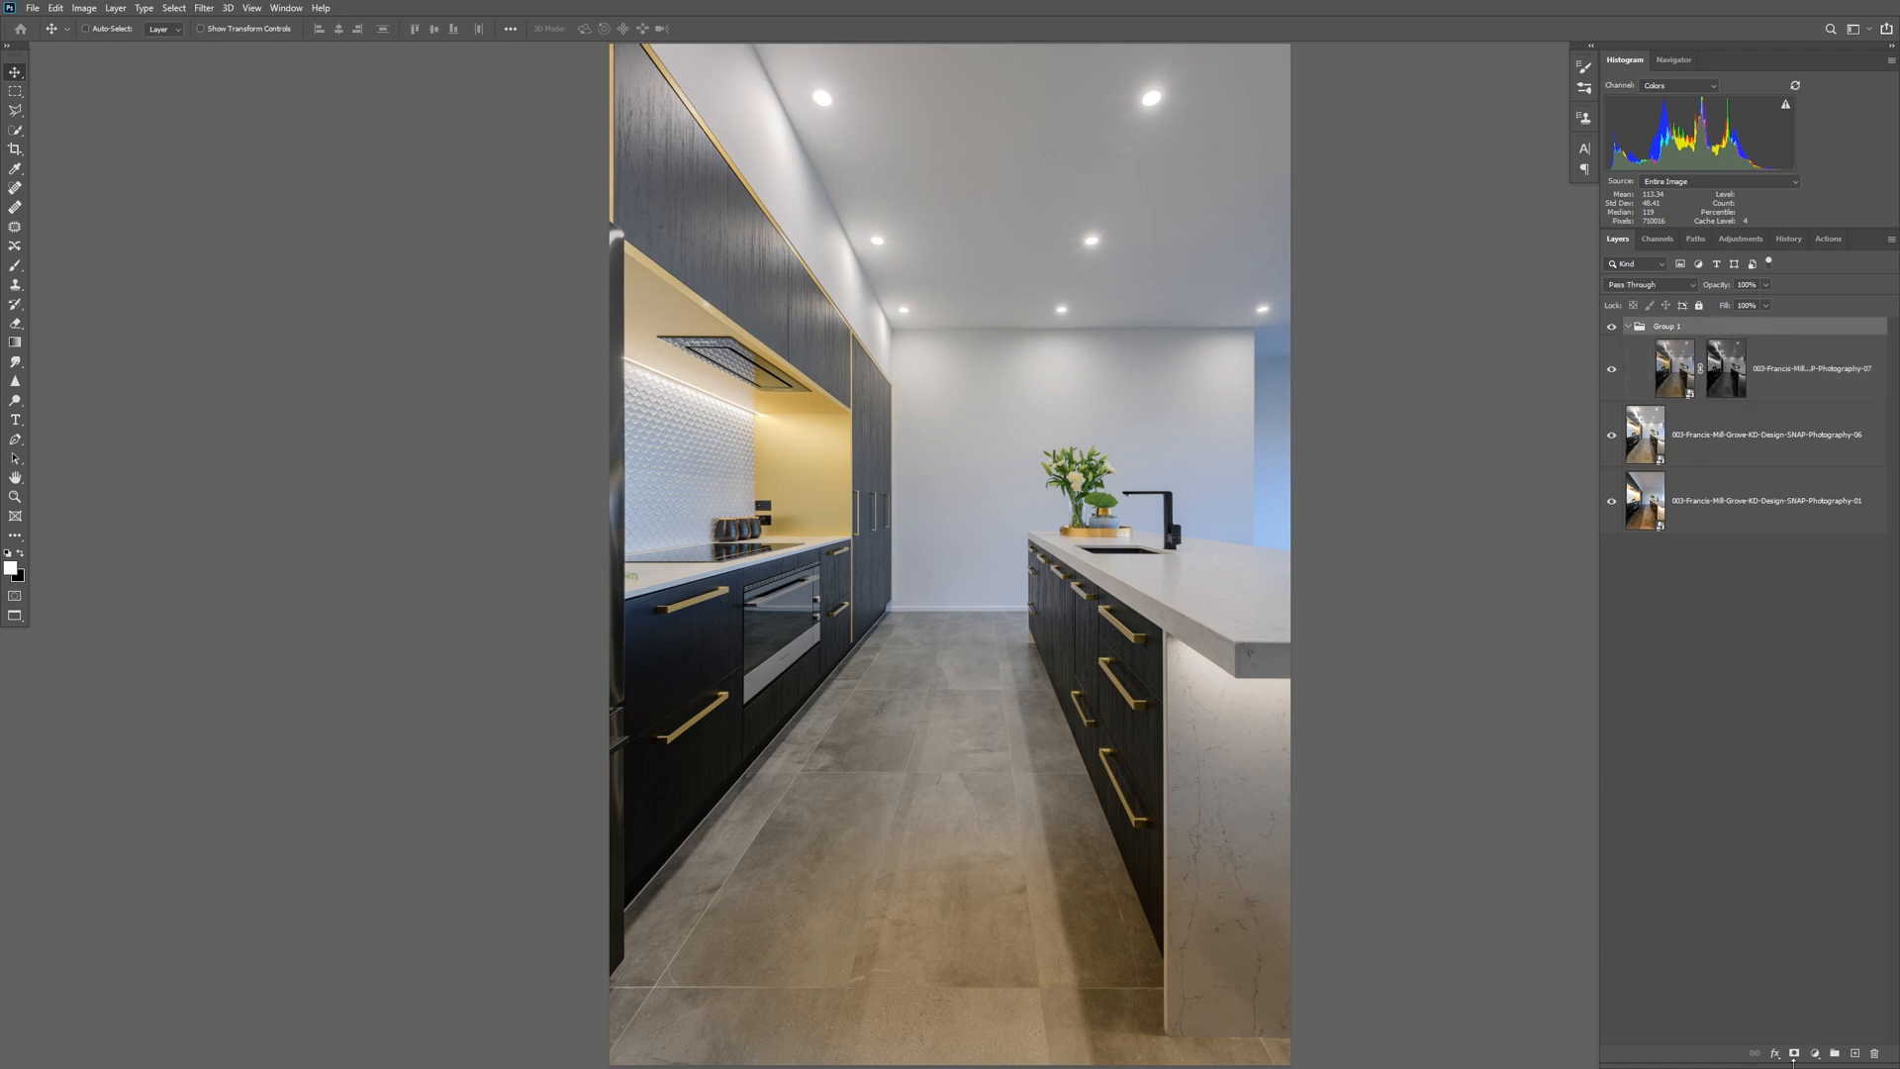
left_click(1791, 1055)
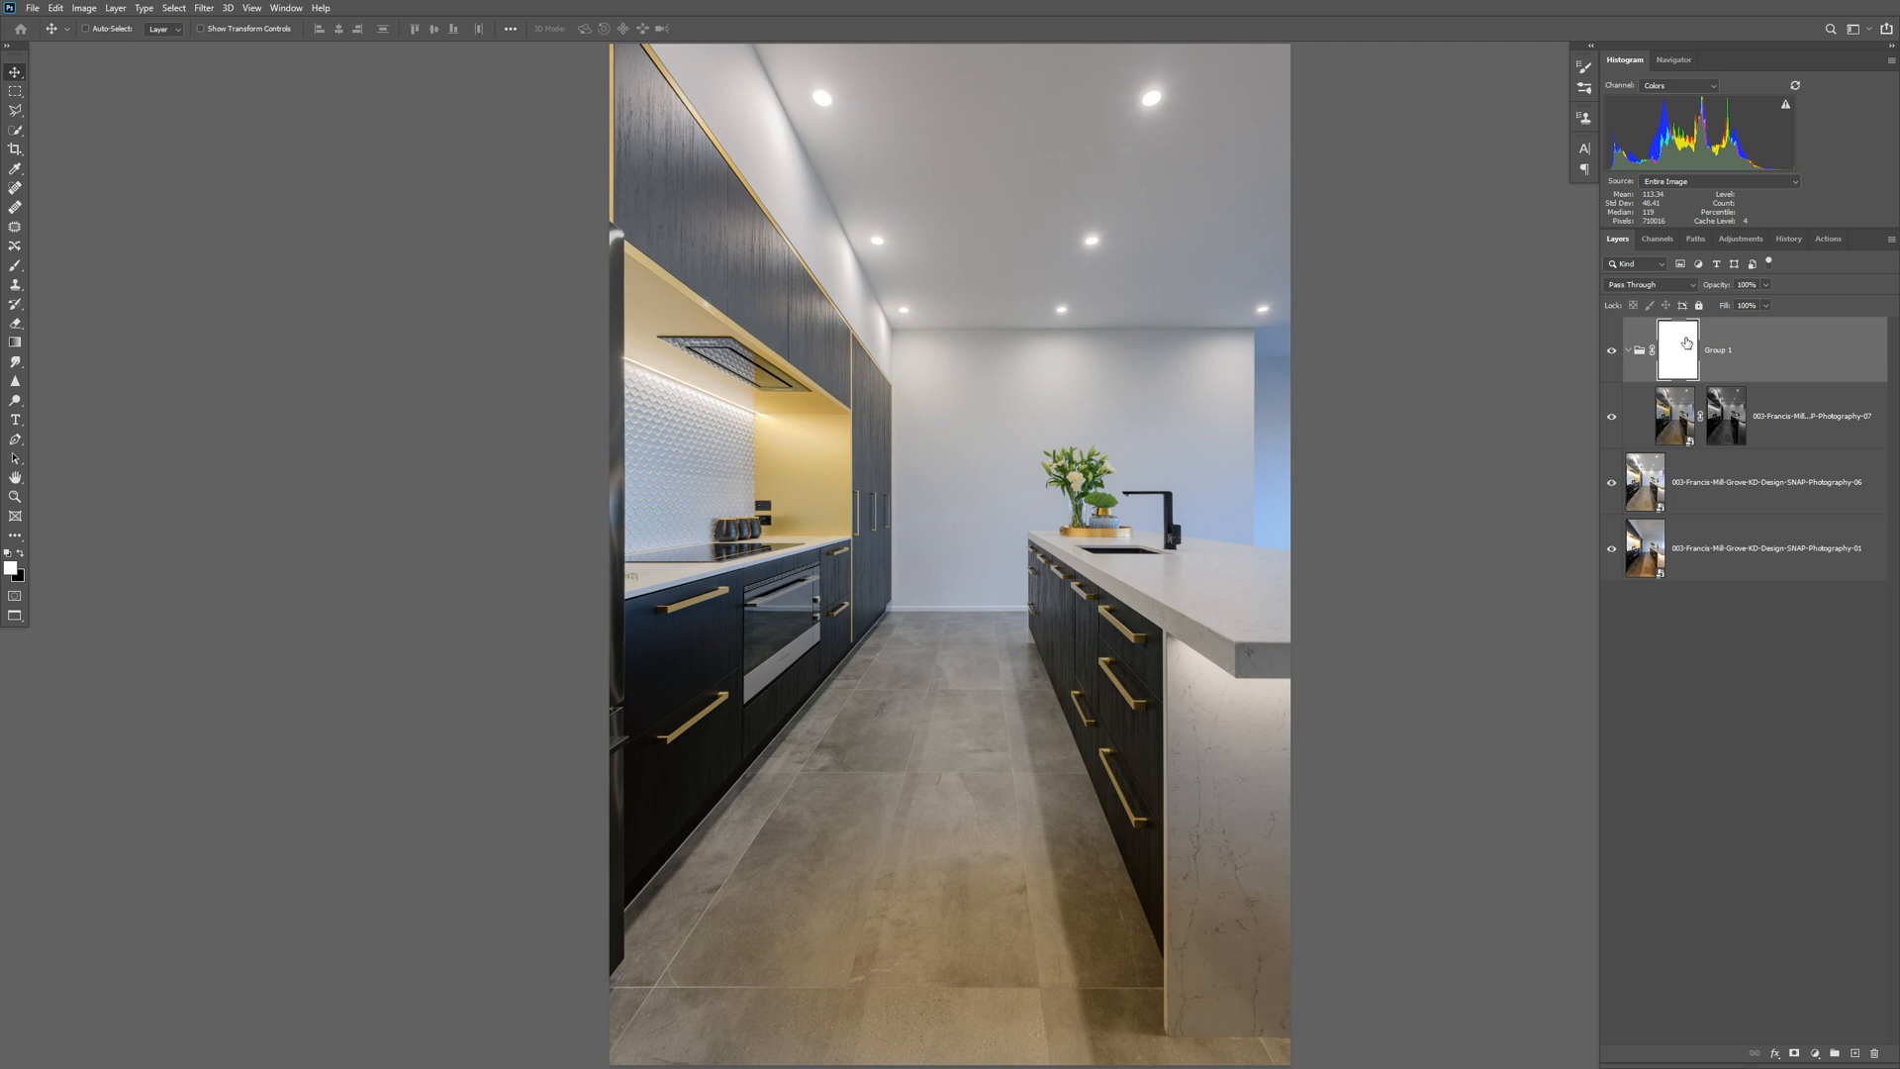
Invert the group's mask to black and paint white at 20% flow over the upper wall and ceiling, the range-hood recess and the under-bench light.
key("ctrl+i")
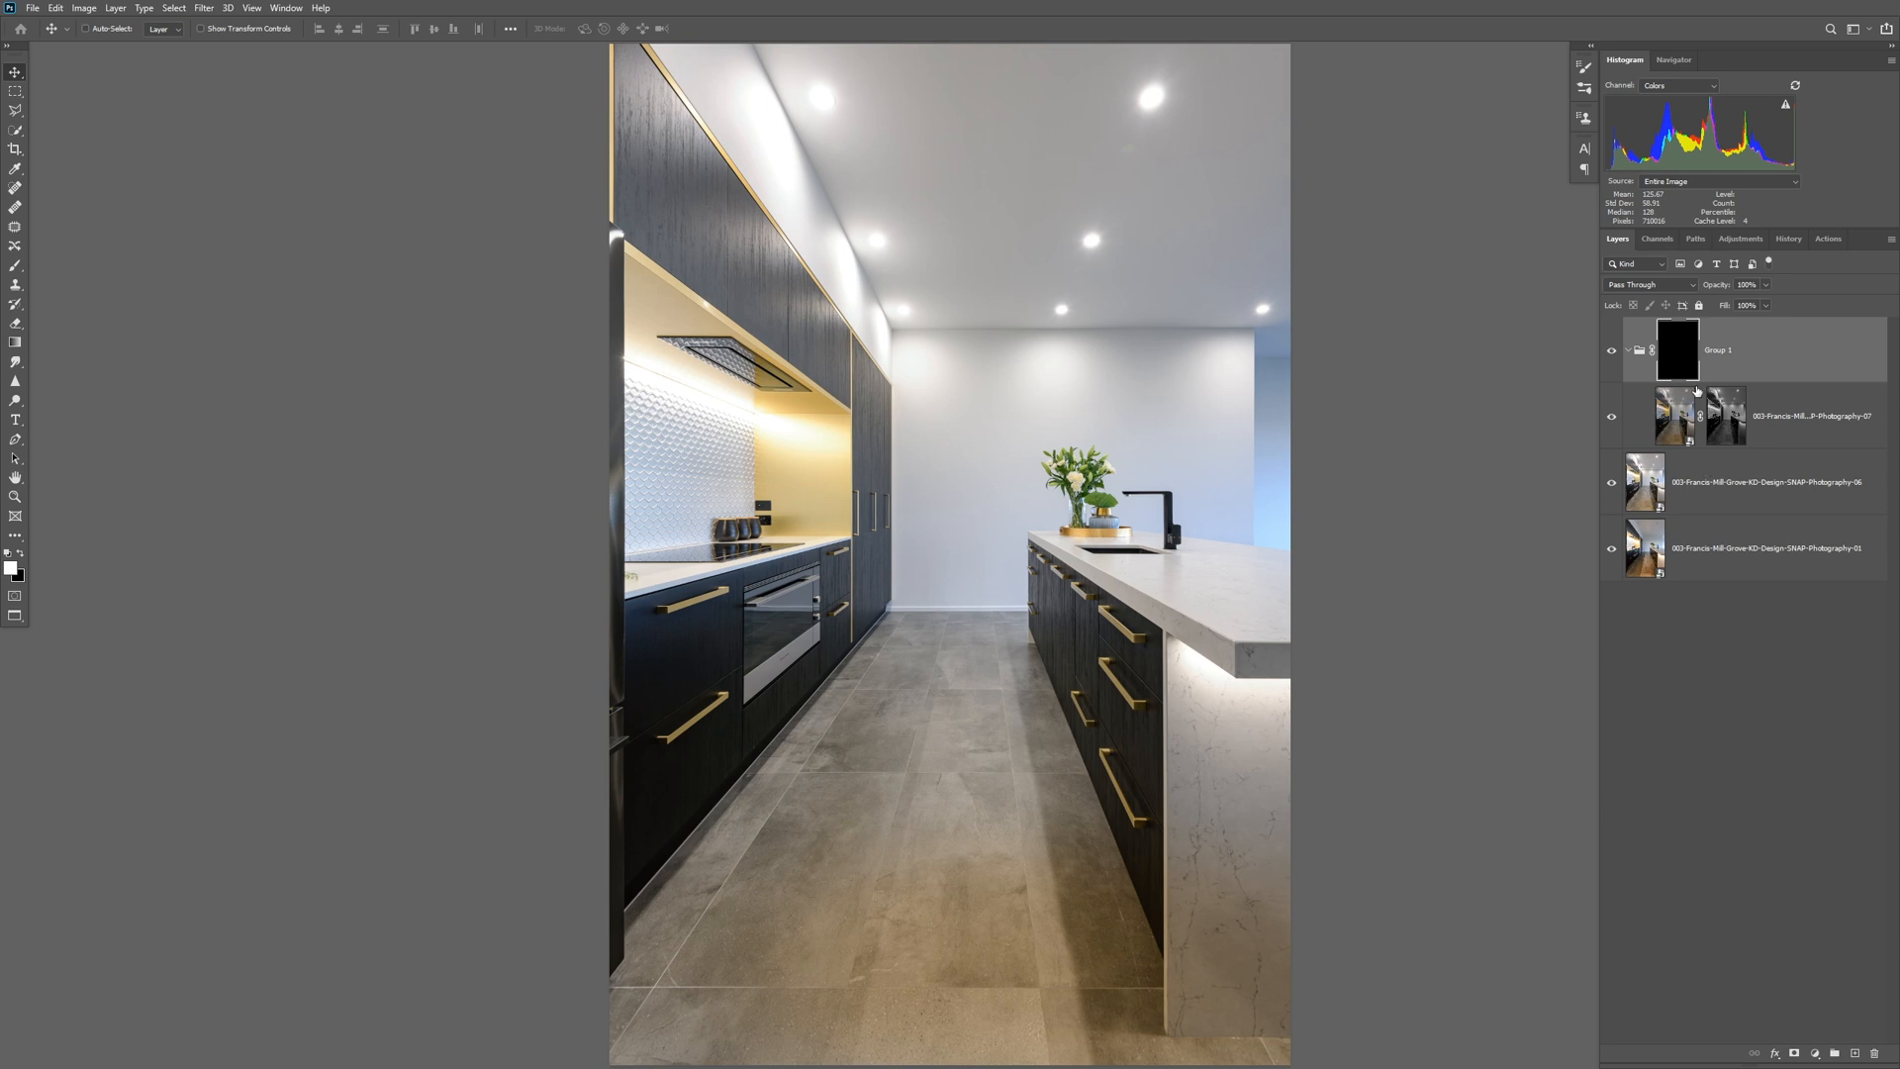
left_click(15, 266)
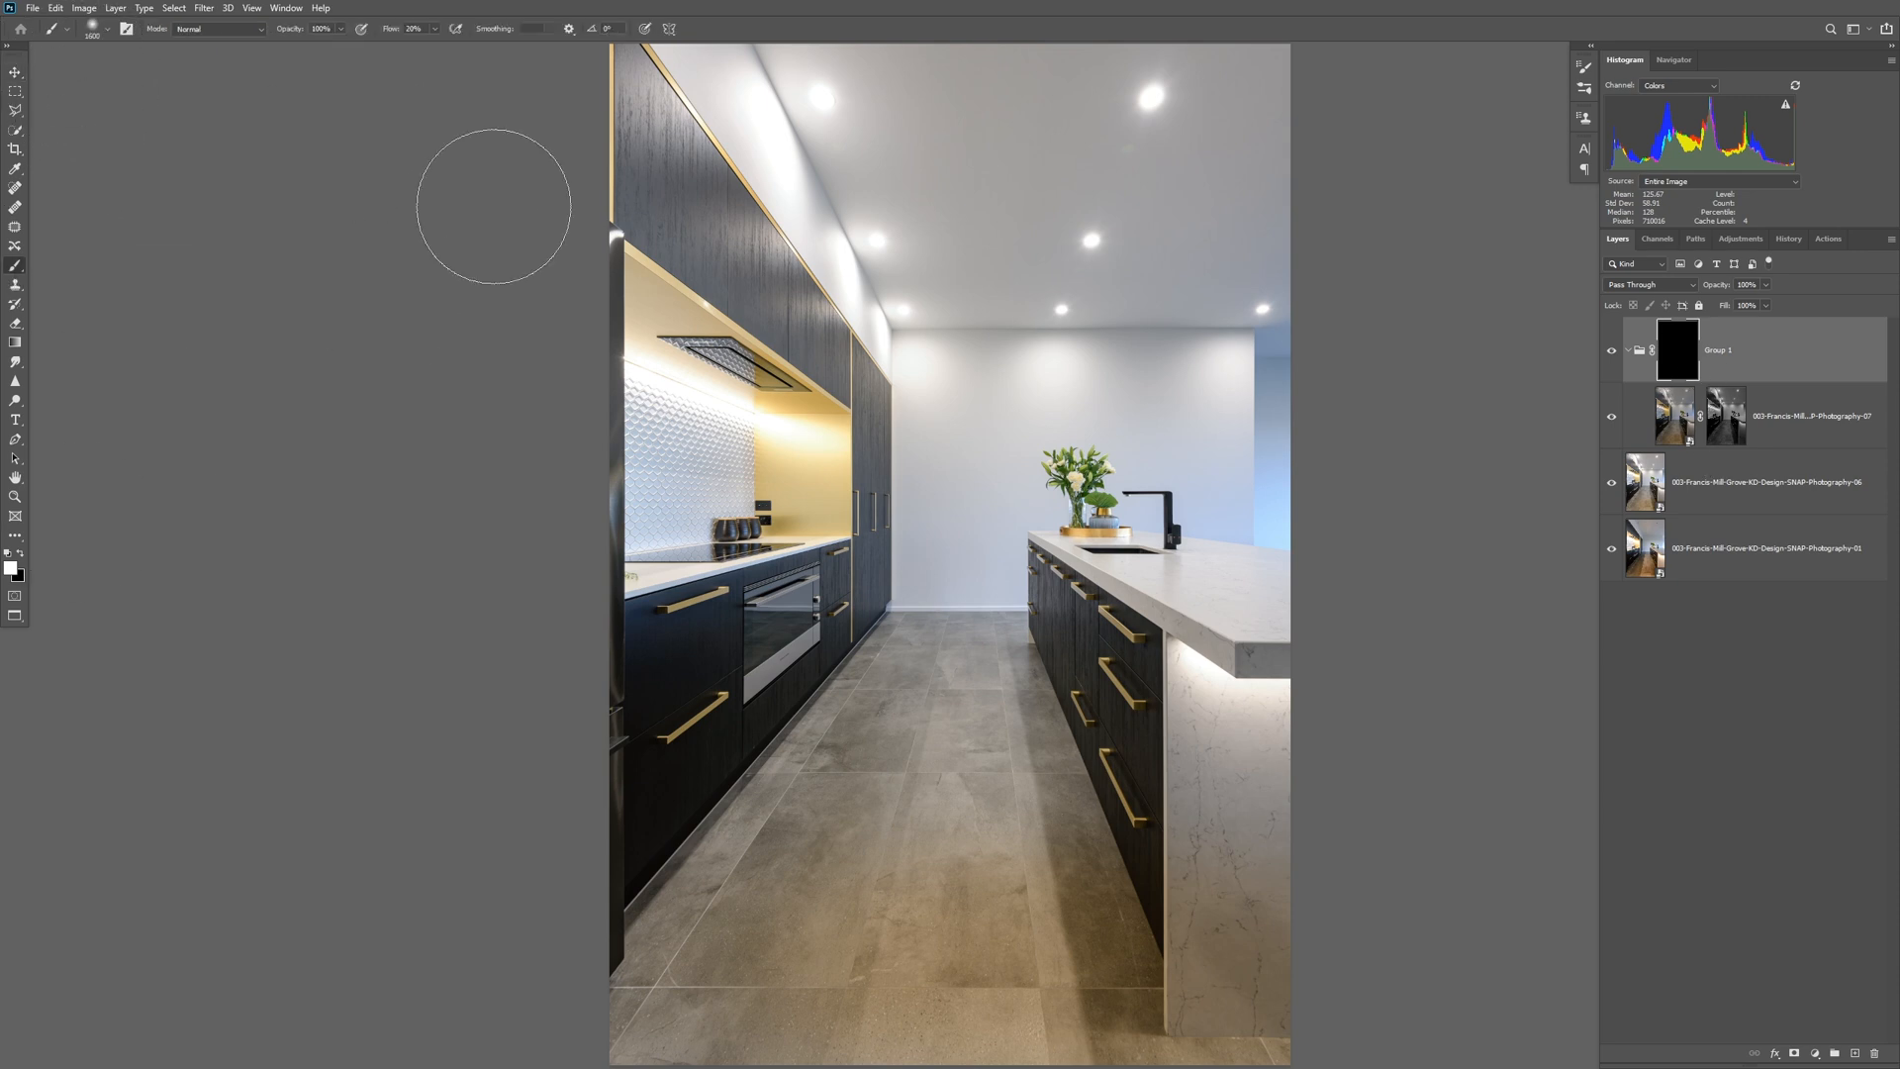
mouse_move(768, 107)
left_mouse_down()
mouse_move(830, 112)
mouse_move(764, 105)
mouse_move(854, 190)
mouse_move(823, 163)
mouse_move(908, 311)
mouse_move(1055, 326)
mouse_move(1063, 279)
mouse_move(1221, 340)
mouse_move(1234, 323)
mouse_move(1154, 85)
mouse_move(1081, 292)
mouse_move(1152, 105)
mouse_move(776, 93)
mouse_move(870, 233)
mouse_move(893, 312)
left_mouse_up()
key("bracketleft")
key("bracketleft")
key("bracketleft")
key("bracketleft")
key("bracketleft")
key("bracketleft")
key("bracketleft")
key("bracketleft")
mouse_move(726, 387)
left_mouse_down()
mouse_move(618, 362)
mouse_move(827, 434)
mouse_move(776, 434)
mouse_move(611, 336)
mouse_move(607, 257)
mouse_move(721, 309)
mouse_move(631, 267)
left_mouse_up()
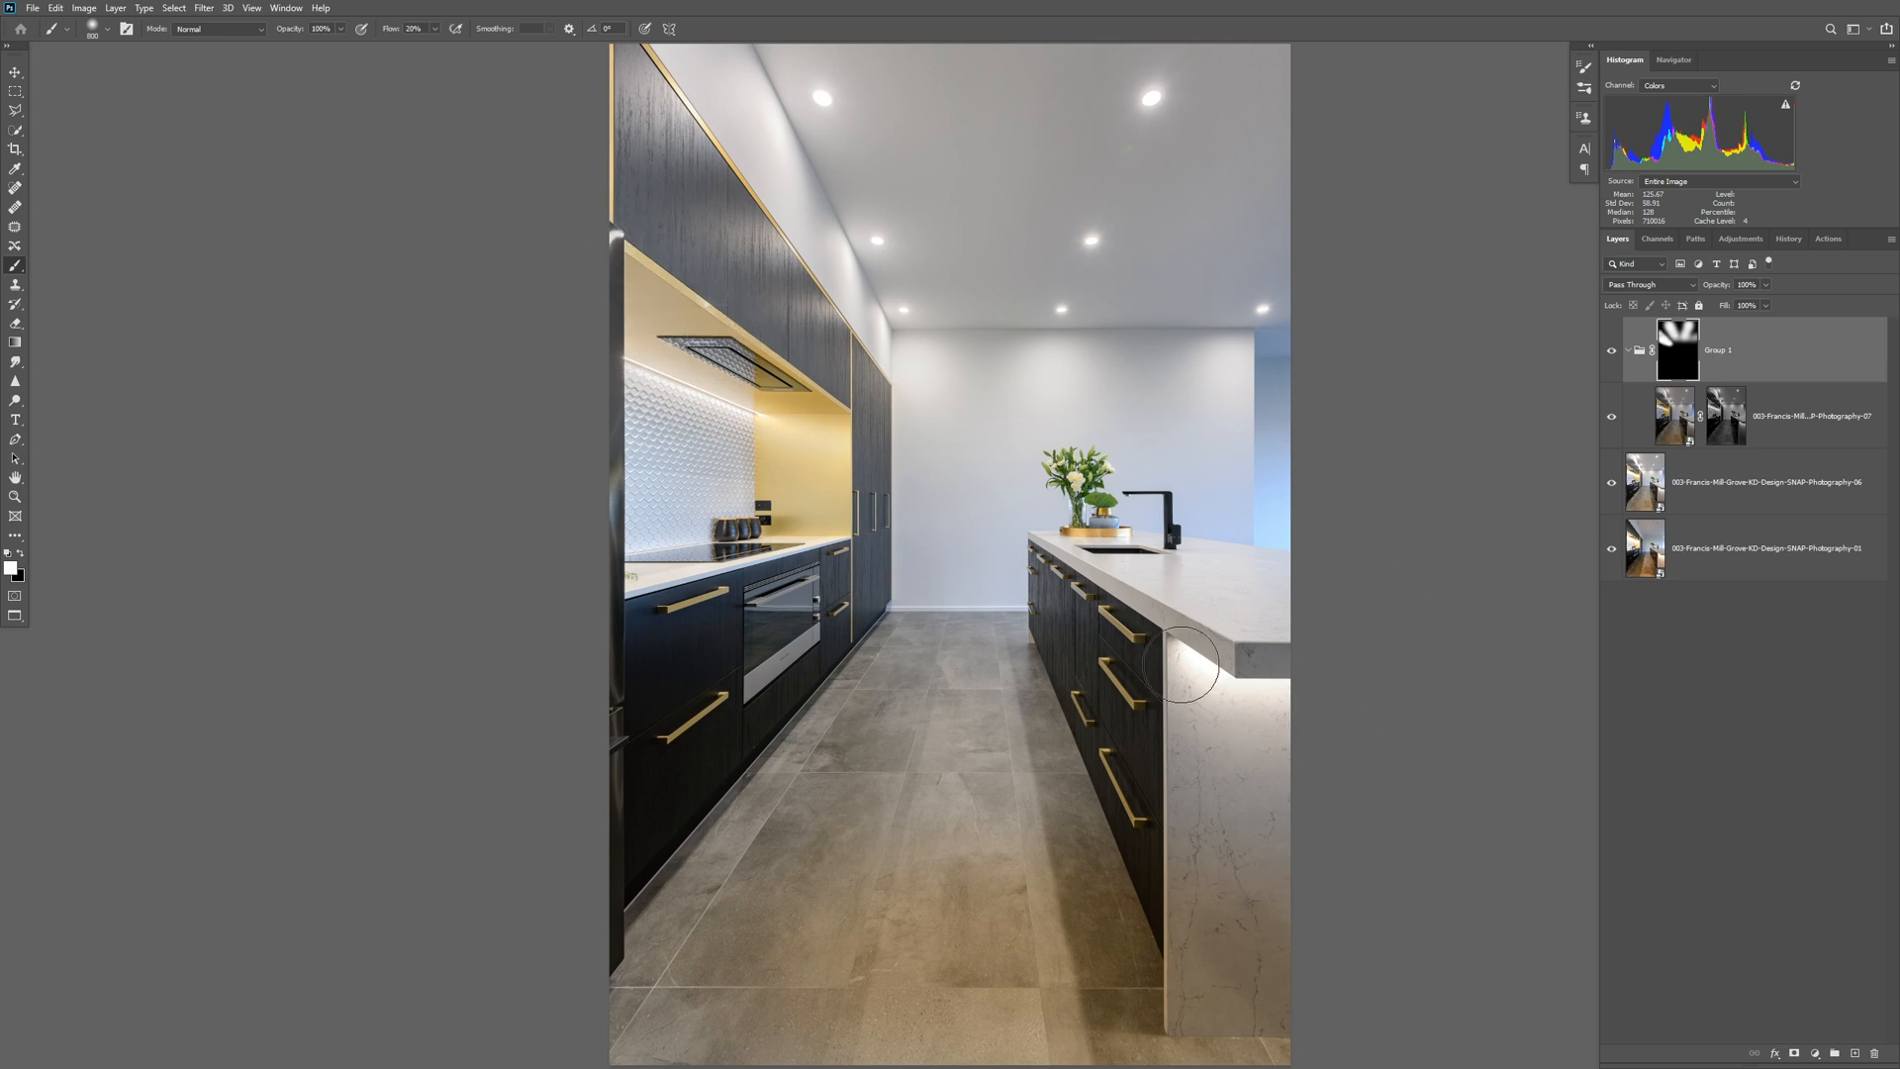
mouse_move(1214, 692)
left_mouse_down()
mouse_move(1189, 636)
mouse_move(1231, 699)
mouse_move(1252, 683)
mouse_move(1163, 658)
mouse_move(1194, 742)
mouse_move(1226, 661)
left_mouse_up()
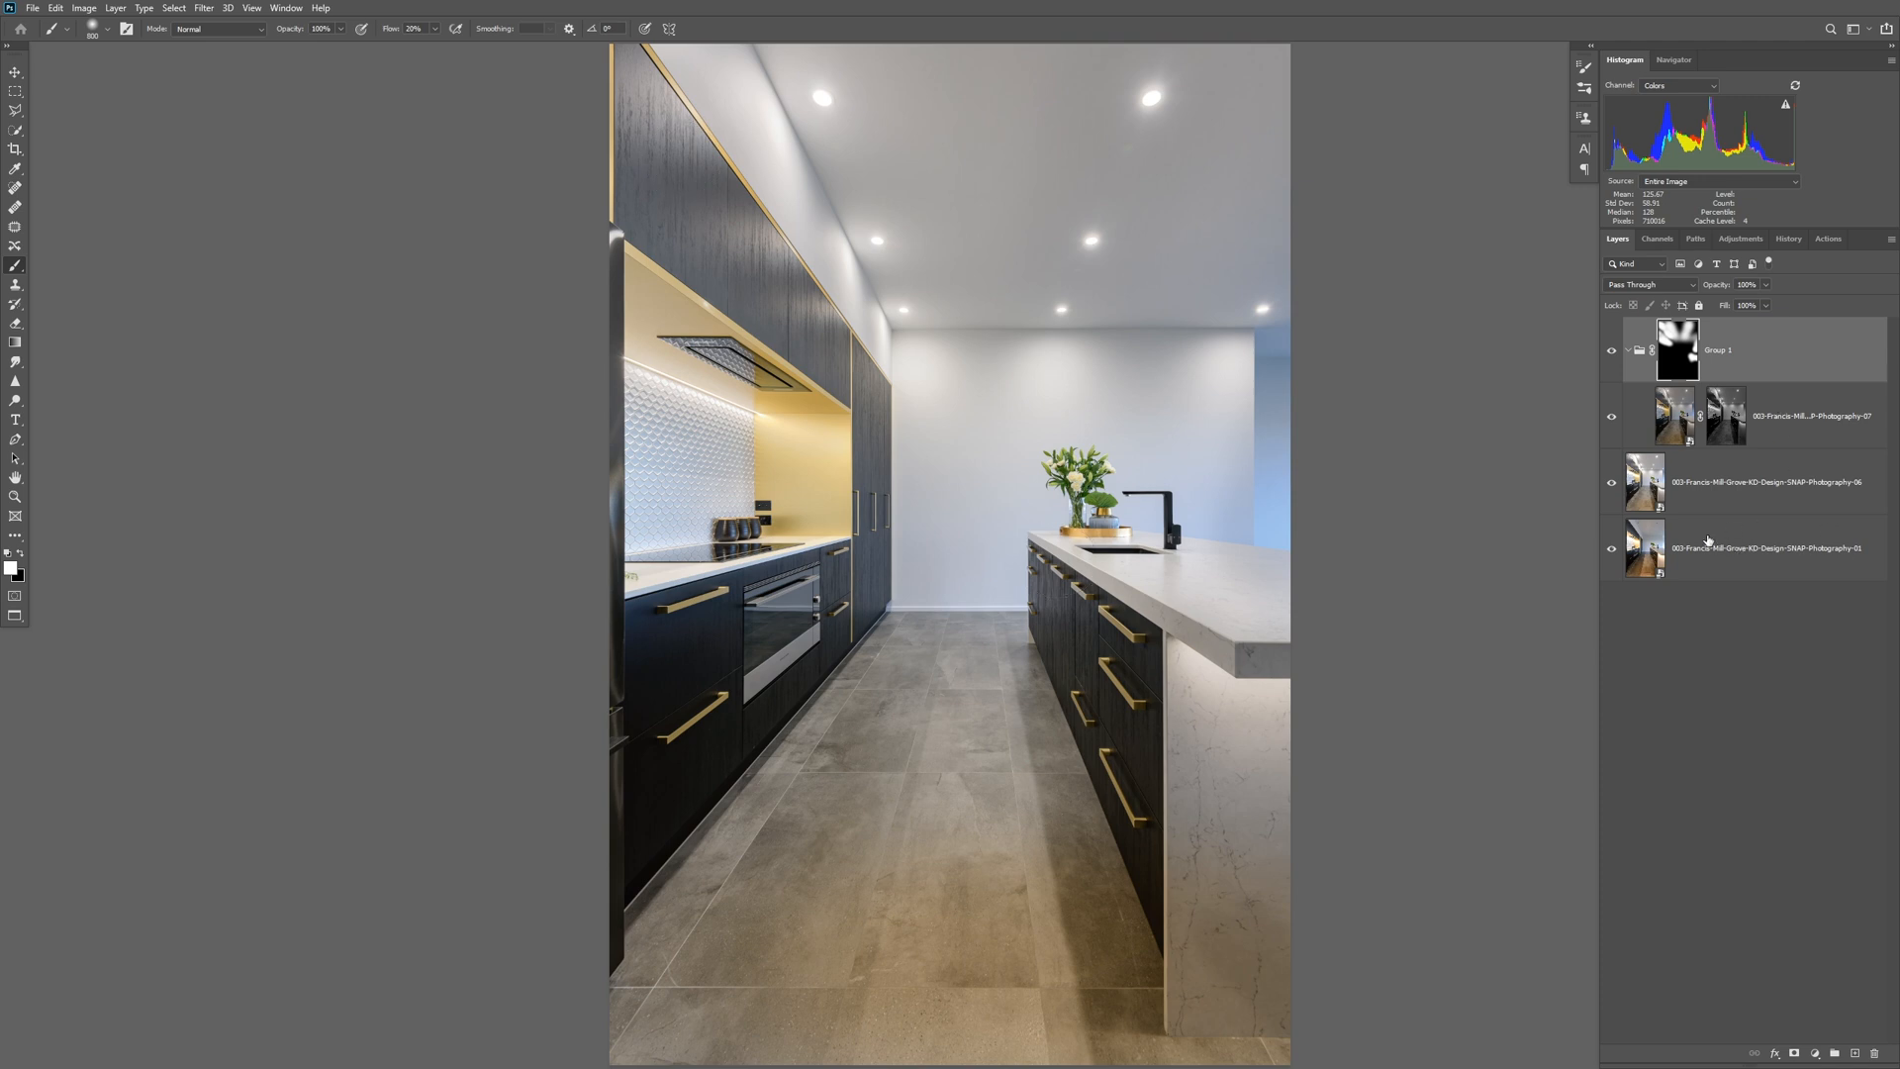
Move the 01 layer to the top of the layer stack and compare the photo with it shown and hidden.
left_click_drag(1759, 550, 1826, 323)
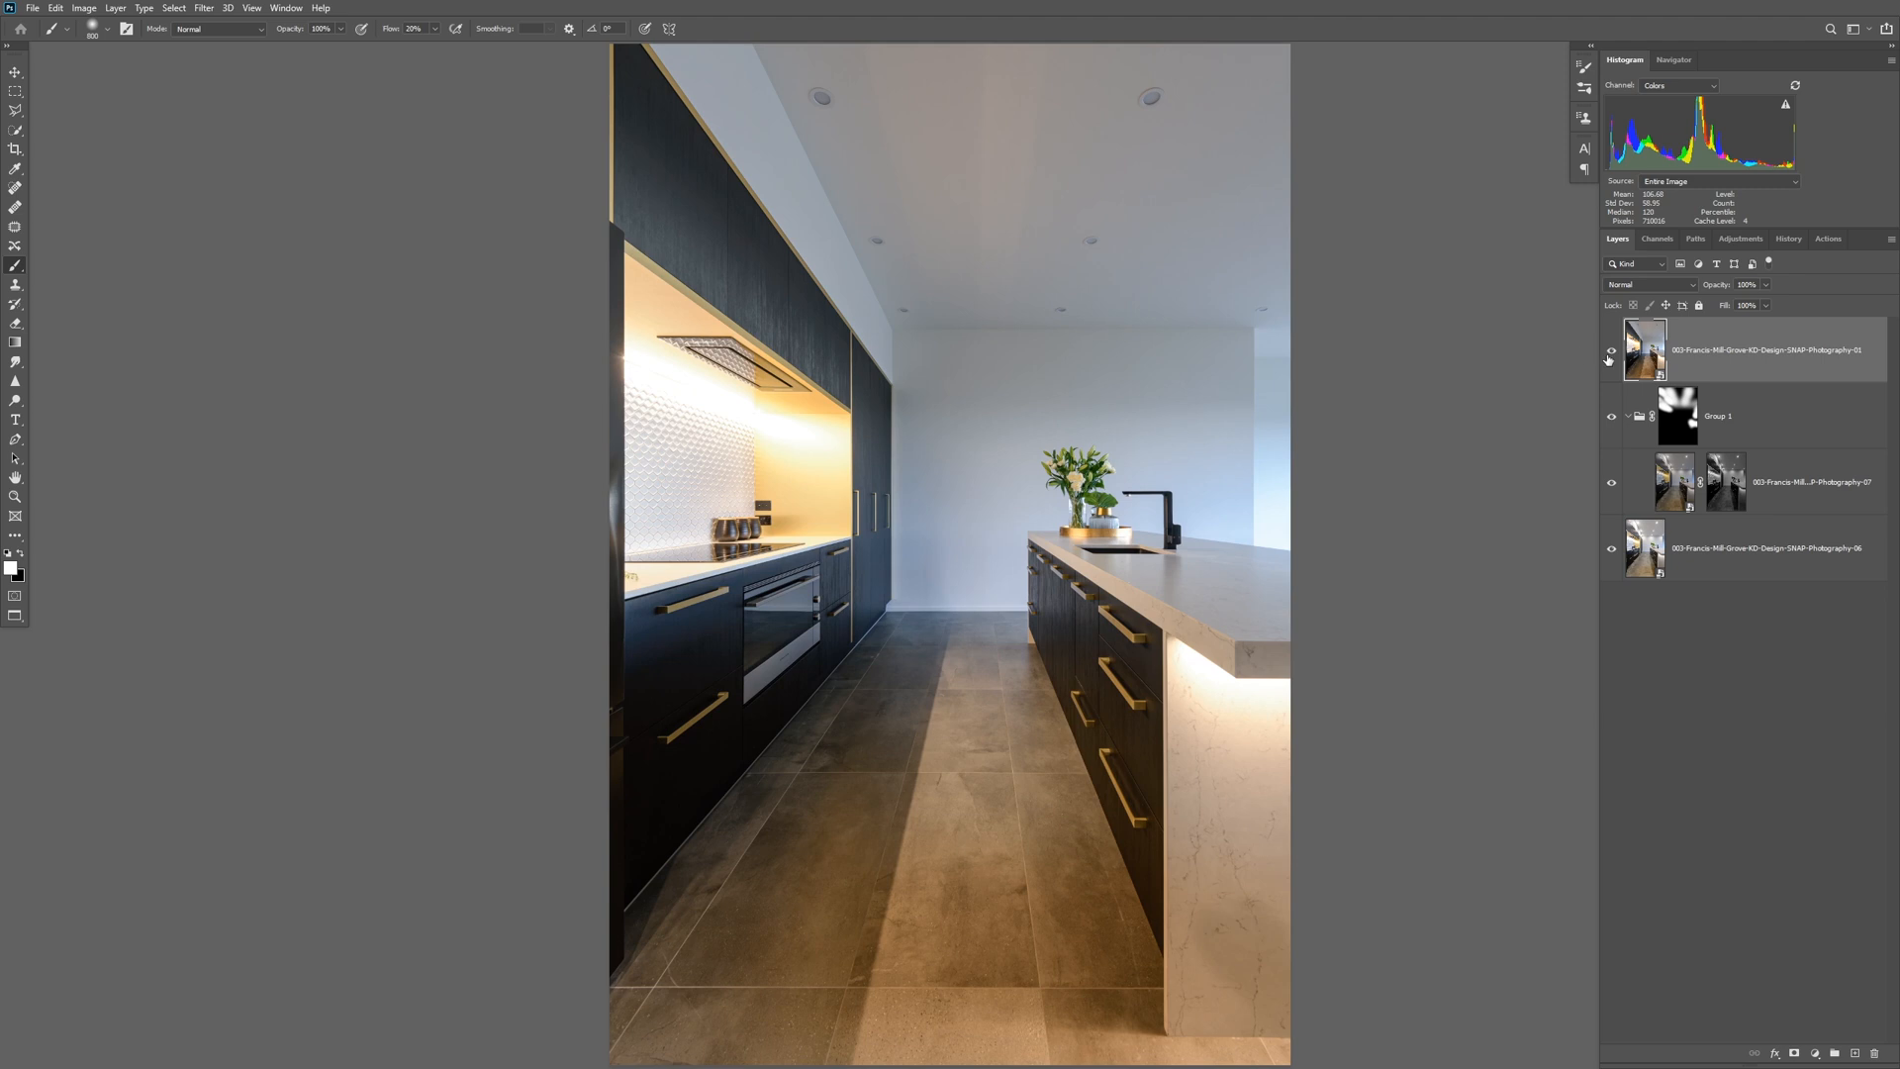
left_click(1611, 354)
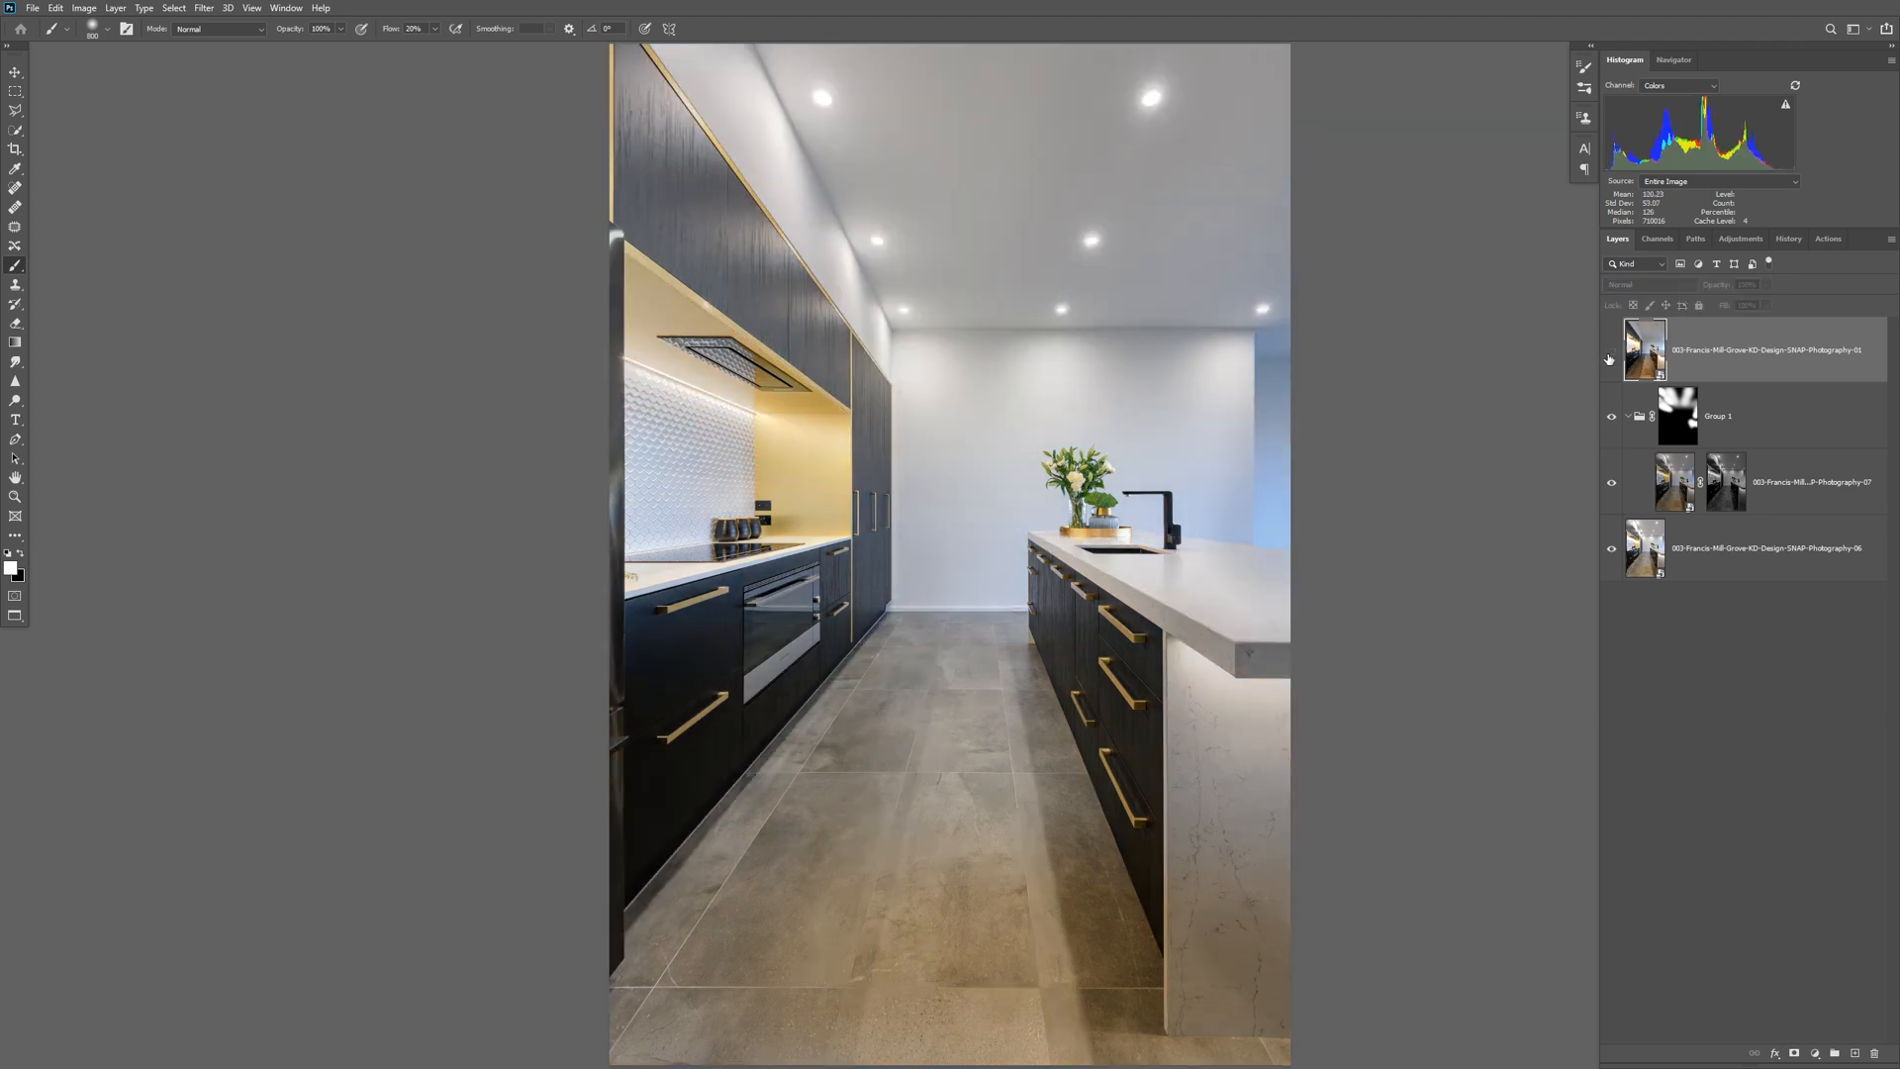
left_click(1612, 351)
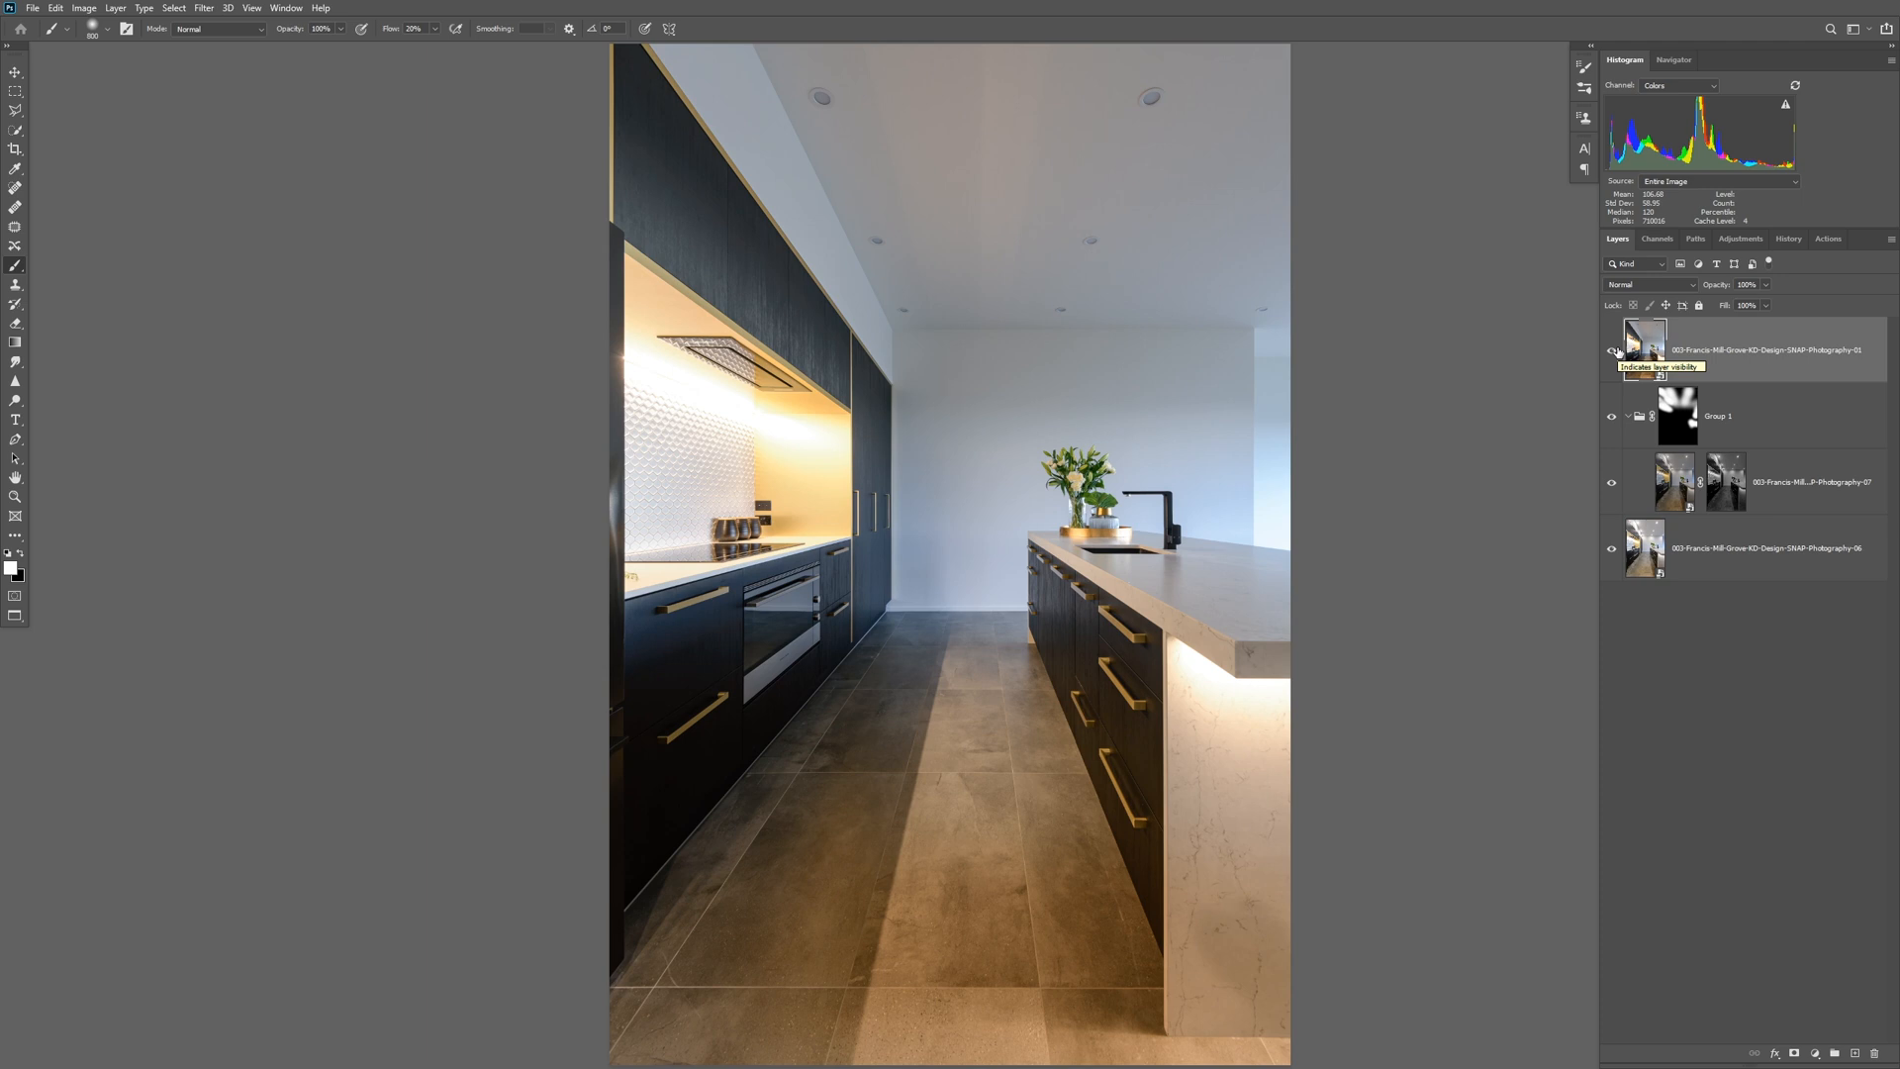
left_click(1613, 351)
left_click(1612, 352)
left_click(1612, 353)
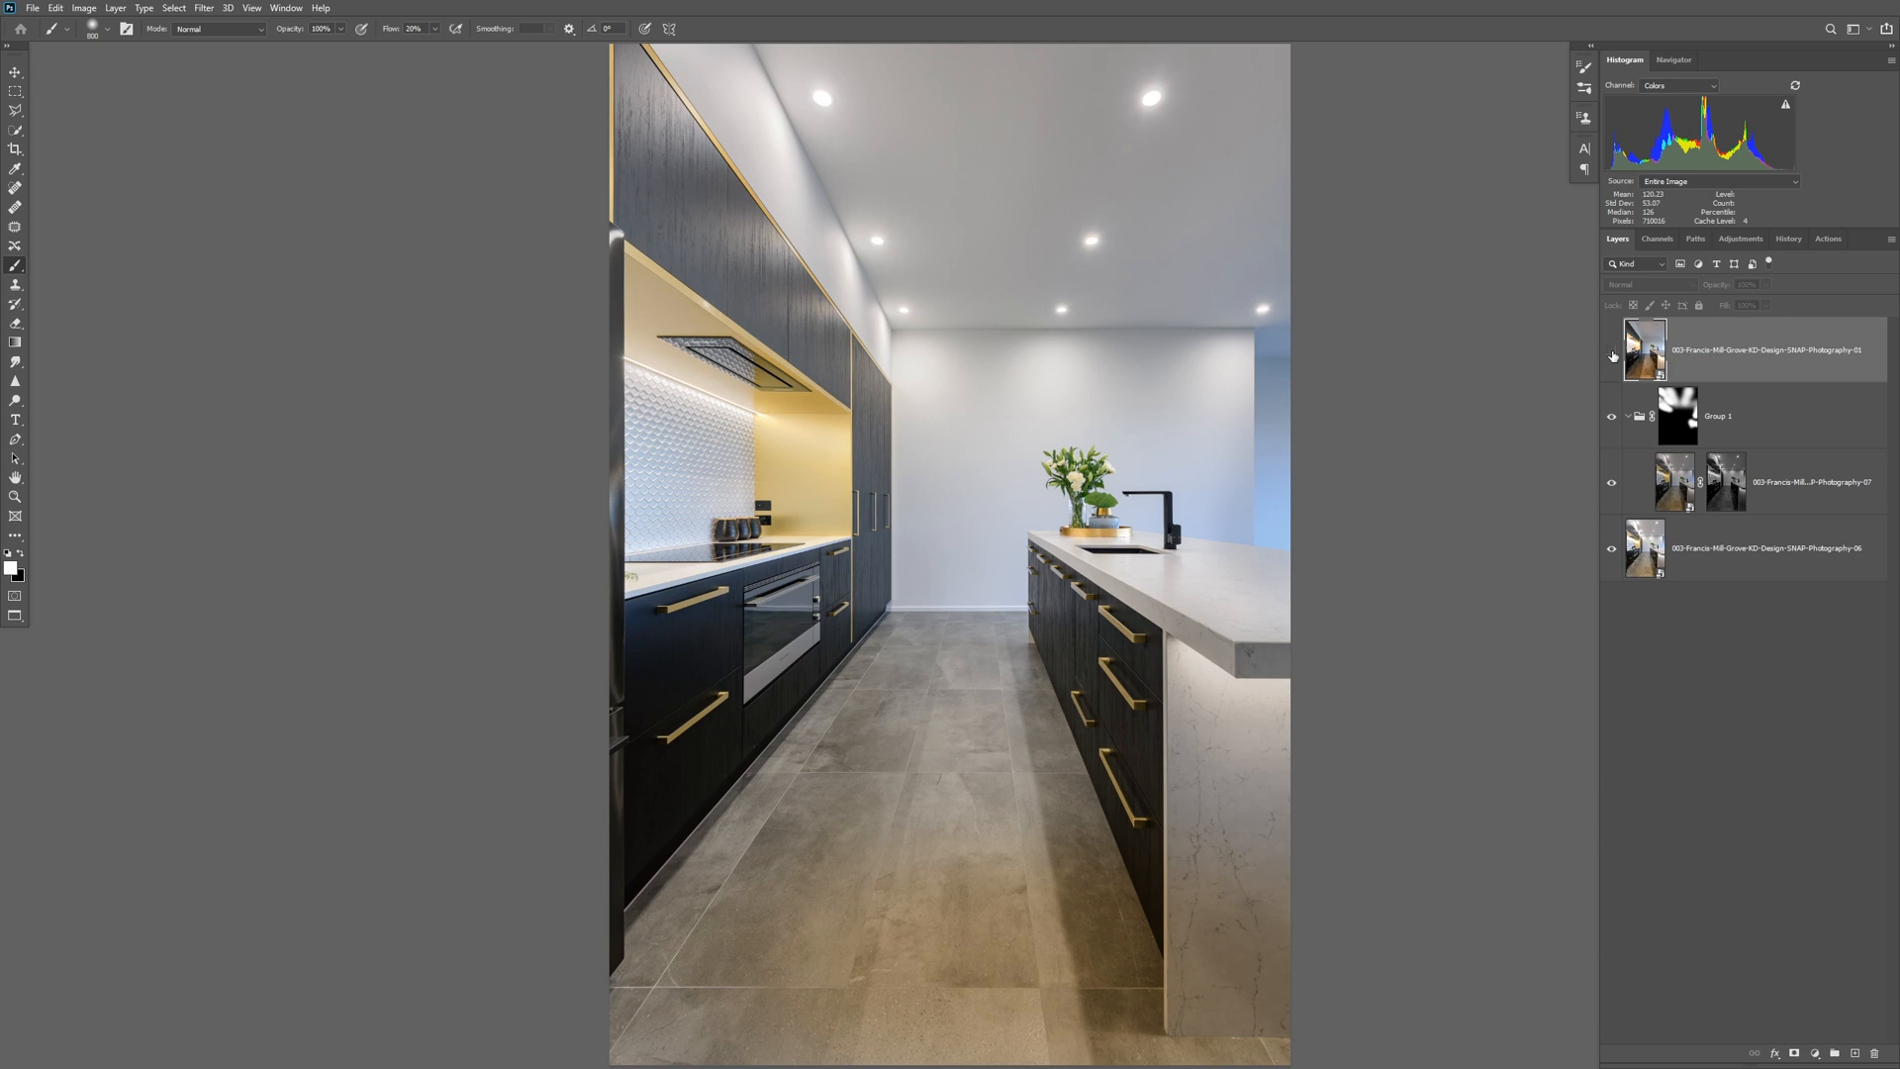
left_click(1612, 352)
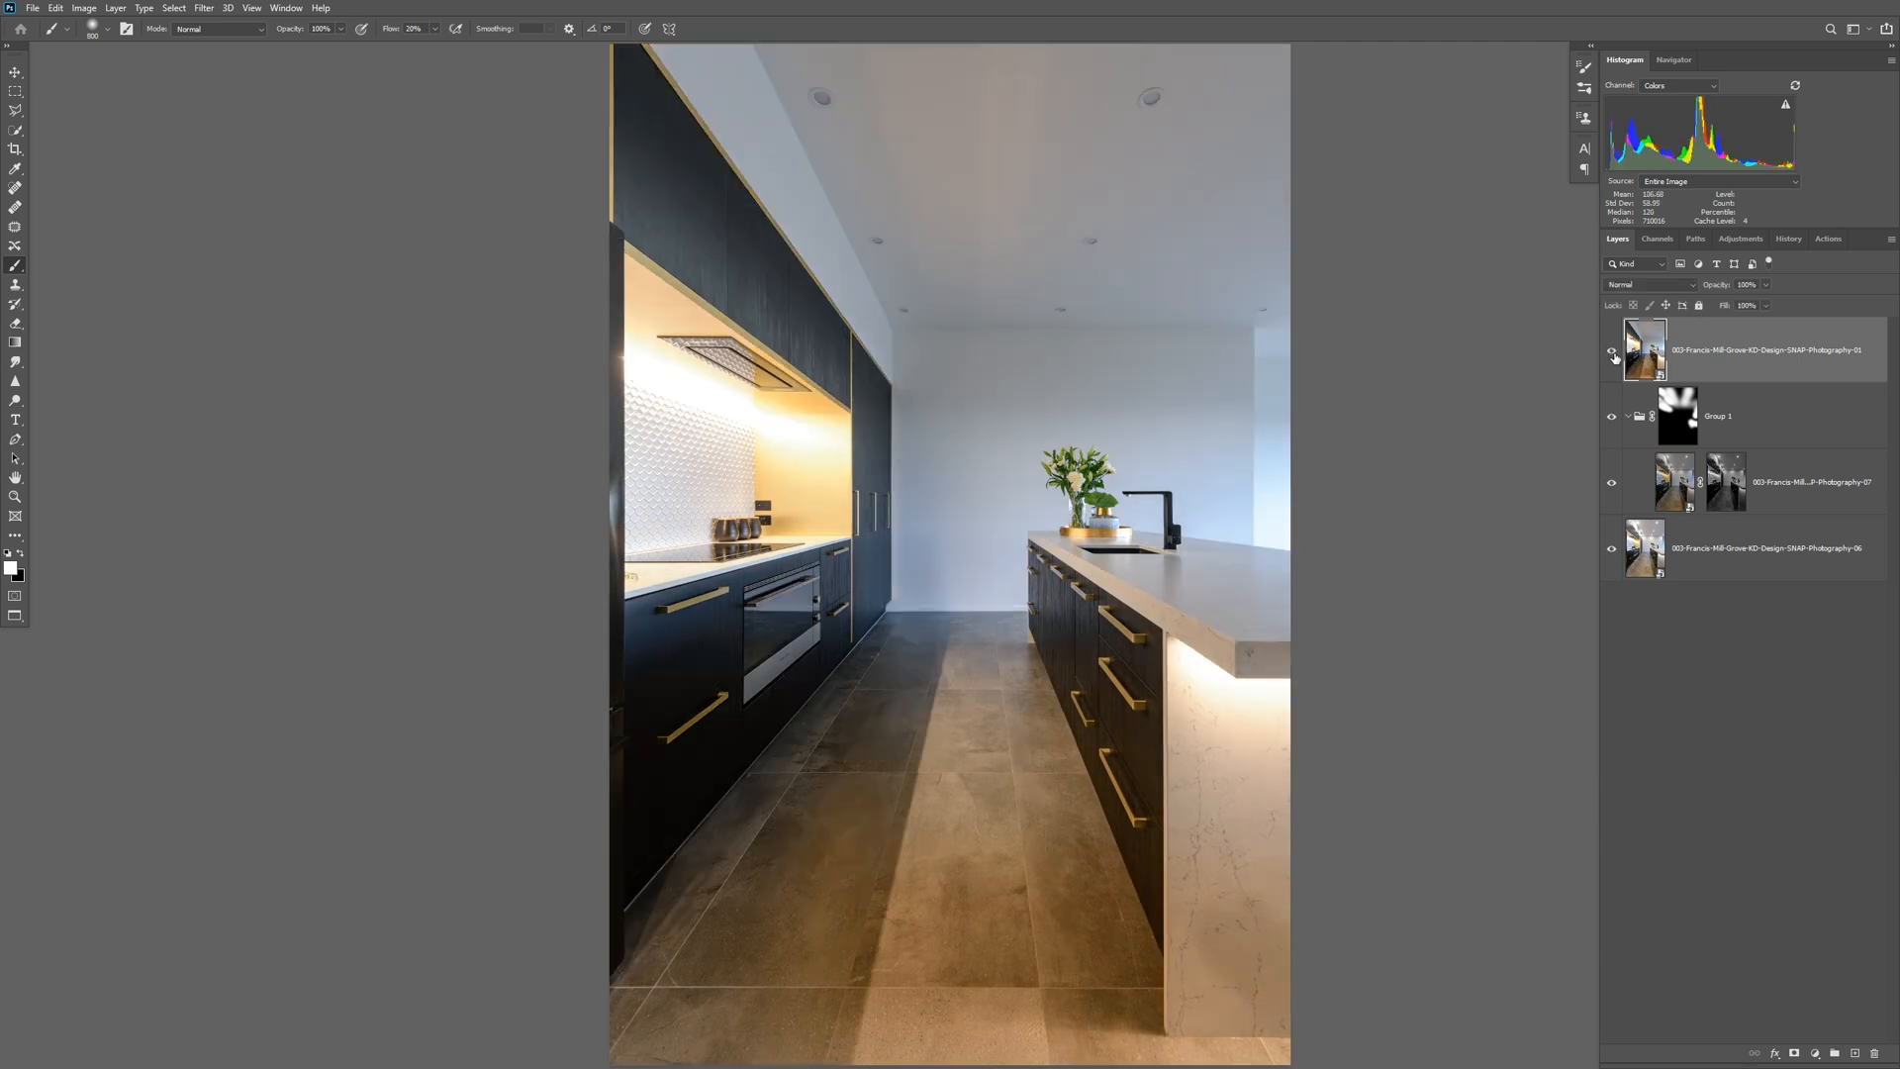
Set the 01 layer's blend mode to Luminosity, checking it against the hidden layer and against Normal mode.
left_click(1655, 287)
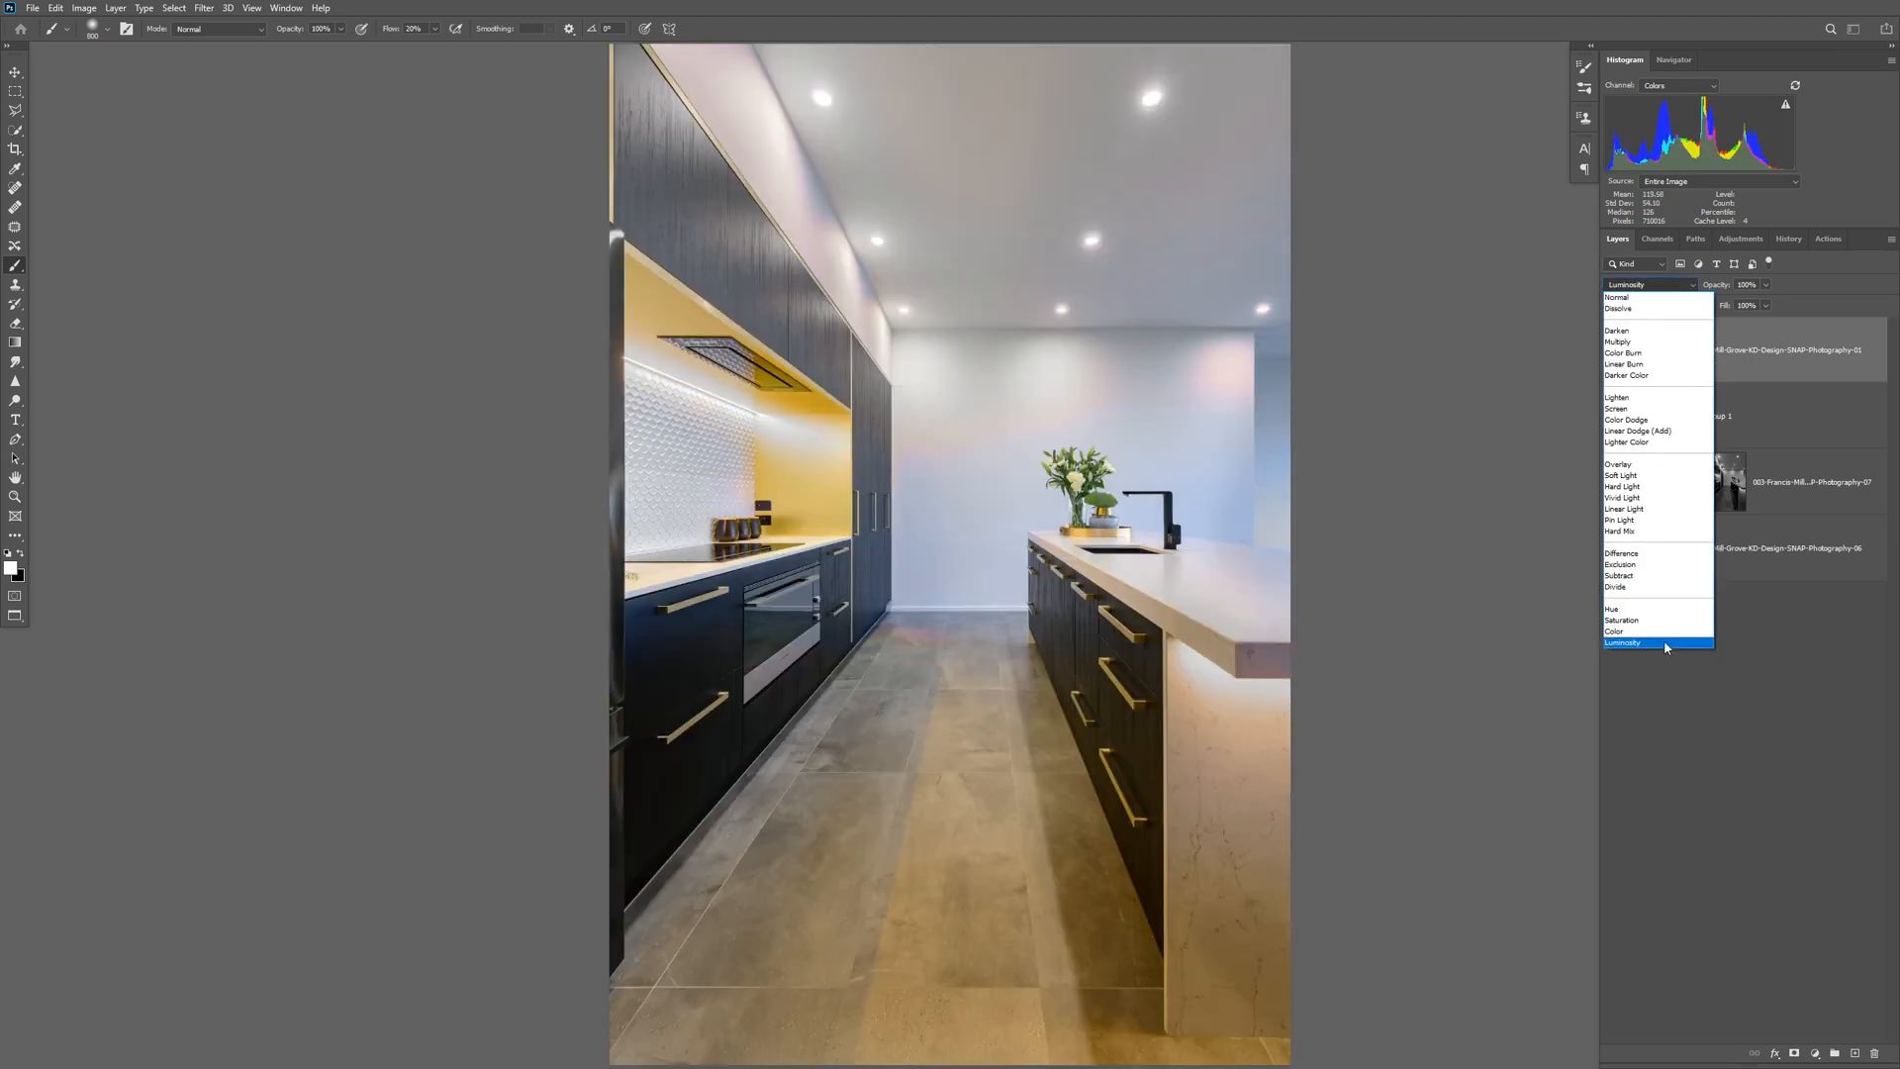
left_click(1654, 641)
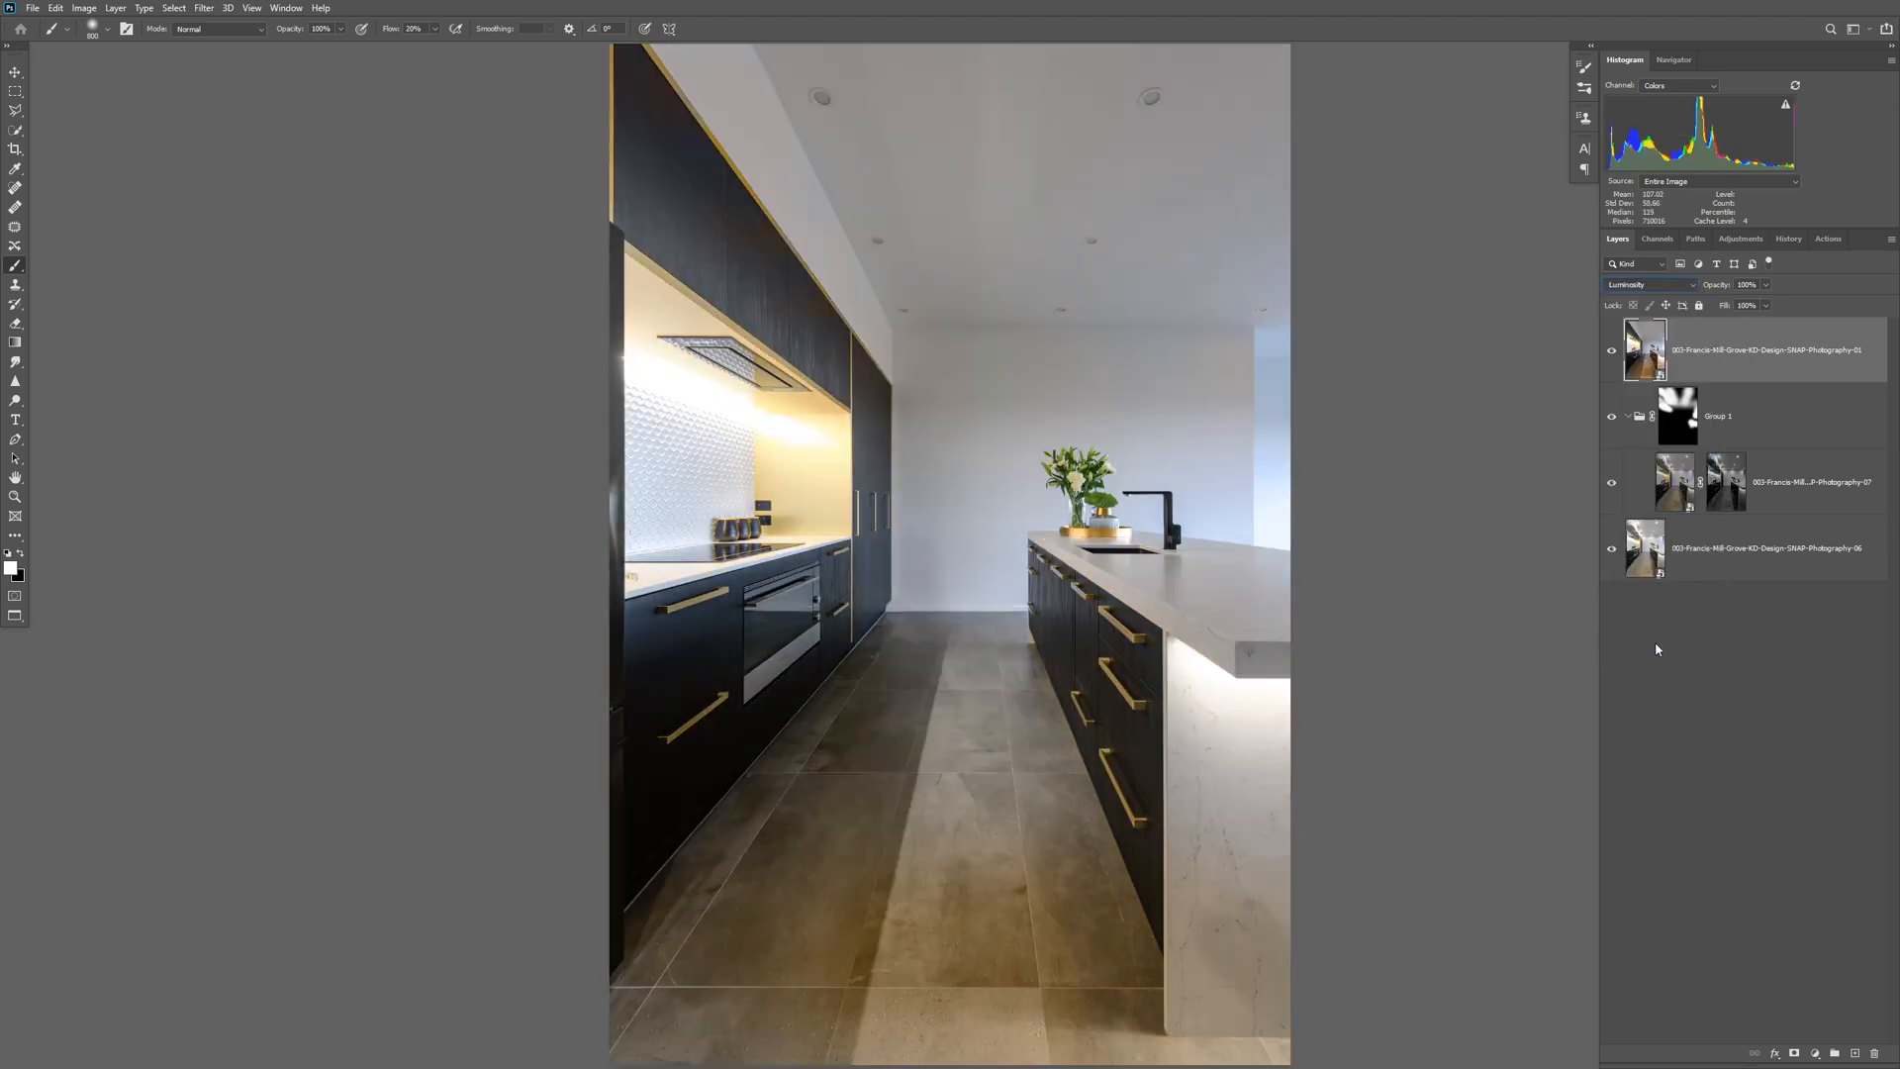
left_click(1612, 351)
left_click(1611, 352)
left_click(1662, 286)
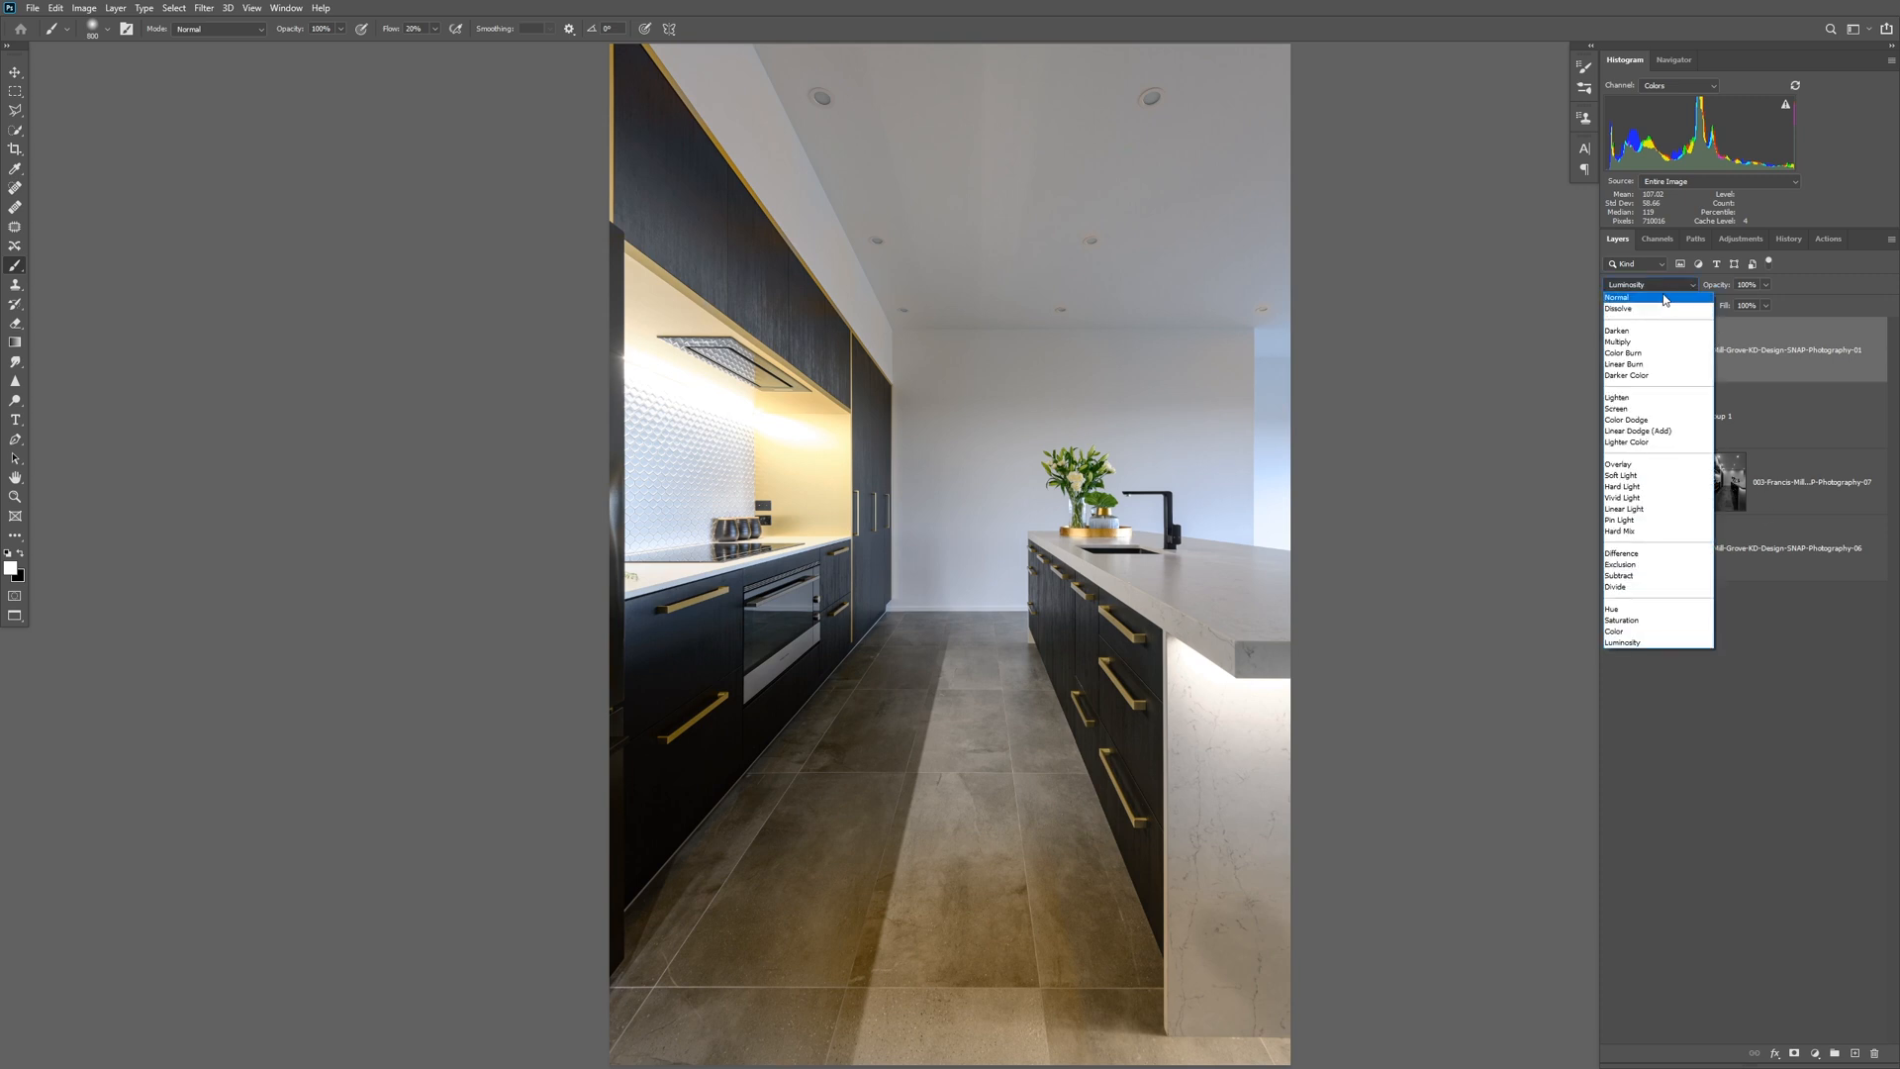
left_click(1663, 300)
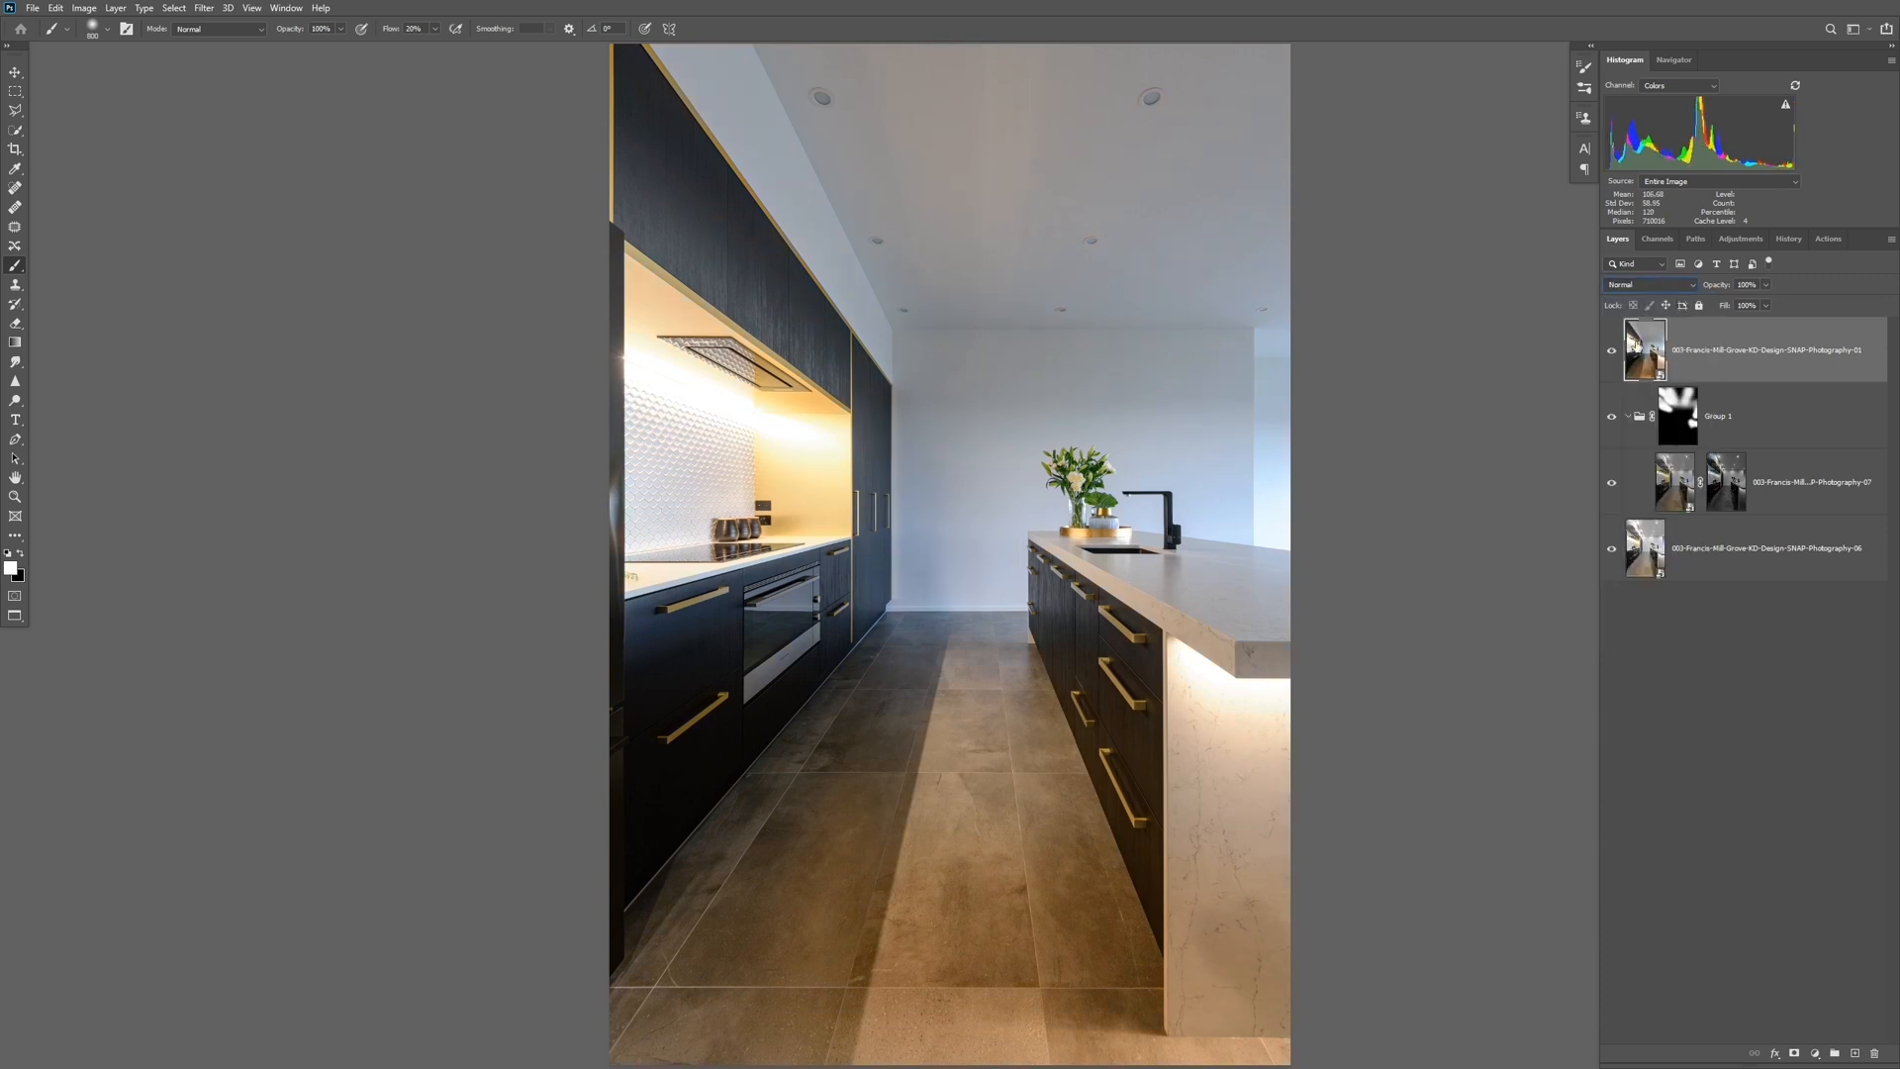
left_click(1646, 285)
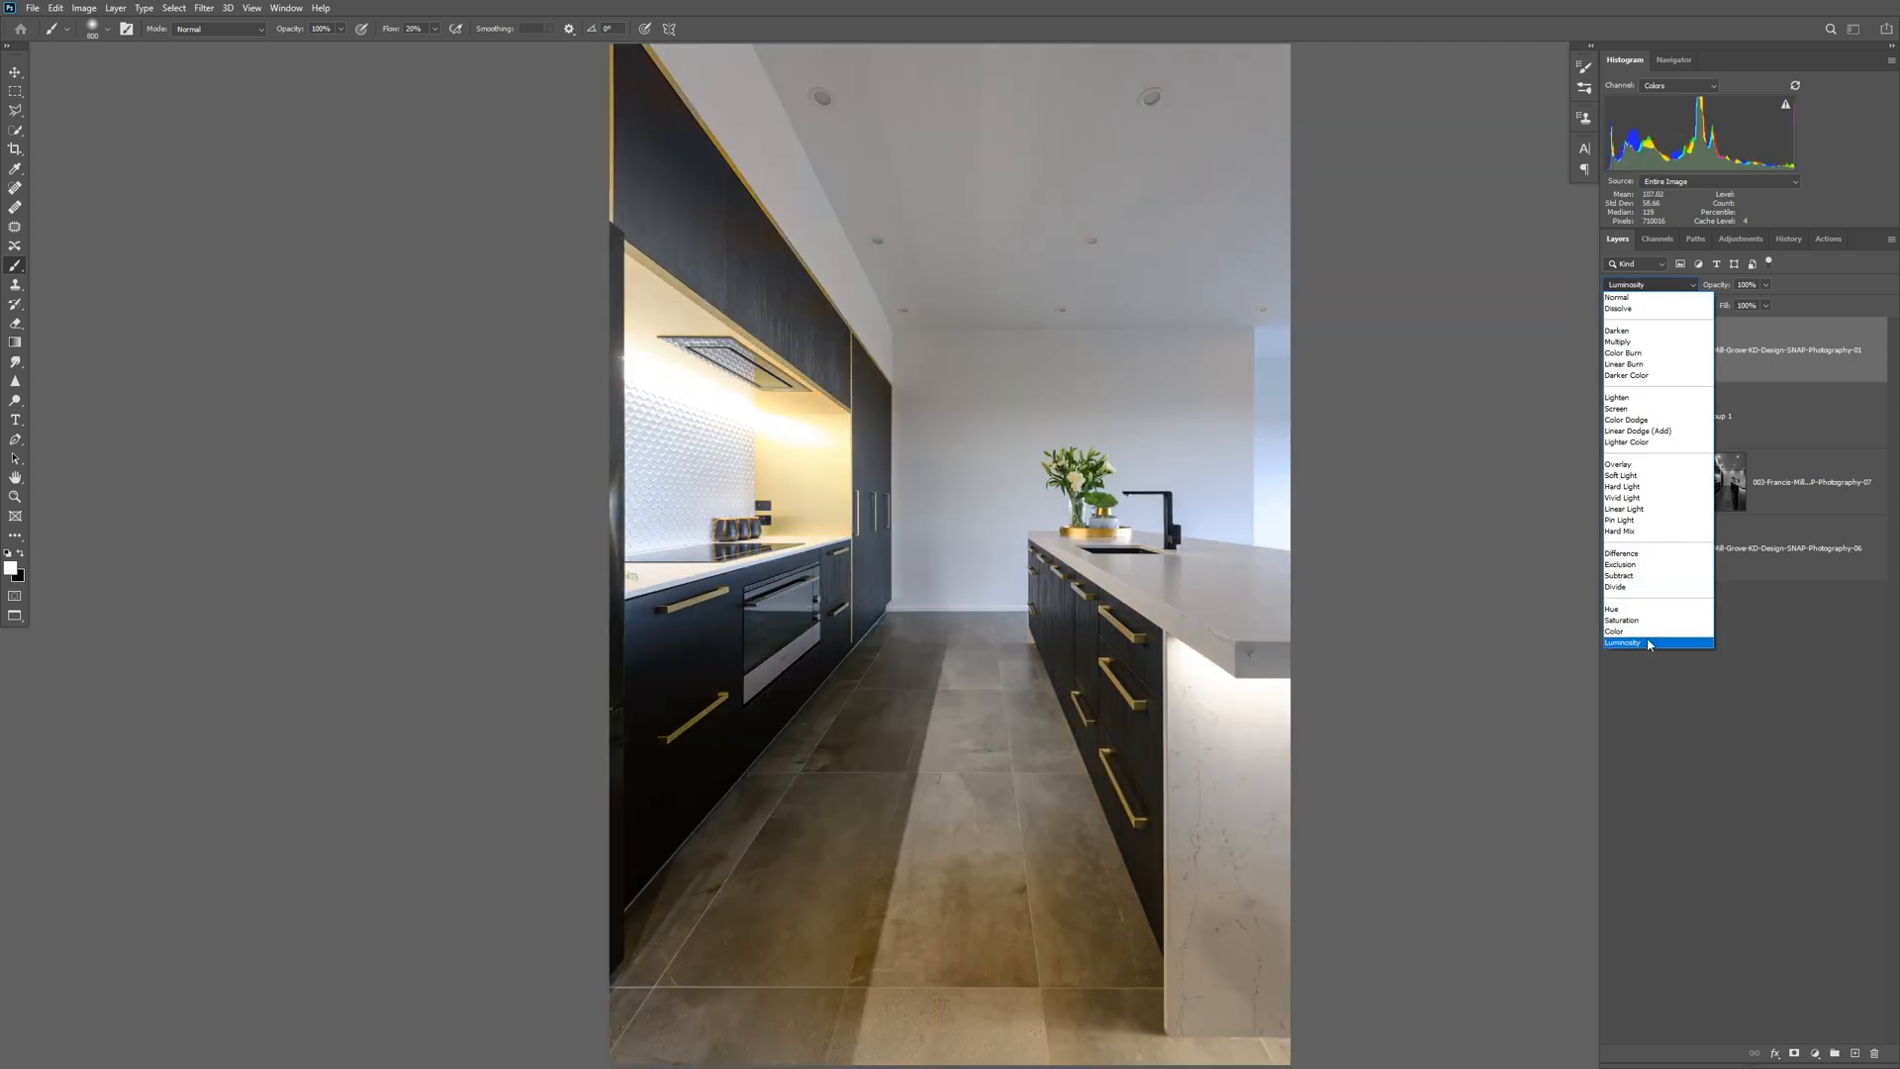
left_click(1650, 644)
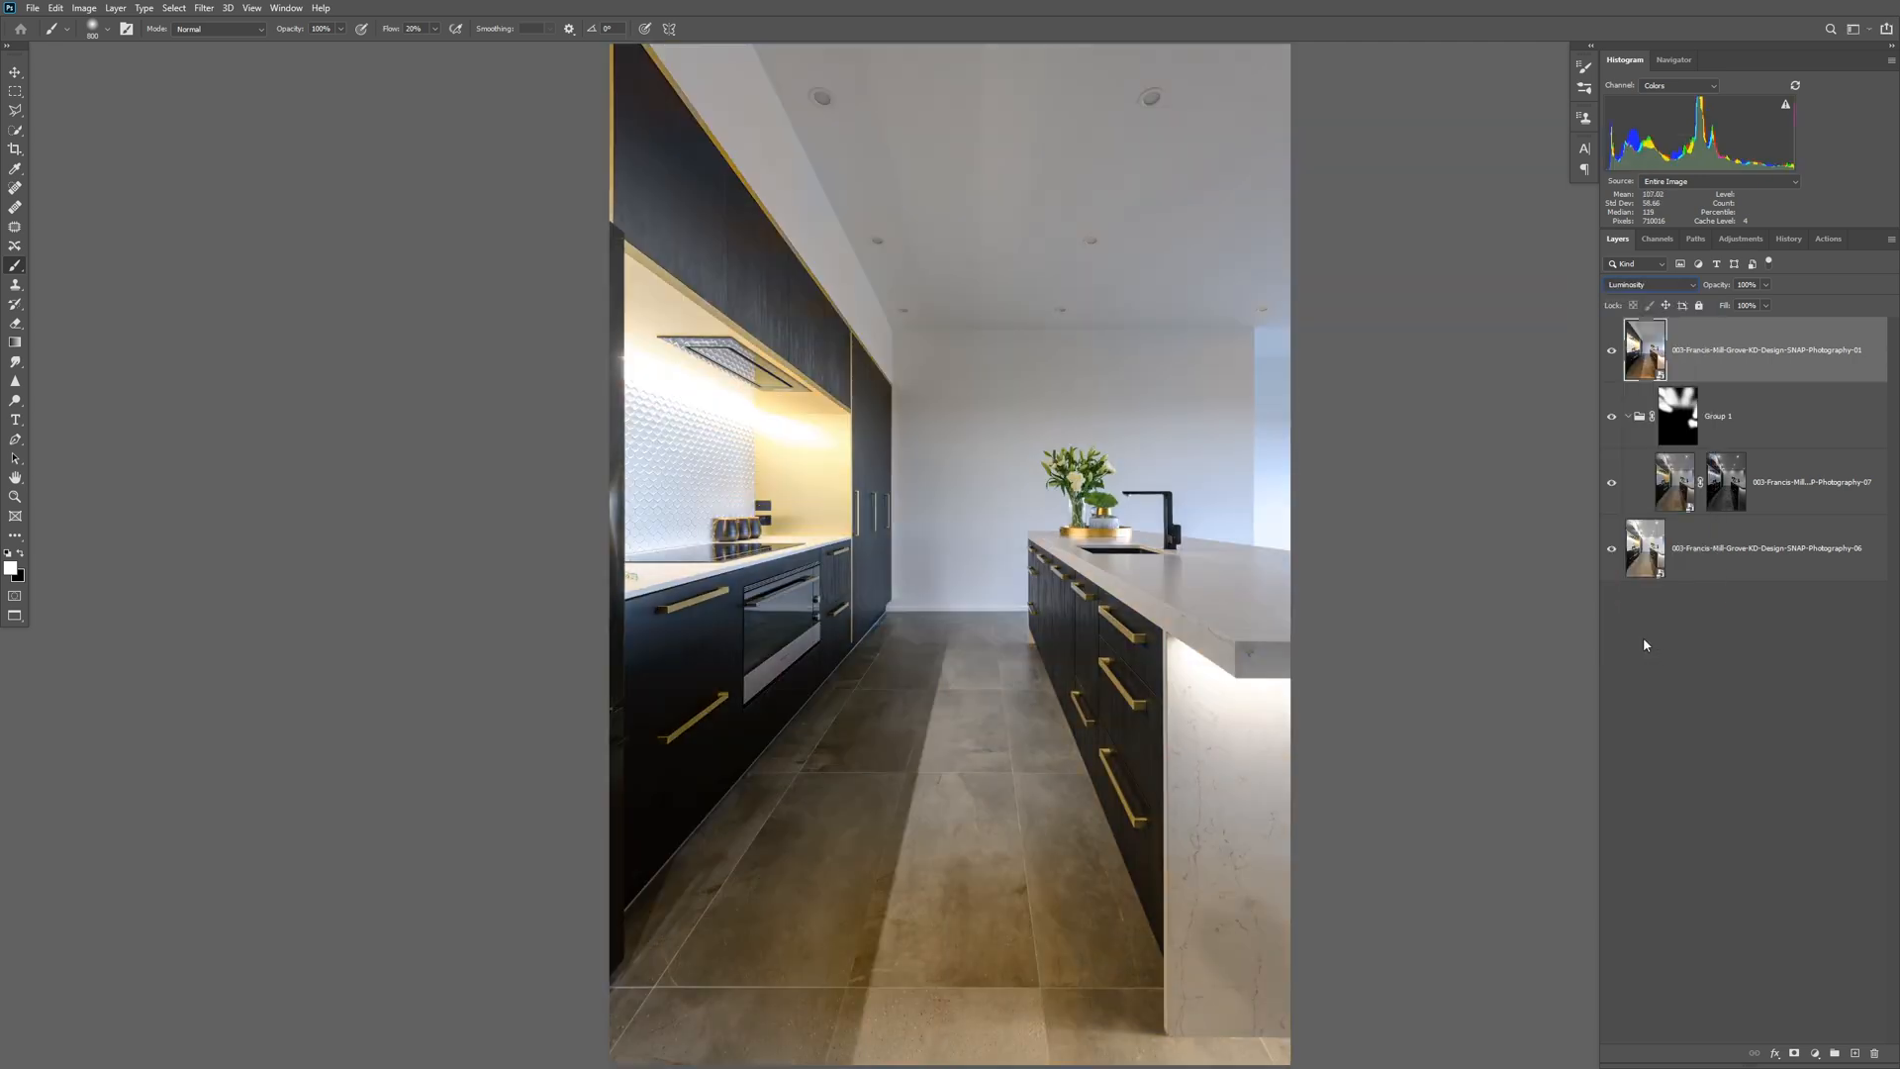
Compare the photo with and without the Luminosity-blended 01 layer.
left_click(1612, 352)
left_click(1613, 354)
left_click(1612, 353)
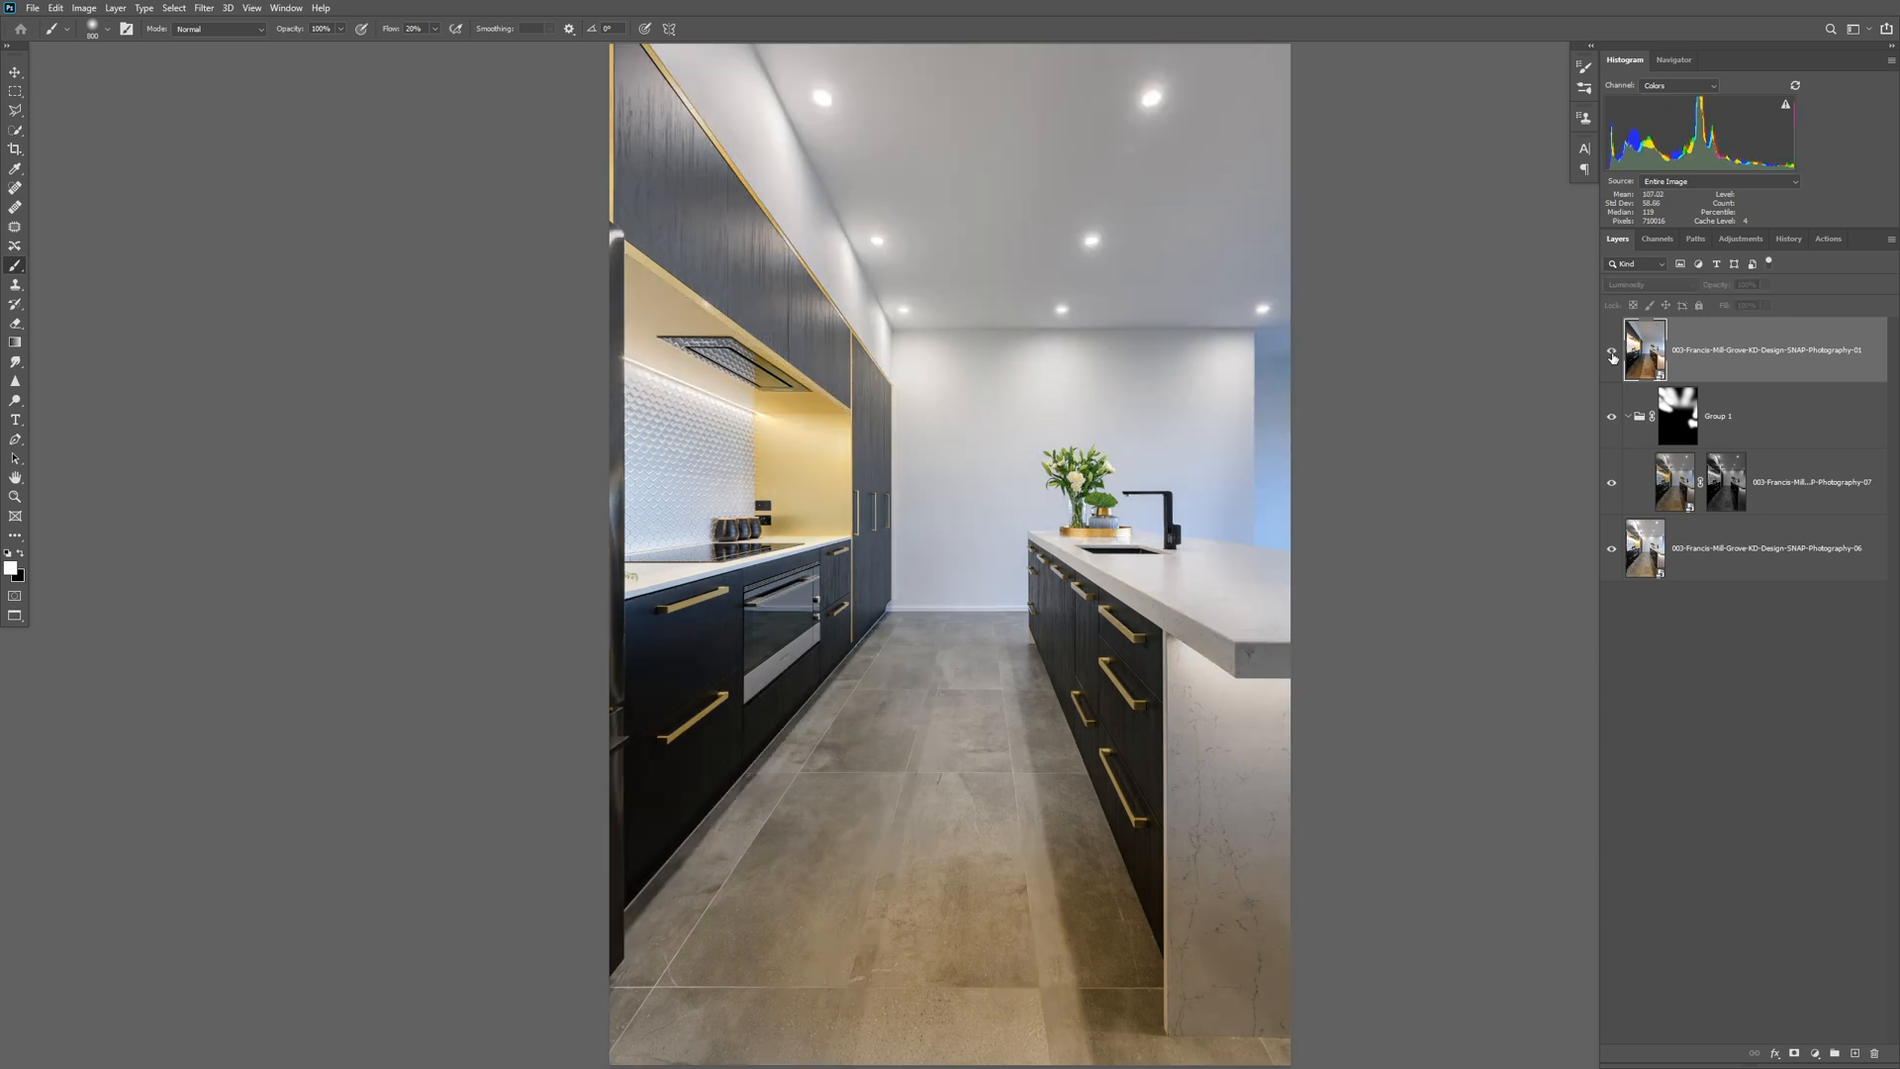
left_click(1612, 353)
left_click(1612, 354)
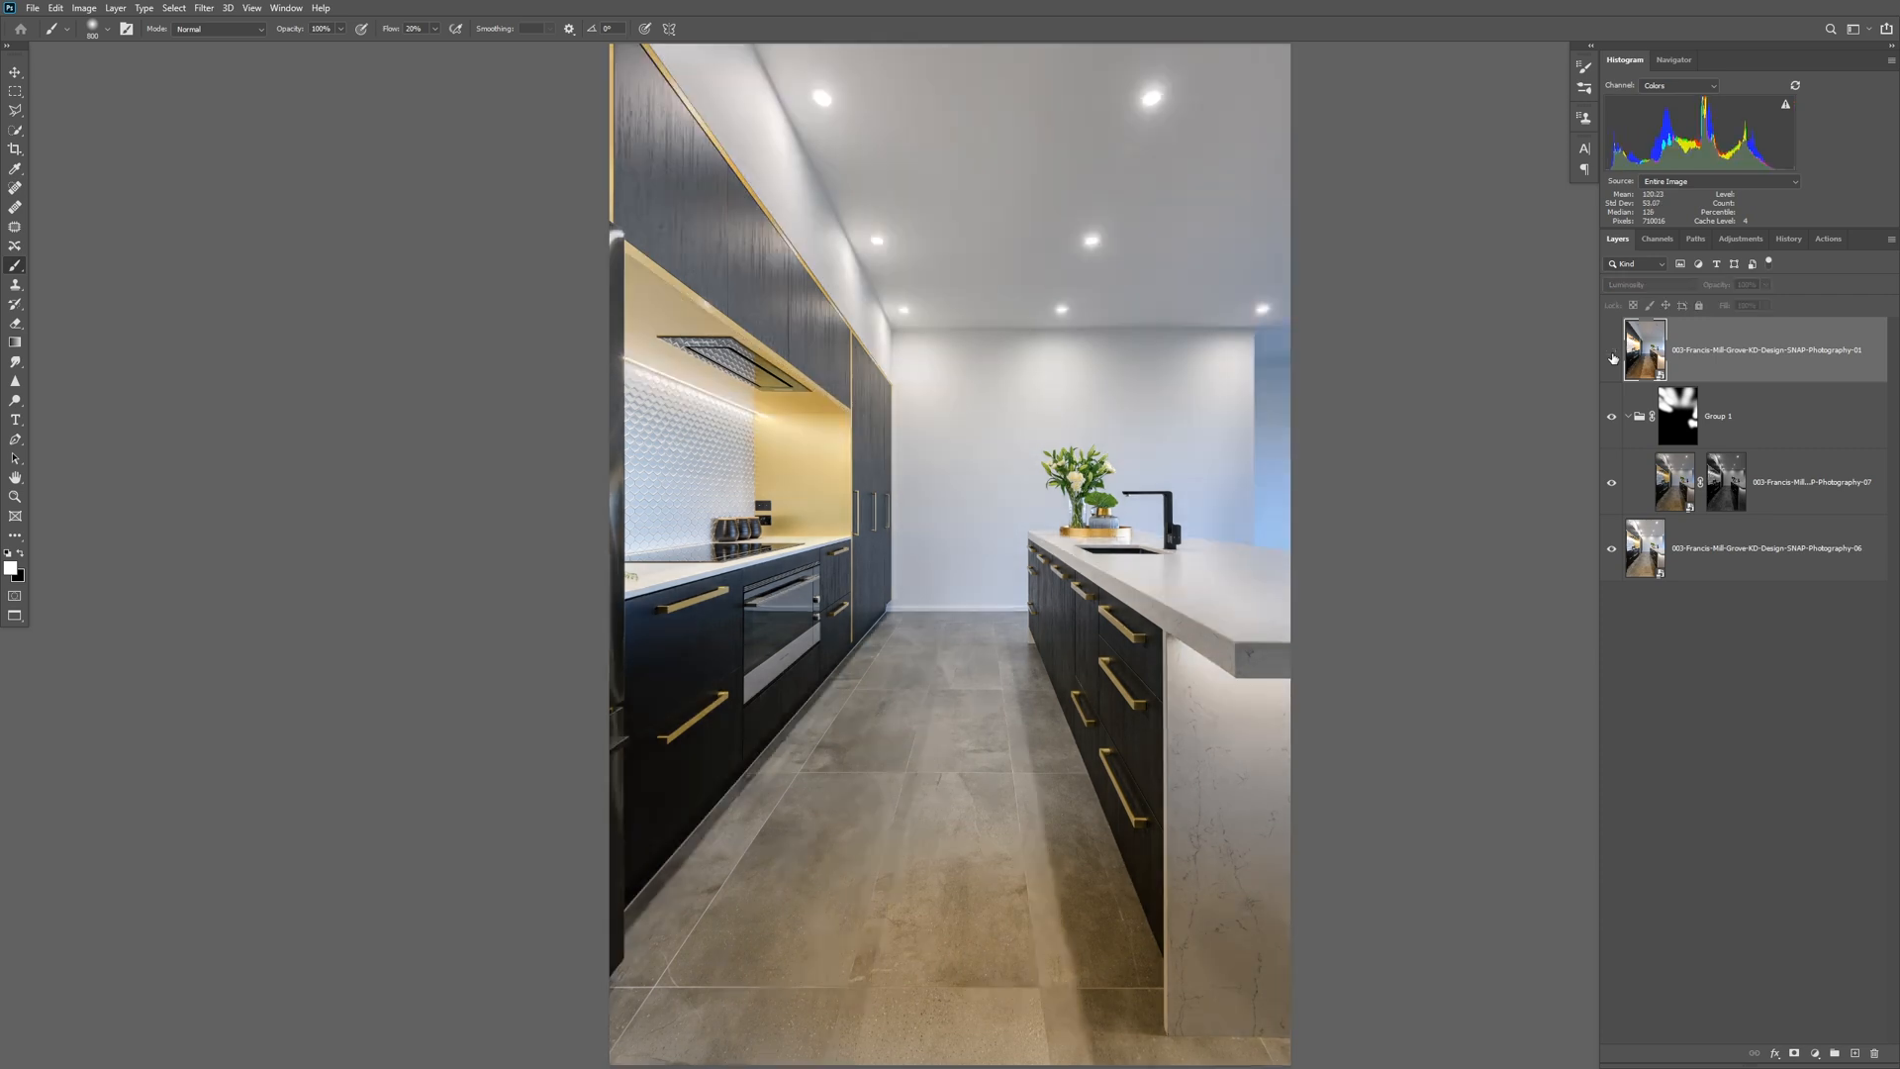
left_click(1612, 353)
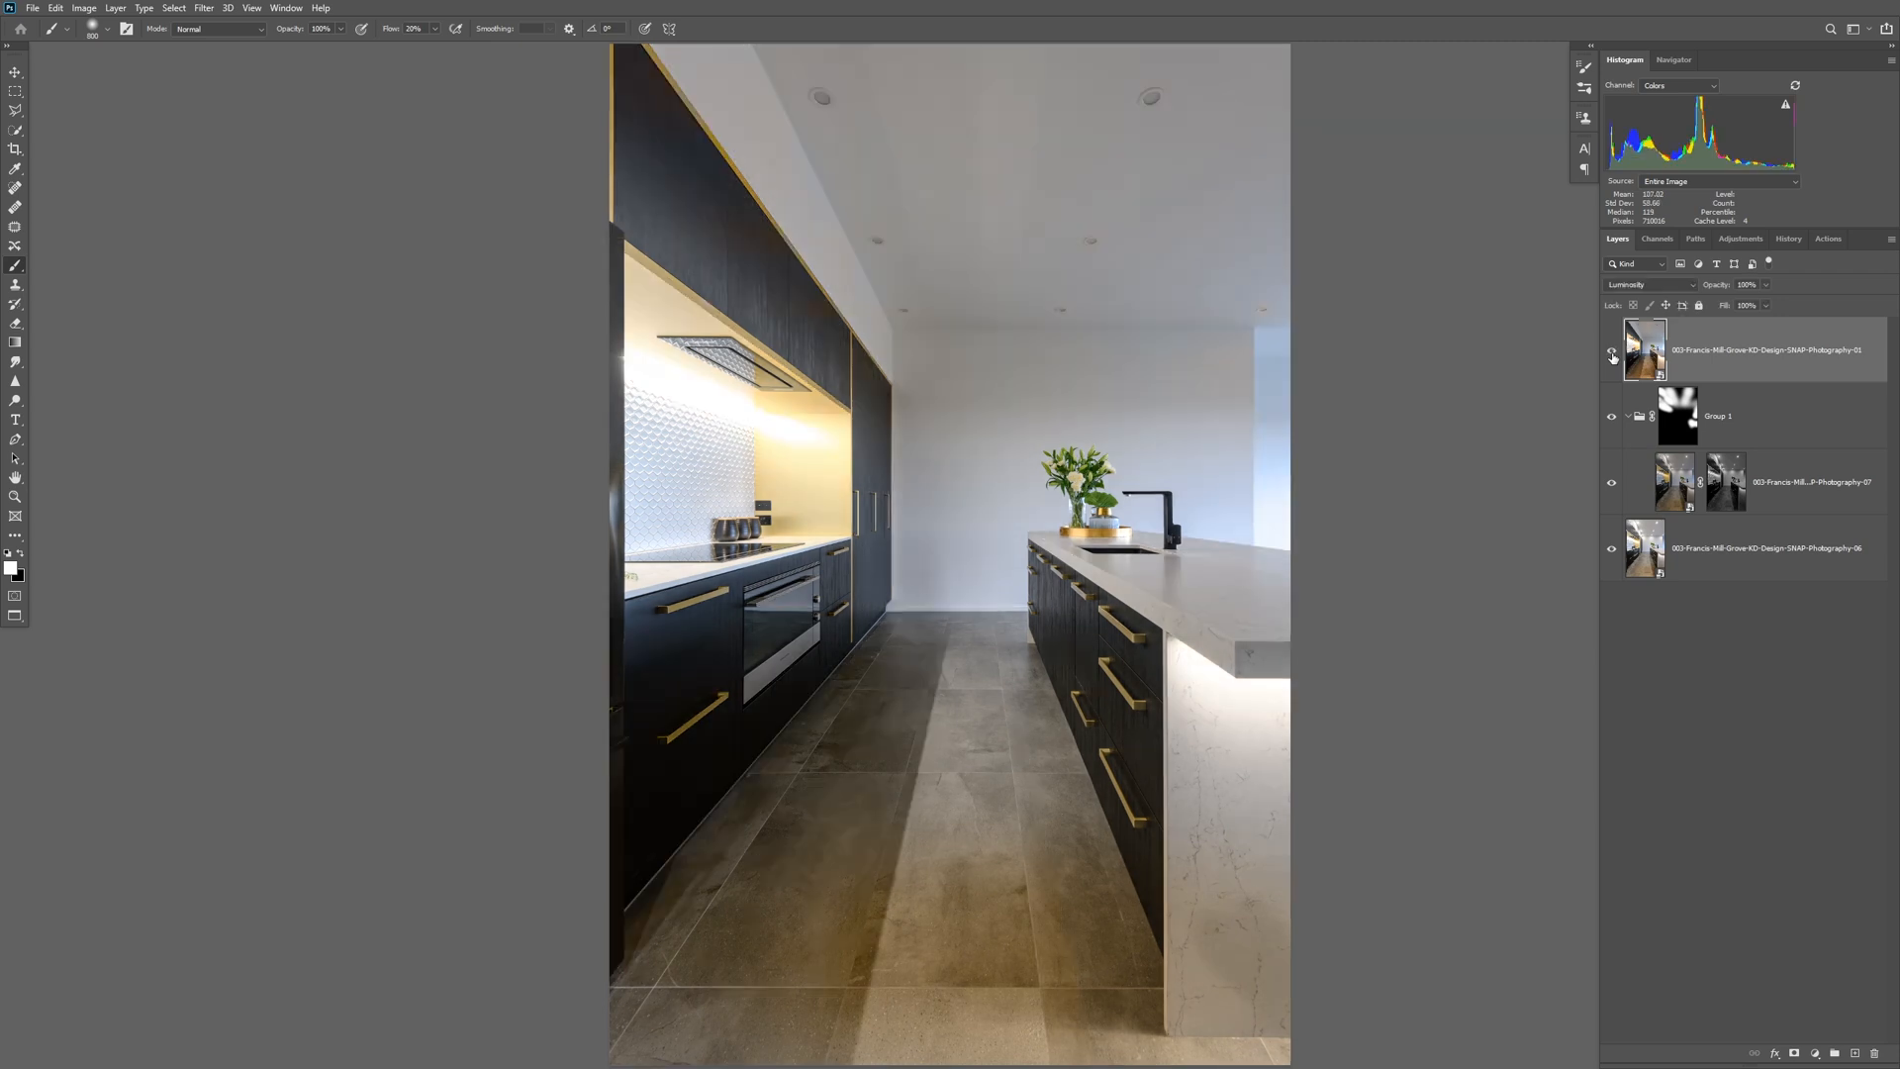
left_click(1612, 353)
left_click(1612, 353)
Add a black mask to the 01 layer and paint white with an enlarged soft brush along the upper cabinets and adjoining wall.
left_click(1797, 1054, "alt")
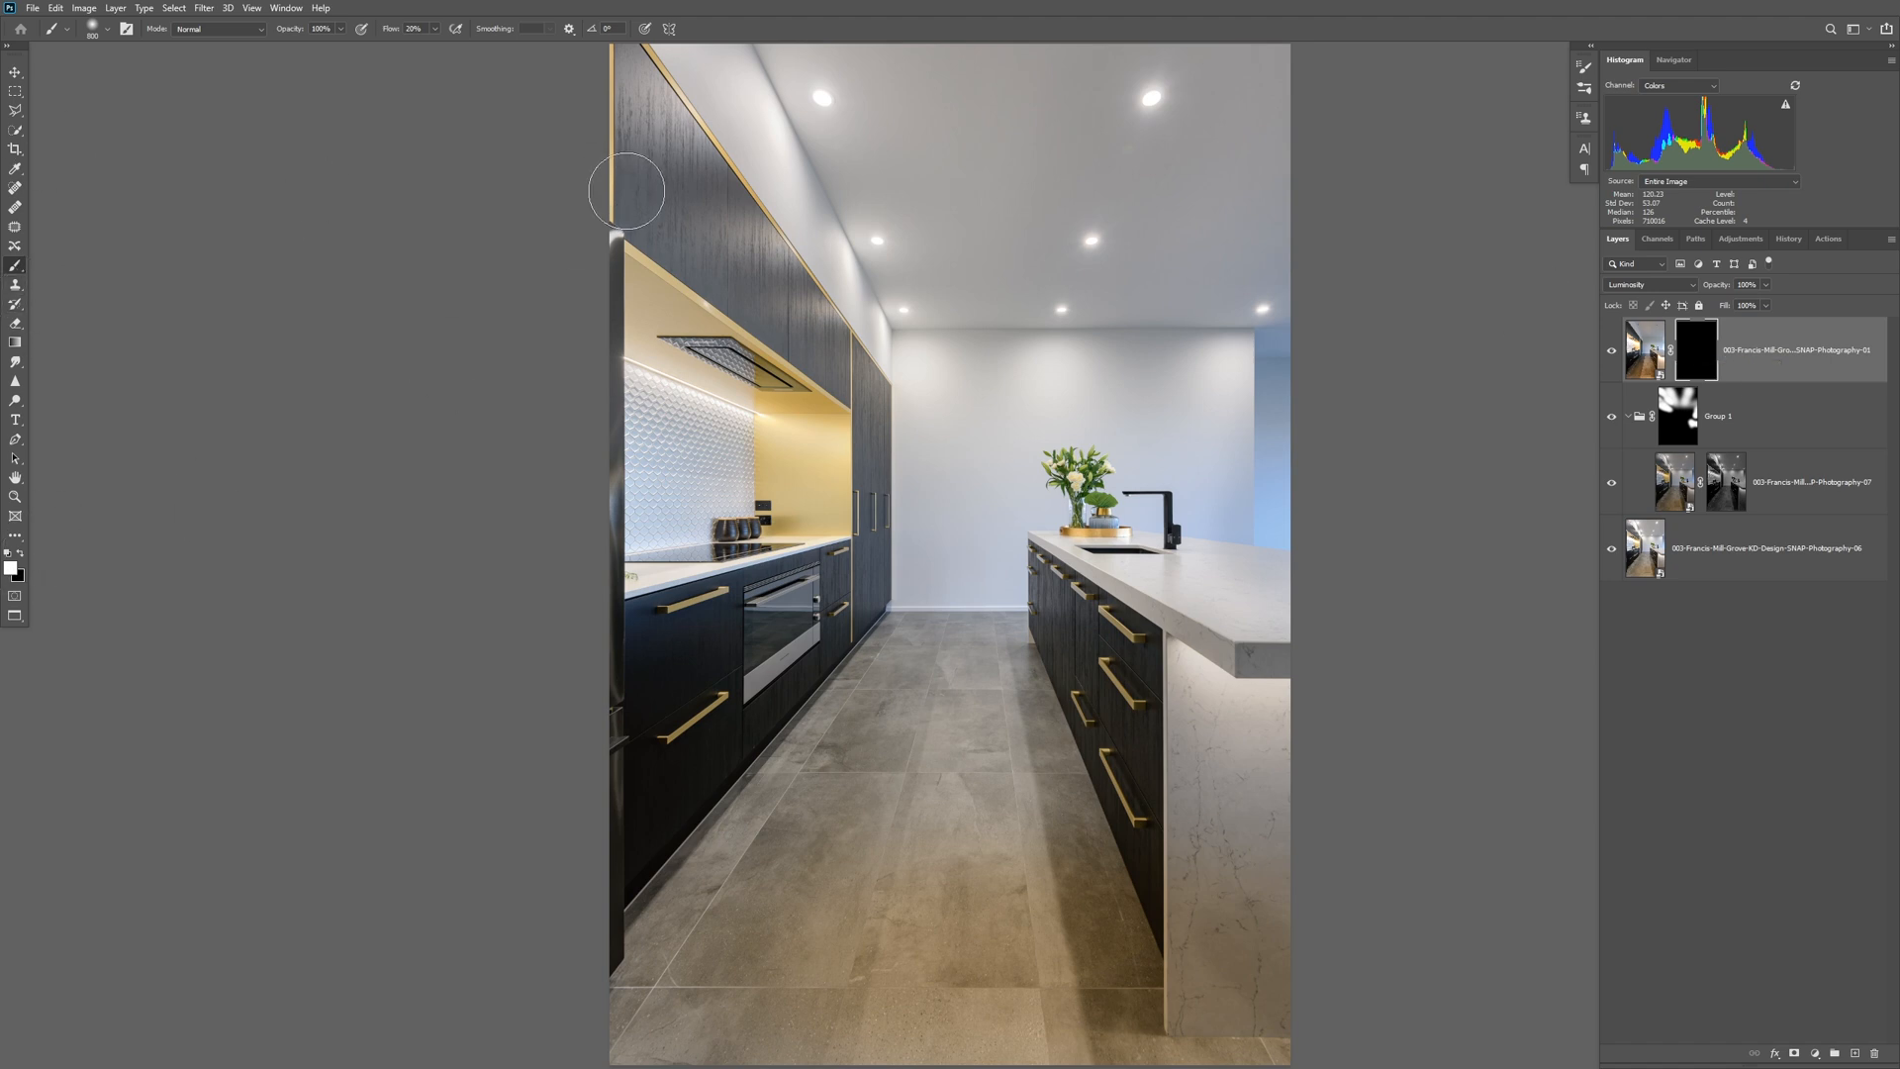
key("bracketright")
key("bracketright")
key("bracketright")
key("bracketright")
key("bracketright")
key("bracketright")
key("bracketright")
key("bracketright")
key("bracketright")
key("bracketright")
key("bracketright")
key("bracketright")
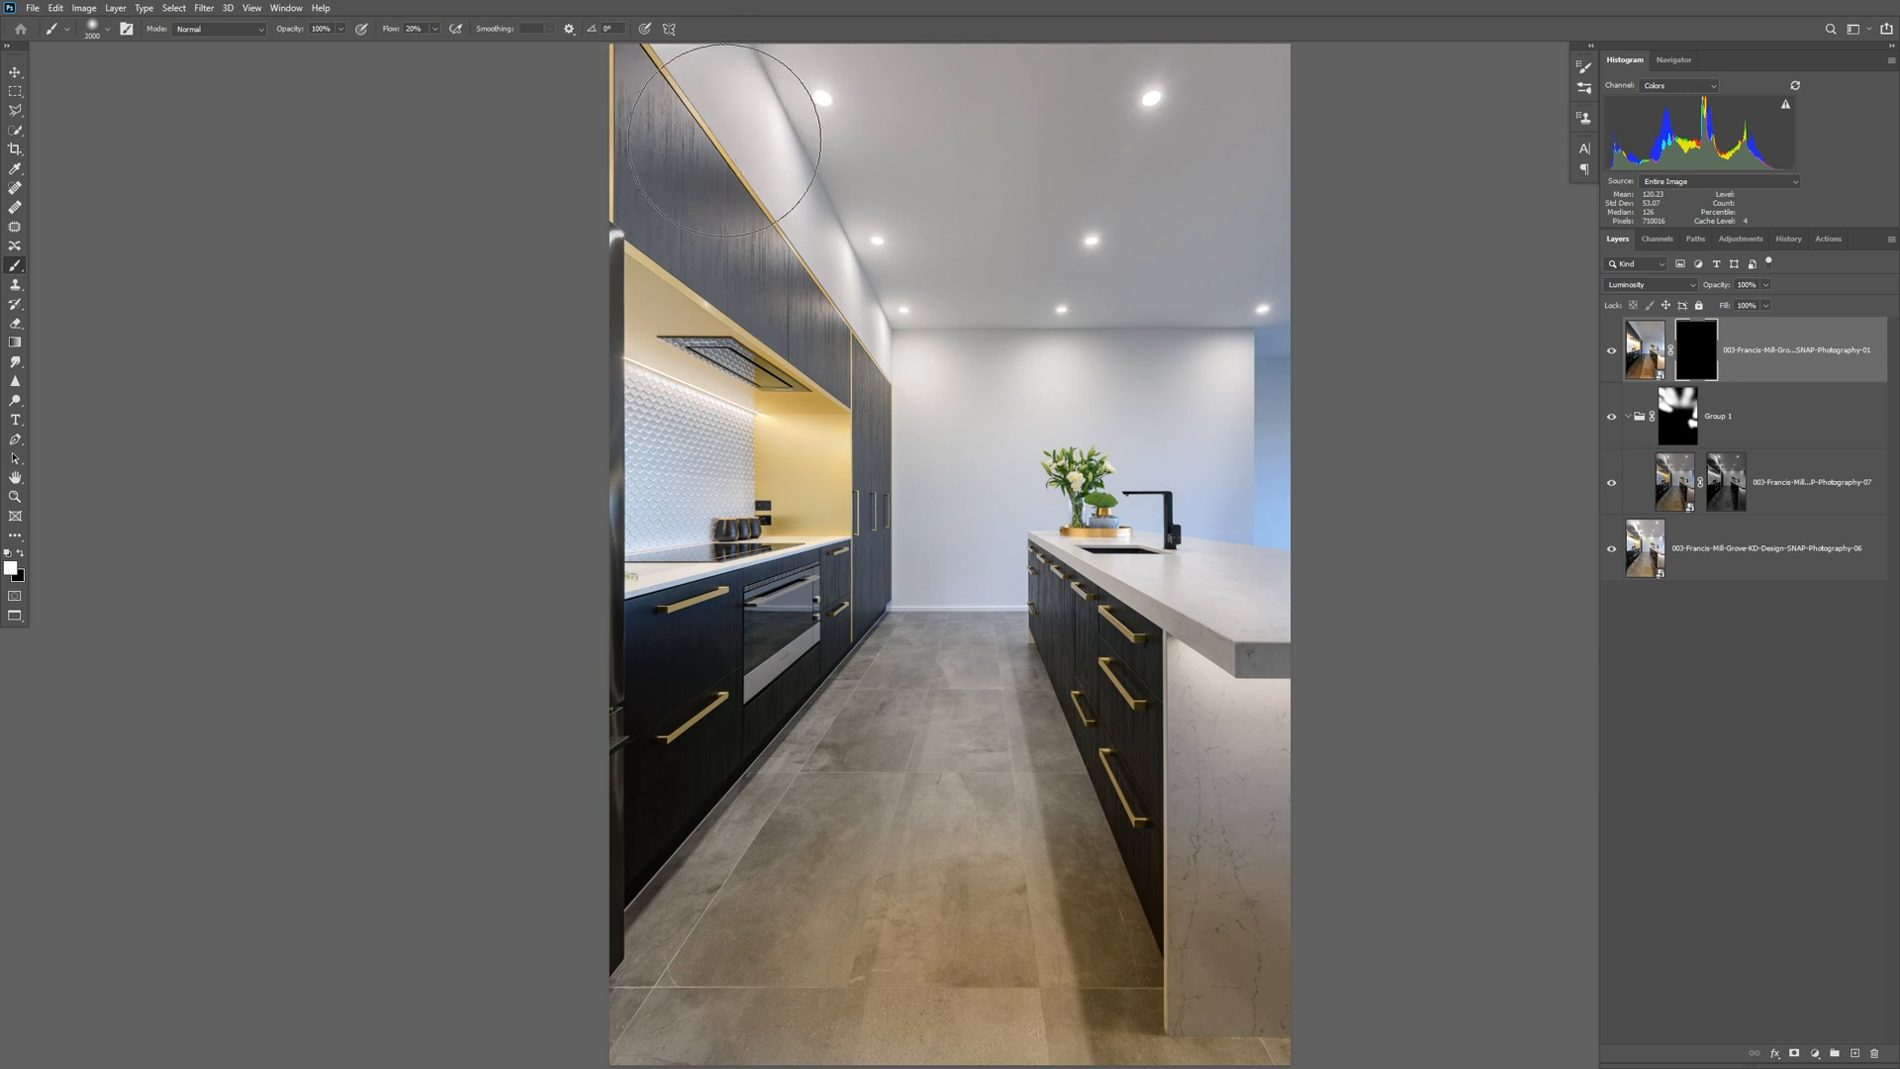
mouse_move(871, 316)
left_mouse_down()
mouse_move(763, 169)
mouse_move(425, 69)
left_mouse_up()
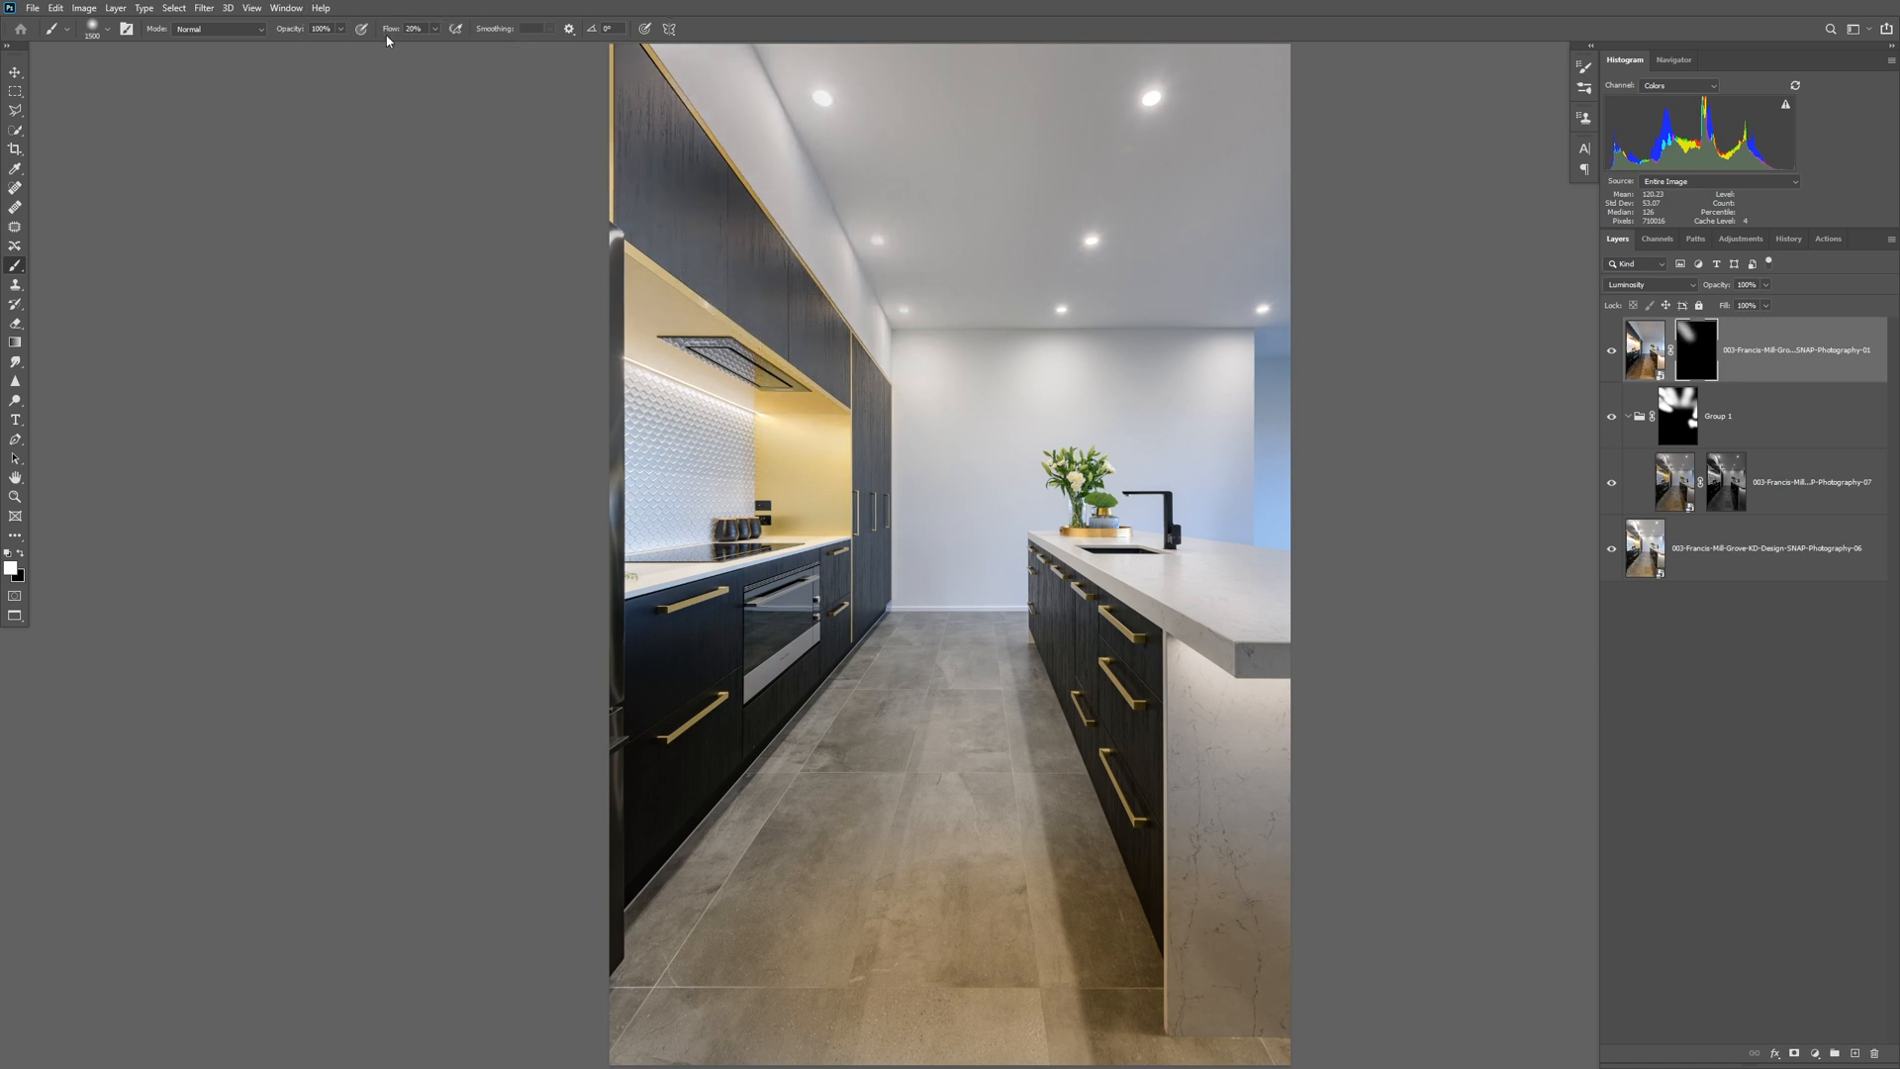
Set the brush opacity to 36% and paint more white on the 01 layer's mask along the upper cabinets, using smaller brush sizes.
key("bracketleft")
key("bracketleft")
key("bracketleft")
key("bracketleft")
key("bracketleft")
key("bracketleft")
key("bracketleft")
key("bracketleft")
left_click(338, 30)
left_click(297, 48)
key("bracketleft")
key("bracketleft")
key("bracketleft")
left_click_drag(658, 109, 820, 298)
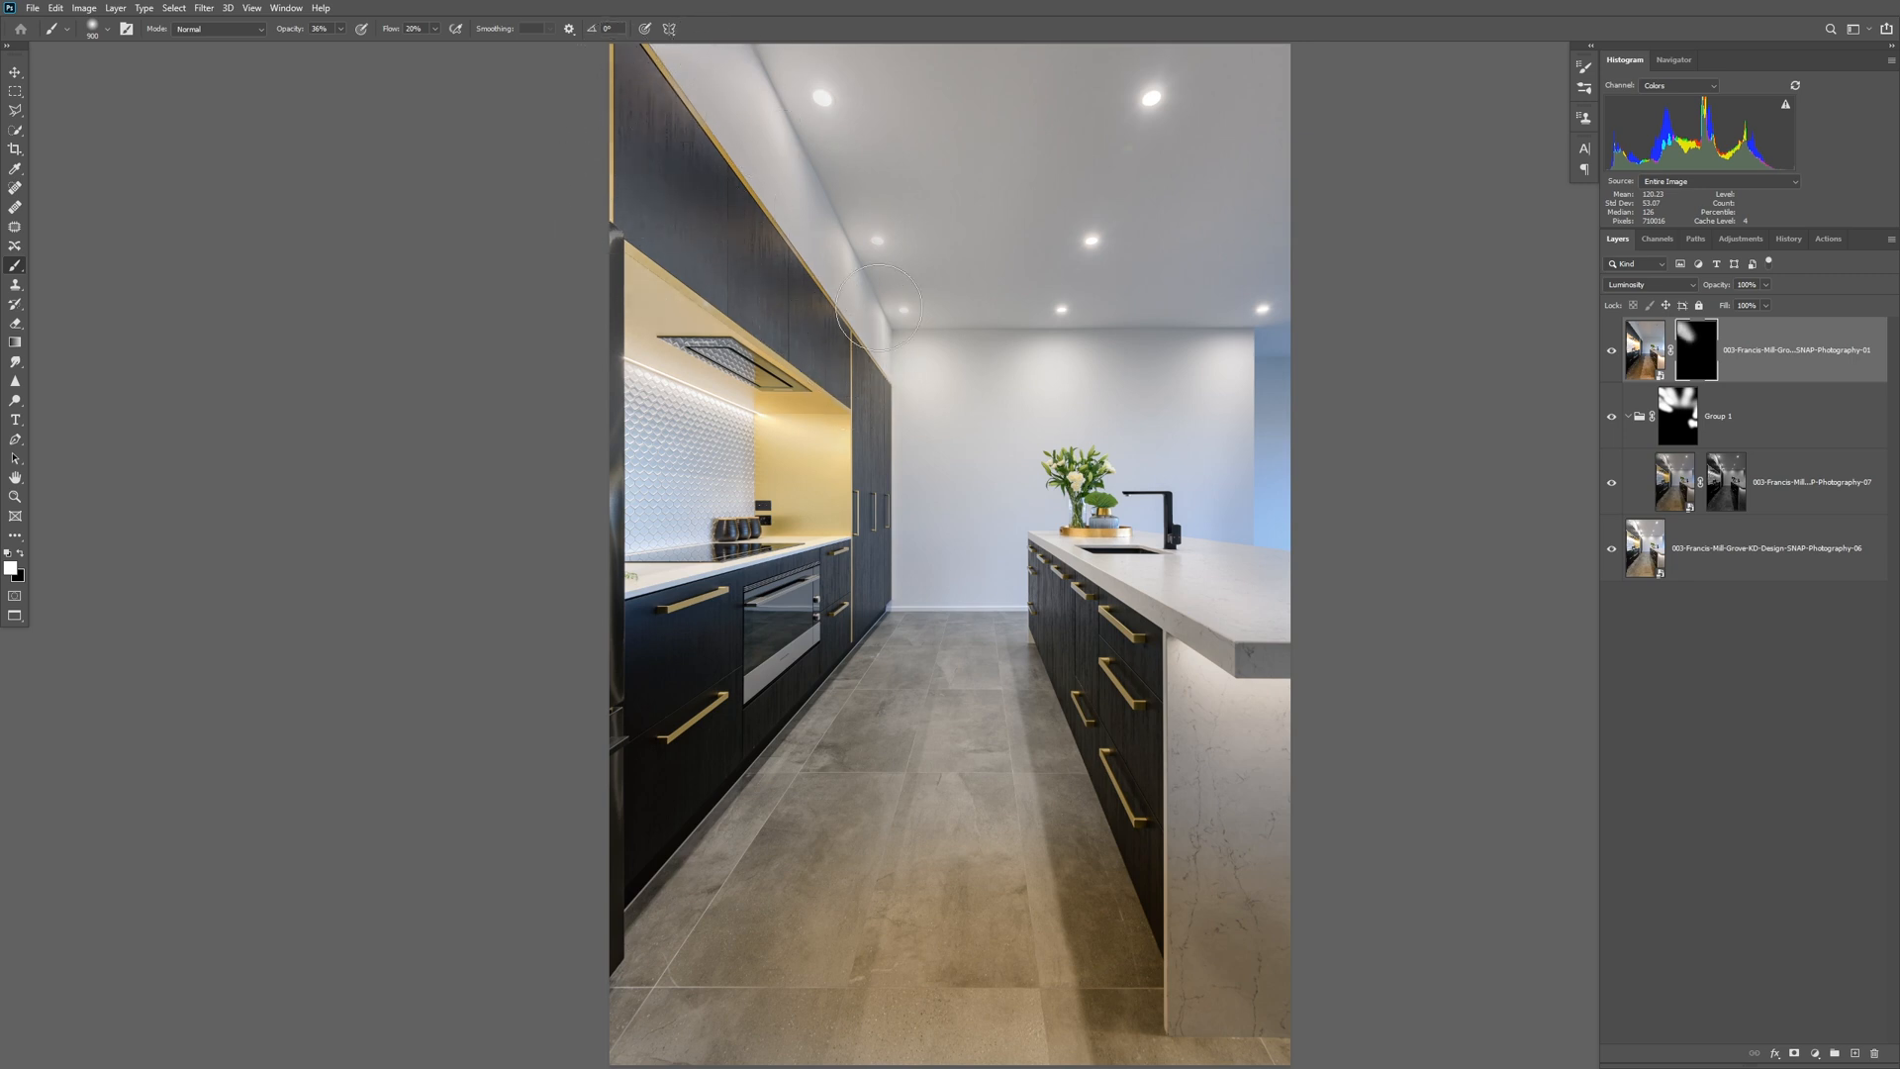
key("bracketleft")
key("bracketleft")
key("bracketleft")
key("bracketleft")
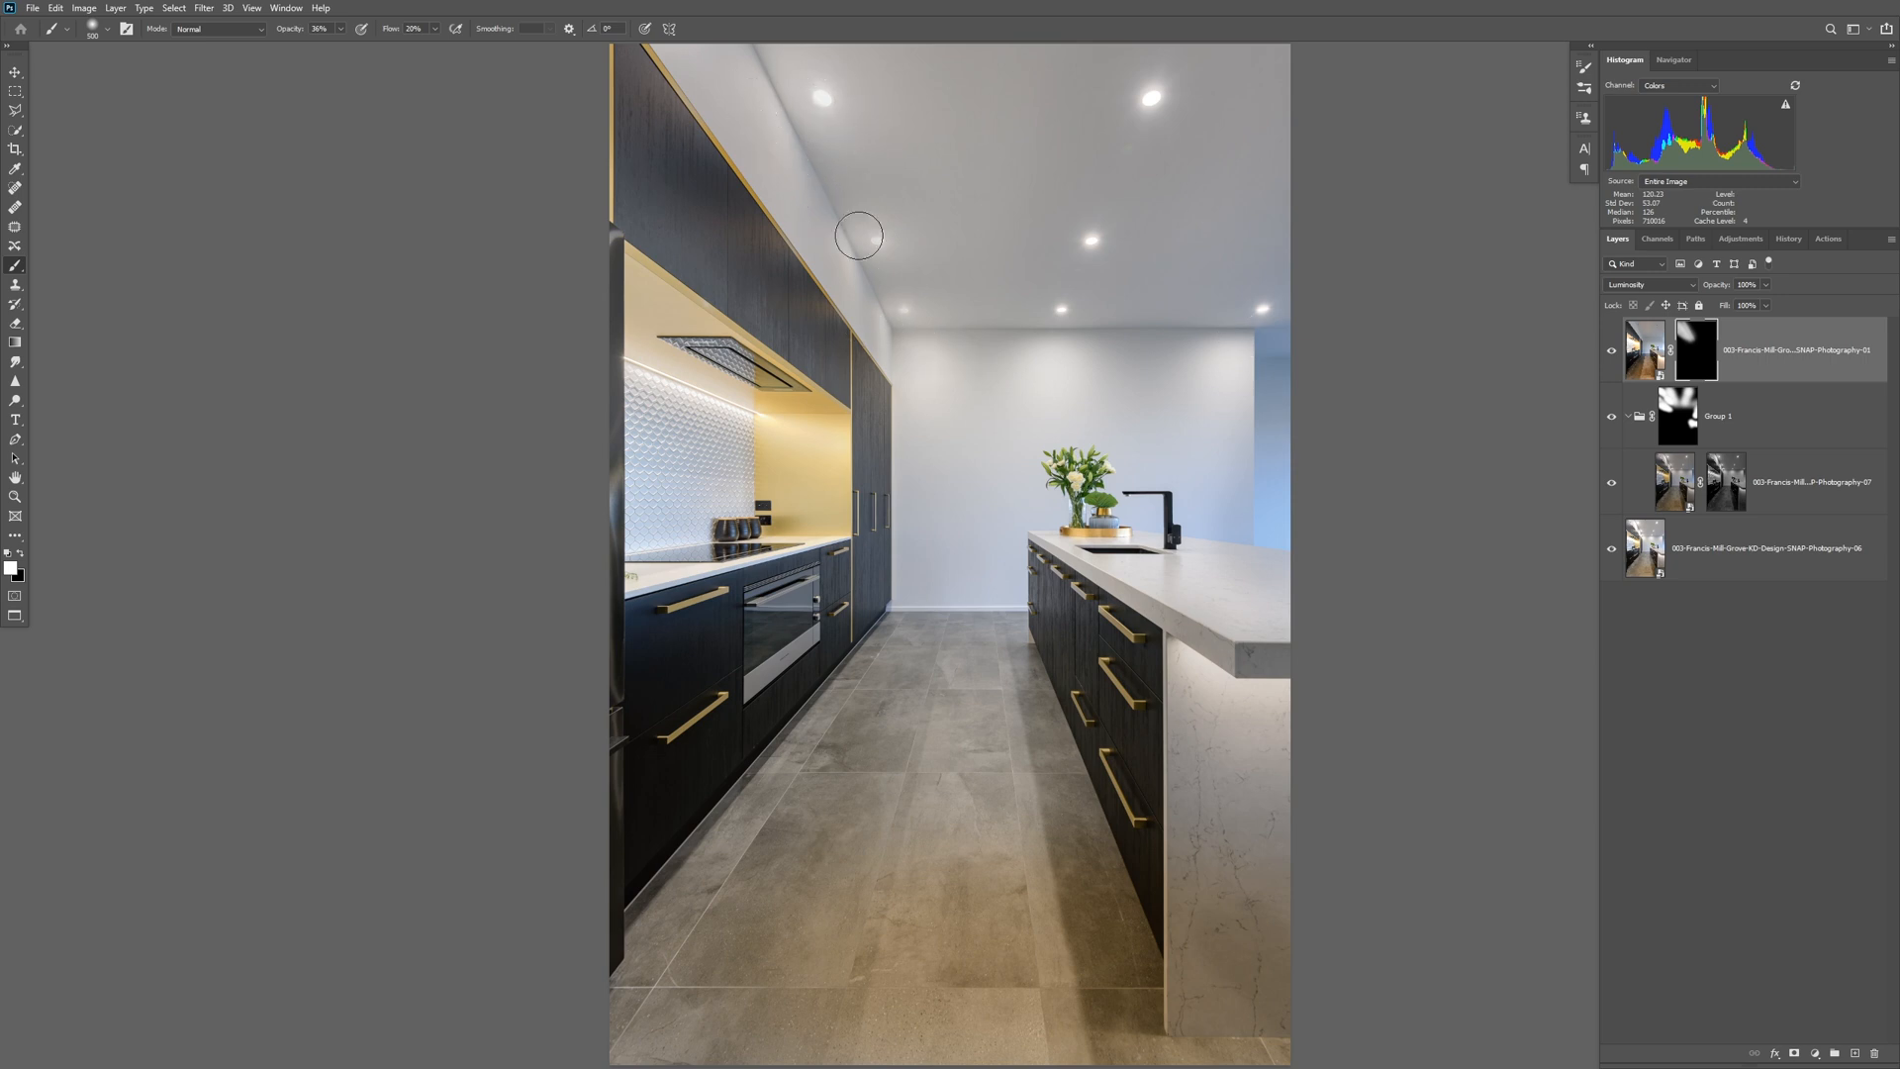
key("bracketright")
key("bracketright")
key("bracketright")
key("bracketright")
Compare the base 06 layer on its own with the full layered blend.
left_click(1611, 554, "alt")
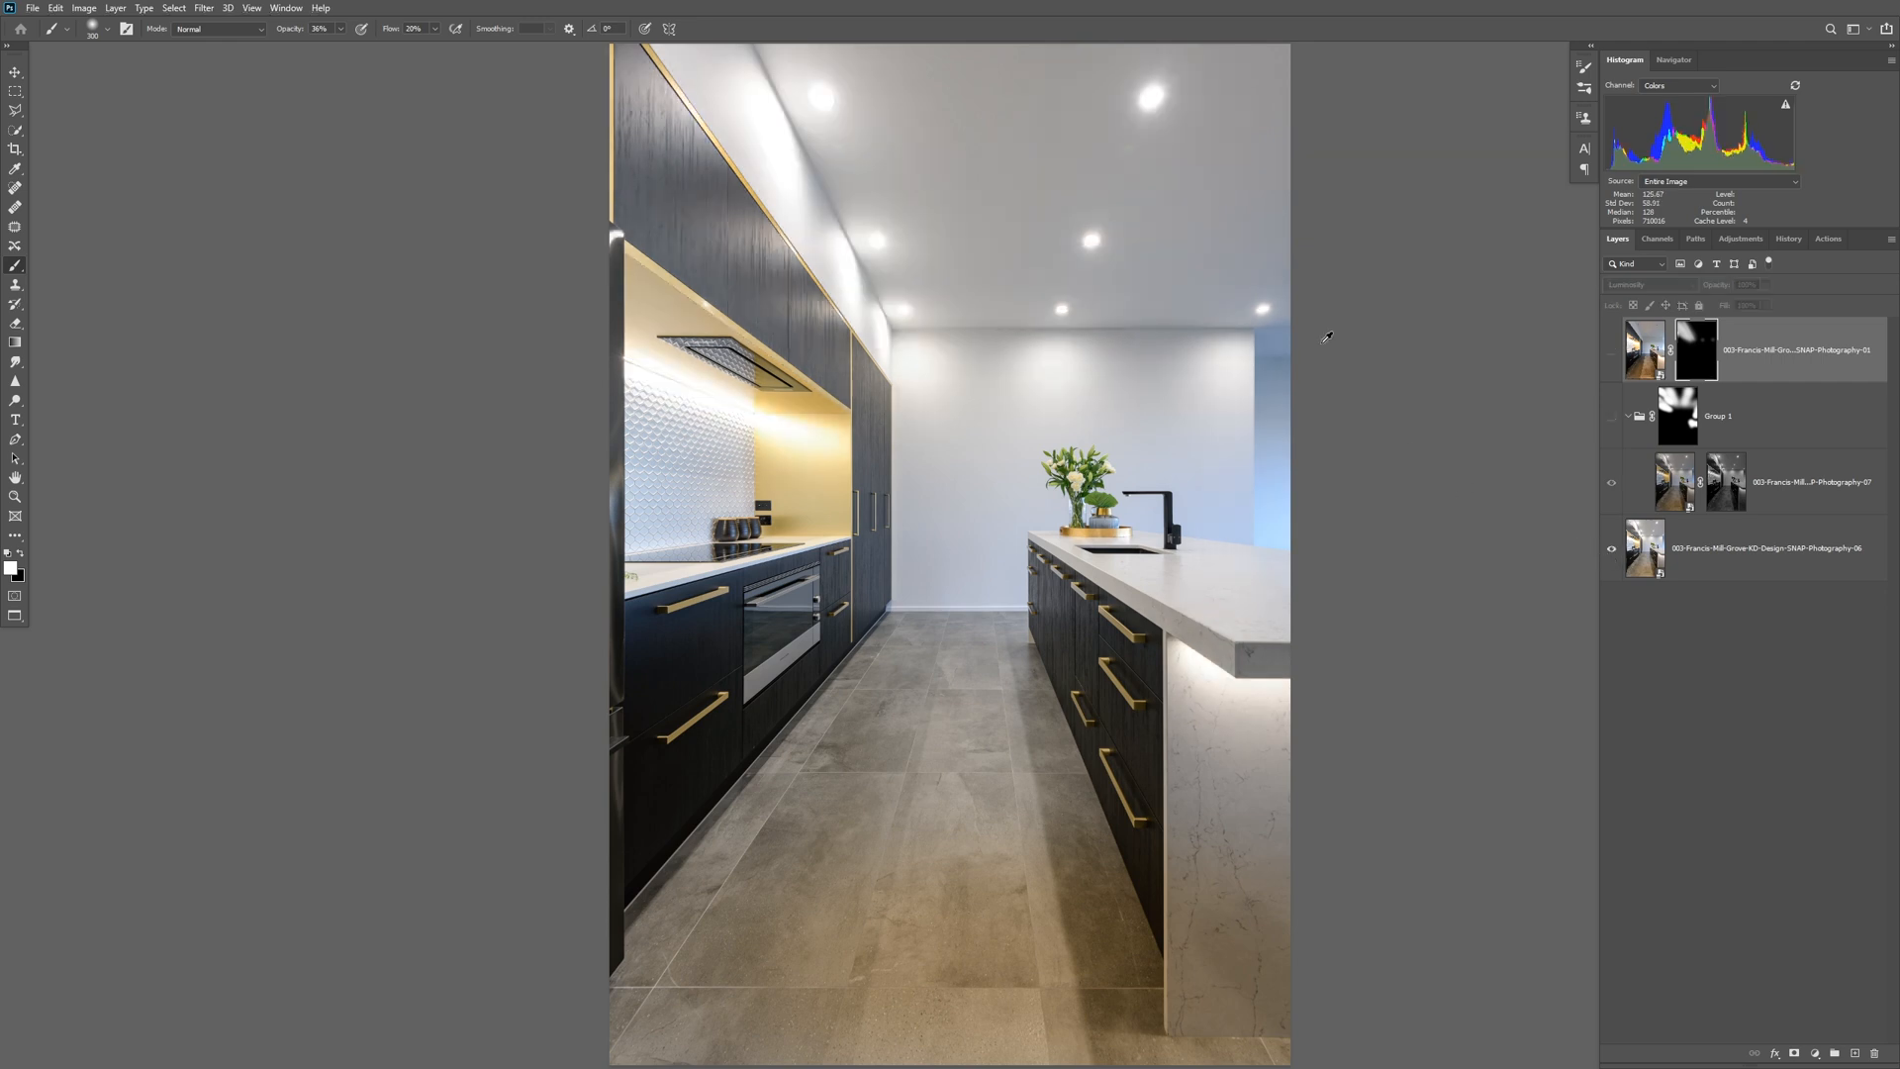
left_click(1612, 550, "alt")
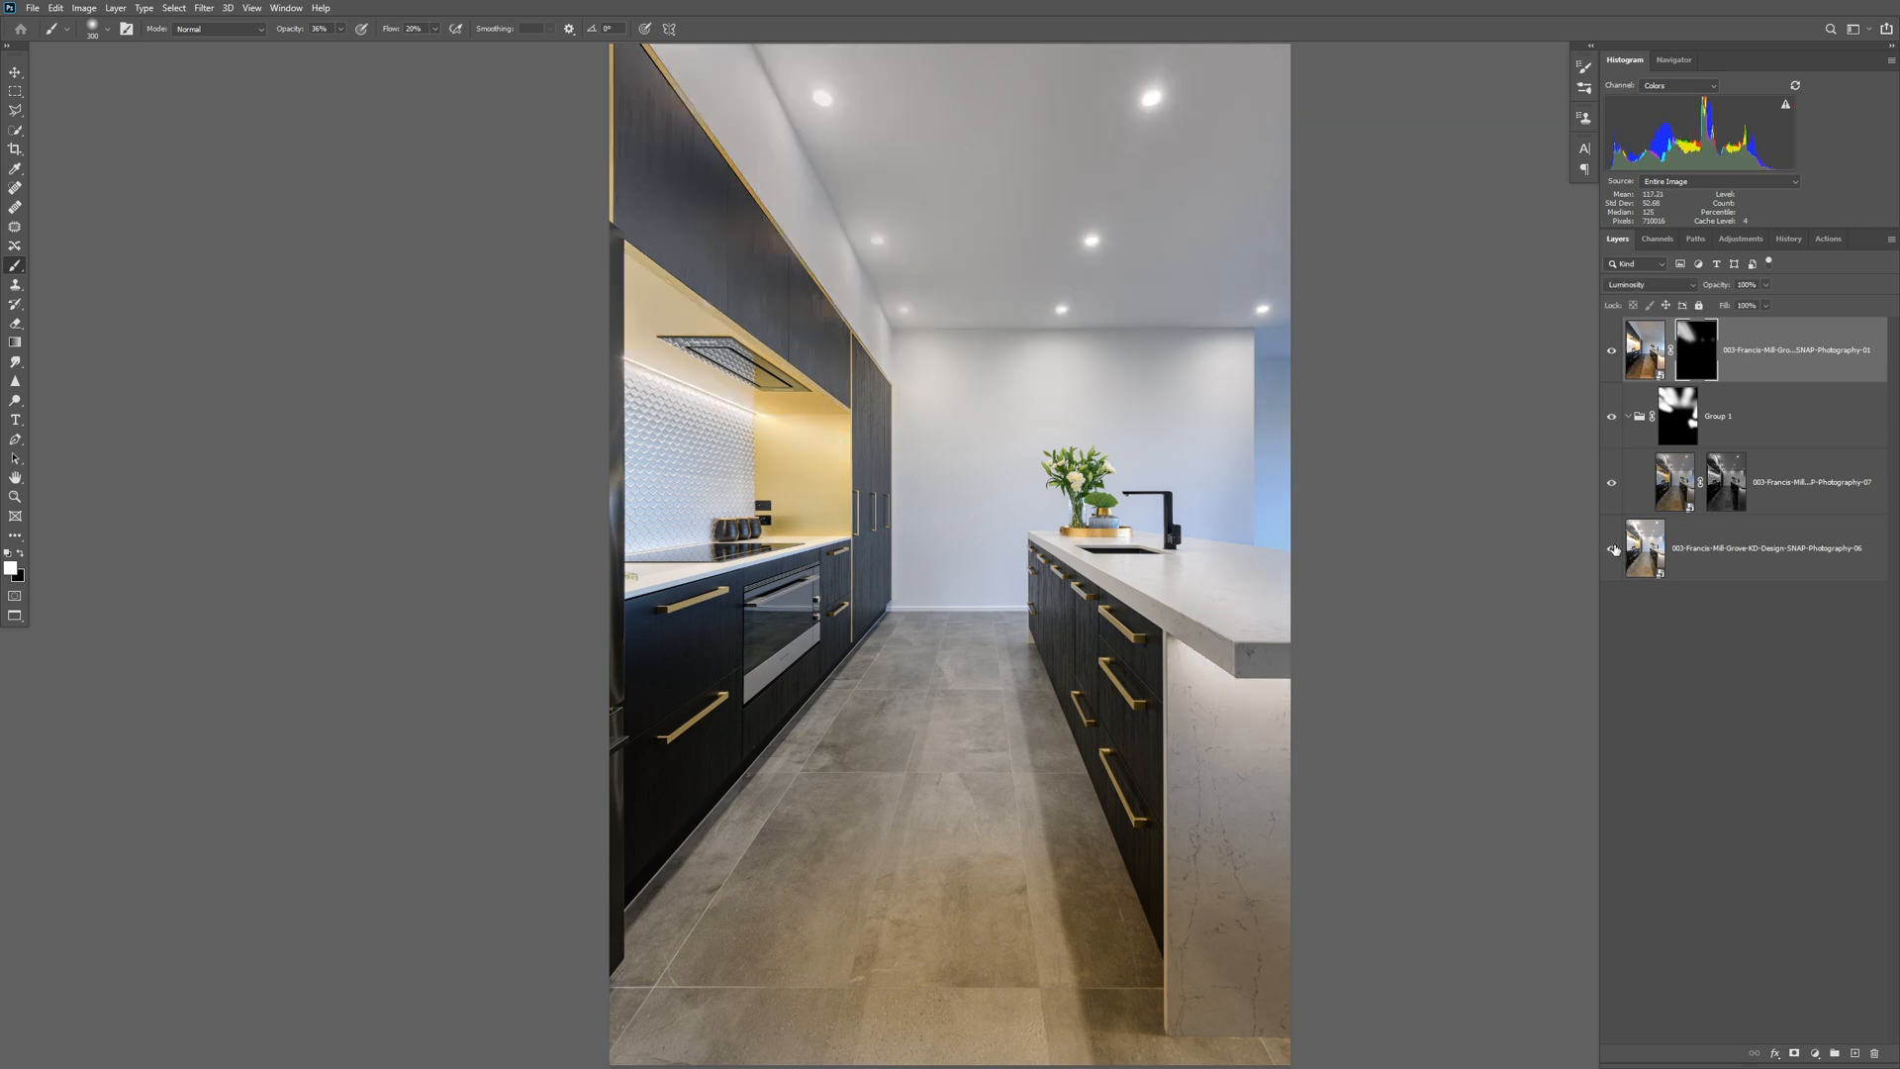
left_click(1613, 549, "alt")
left_click(1613, 549, "alt")
left_click(1613, 551, "alt")
left_click(1614, 551, "alt")
left_click(1613, 552, "alt")
left_click(1613, 551, "alt")
Select the whole floor on the 01 layer with the Quick Selection tool, subtracting the fridge base from the selection.
left_click(15, 130)
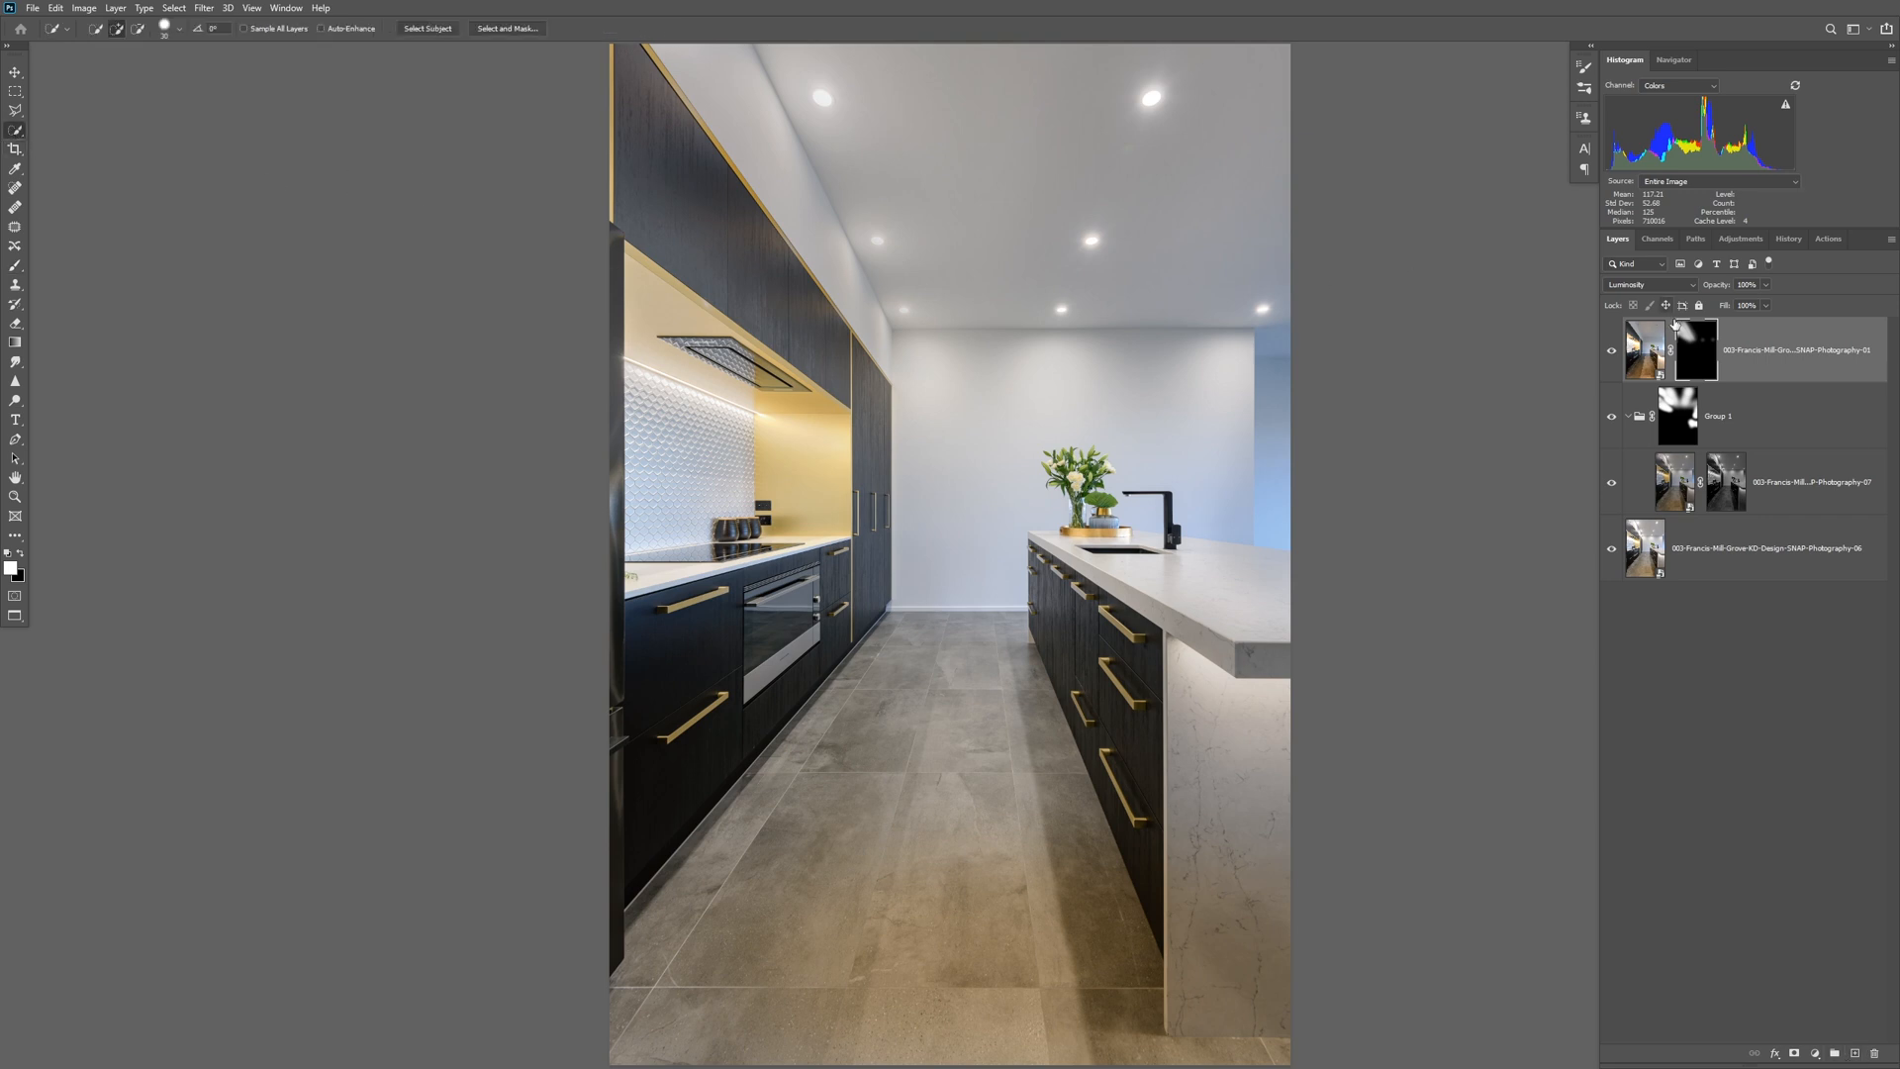
left_click(1652, 364)
mouse_move(965, 818)
left_mouse_down()
mouse_move(1020, 950)
mouse_move(1069, 960)
mouse_move(742, 930)
left_mouse_up()
left_click_drag(1143, 1049, 1290, 1047)
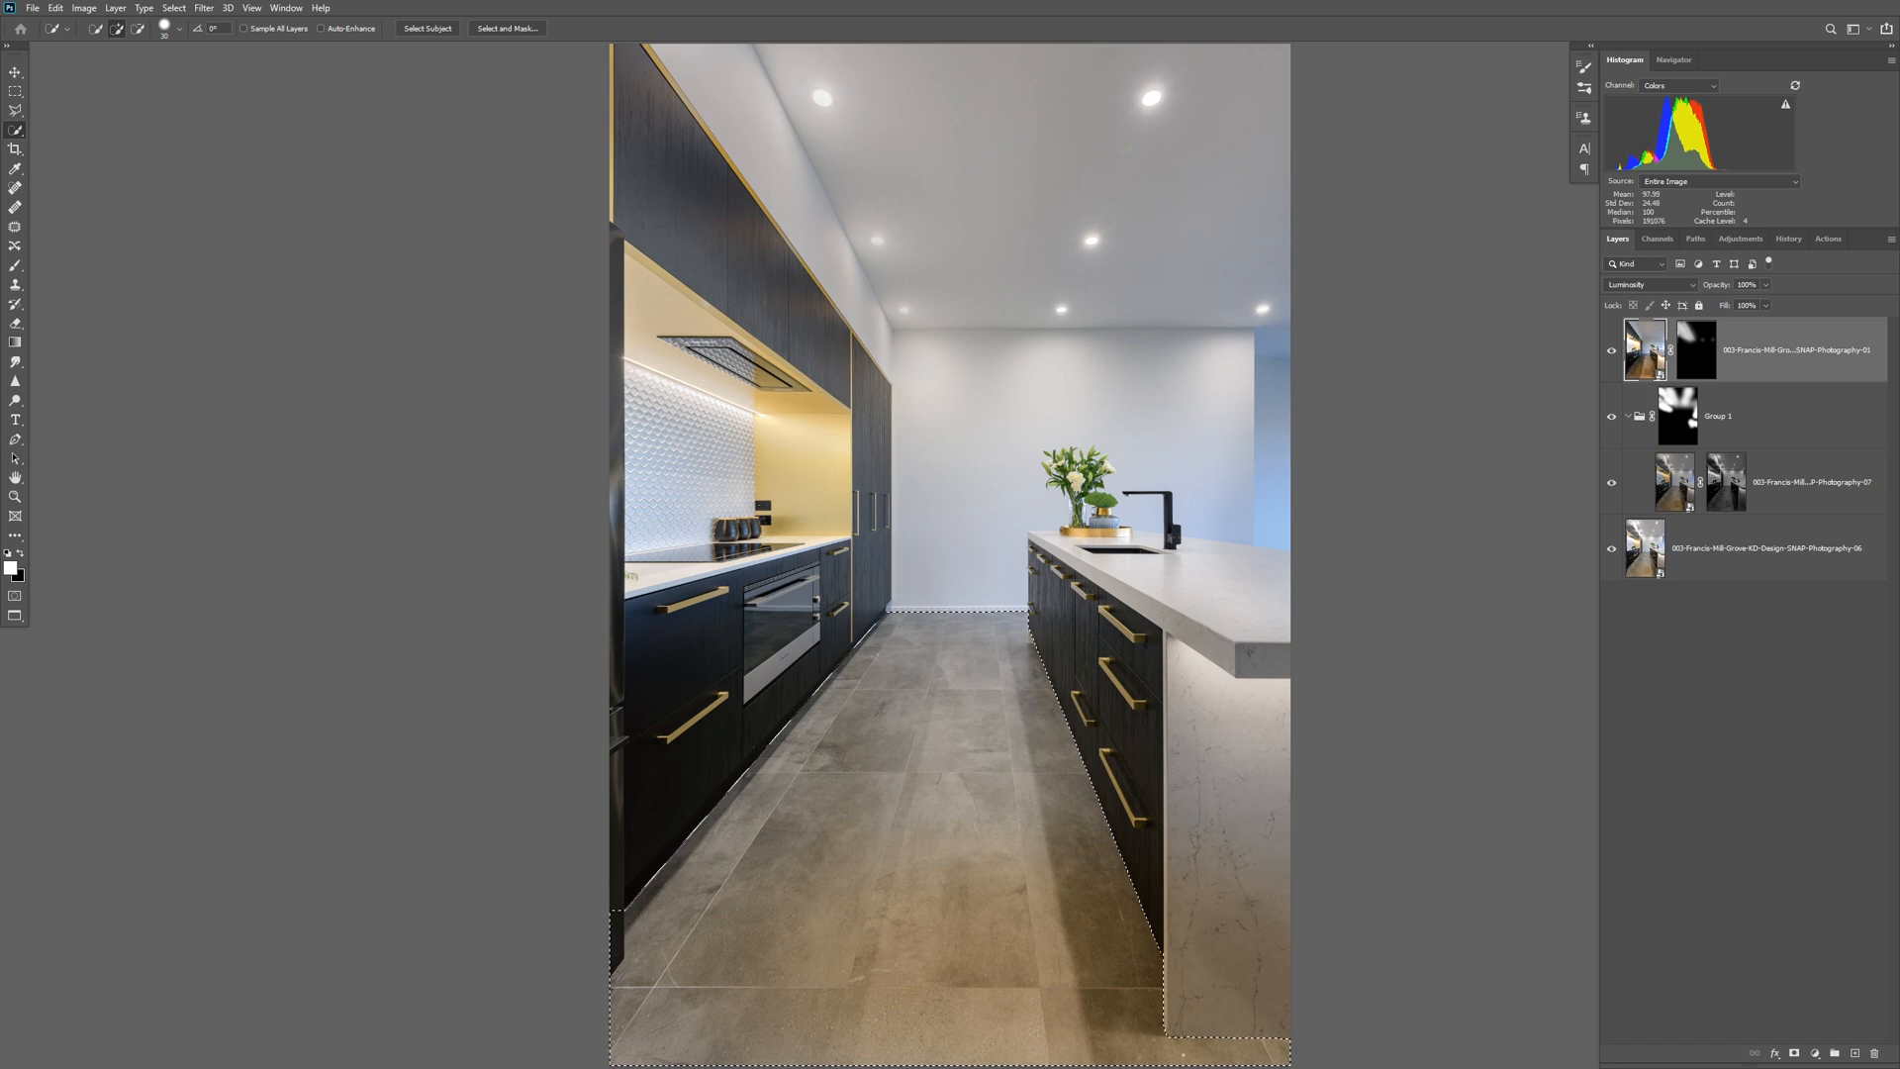
key("alt")
left_click(616, 942, "alt")
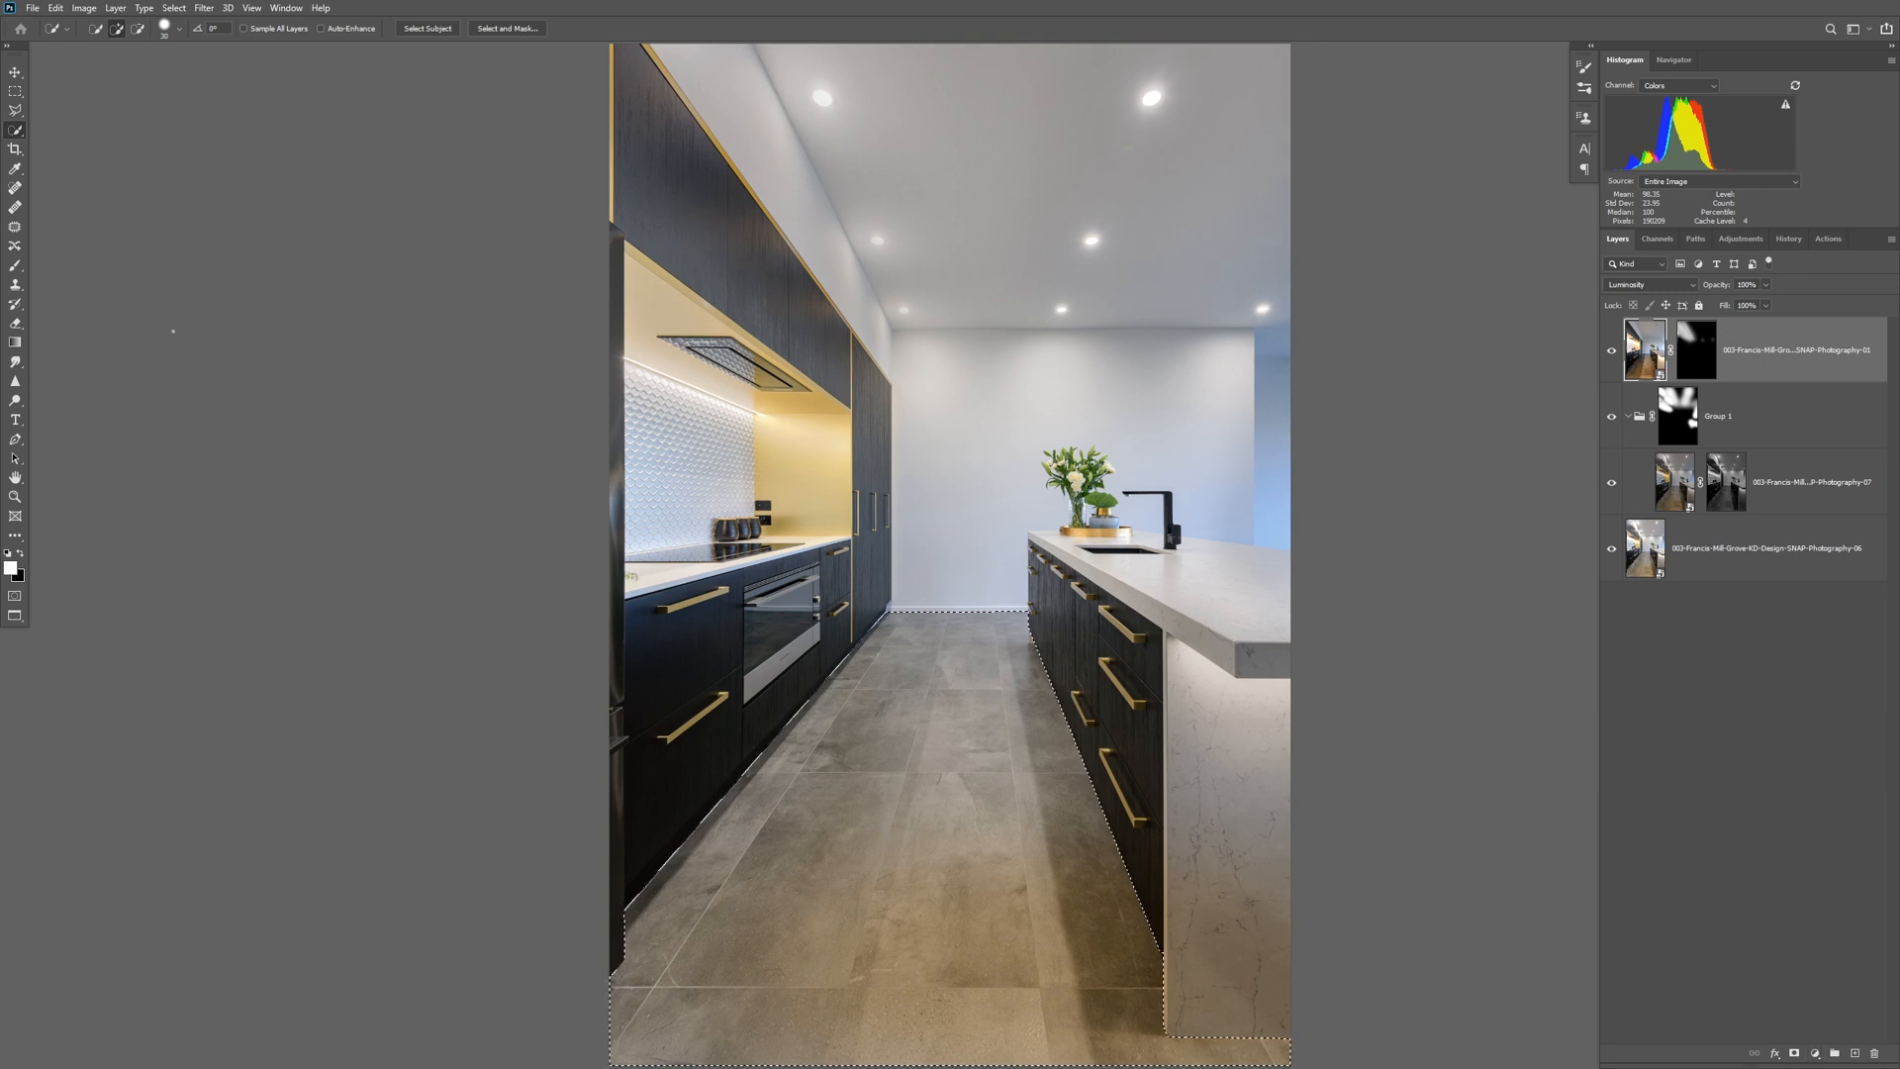
Sample the neutral grey of the floor as the brush colour and add a new layer in Color blend mode.
left_click(15, 266)
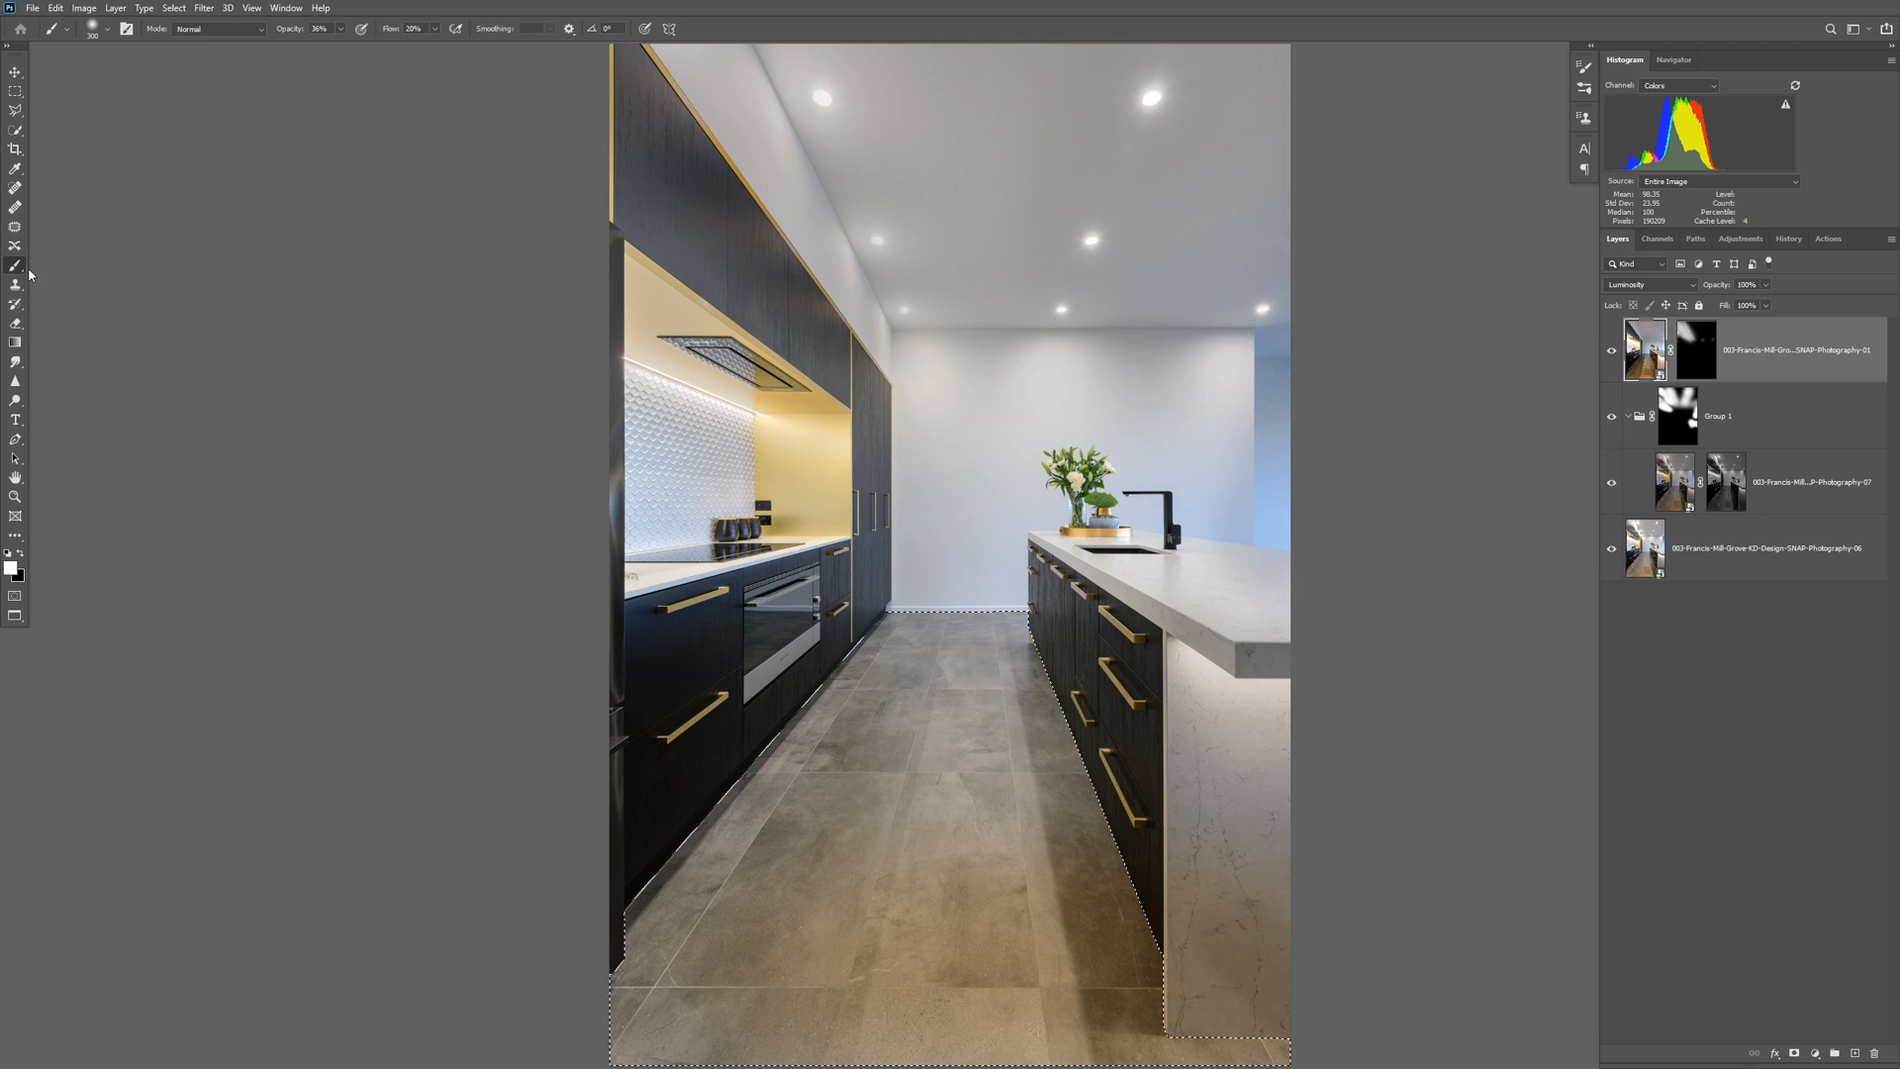
left_click(957, 747, "alt")
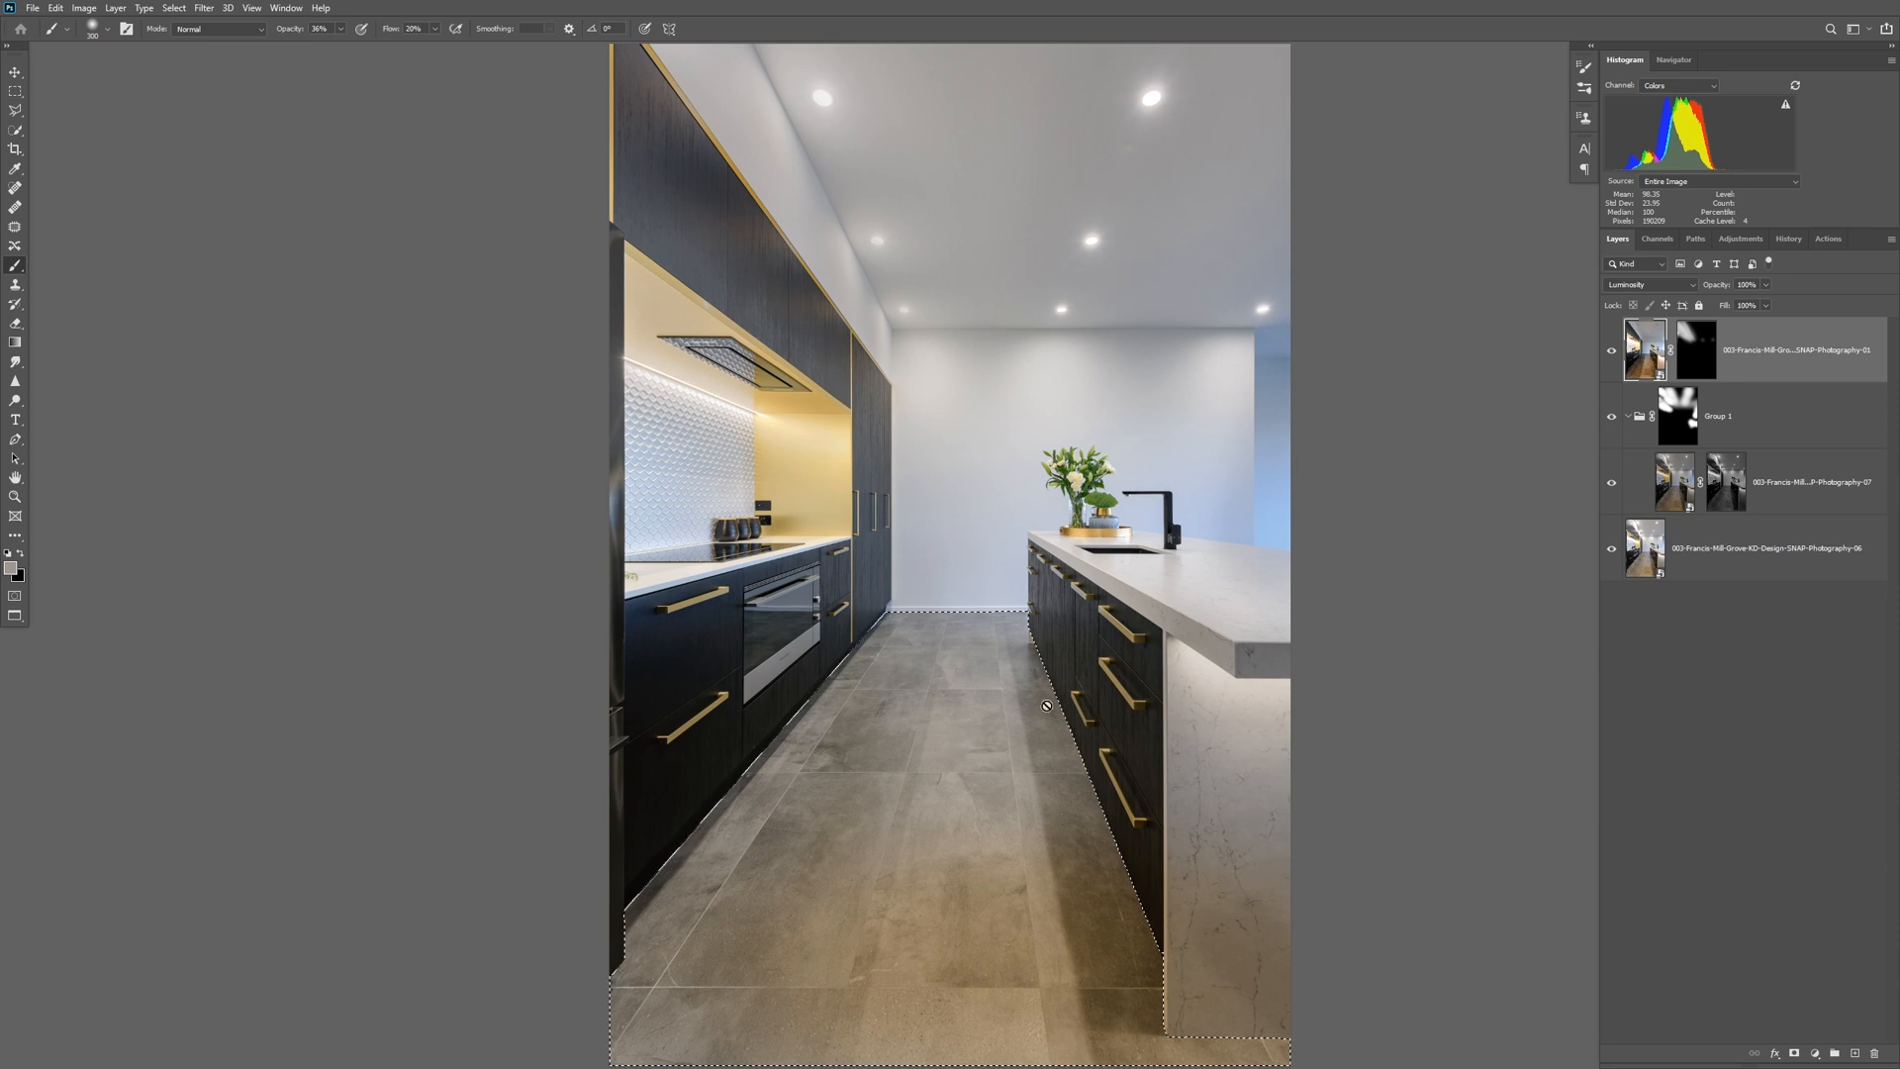
left_click(1857, 1053)
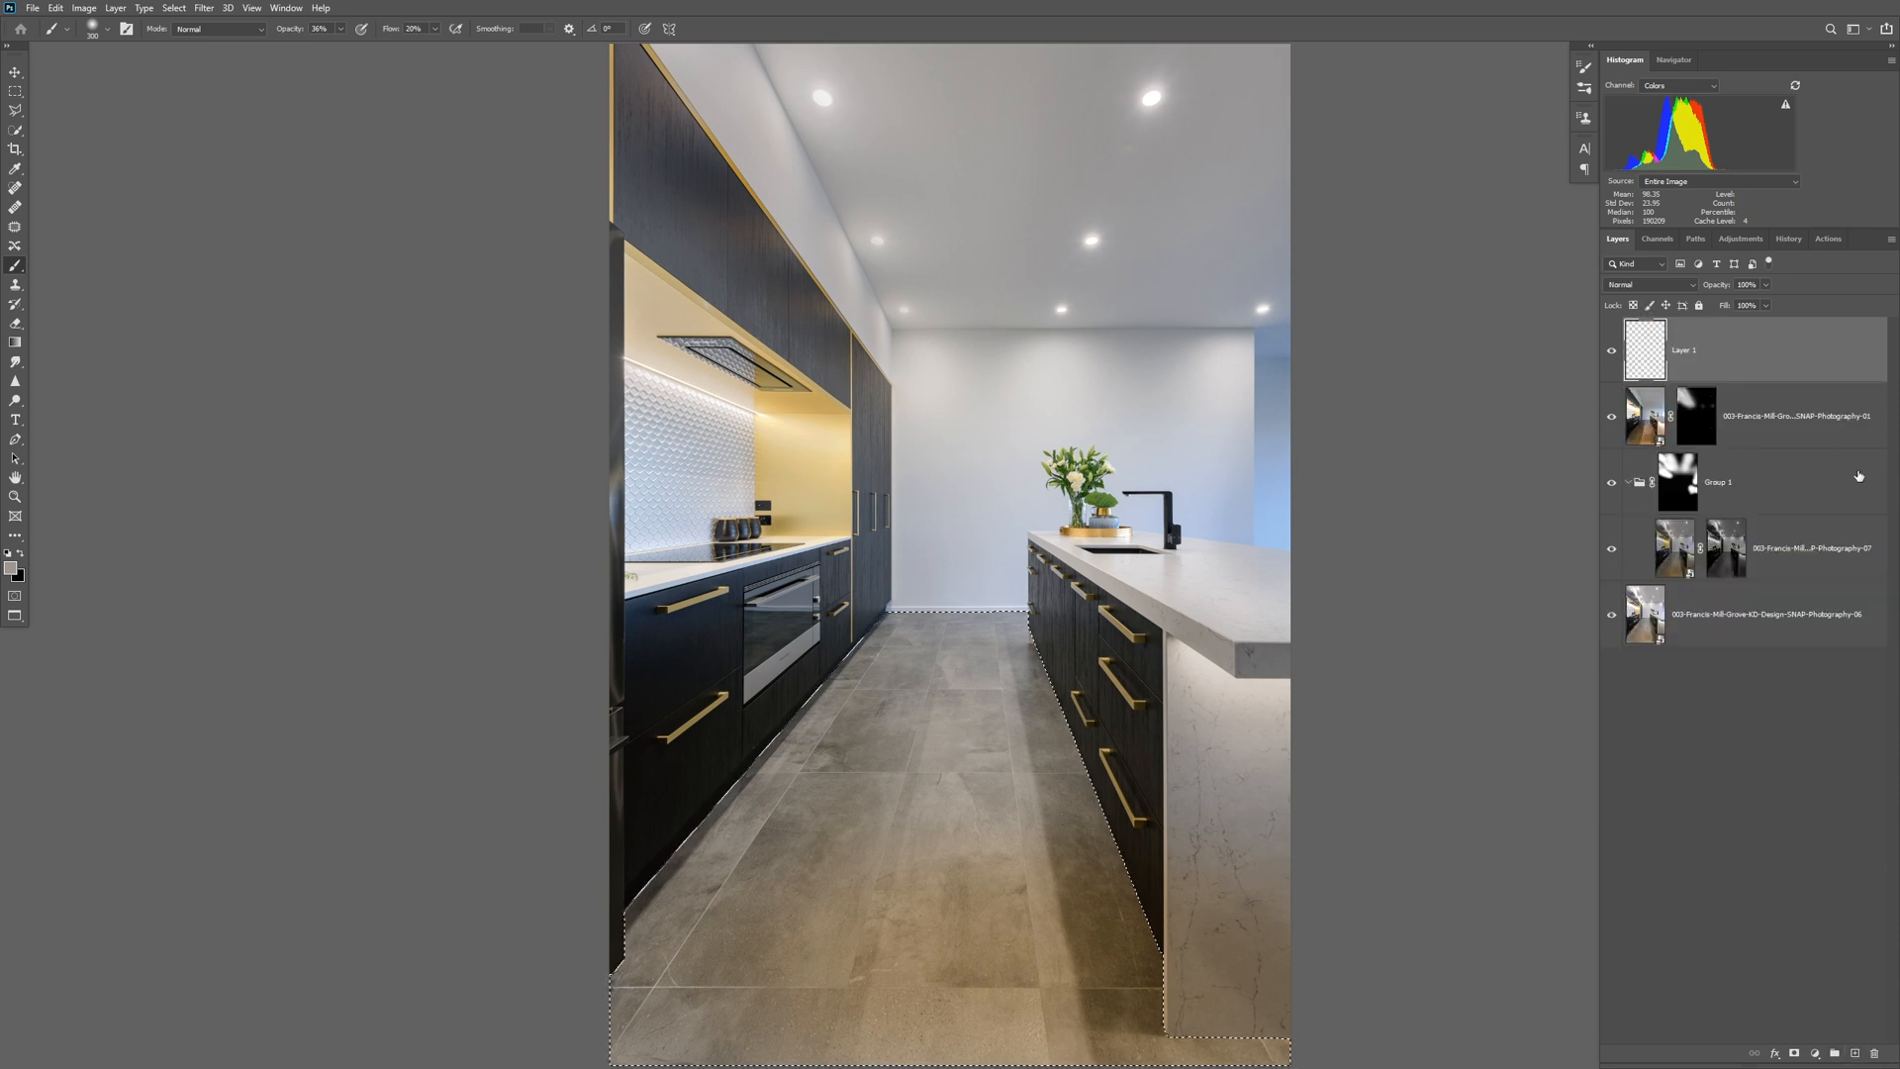
left_click(1643, 285)
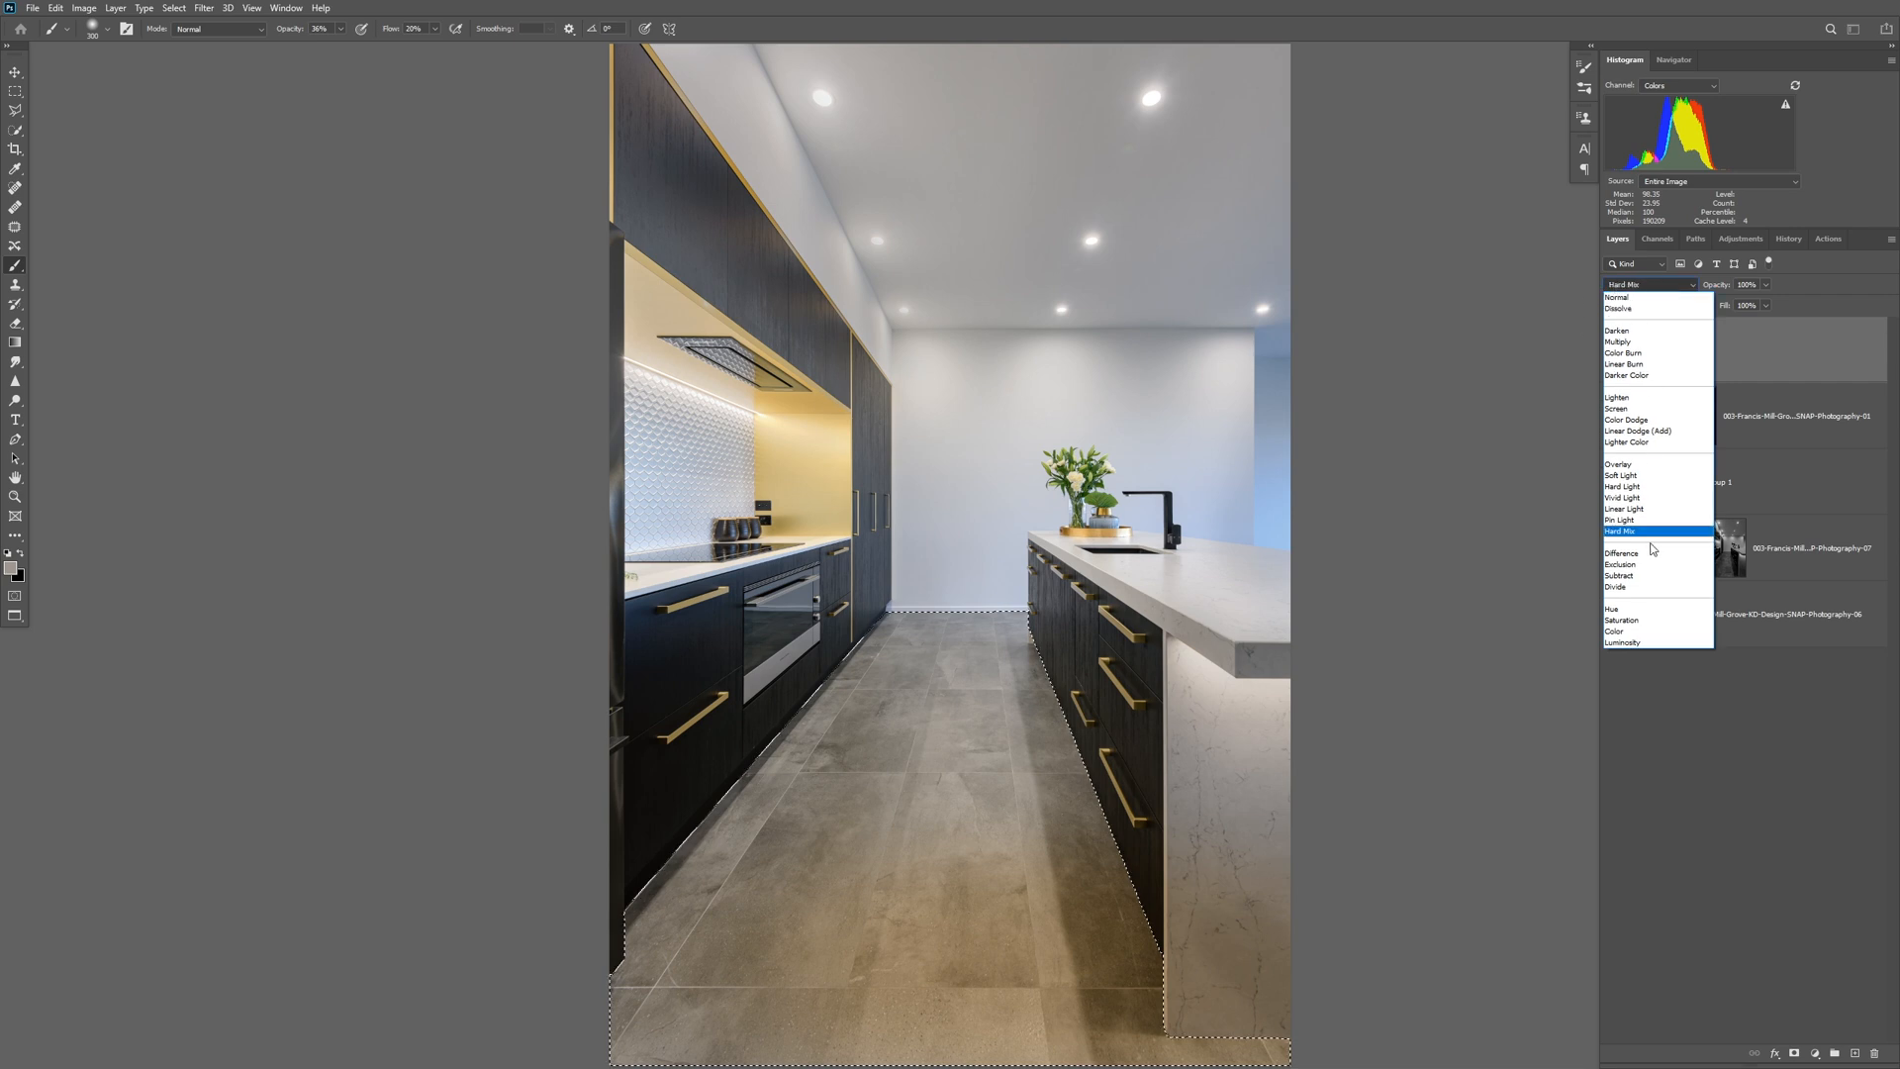
left_click(1647, 630)
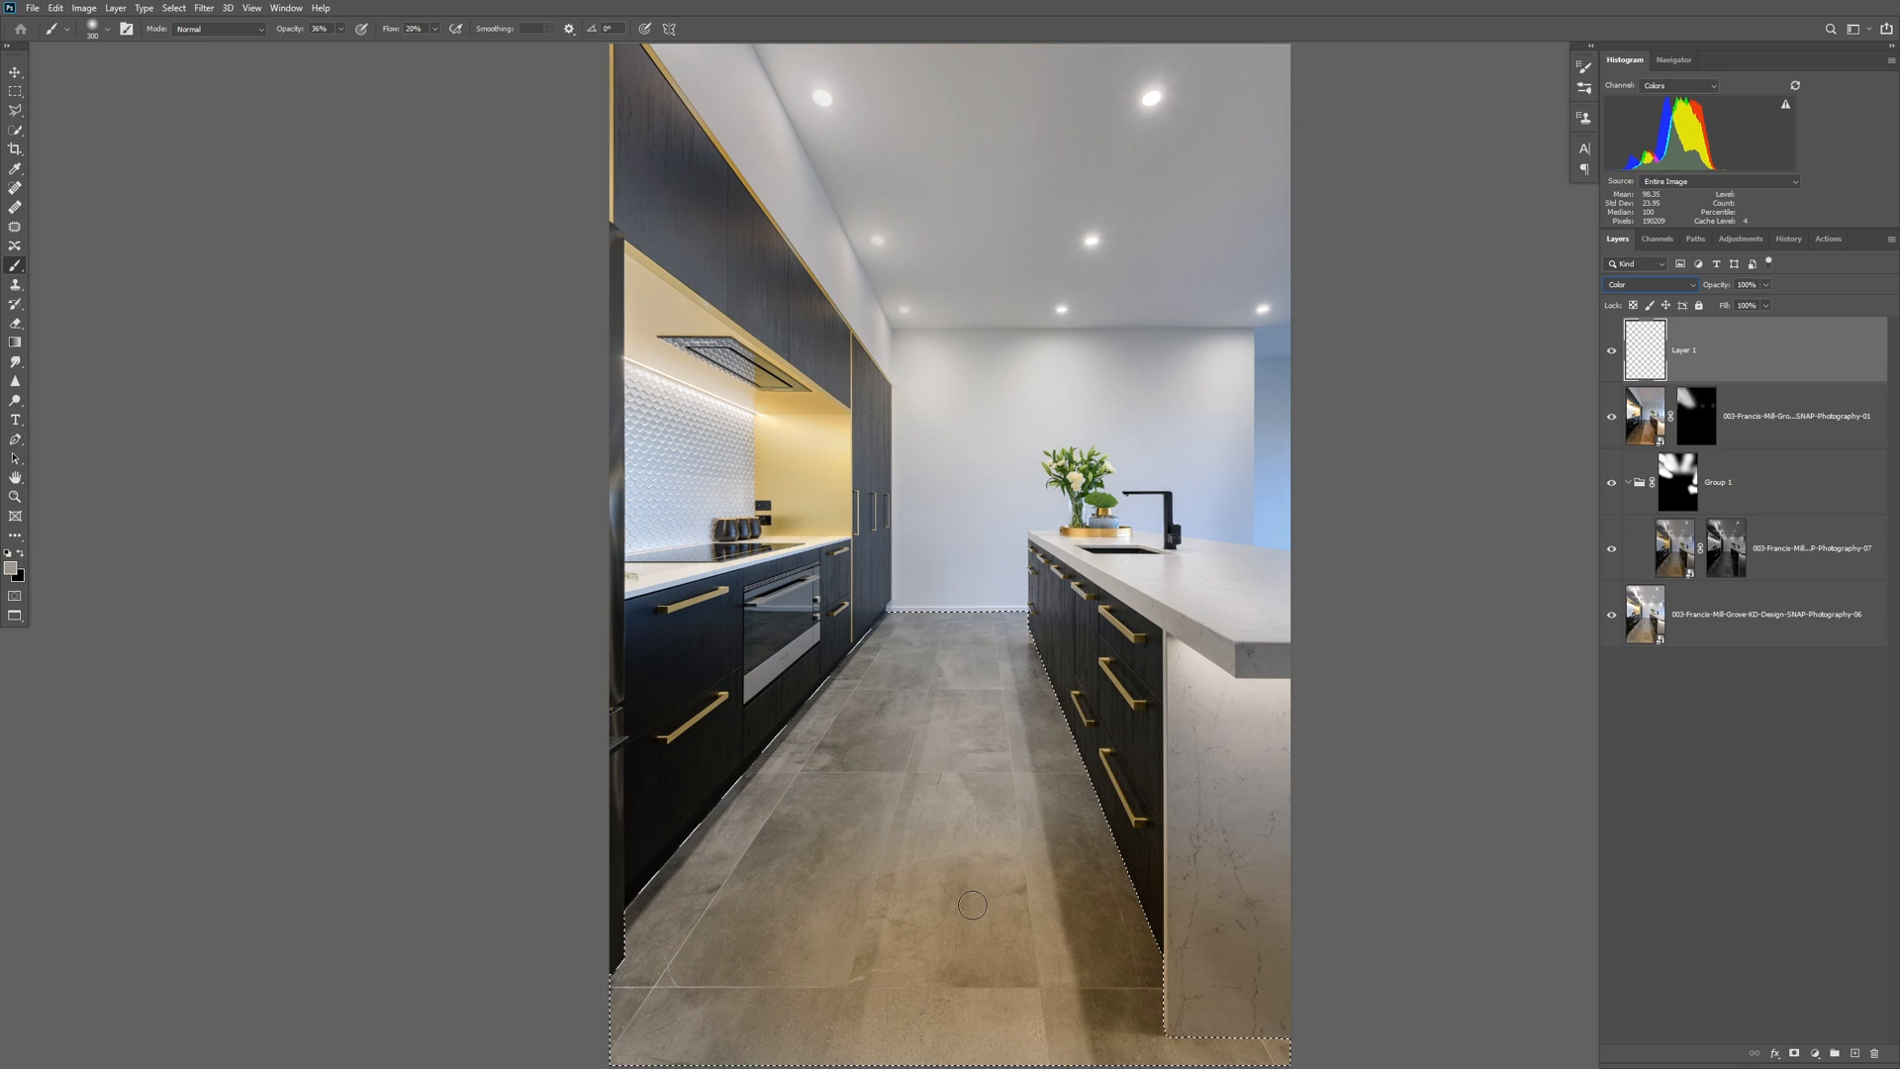
Paint the sampled grey over the yellowish foreground floor on the new layer with a much larger brush at 83% opacity.
key("bracketright")
left_click_drag(341, 29, 377, 49)
key("bracketright")
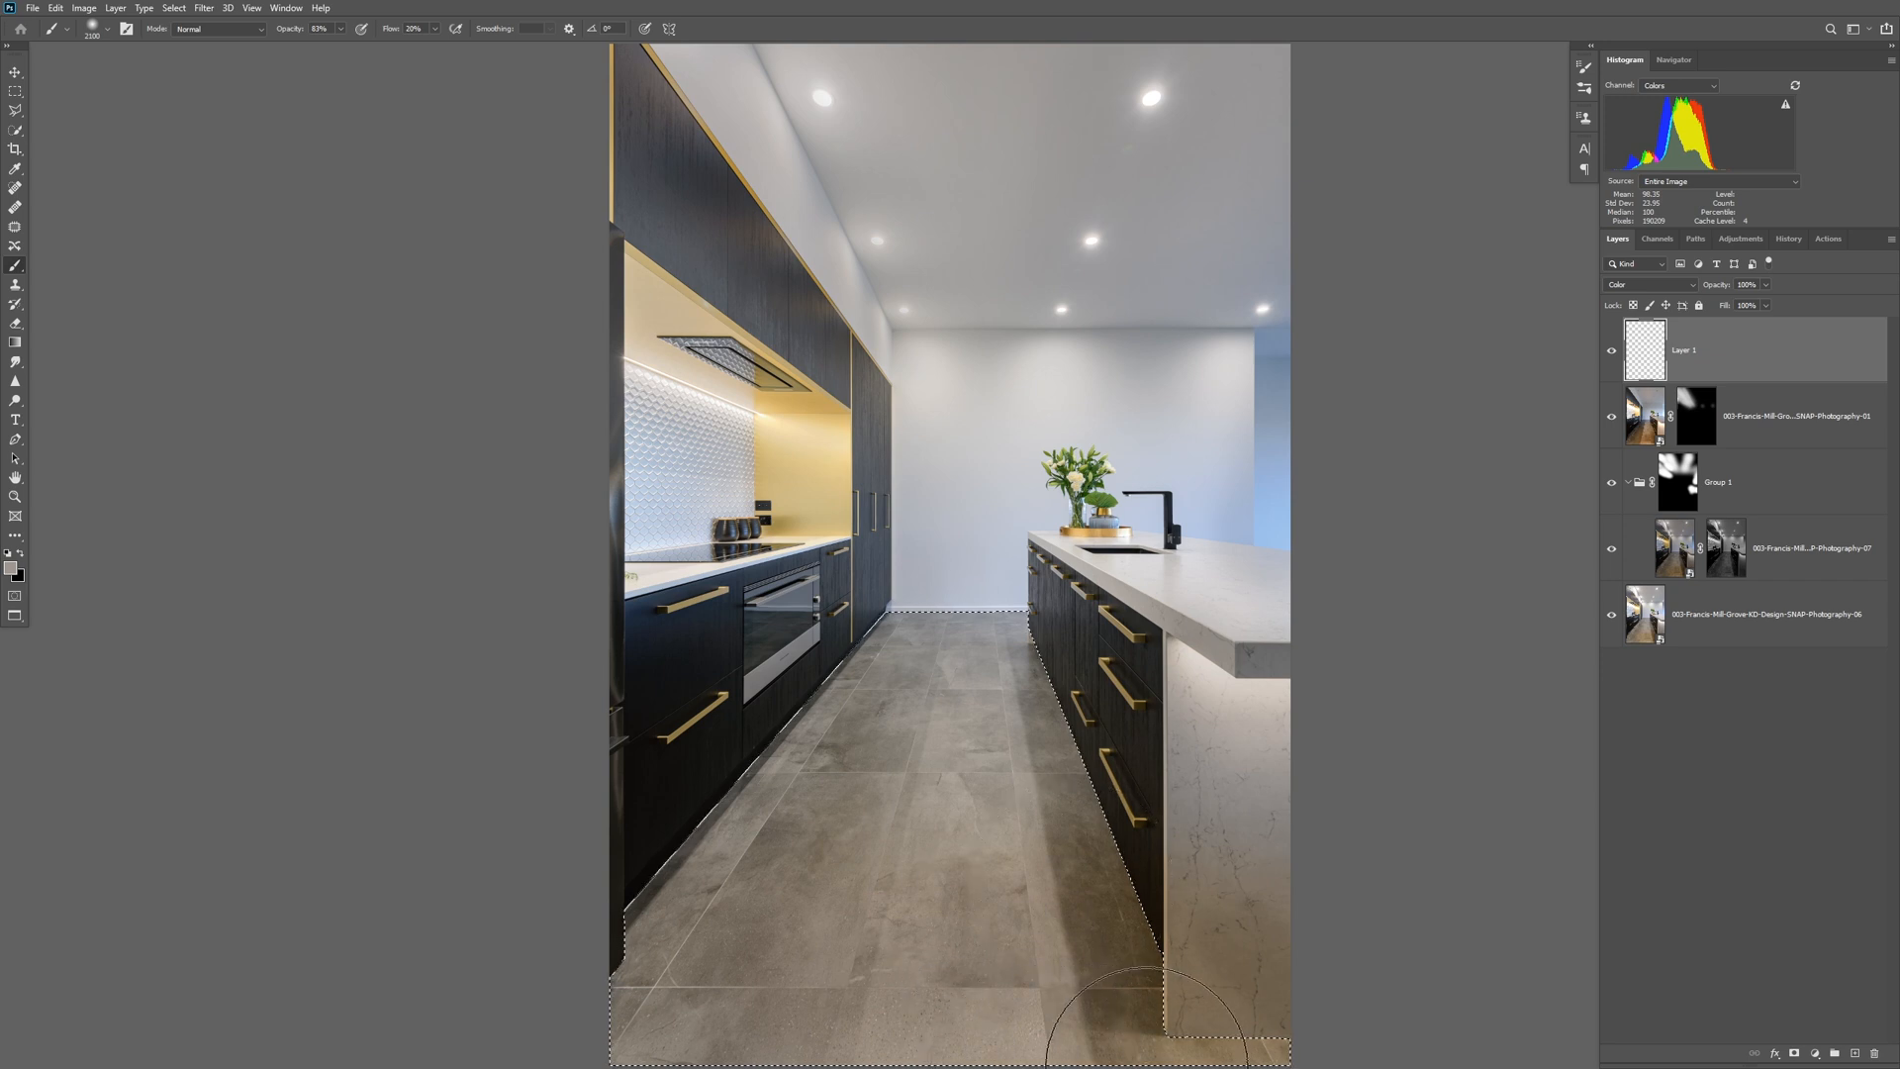
left_click_drag(1287, 1055, 1257, 1039)
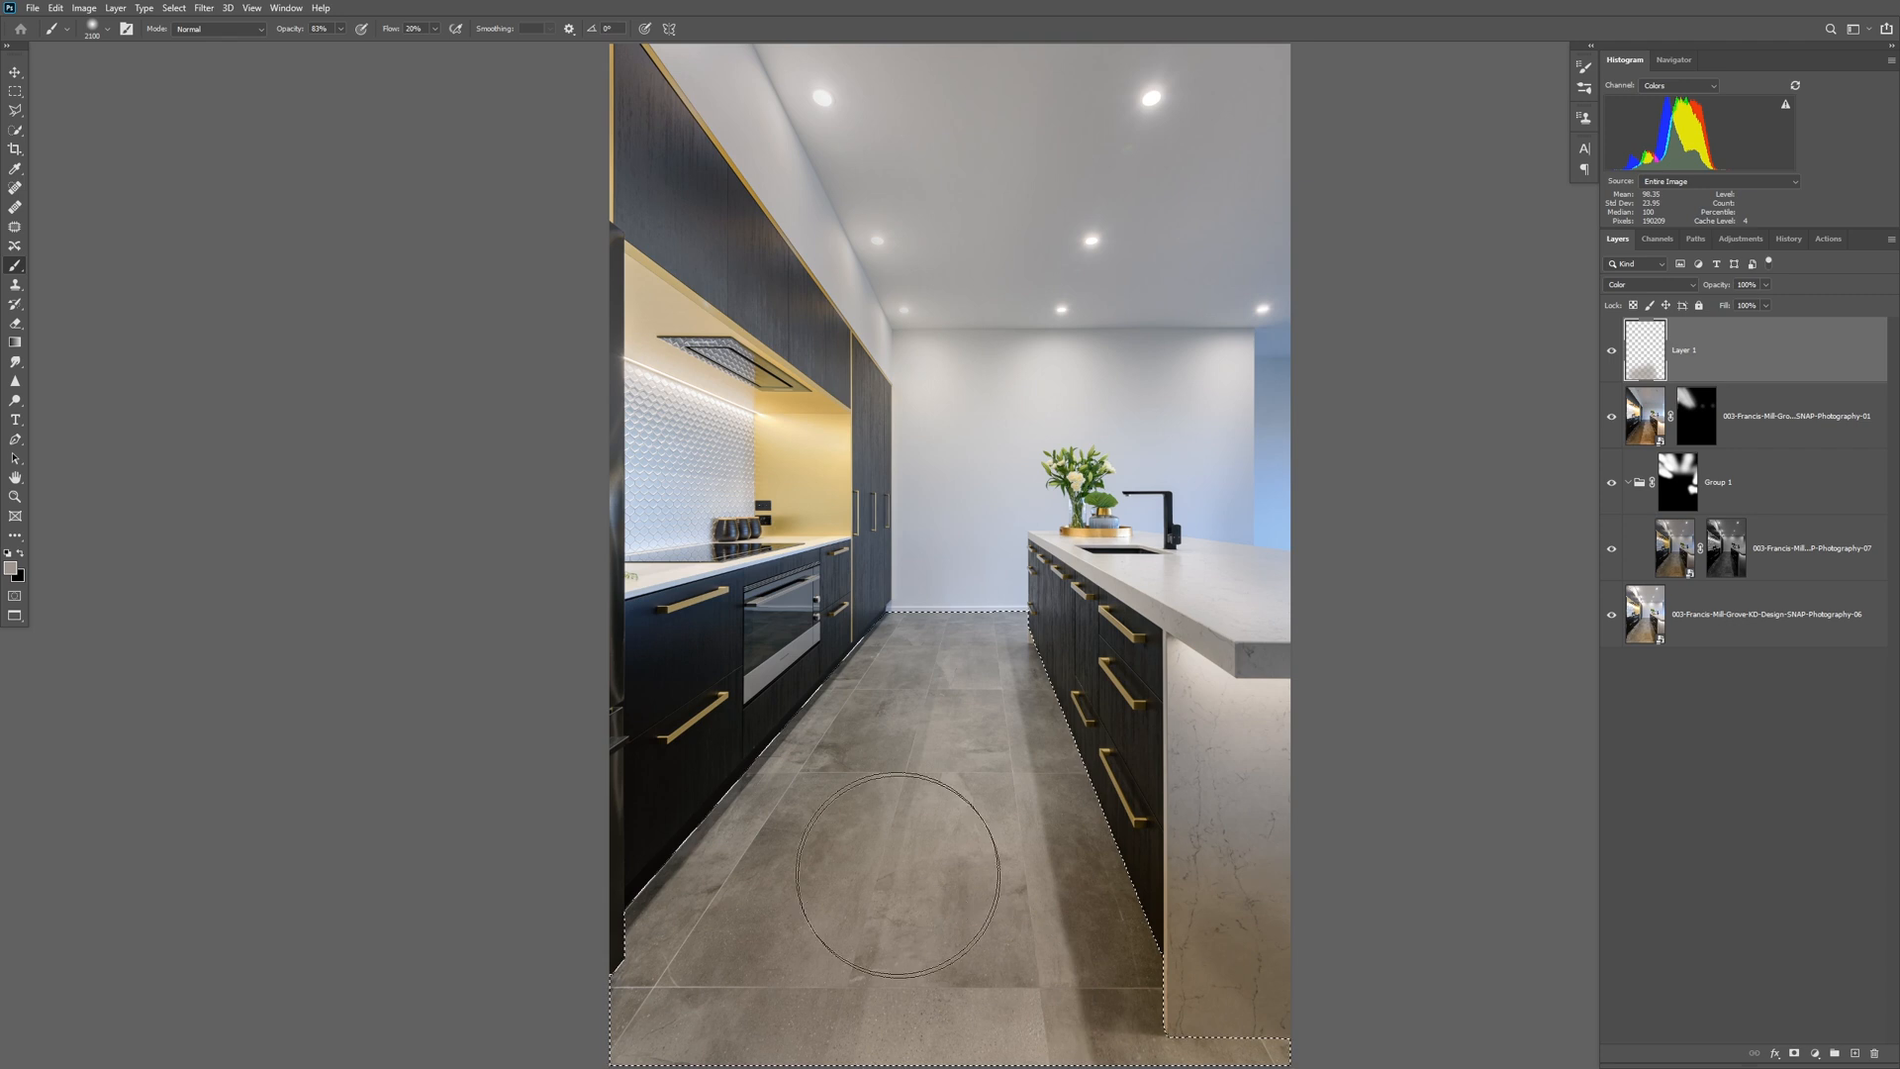
Compare the floor before and after the colour correction, and view the painted colour layer on its own.
left_click(1611, 355, "alt")
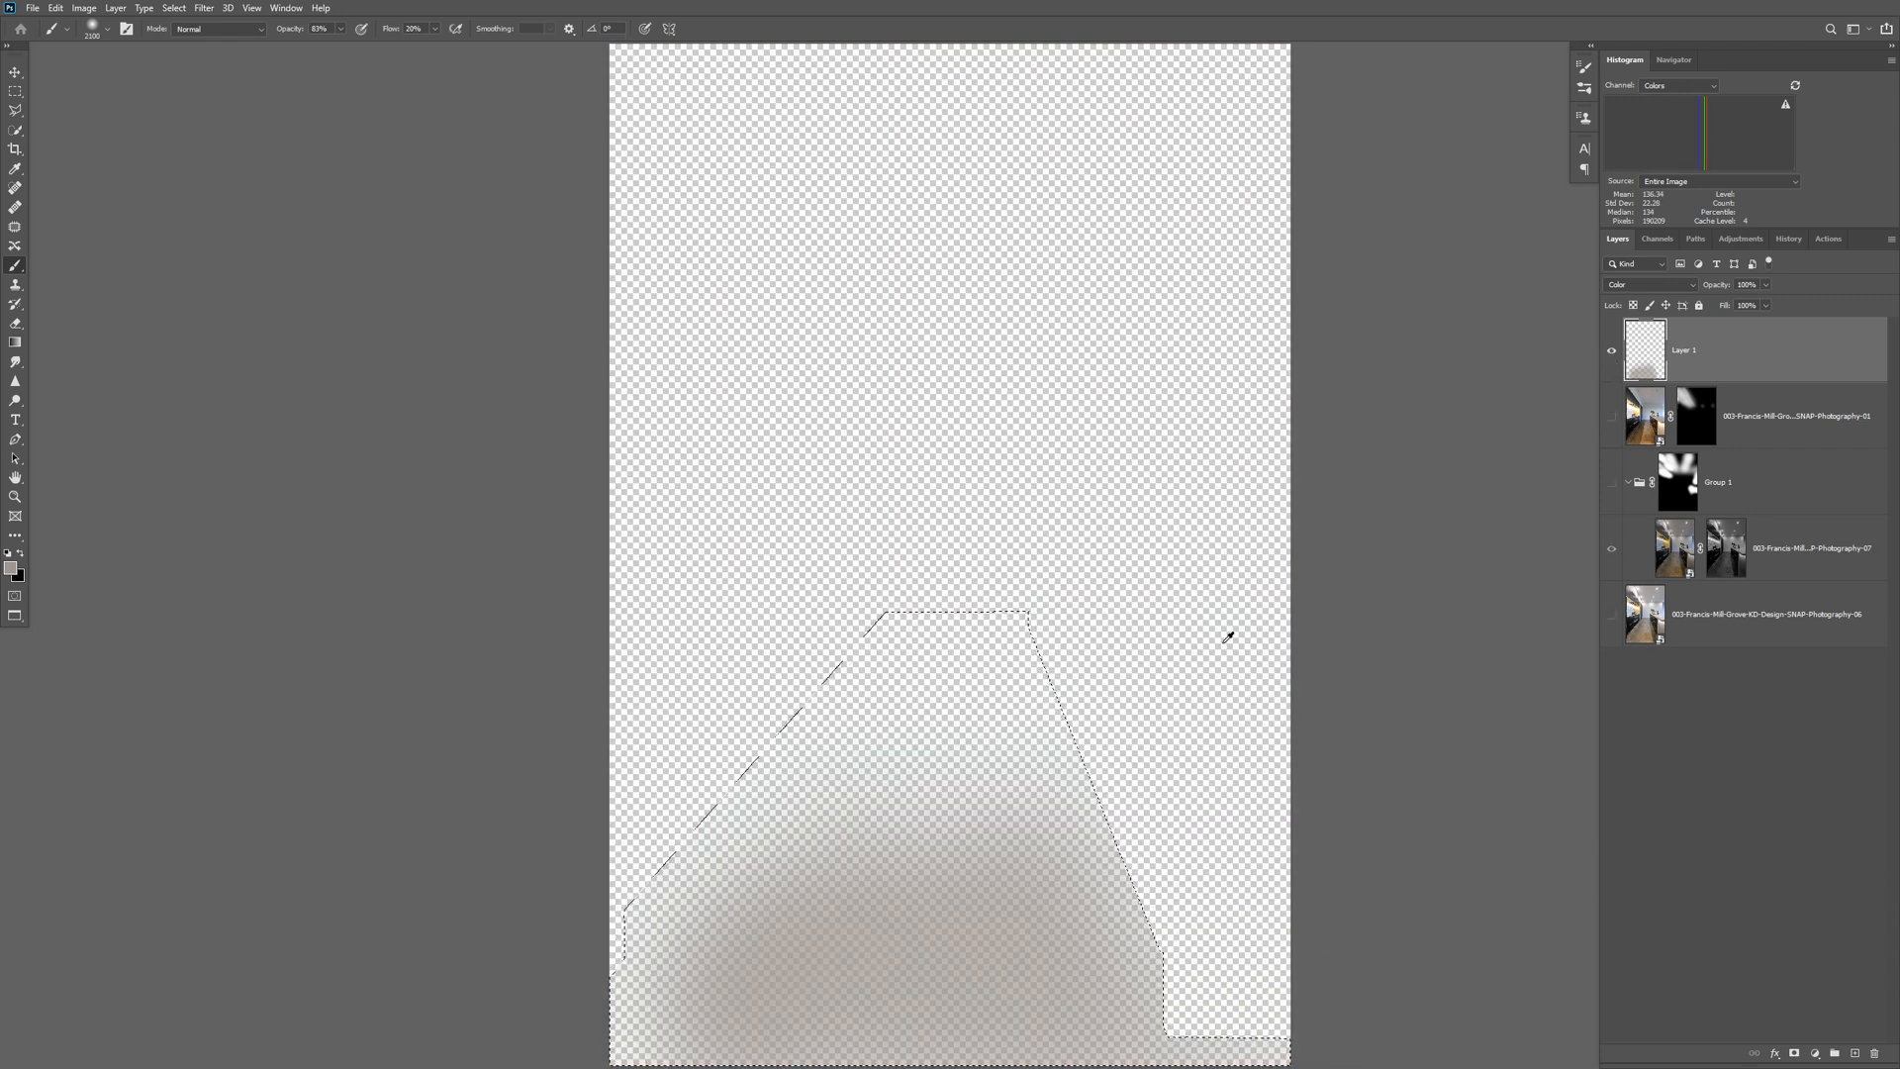
left_click(1613, 352, "alt")
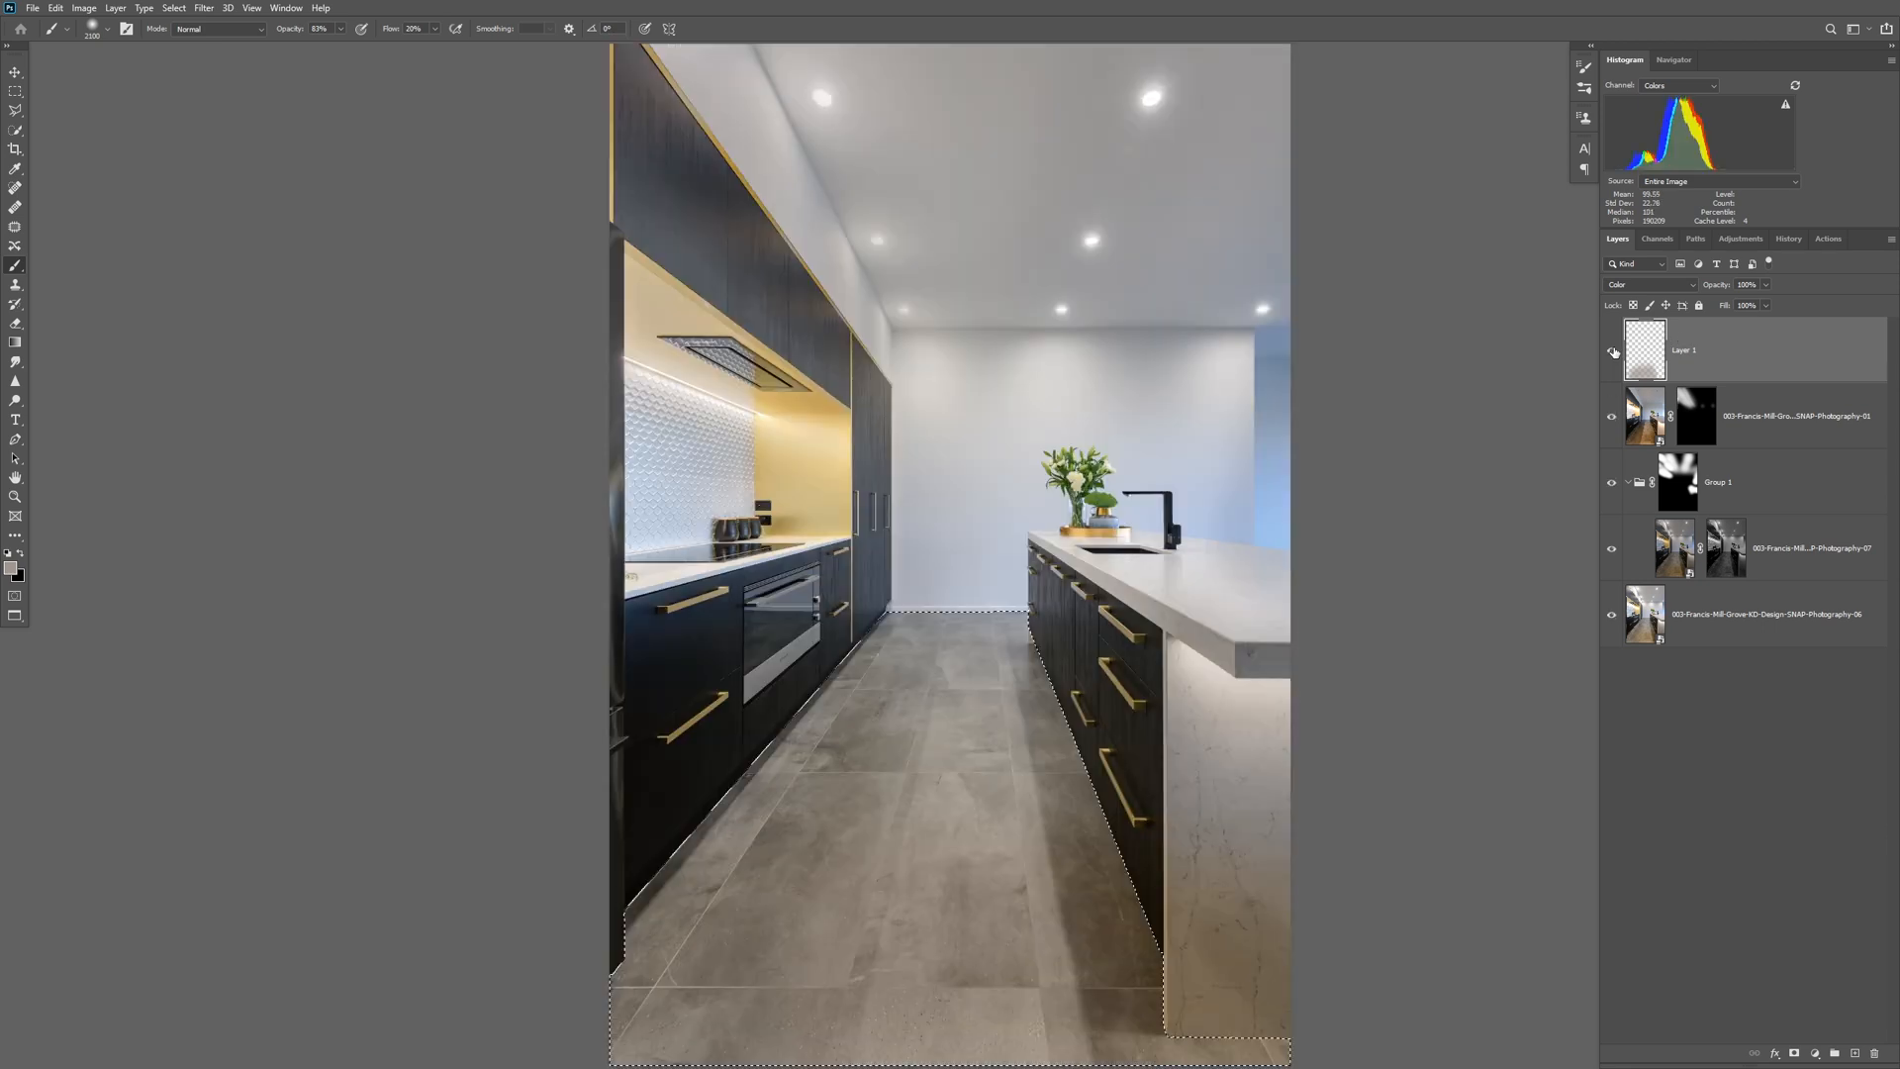
left_click(1611, 356)
left_click(1611, 352)
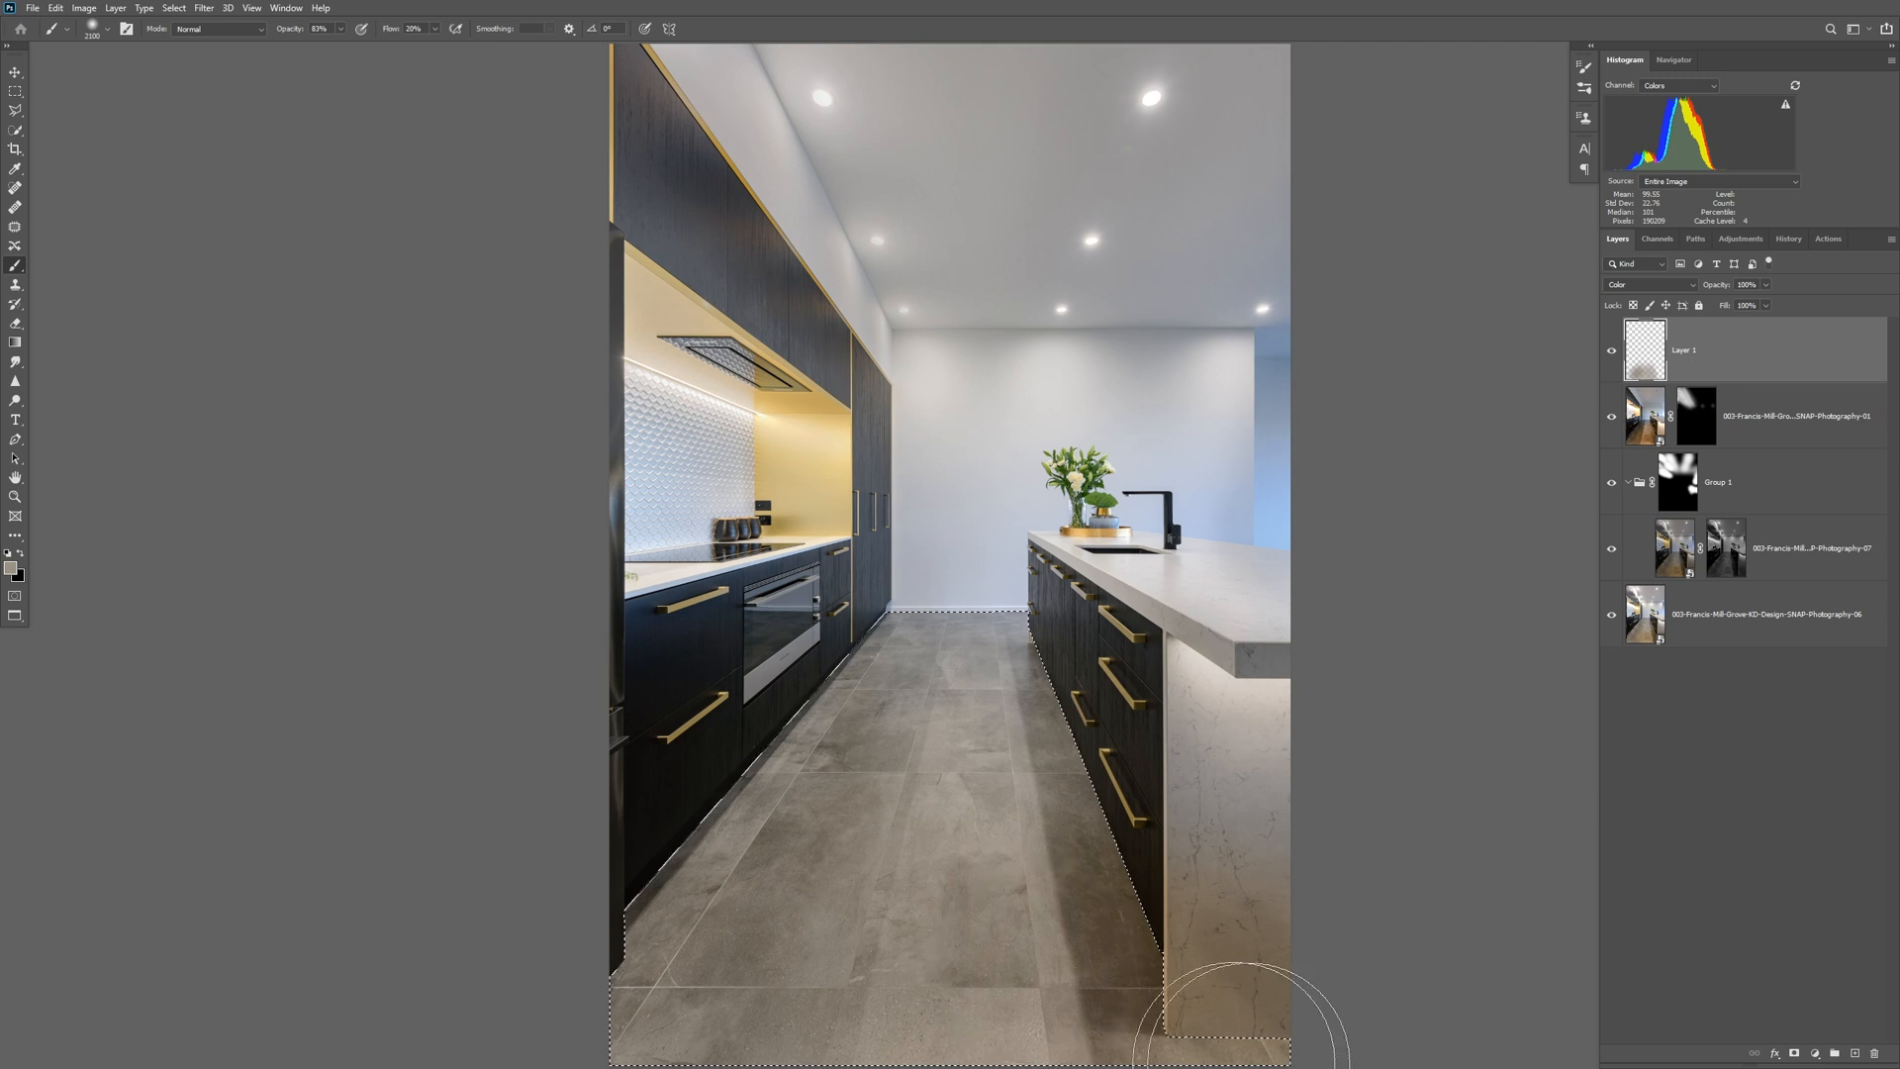
Rename the painted colour layer as "colour tiles" and deselect the floor.
double_click(1690, 350)
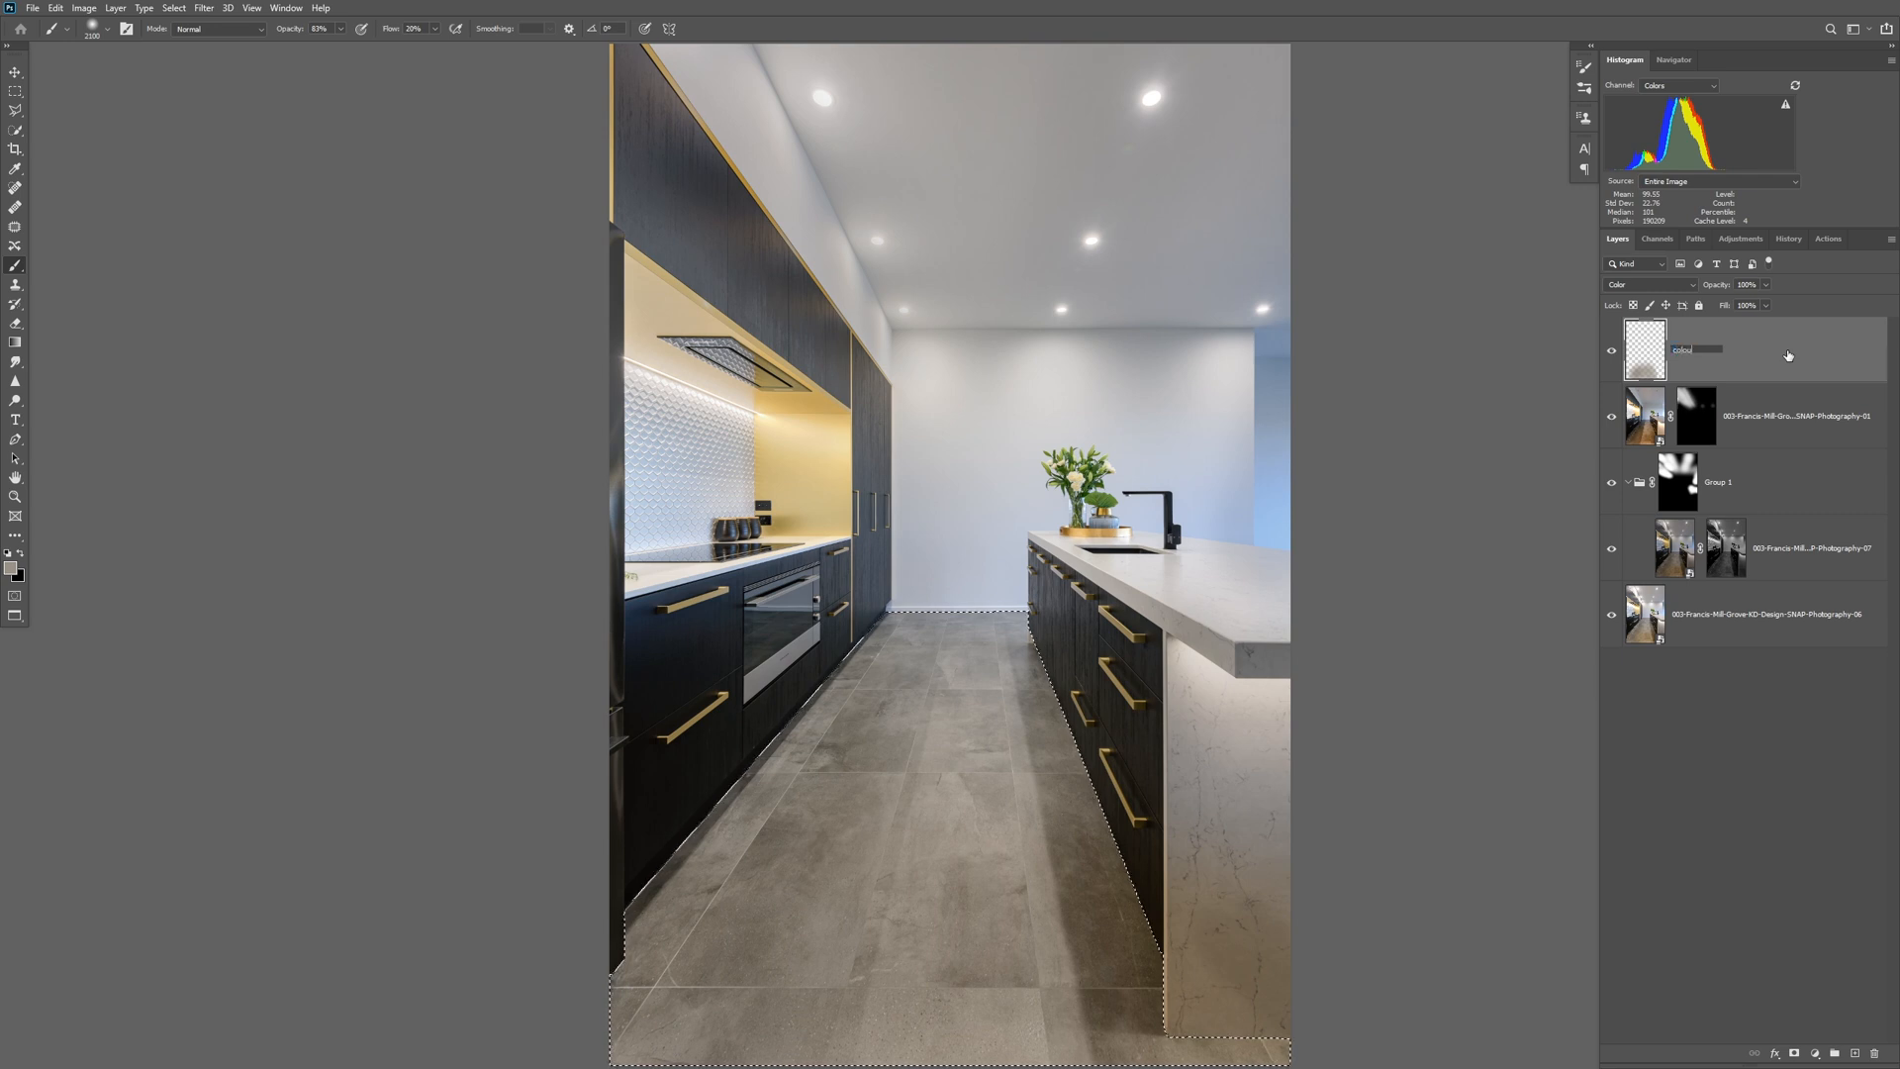
type("colour tiles")
key("Return")
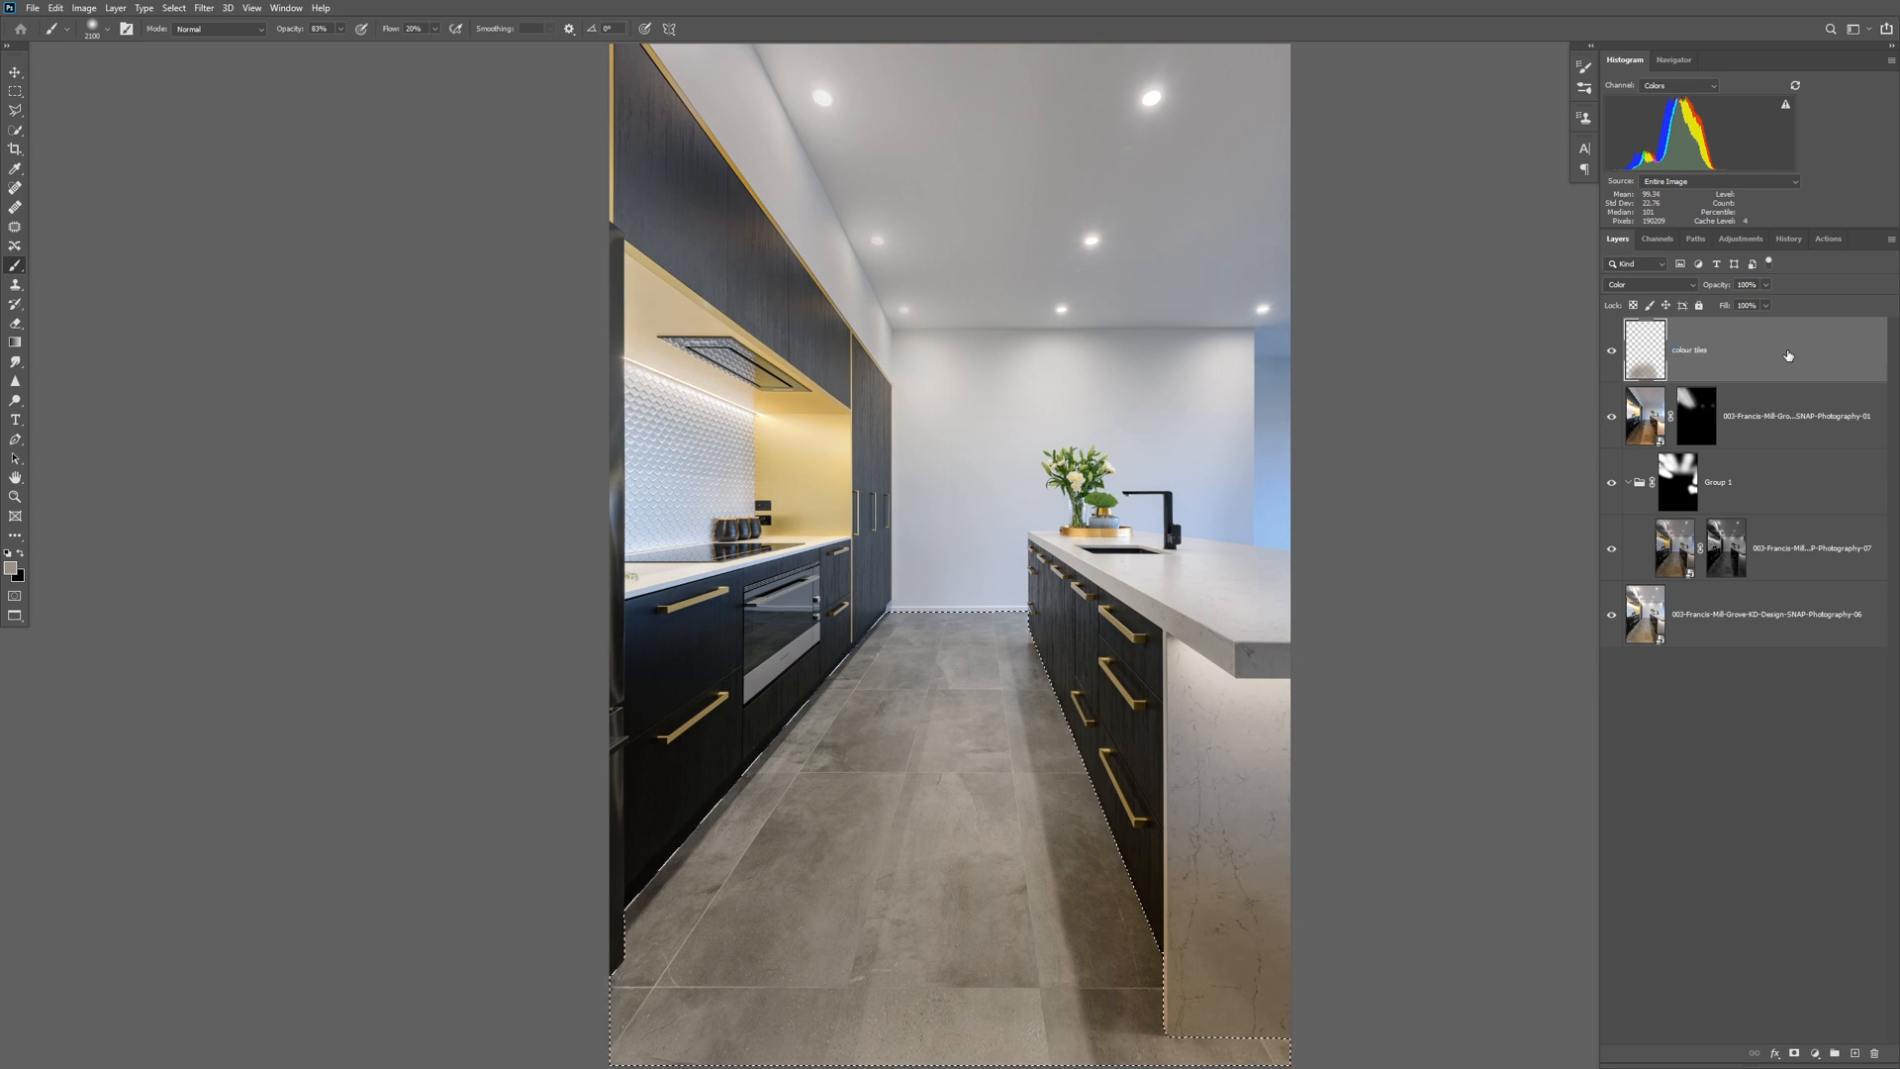
key("ctrl+d")
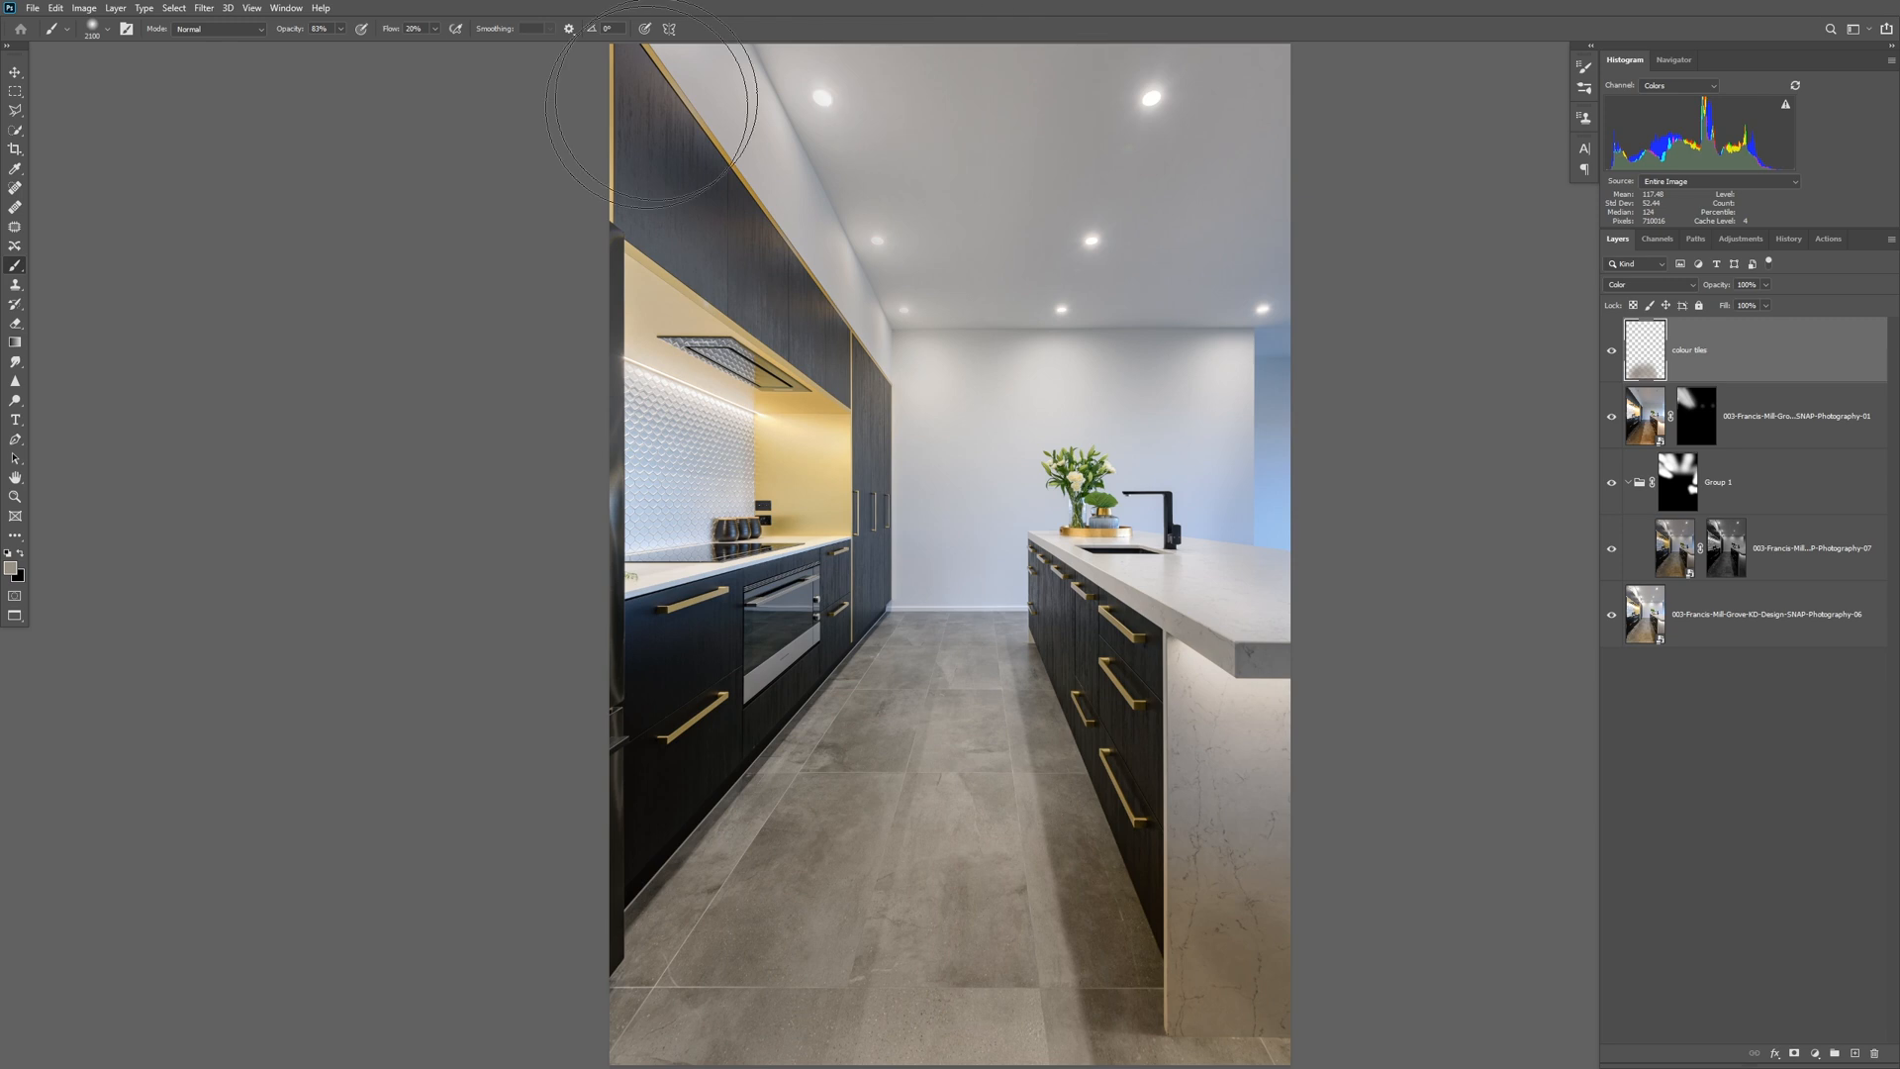
left_click_drag(747, 225, 813, 412)
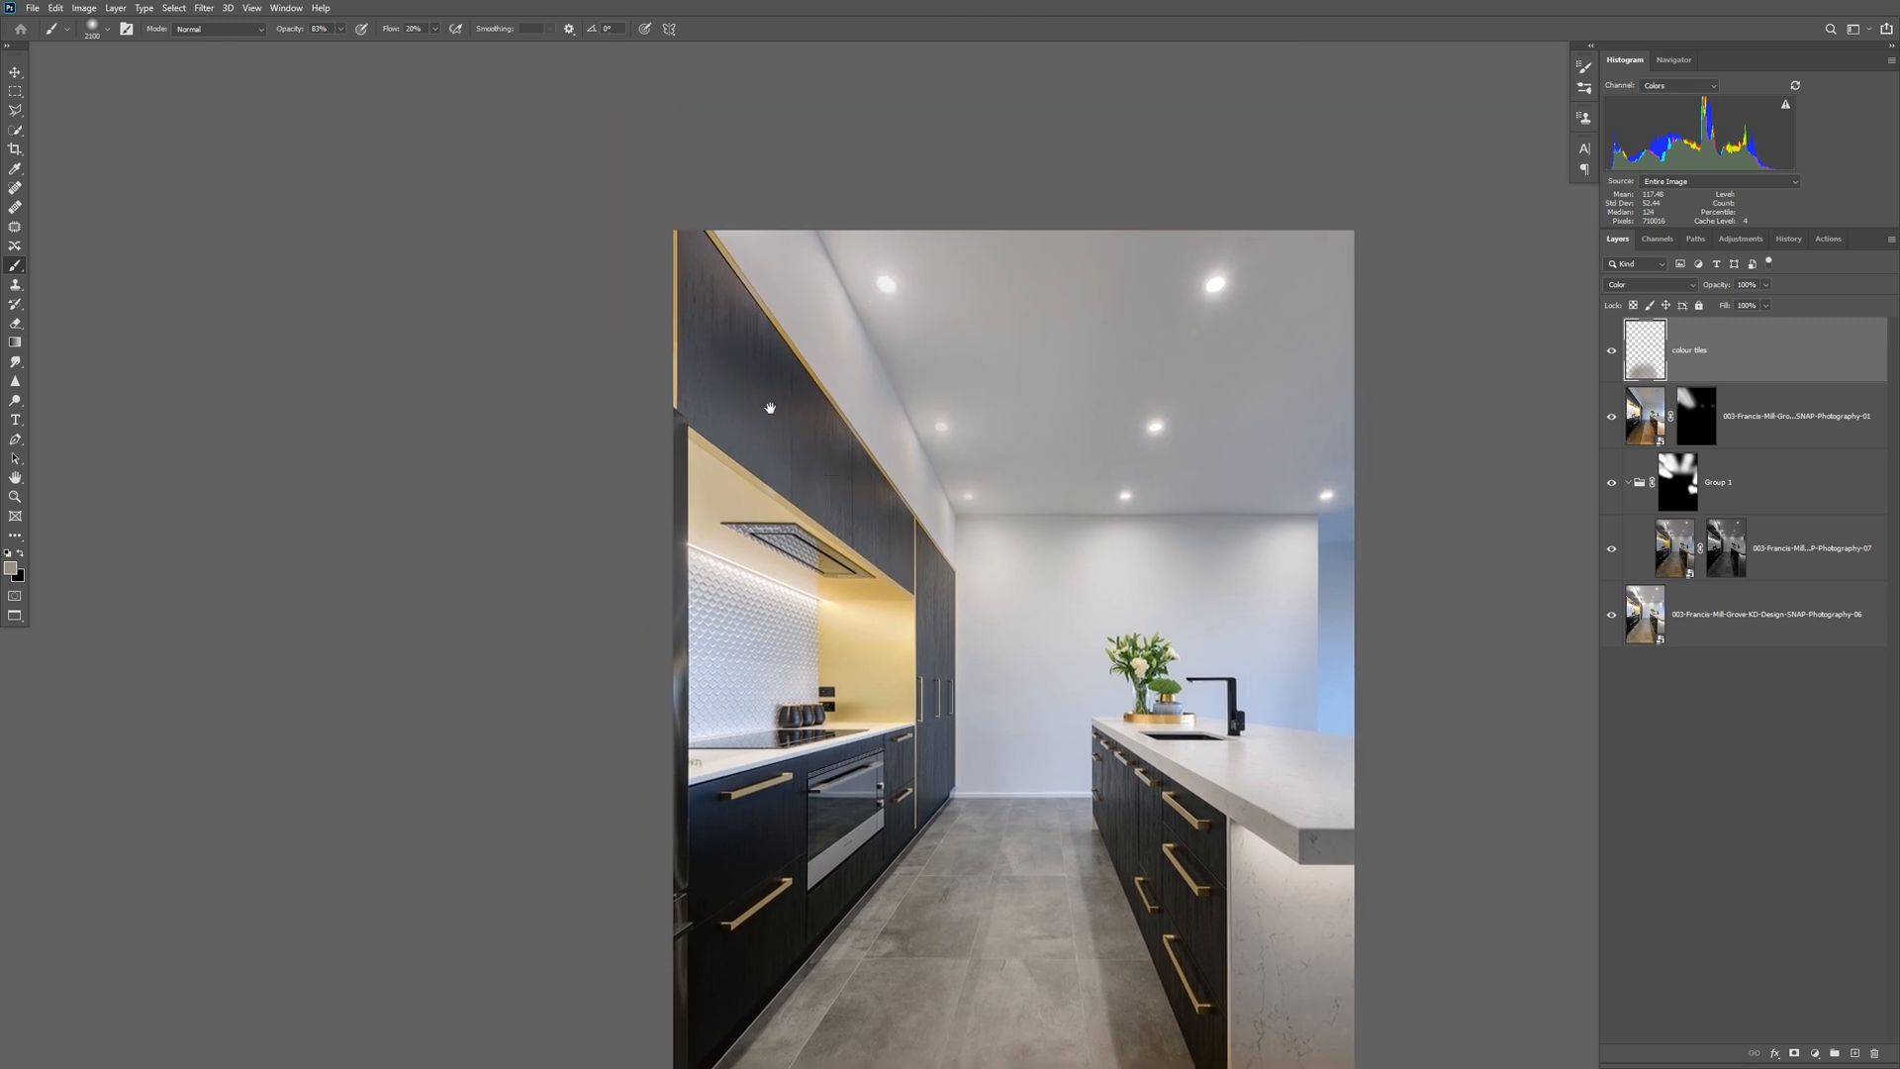
left_click(771, 408, "ctrl")
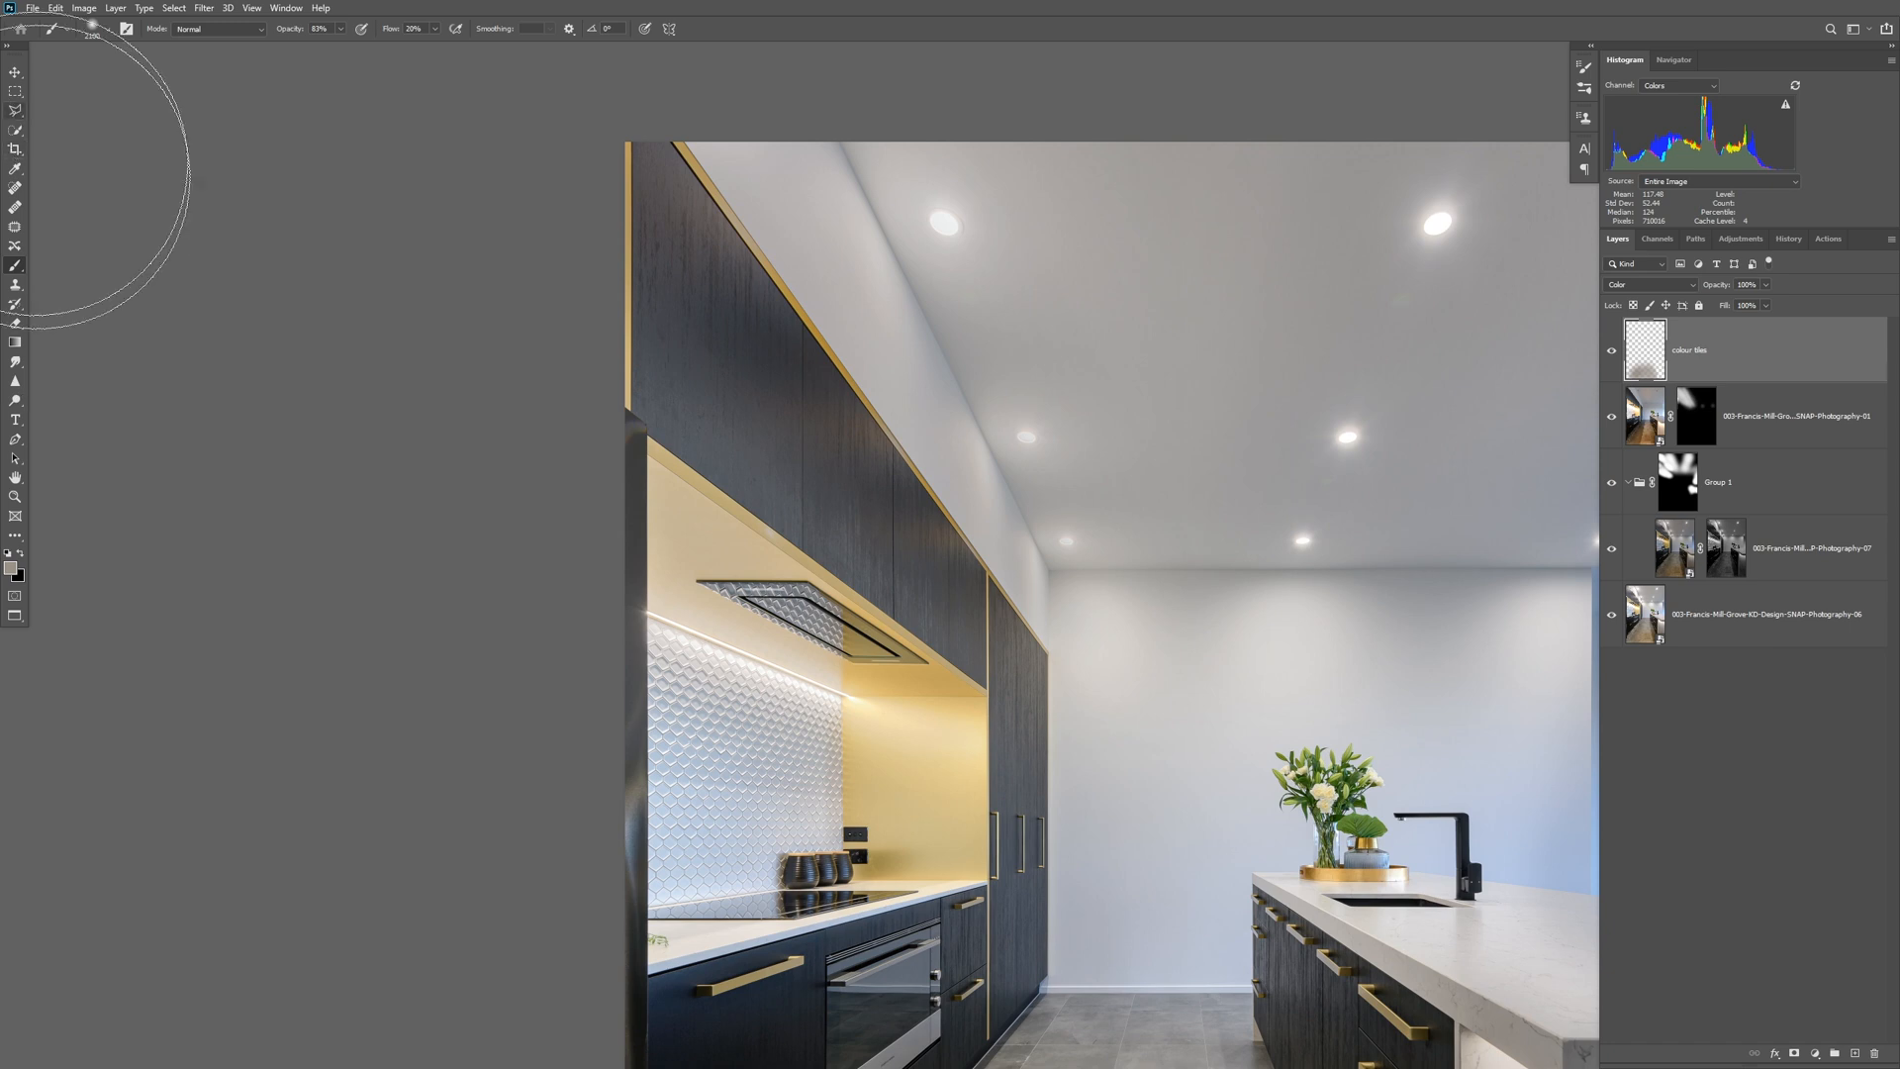
left_click(14, 112)
left_click(666, 131)
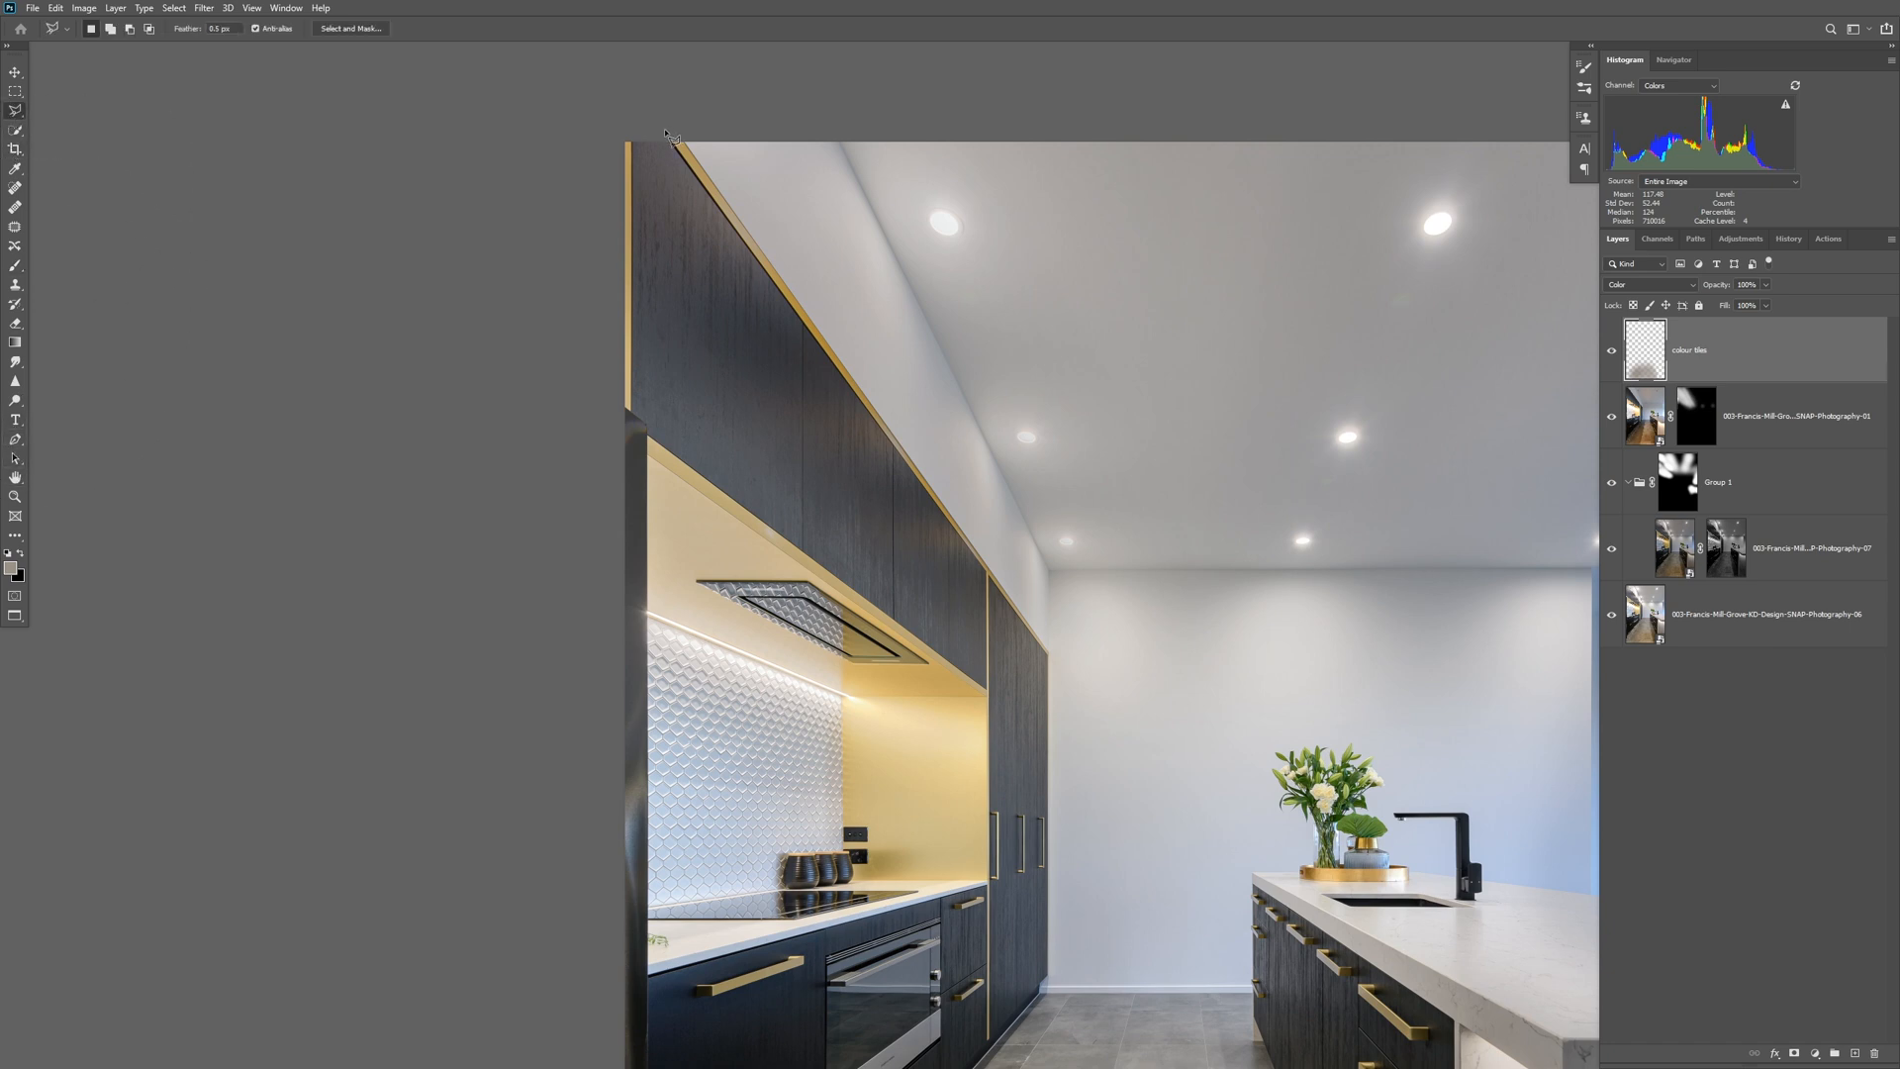
left_click(960, 541)
left_click(986, 605)
double_click(981, 685)
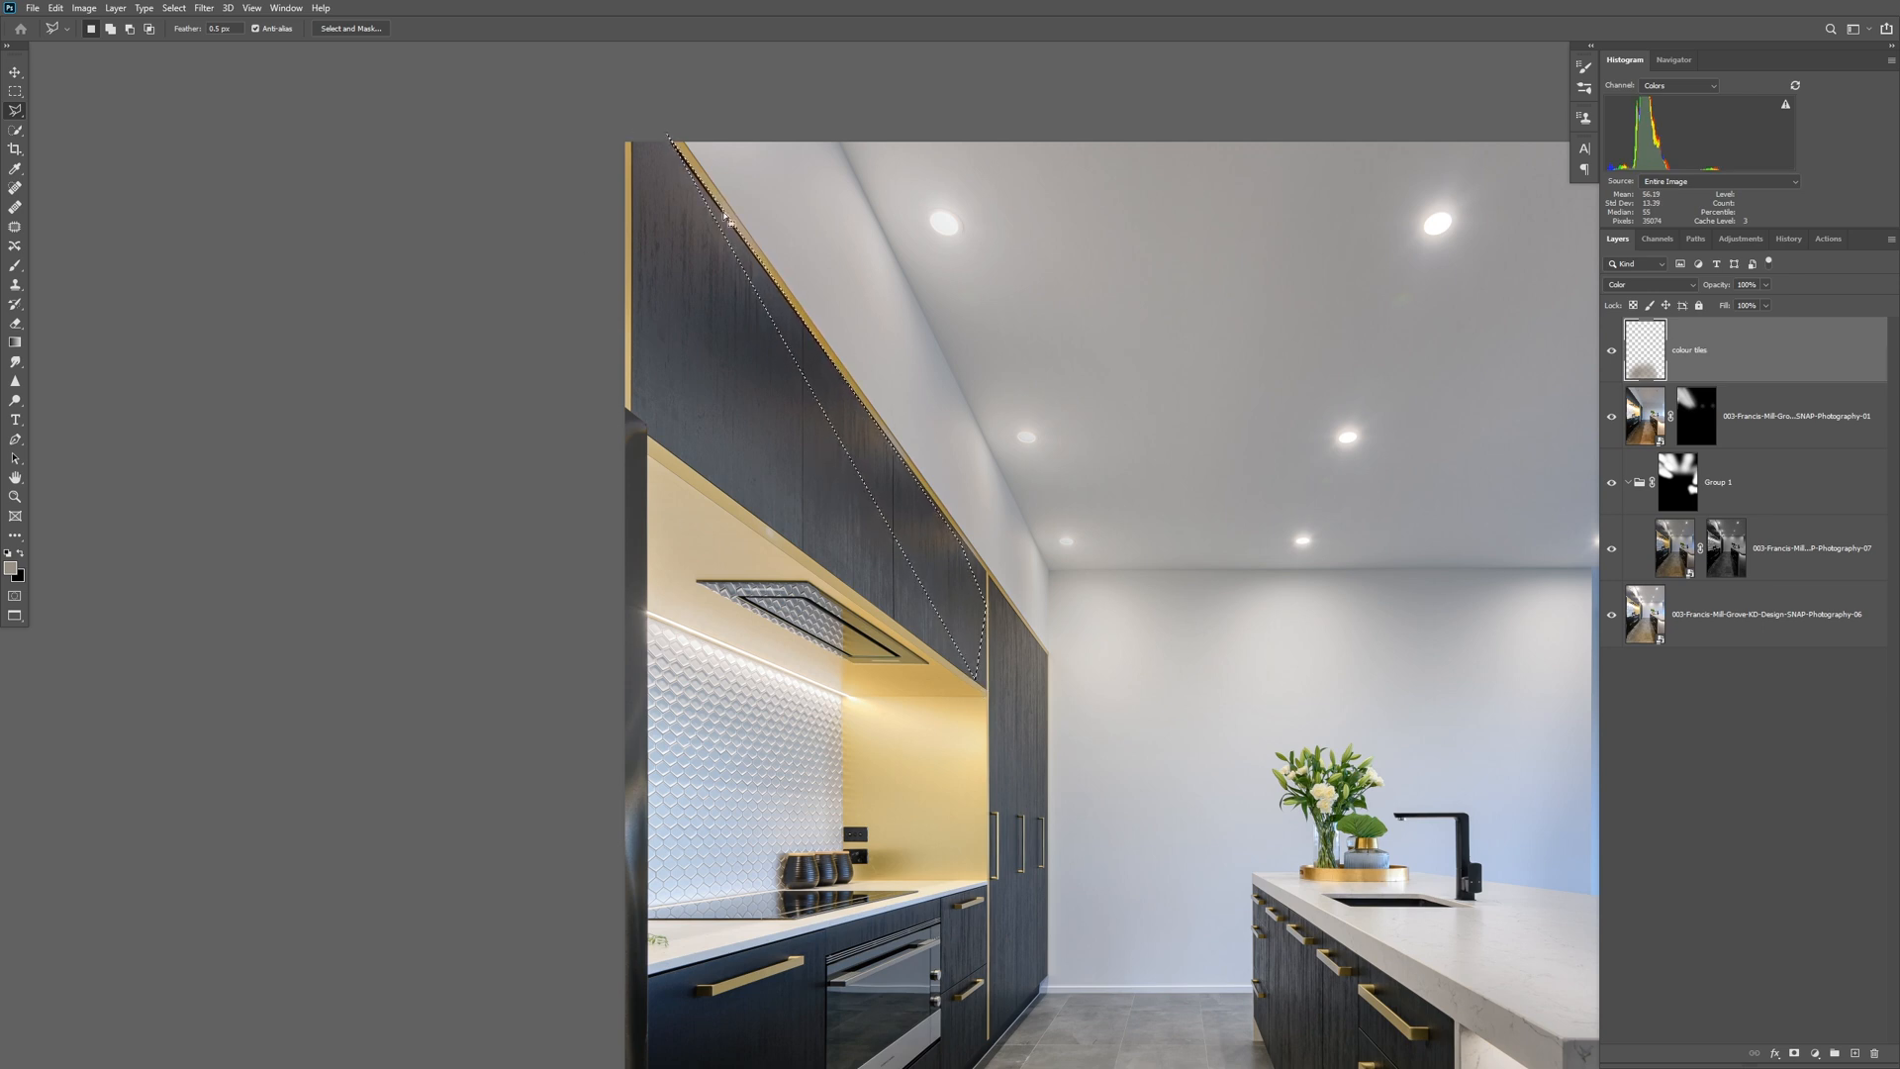
key("shift")
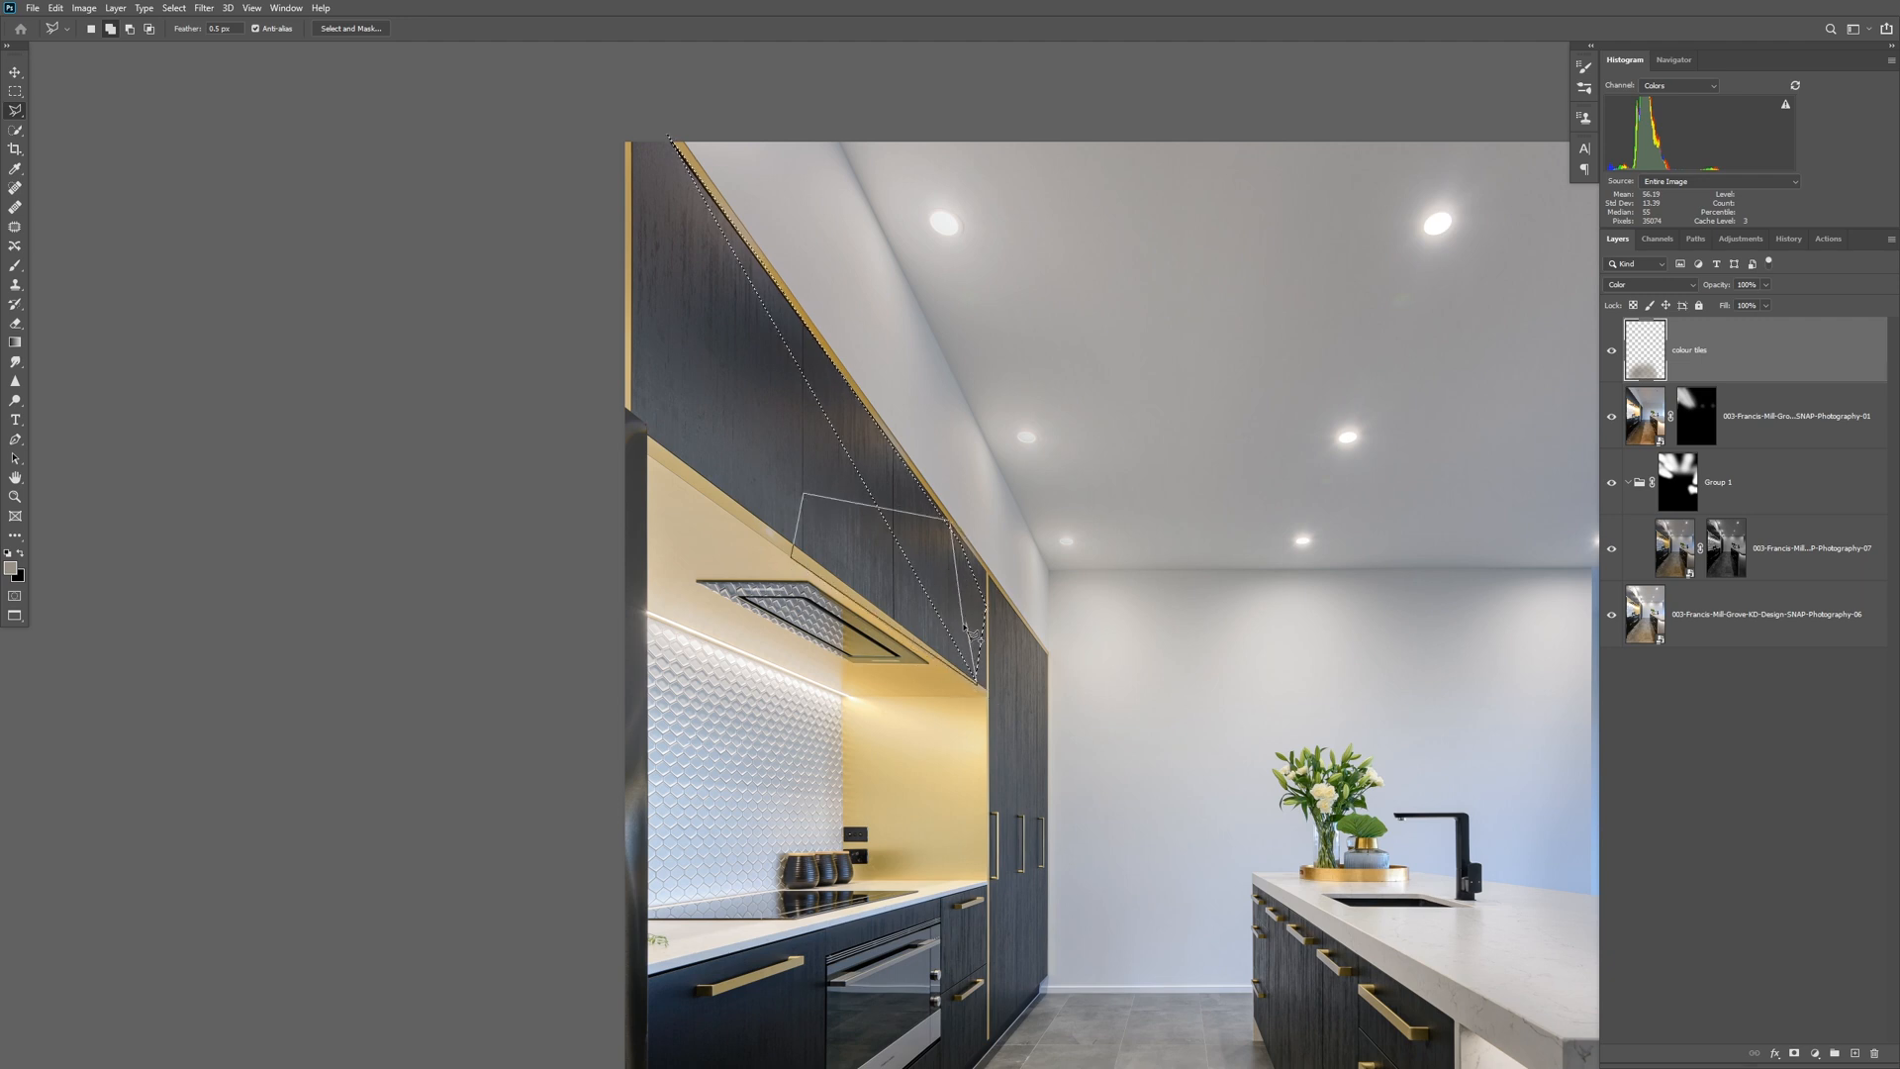
left_click(1024, 604)
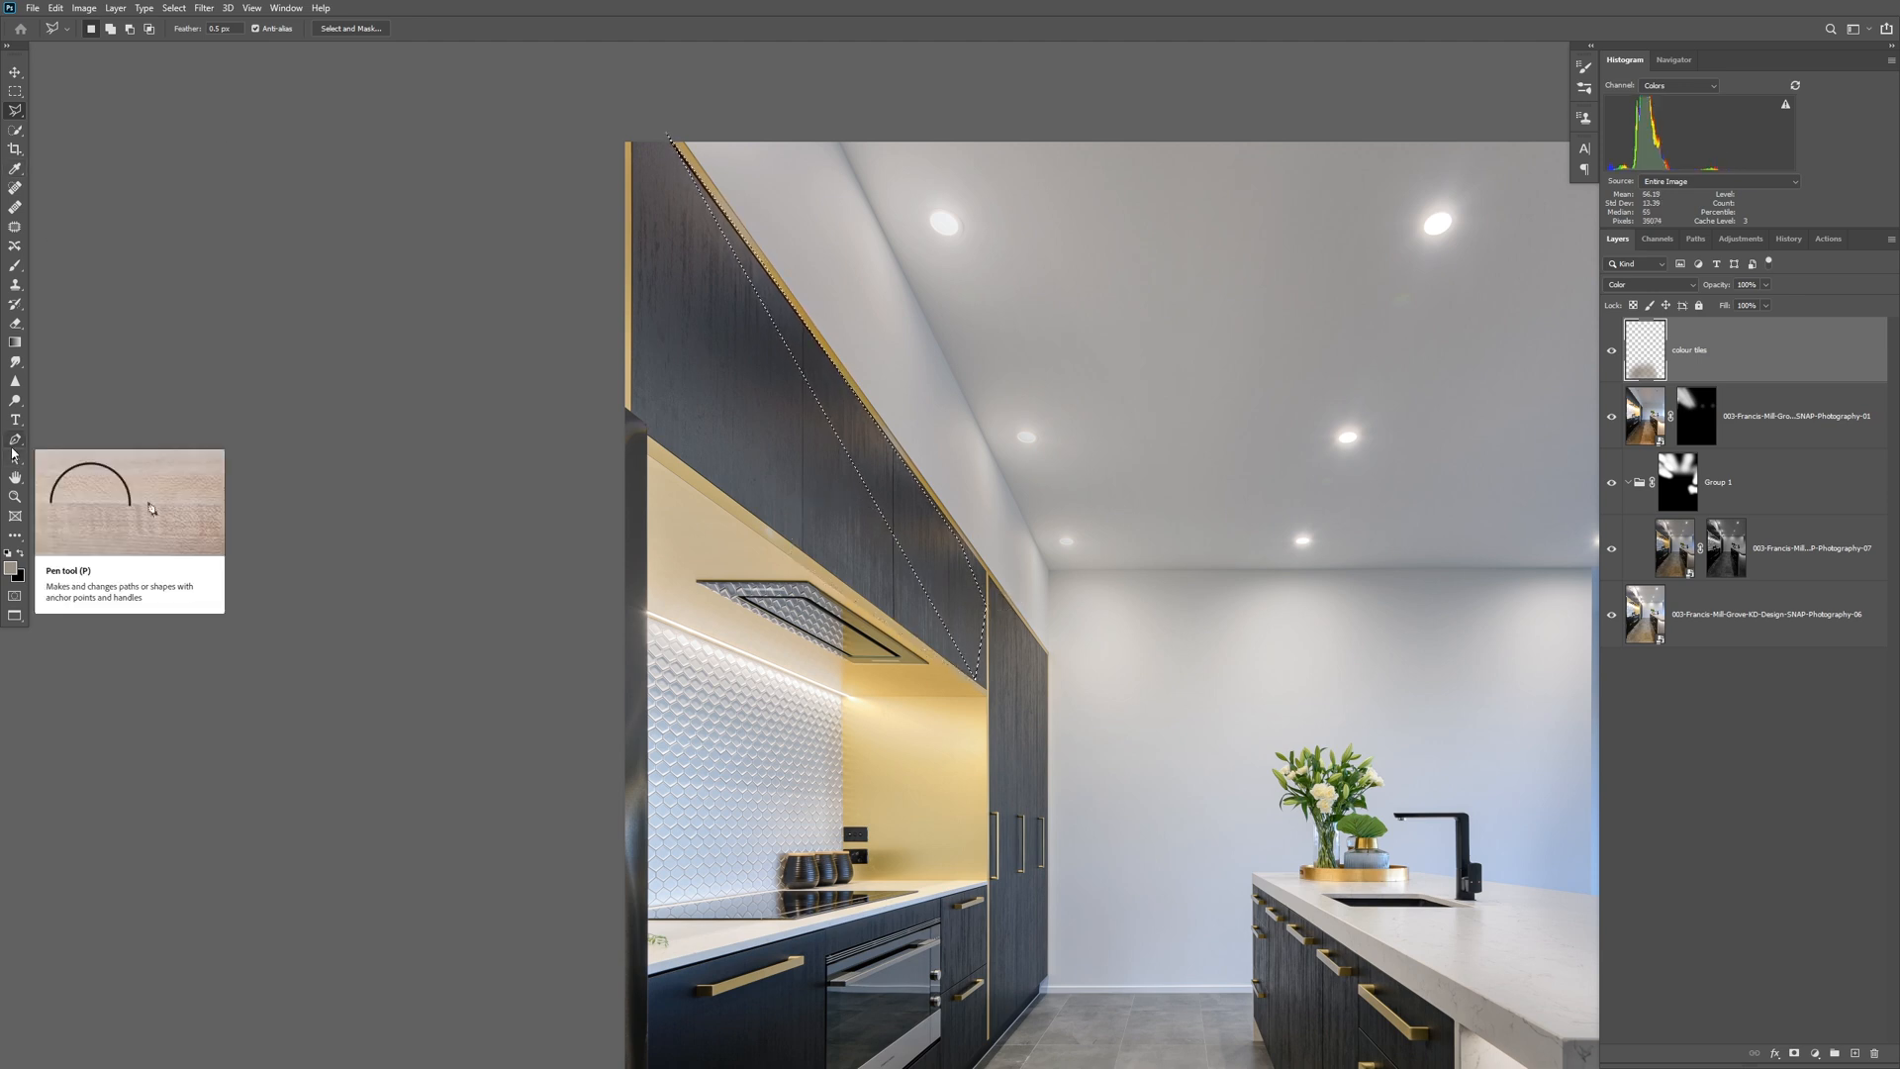
left_click(135, 335)
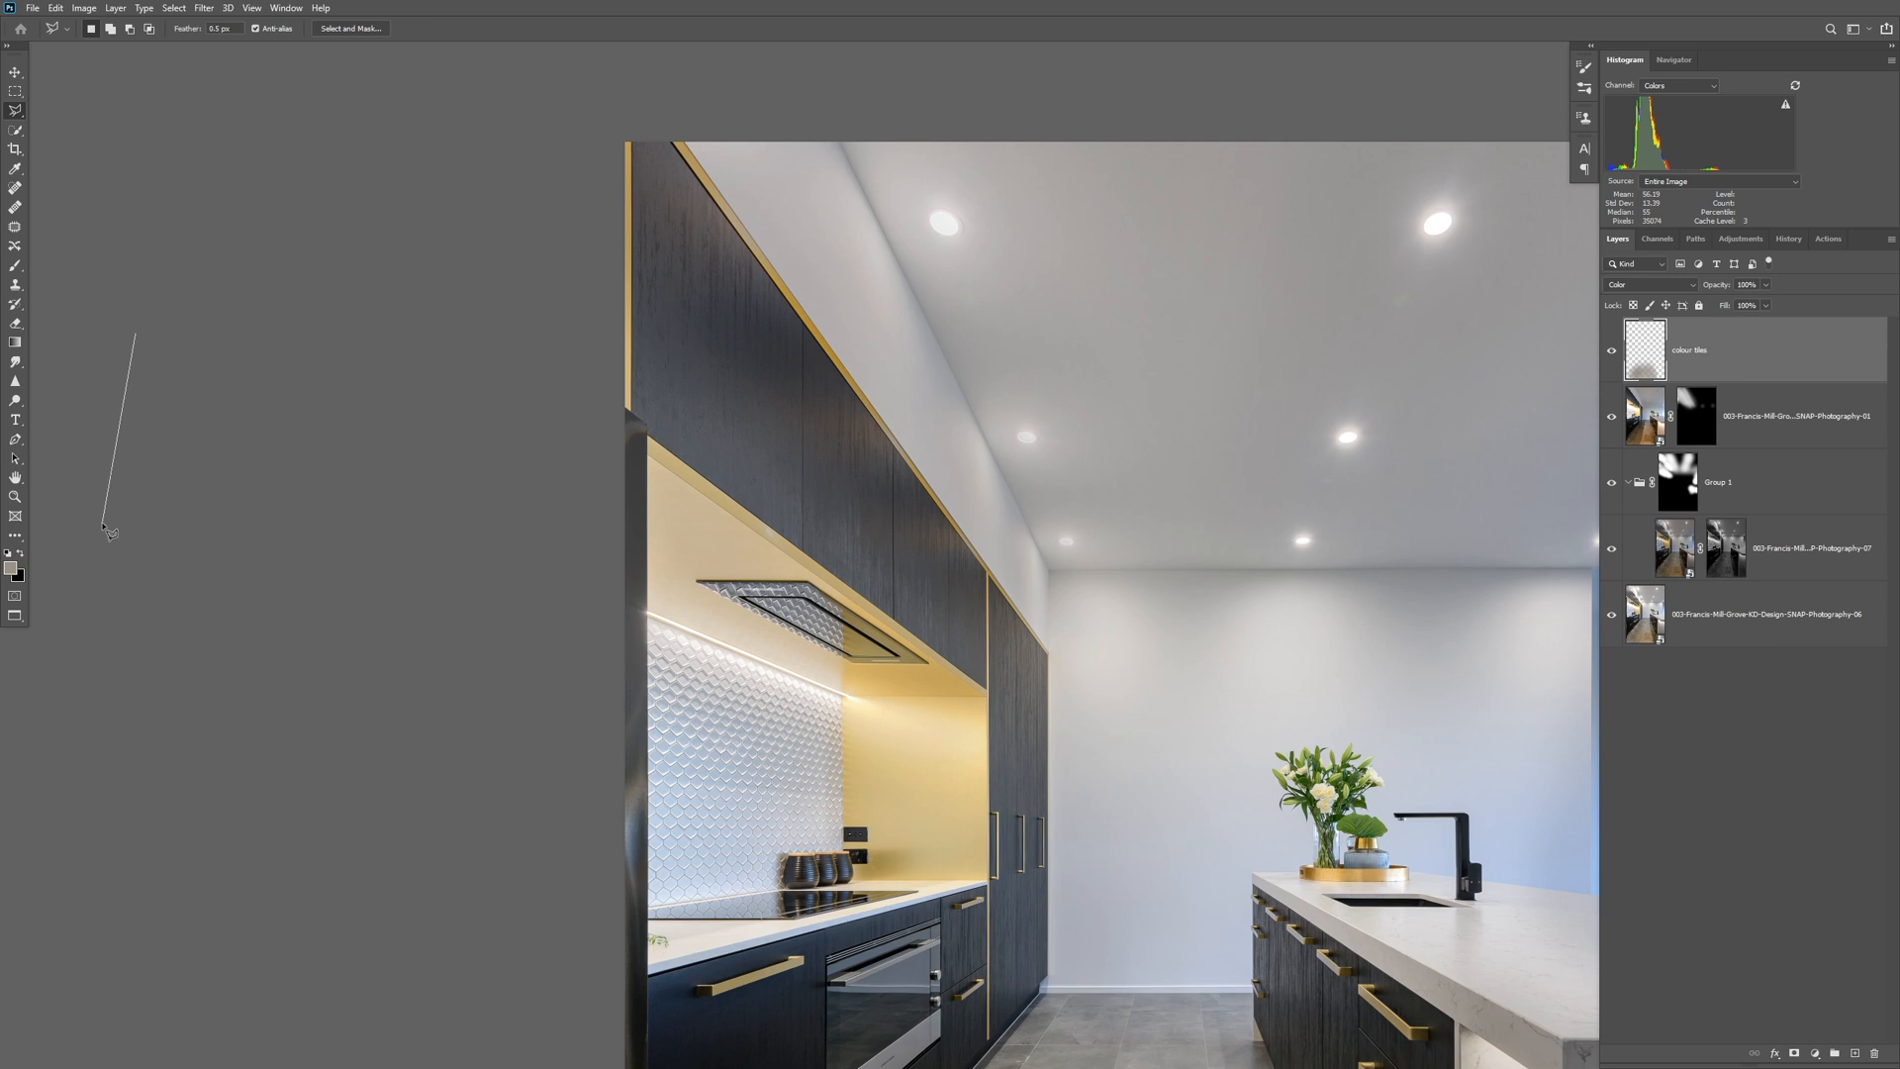
Discard the lasso selection and trace a Pen path along the sloping top edge of the overhead cupboards, inside the gold trim, to the vertical trim.
left_click(15, 438)
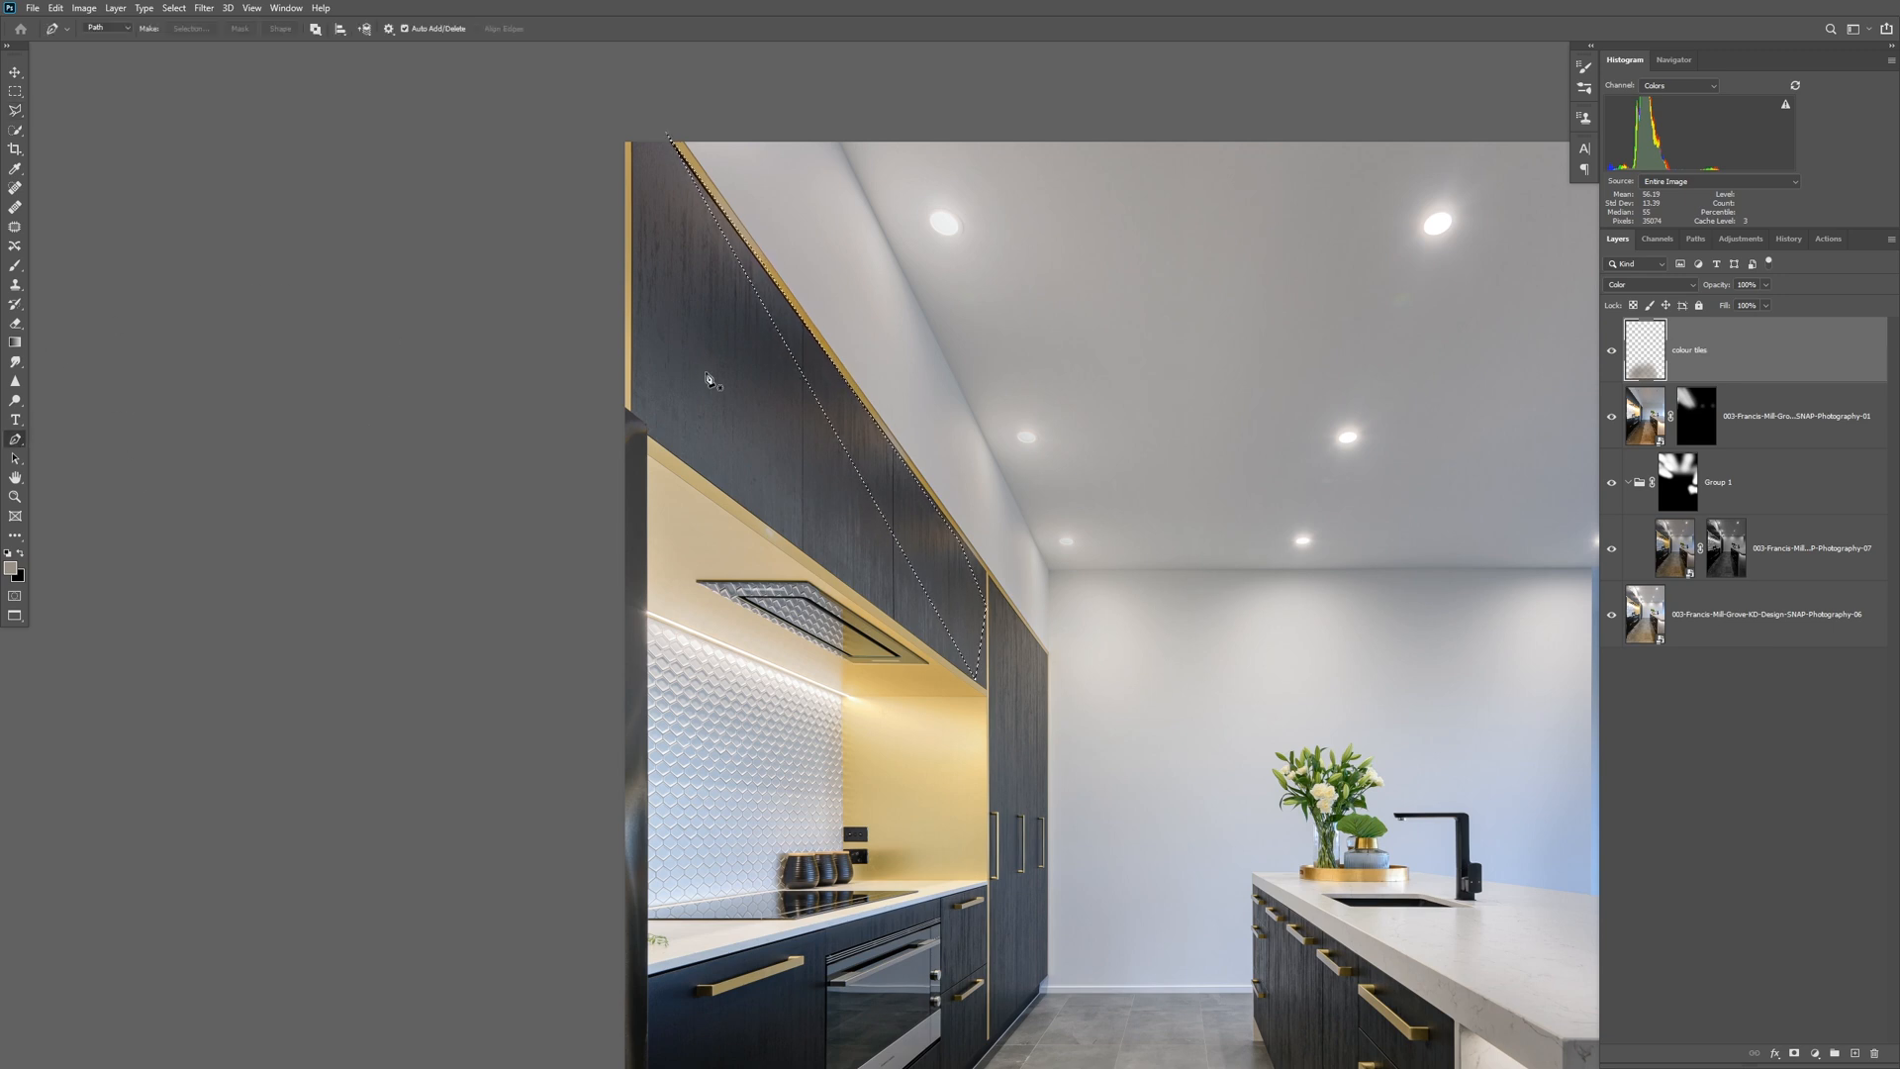
left_click_drag(732, 358, 670, 570)
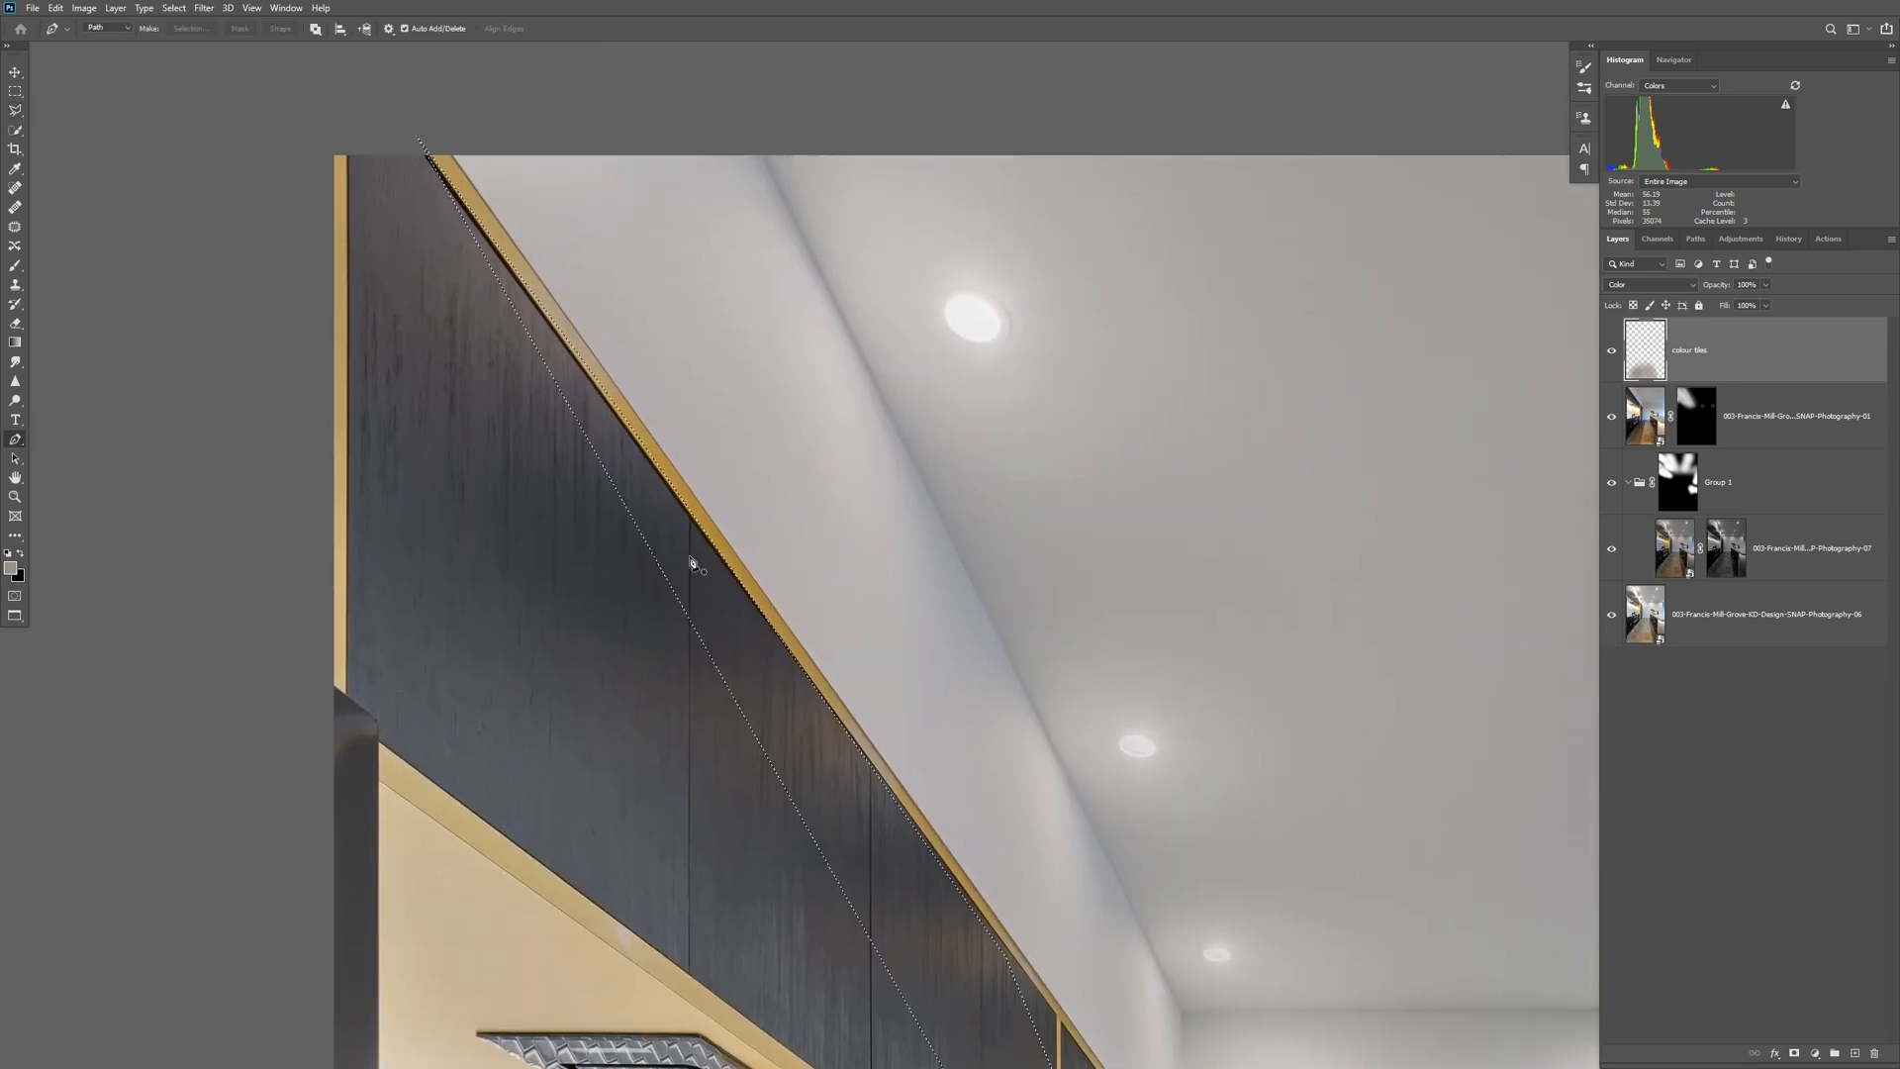
key("ctrl+d")
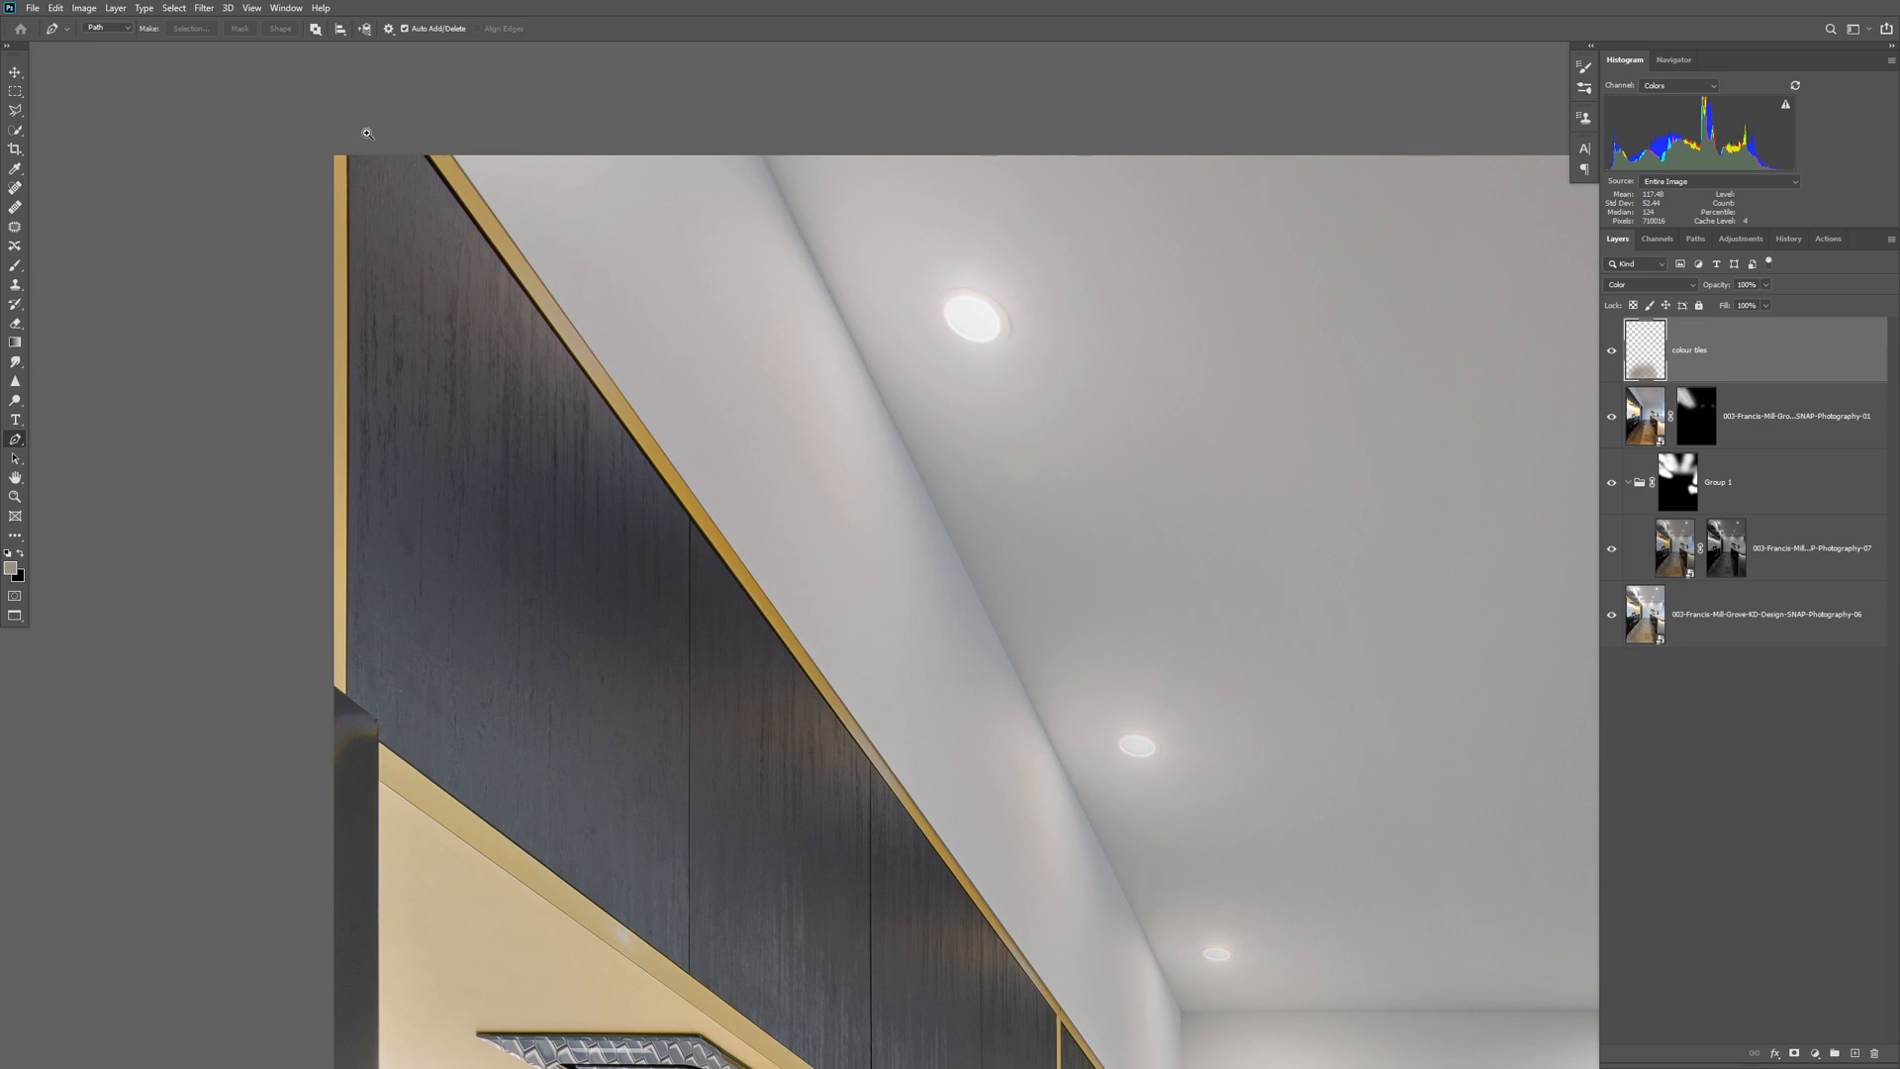
left_click(367, 134, "ctrl")
left_click(474, 147)
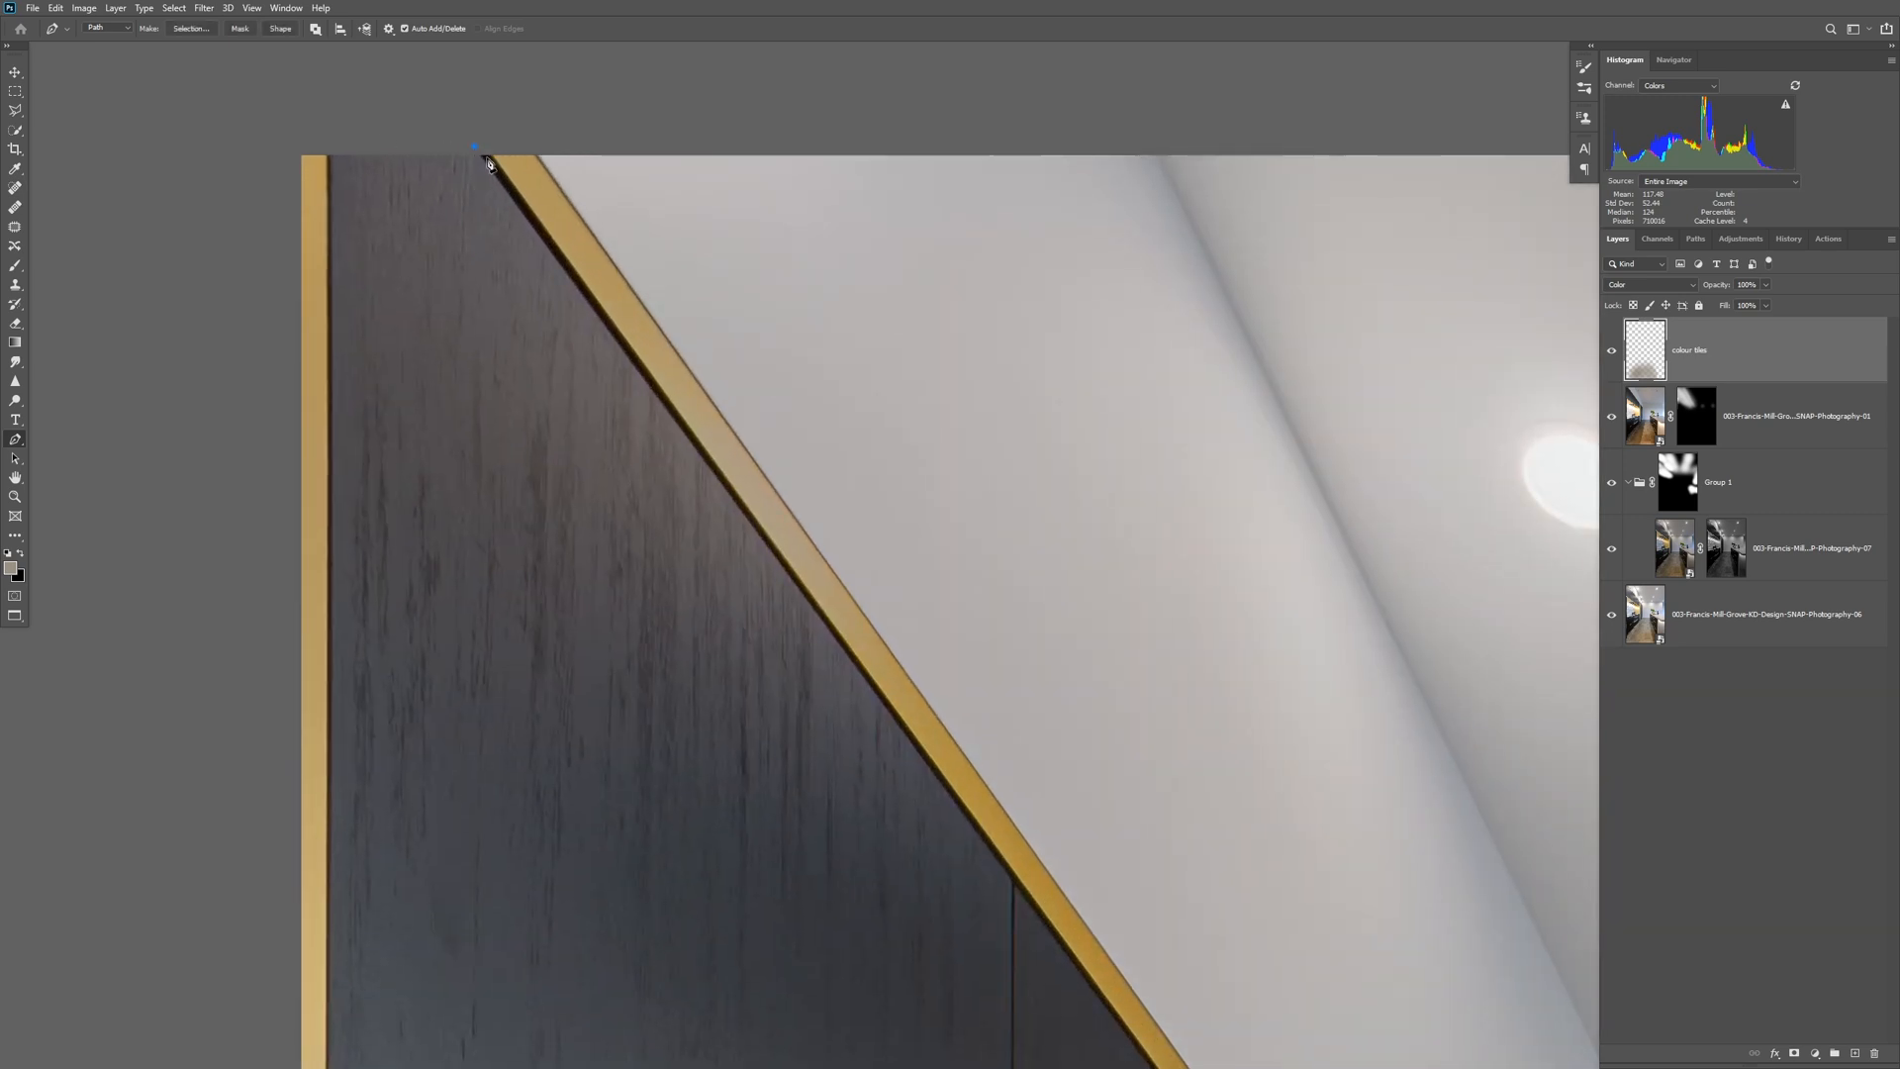
left_click_drag(773, 569, 373, 204)
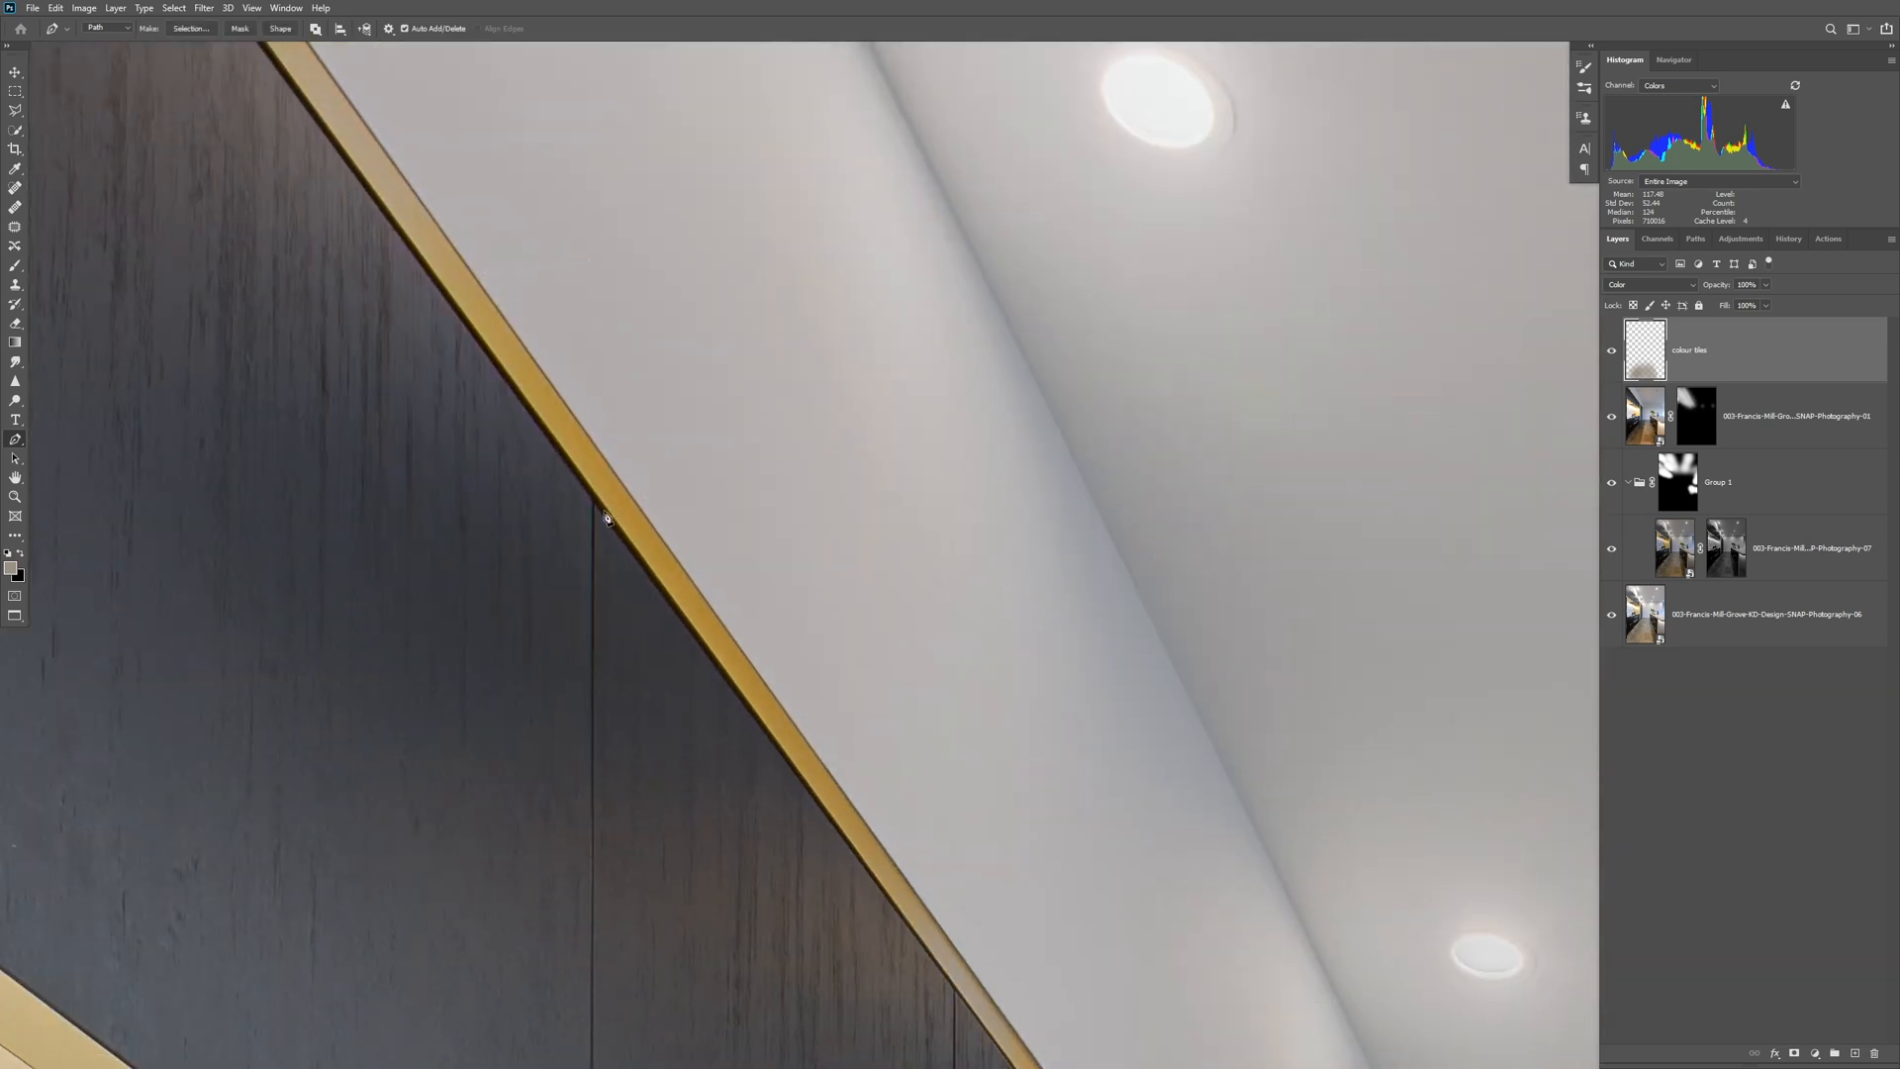
left_click_drag(831, 809, 435, 296)
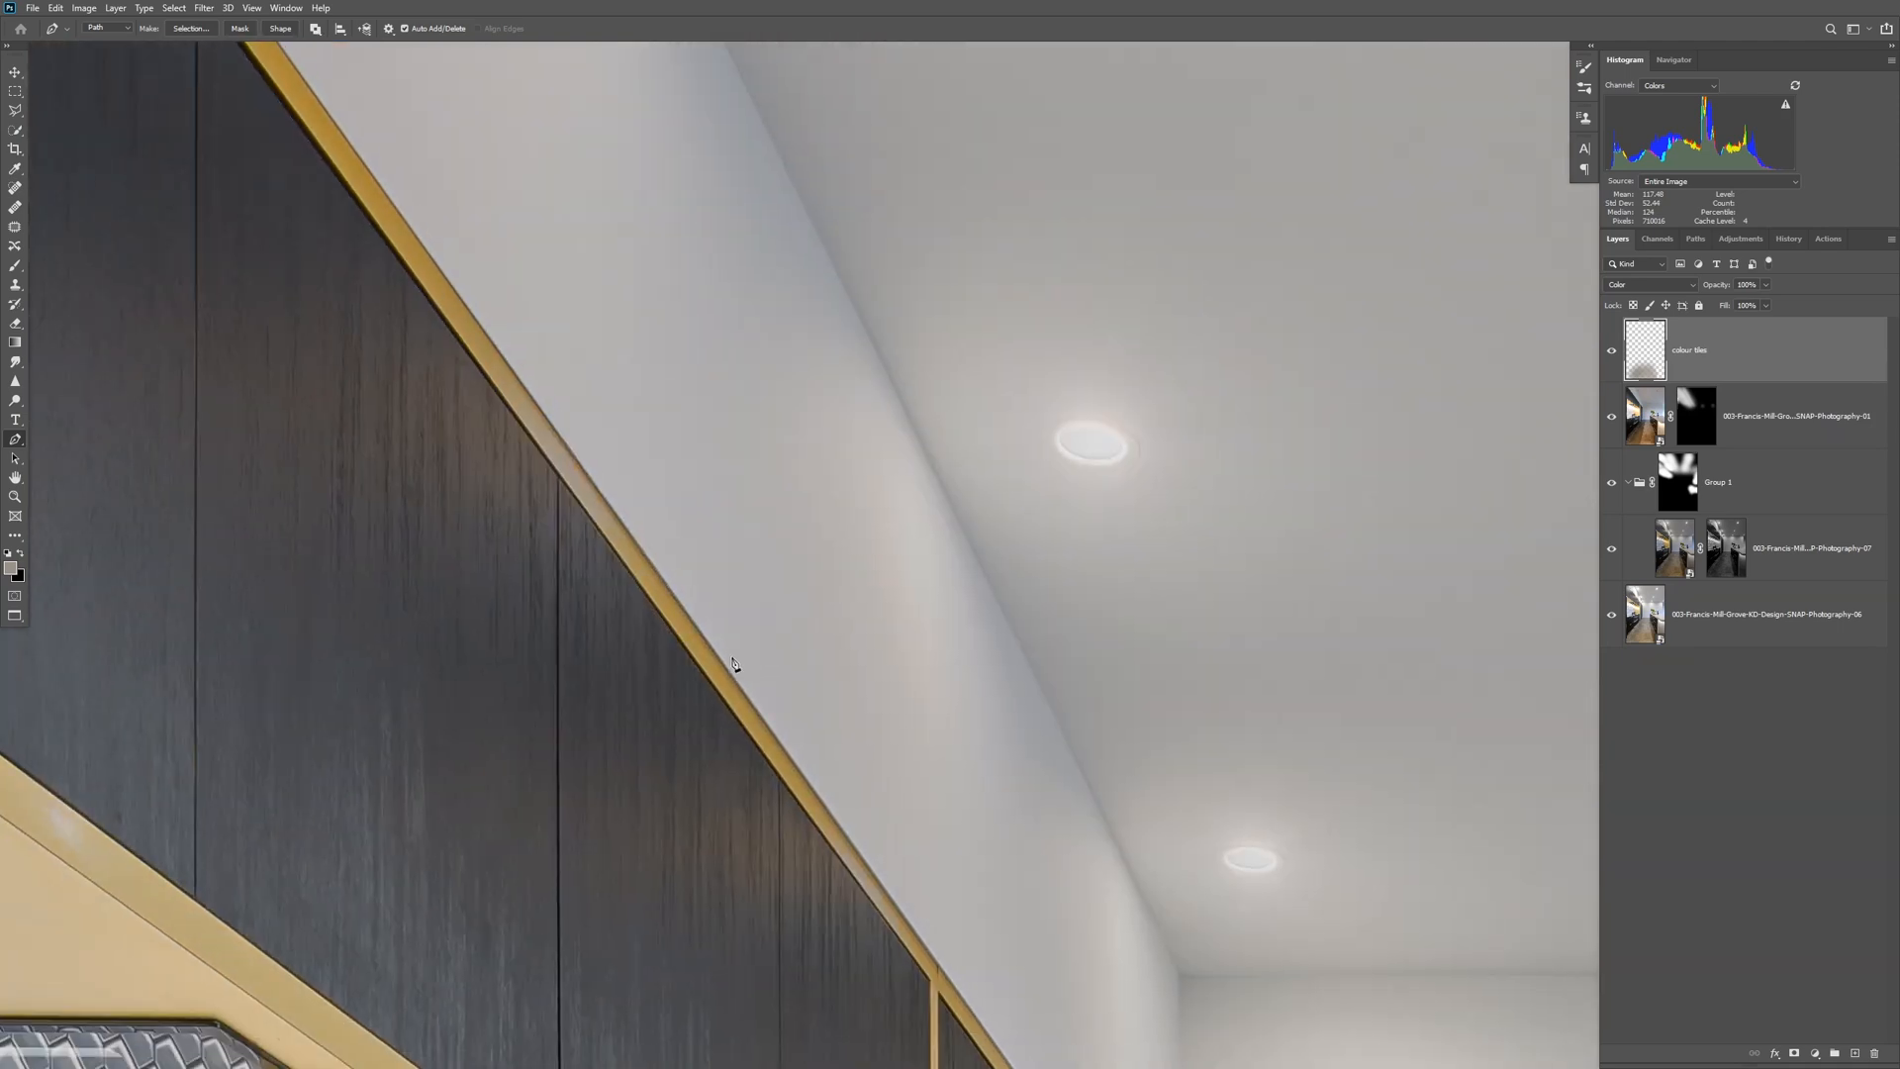
left_click_drag(876, 875, 581, 479)
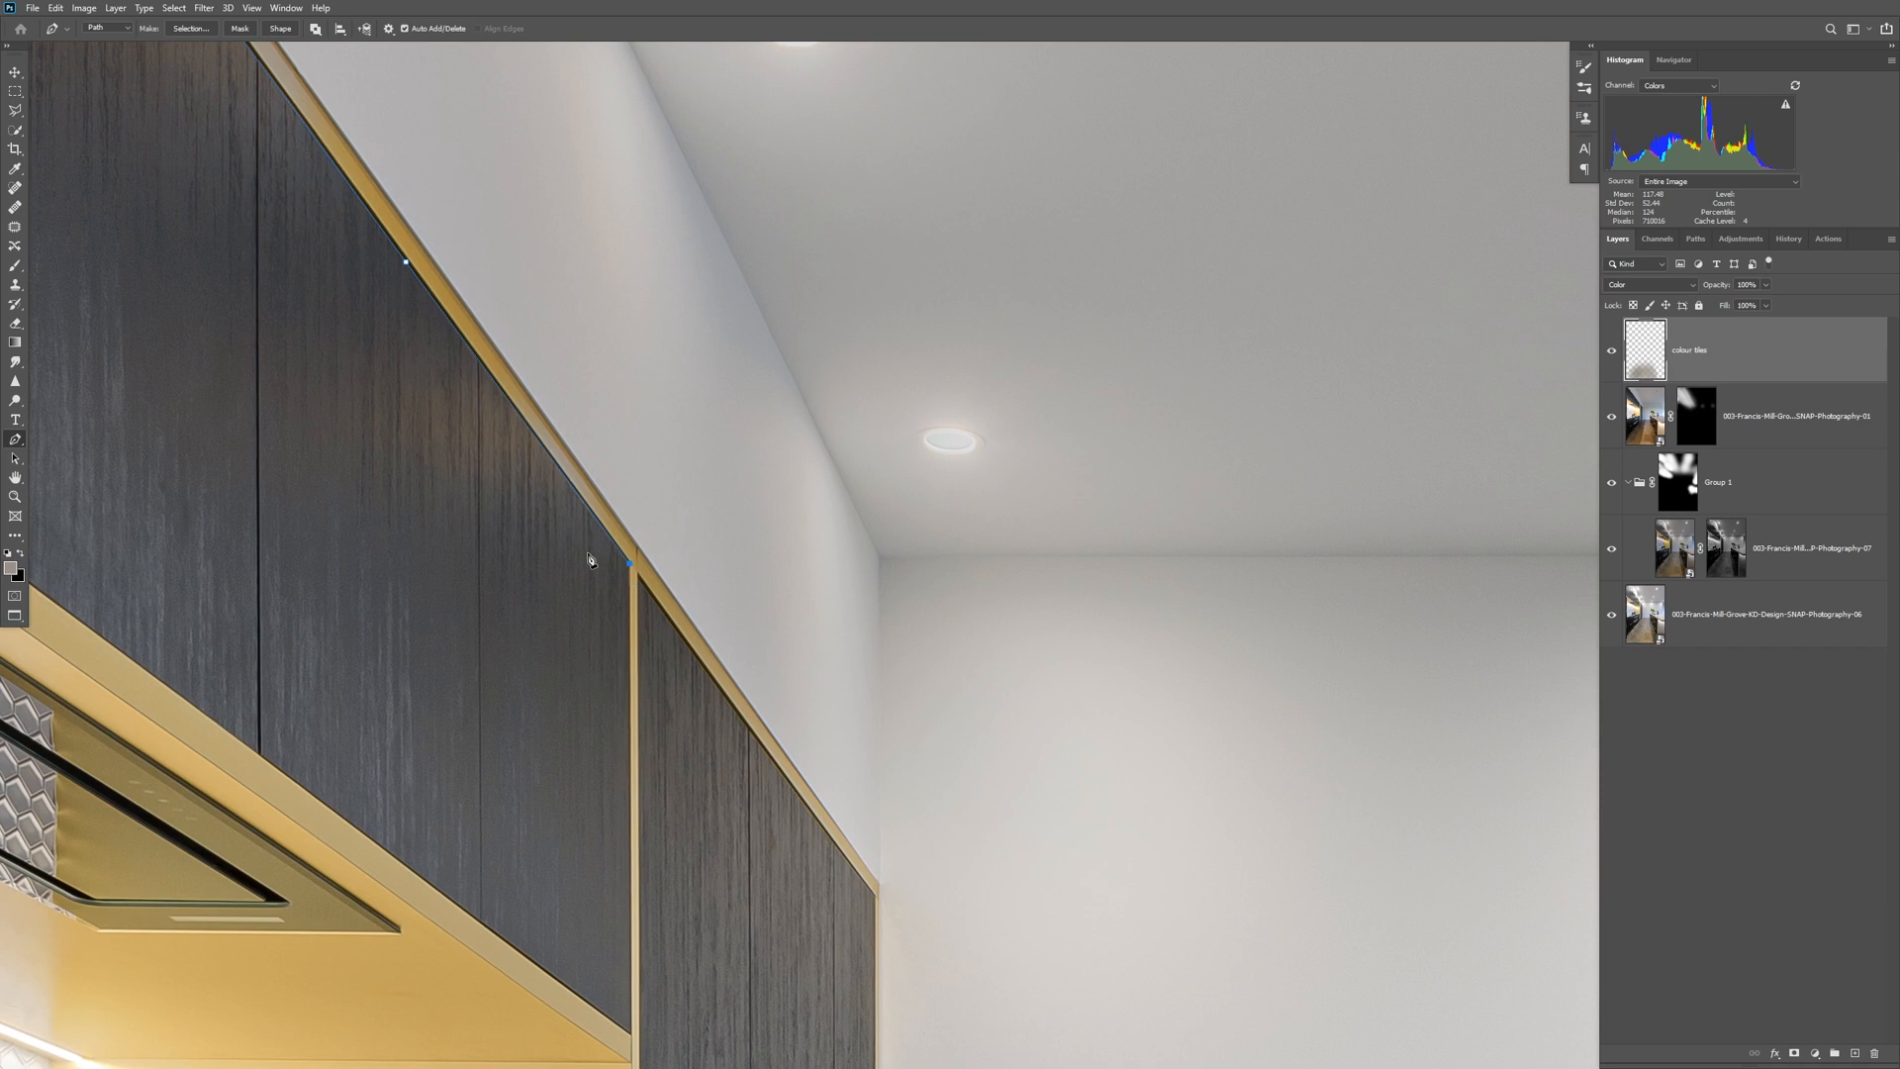
Continue the path down the vertical trim and back along the cupboards' lower edge to the fridge, closing it above the image's top edge.
left_click_drag(683, 768, 1132, 428)
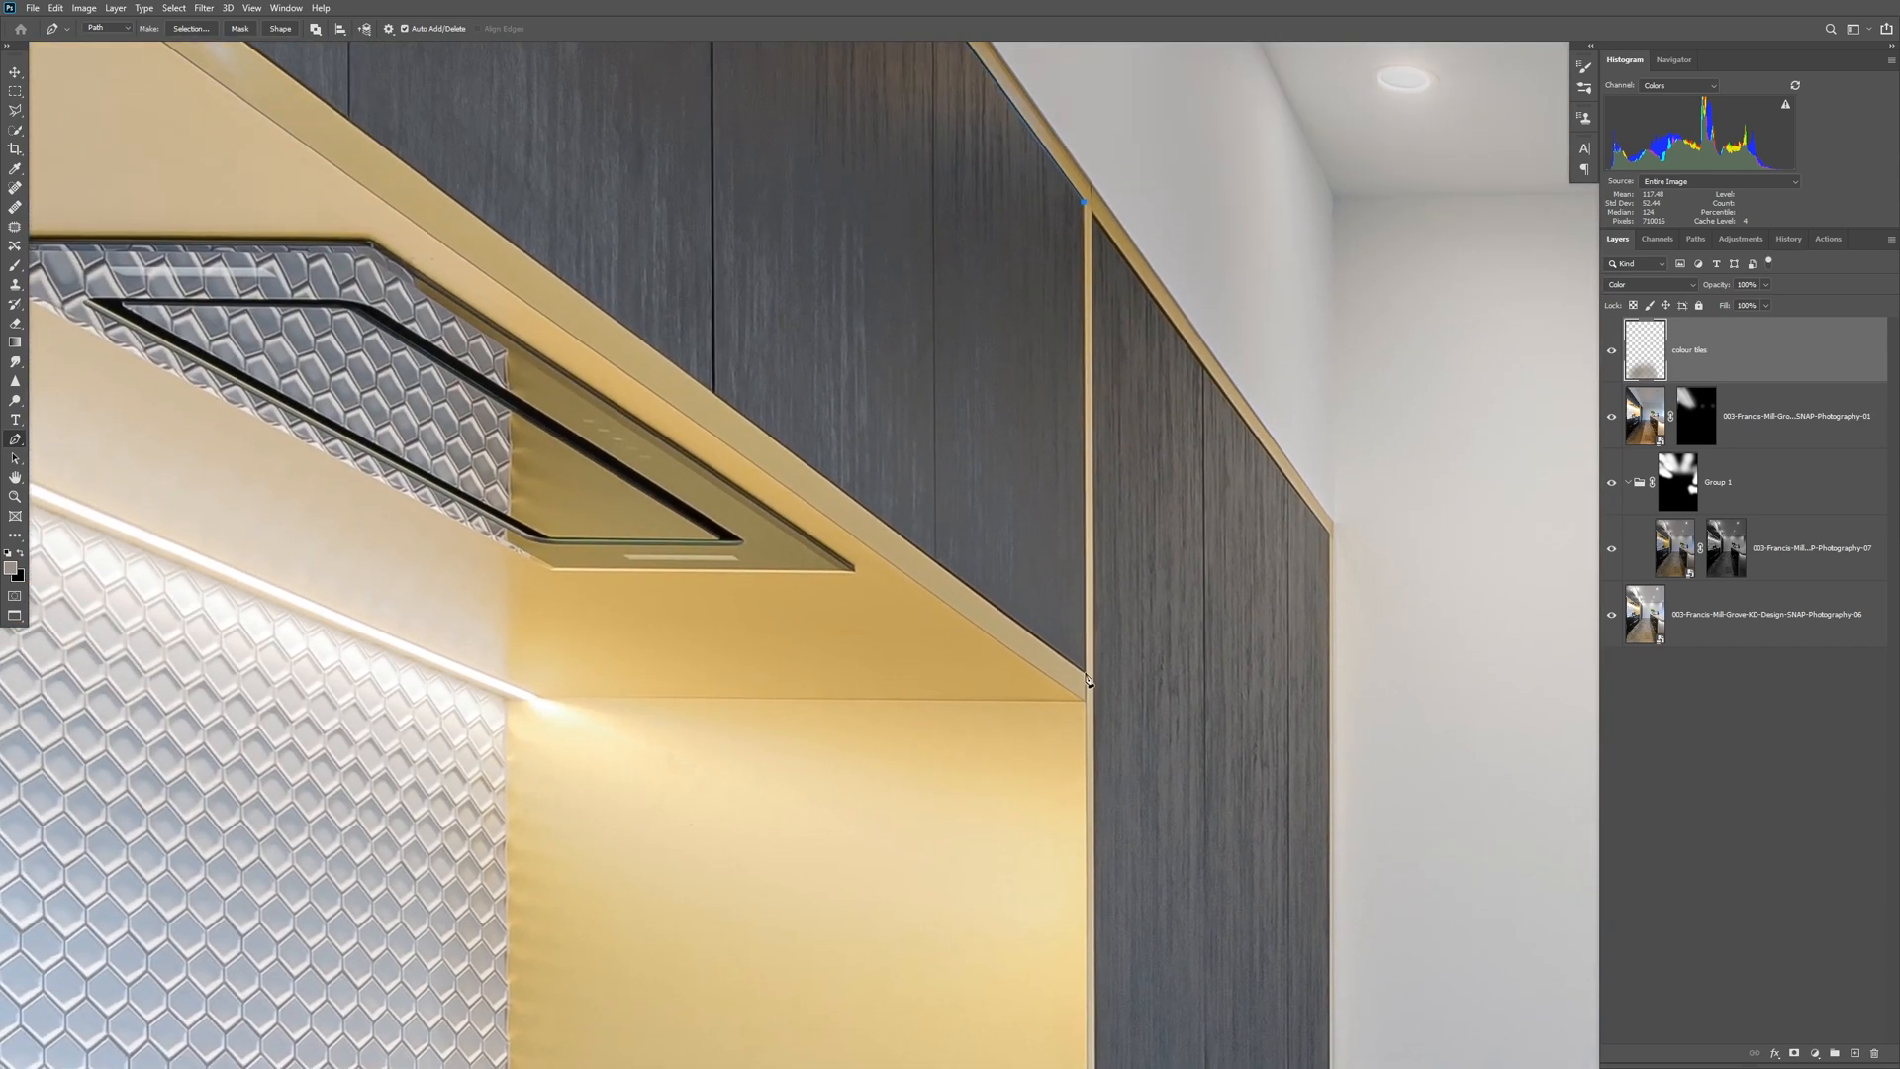
left_click_drag(475, 277, 879, 700)
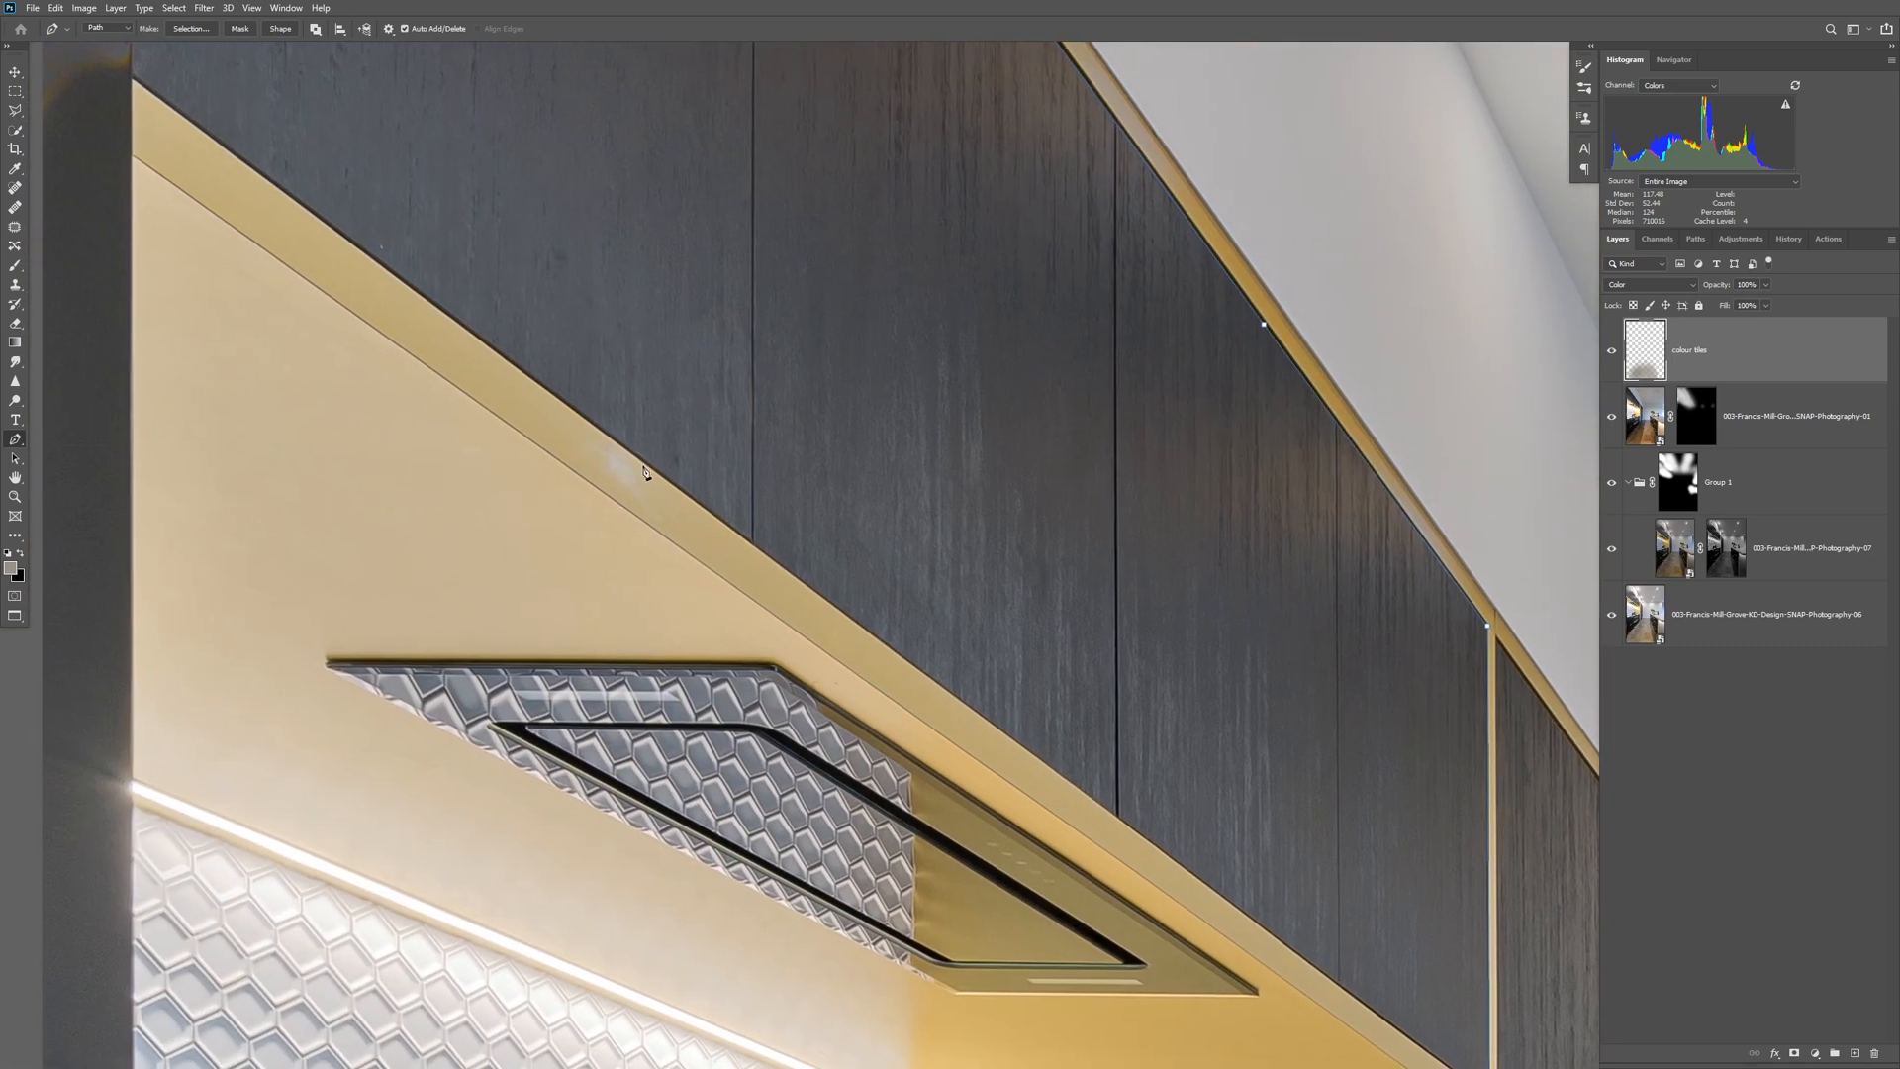
left_click_drag(255, 85, 587, 478)
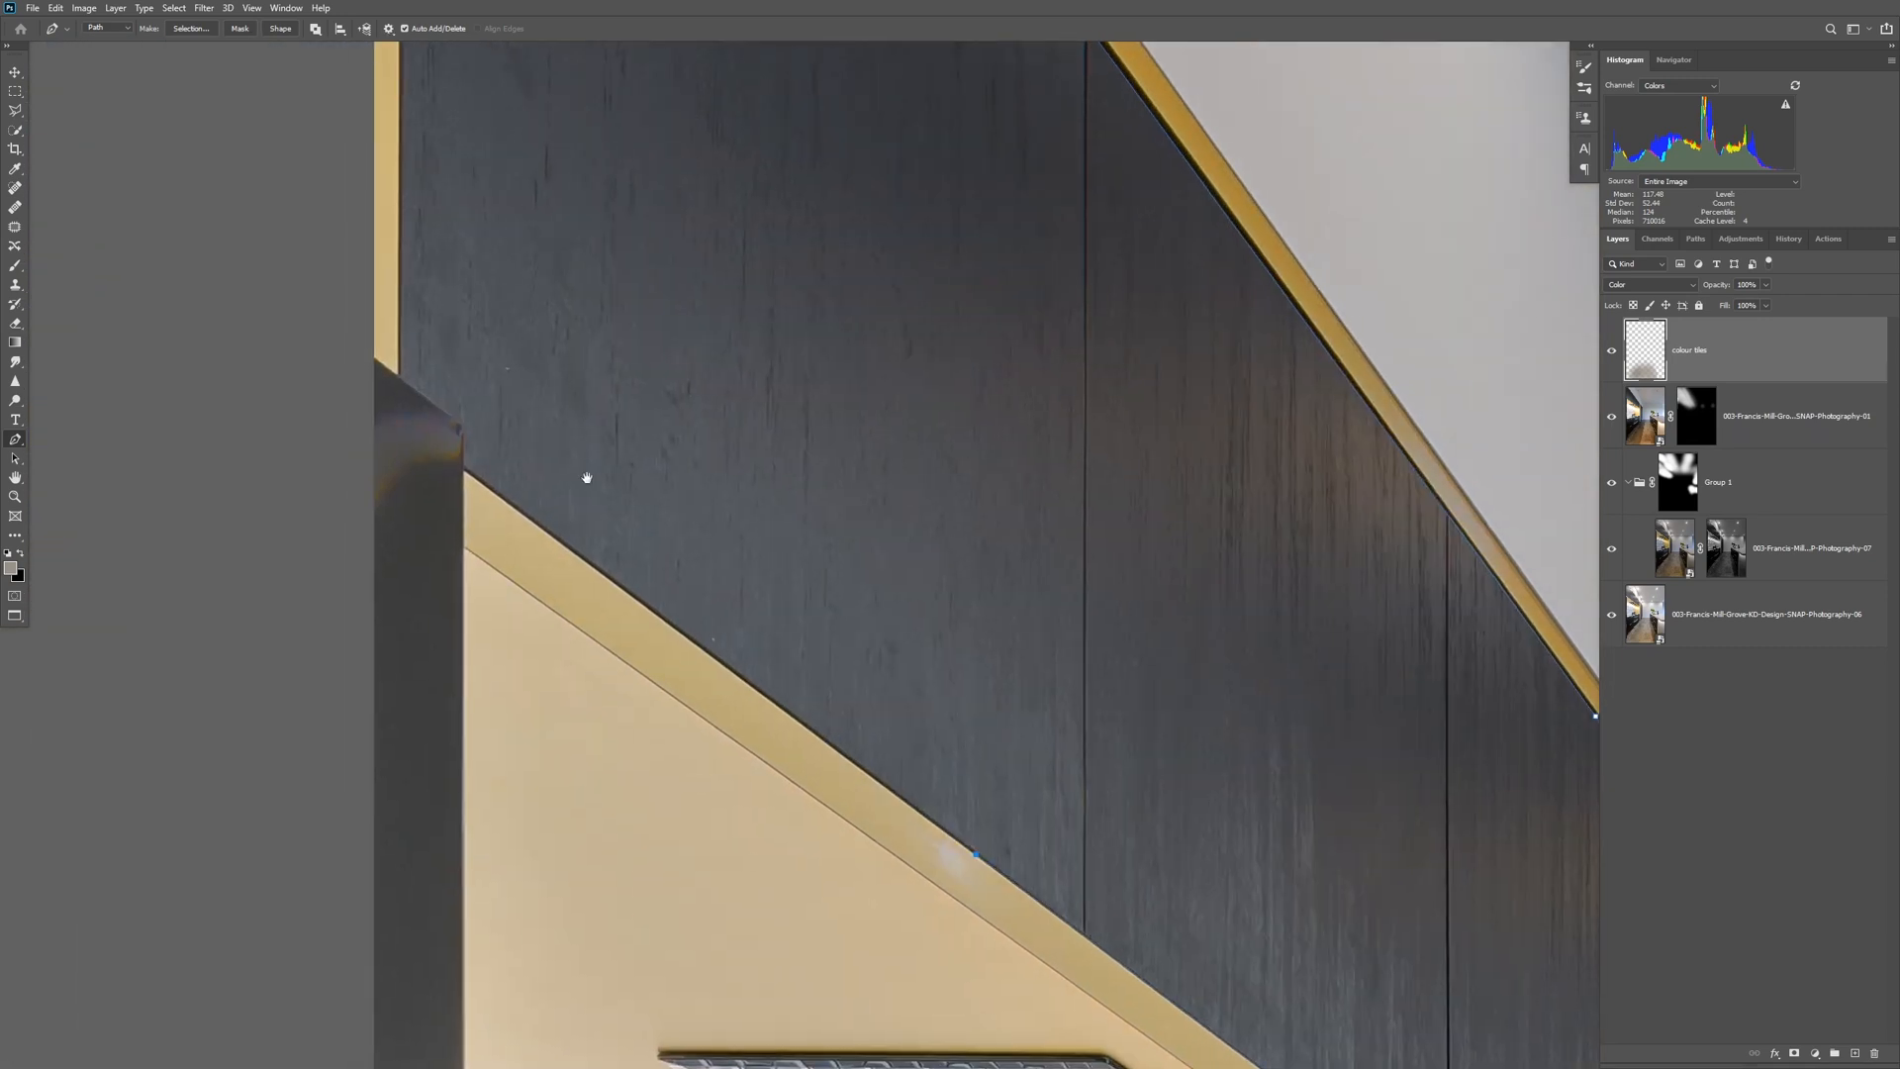
left_click(464, 472)
scroll(458, 406, "up", 10)
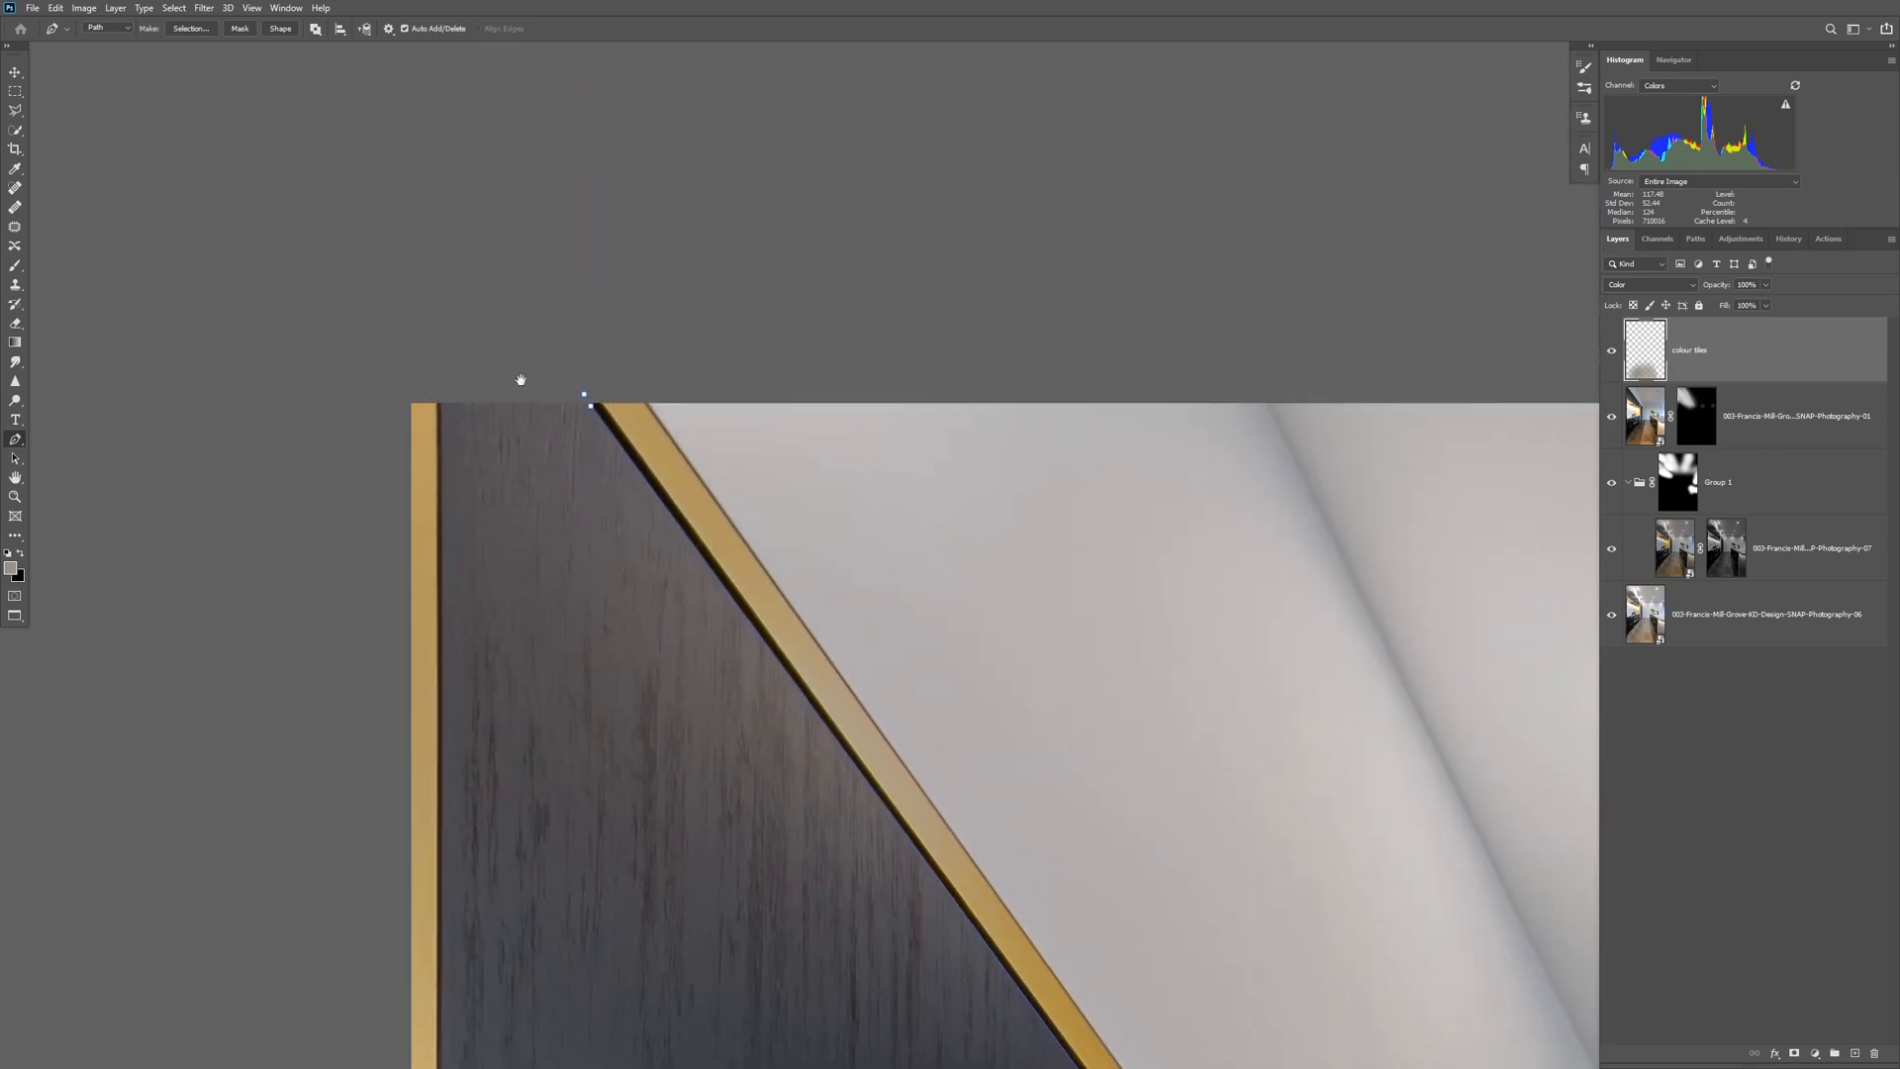
left_click(585, 394)
Start a second Pen path on the tall cupboards, tracing their sloping top edge and the far vertical edge beside the white wall.
left_click_drag(594, 407, 326, 148)
left_click_drag(899, 700, 830, 247)
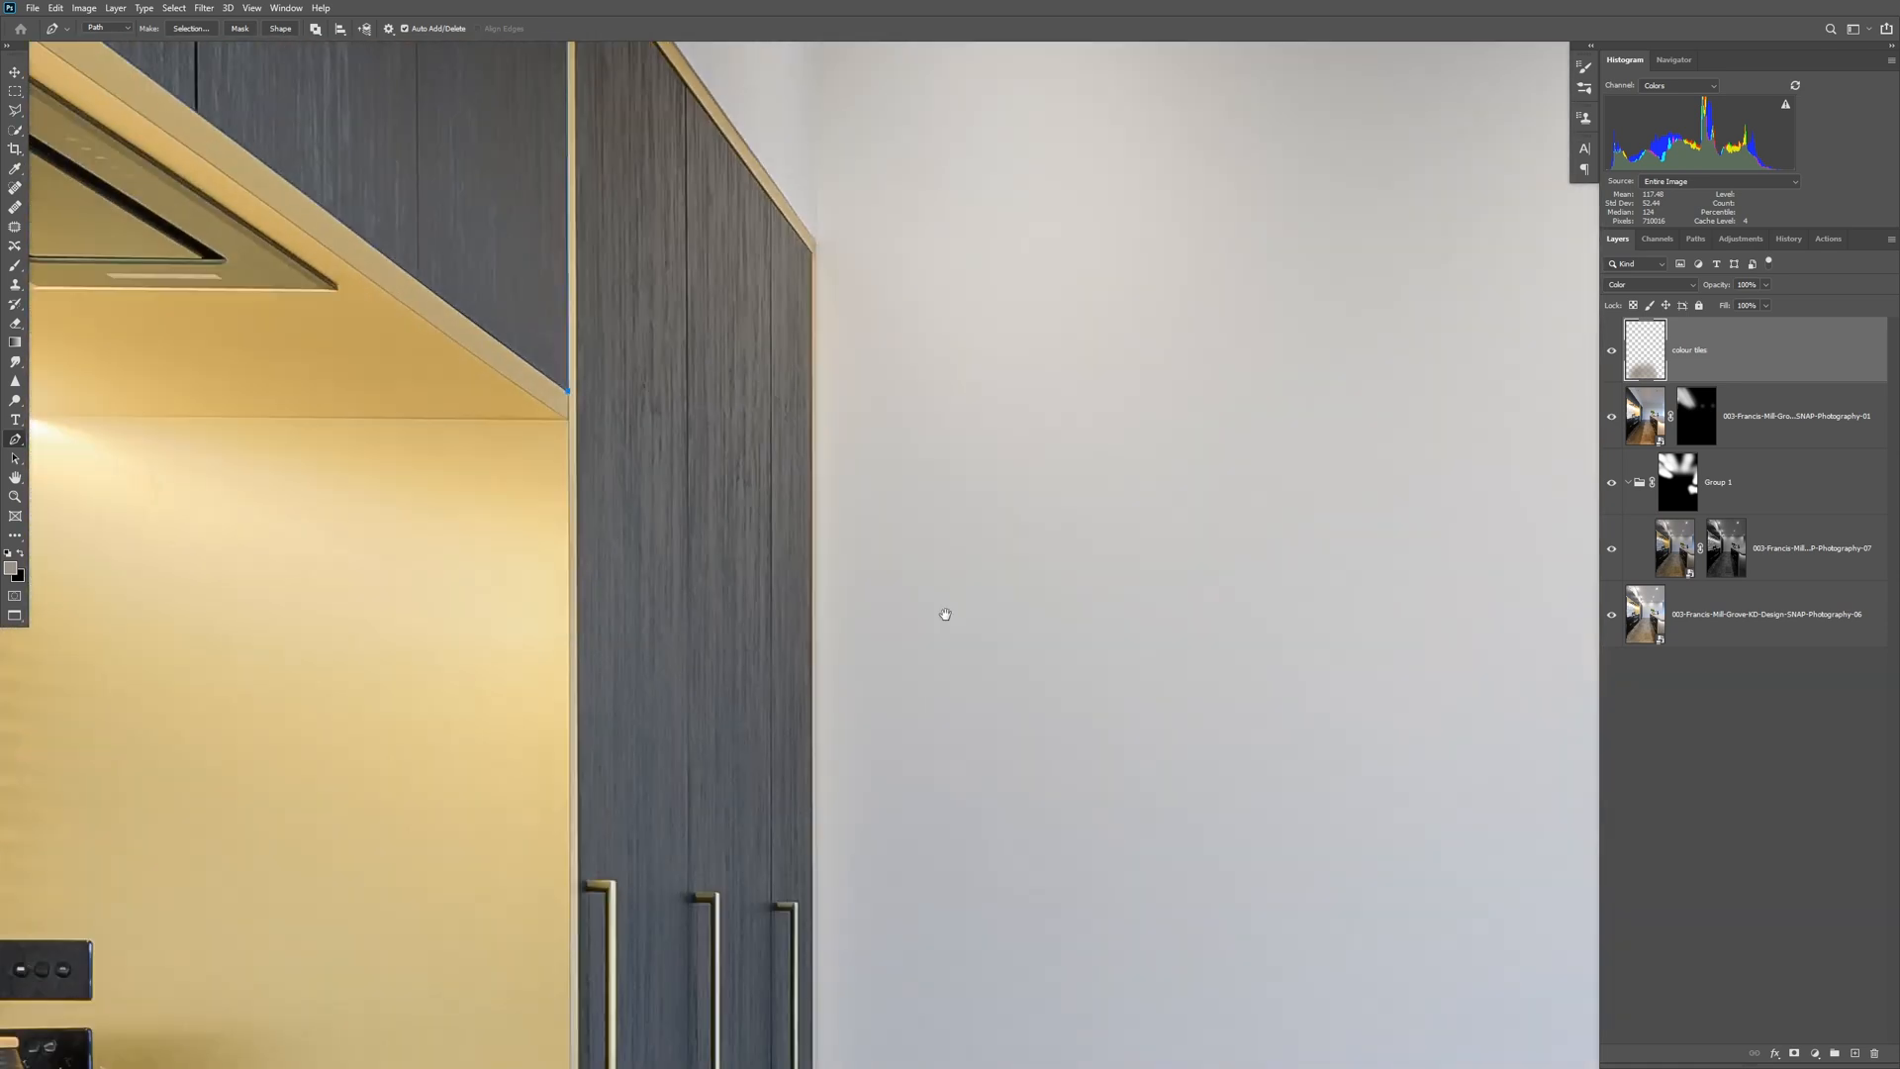
left_click_drag(946, 615, 1077, 937)
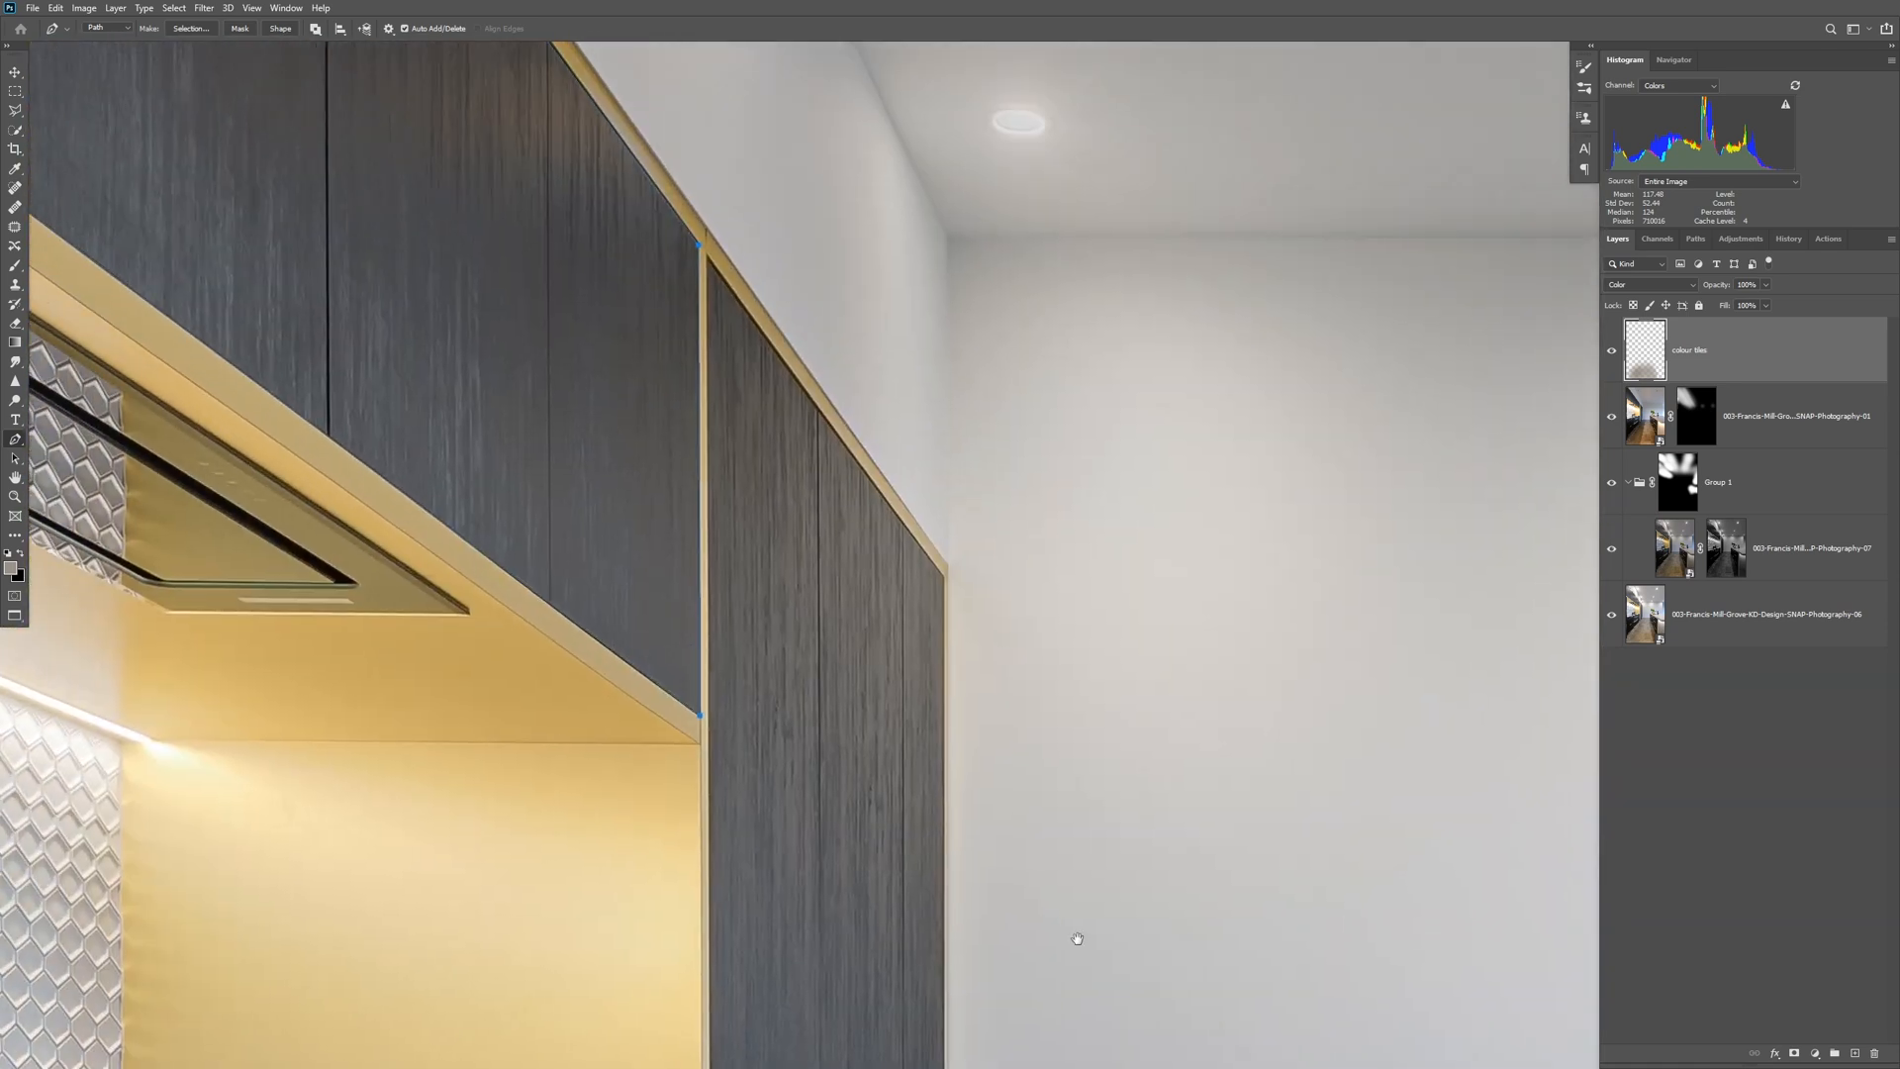
left_click(709, 257)
scroll(943, 577, "up", 5)
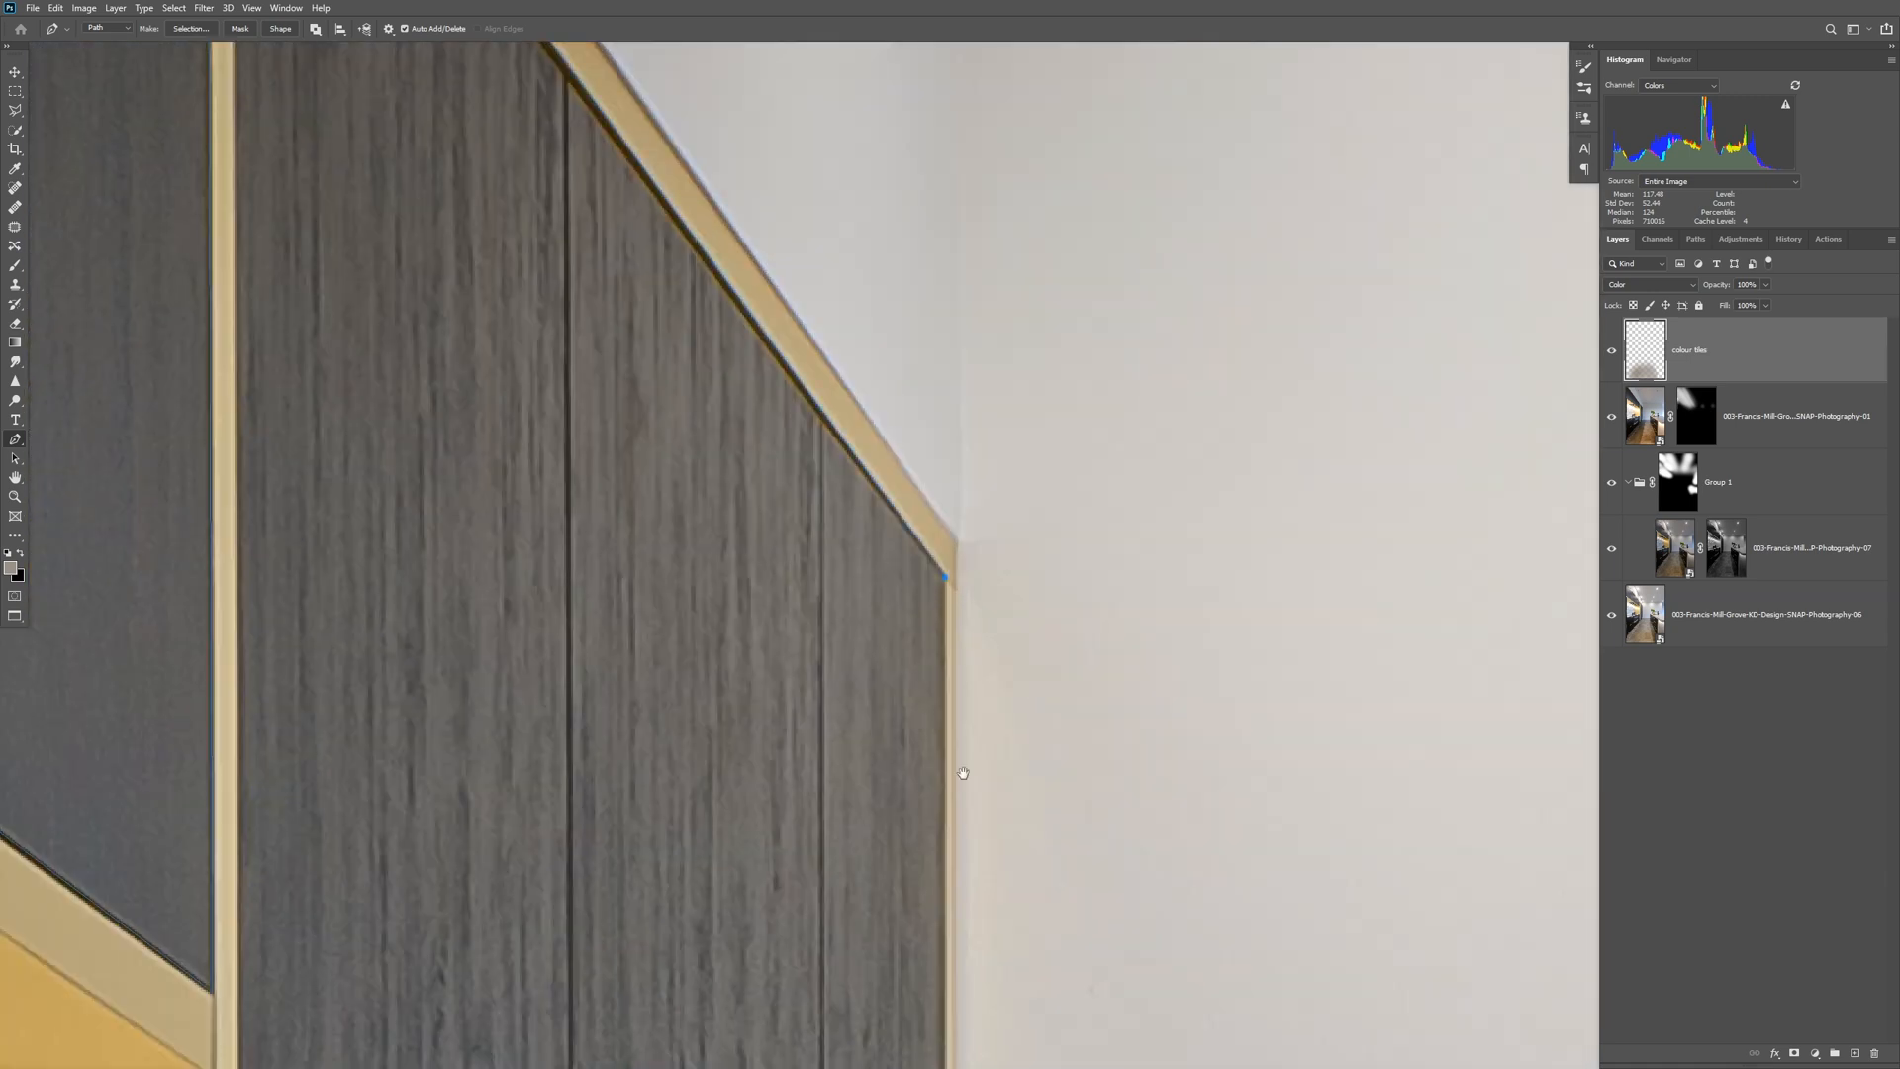
scroll(968, 716, "down", 6)
left_click(1014, 601)
left_click_drag(996, 908, 937, 416)
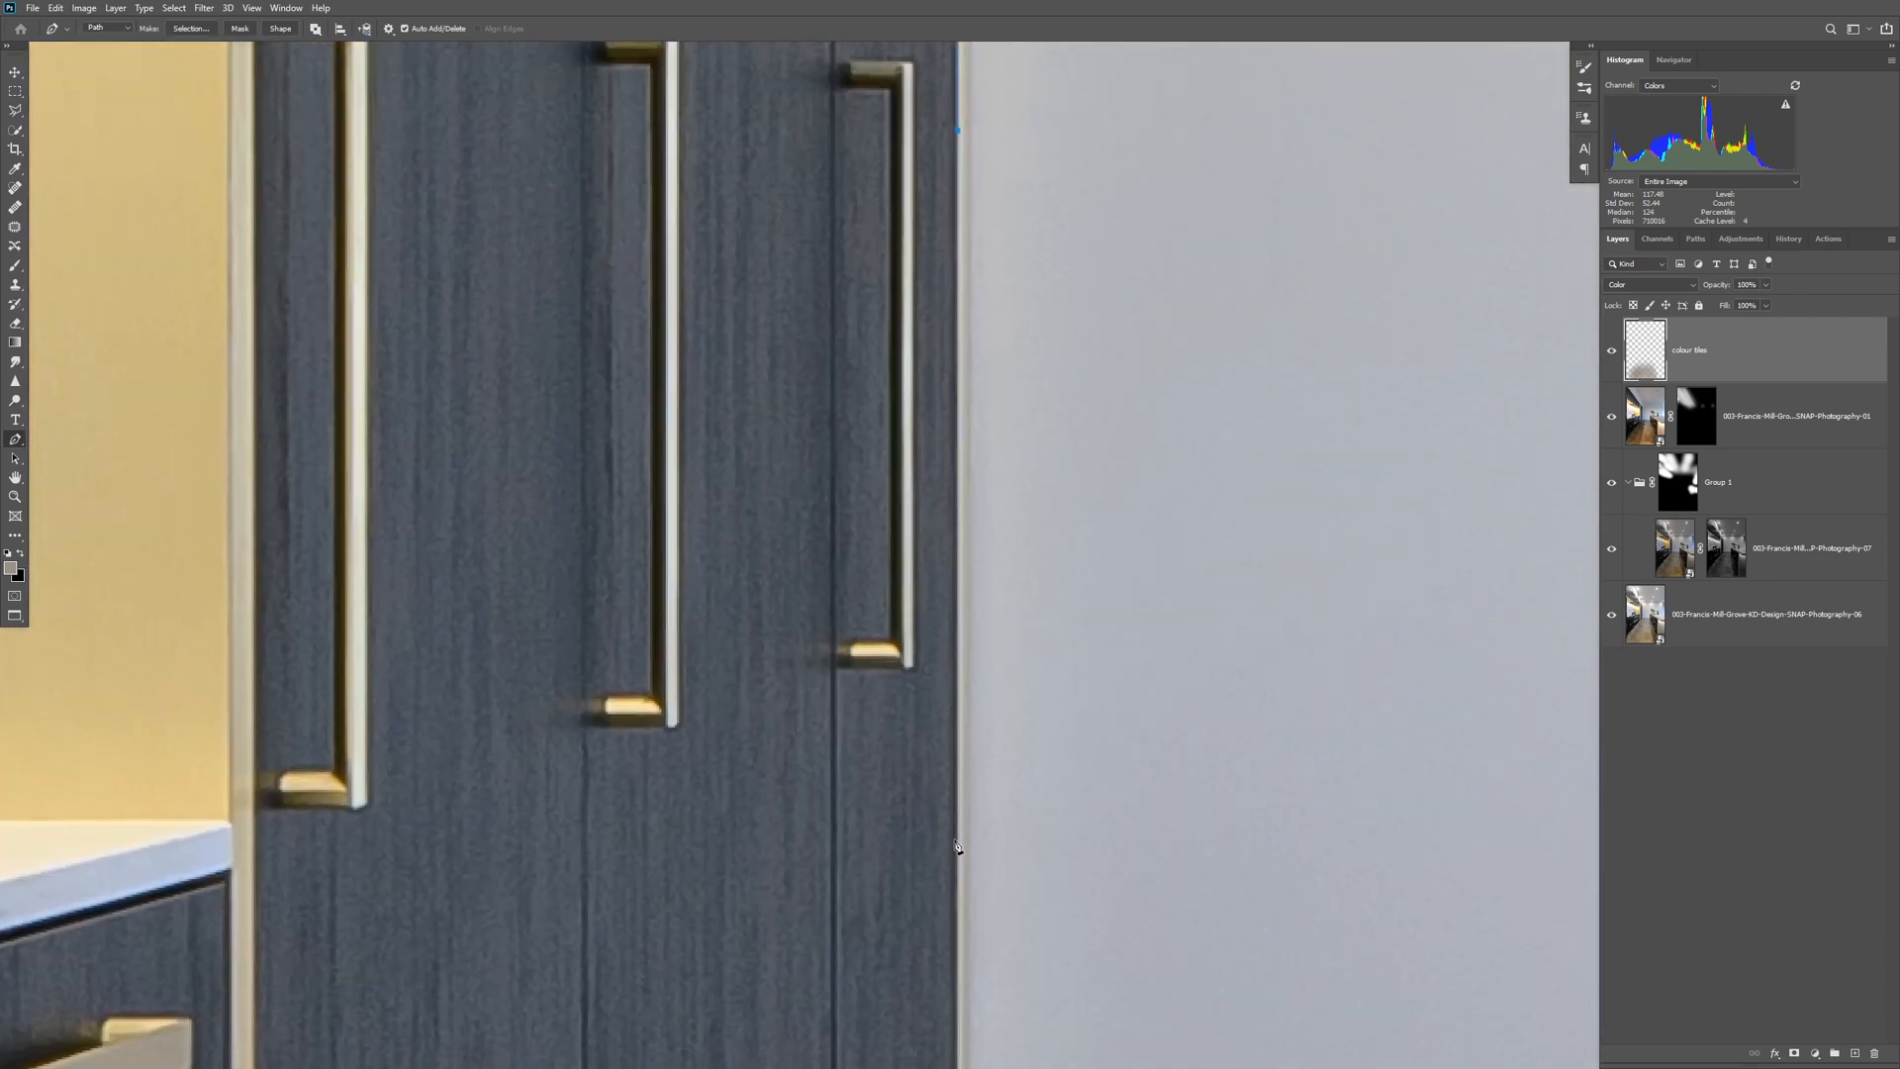
left_click(955, 846)
Trace the tall cupboards' near edge back up along the vertical gold trim and close the path at its starting corner.
left_click_drag(475, 198, 513, 495)
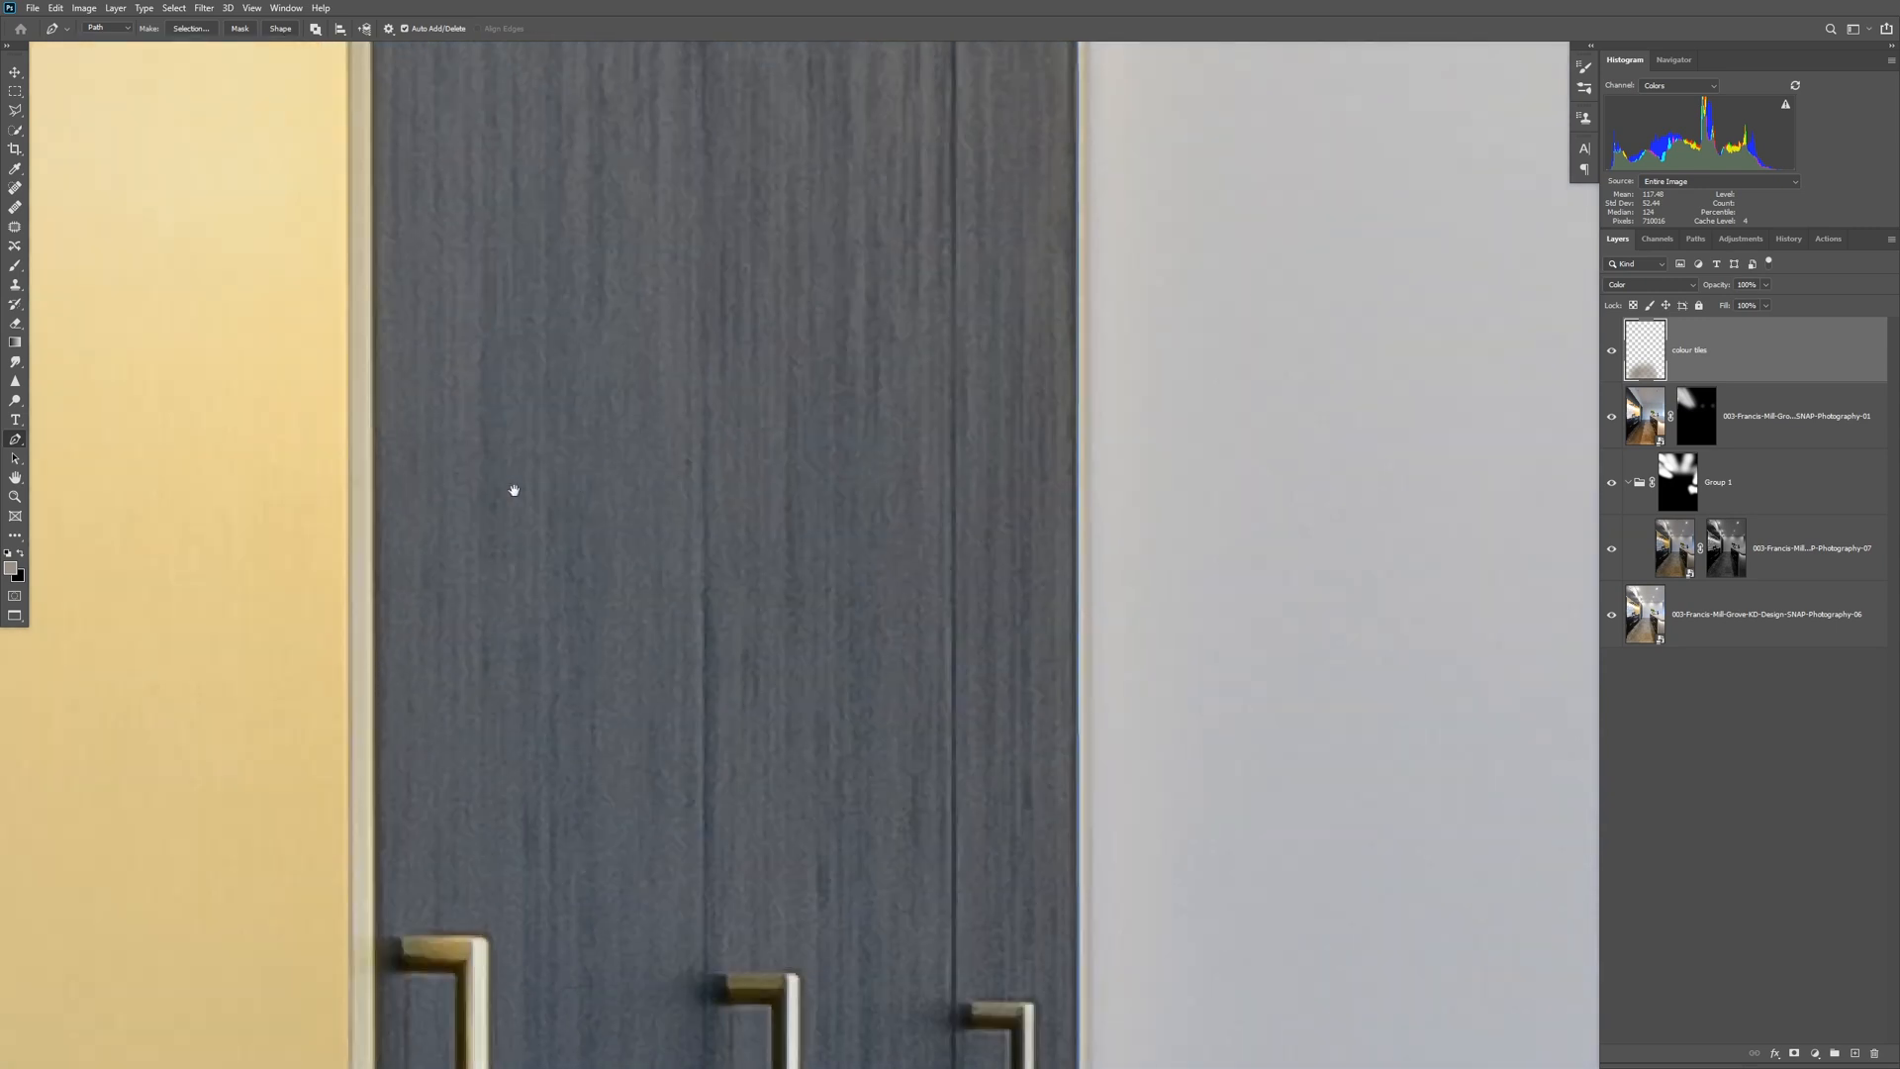
left_click_drag(383, 448, 543, 547)
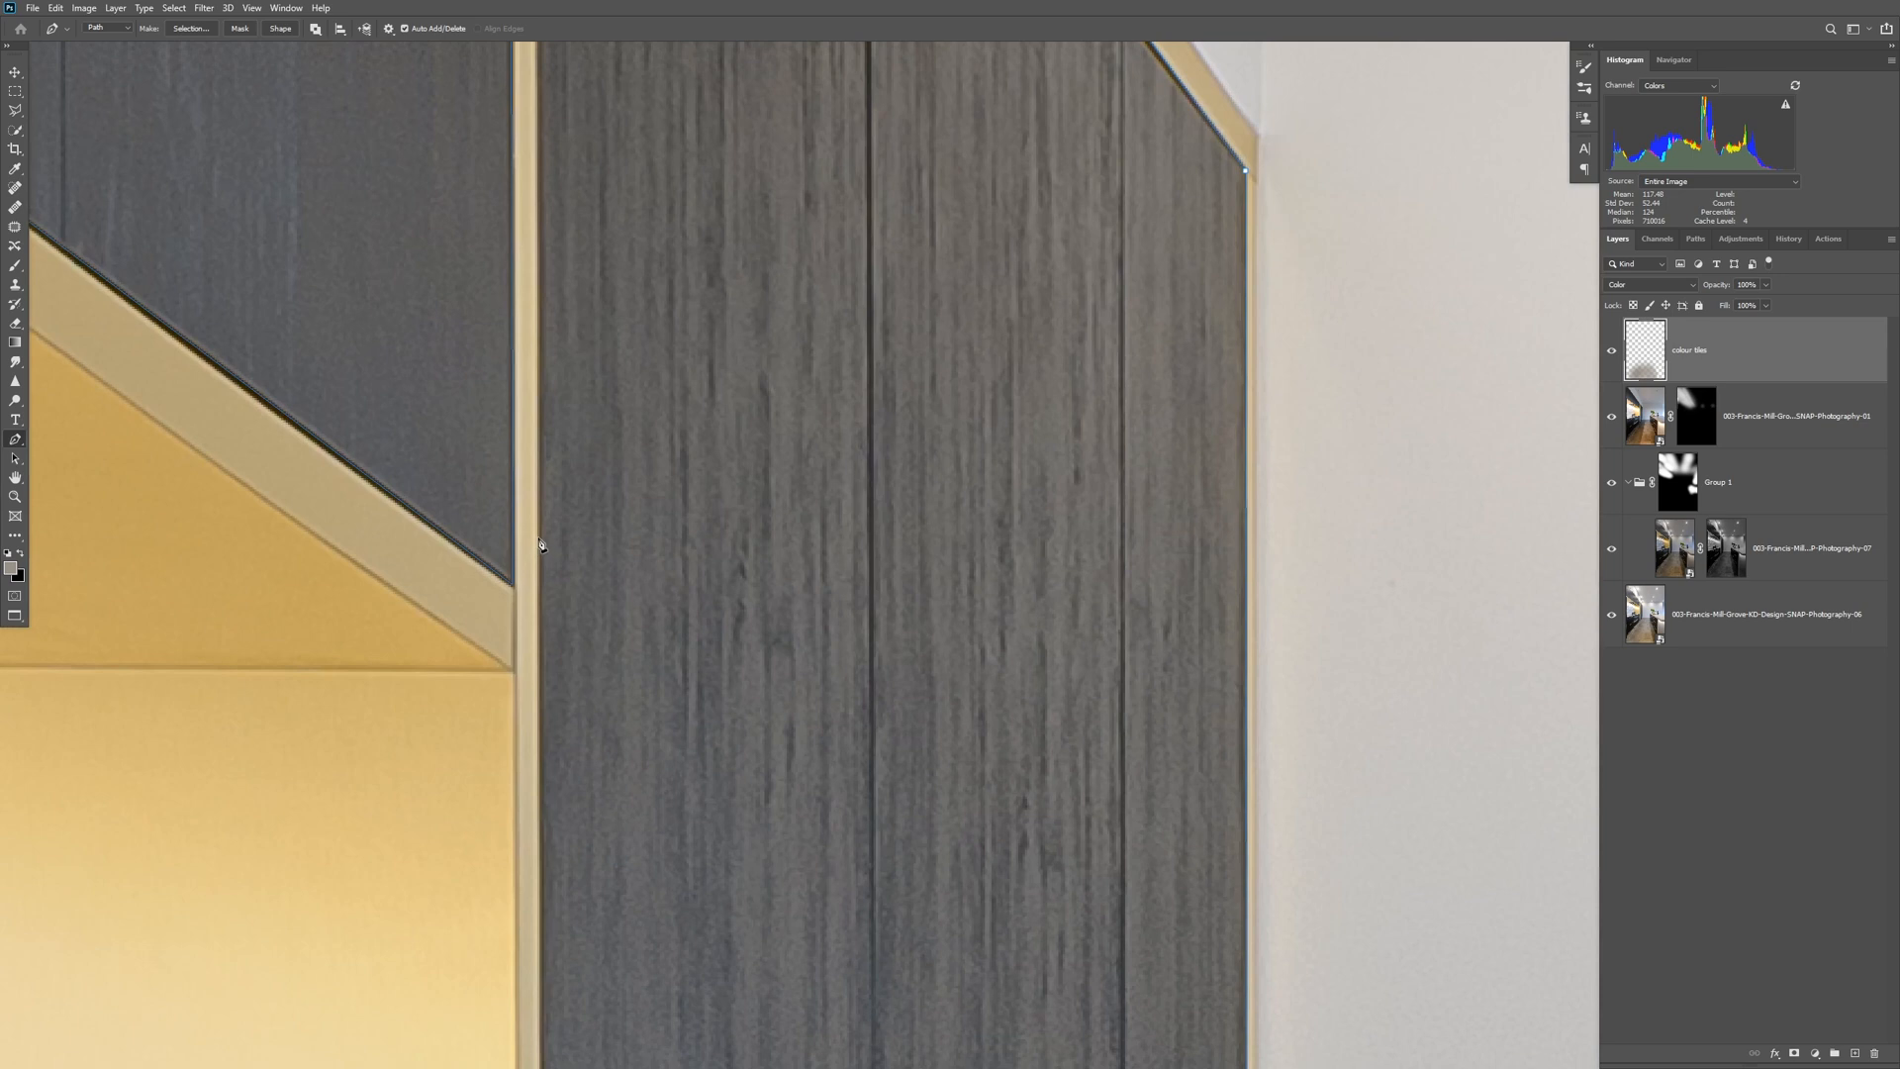
left_click_drag(620, 352, 649, 657)
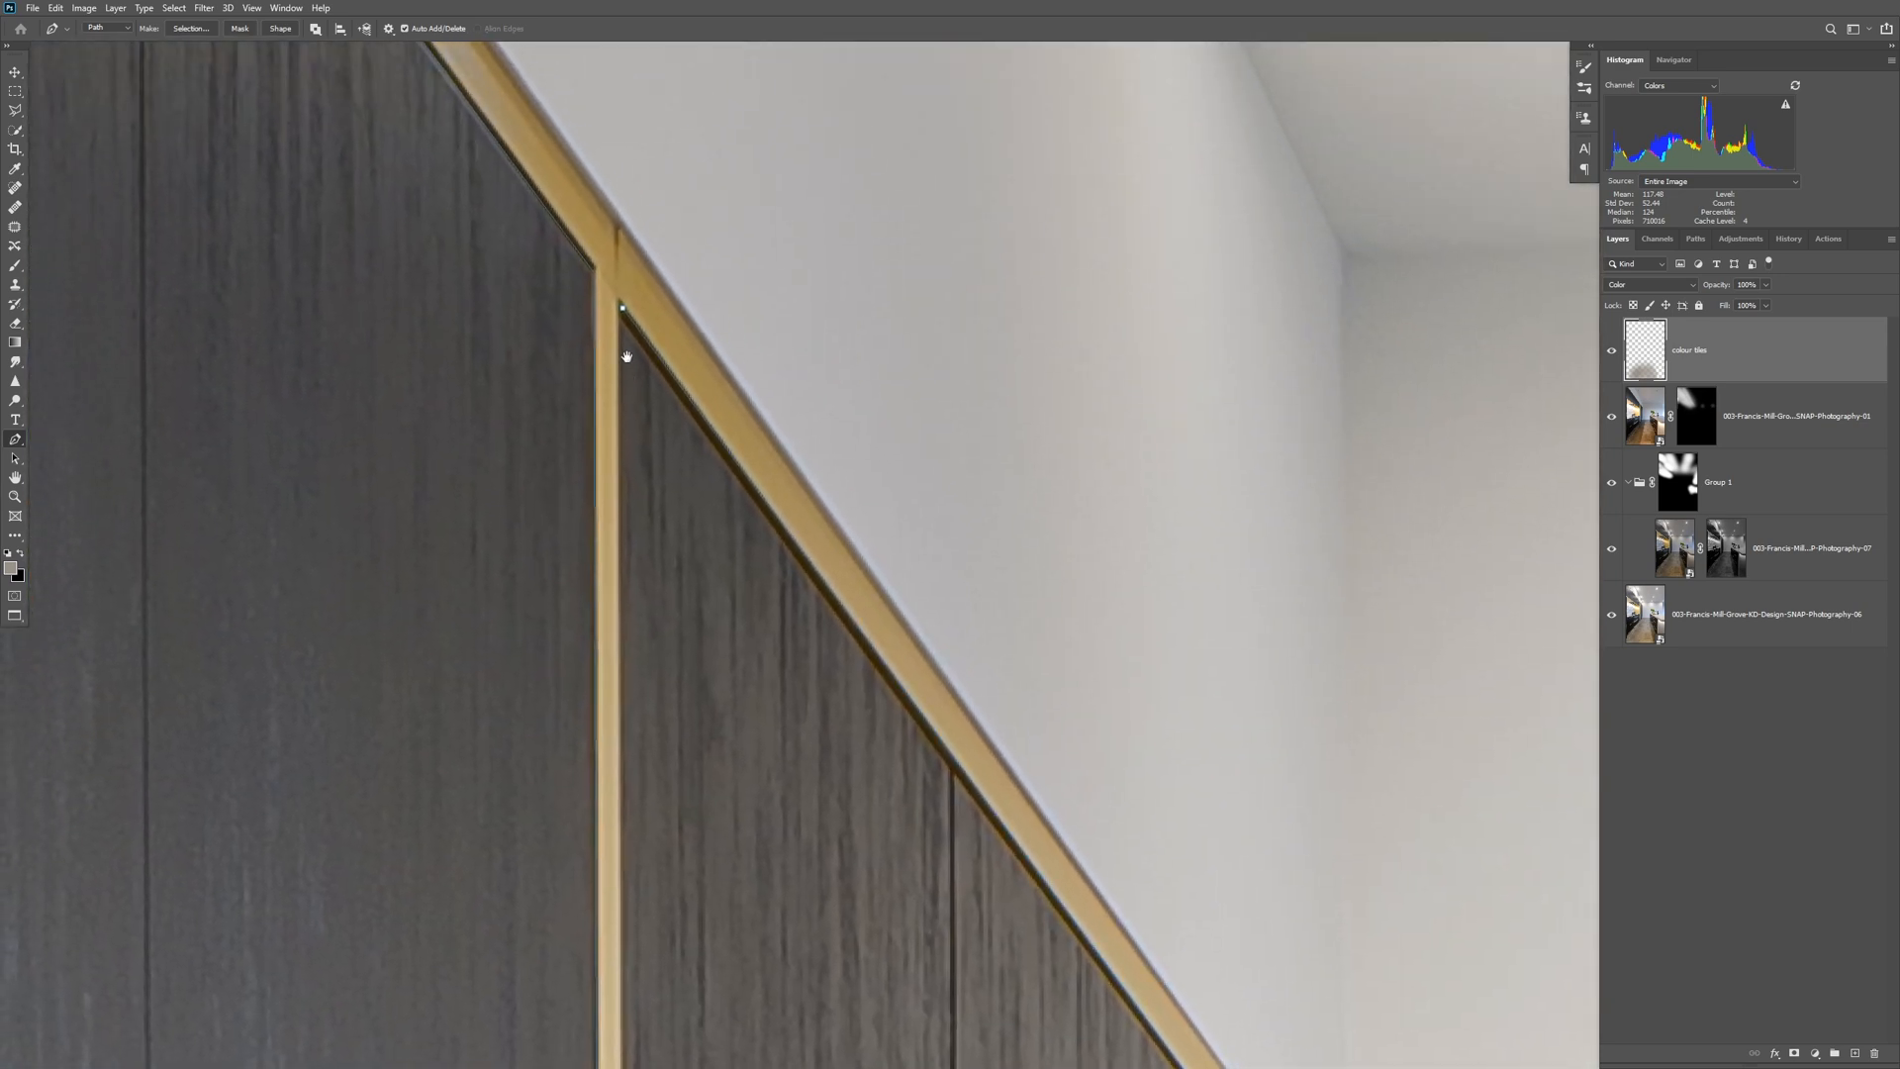
left_click(623, 310)
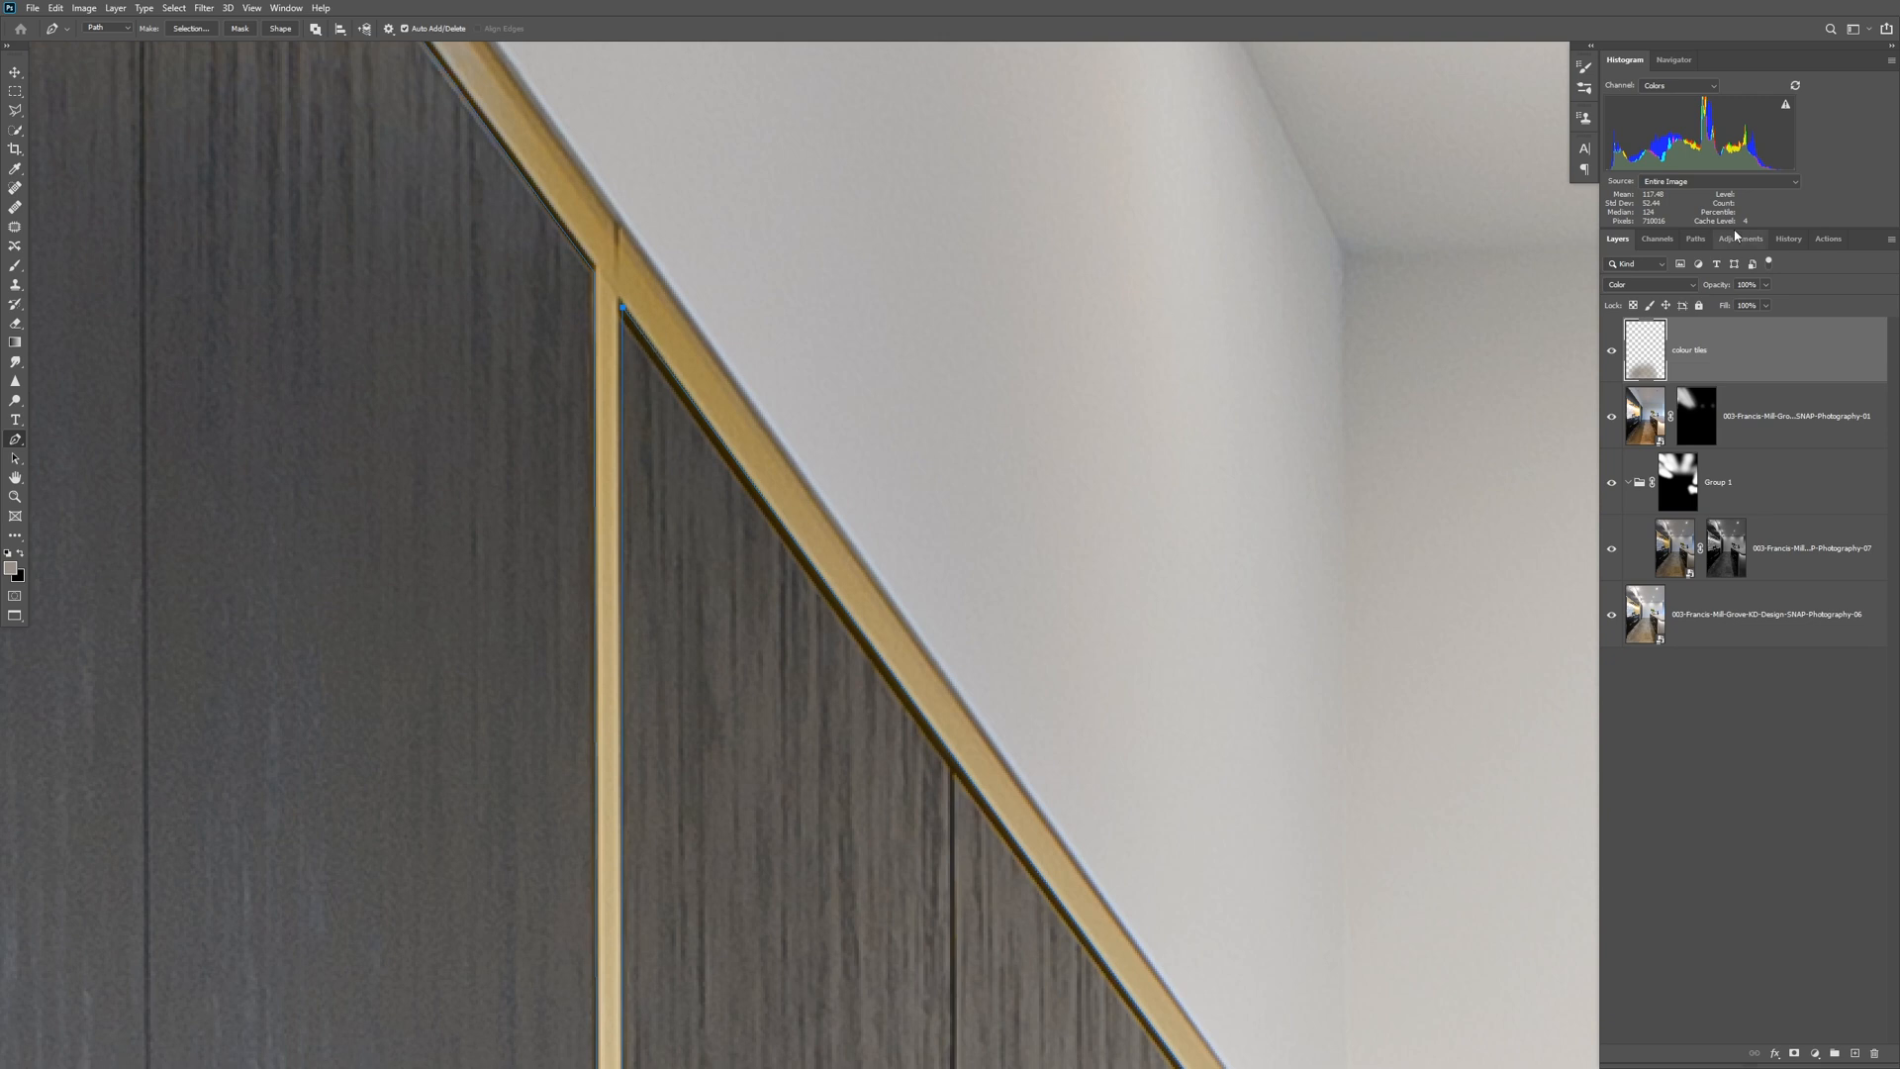
Save the work path as "cupboards" and load it as a selection.
left_click(1695, 238)
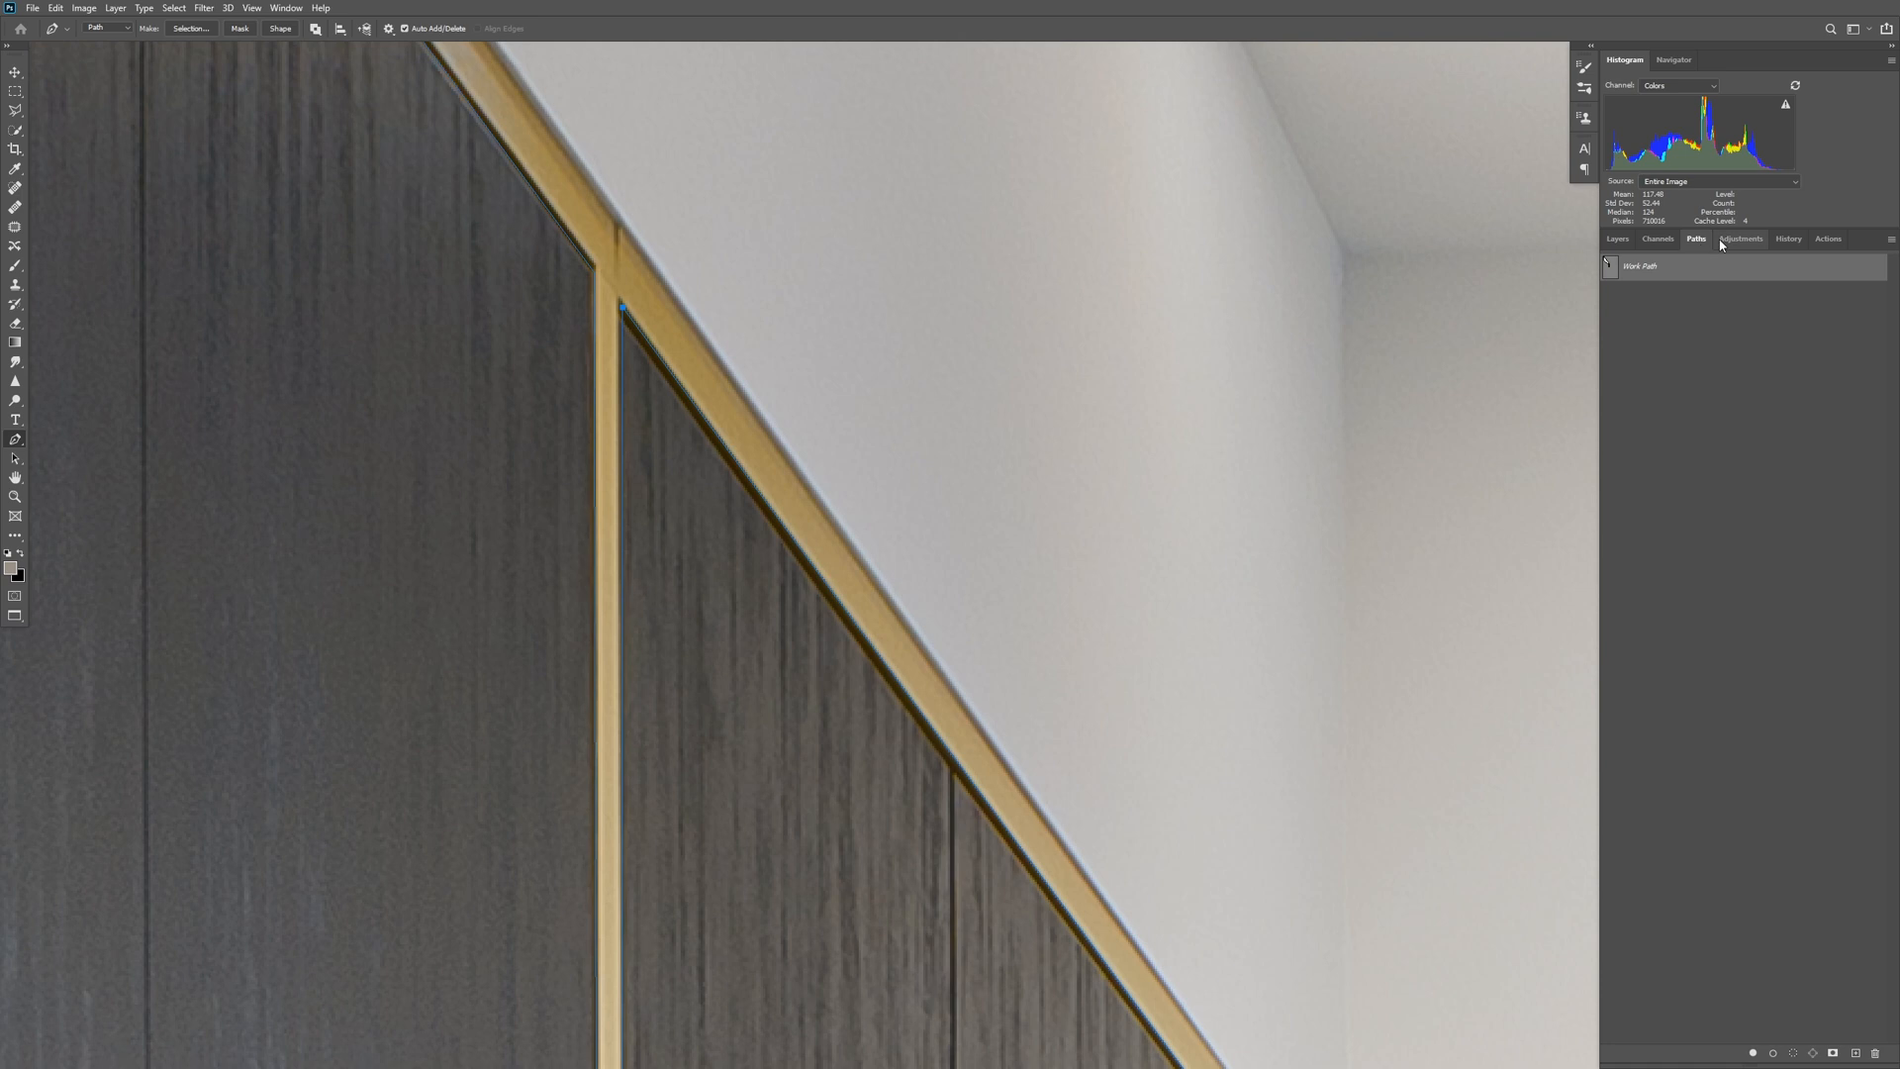
double_click(1643, 268)
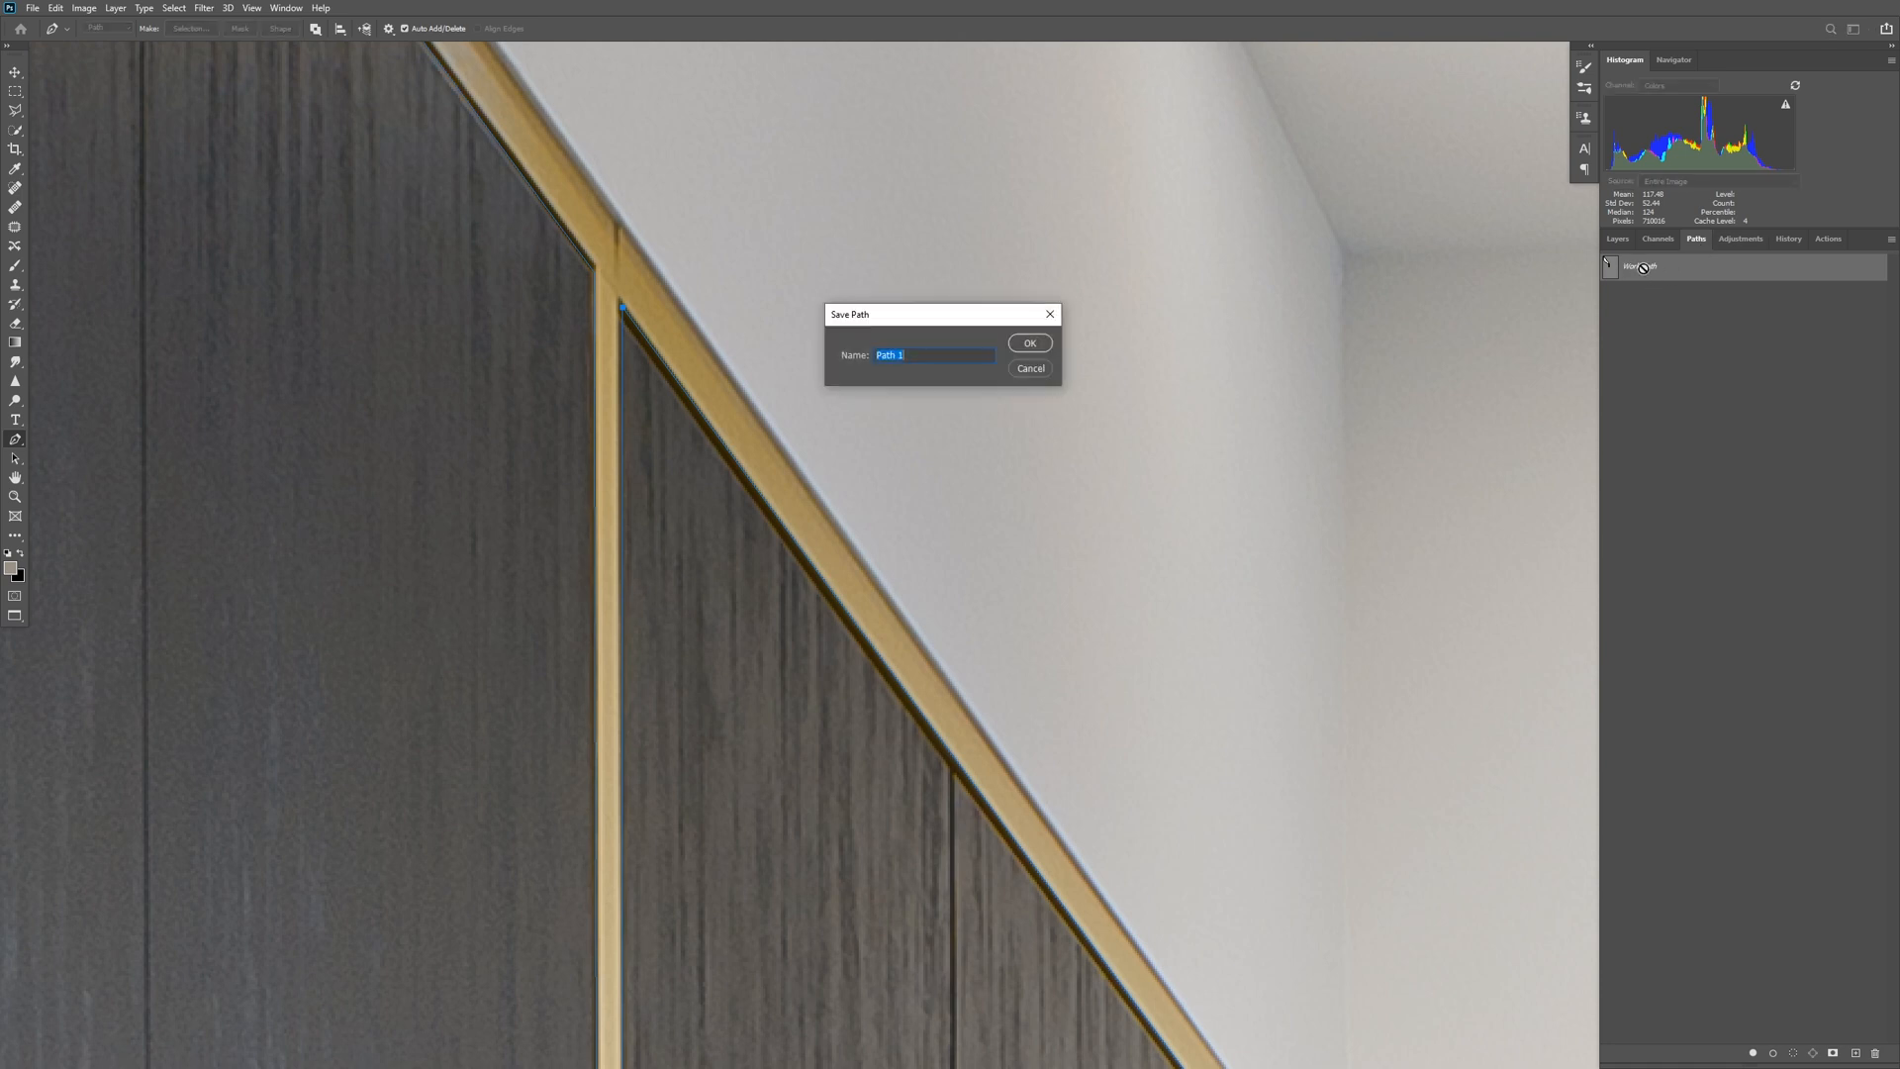
type("cupboards")
key("Return")
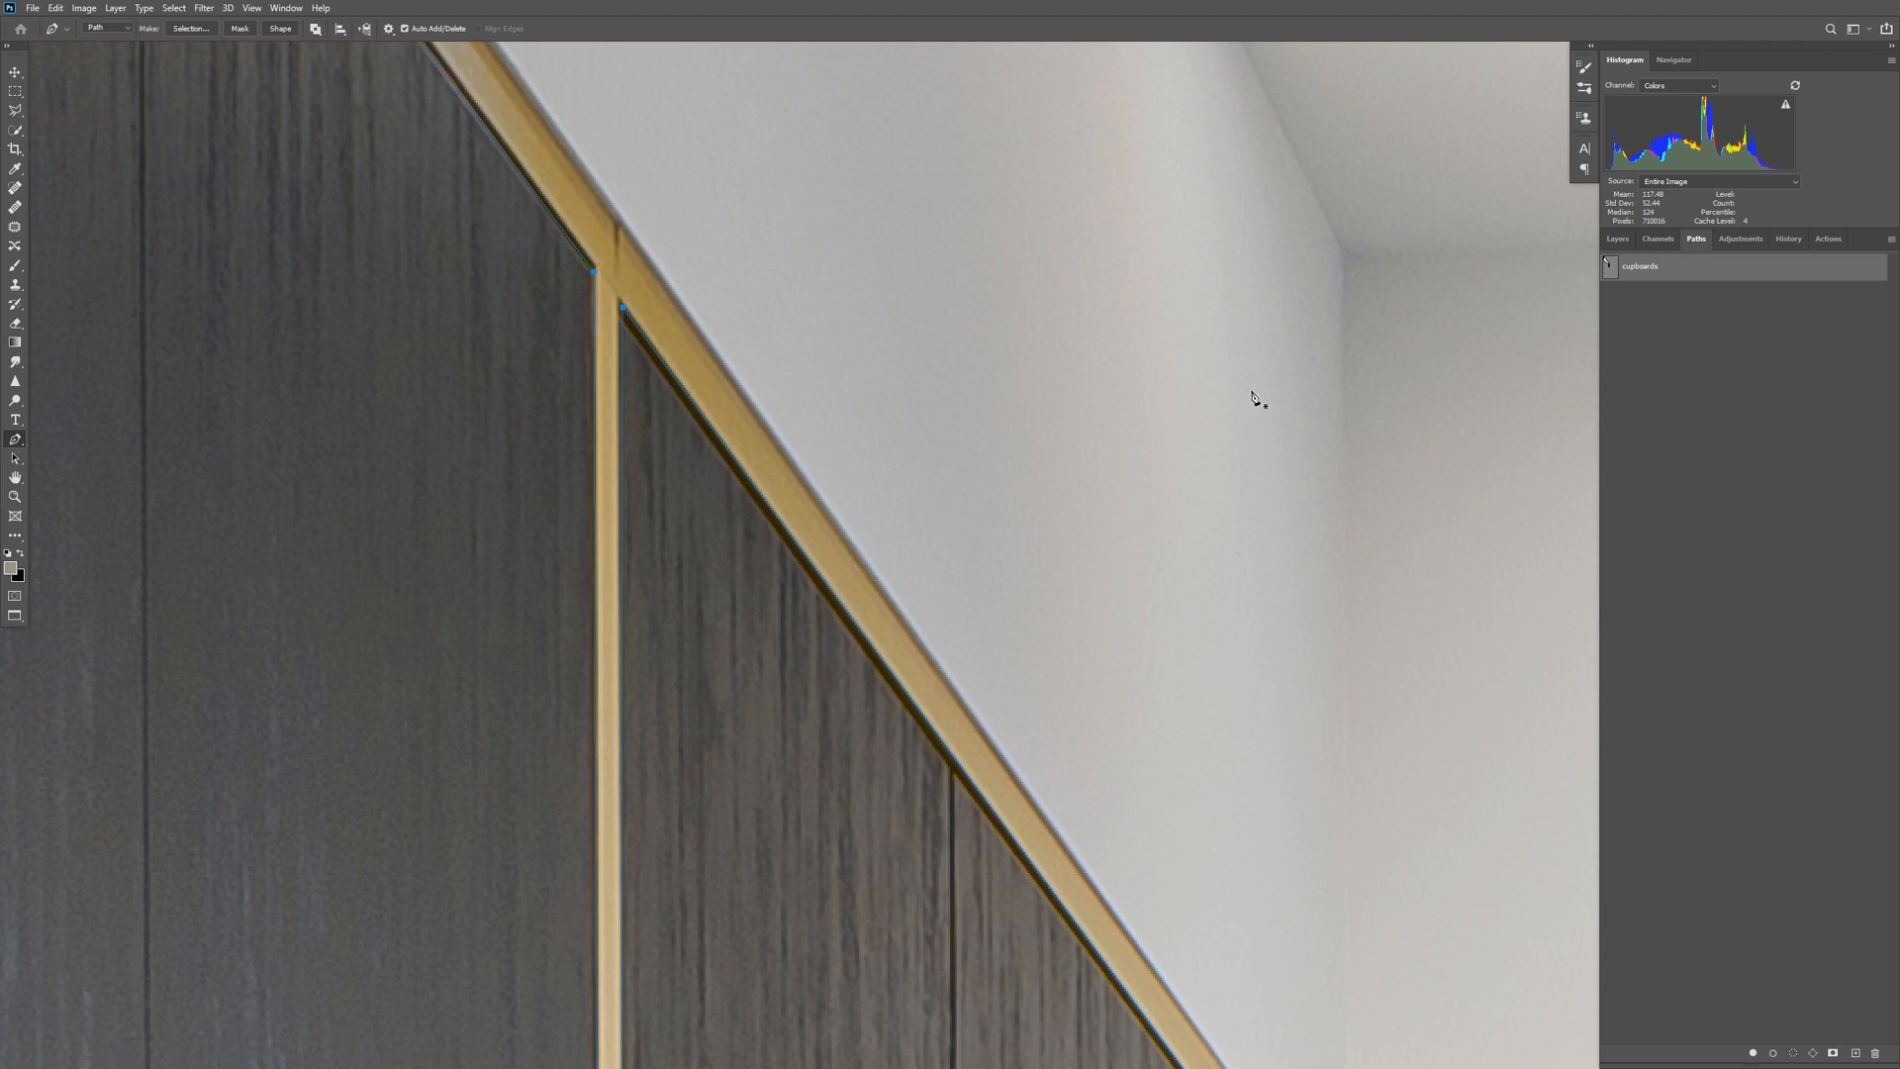
left_click(1610, 269, "ctrl")
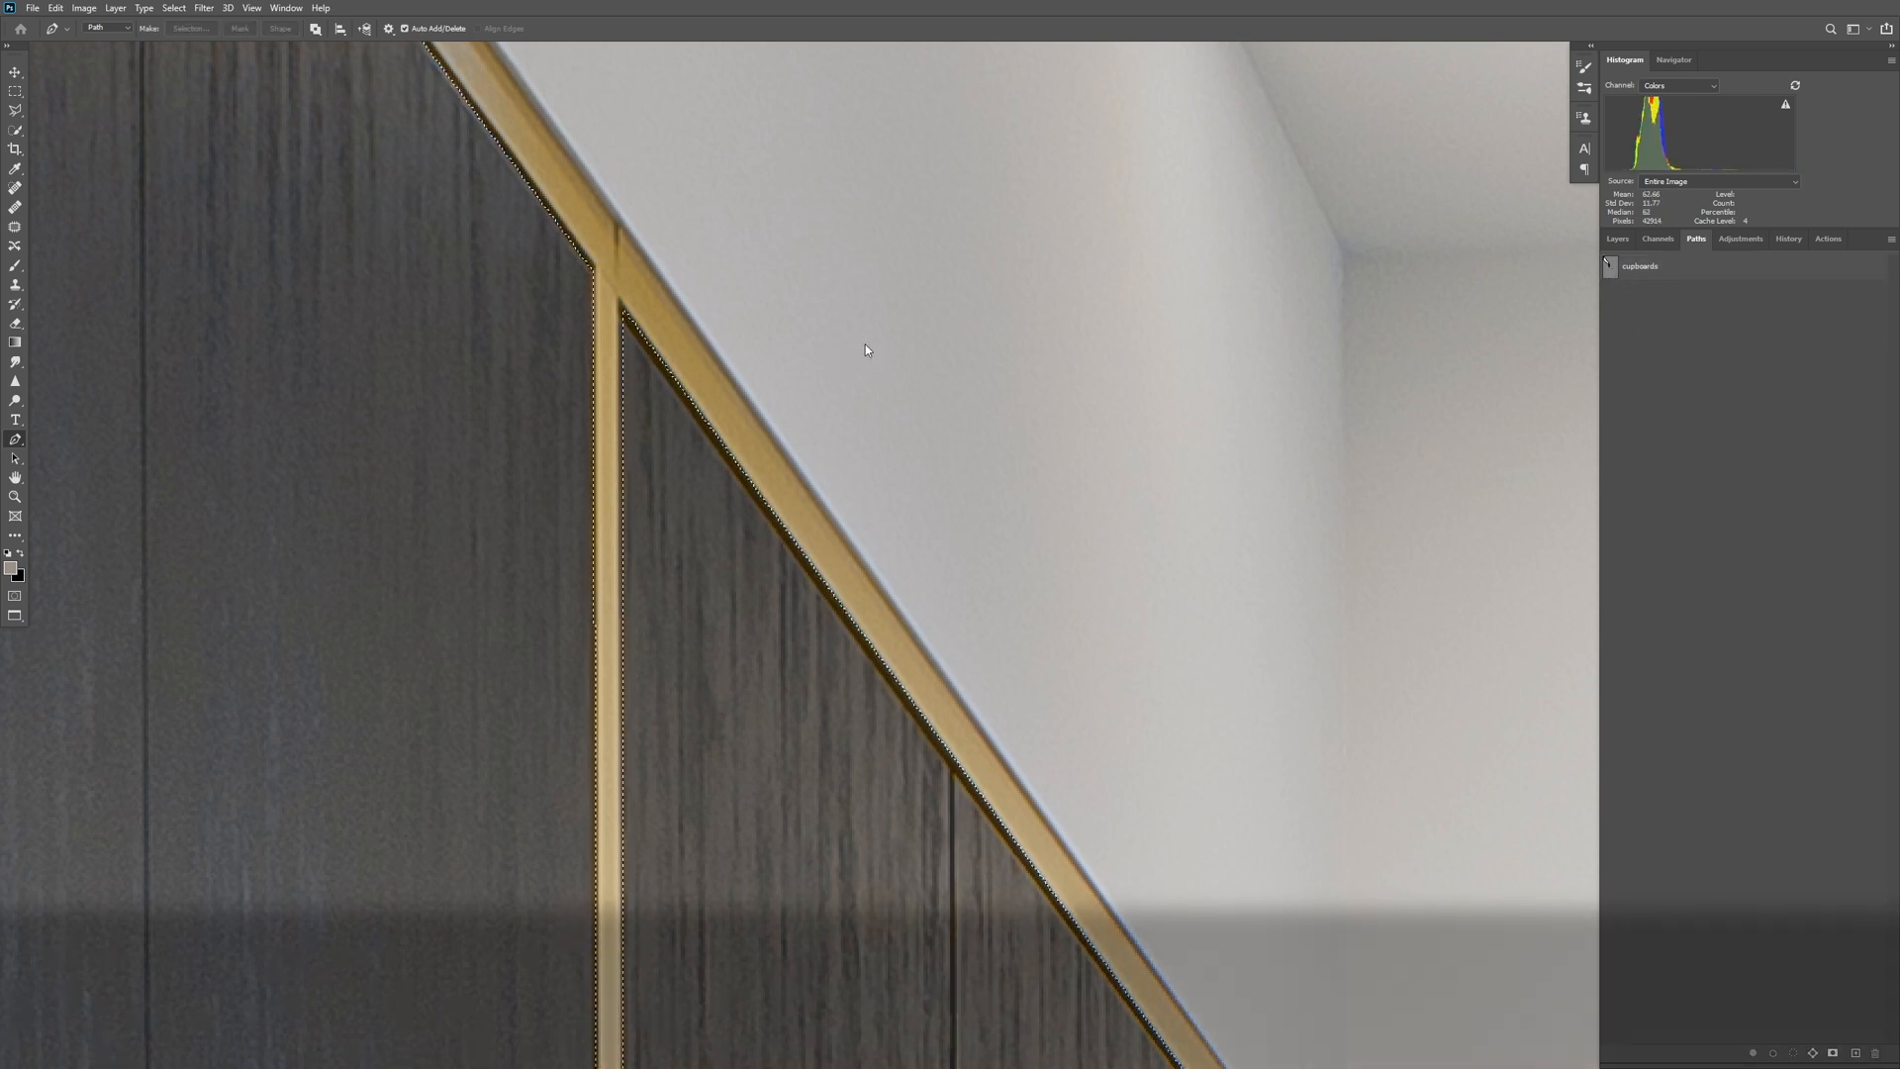
Add a Curves adjustment masked to the cupboards selection and pull its midtones down to darken the upper and tall cupboards.
scroll(873, 342, "down", 5)
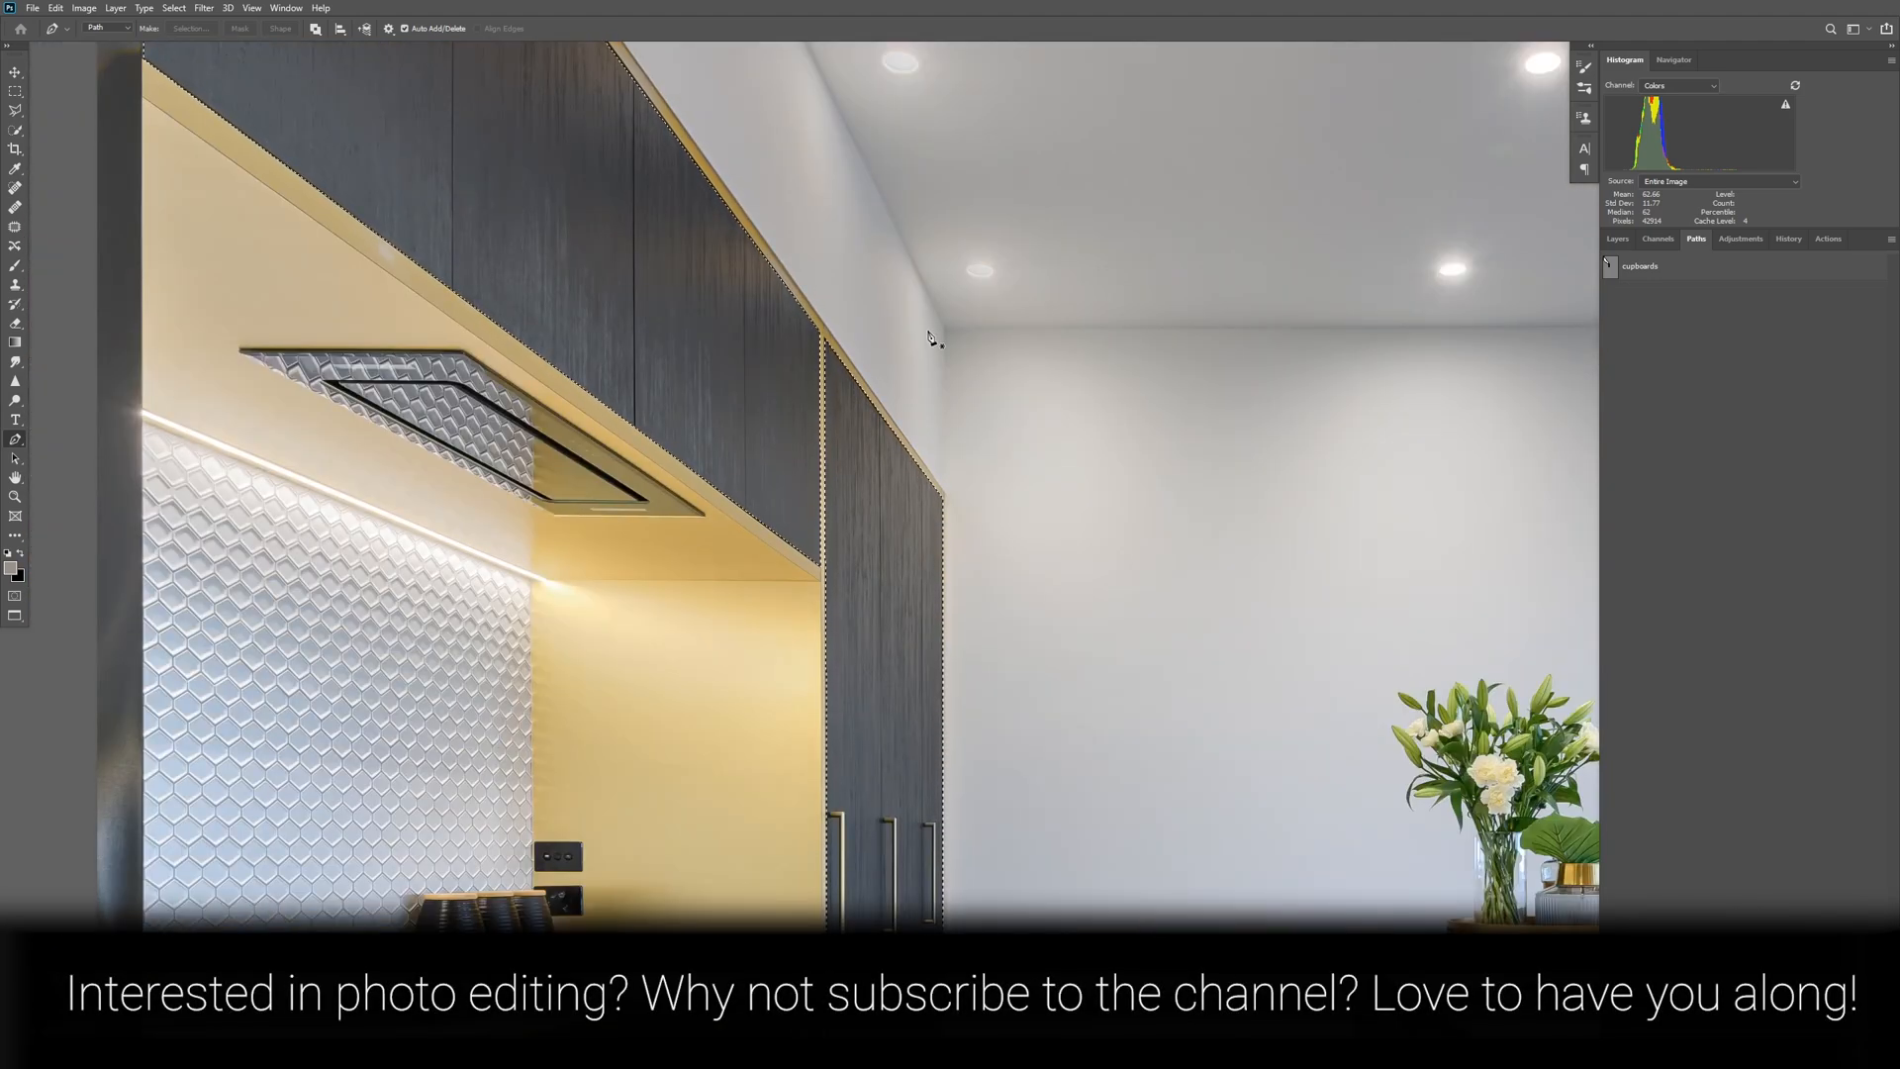
scroll(910, 308, "down", 3)
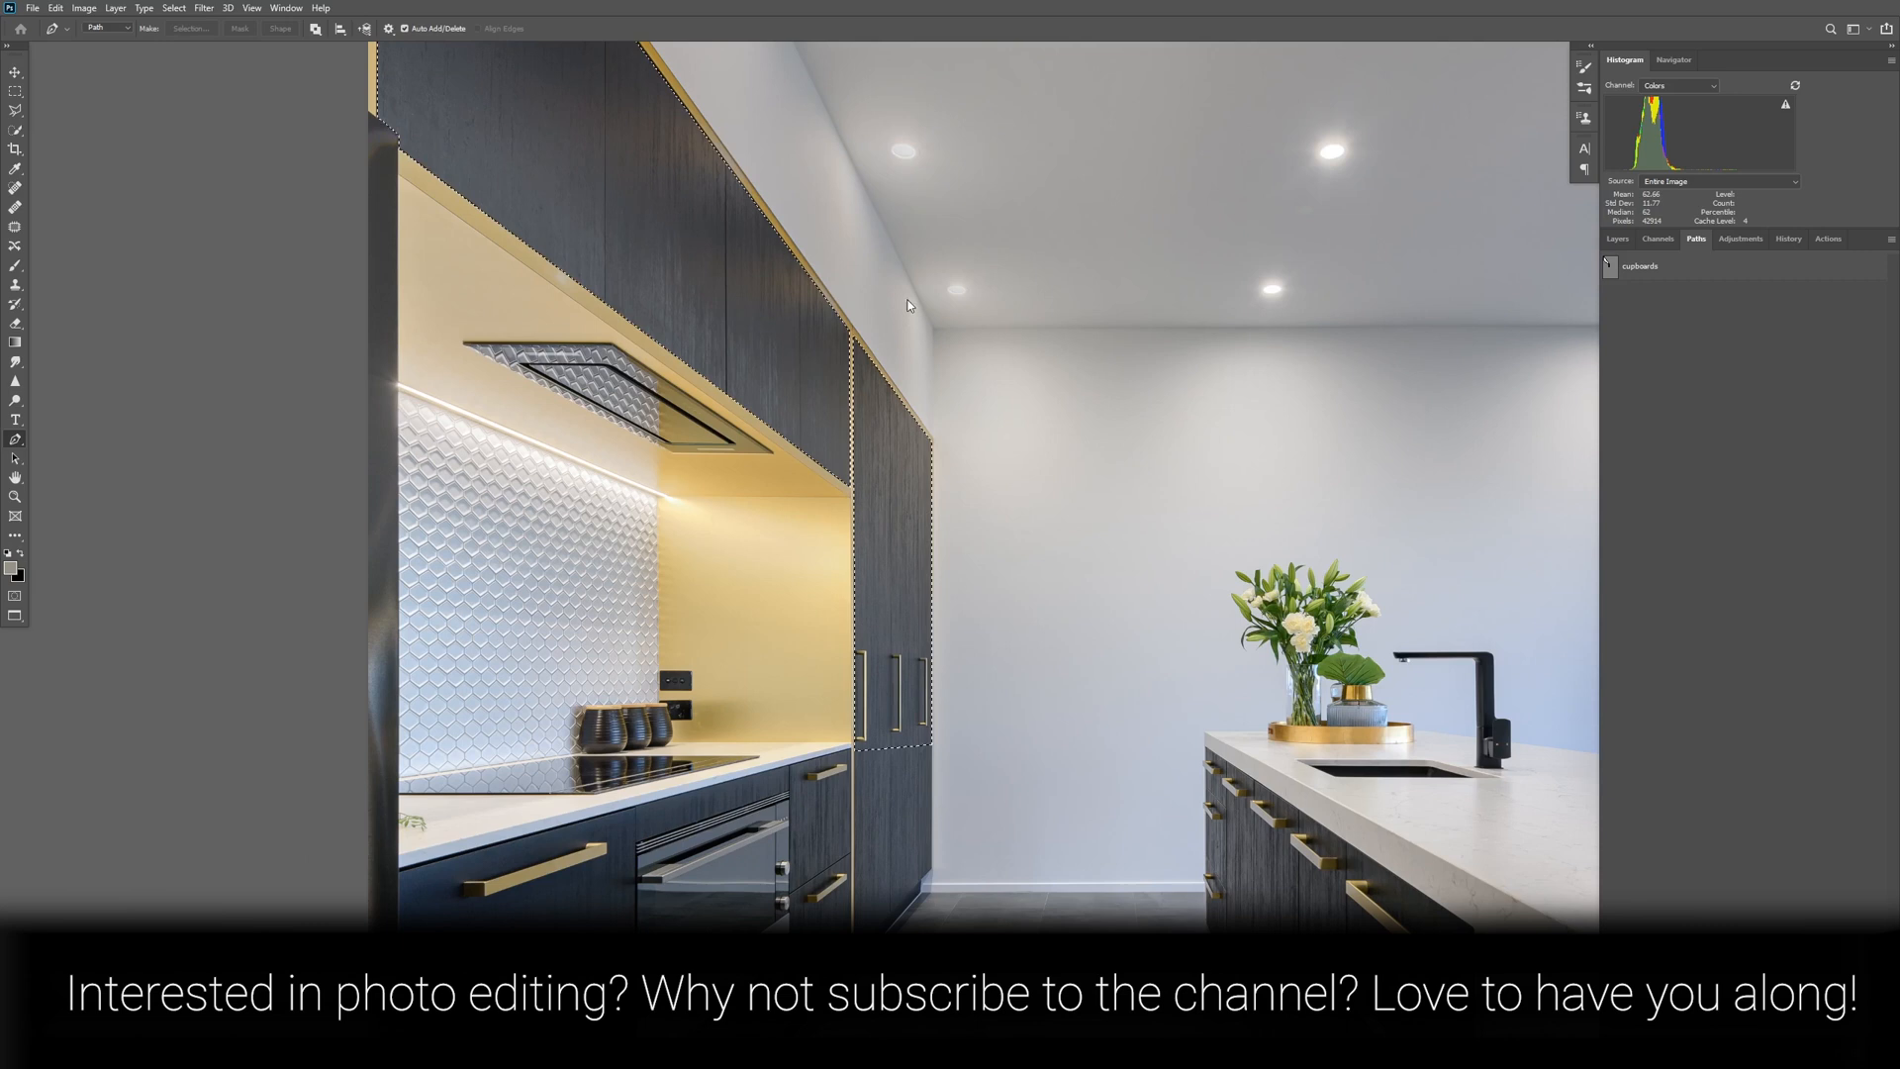
scroll(908, 305, "up", 5)
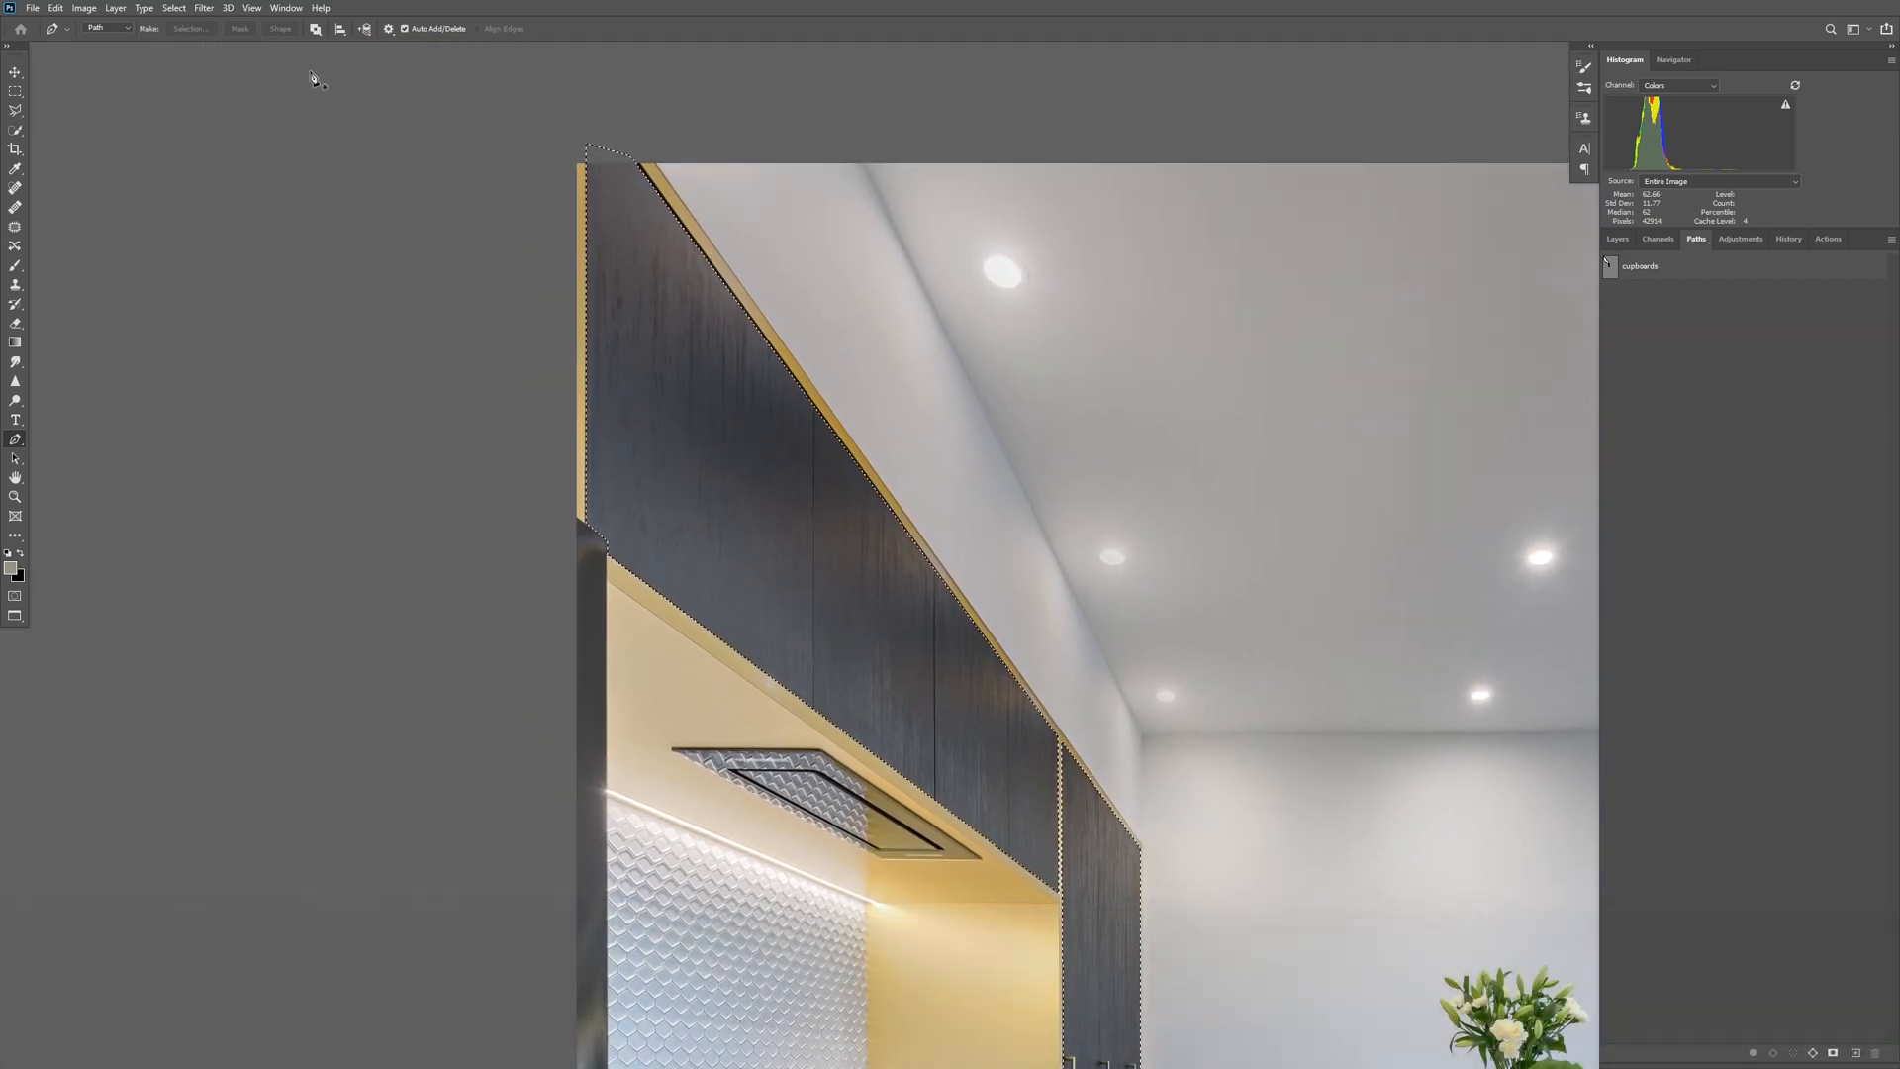
left_click(1632, 240)
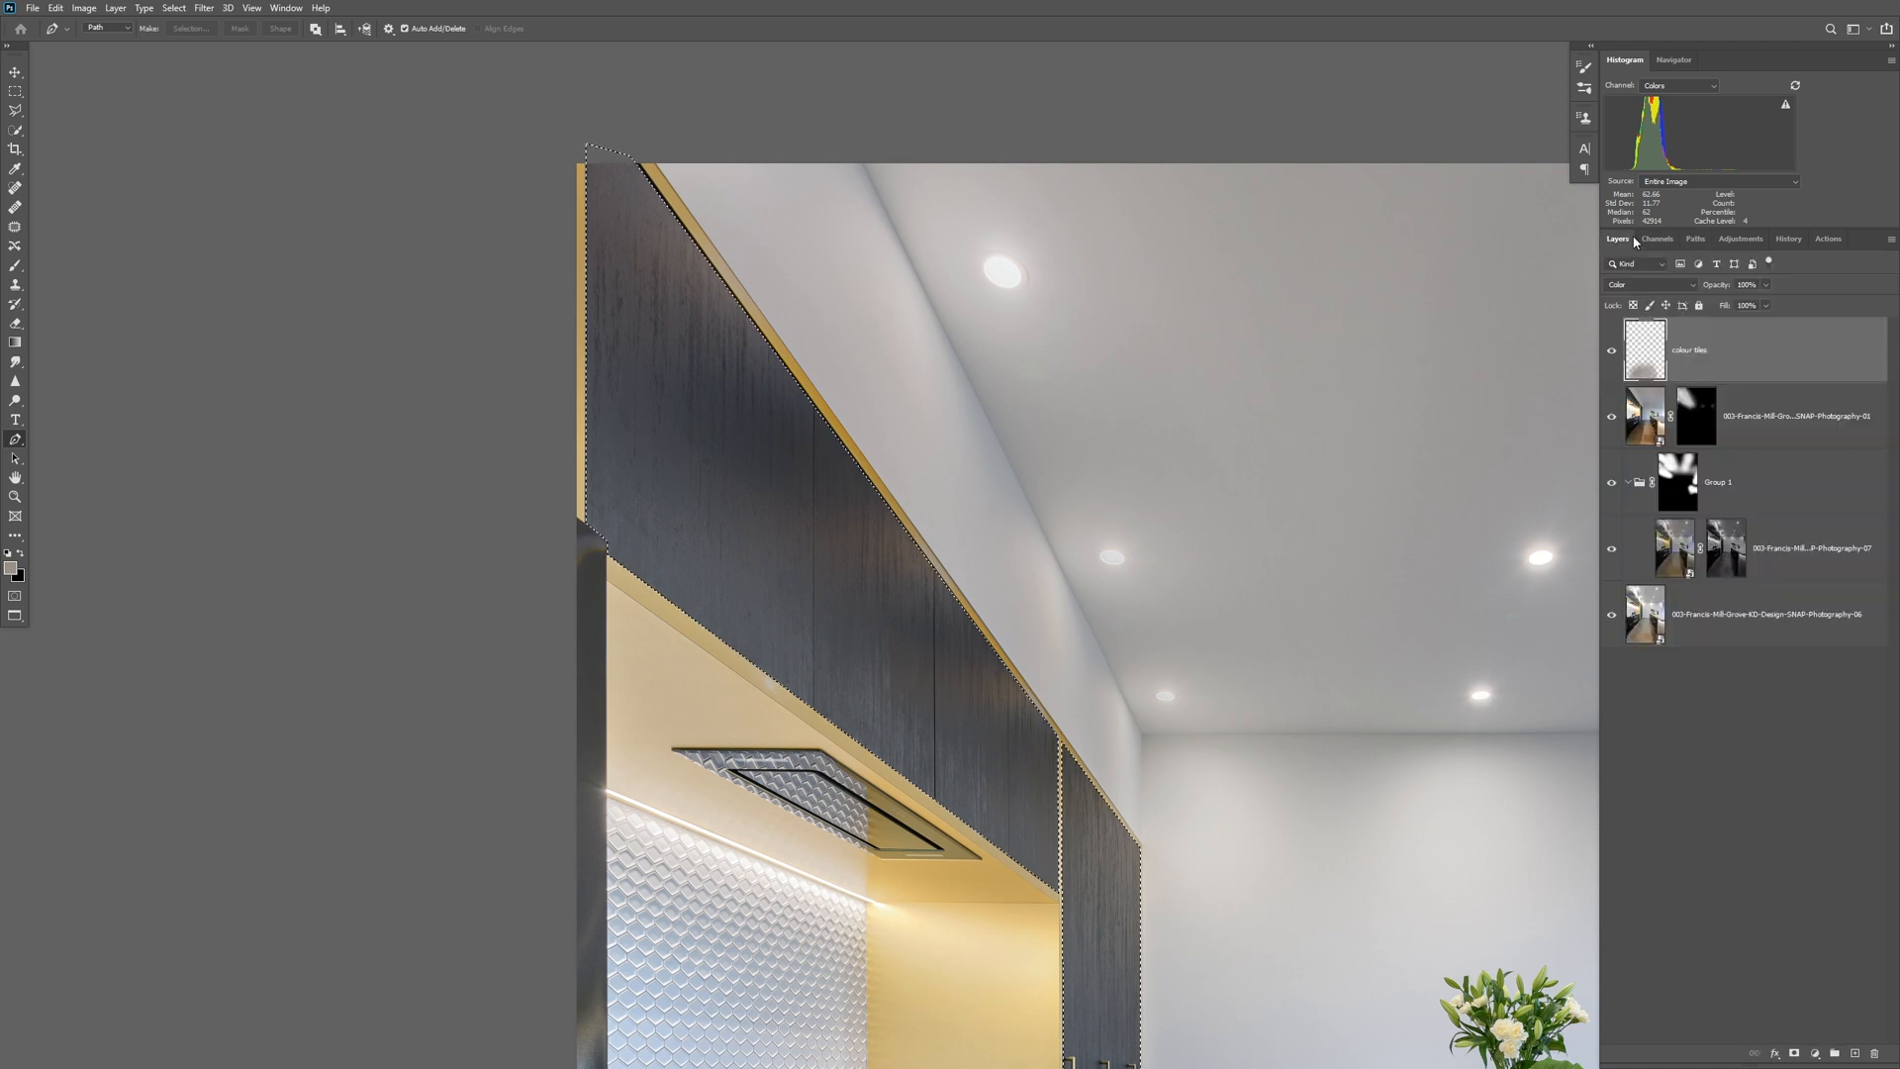
left_click(1815, 1053)
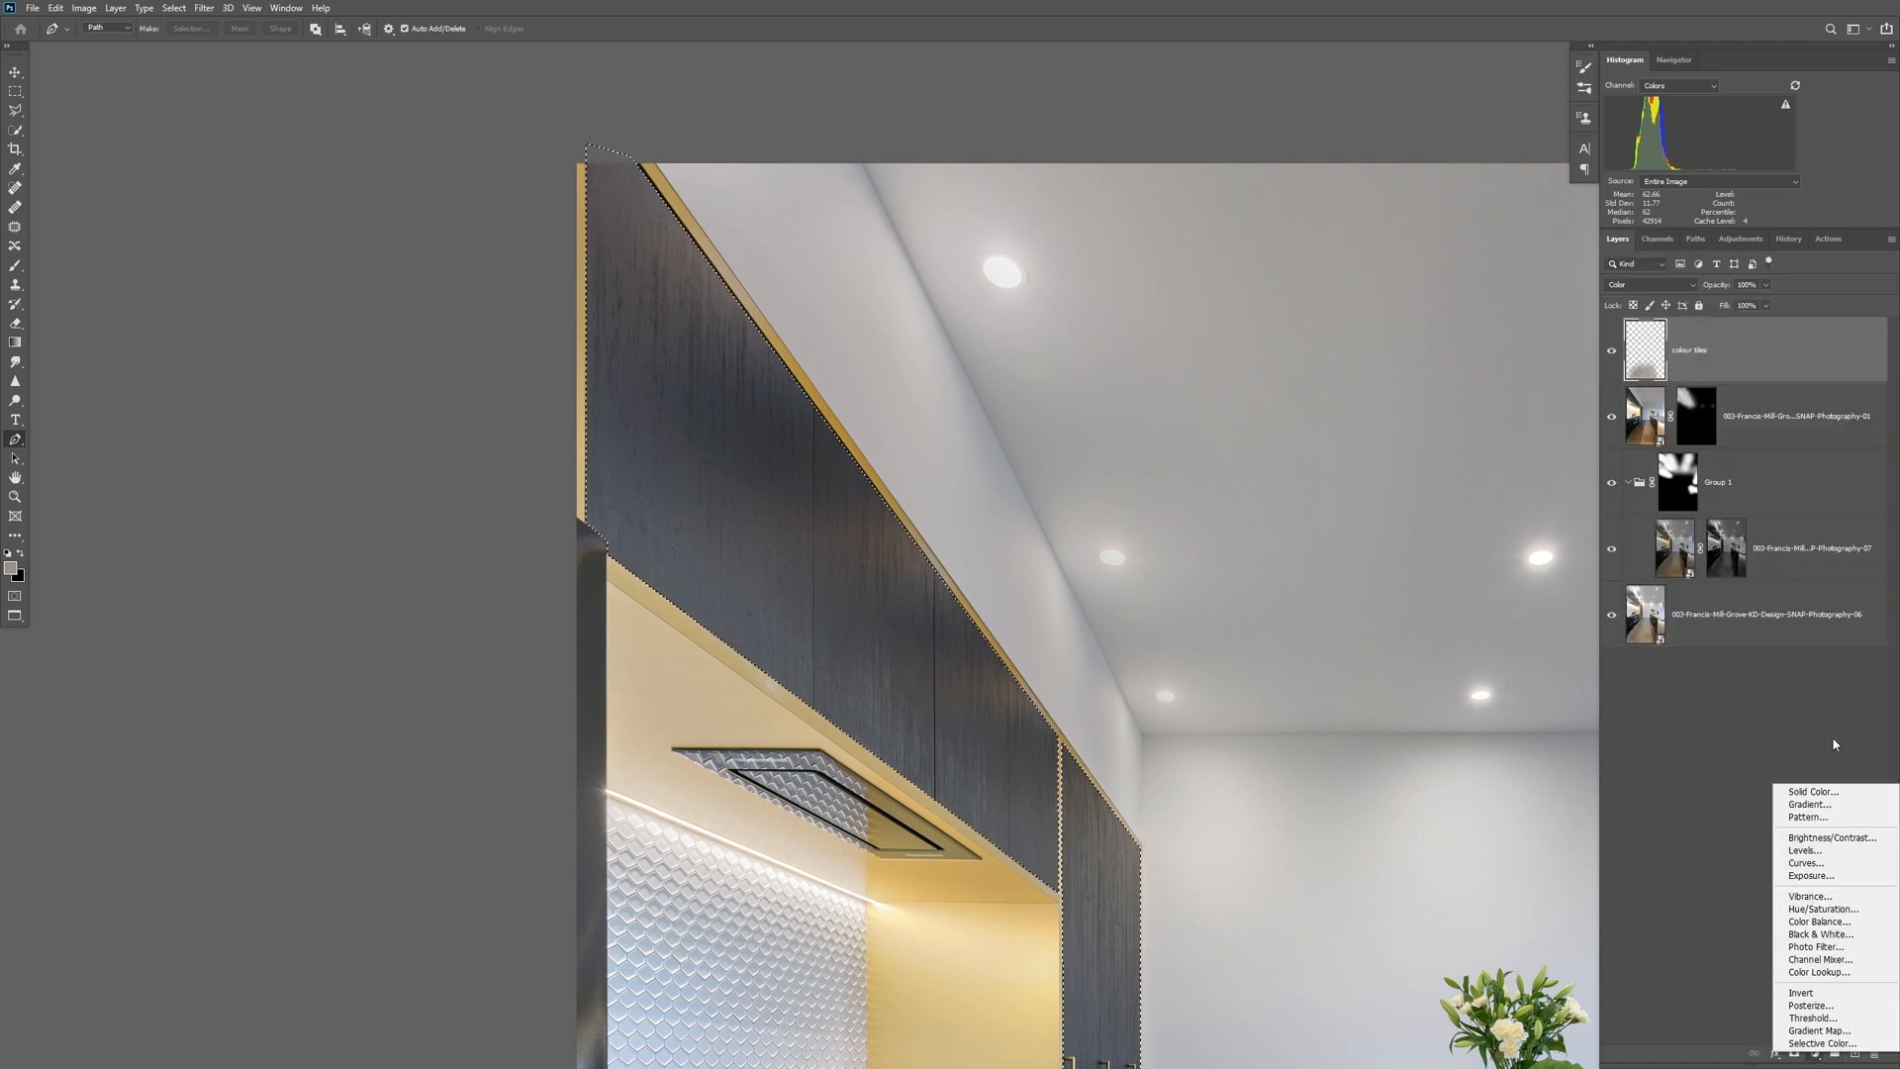
left_click(1811, 863)
left_click_drag(1380, 612, 1399, 623)
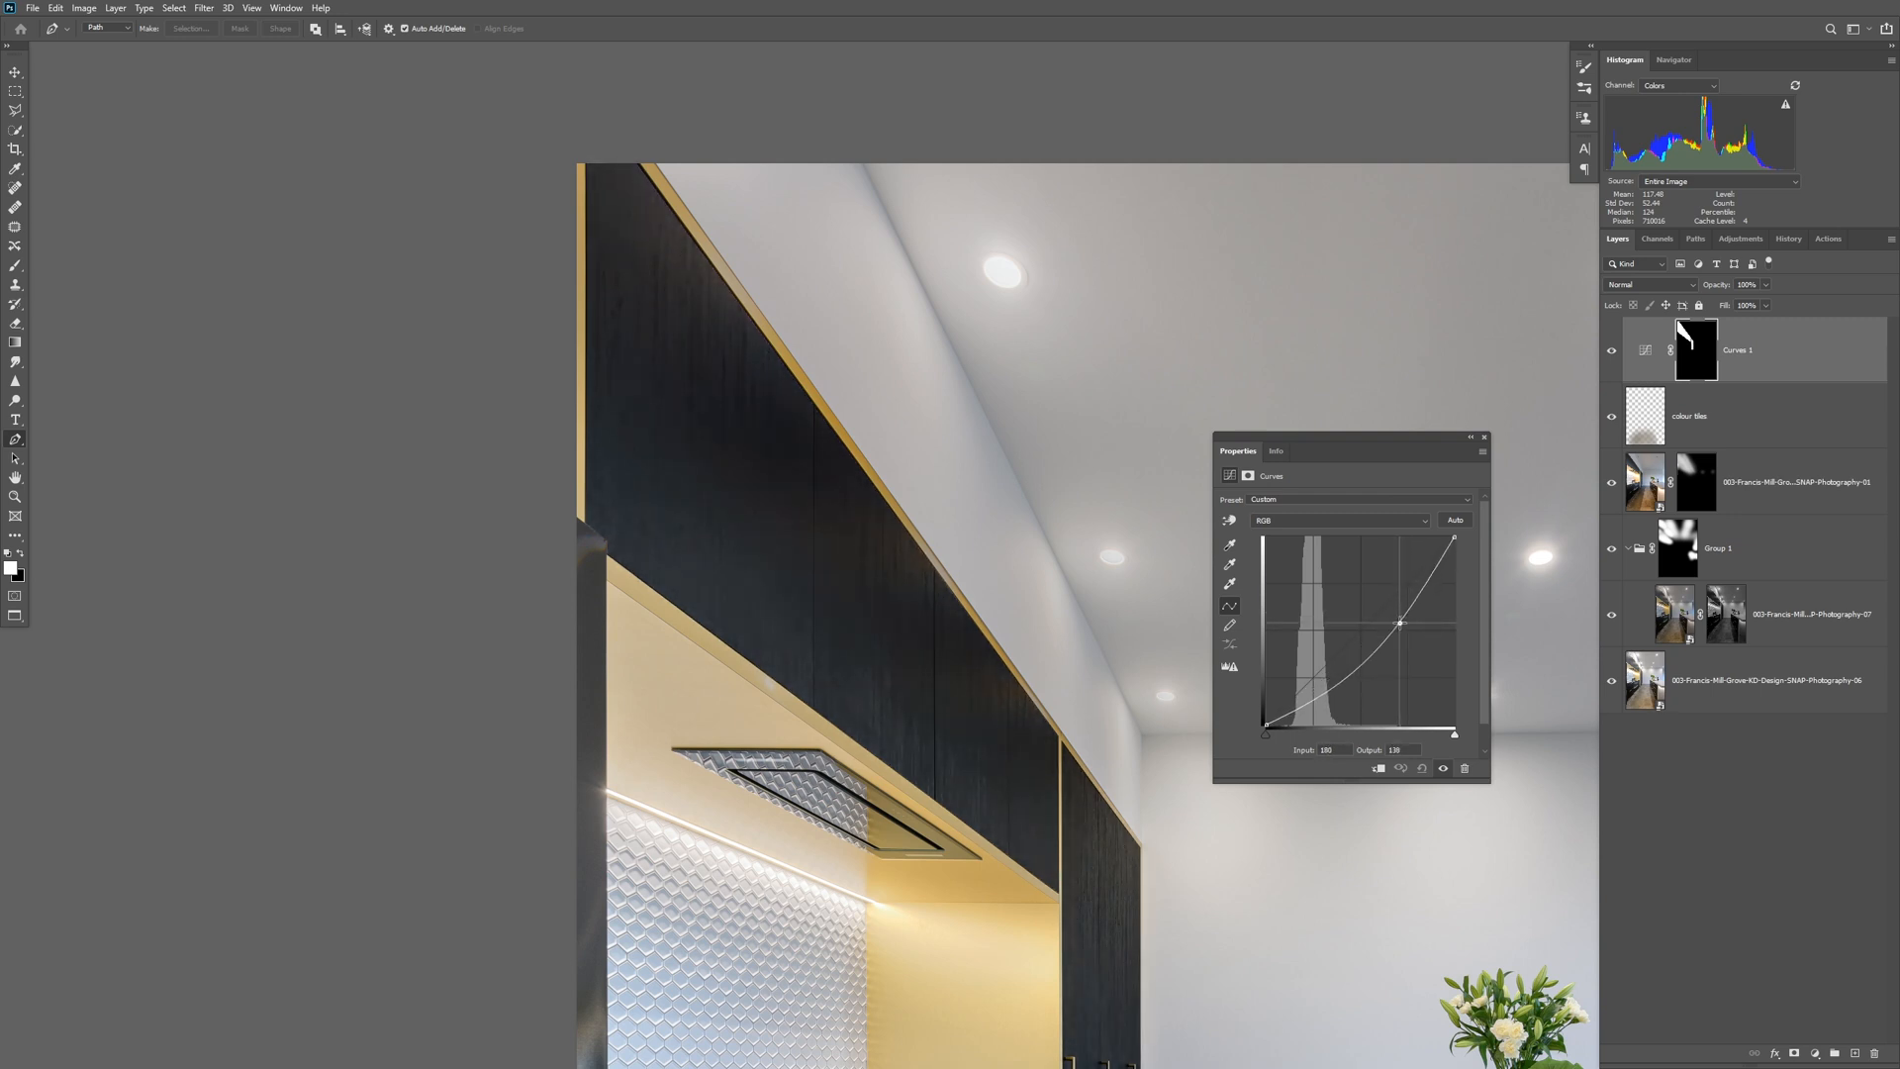
left_click(1470, 438)
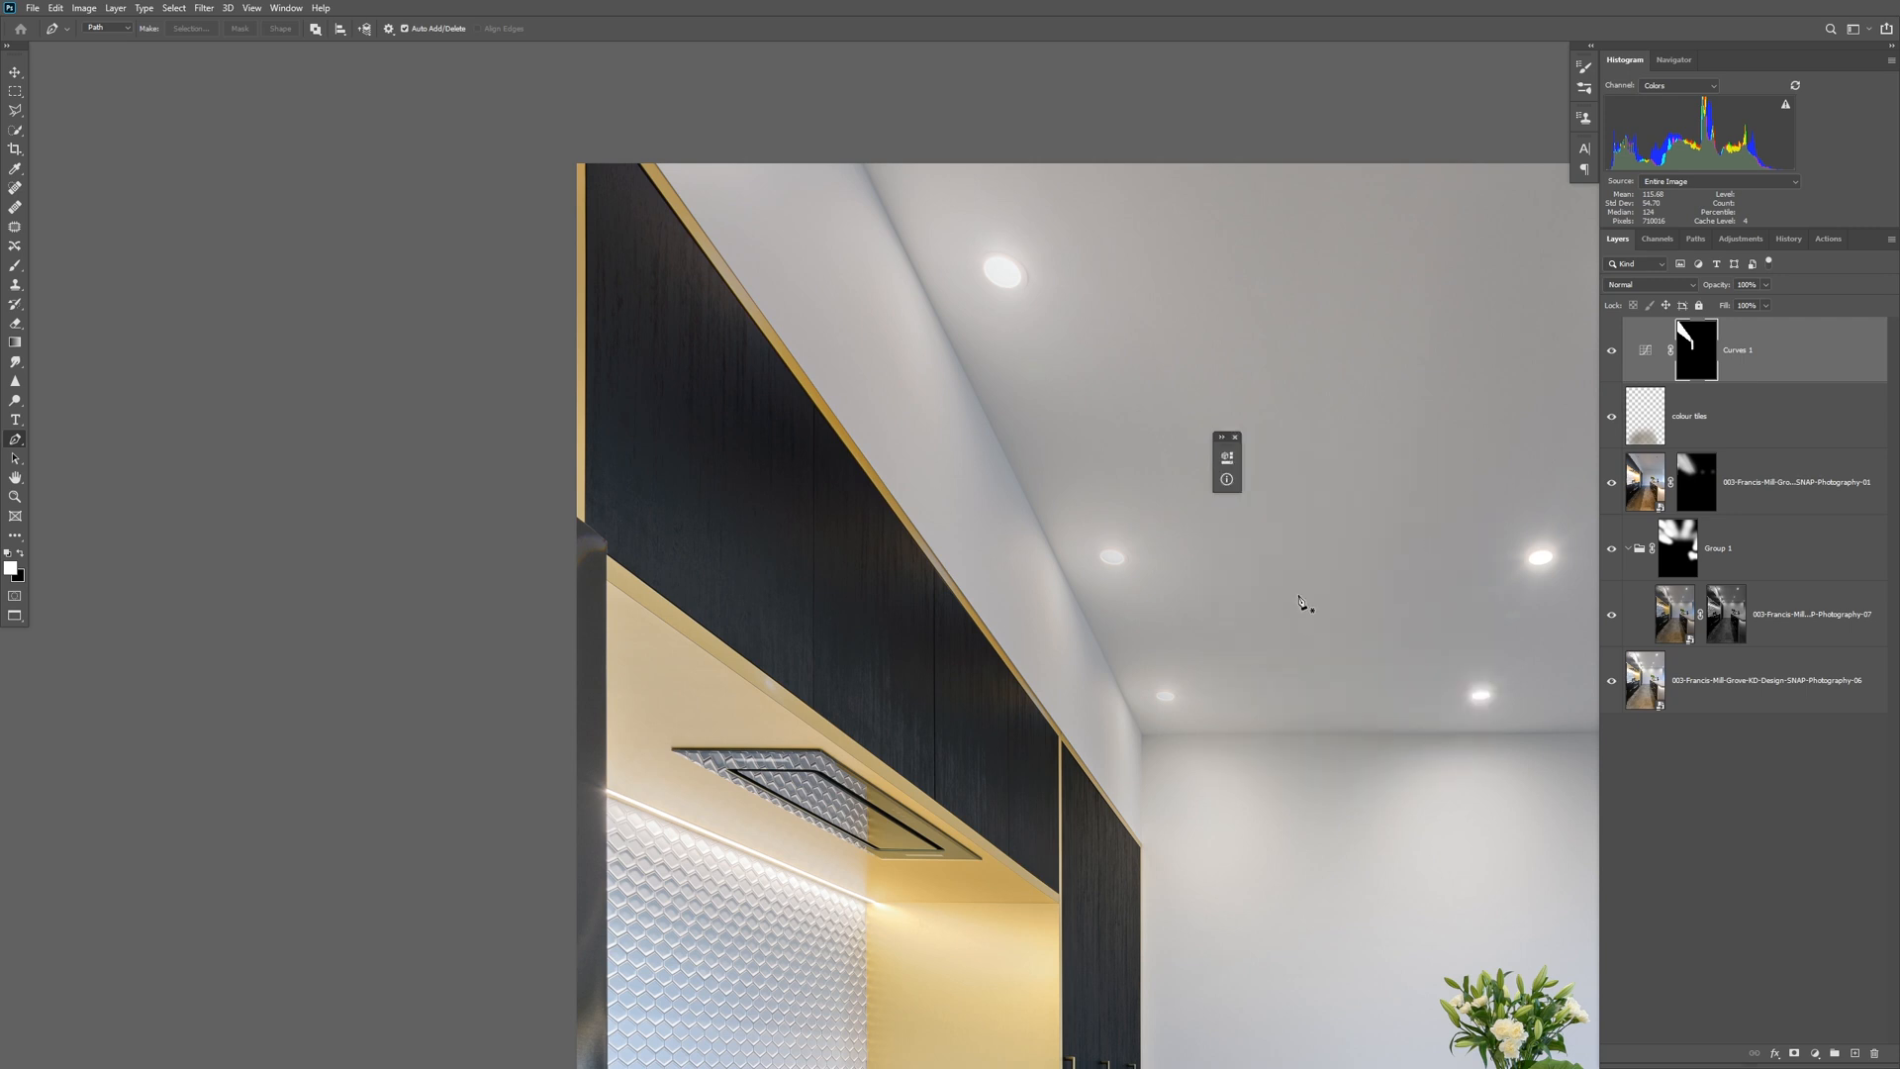
Put the cupboards' Curves layer into a new group and give the group an inverted, all-black mask.
left_click(1169, 672, "alt")
left_click(1169, 671, "alt")
left_click_drag(1137, 685, 1000, 487)
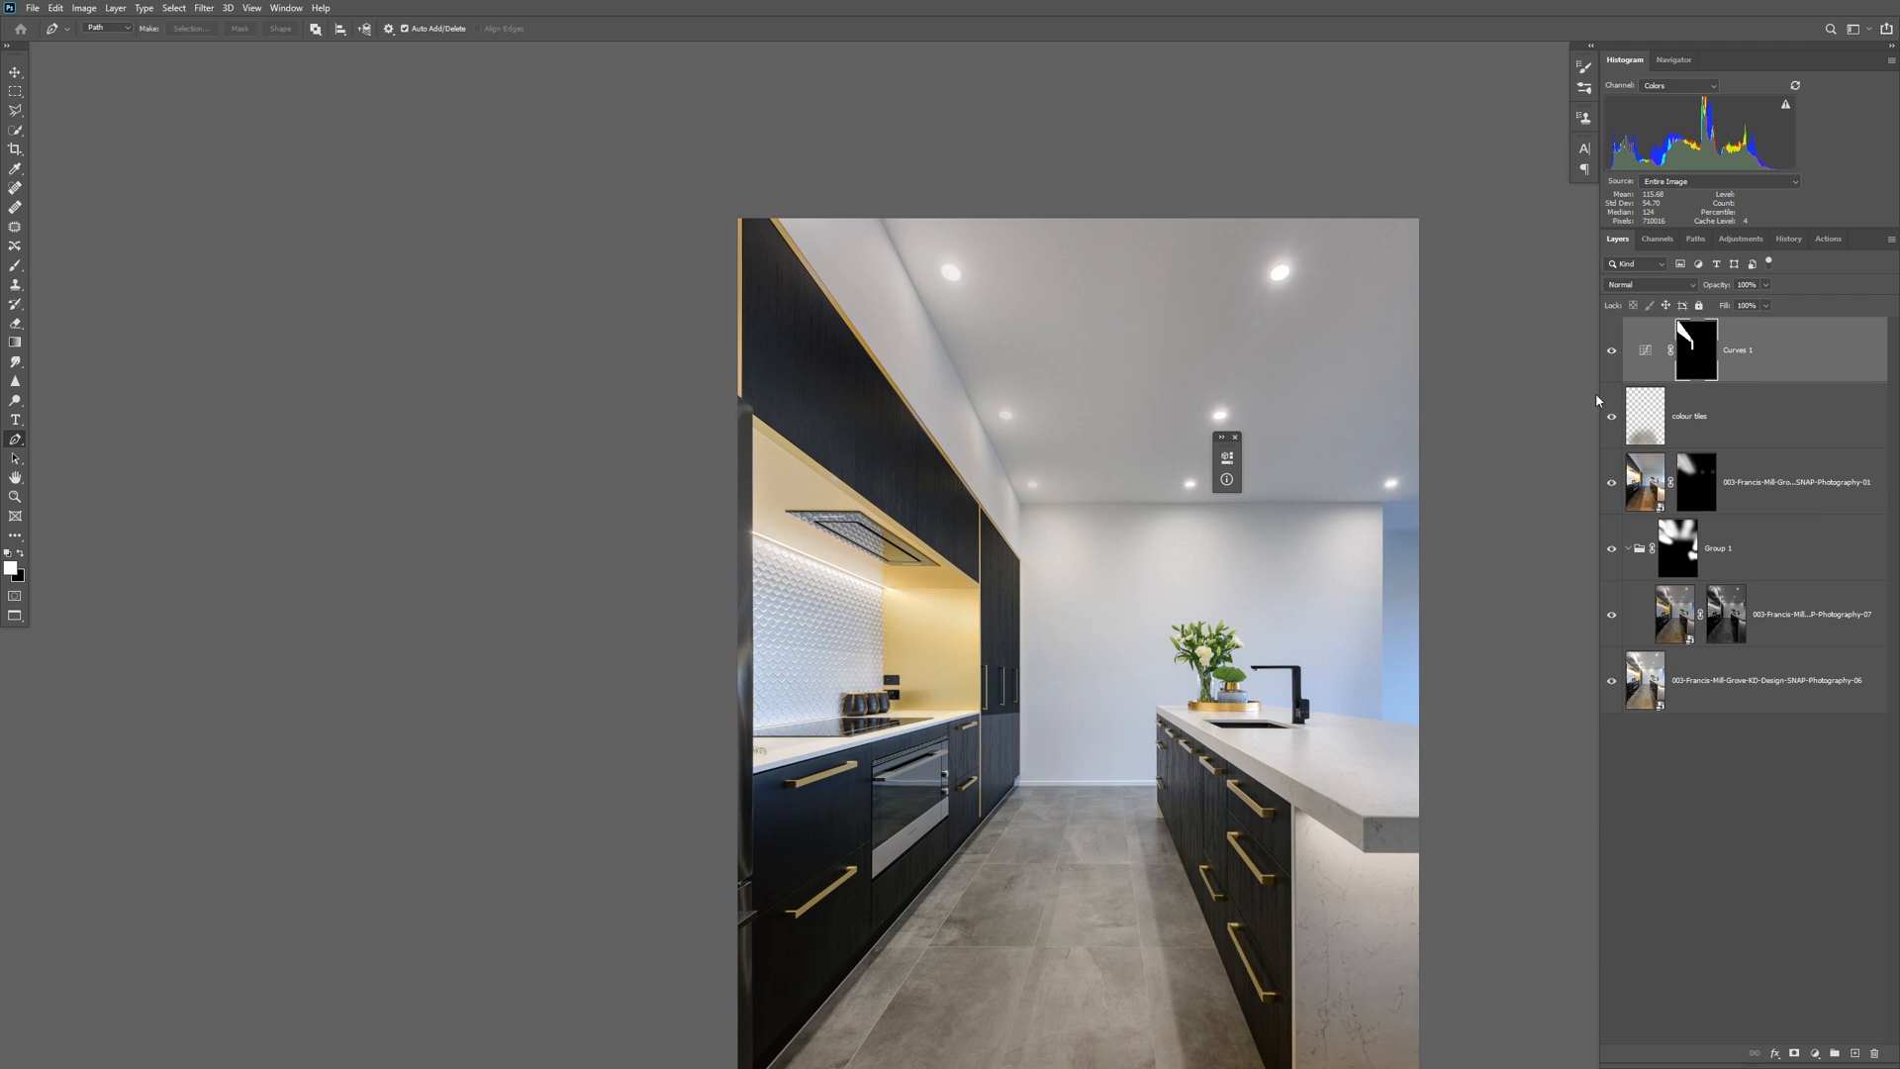
left_click(1836, 1057)
left_click_drag(1778, 378, 1761, 331)
left_click(1762, 331)
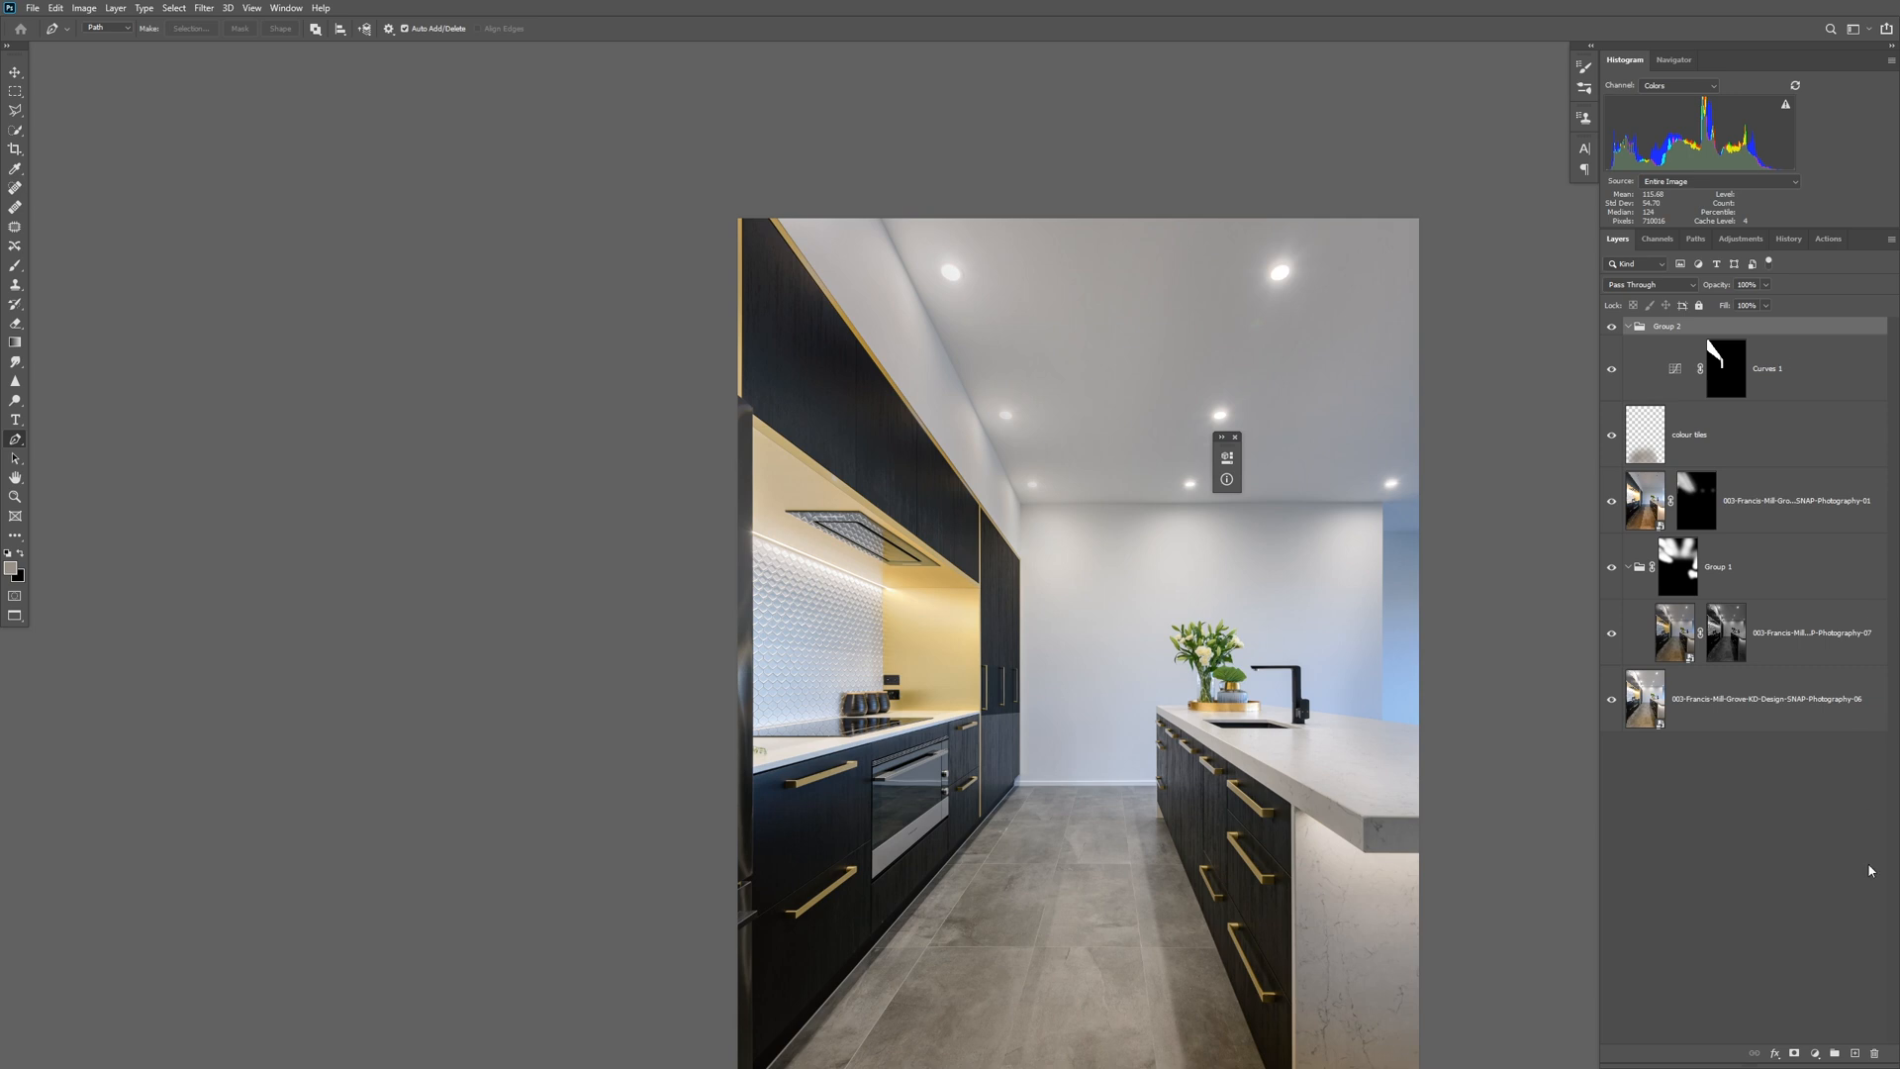
left_click(1795, 1055)
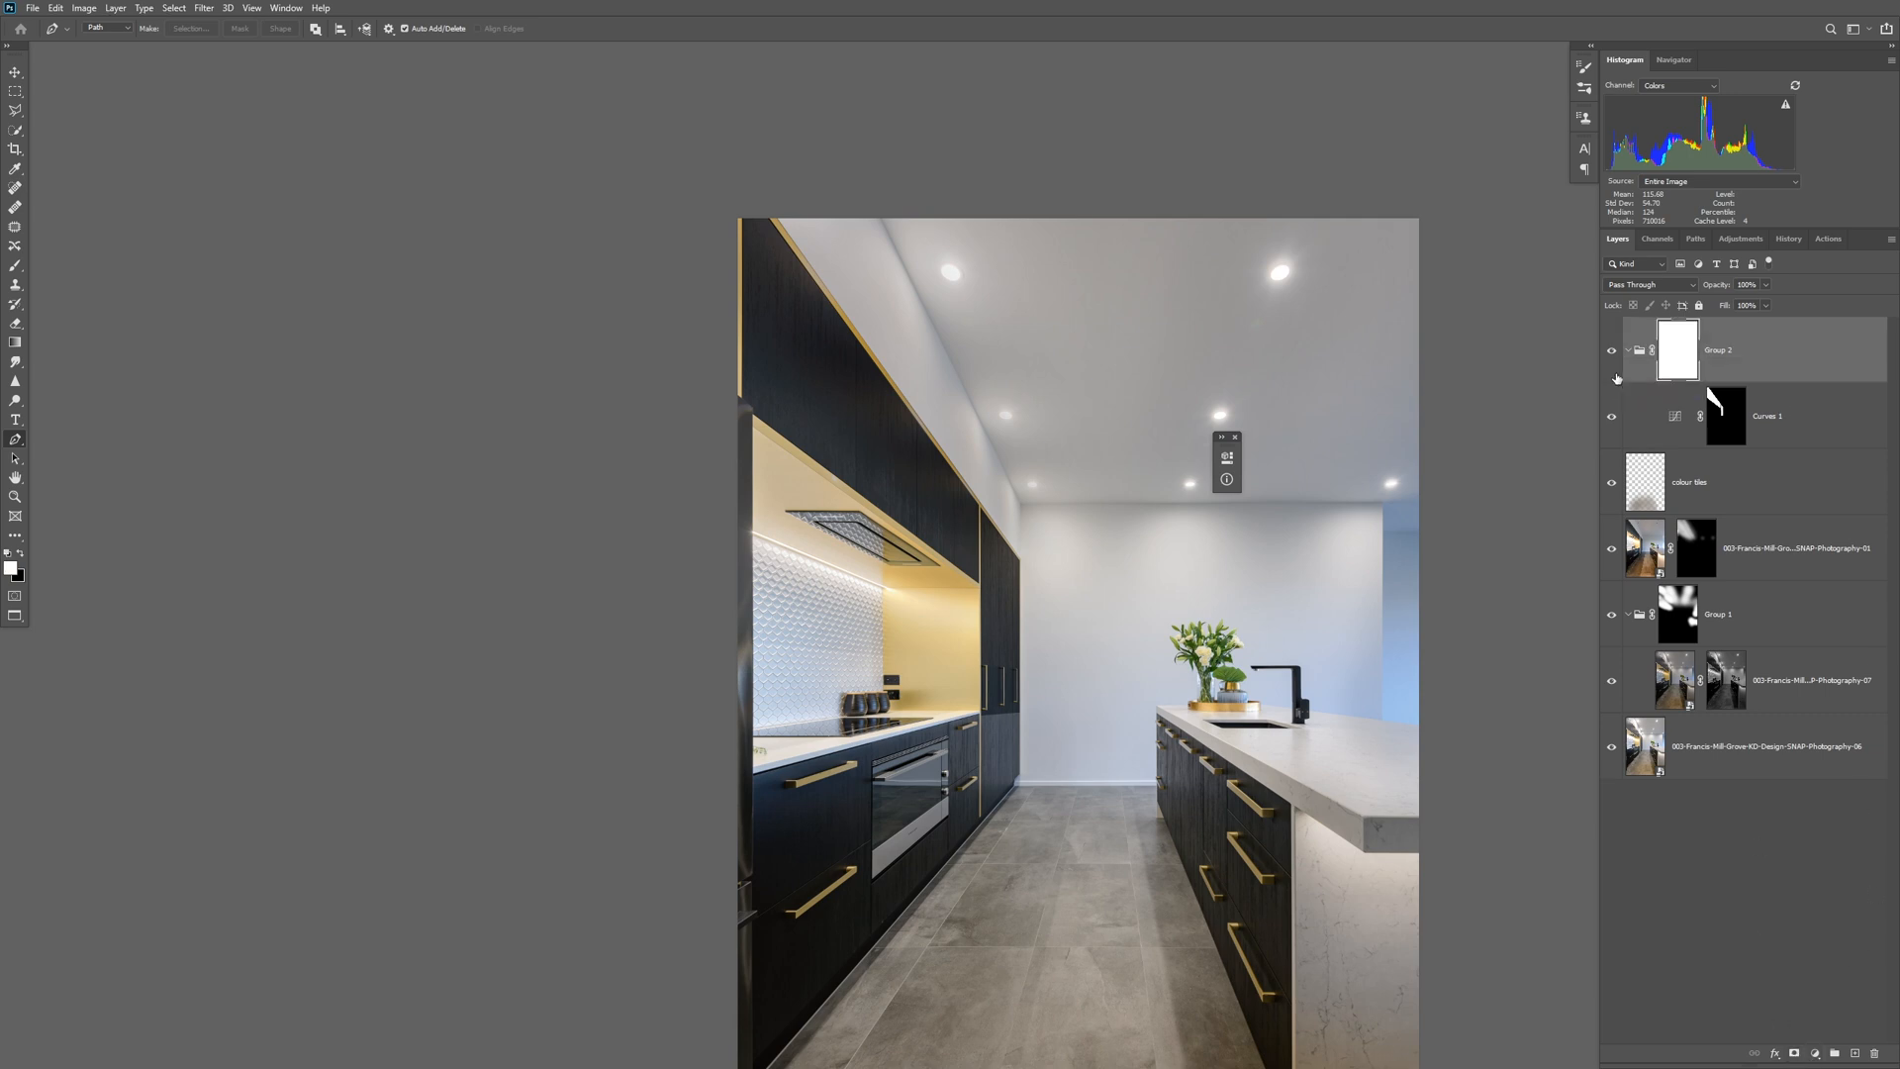
key("ctrl+i")
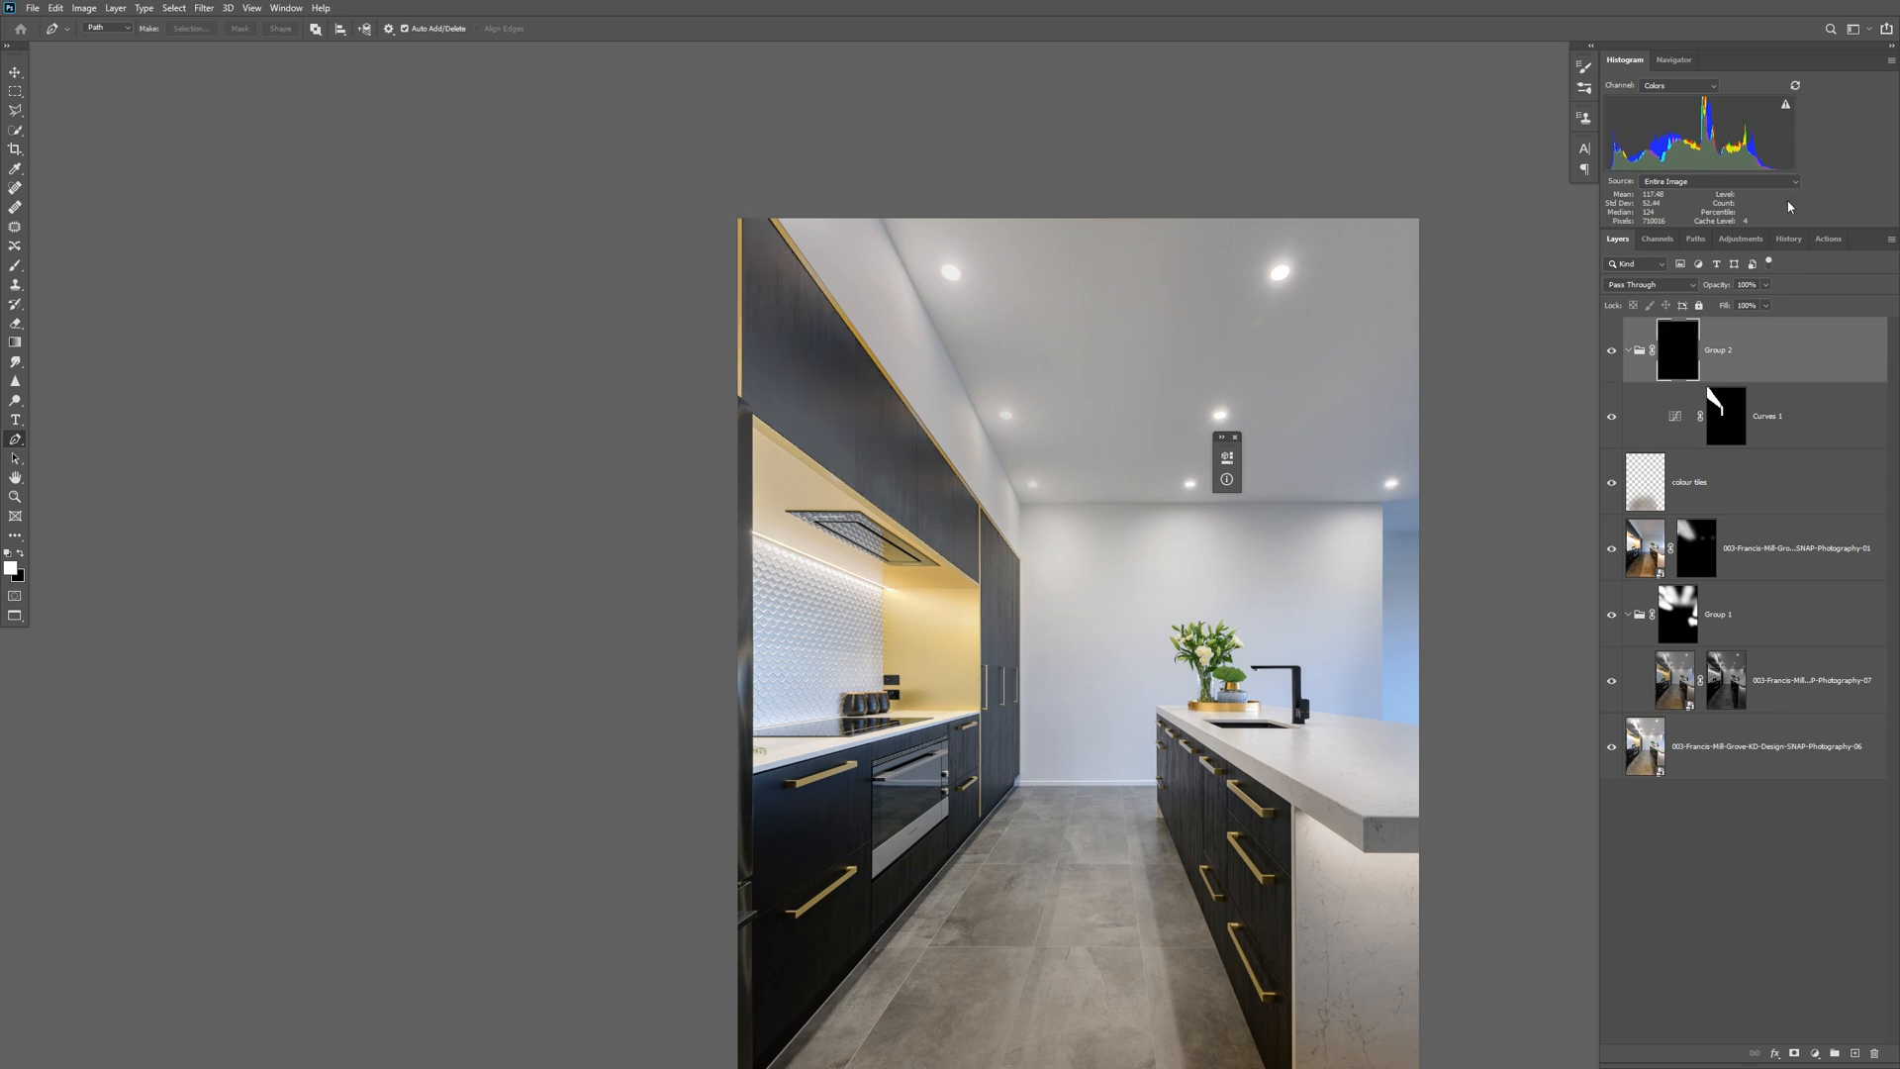
Paint white on the group's mask over the upper and tall cupboards with the Brush at 47% opacity, and compare before and after.
left_click(14, 265)
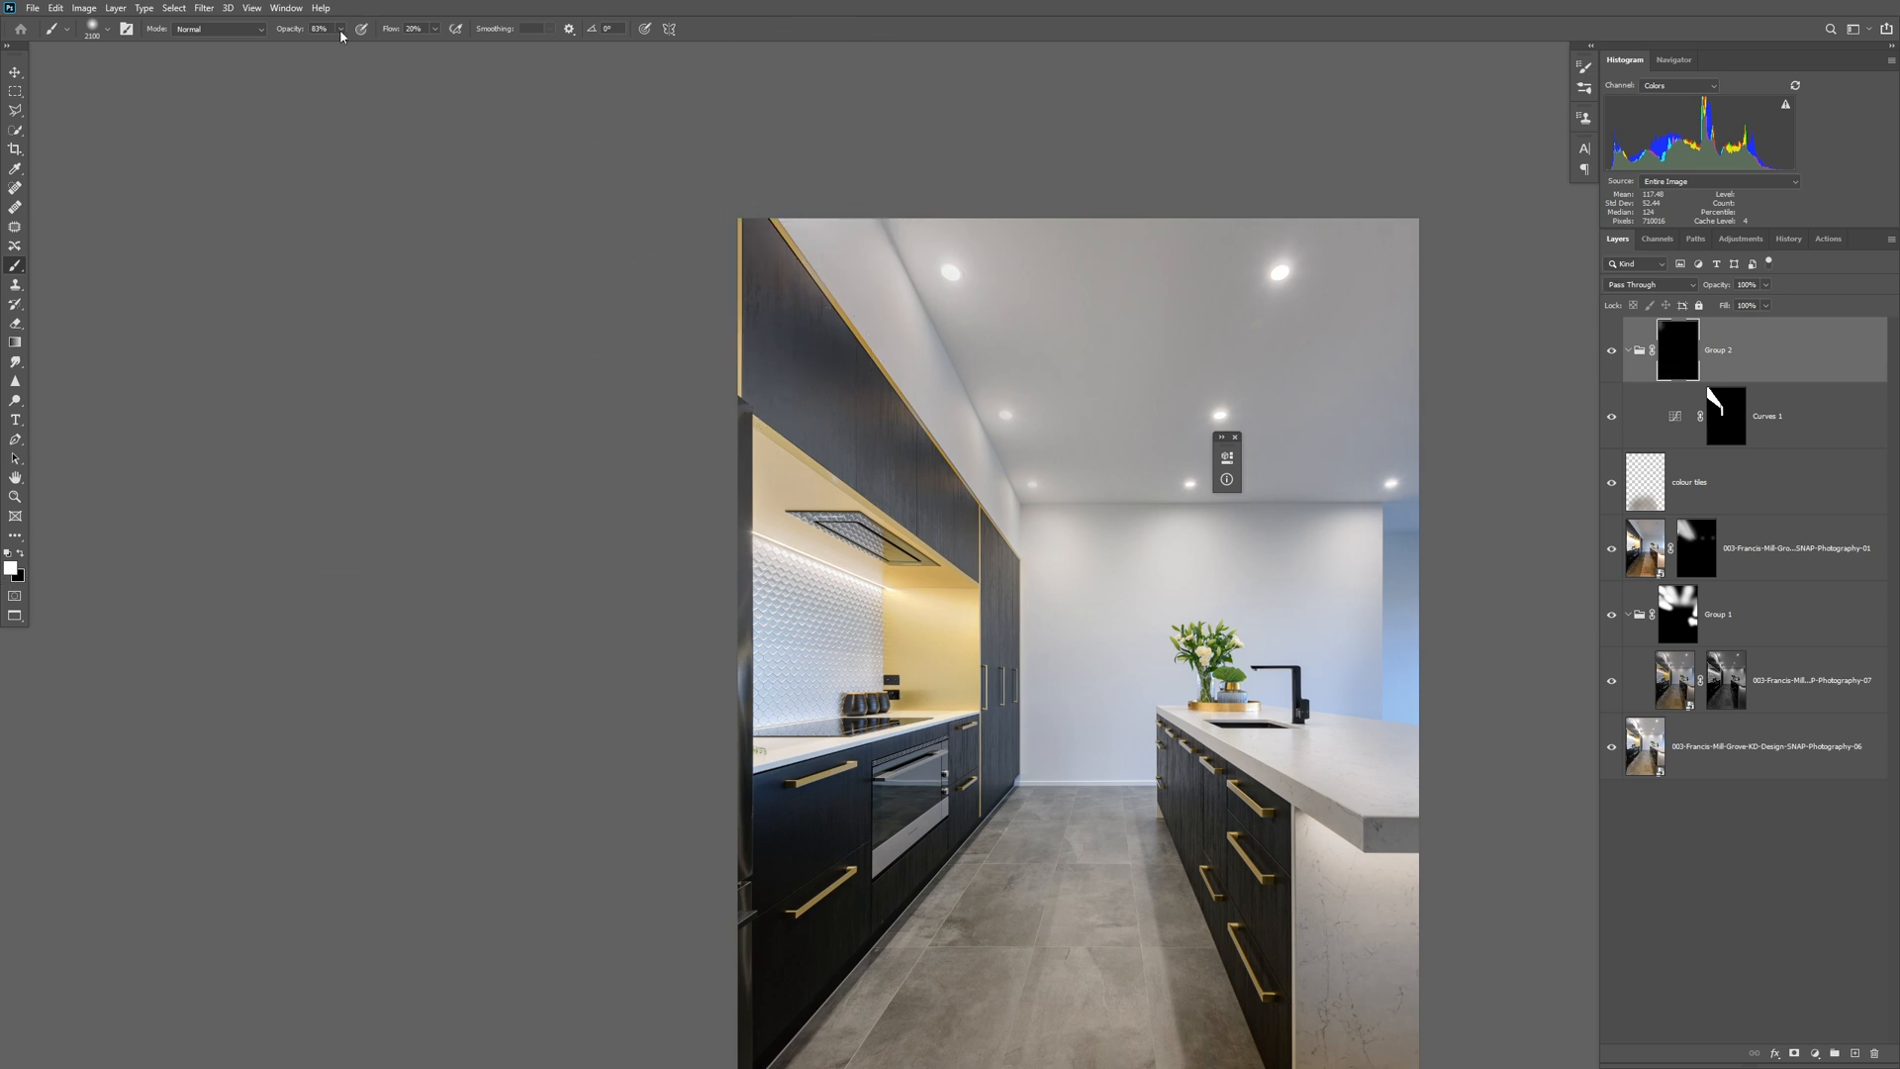
left_click_drag(309, 53, 316, 51)
left_click_drag(611, 369, 1048, 657)
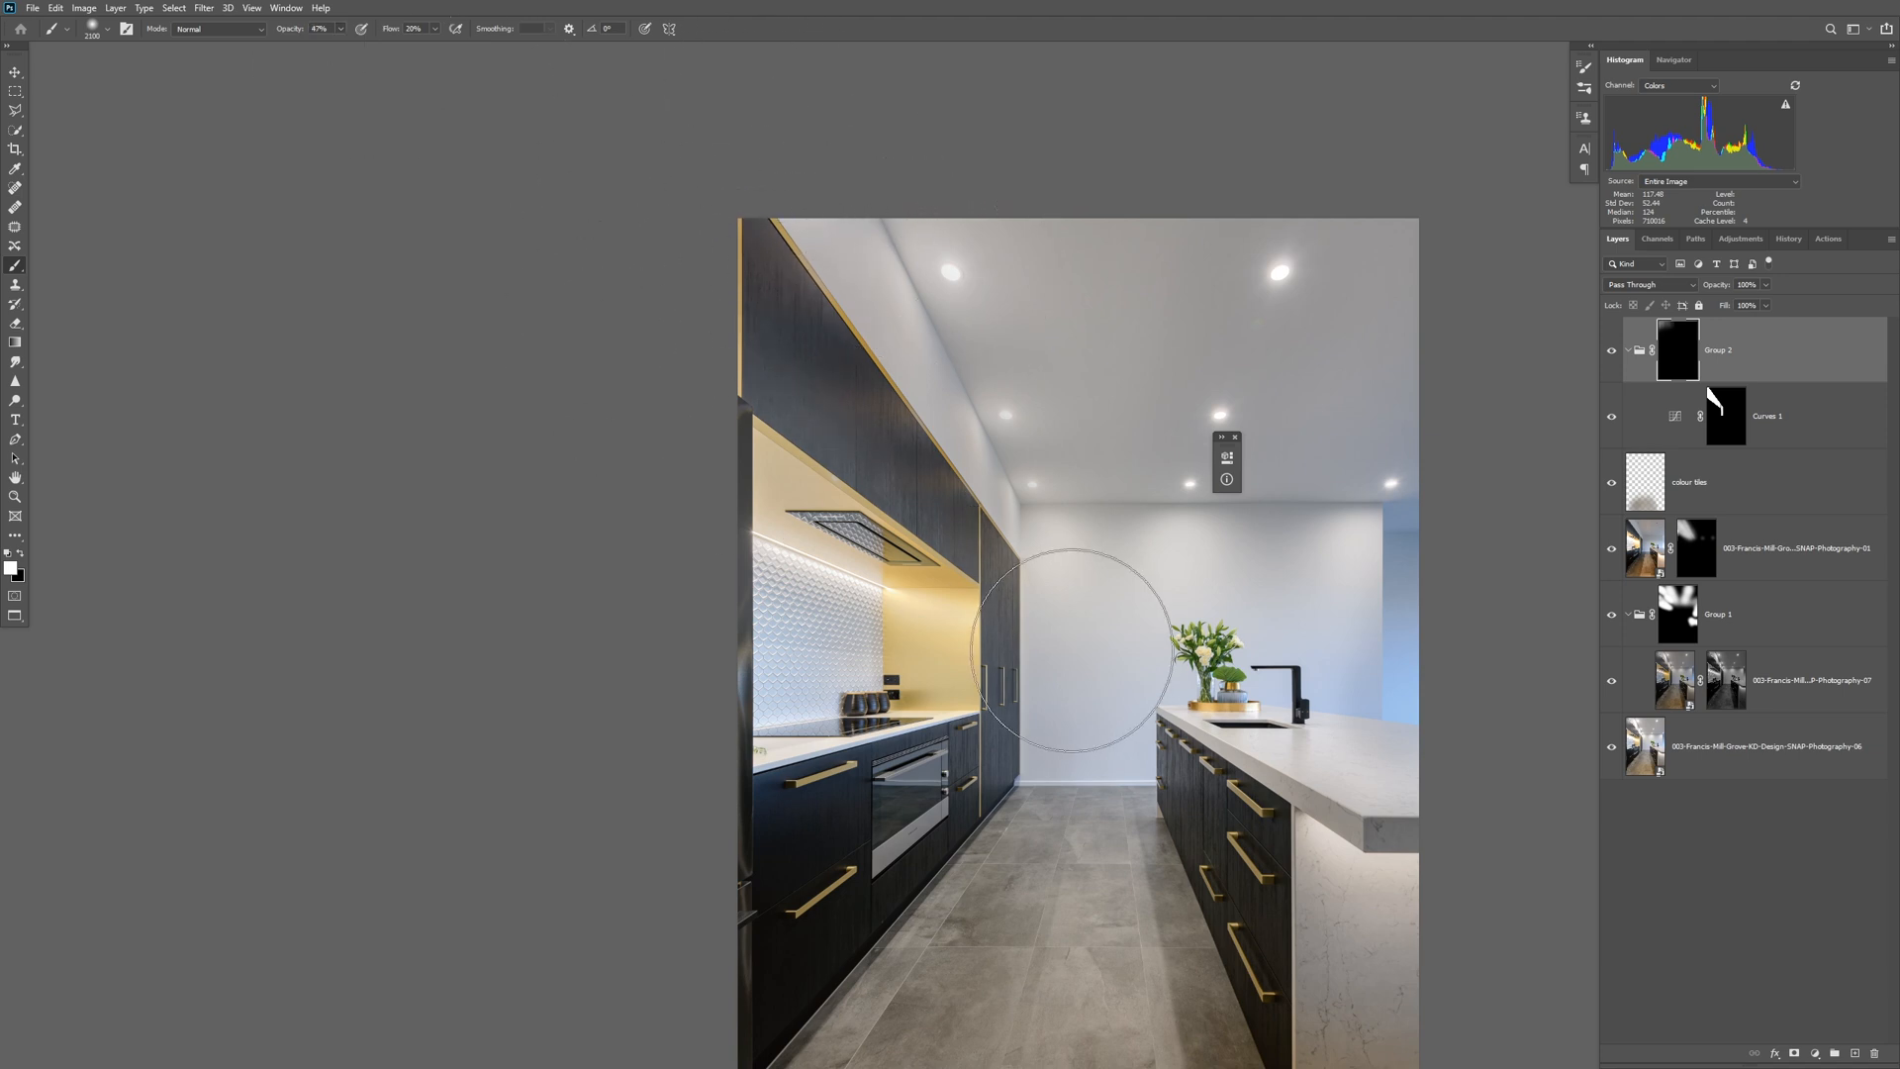
left_click_drag(610, 386, 752, 422)
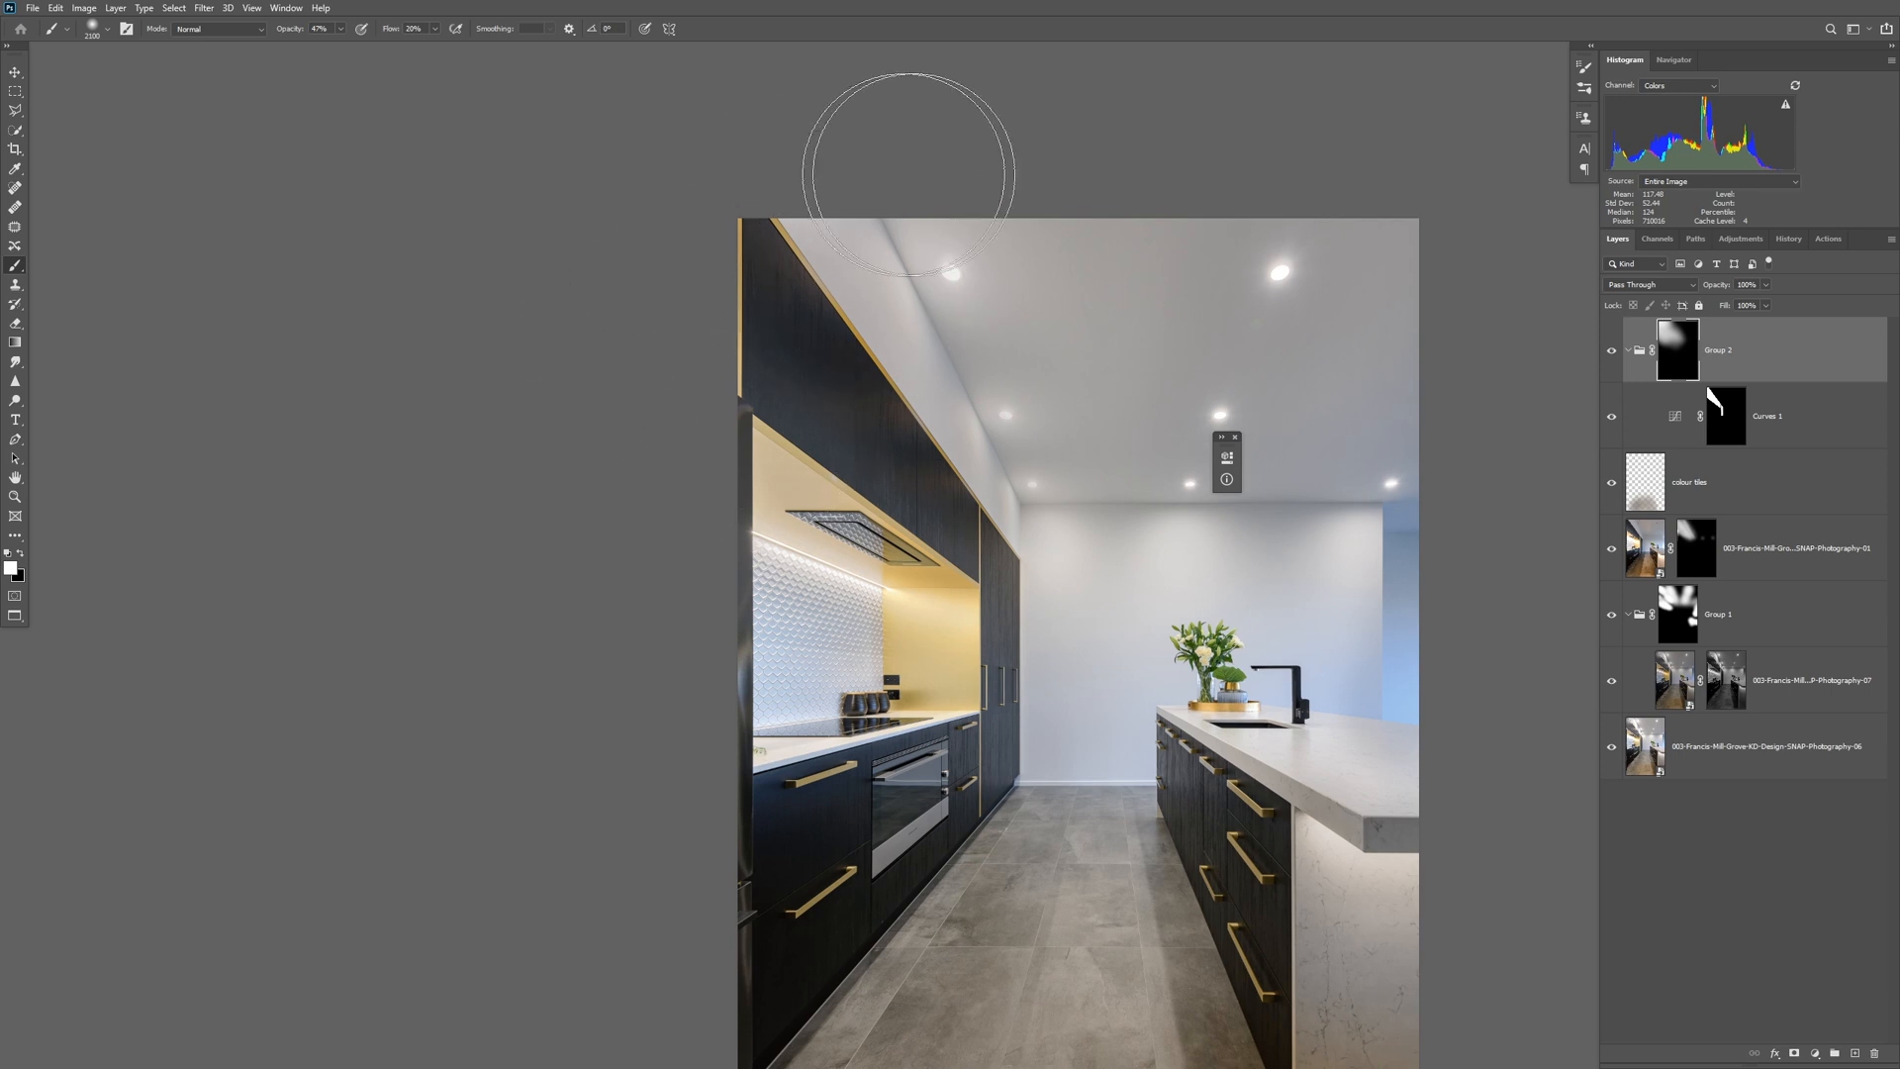
left_click(1612, 352)
left_click(1612, 352)
left_click(1612, 351)
left_click(1612, 352)
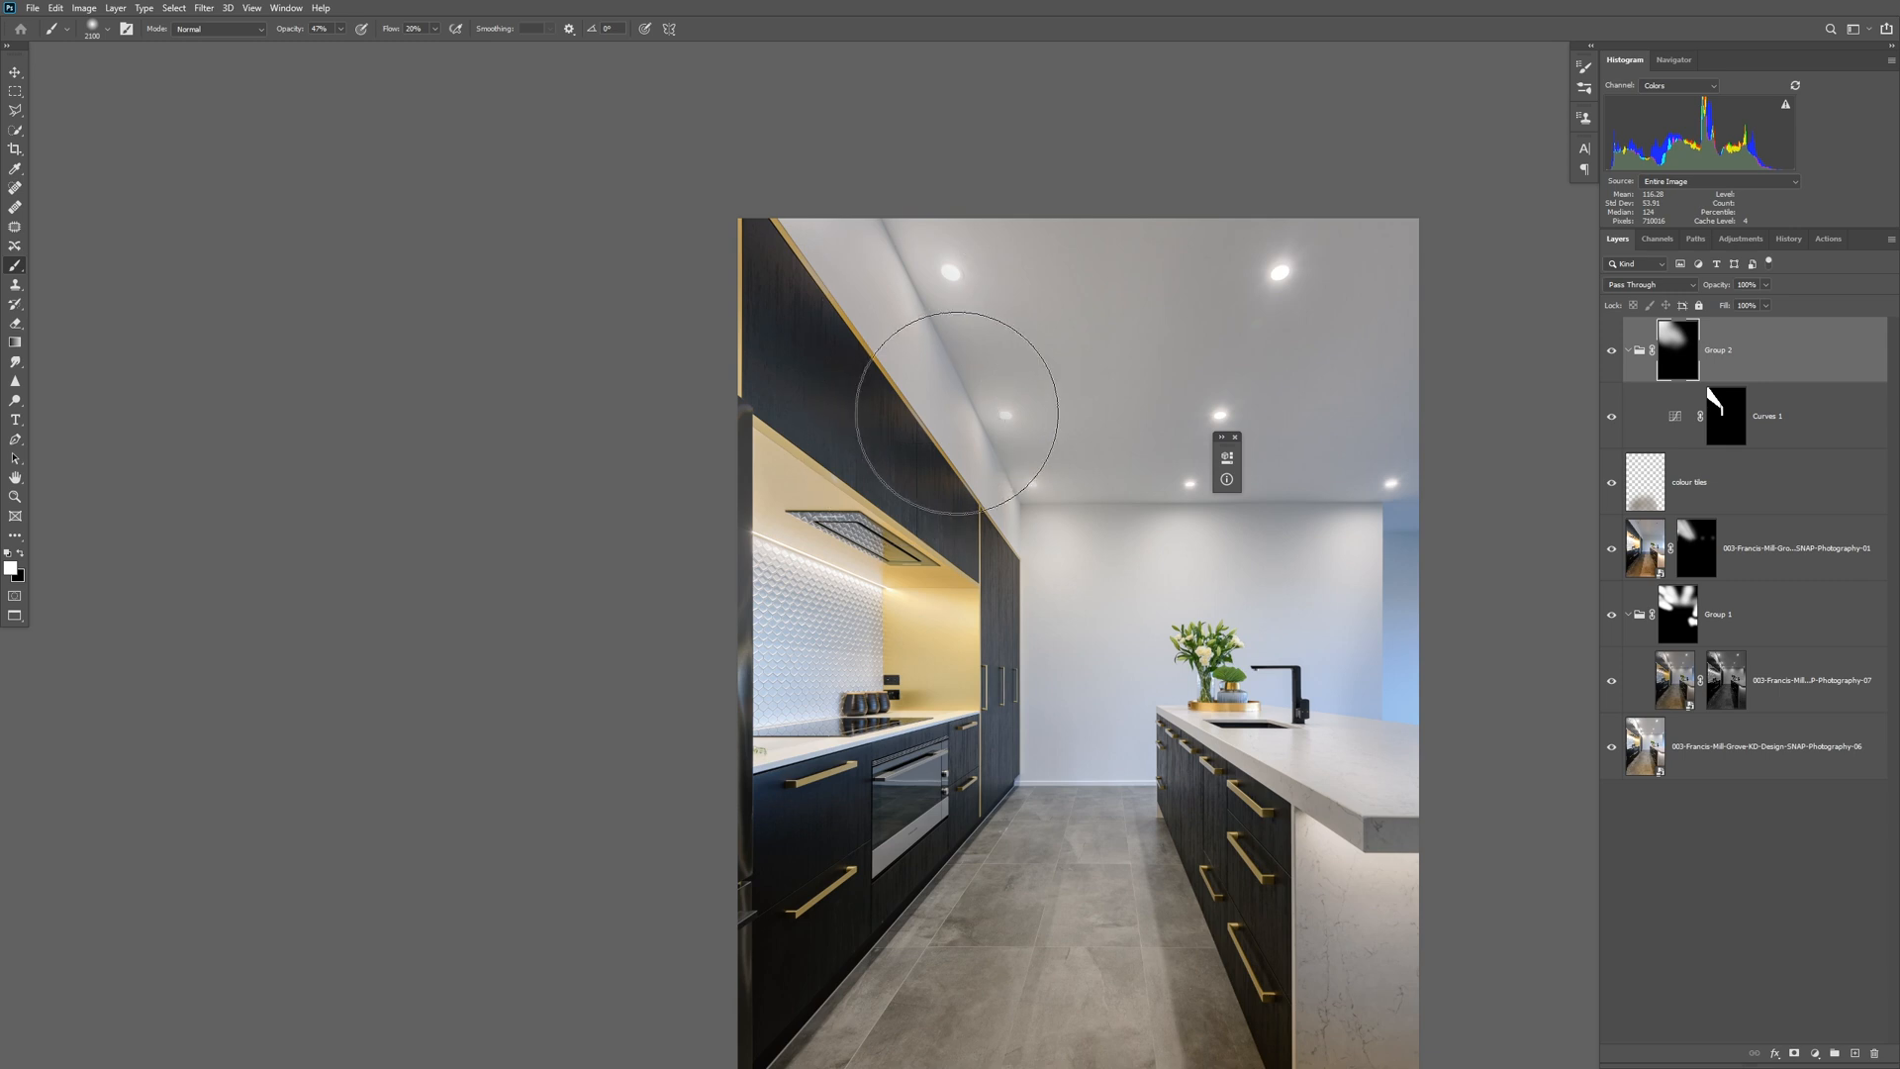
Add a second Curves adjustment and raise its midtone point from input 107 to output 156.
left_click_drag(957, 414, 1074, 132)
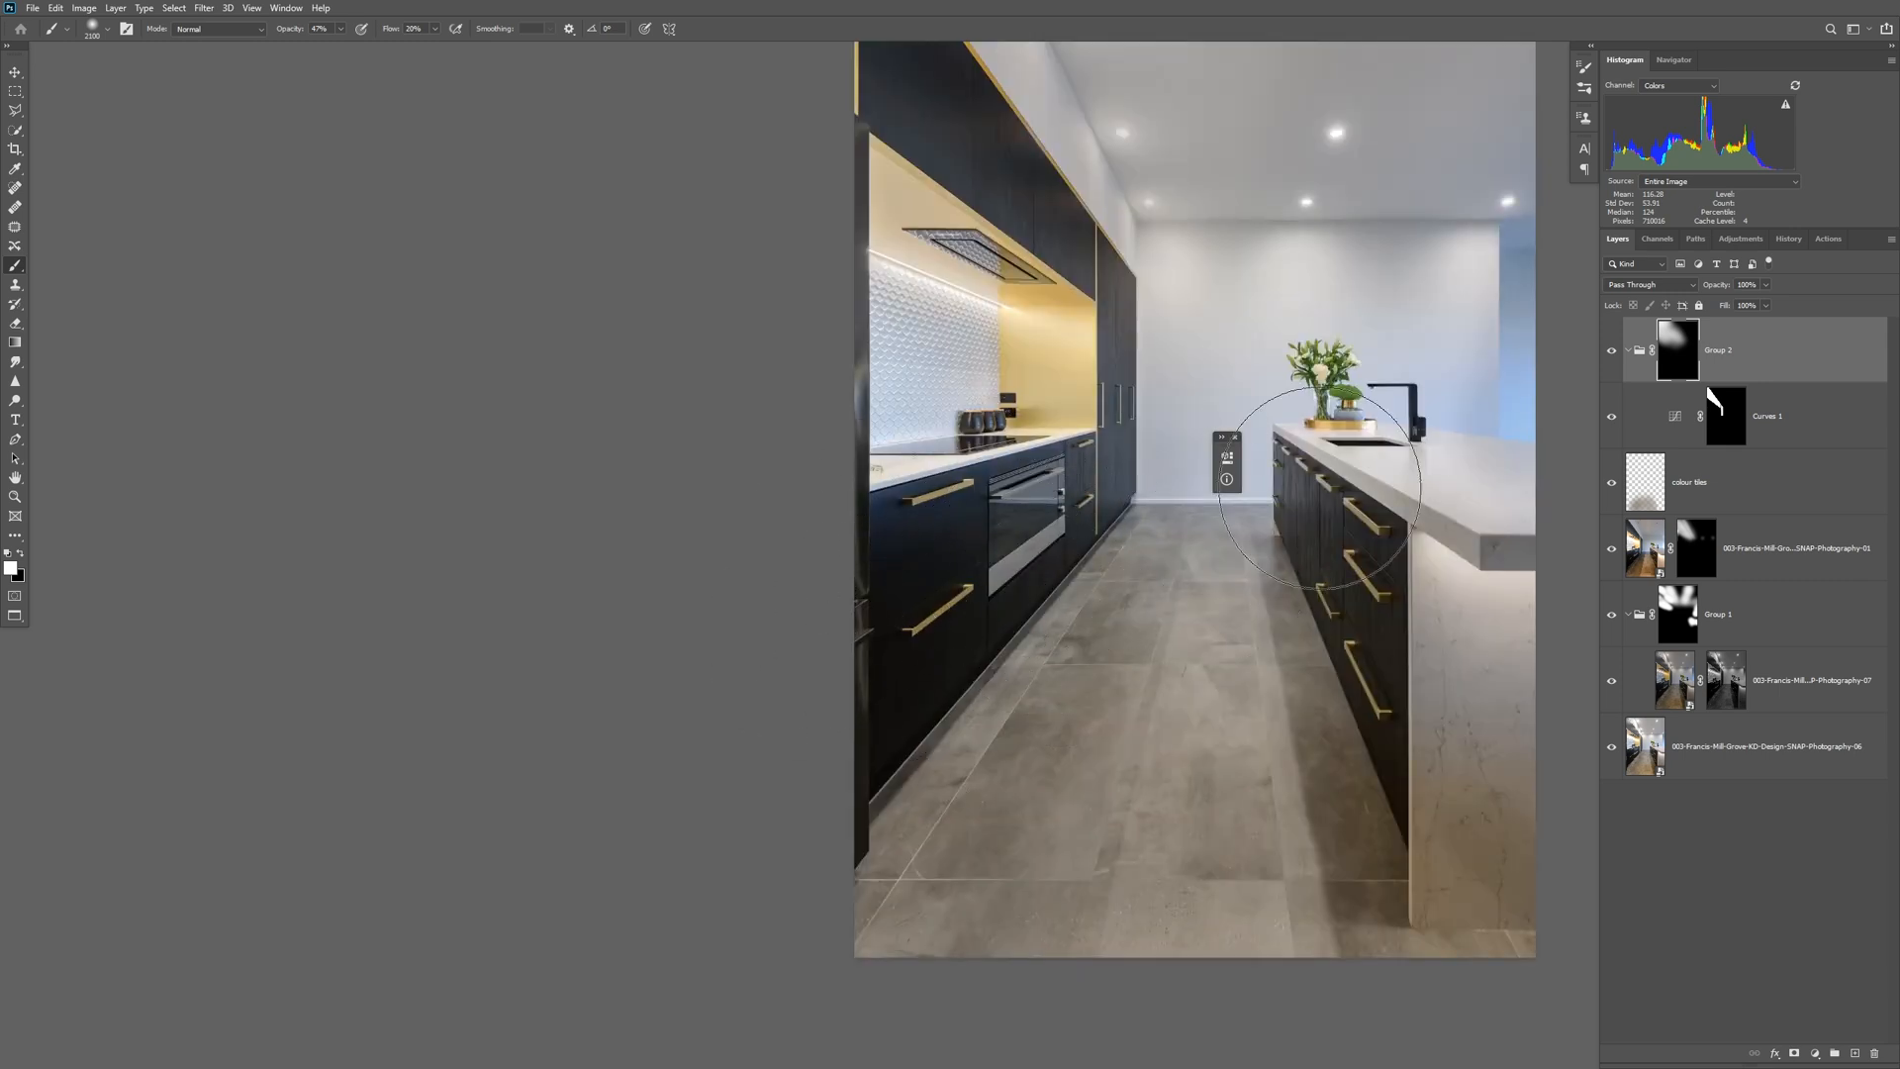
left_click(1812, 1053)
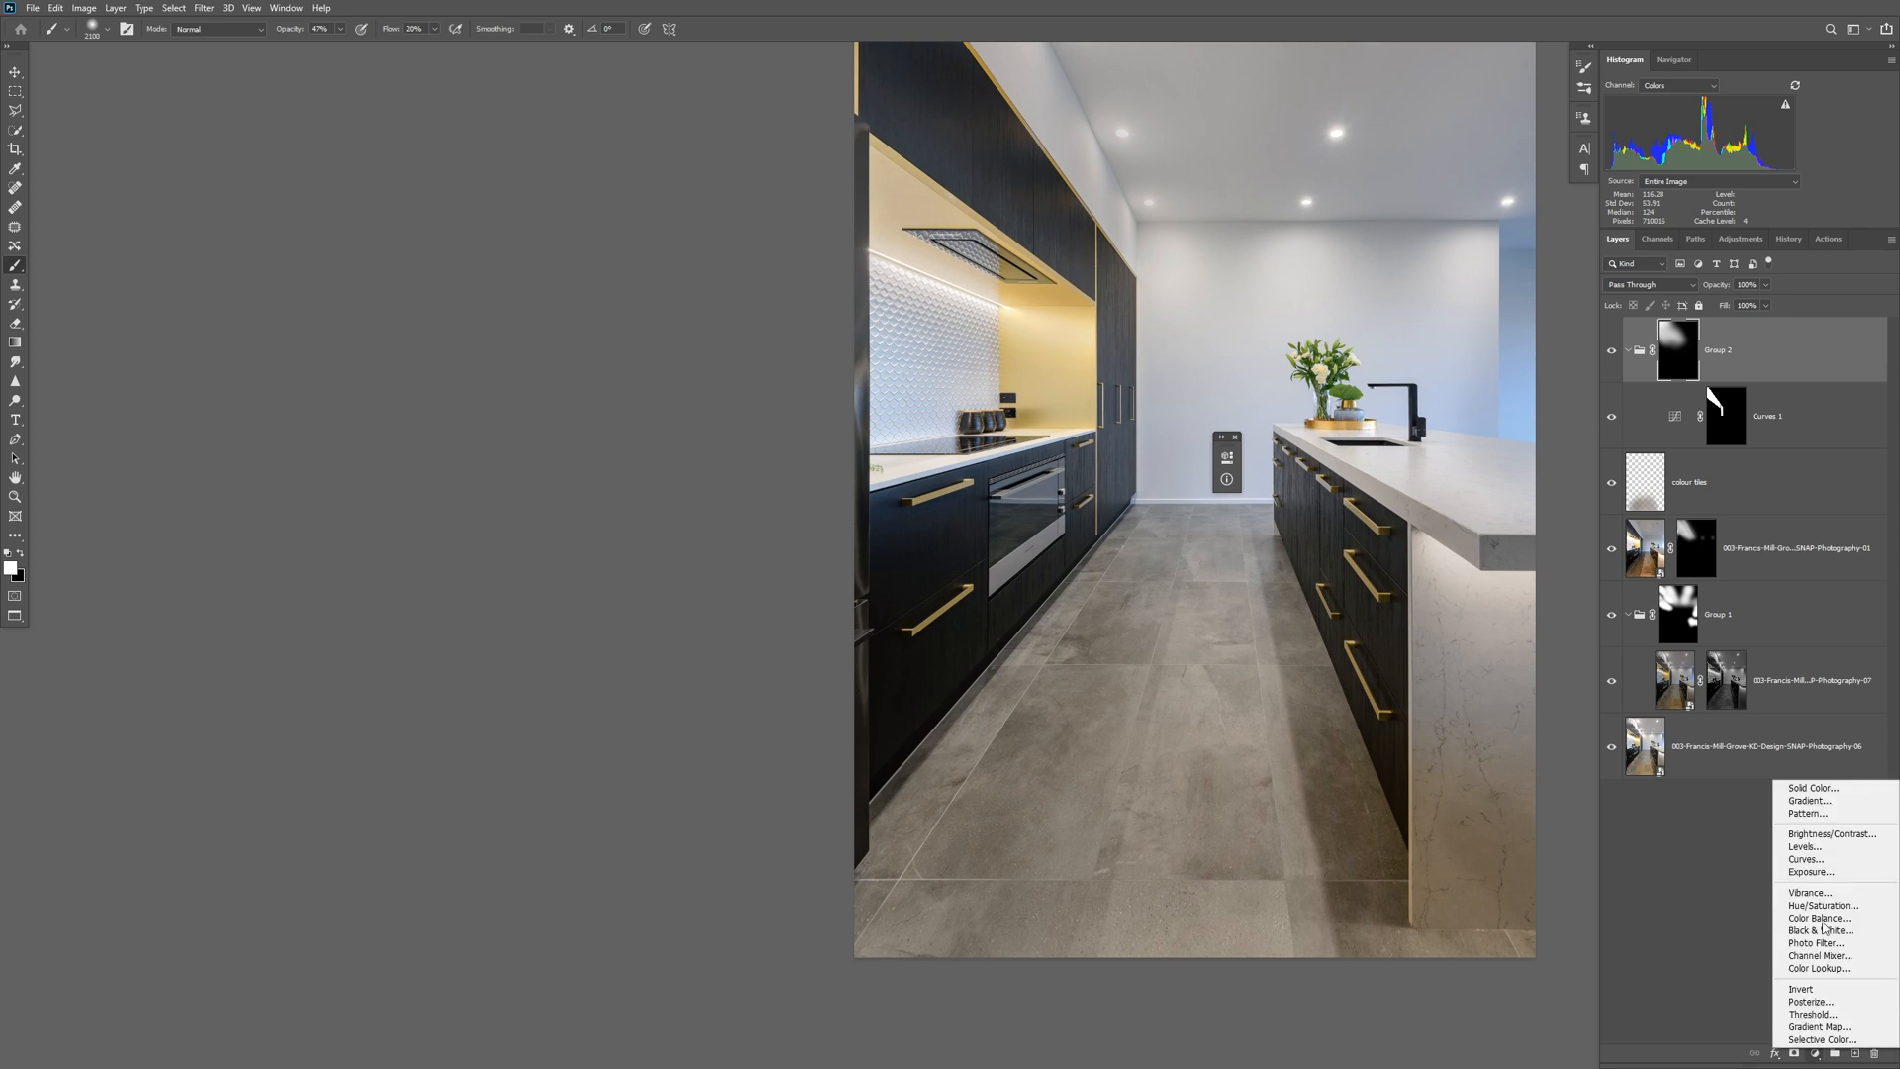
left_click(1823, 853)
left_click_drag(1072, 642, 1067, 610)
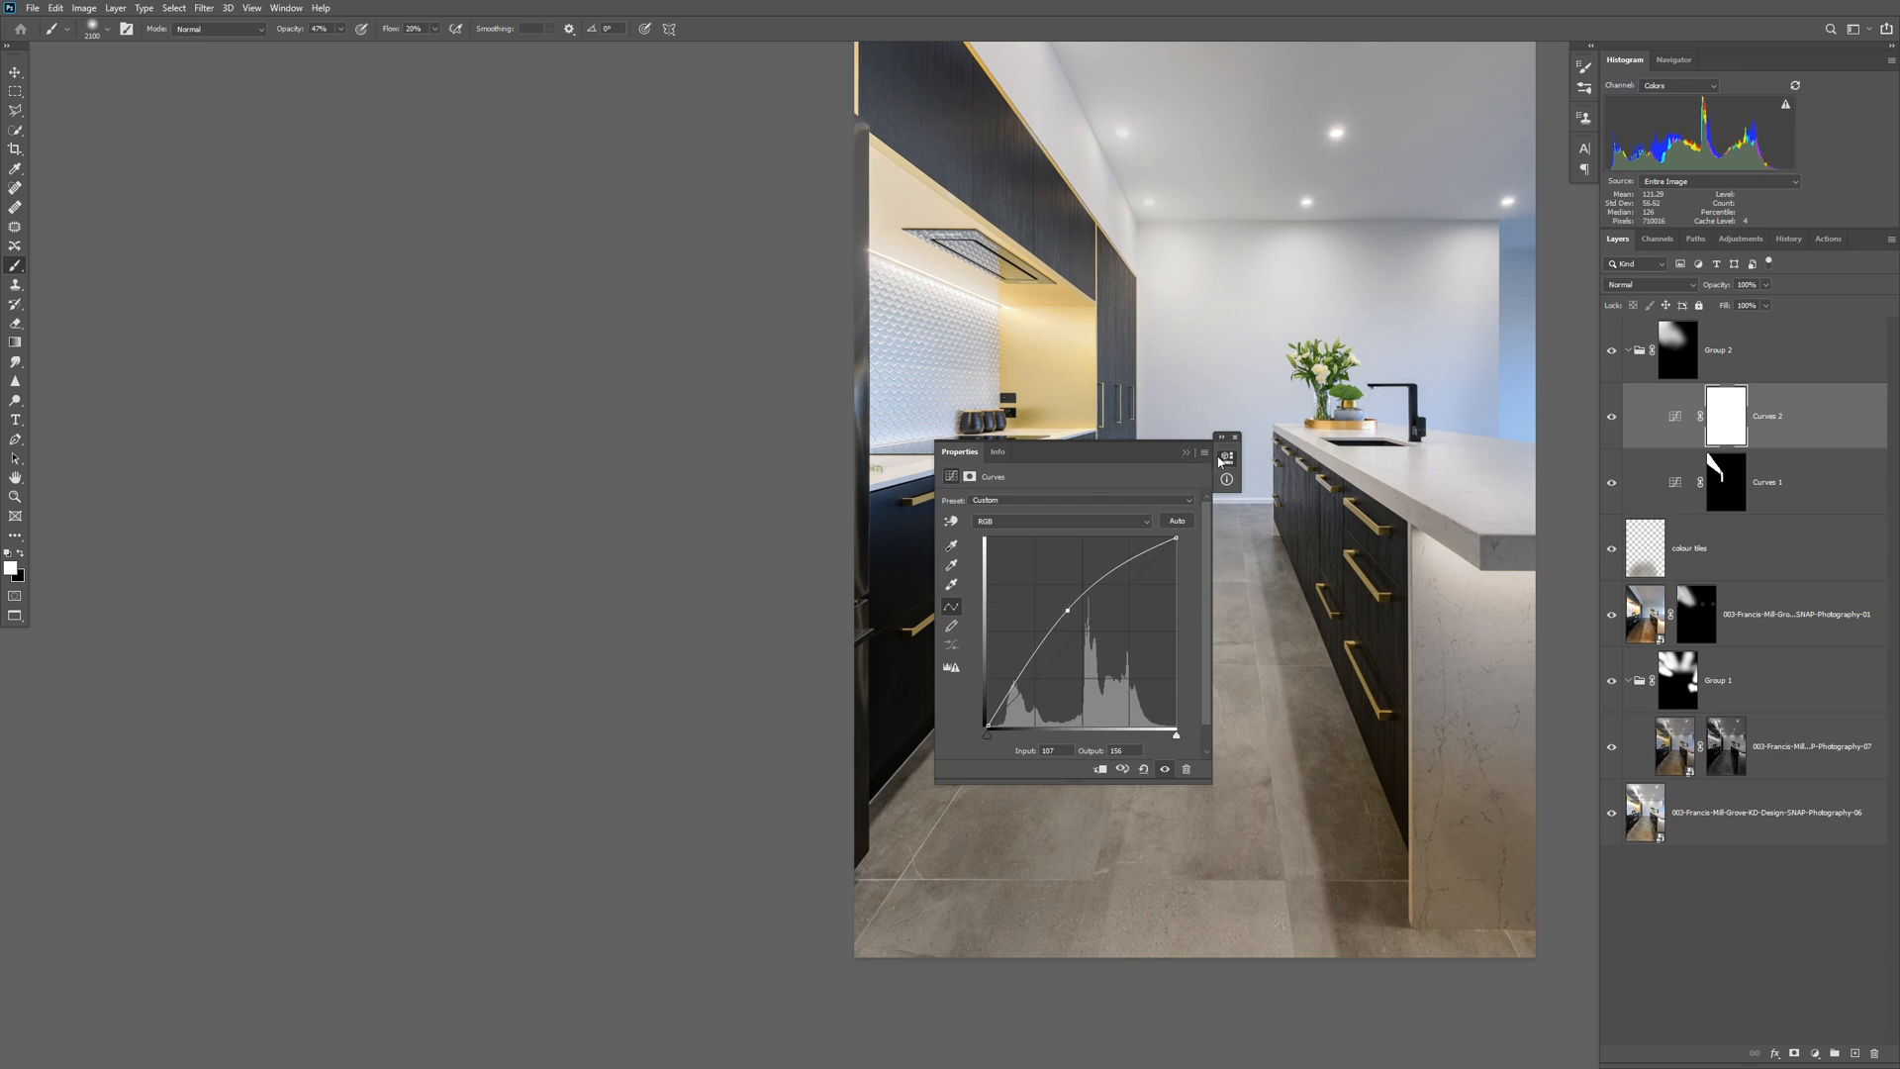
left_click(1185, 454)
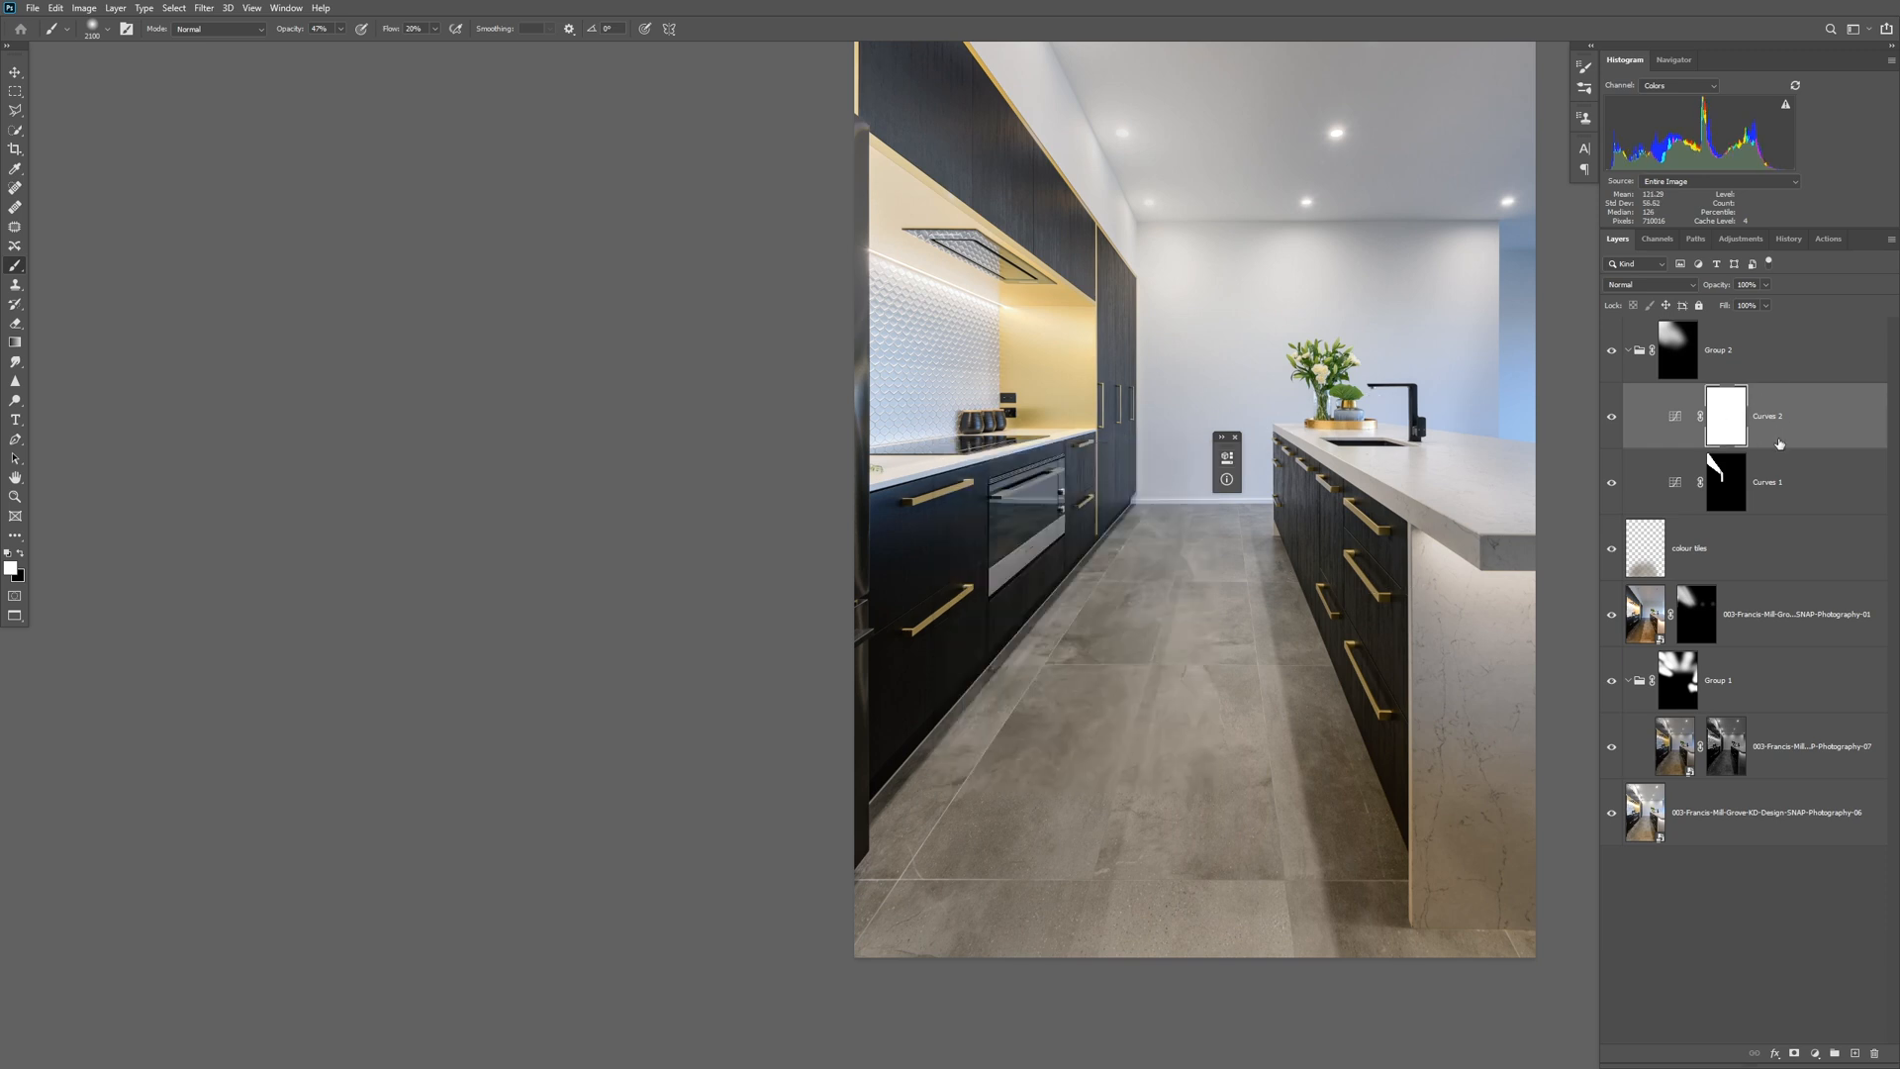
Move the second Curves layer out of Group 2 to the top of the stack, collapse the group, and compare the brightening on and off.
left_click_drag(1813, 414, 1822, 318)
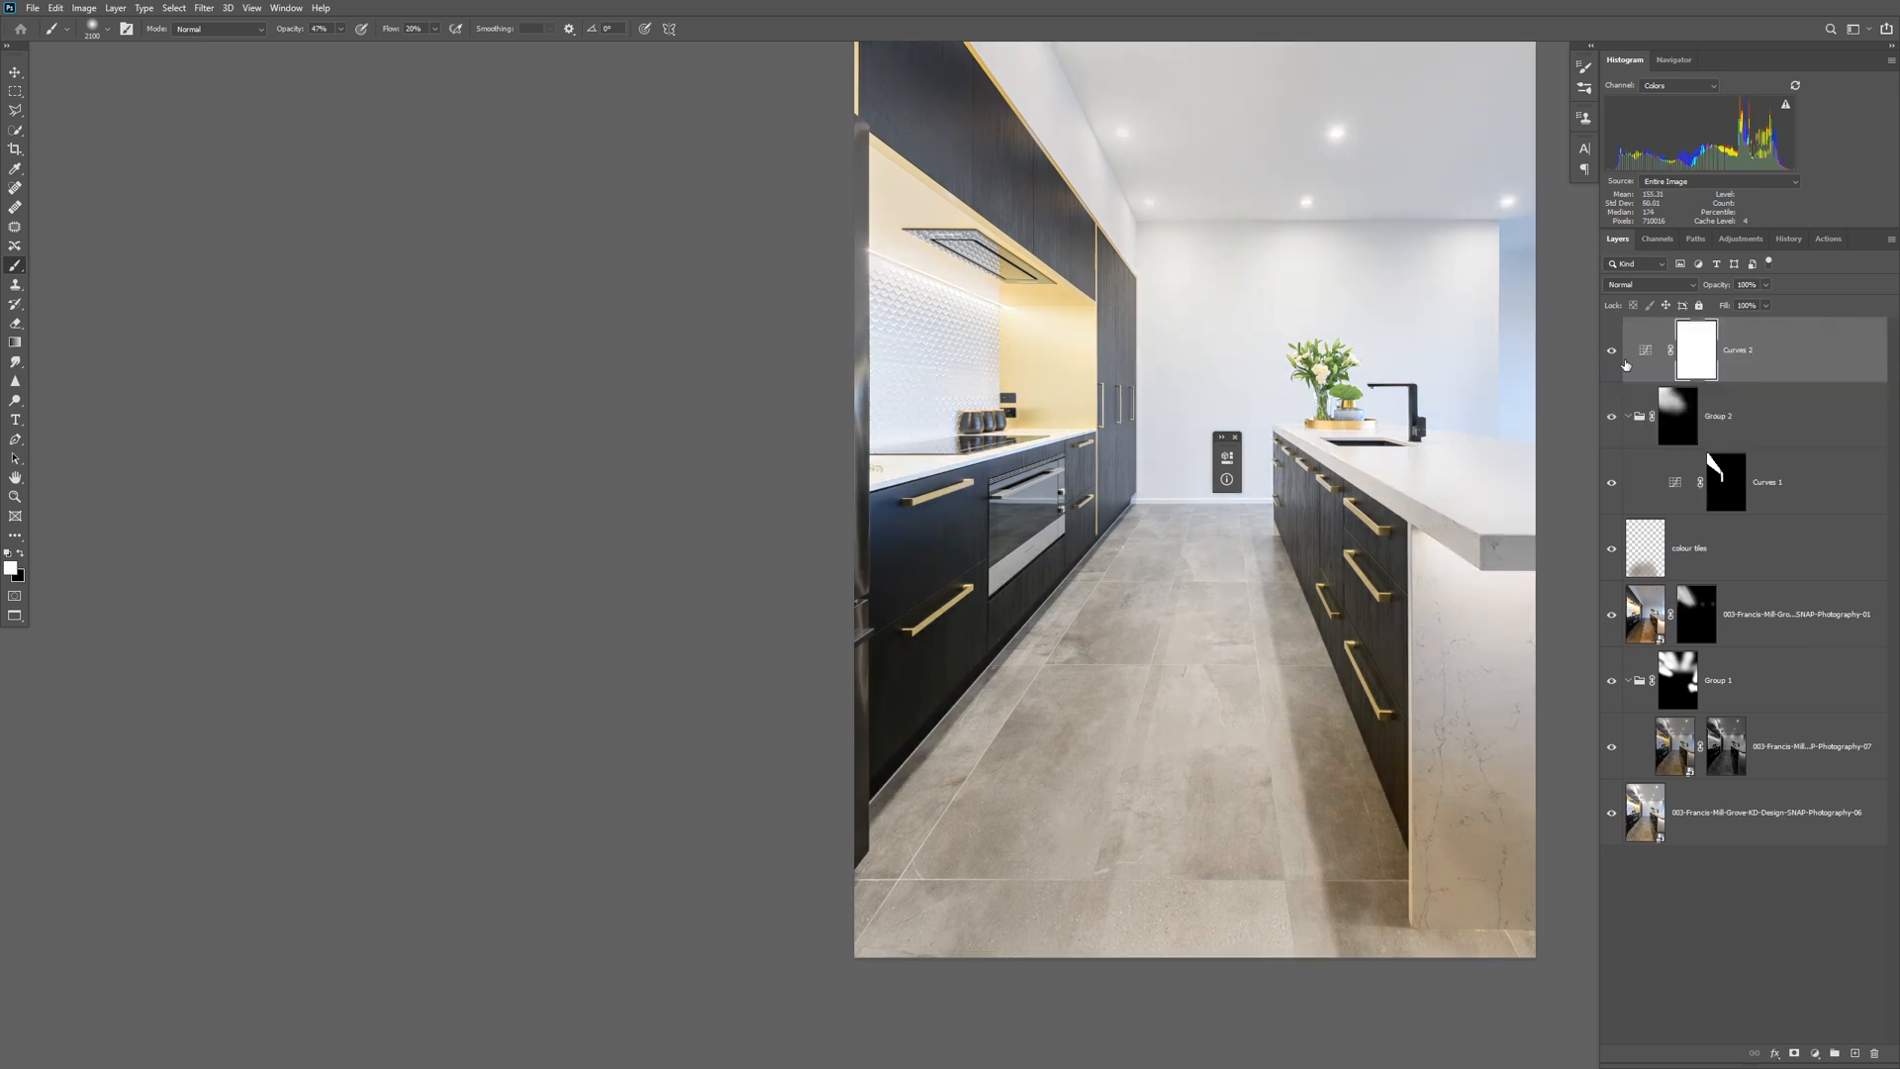
left_click(1628, 417)
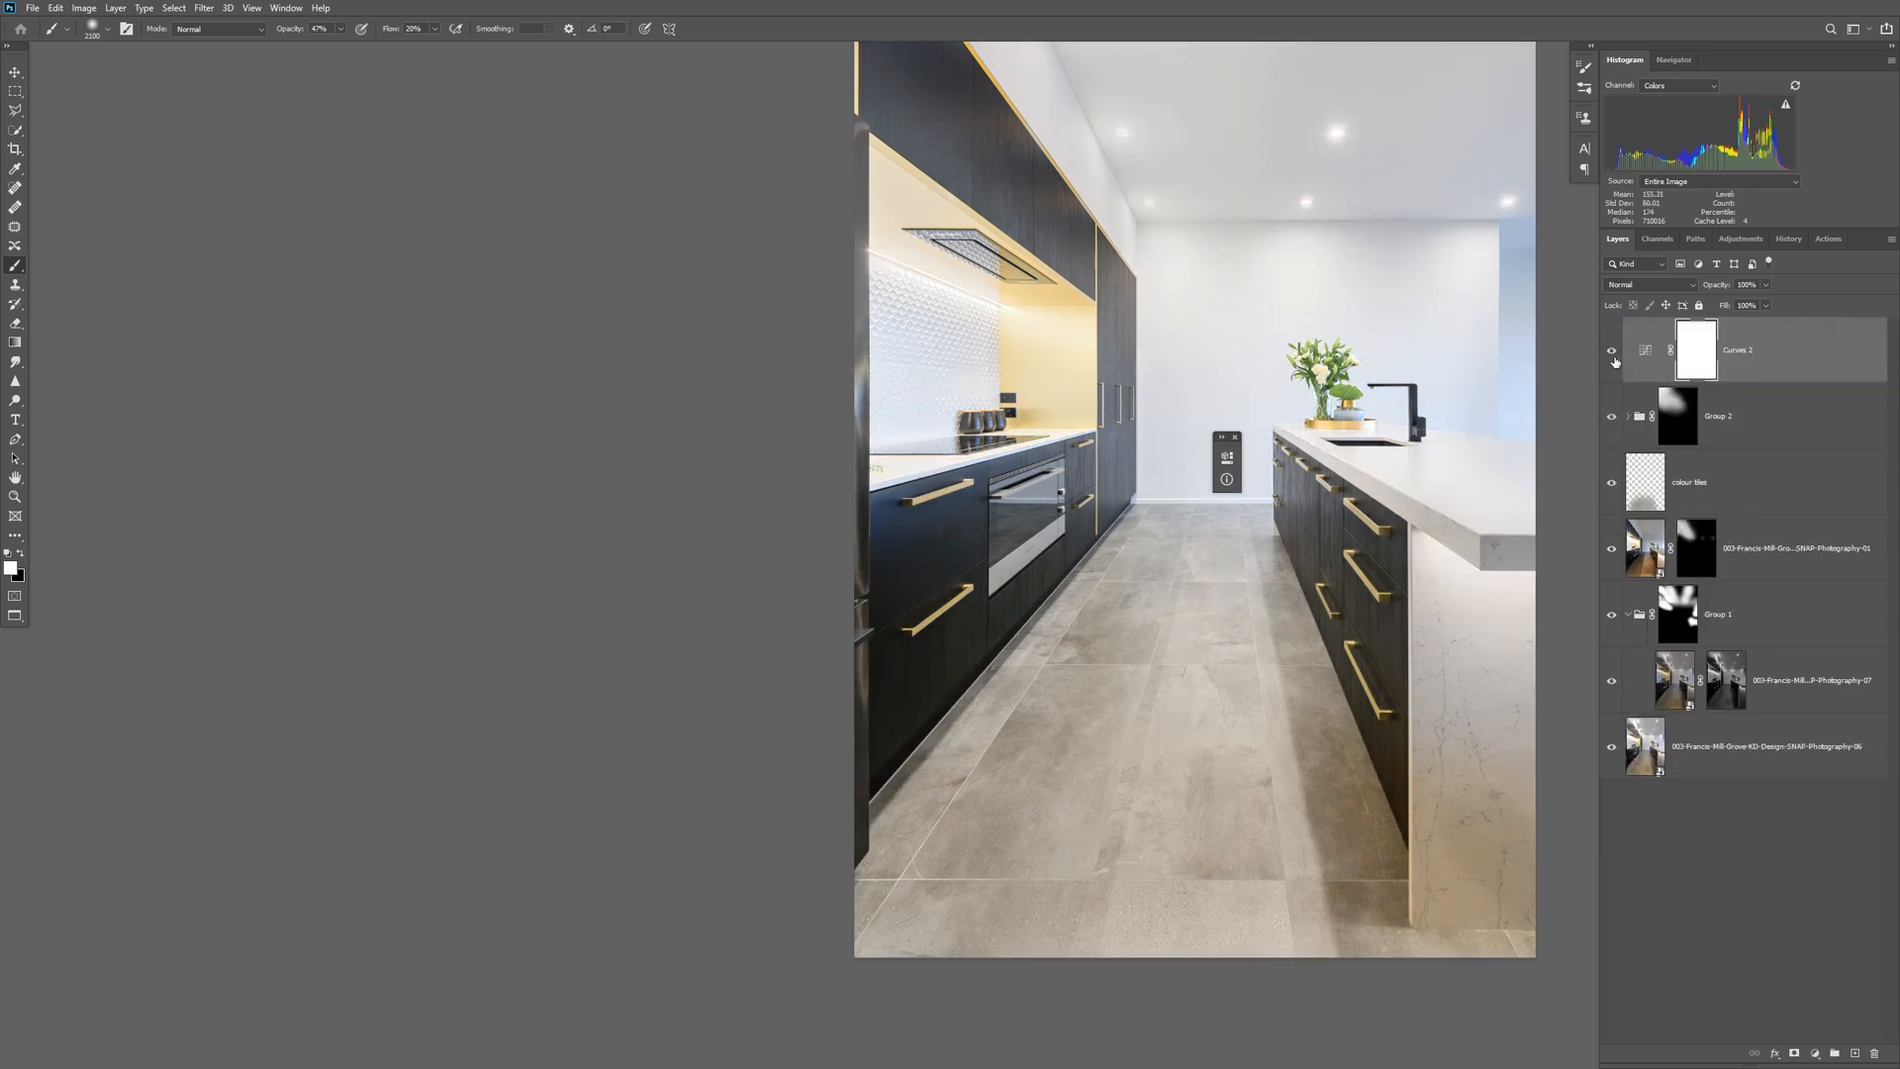
left_click(1613, 355)
left_click(1613, 355)
left_click(1613, 355)
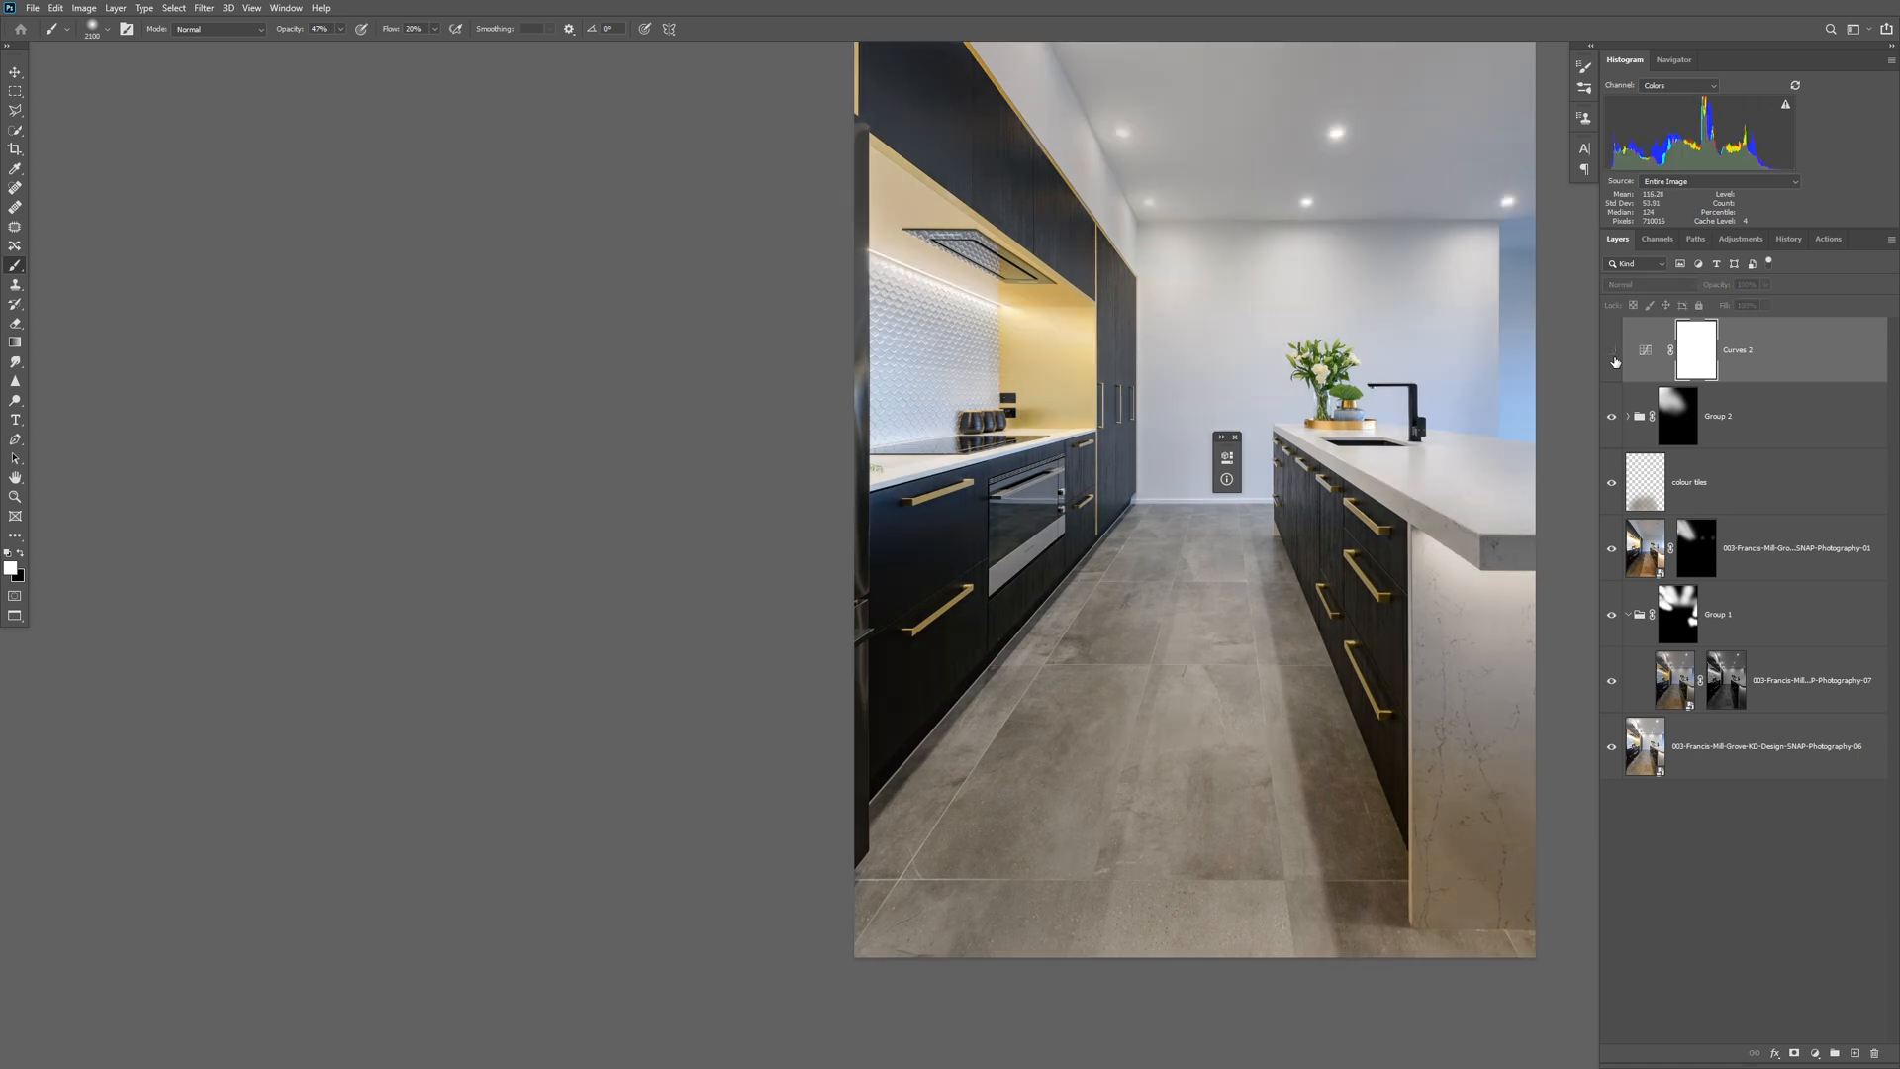
left_click(1613, 355)
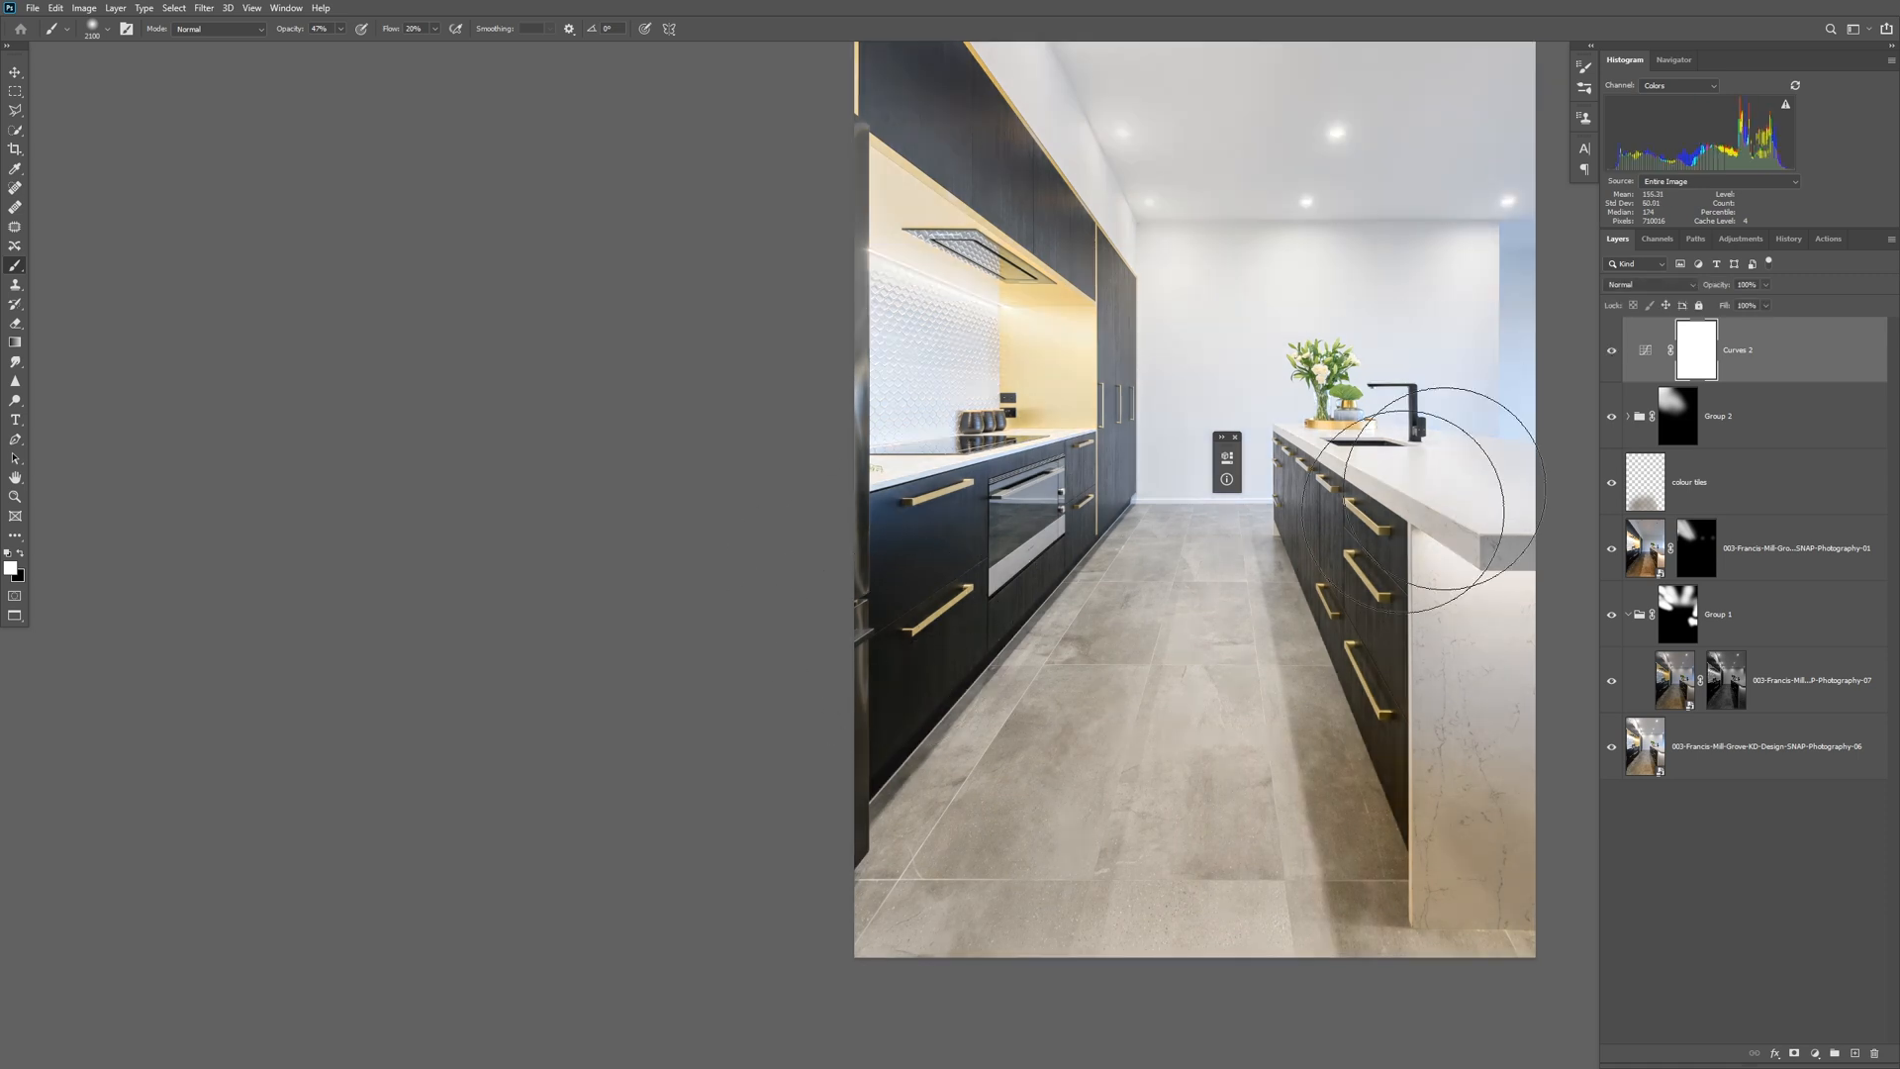
Lift the shadows in the top Curves adjustment with a second curve point and invert its mask to black.
double_click(1647, 351)
left_click_drag(1011, 690, 1010, 679)
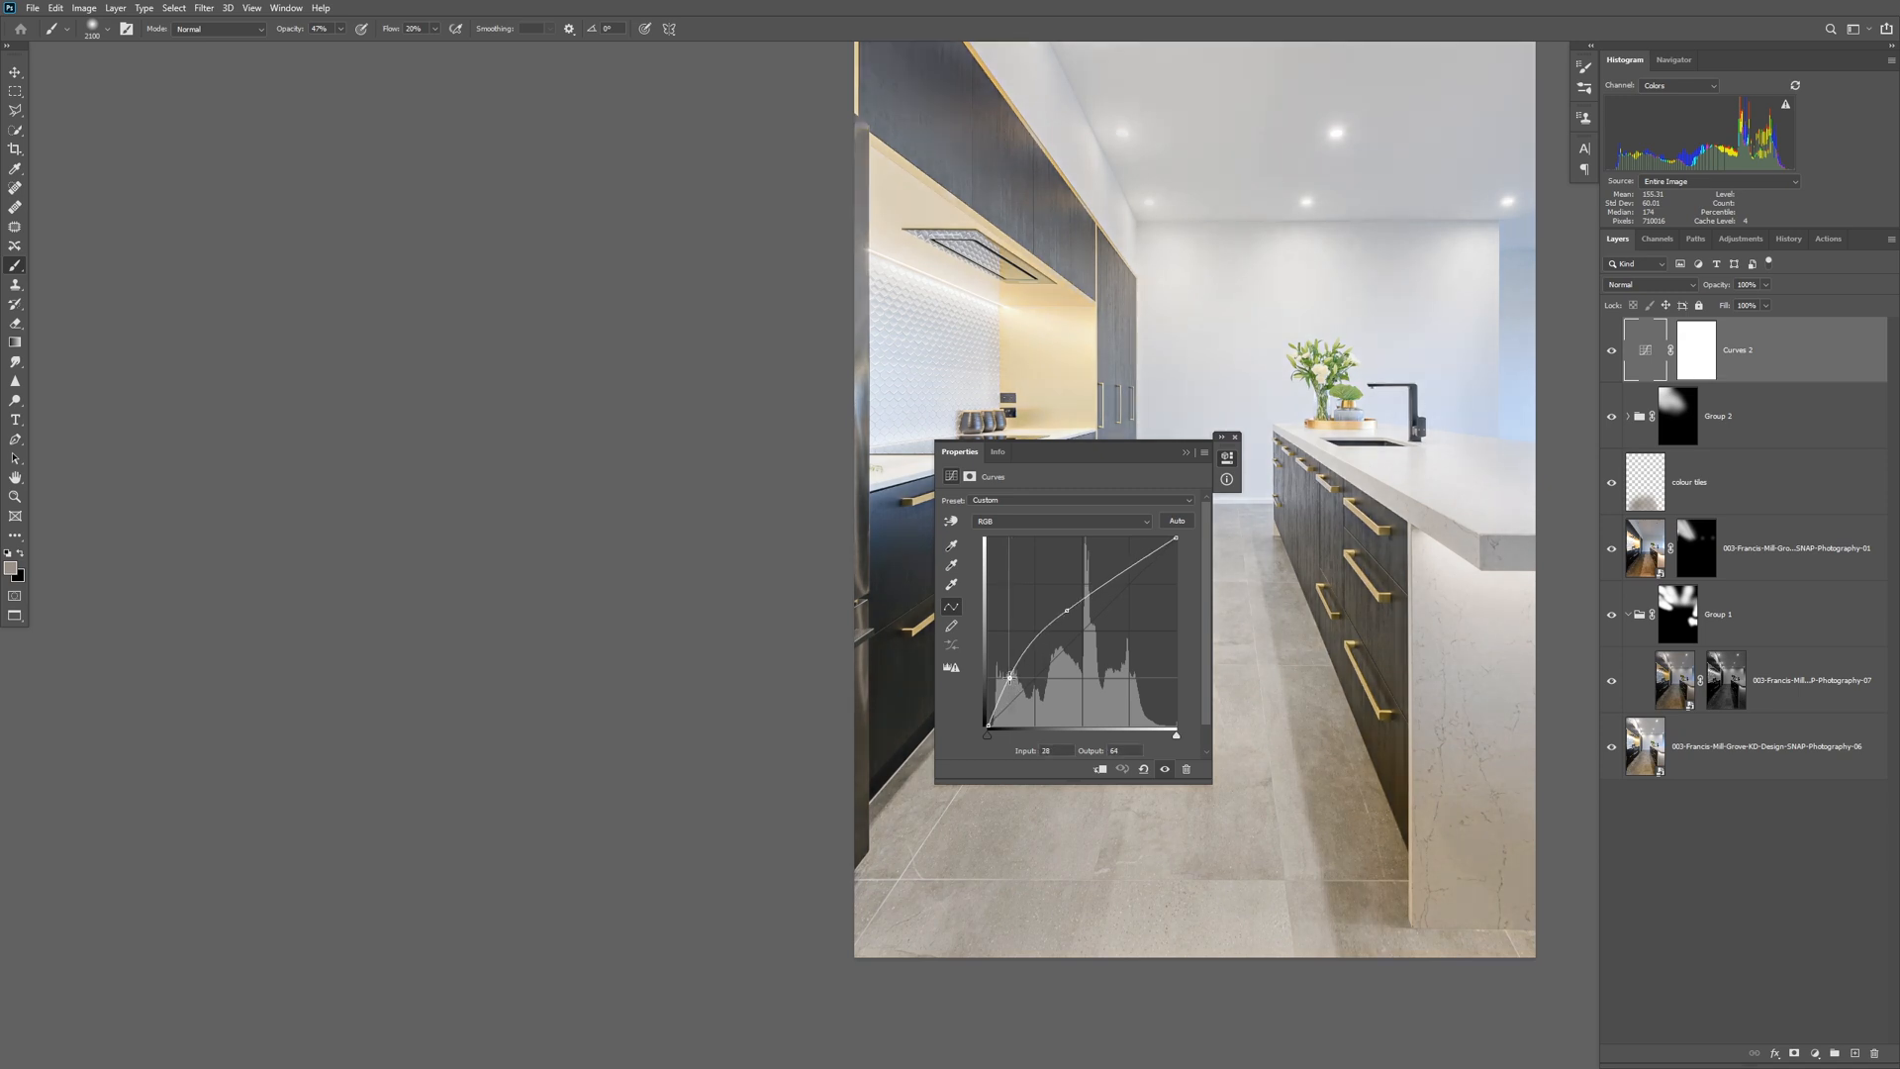
left_click(1187, 451)
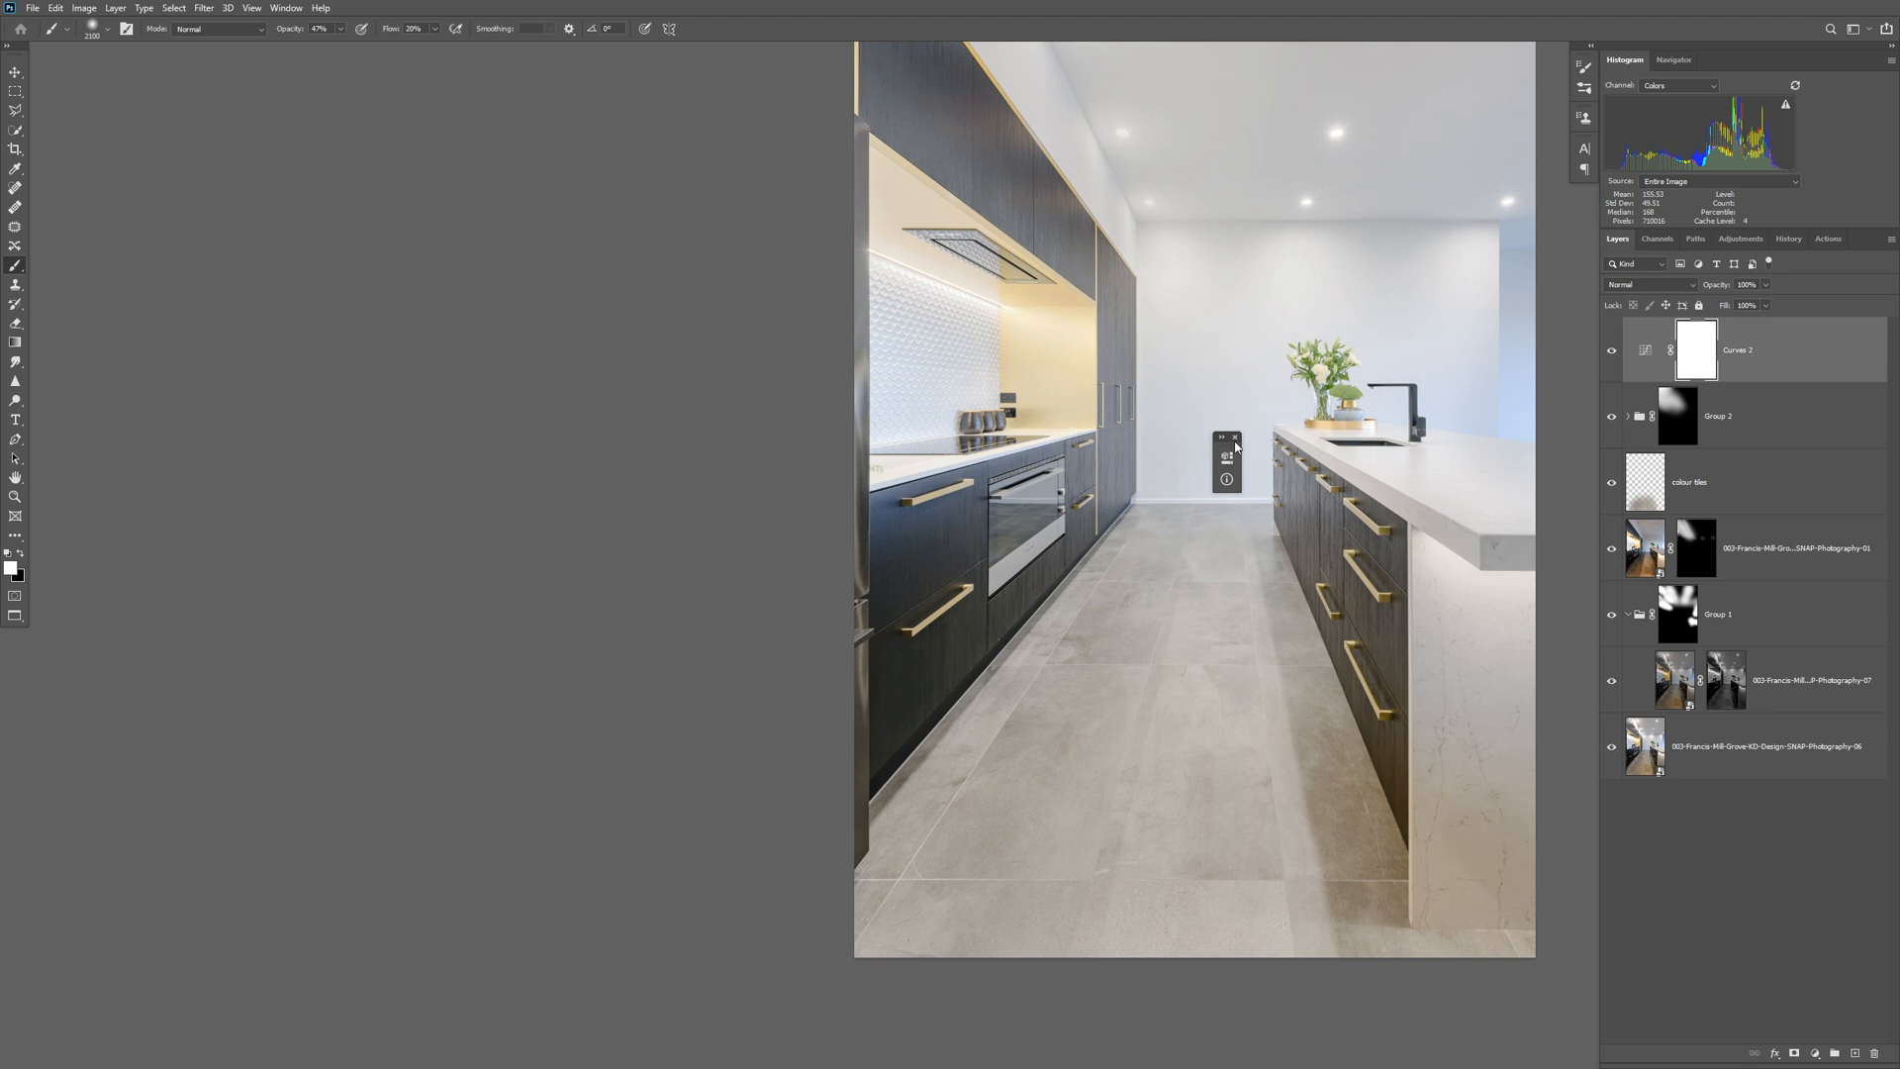
left_click(1235, 438)
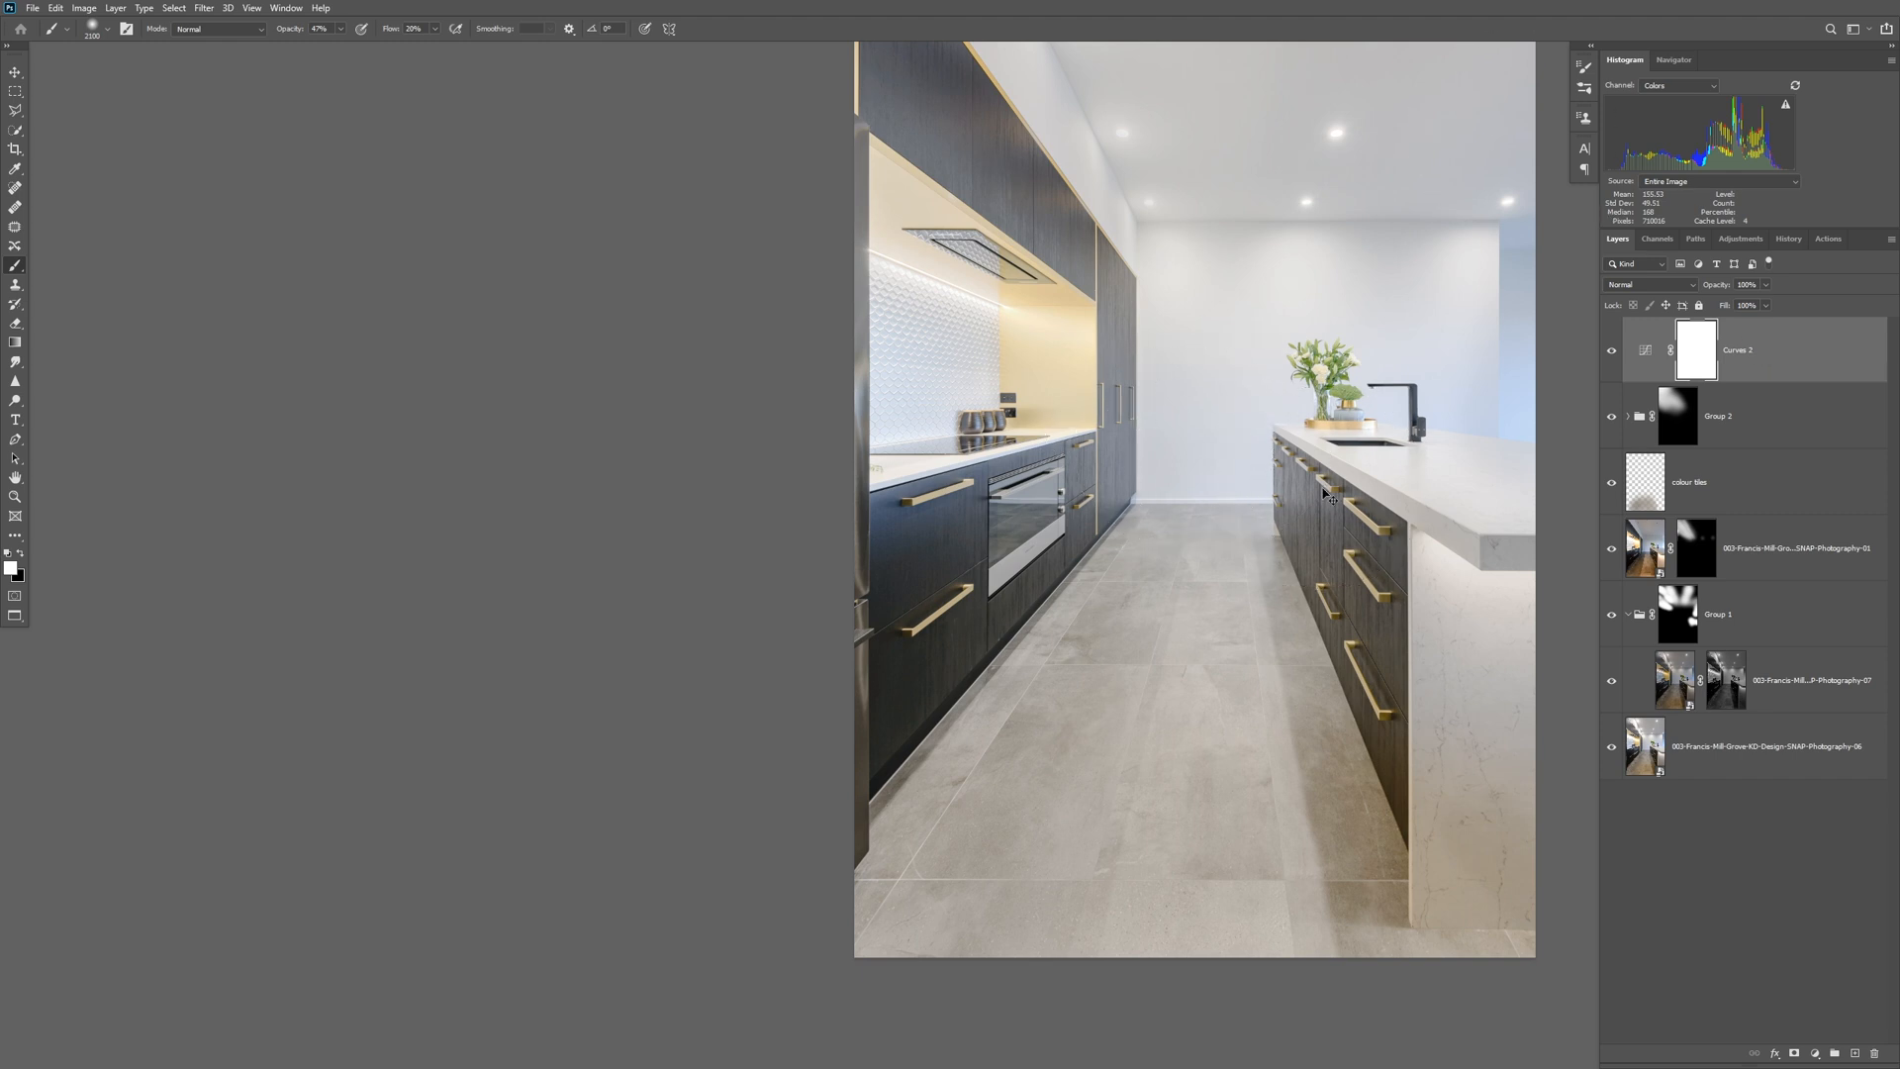
key("ctrl+i")
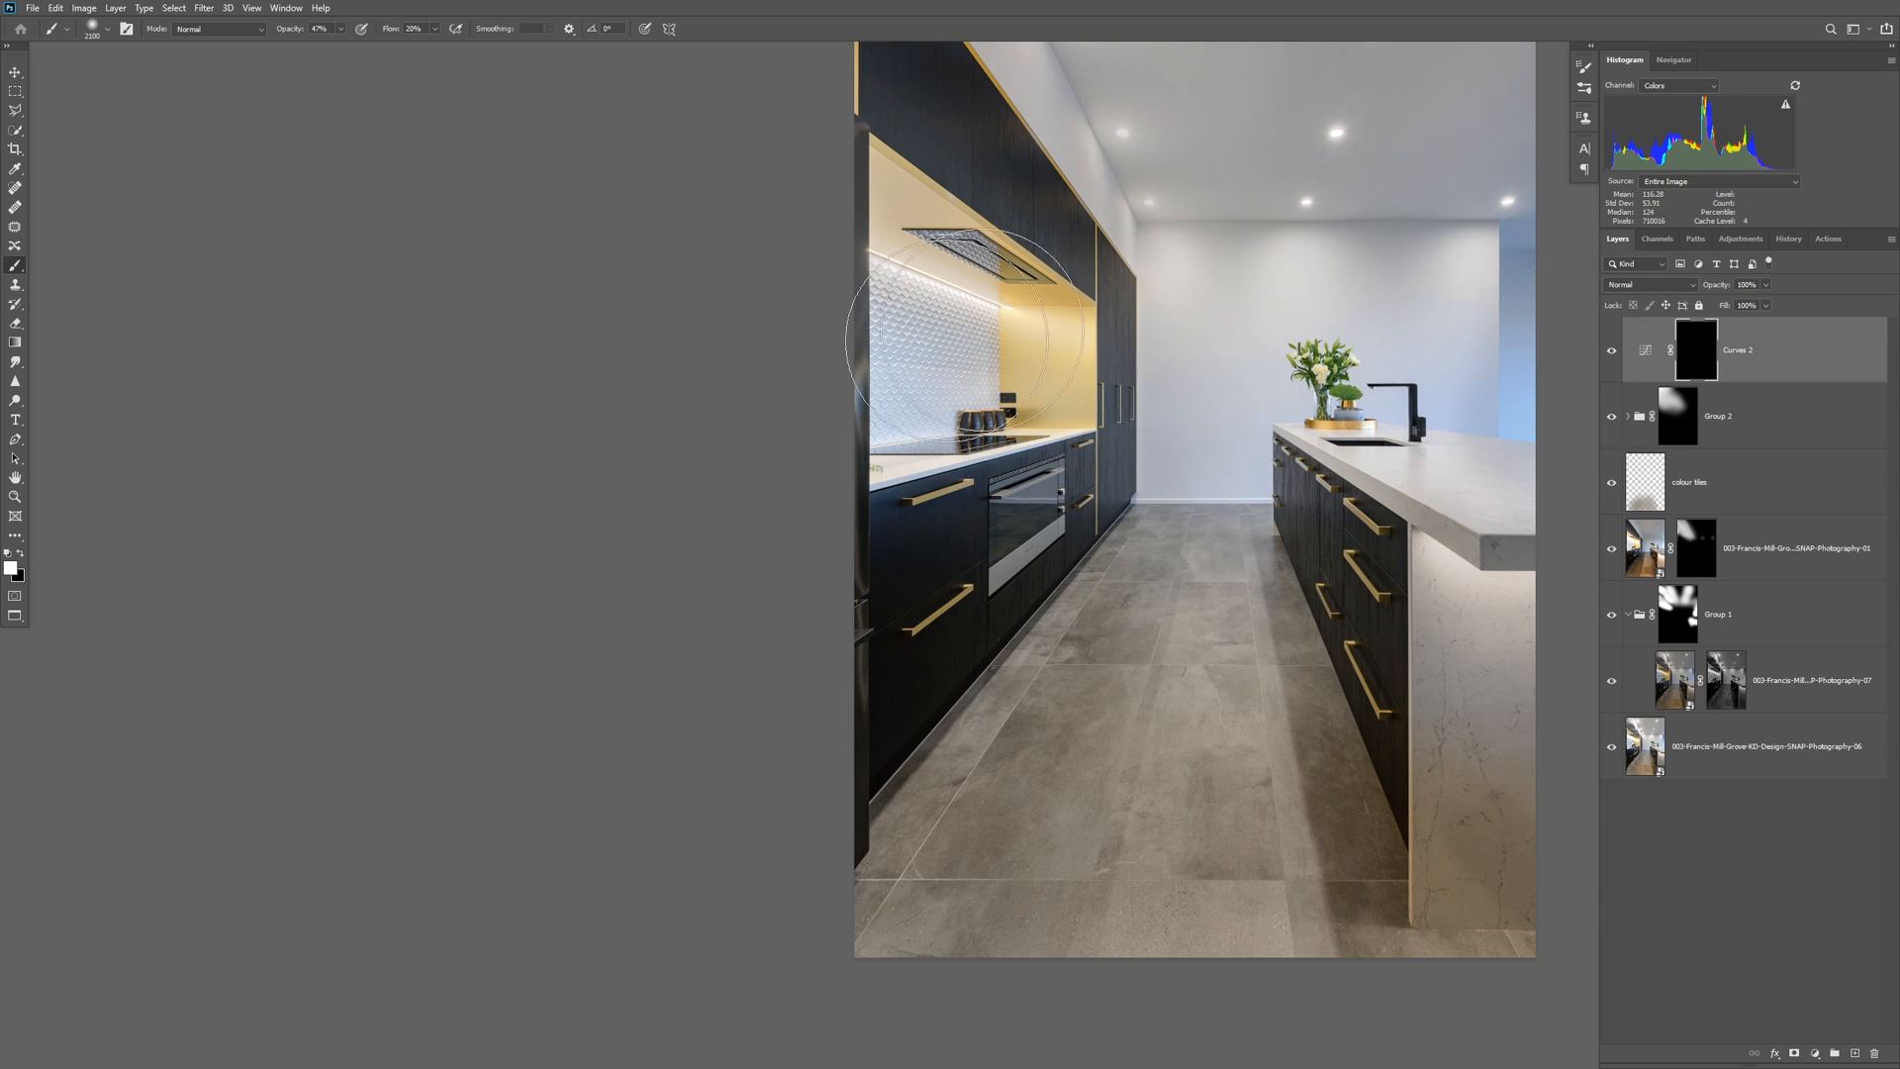
Paint the Curves mask over the lower oven-side cupboards, then along the island's shaded side with a smaller, lower-opacity brush, and compare the effect.
mouse_move(944, 559)
left_mouse_down()
mouse_move(875, 711)
mouse_move(931, 602)
mouse_move(916, 742)
mouse_move(939, 668)
mouse_move(786, 790)
mouse_move(861, 591)
mouse_move(907, 612)
mouse_move(986, 547)
mouse_move(845, 706)
mouse_move(868, 606)
mouse_move(855, 673)
mouse_move(882, 691)
mouse_move(886, 594)
mouse_move(911, 627)
left_mouse_up()
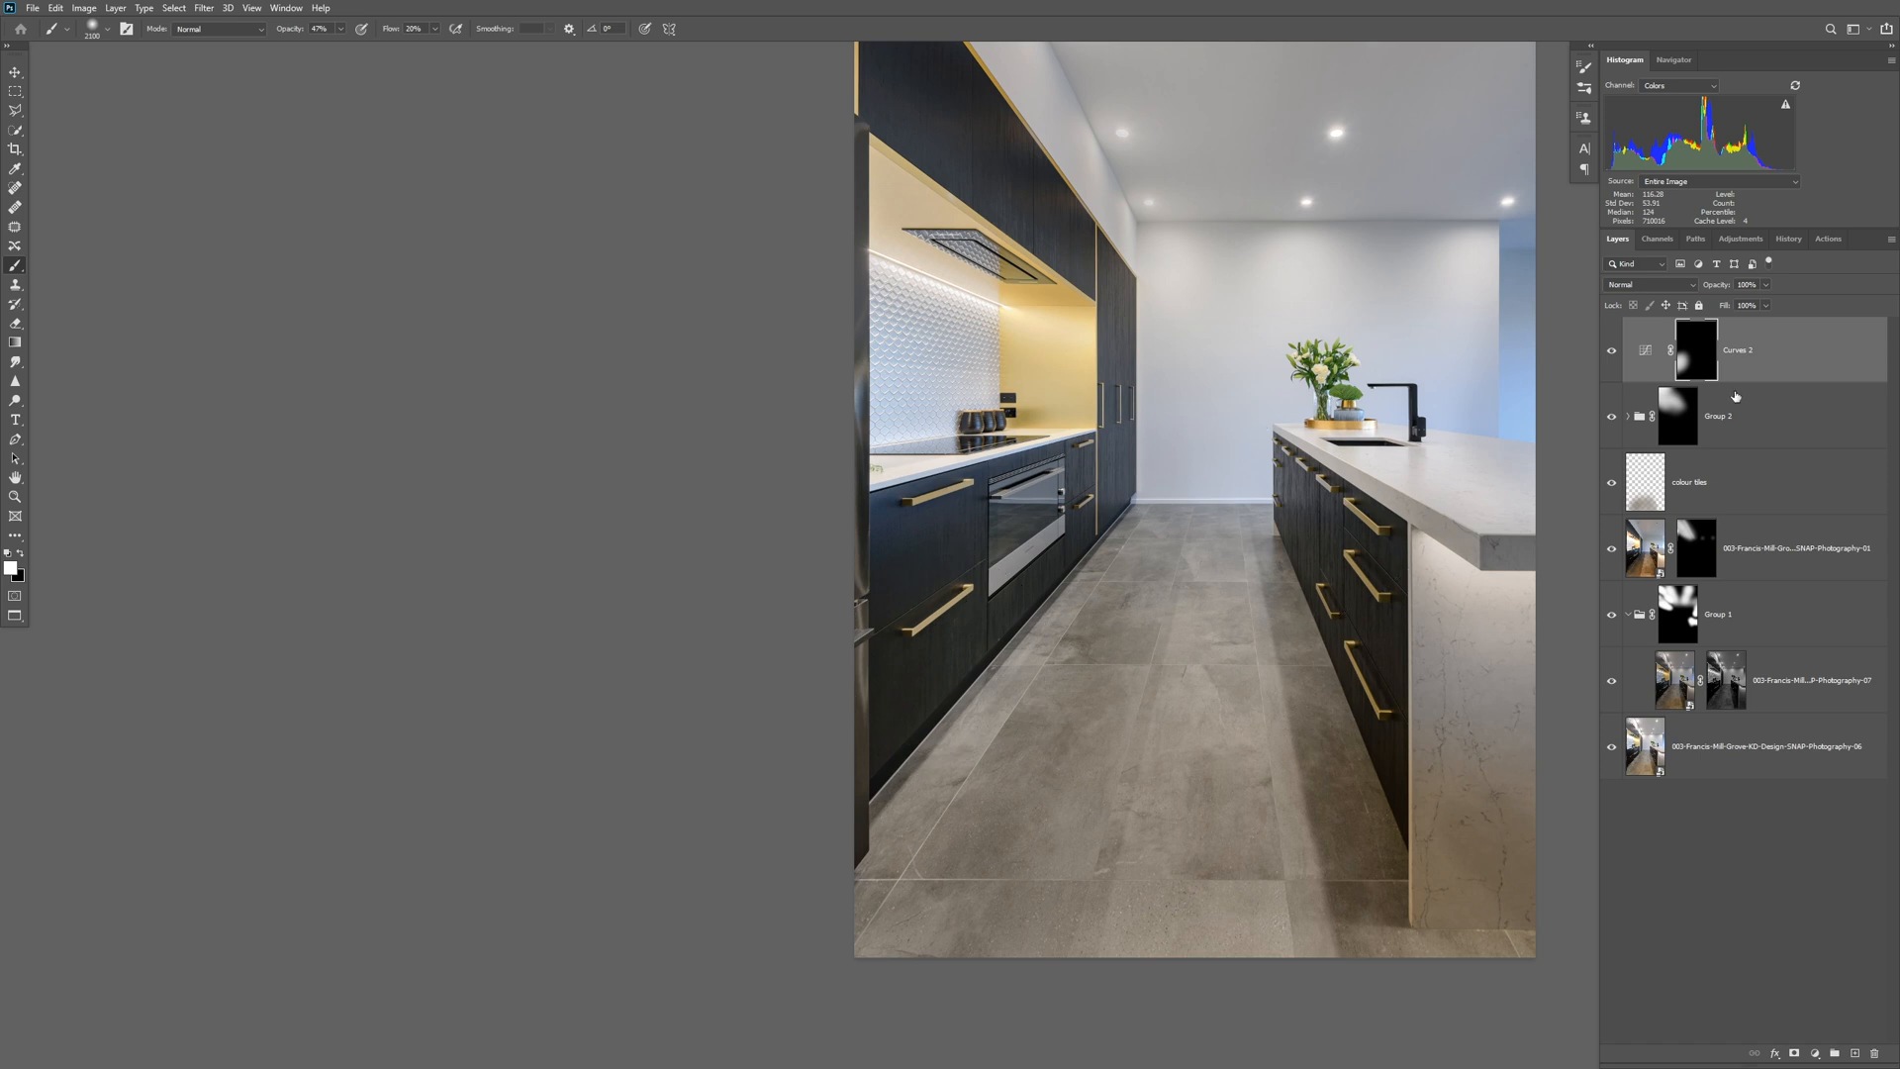
key("bracketleft")
key("bracketleft")
key("bracketleft")
key("bracketleft")
key("bracketleft")
key("bracketleft")
key("bracketleft")
key("bracketleft")
key("bracketleft")
key("bracketleft")
key("bracketleft")
key("bracketleft")
key("bracketleft")
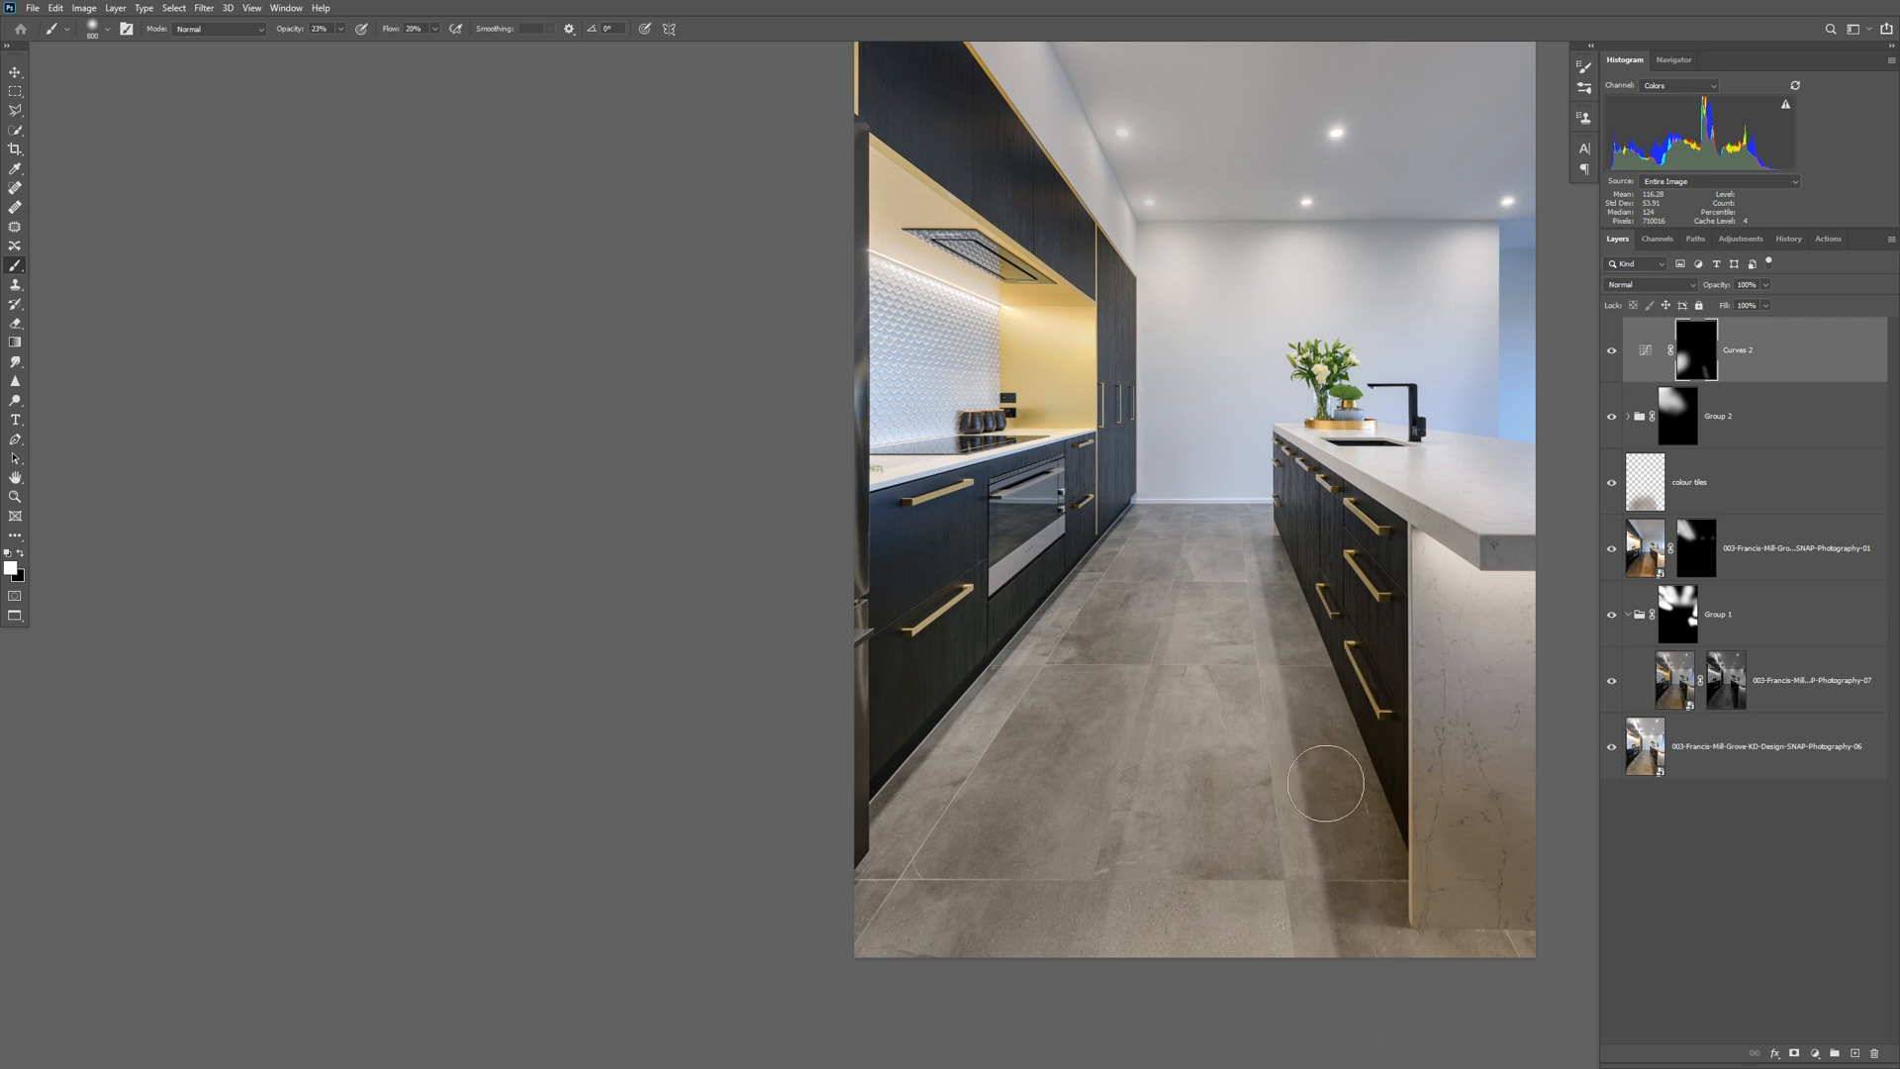
left_click(1612, 349)
left_click(1613, 351)
left_click(1616, 352)
Enlarge the brush, paint the Curves mask across the floor tiles and island drawers, and compare before and after.
key("bracketright")
key("bracketright")
key("bracketright")
key("bracketright")
key("bracketright")
key("bracketright")
key("bracketright")
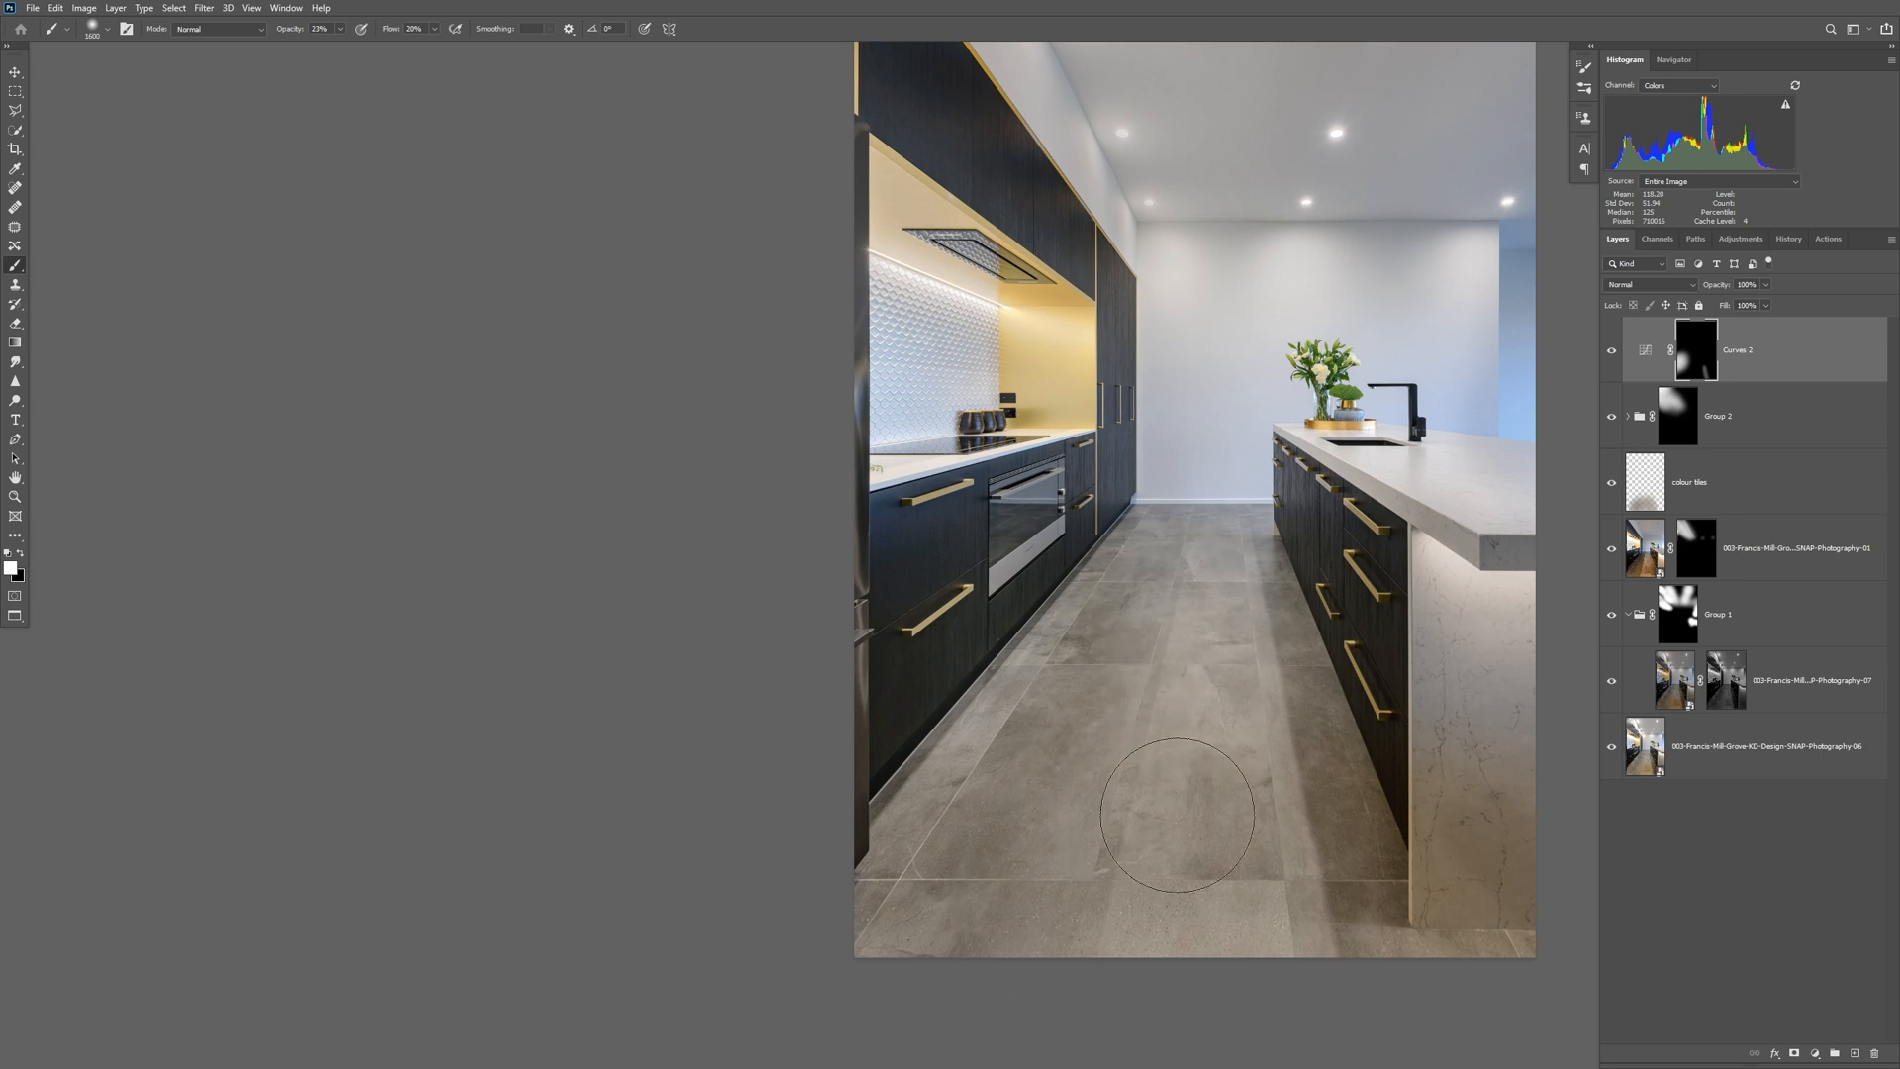
left_click_drag(1106, 726, 1369, 705)
left_click(1612, 351)
left_click(1612, 351)
left_click(1612, 351)
left_click(1612, 351)
Paint the brightening Curves mask over the ceiling and back wall with an adjusted brush size.
mouse_move(1317, 432)
left_mouse_down()
mouse_move(1228, 699)
mouse_move(1220, 615)
left_mouse_up()
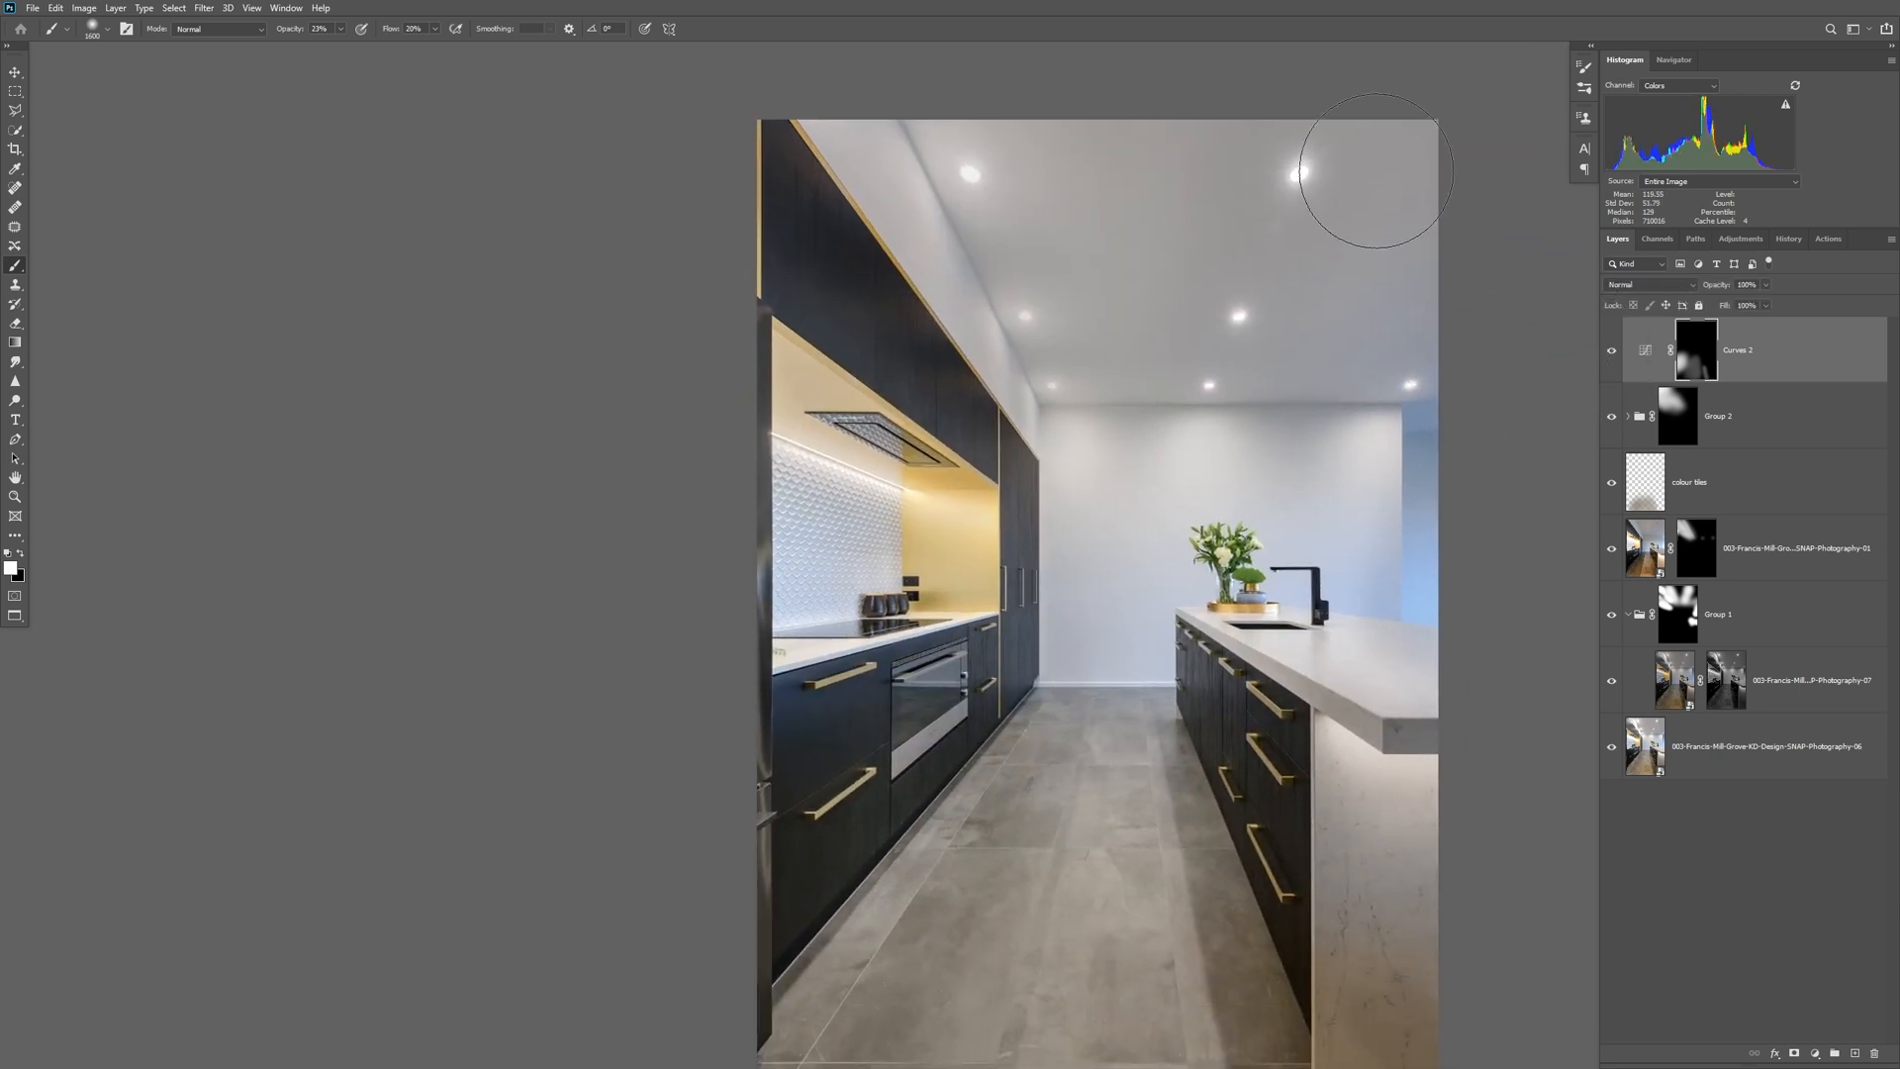
key("bracketright")
key("bracketright")
key("bracketleft")
mouse_move(967, 155)
left_mouse_down()
mouse_move(1060, 312)
mouse_move(1341, 612)
left_mouse_up()
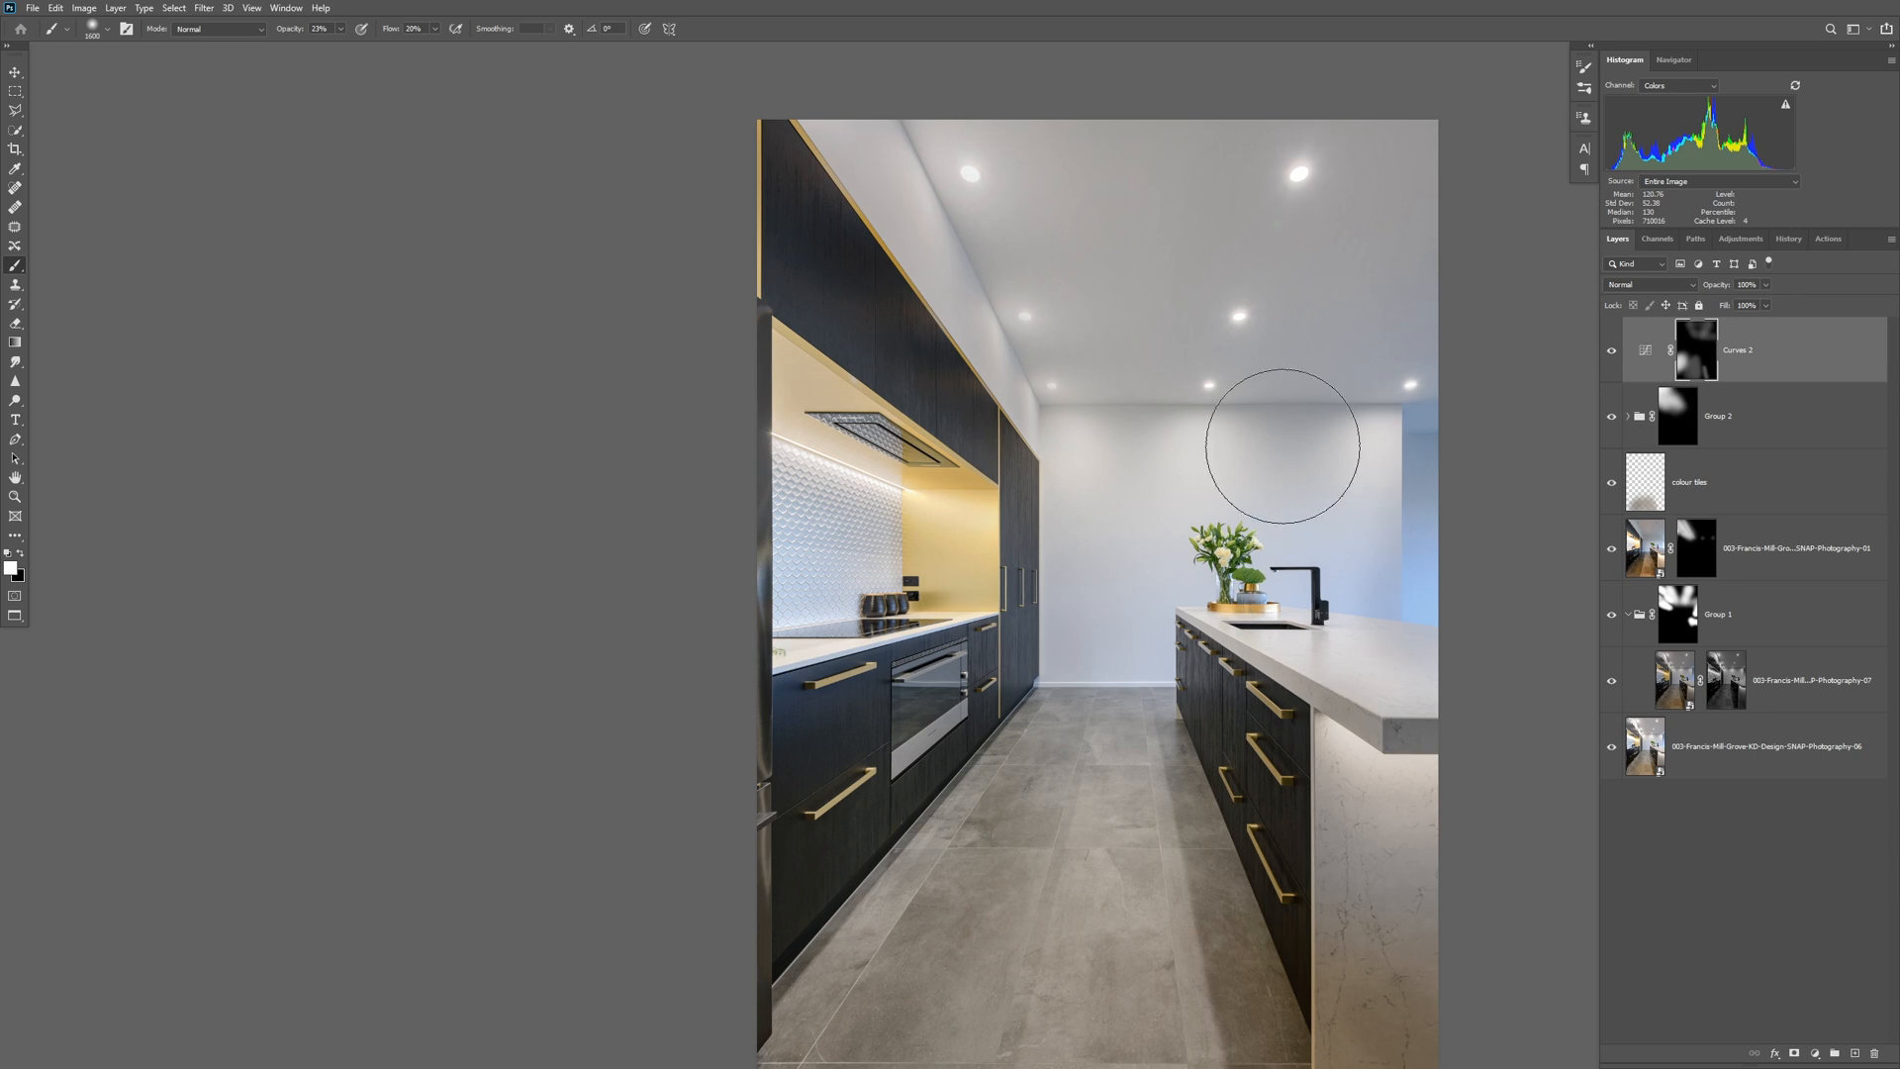
Stamp the visible layers into a new top layer and remove the flare spots around the ceiling downlights with the Spot Healing Brush.
left_click_drag(1186, 480, 951, 412)
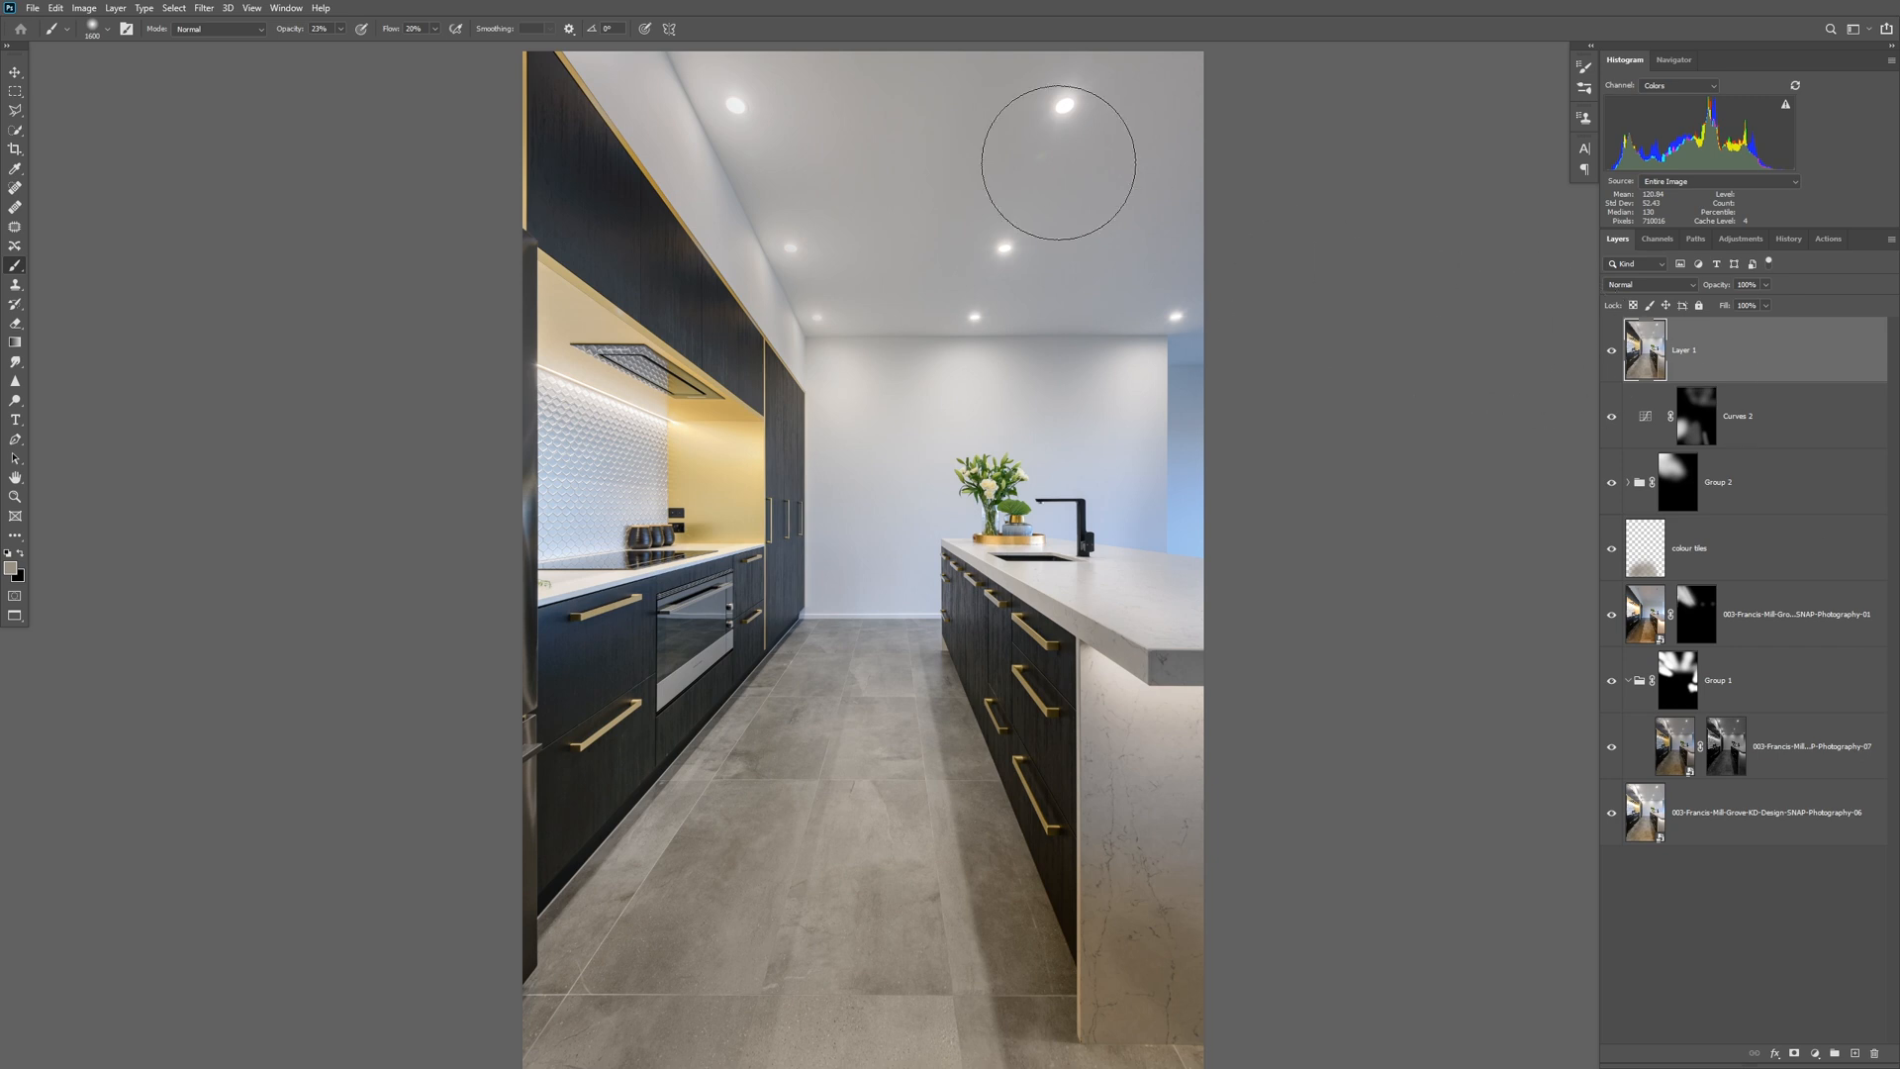
left_click(1056, 162)
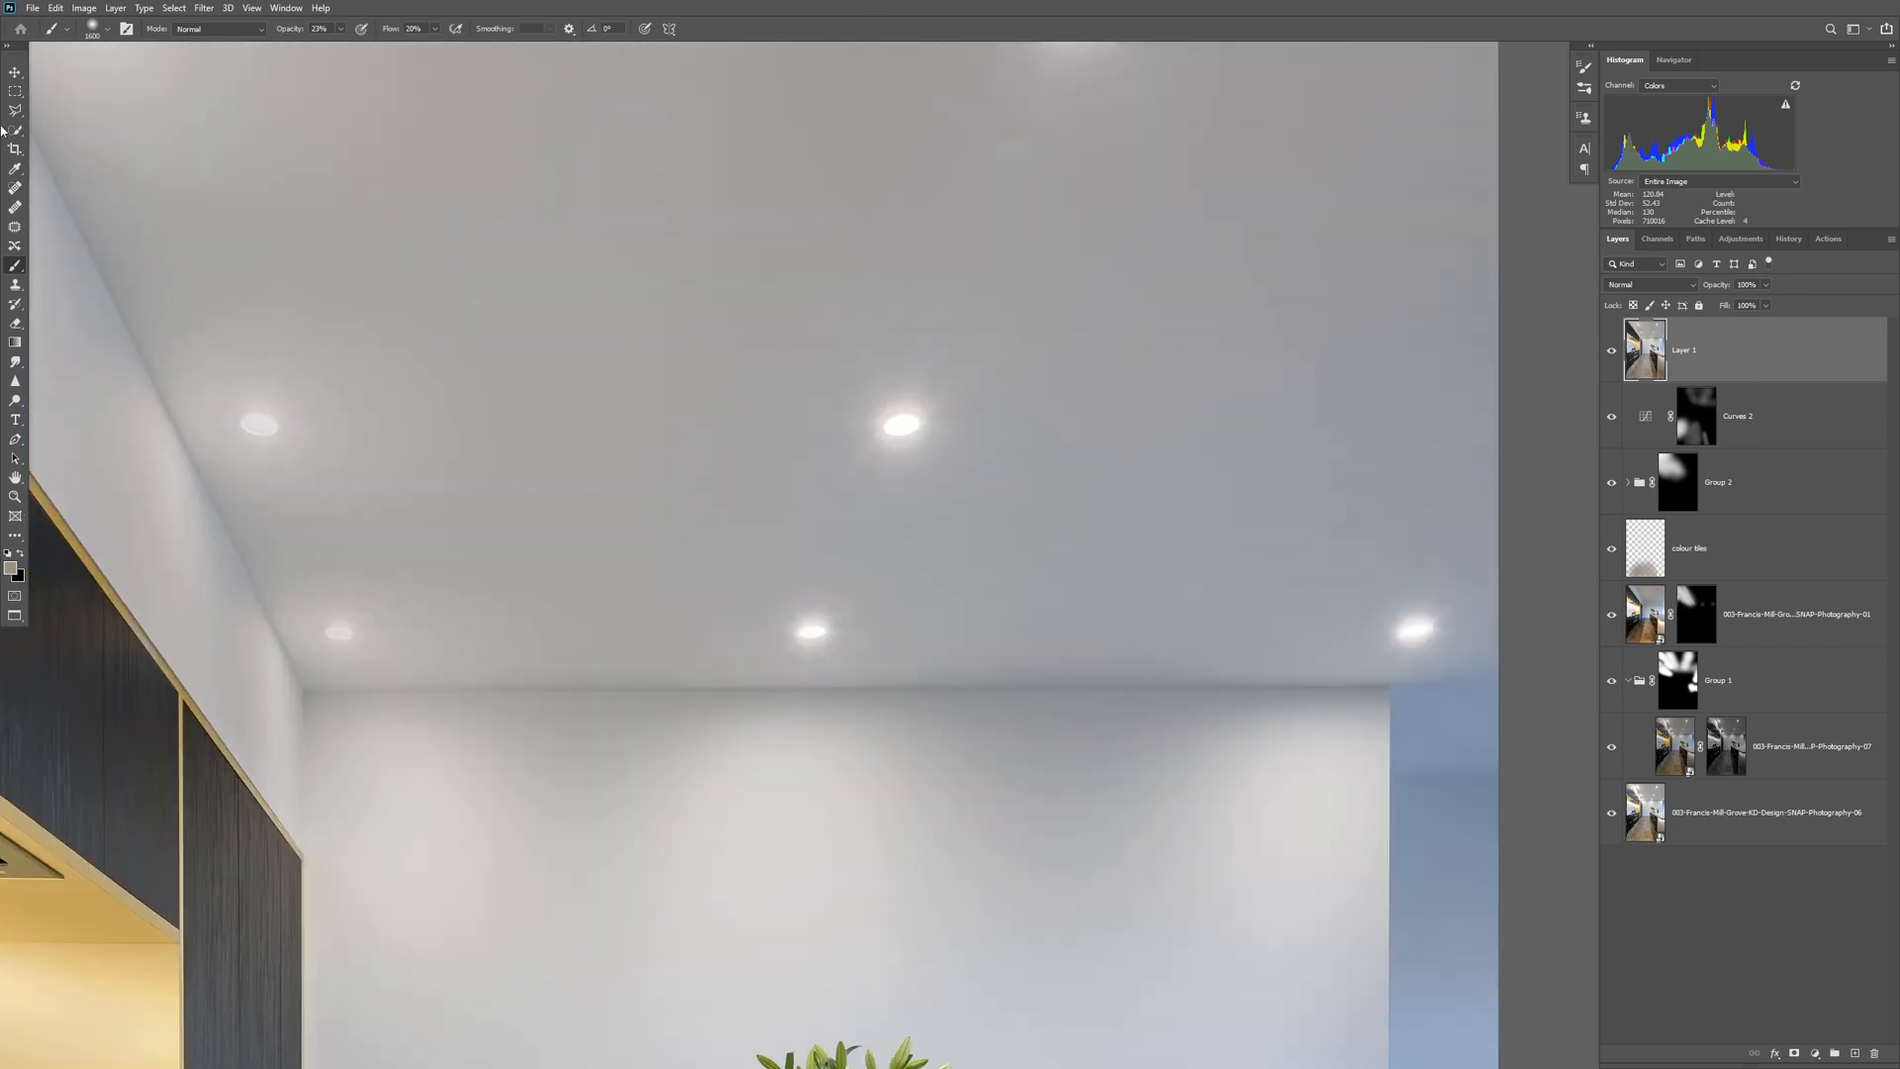
left_click_drag(911, 233, 822, 412)
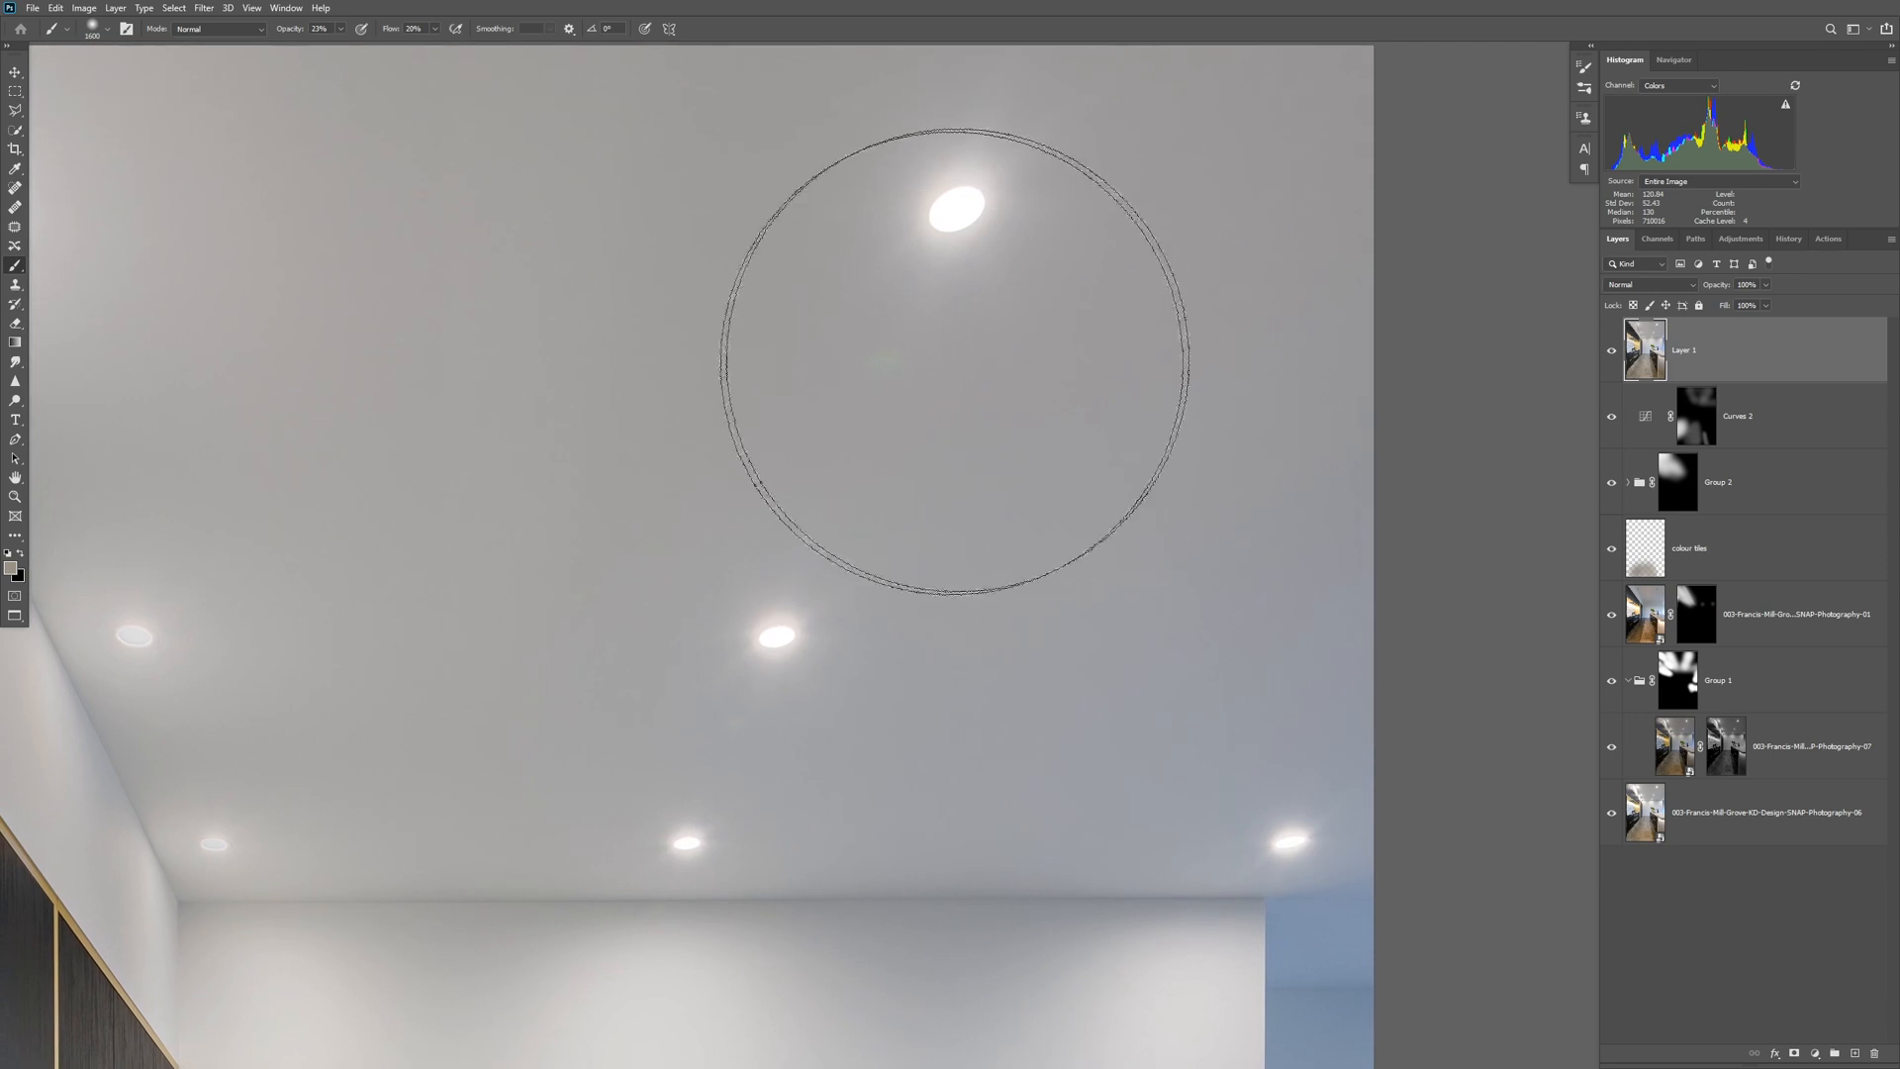
key("bracketleft")
key("bracketleft")
key("bracketleft")
key("bracketleft")
key("bracketleft")
key("bracketleft")
key("bracketleft")
key("bracketleft")
key("bracketleft")
key("bracketleft")
key("bracketleft")
key("bracketleft")
key("bracketleft")
key("bracketleft")
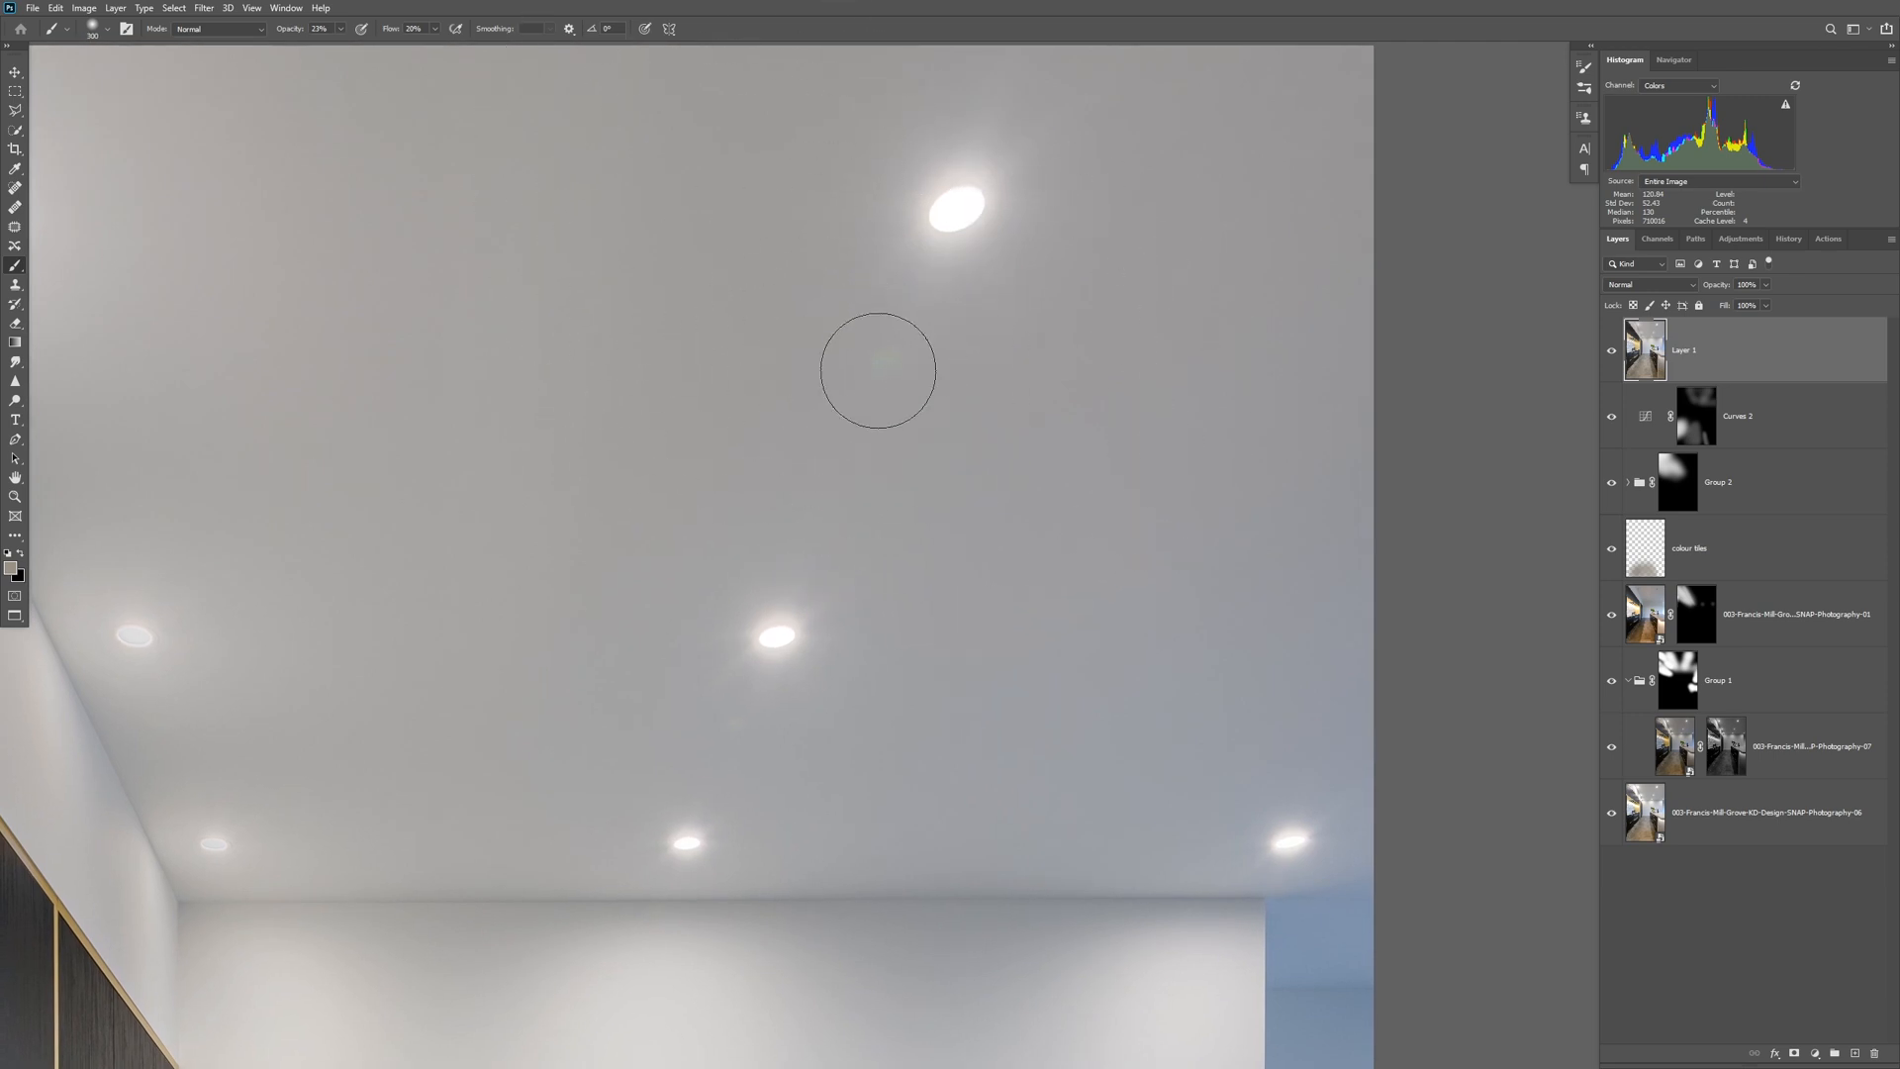
left_click(15, 188)
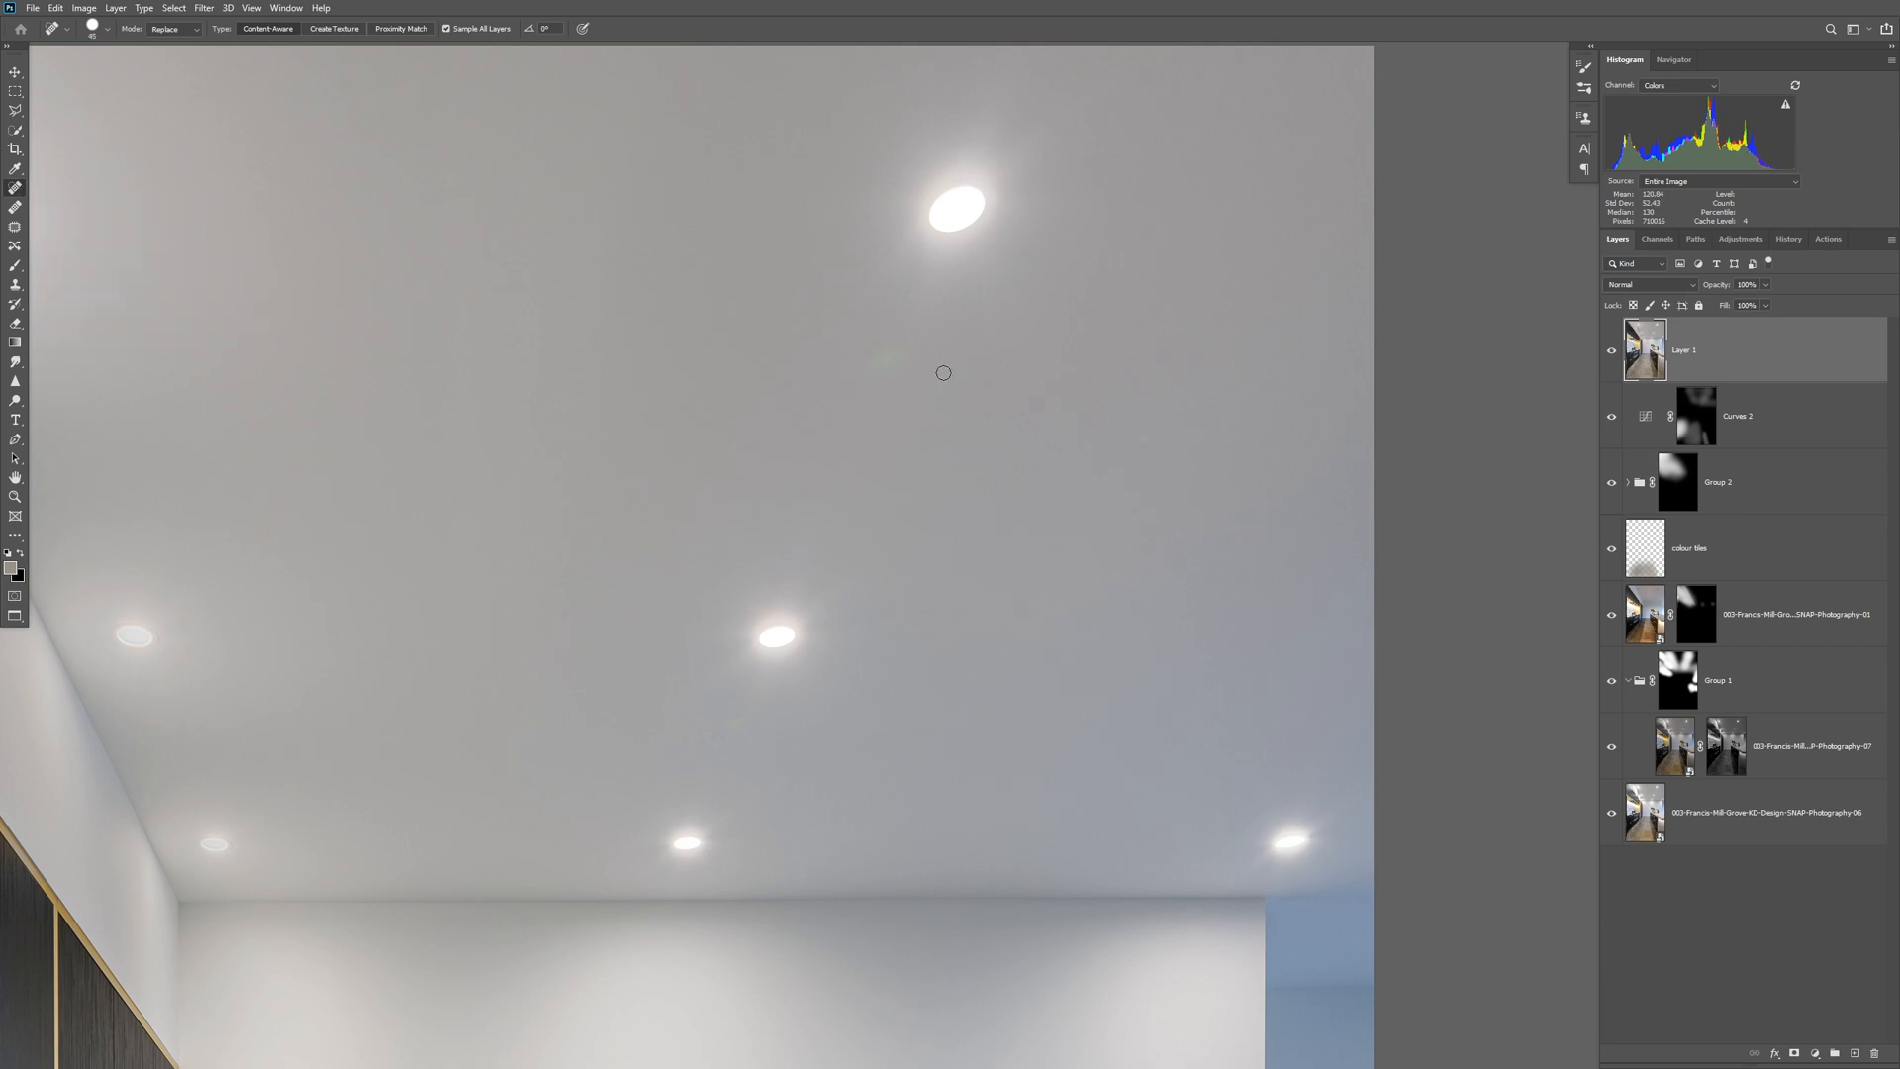
left_click(890, 358)
left_click(740, 754)
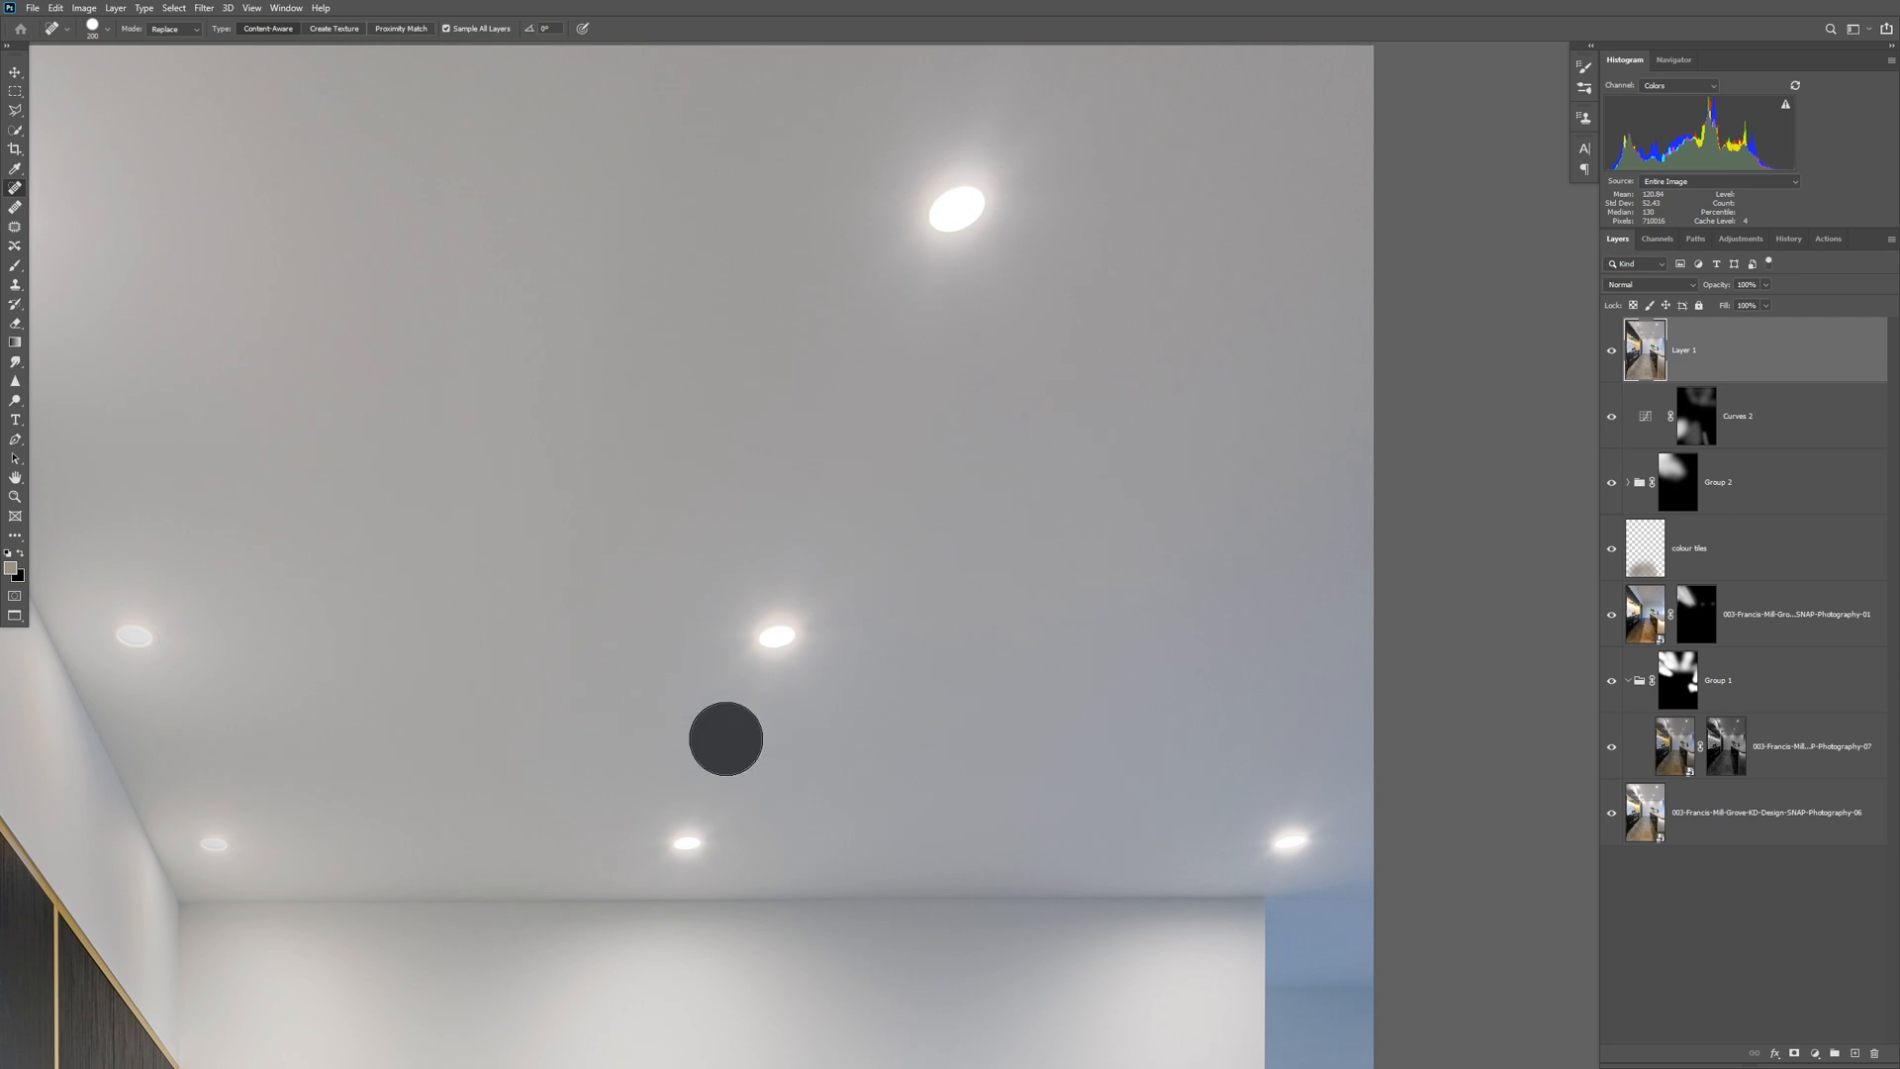
mouse_move(514, 676)
left_mouse_down()
mouse_move(1048, 564)
mouse_move(1031, 601)
left_mouse_up()
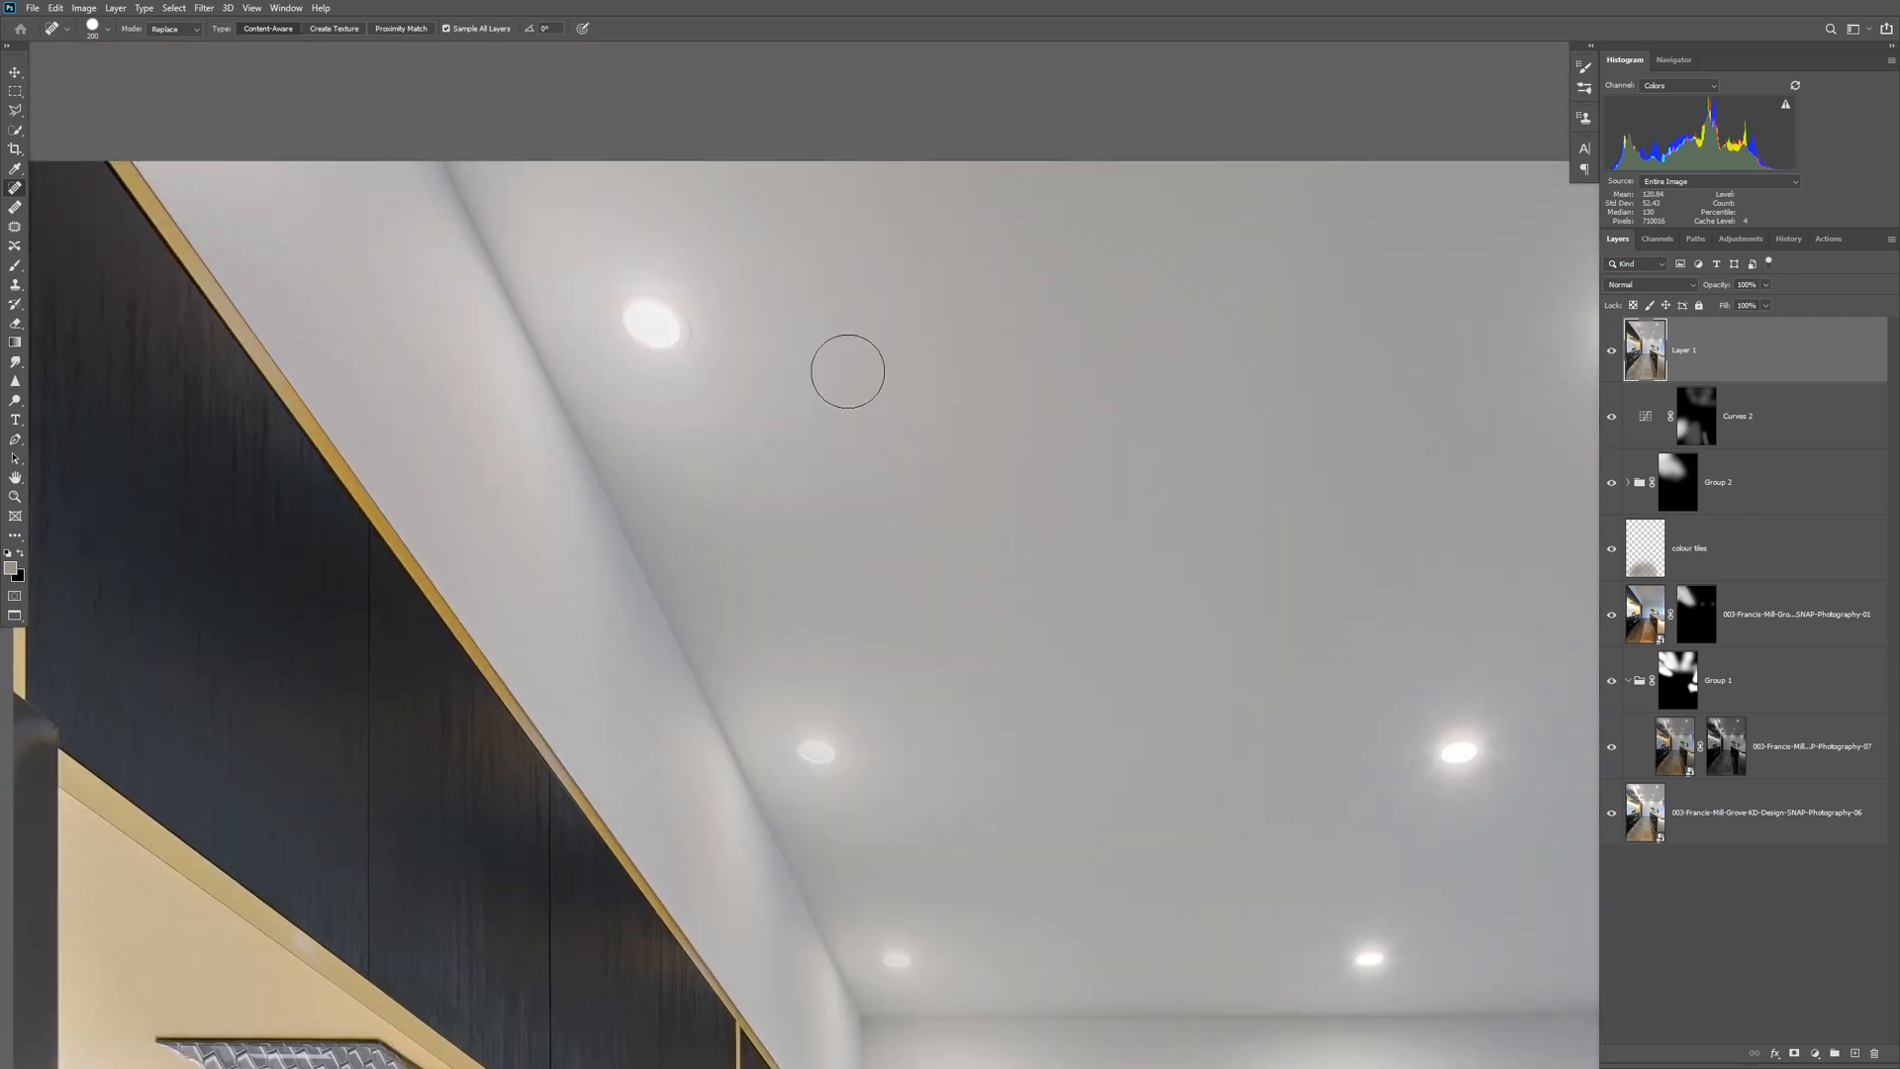
left_click(696, 476)
Heal the white glare patch on the gold strip beneath the upper cupboards, using a progressively smaller healing brush.
mouse_move(1022, 785)
left_mouse_down()
mouse_move(1013, 496)
mouse_move(1470, 804)
left_mouse_up()
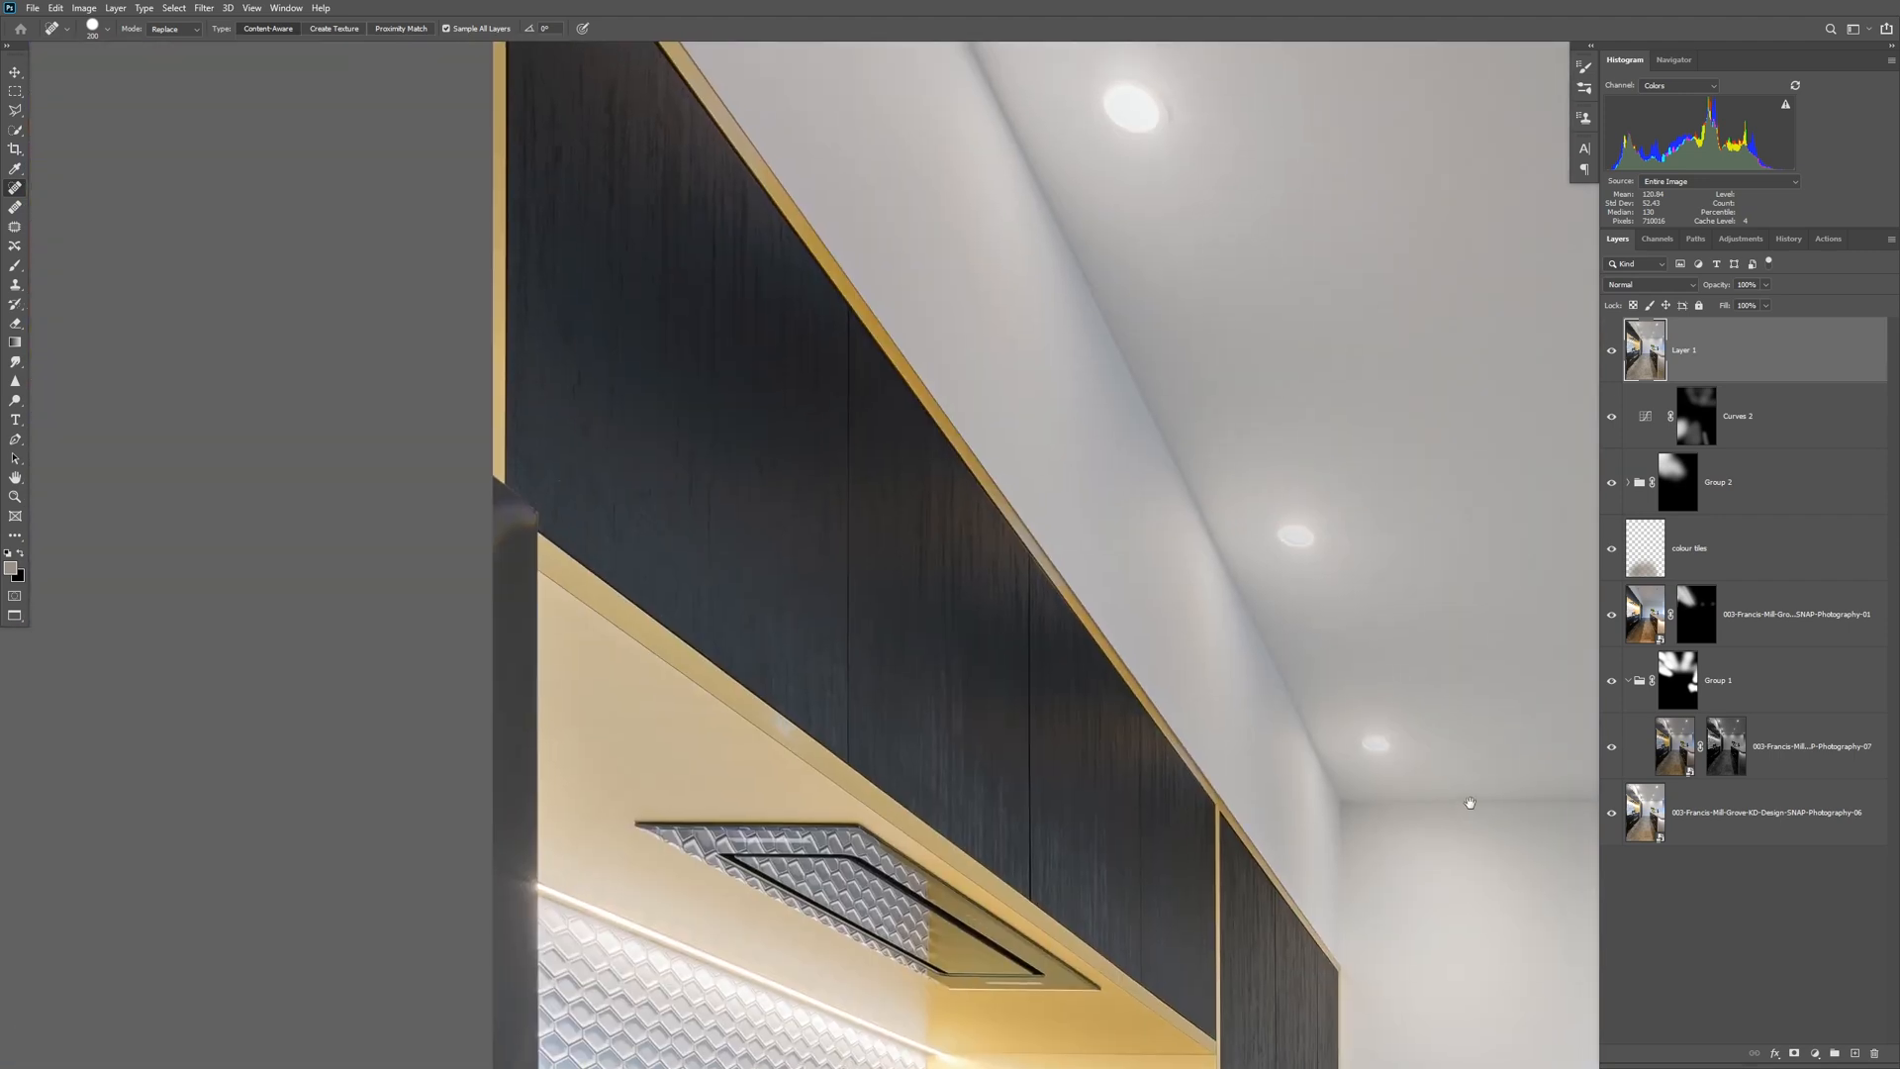
scroll(780, 743, "up", 10)
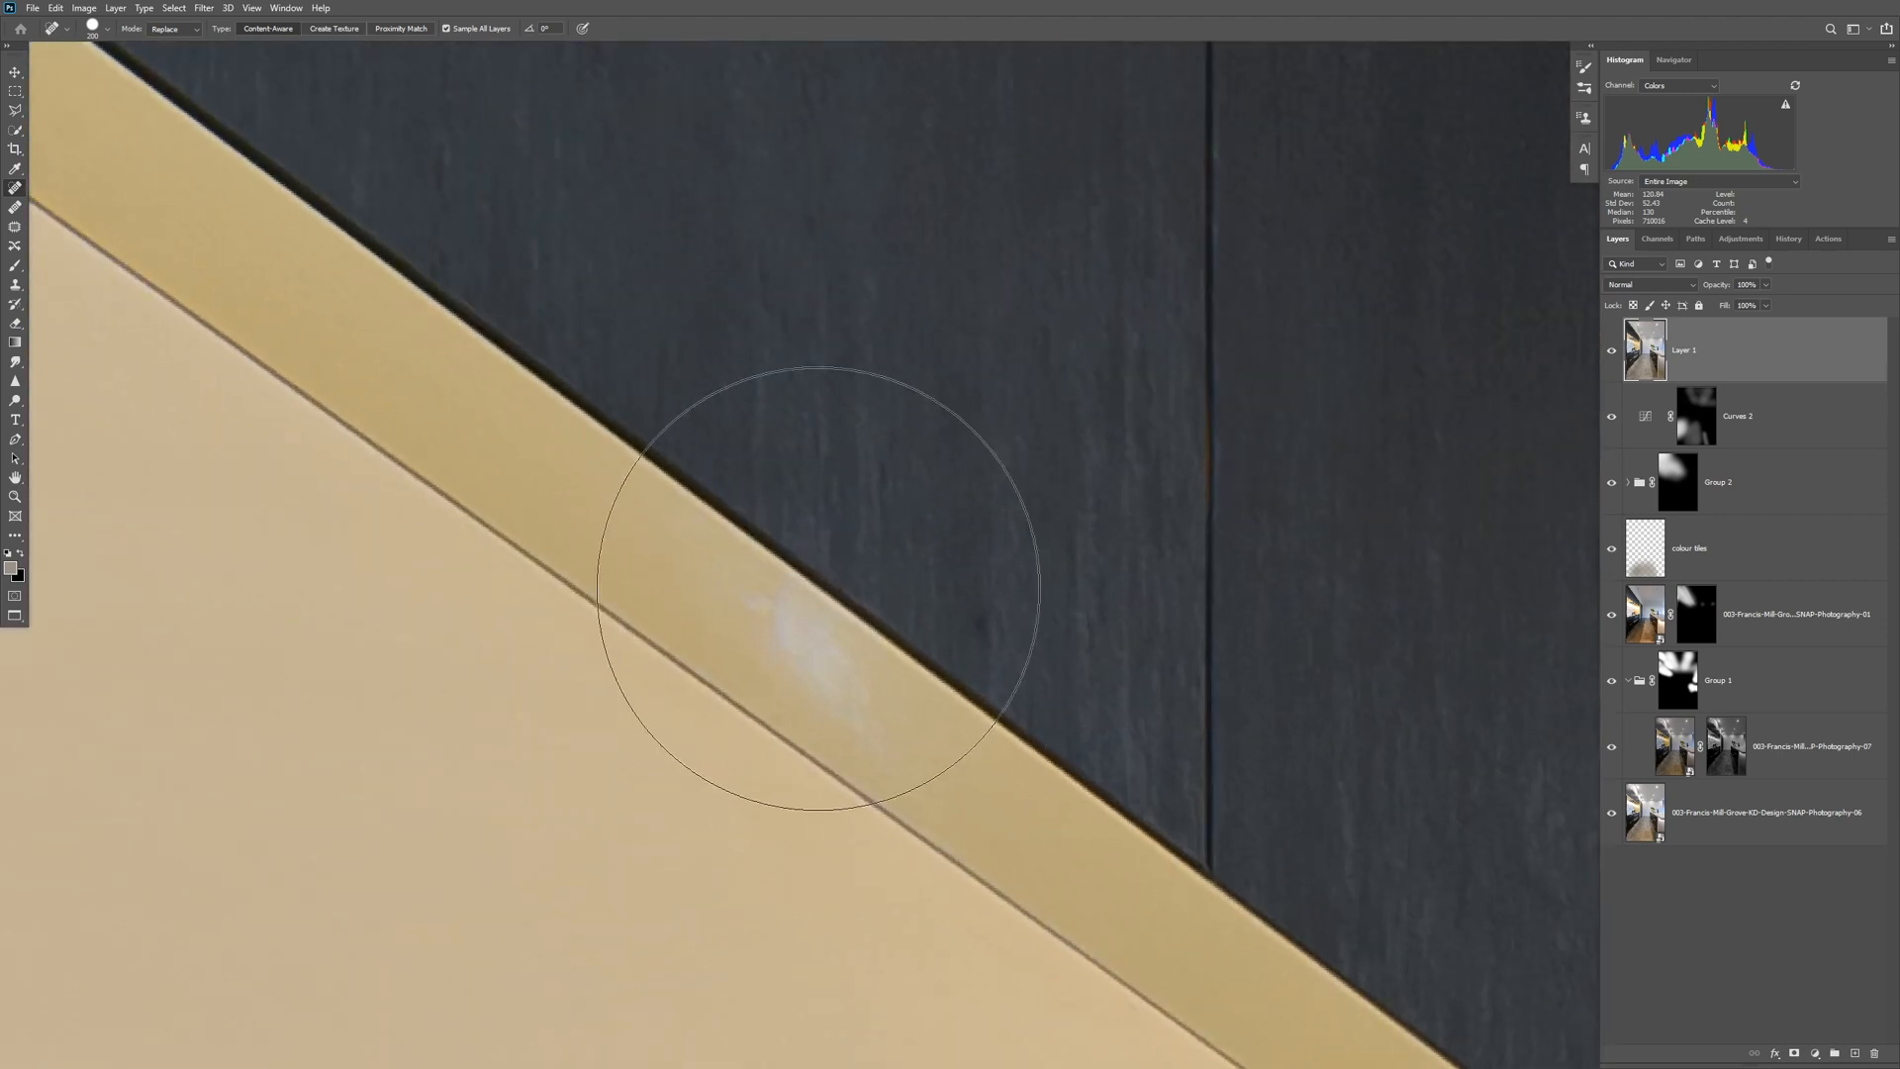
key("bracketleft")
key("bracketleft")
key("bracketleft")
key("bracketleft")
key("bracketleft")
key("bracketleft")
key("bracketleft")
key("bracketleft")
key("bracketleft")
key("bracketleft")
left_click_drag(763, 622, 901, 737)
key("bracketleft")
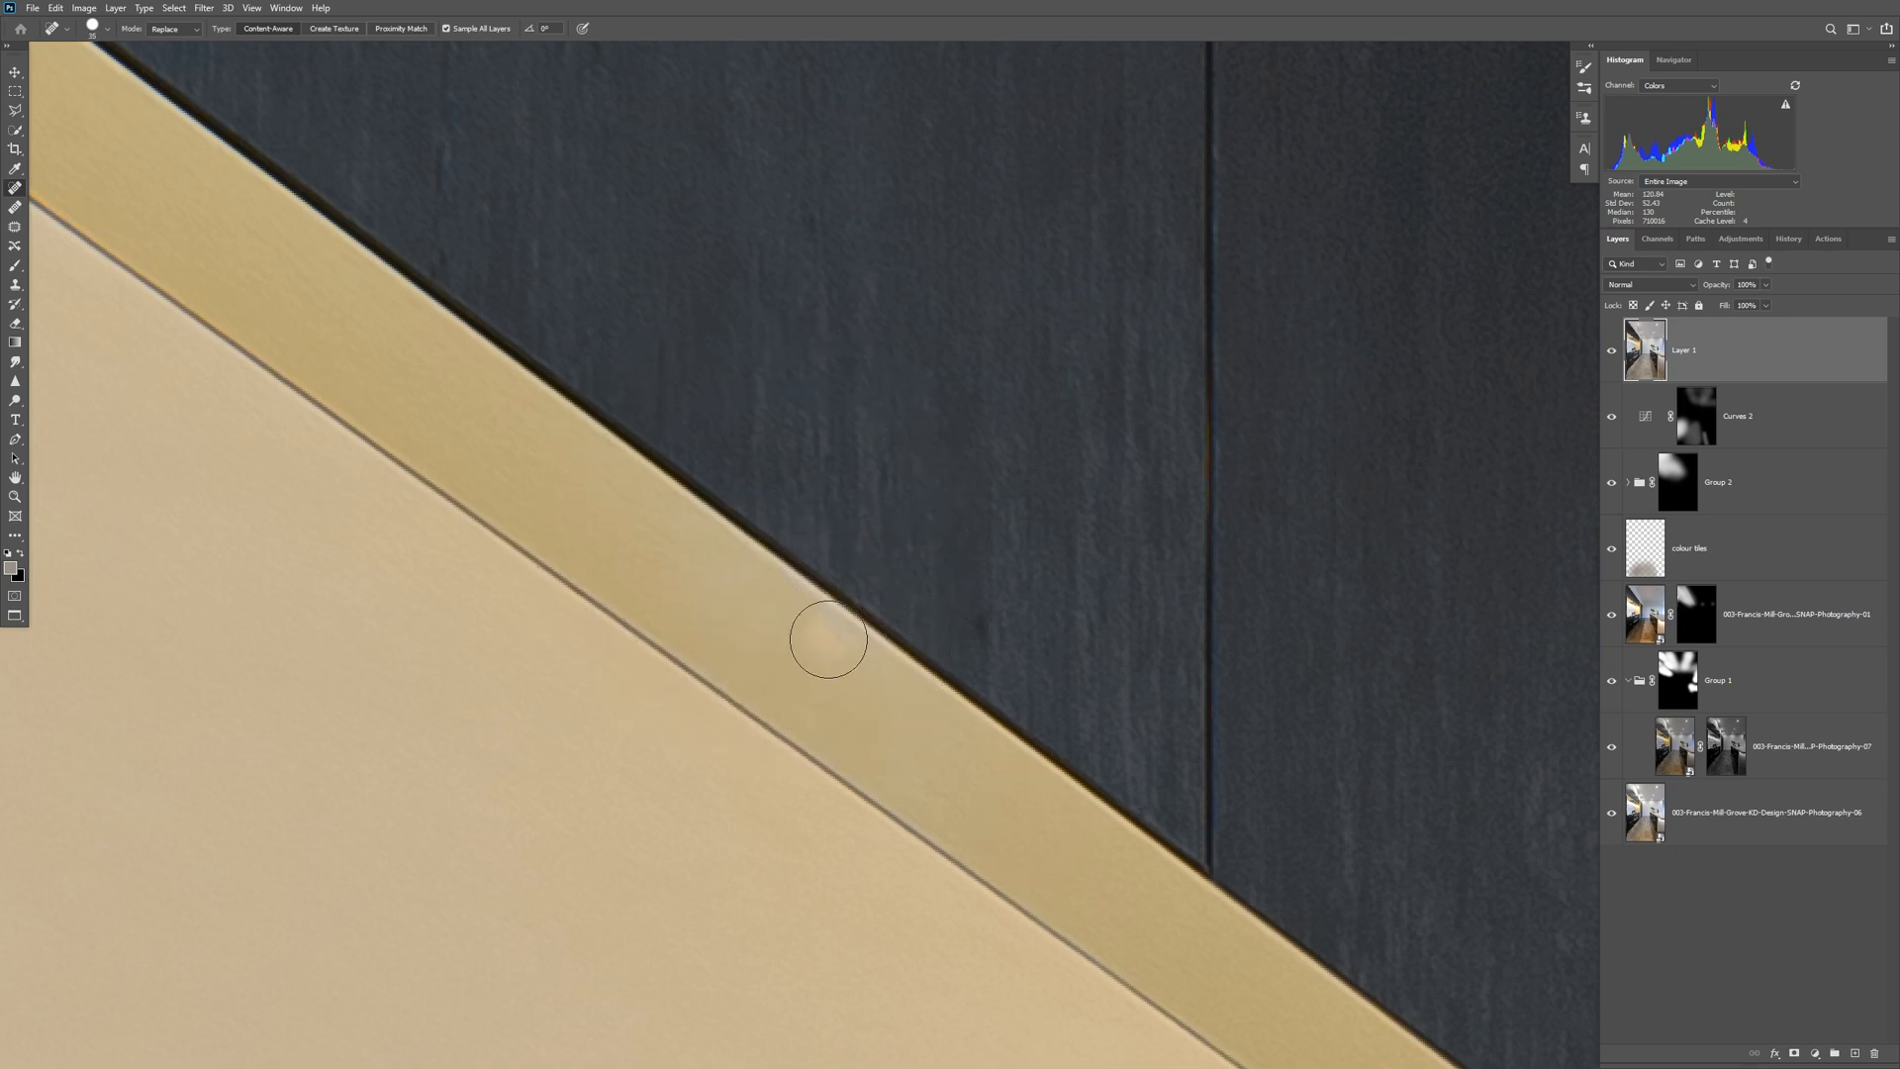
left_click_drag(816, 635, 870, 678)
left_click_drag(717, 582, 736, 601)
left_click(979, 534, "alt")
left_click(978, 534, "alt")
left_click(979, 535, "alt")
left_click(979, 535, "alt")
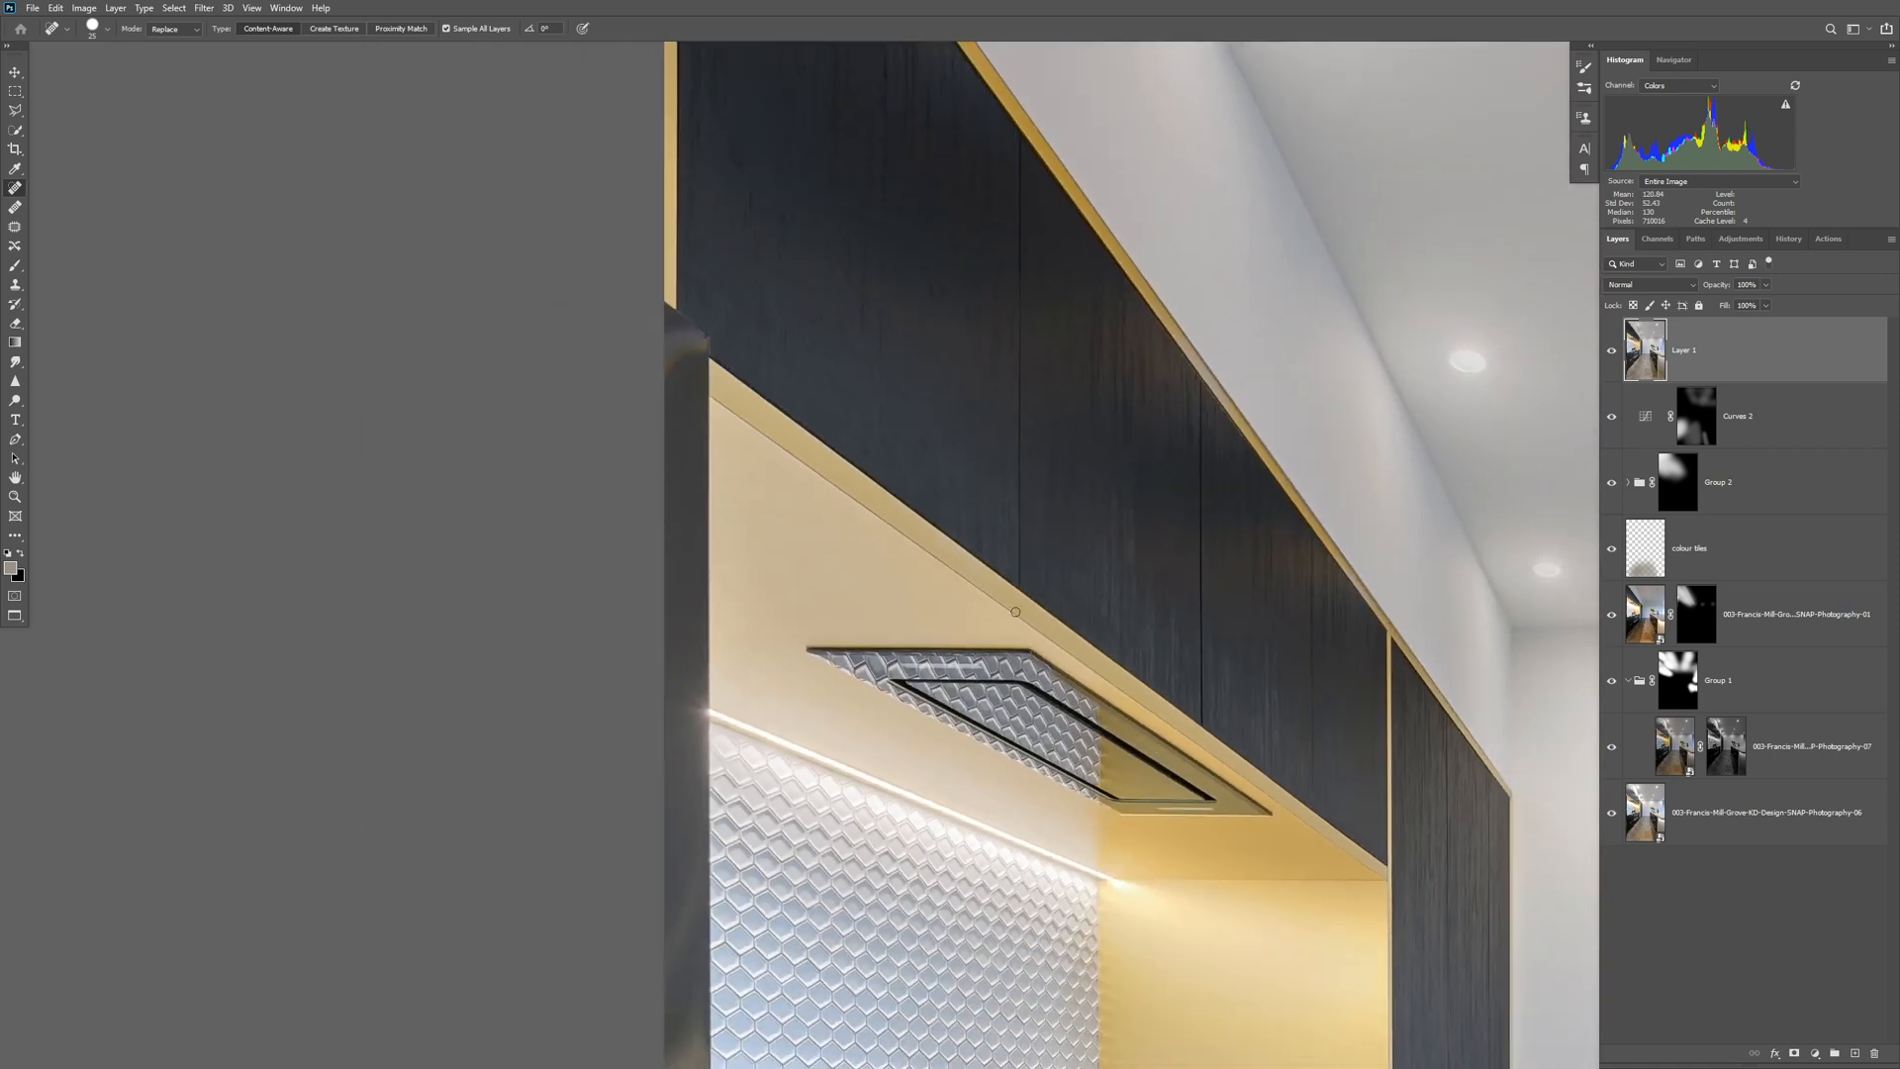
Remove the green leaf sprig and its leftover marks from the benchtop beside the cooktop, and compare before and after.
left_click_drag(1019, 456, 1094, 797)
left_click_drag(950, 492, 1007, 554)
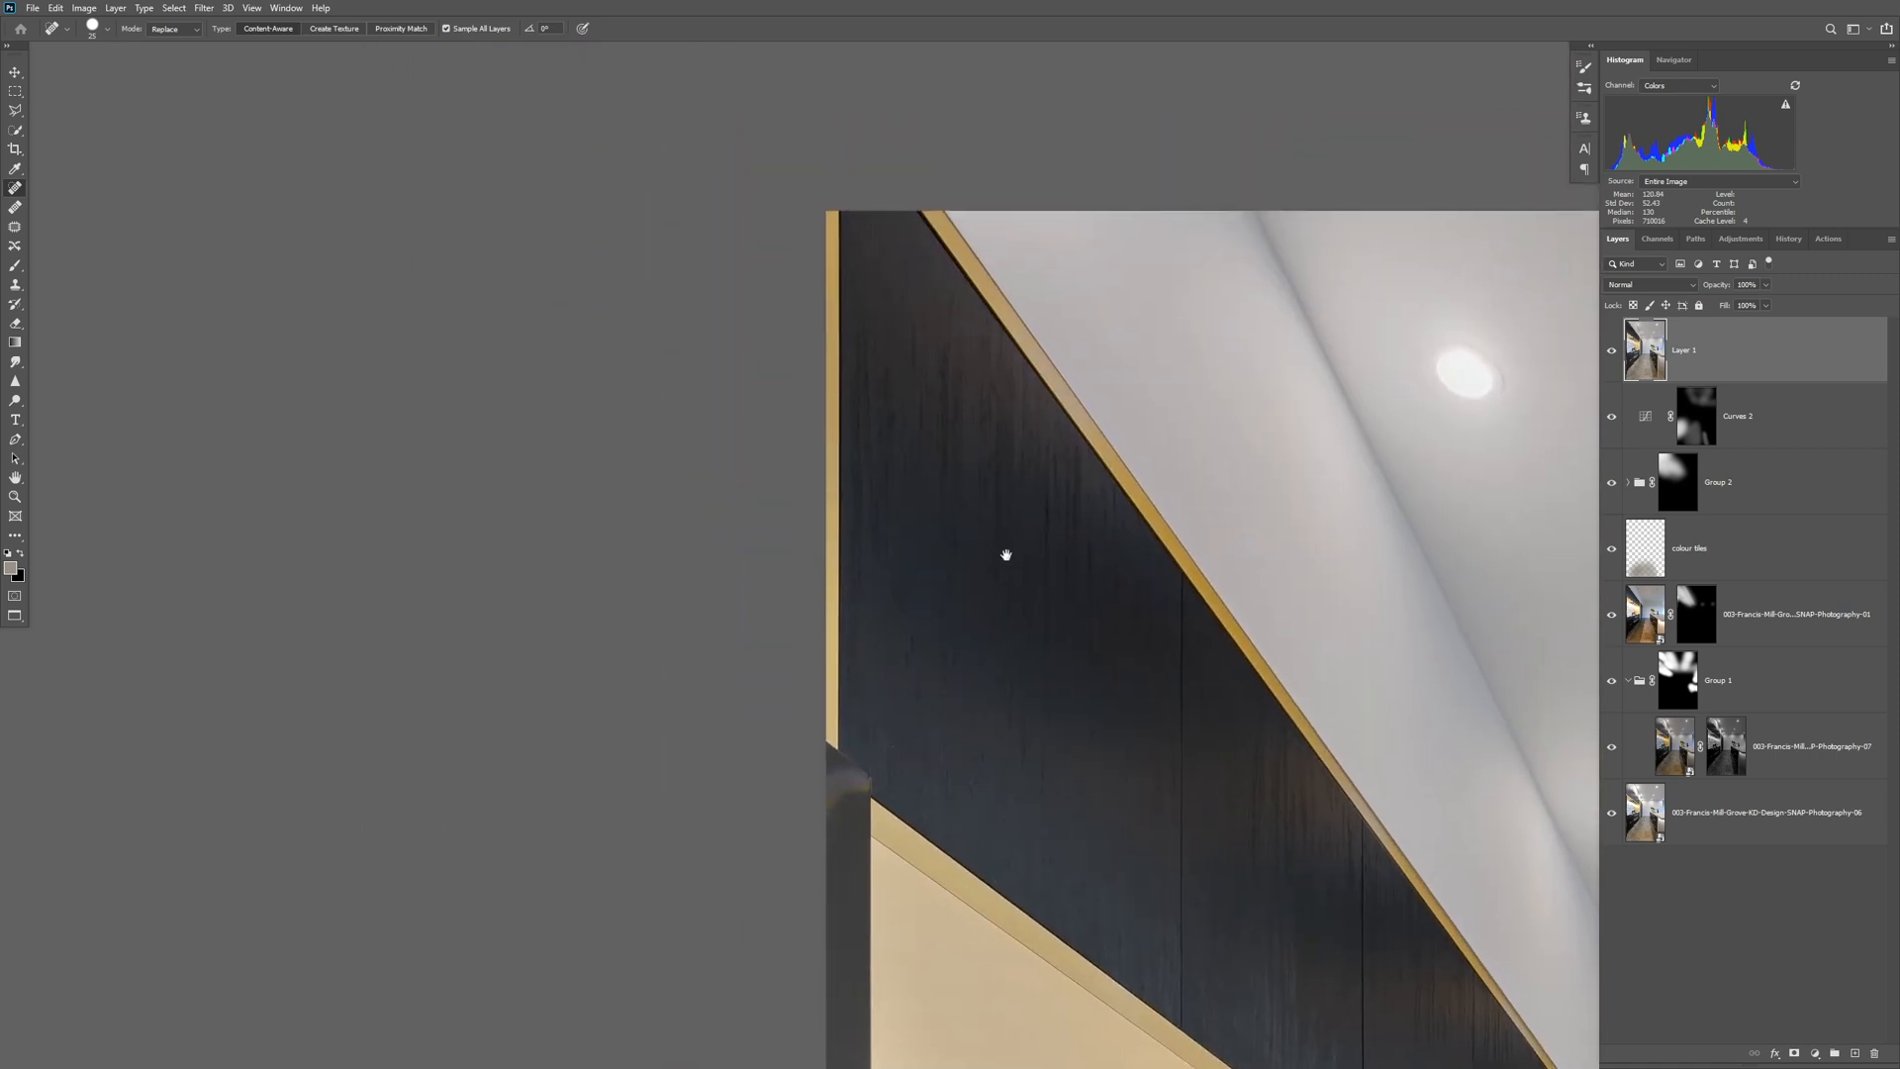
left_click(881, 742)
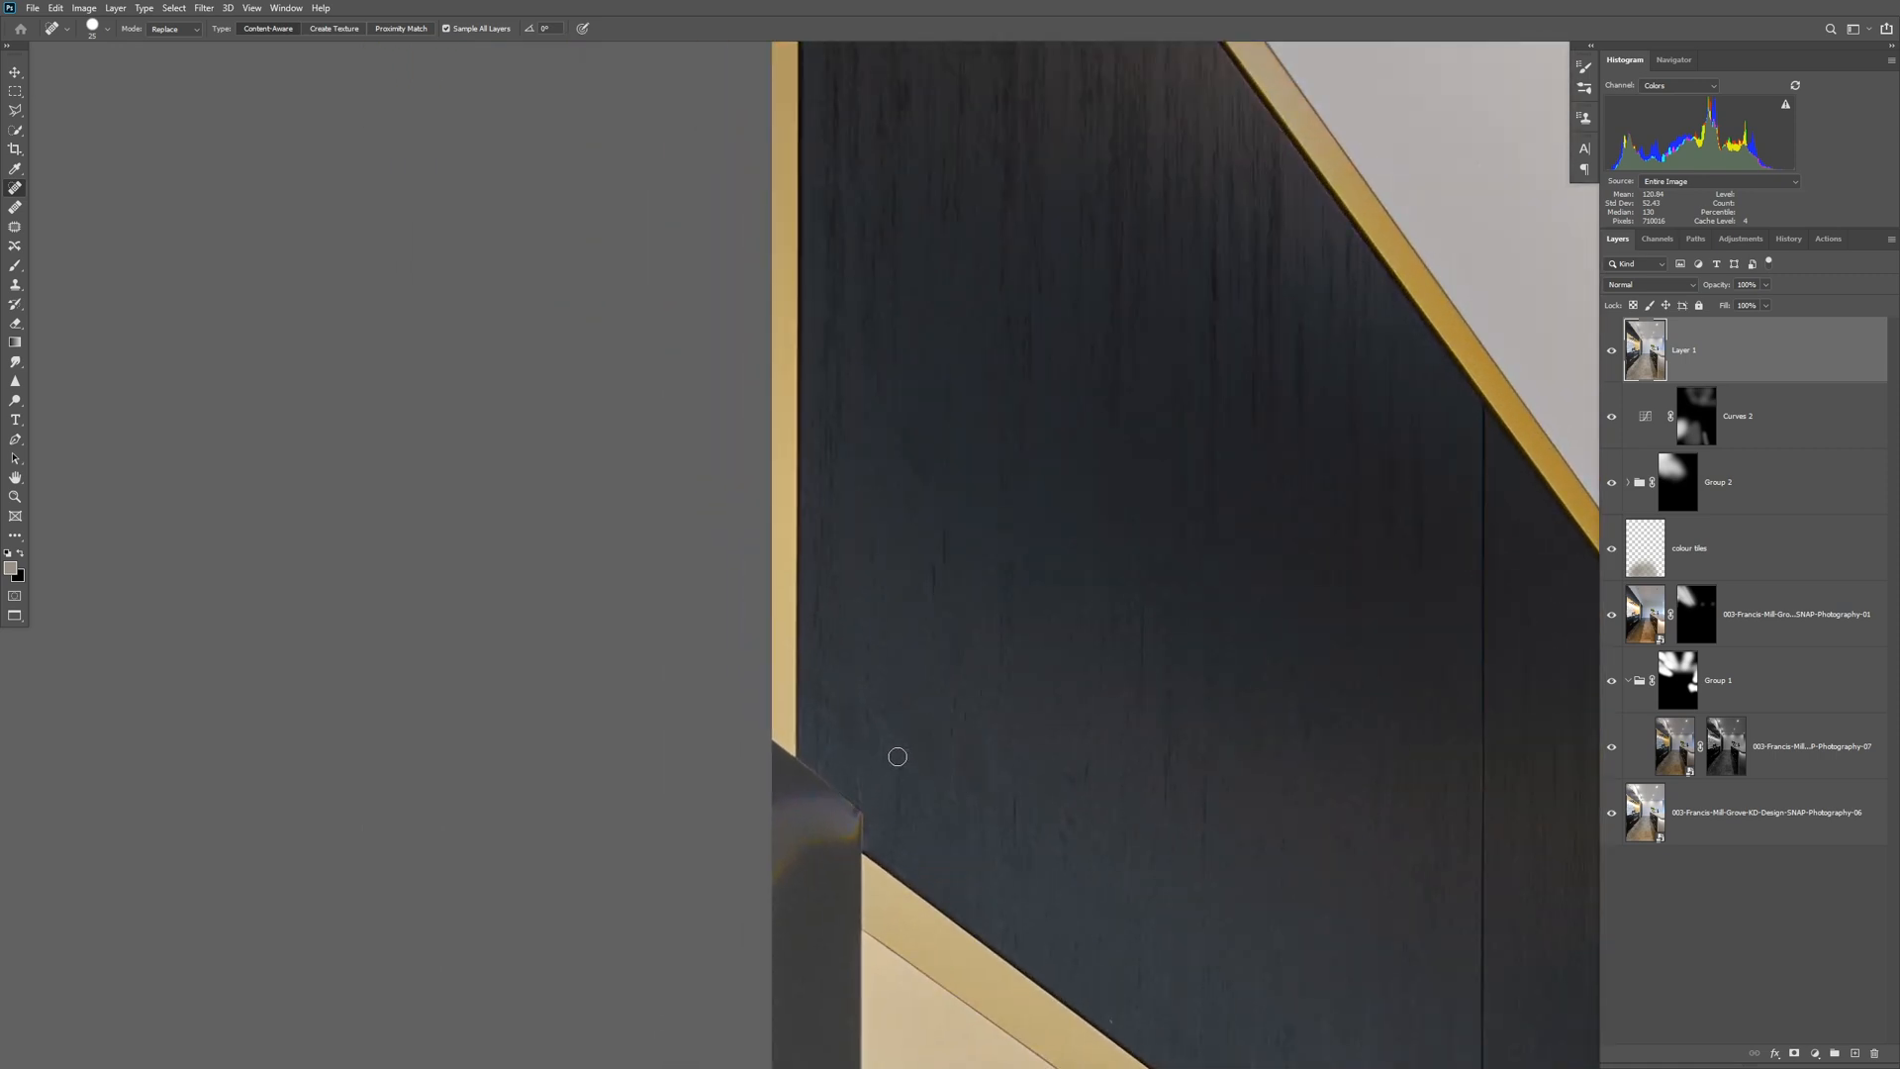
left_click_drag(945, 885, 883, 538)
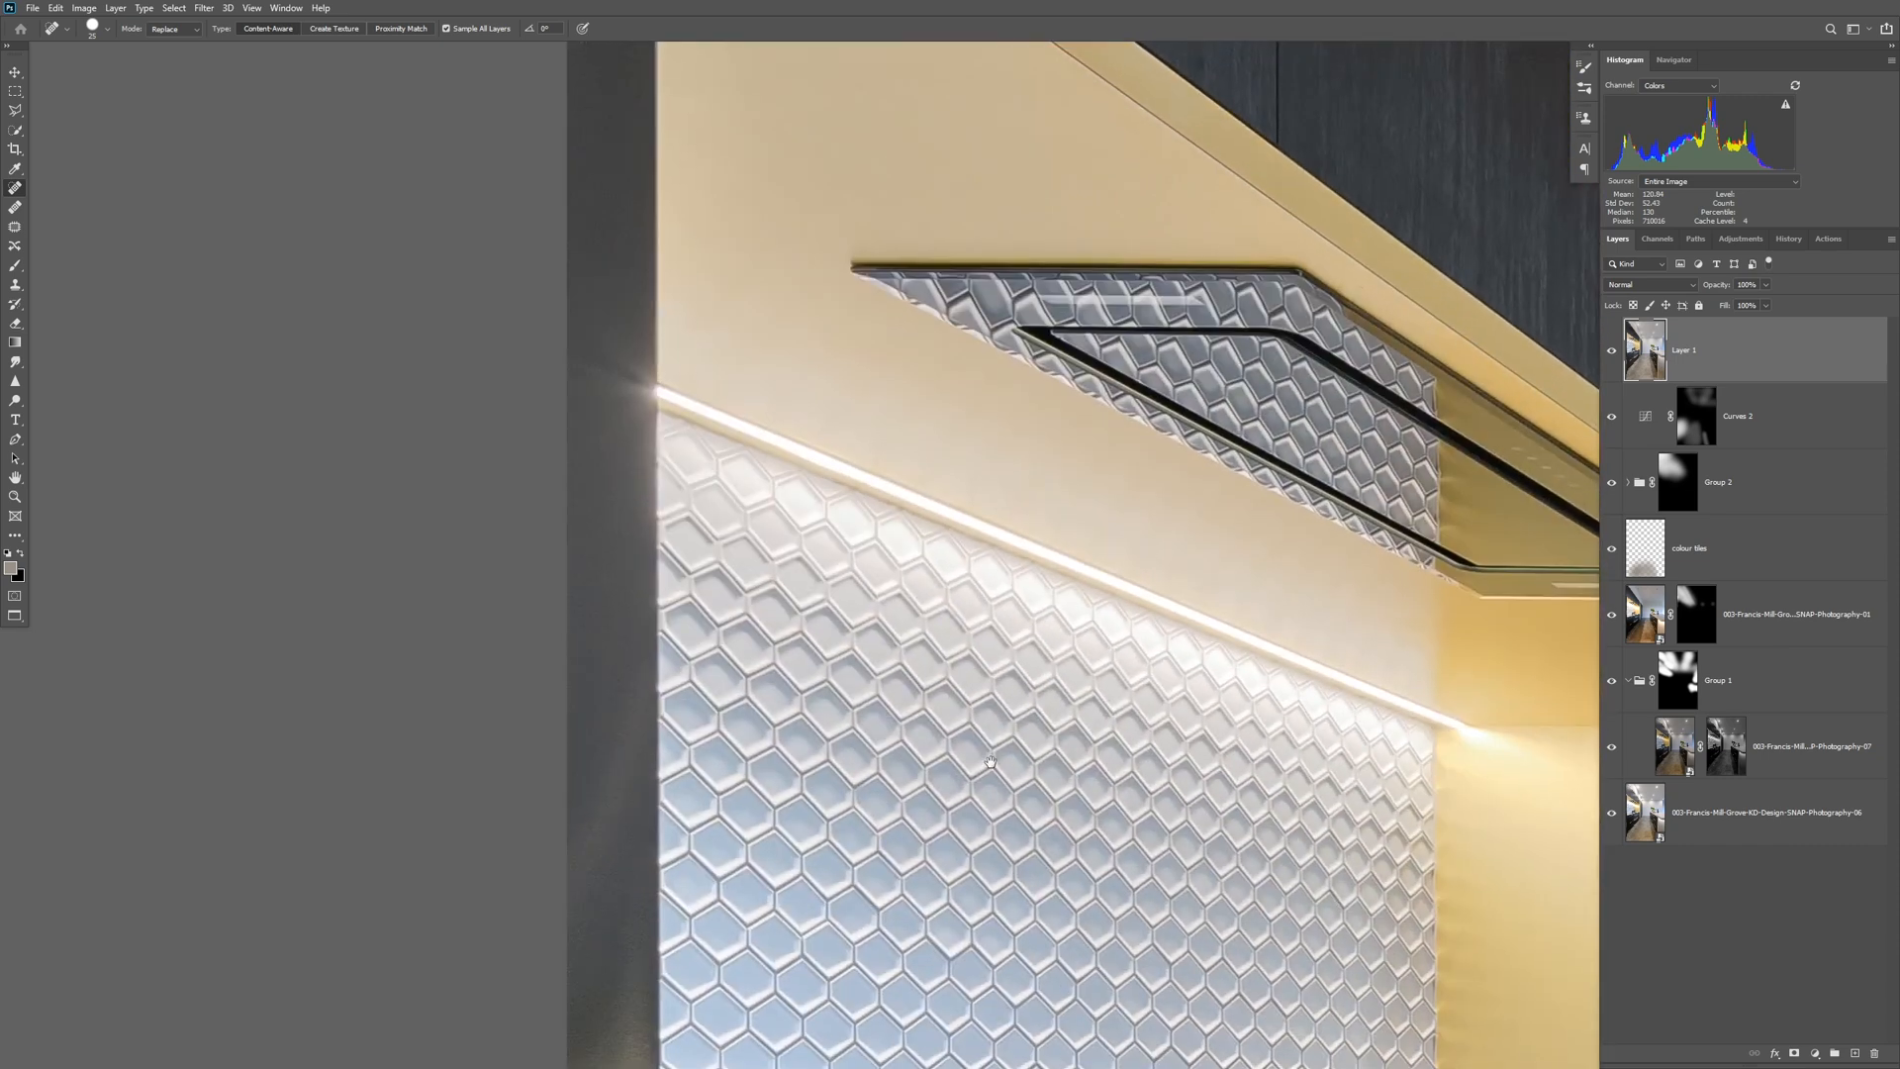
left_click_drag(972, 703, 929, 483)
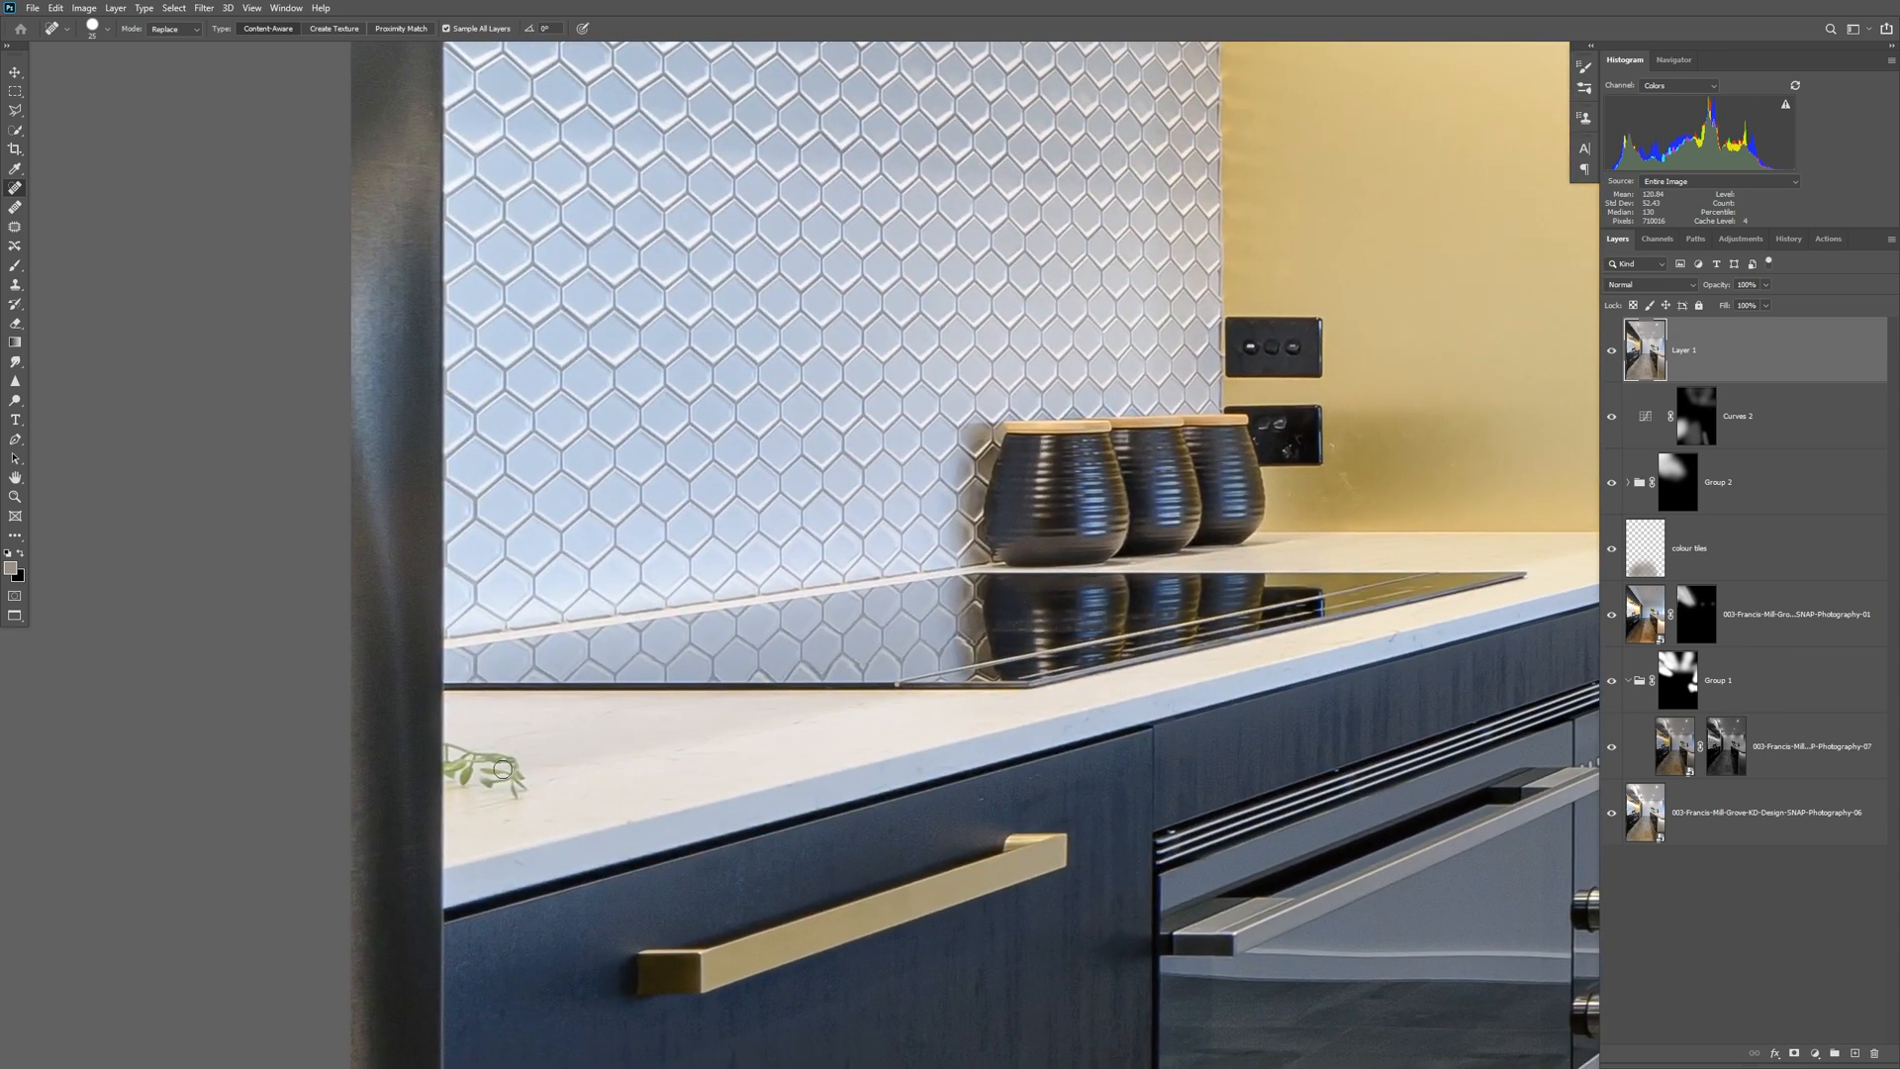
mouse_move(502, 763)
left_mouse_down()
mouse_move(447, 742)
mouse_move(523, 782)
mouse_move(446, 768)
left_mouse_up()
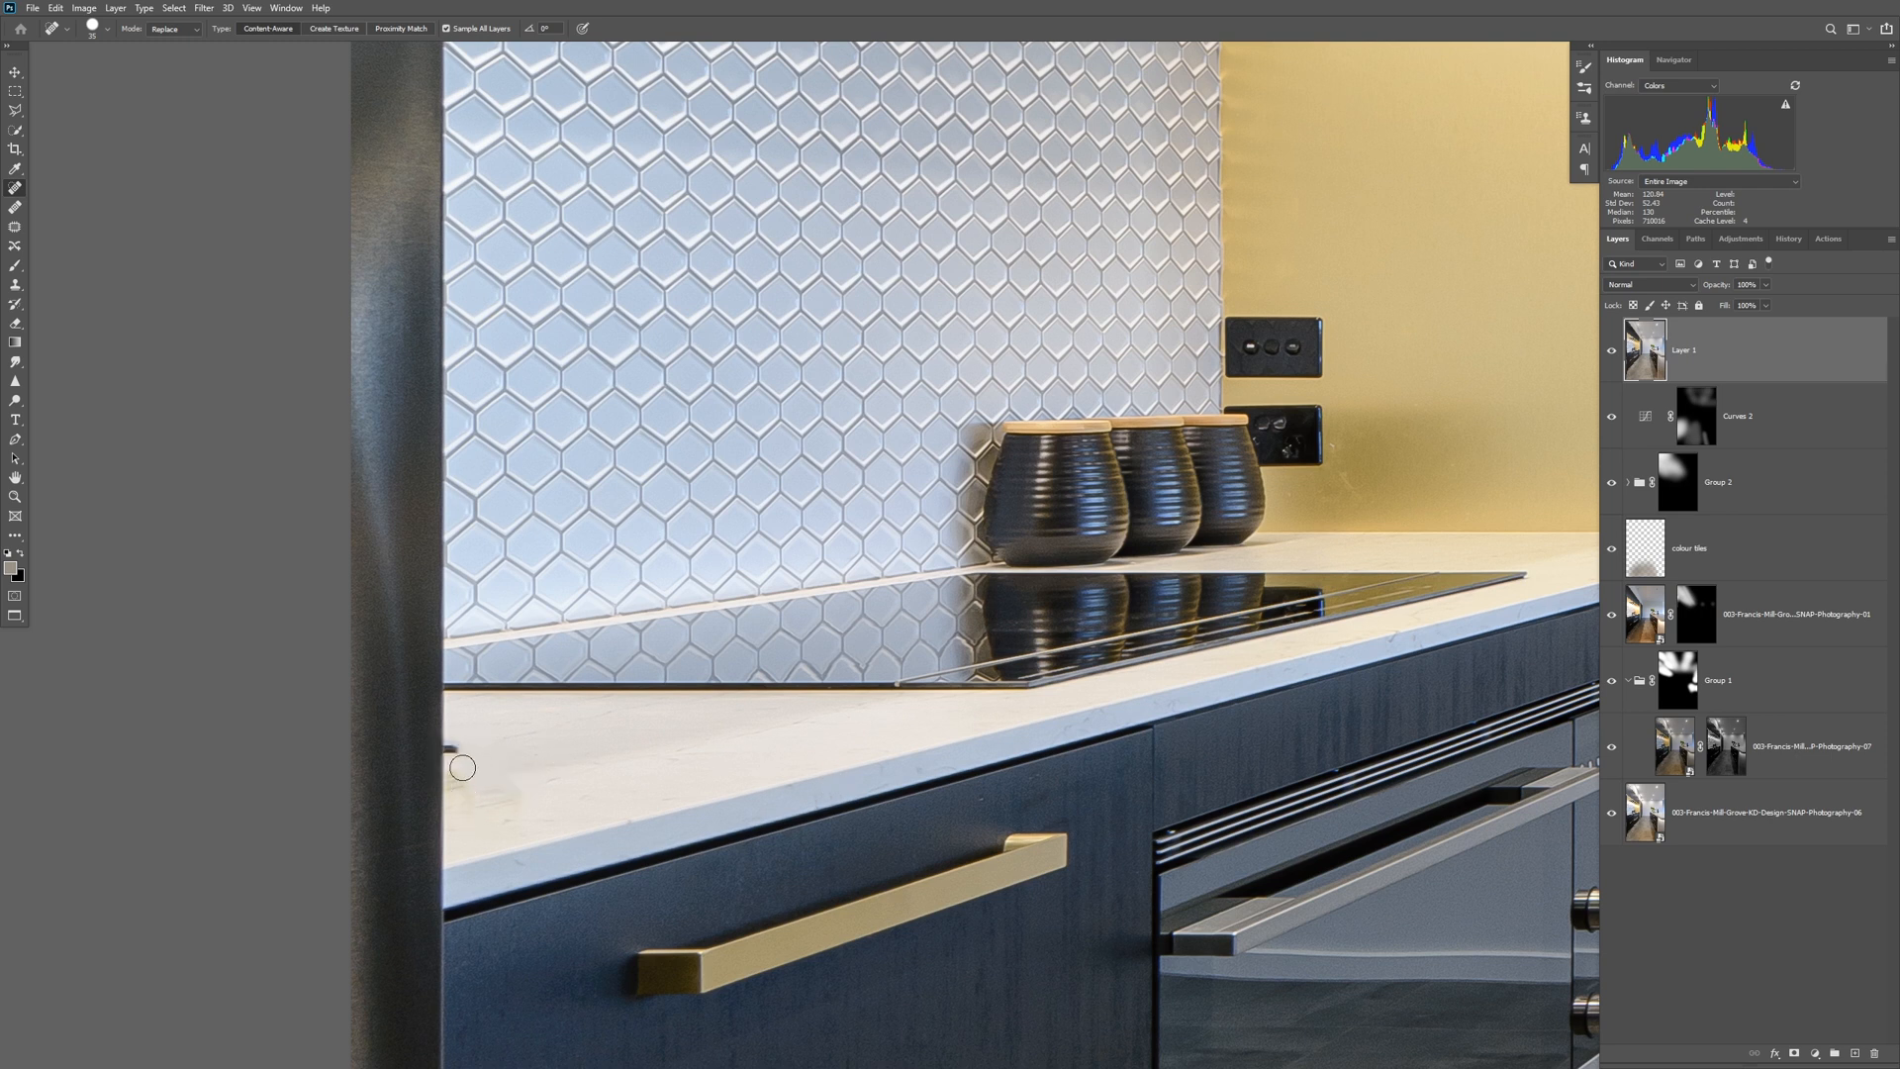
left_click_drag(454, 753, 450, 751)
left_click_drag(479, 793, 494, 797)
left_click(1611, 353)
left_click(1611, 353)
Adjust the healing brush size and heal small marks around the lower cupboard and the floor tiles beside it.
mouse_move(1171, 776)
left_mouse_down()
mouse_move(1180, 449)
mouse_move(1151, 93)
left_mouse_up()
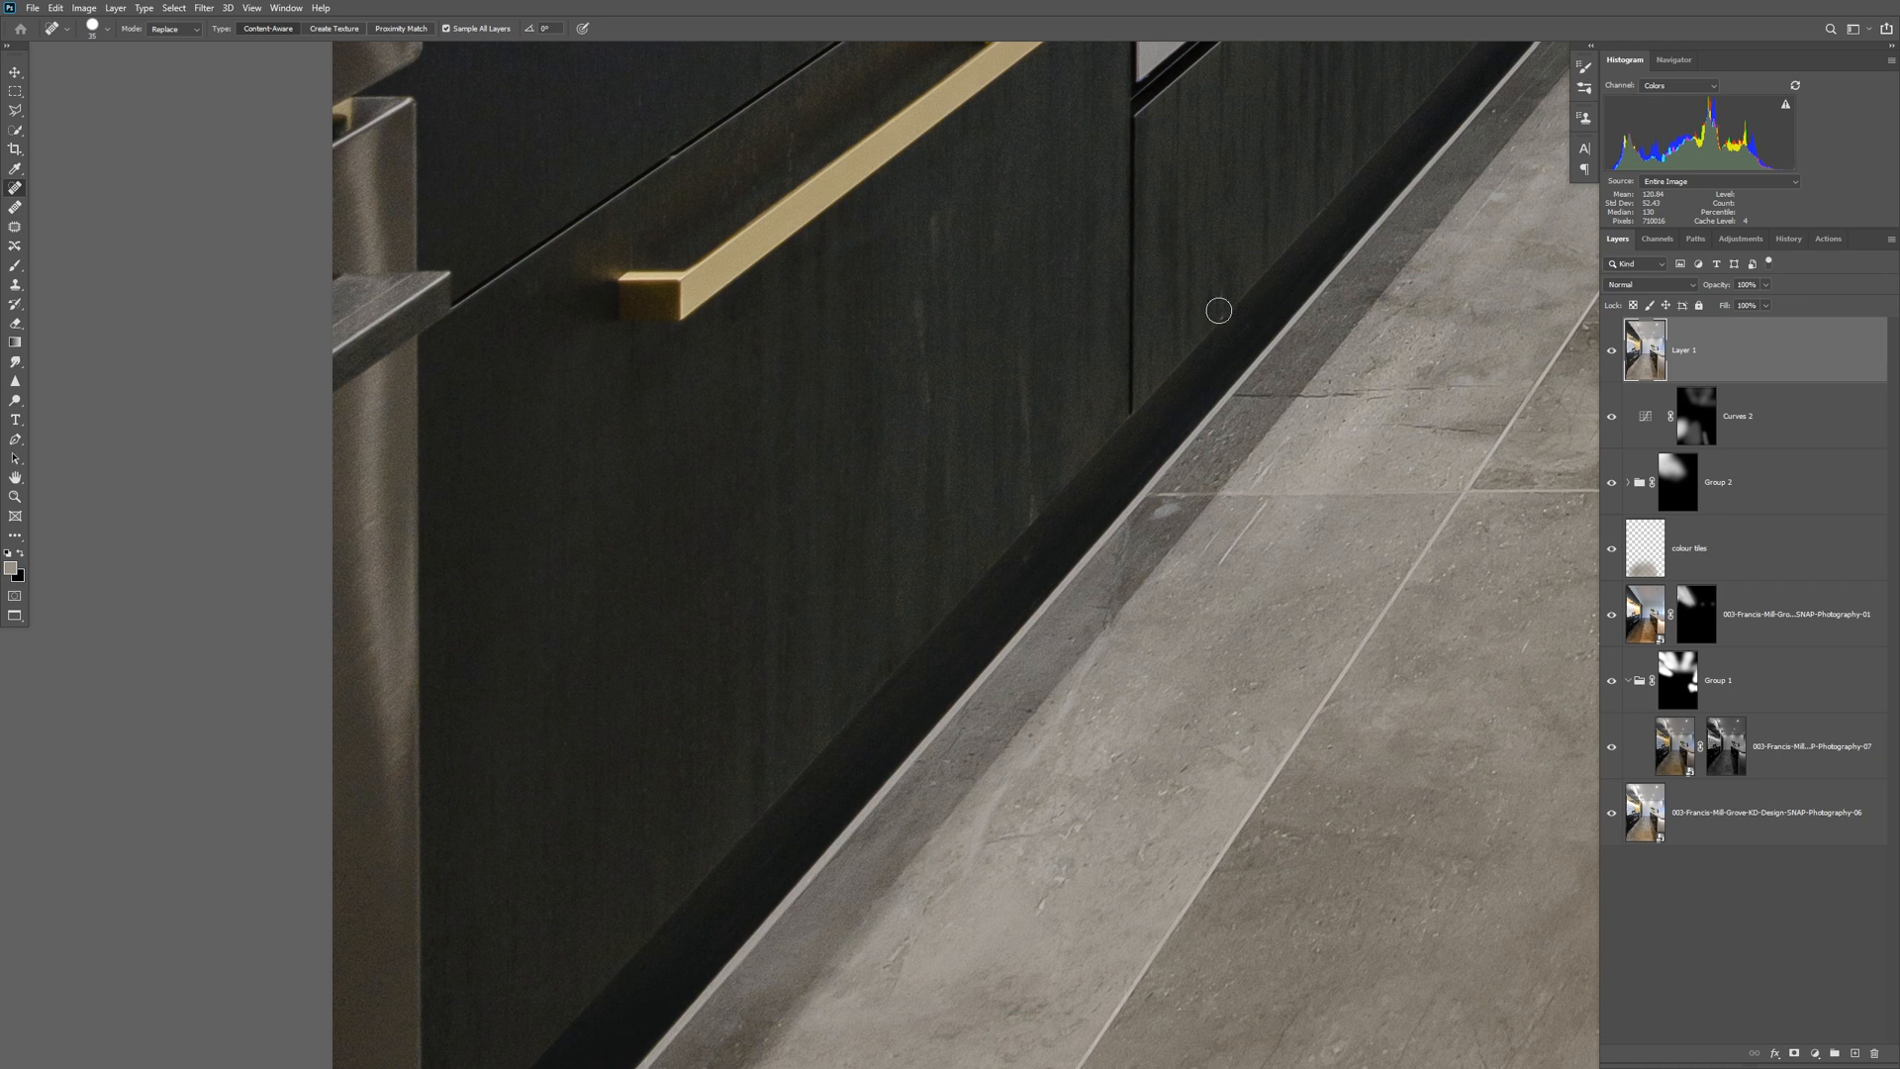
key("bracketleft")
key("bracketleft")
key("bracketright")
key("bracketright")
left_click_drag(934, 214, 926, 408)
key("bracketleft")
left_click_drag(1155, 514, 1166, 512)
left_click_drag(1029, 548, 1023, 567)
Inspect the floor tiles, island drawers and island benchtop up close for remaining blemishes.
left_click_drag(1399, 470, 620, 960)
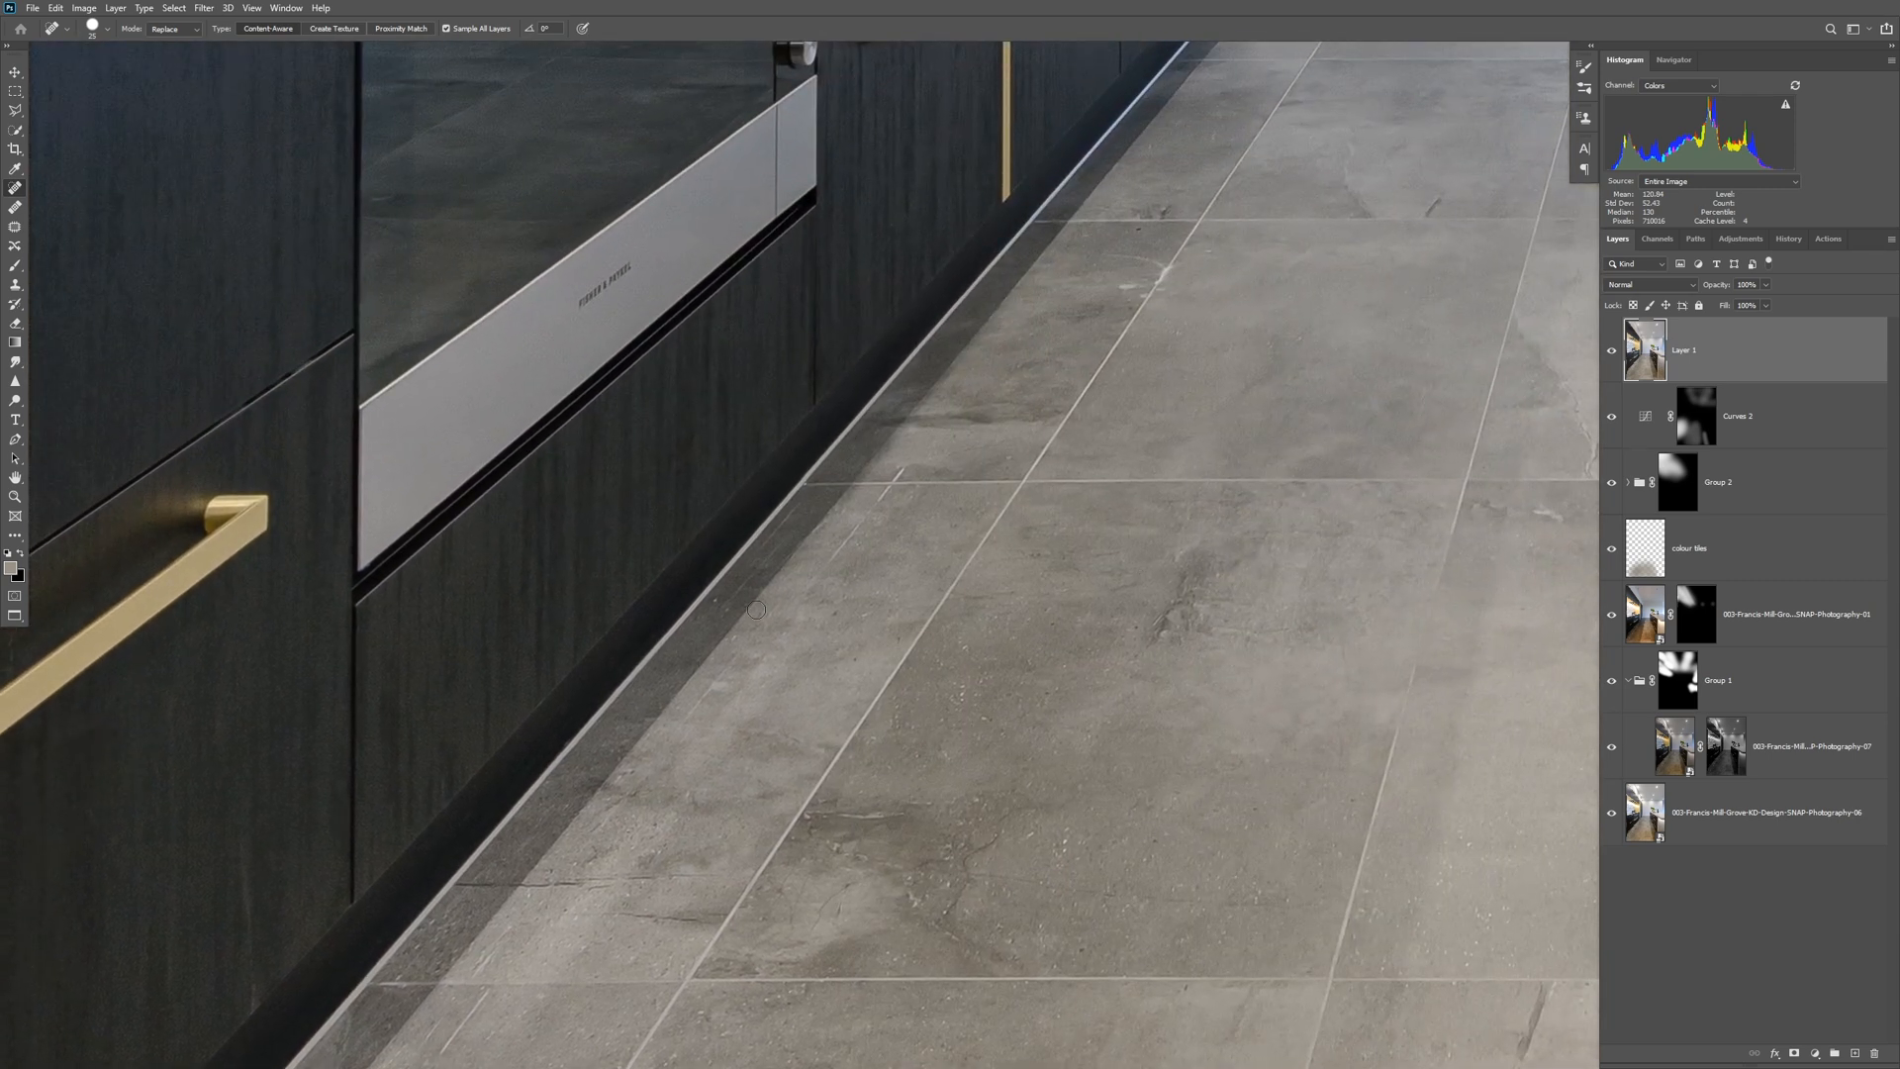
left_click_drag(896, 755, 1133, 203)
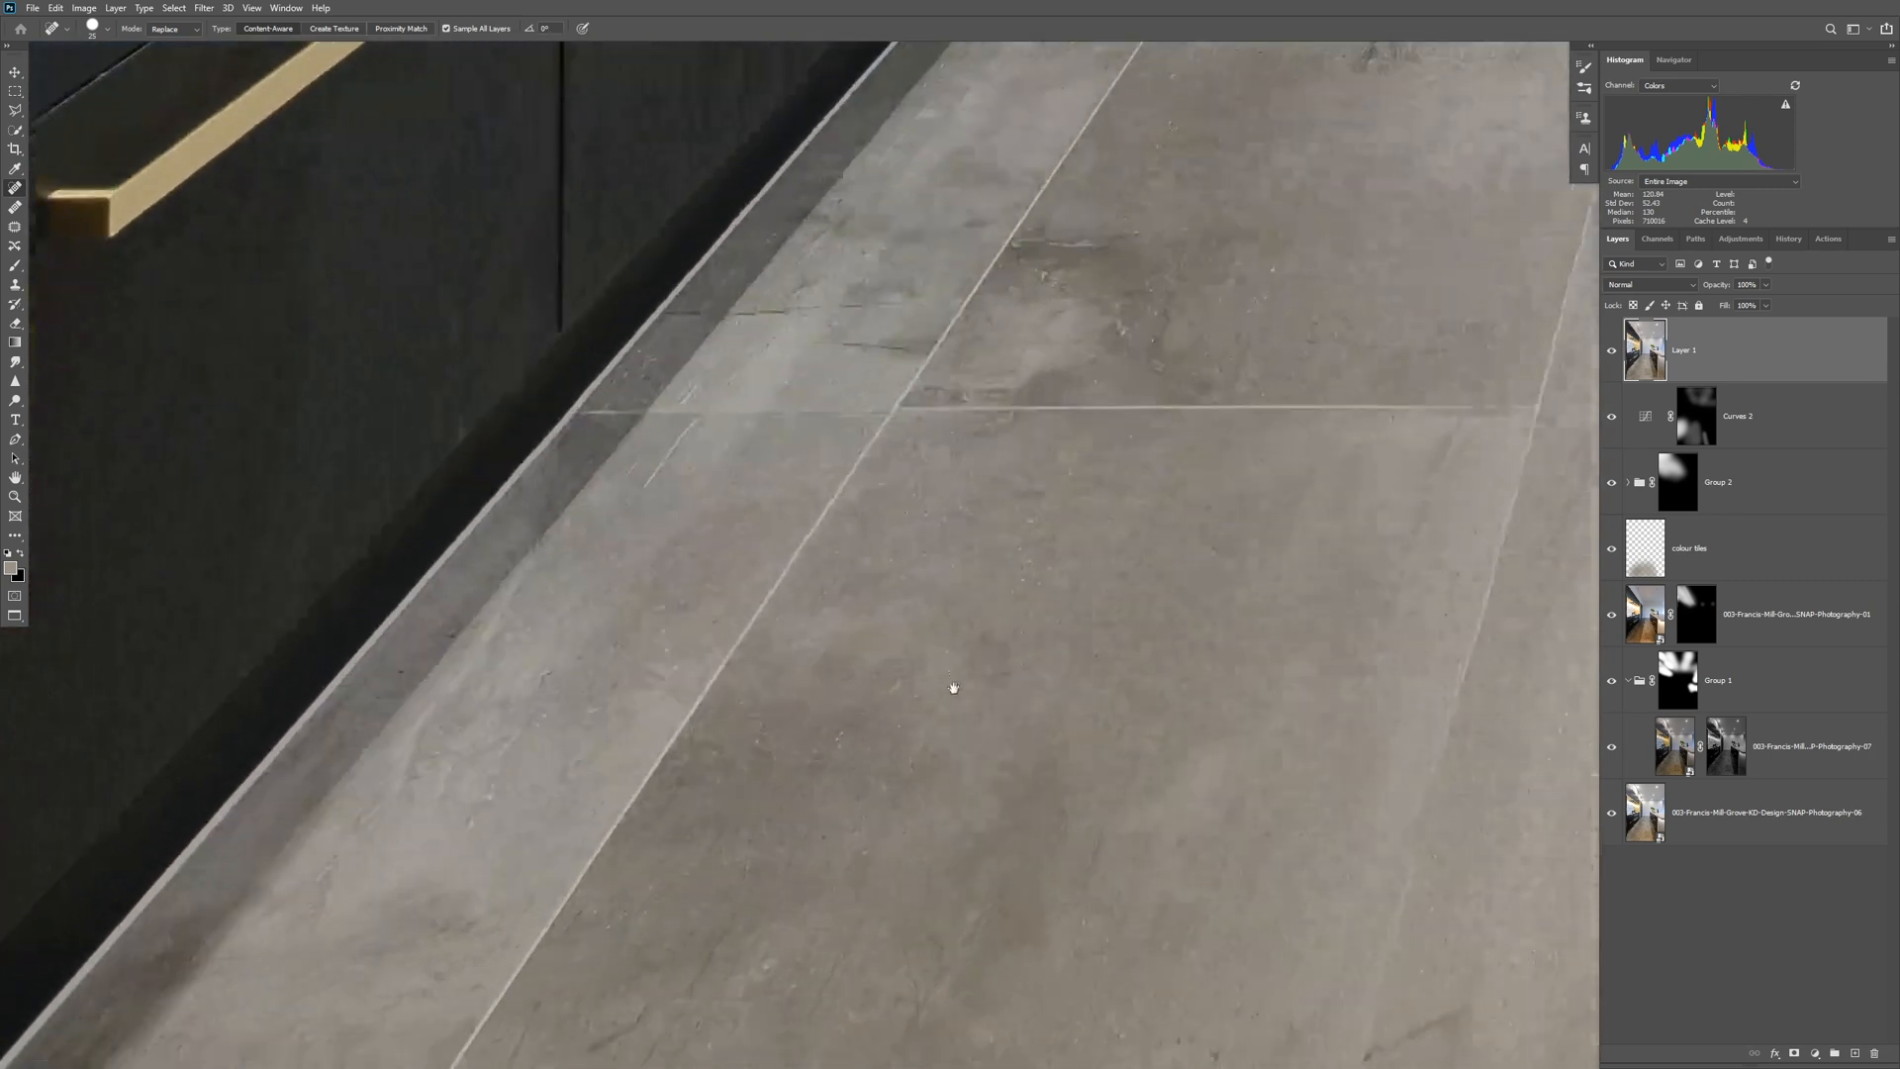
left_click_drag(954, 683, 1429, 348)
left_click_drag(1218, 737, 1391, 267)
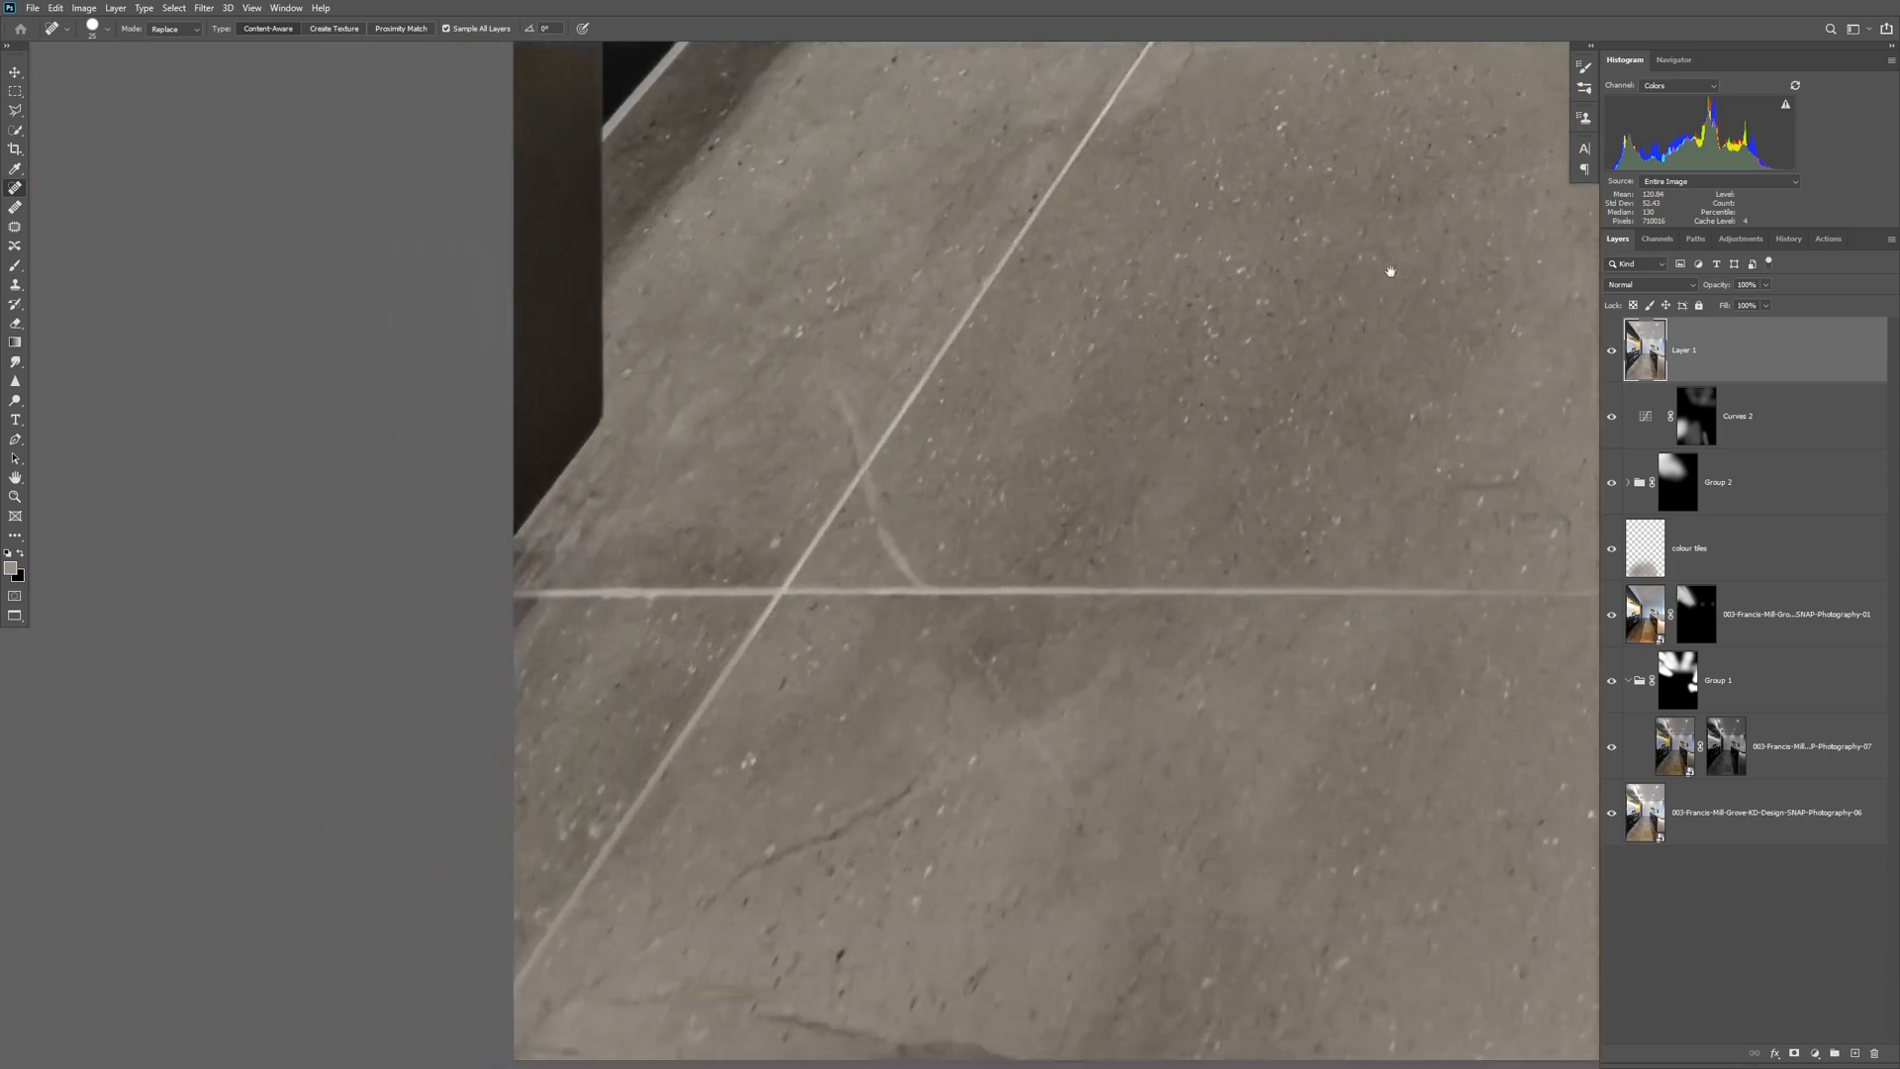
left_click_drag(1549, 208, 1005, 649)
left_click_drag(1494, 252, 1177, 711)
left_click_drag(1362, 454, 1132, 878)
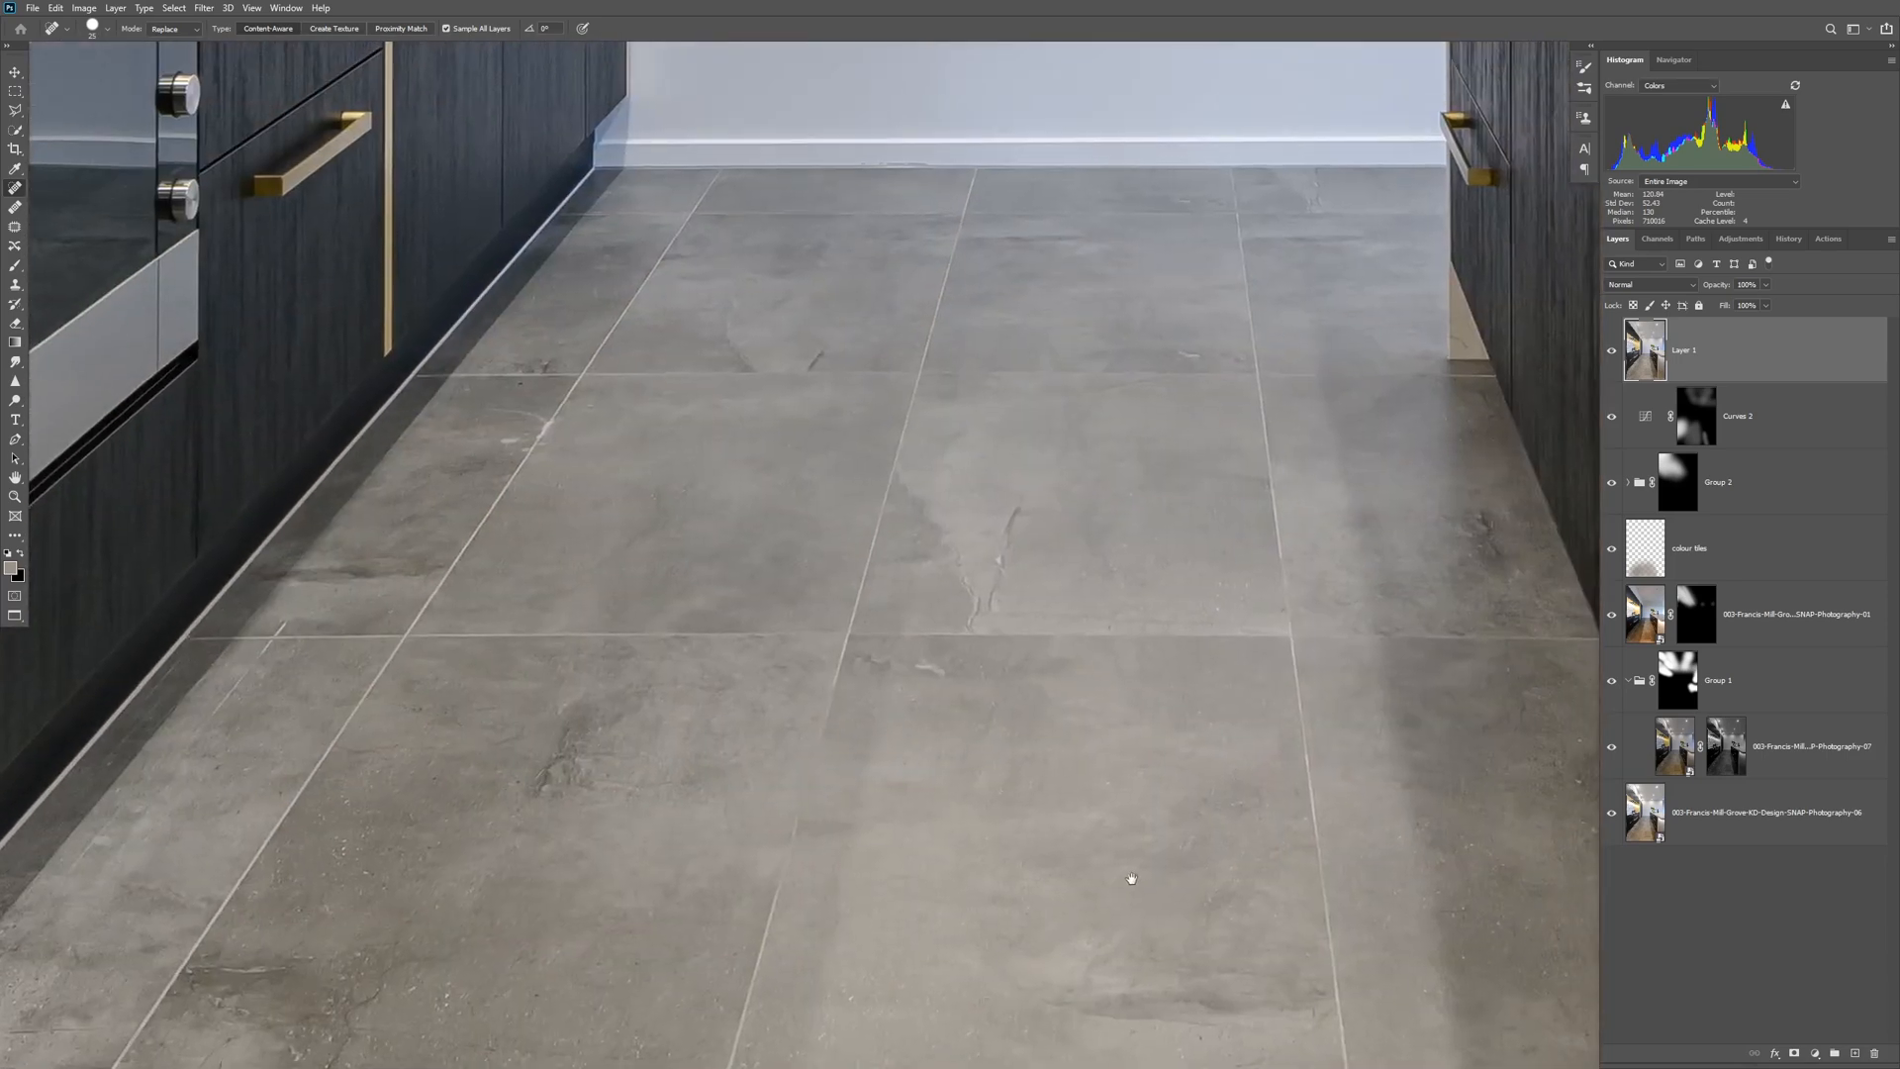
left_click_drag(1357, 513, 730, 855)
left_click_drag(1315, 552, 1120, 683)
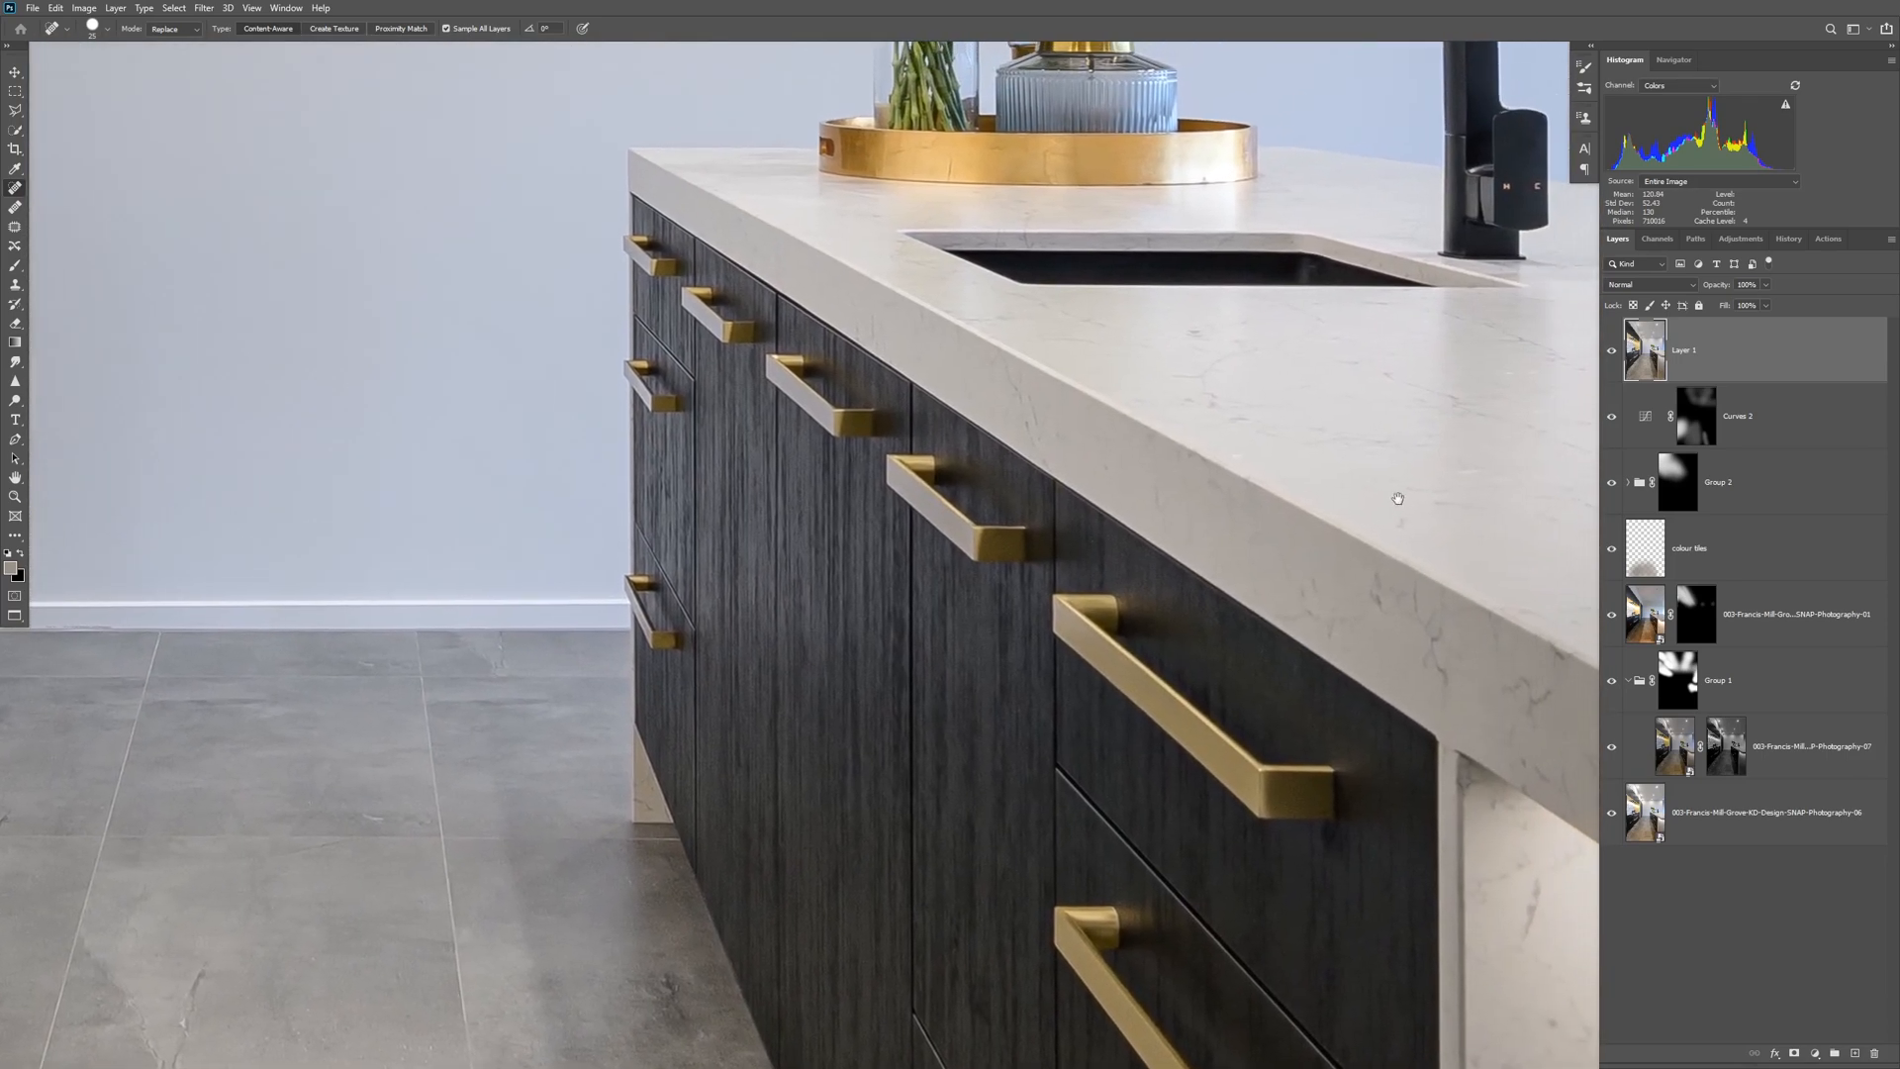
left_click_drag(1410, 490, 1292, 803)
left_click_drag(1476, 544, 1294, 920)
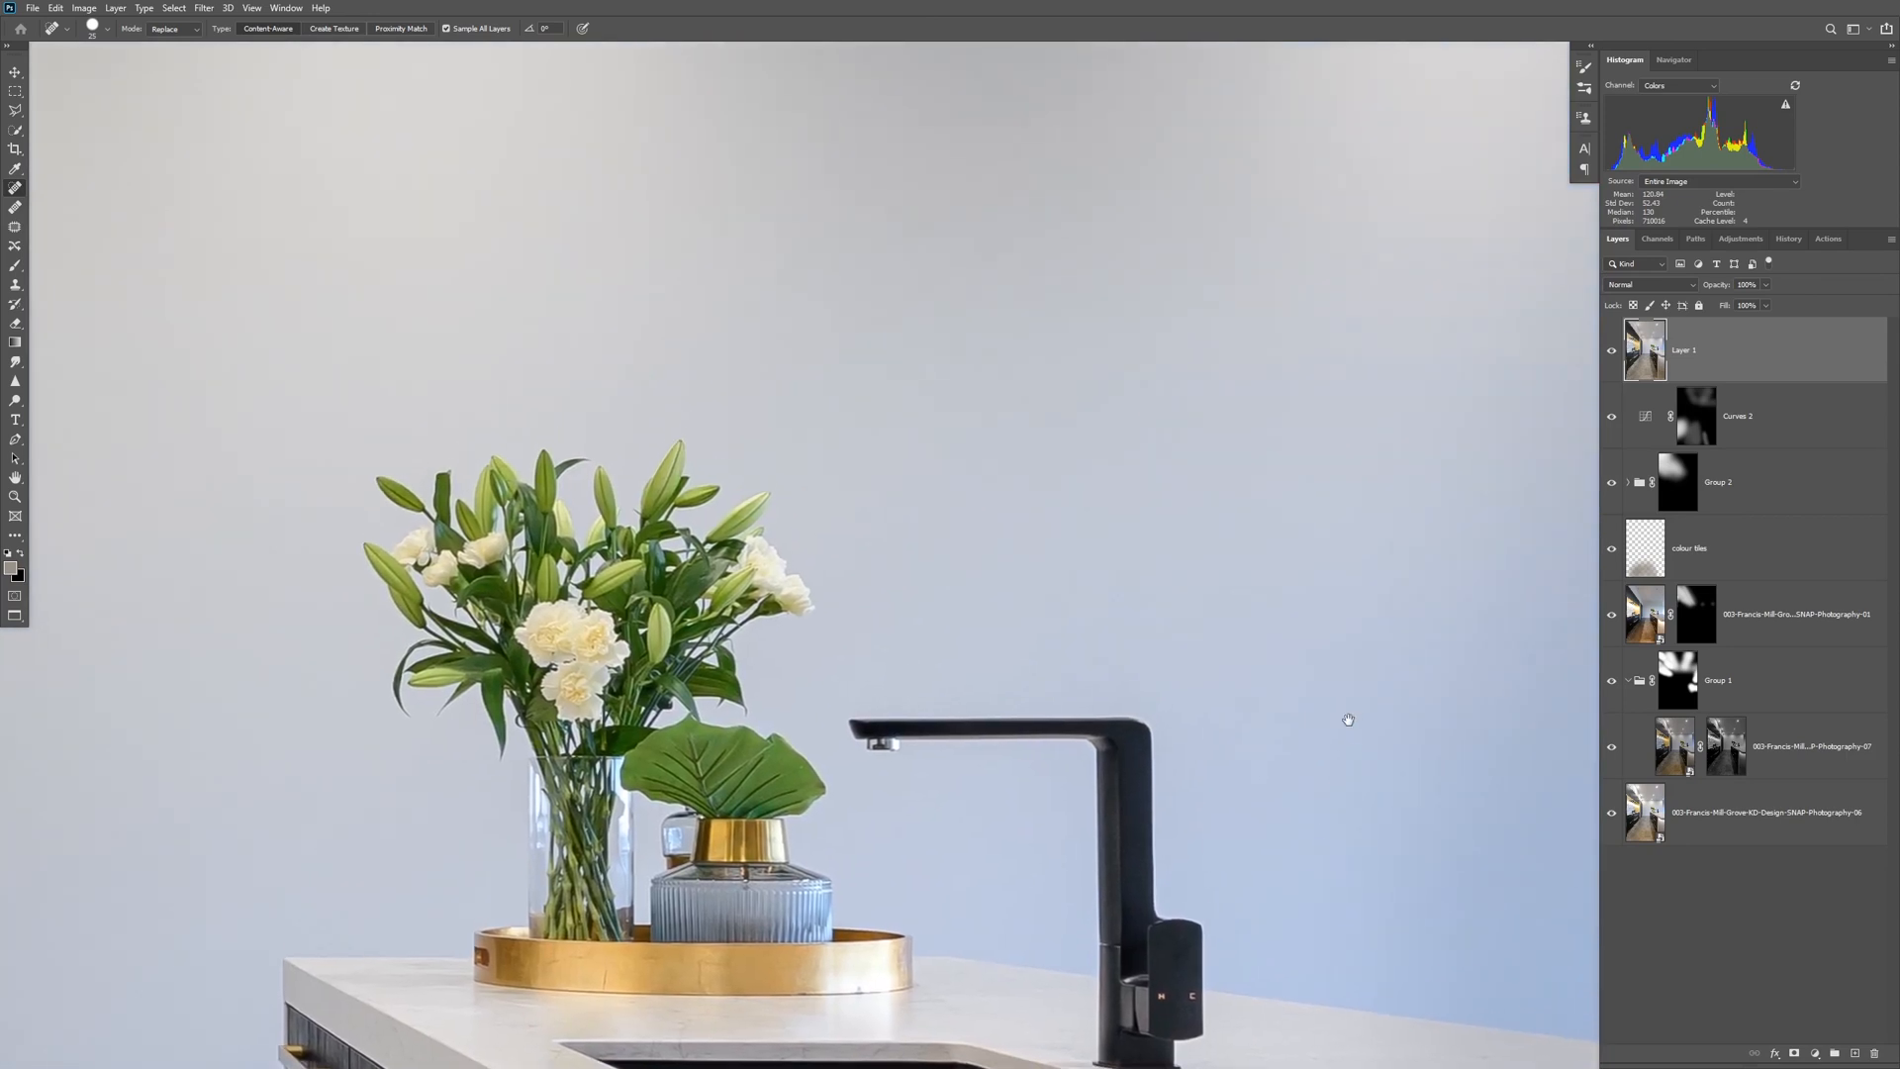
Examine the back wall, its ceiling edge and the ceiling around the downlights for remaining defects.
left_click(1349, 721, "alt")
left_click(1331, 721, "alt")
left_click(1265, 691, "alt")
left_click(1294, 570, "alt")
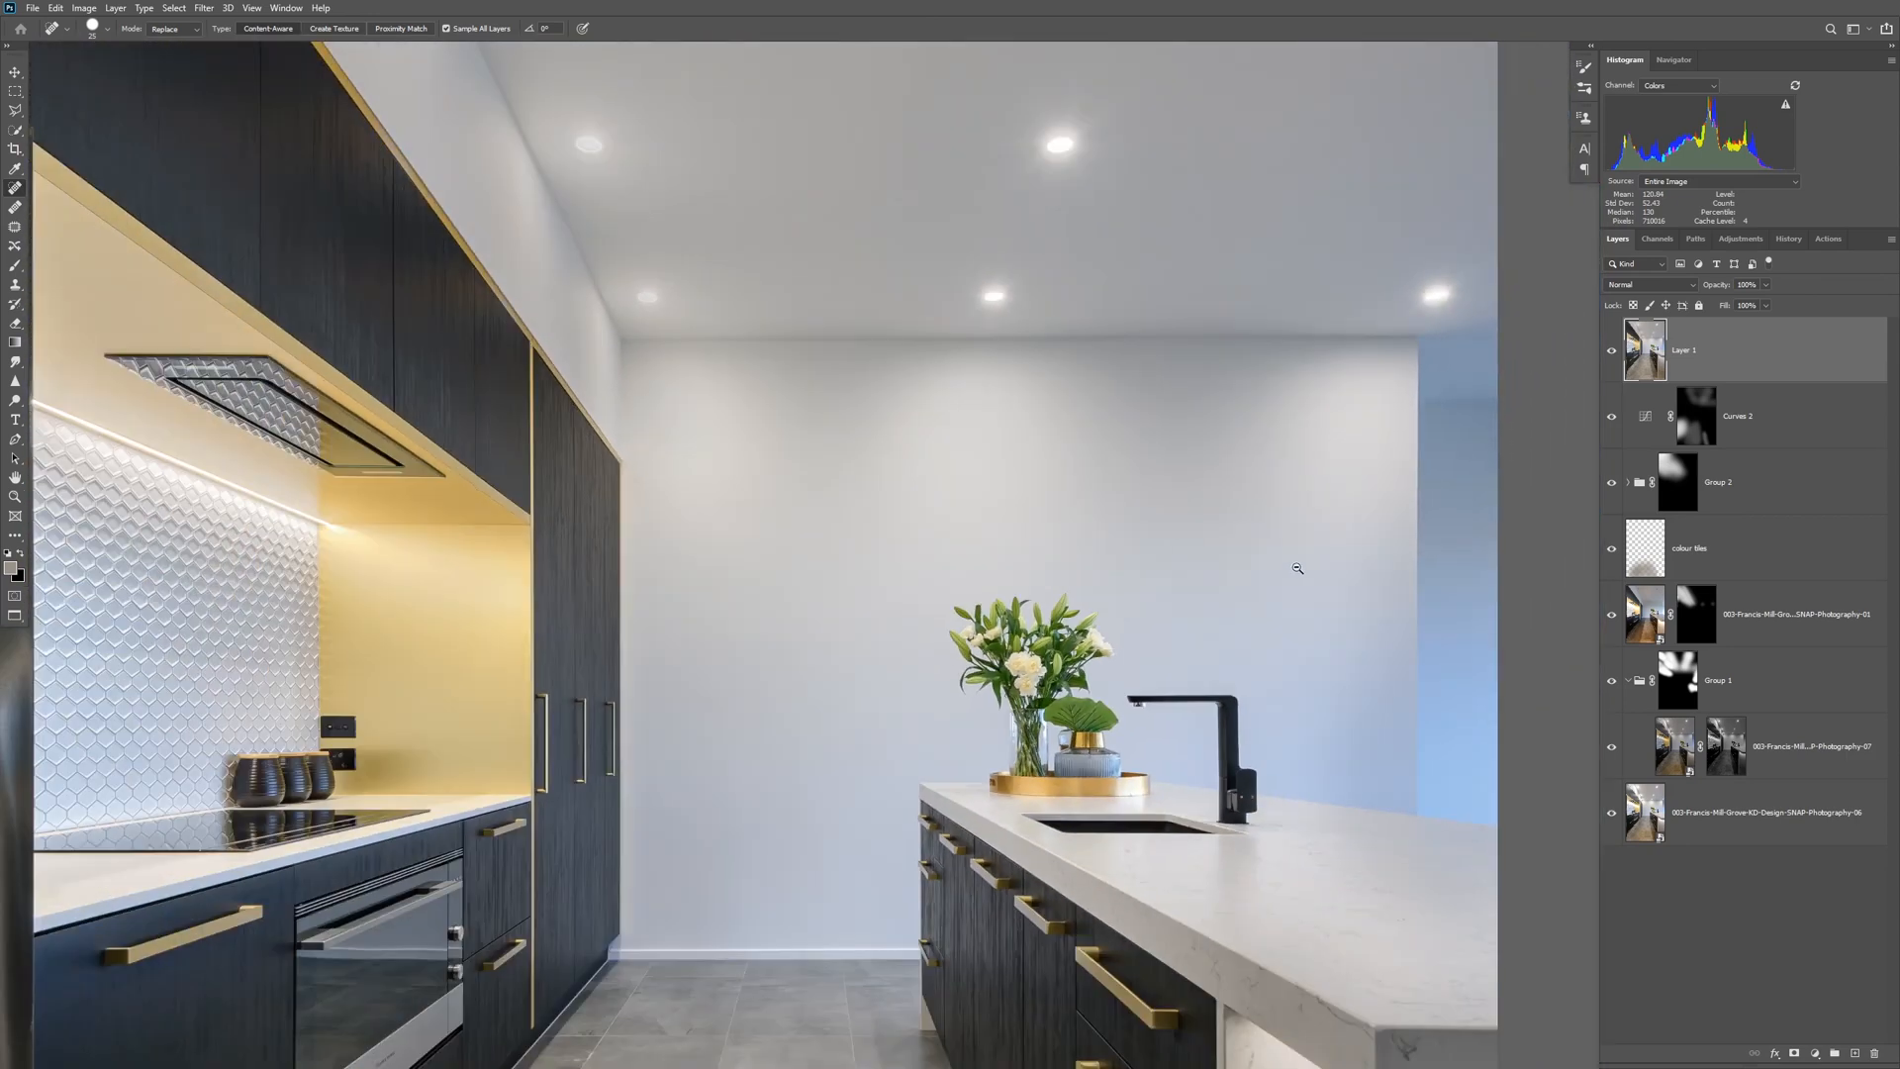
left_click_drag(1392, 174, 1202, 218)
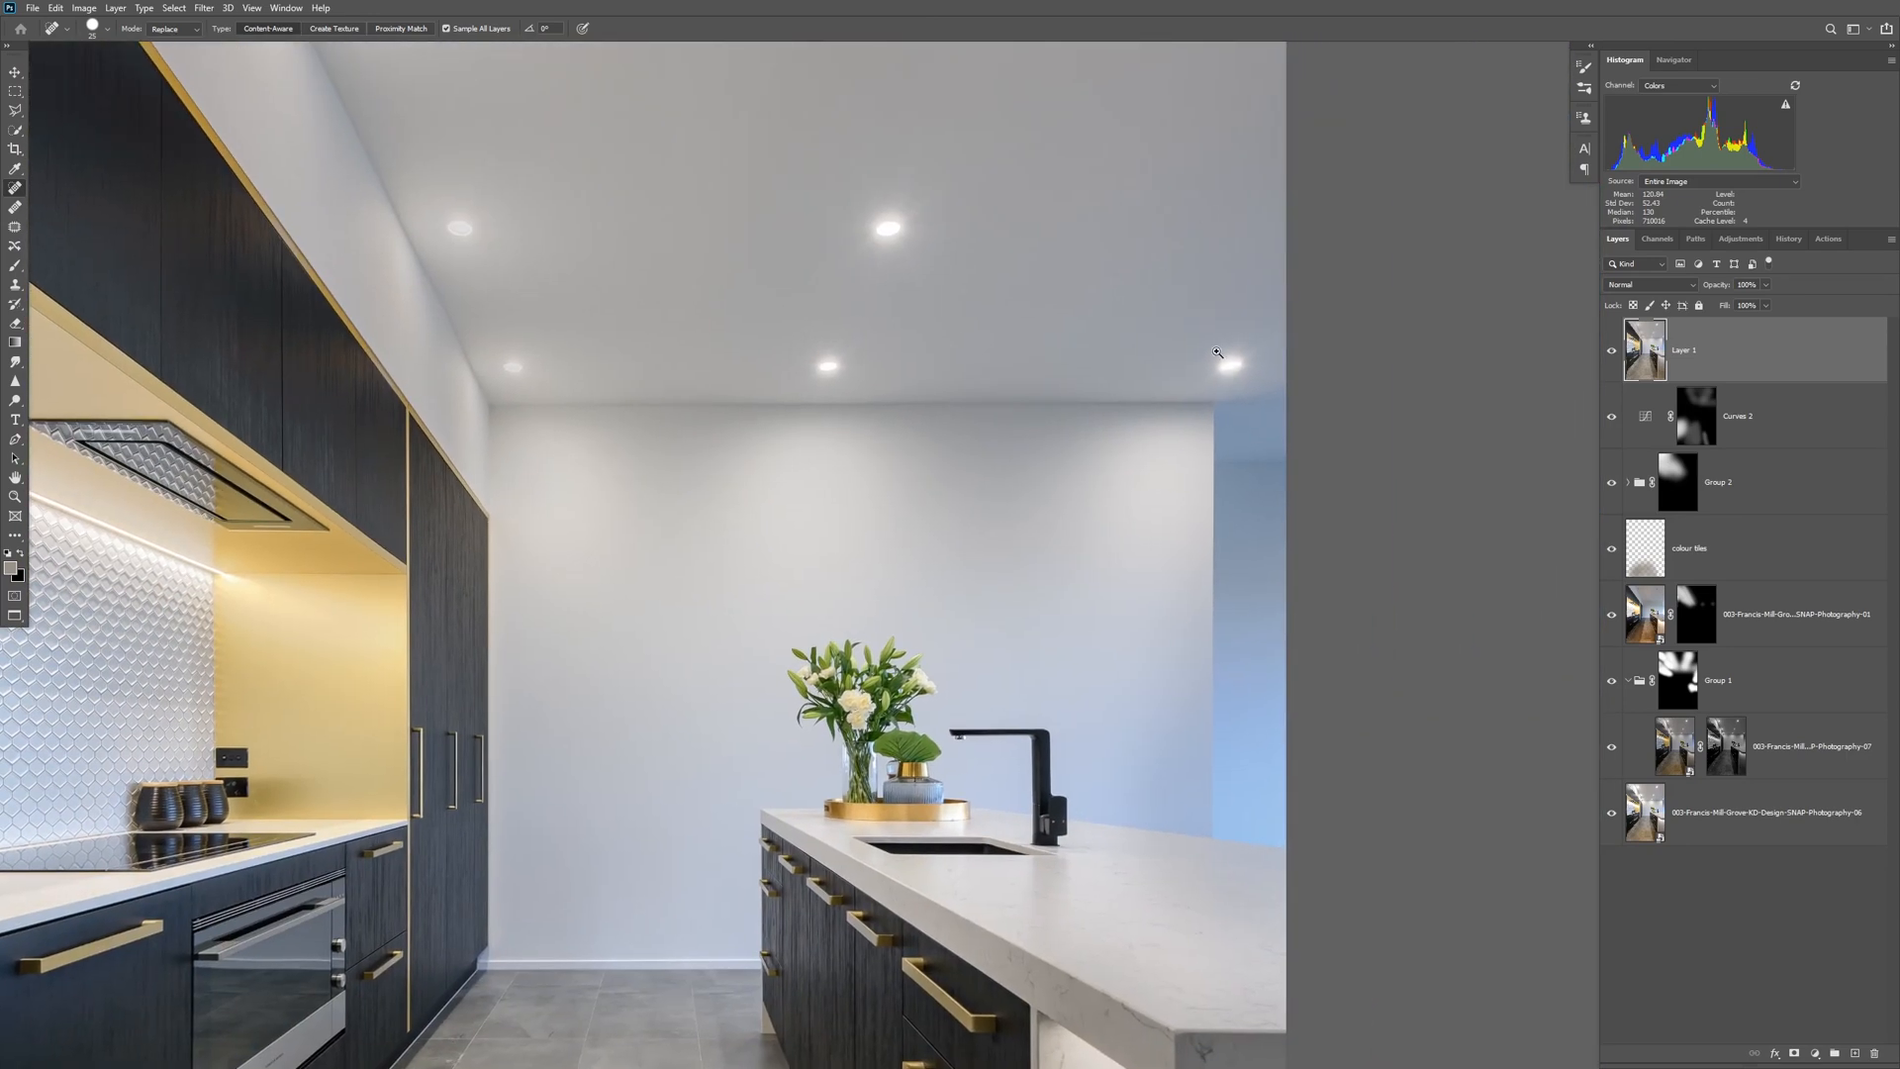
left_click(1214, 384, "ctrl")
left_click(1216, 382, "ctrl")
left_click(1227, 396, "ctrl")
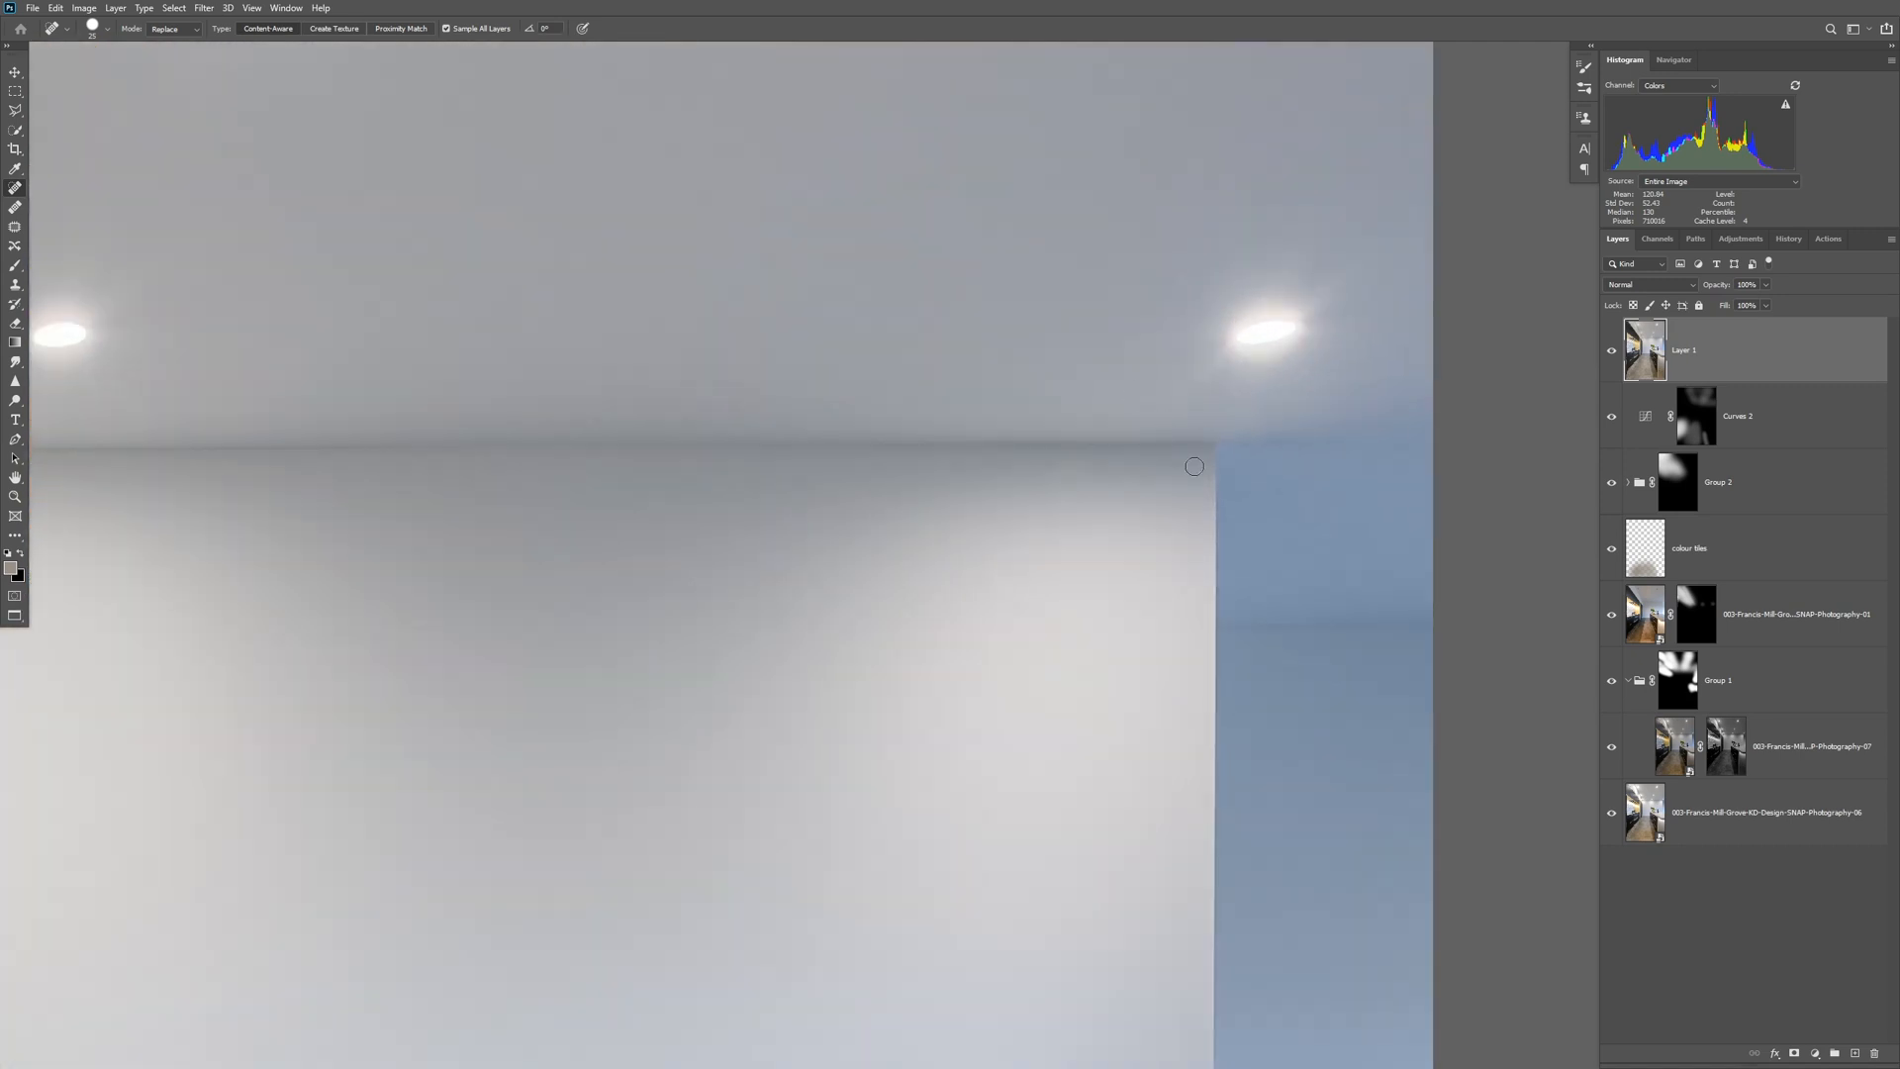
left_click_drag(729, 564, 1251, 592)
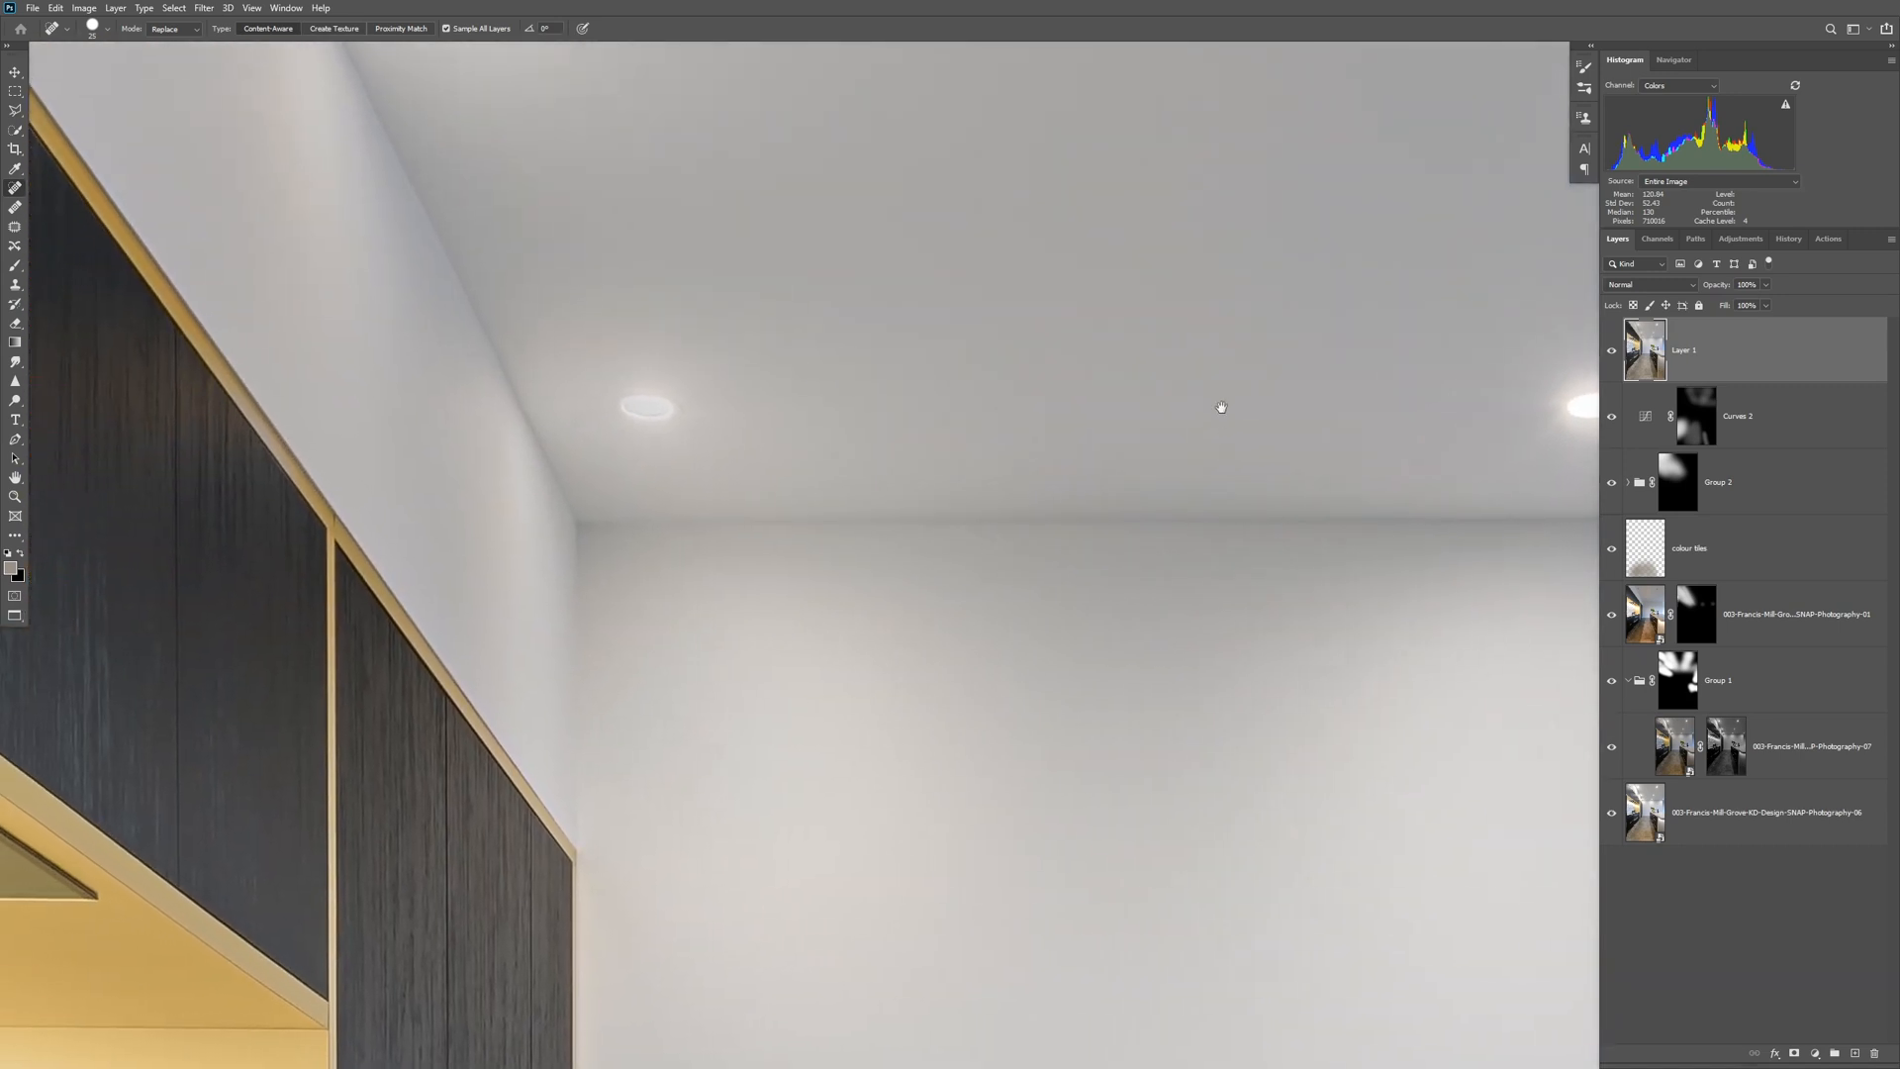
left_click(1054, 547, "alt")
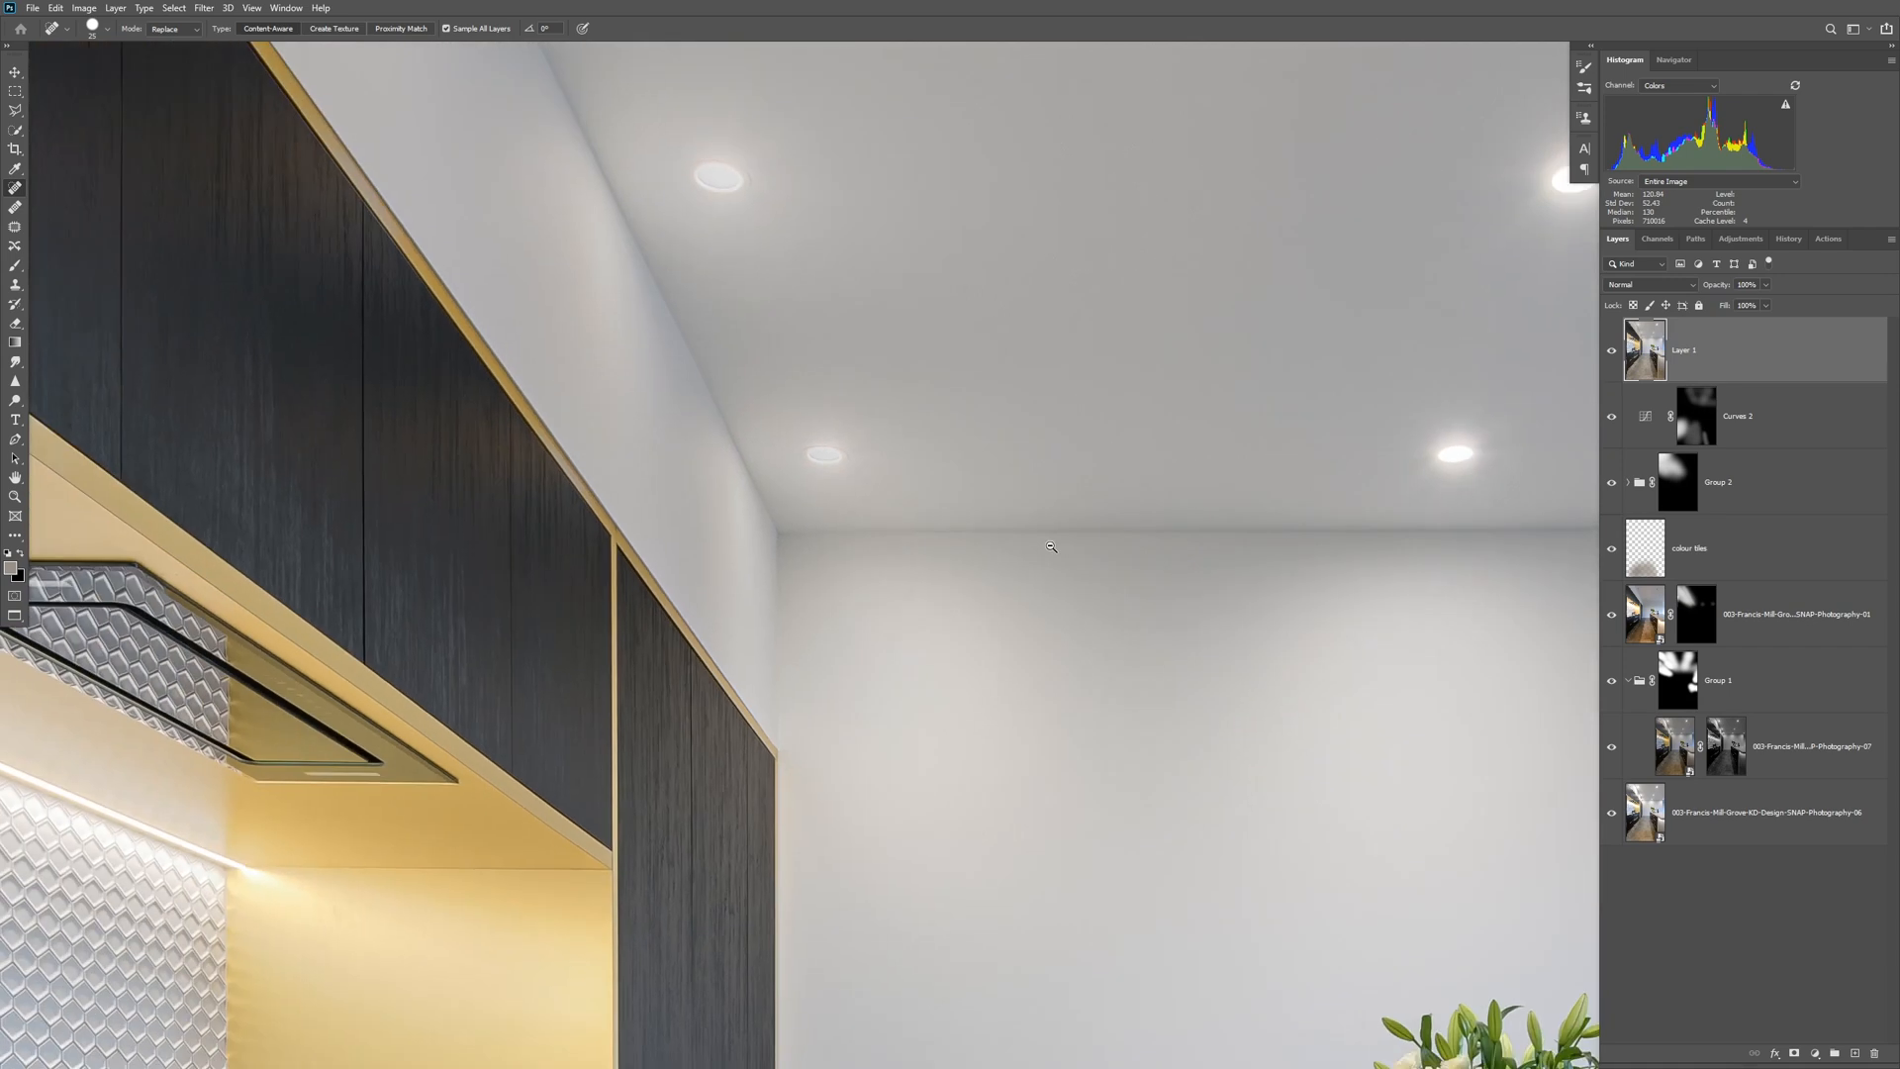
left_click(1054, 546, "alt")
left_click(1054, 546, "alt")
left_click(1054, 546, "alt")
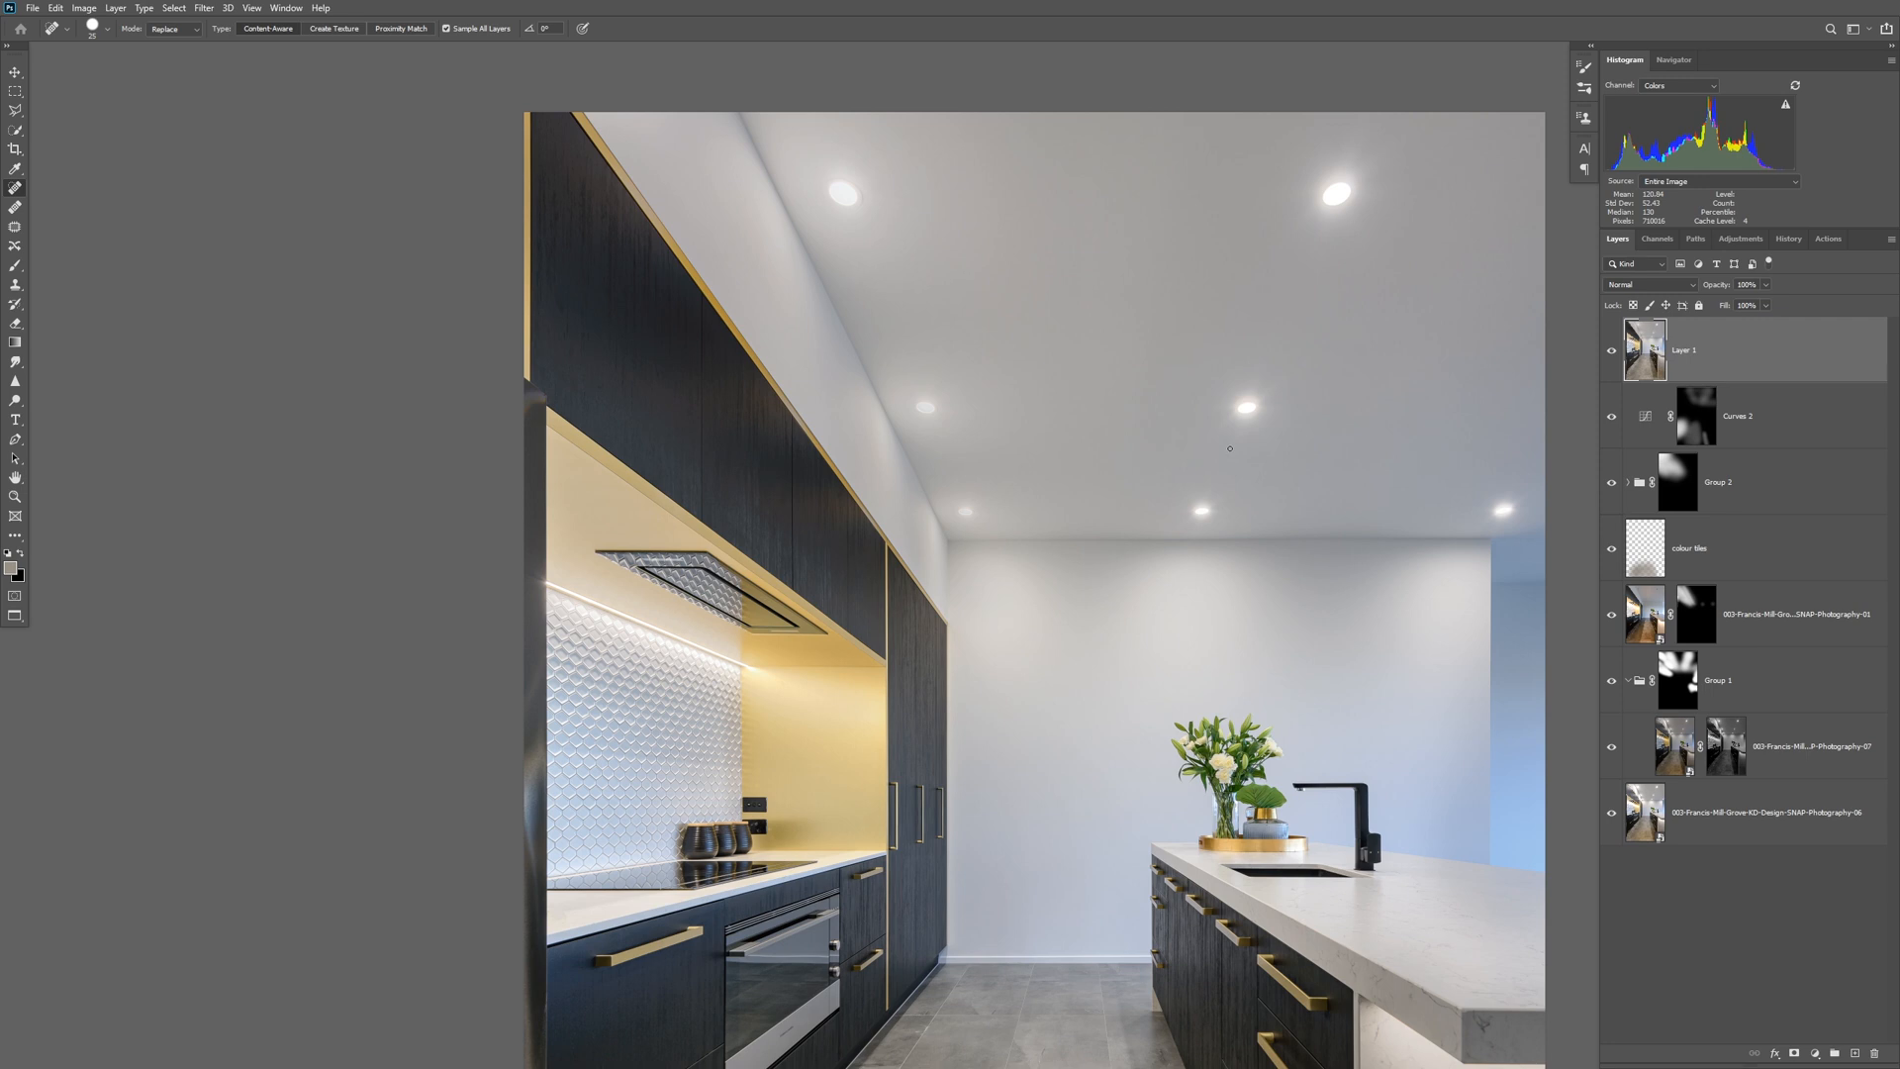
Rename the stamped top layer as retouch.
left_click_drag(1209, 497, 982, 493)
double_click(1685, 351)
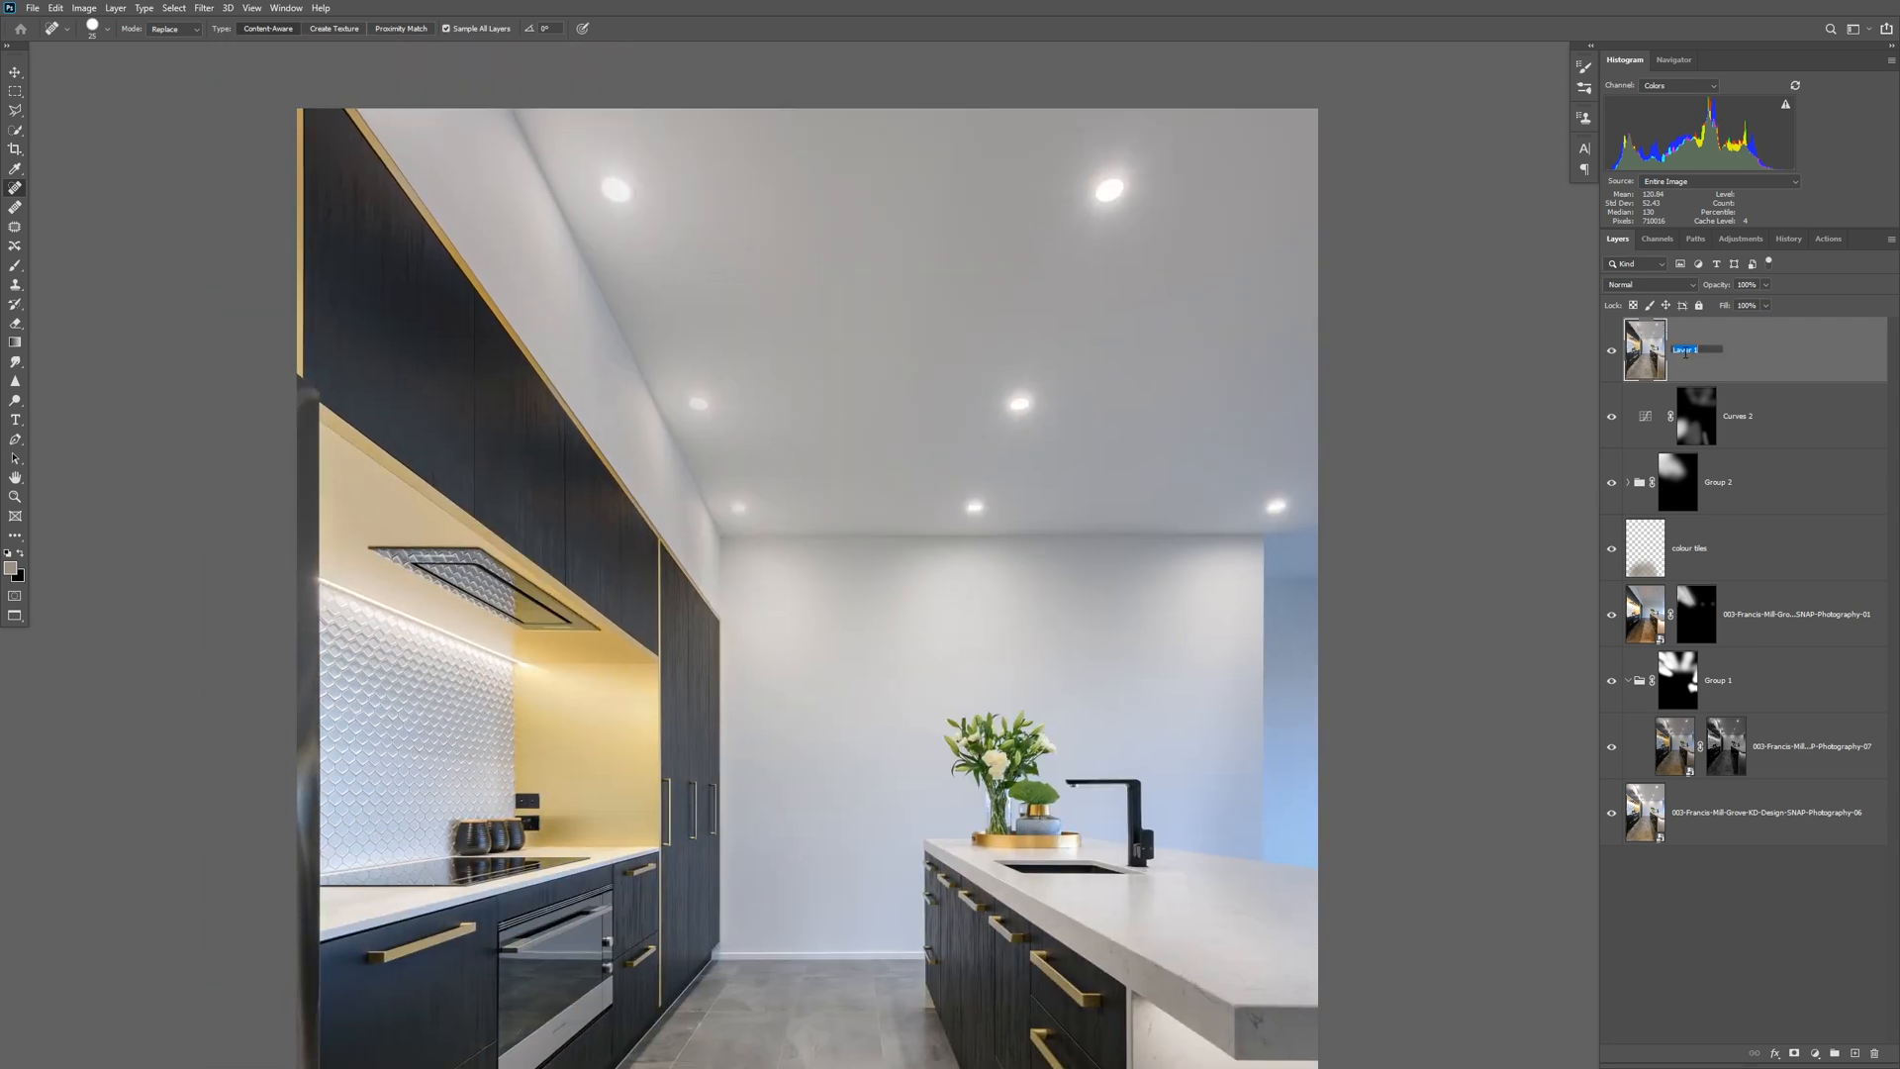
type("retou")
key("Return")
key("bracketright")
key("bracketright")
key("bracketright")
key("bracketright")
key("bracketright")
key("bracketright")
key("bracketright")
key("bracketright")
key("bracketright")
key("bracketright")
scroll(904, 298, "down", 3)
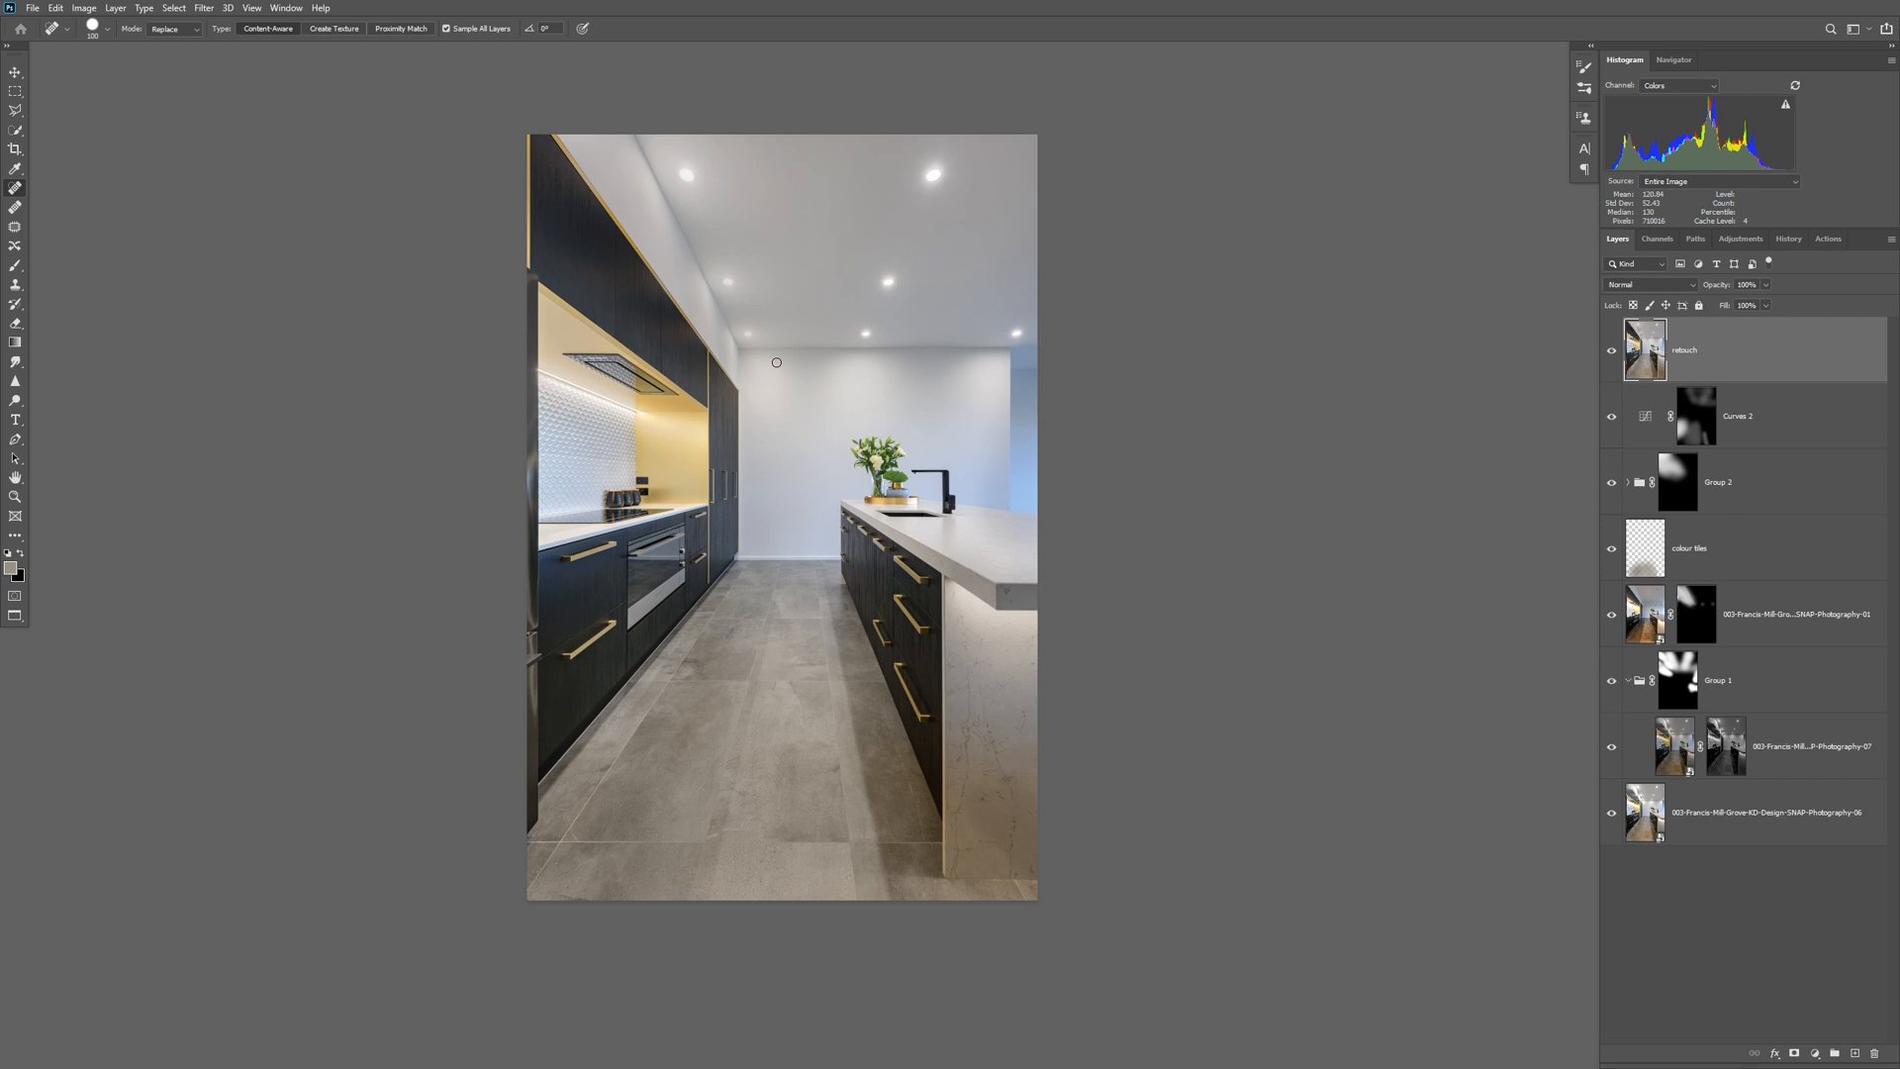
Open the retouch layer in the Luminar 4 plug-in, view the user Luminar Looks, and hide them again.
left_click(204, 8)
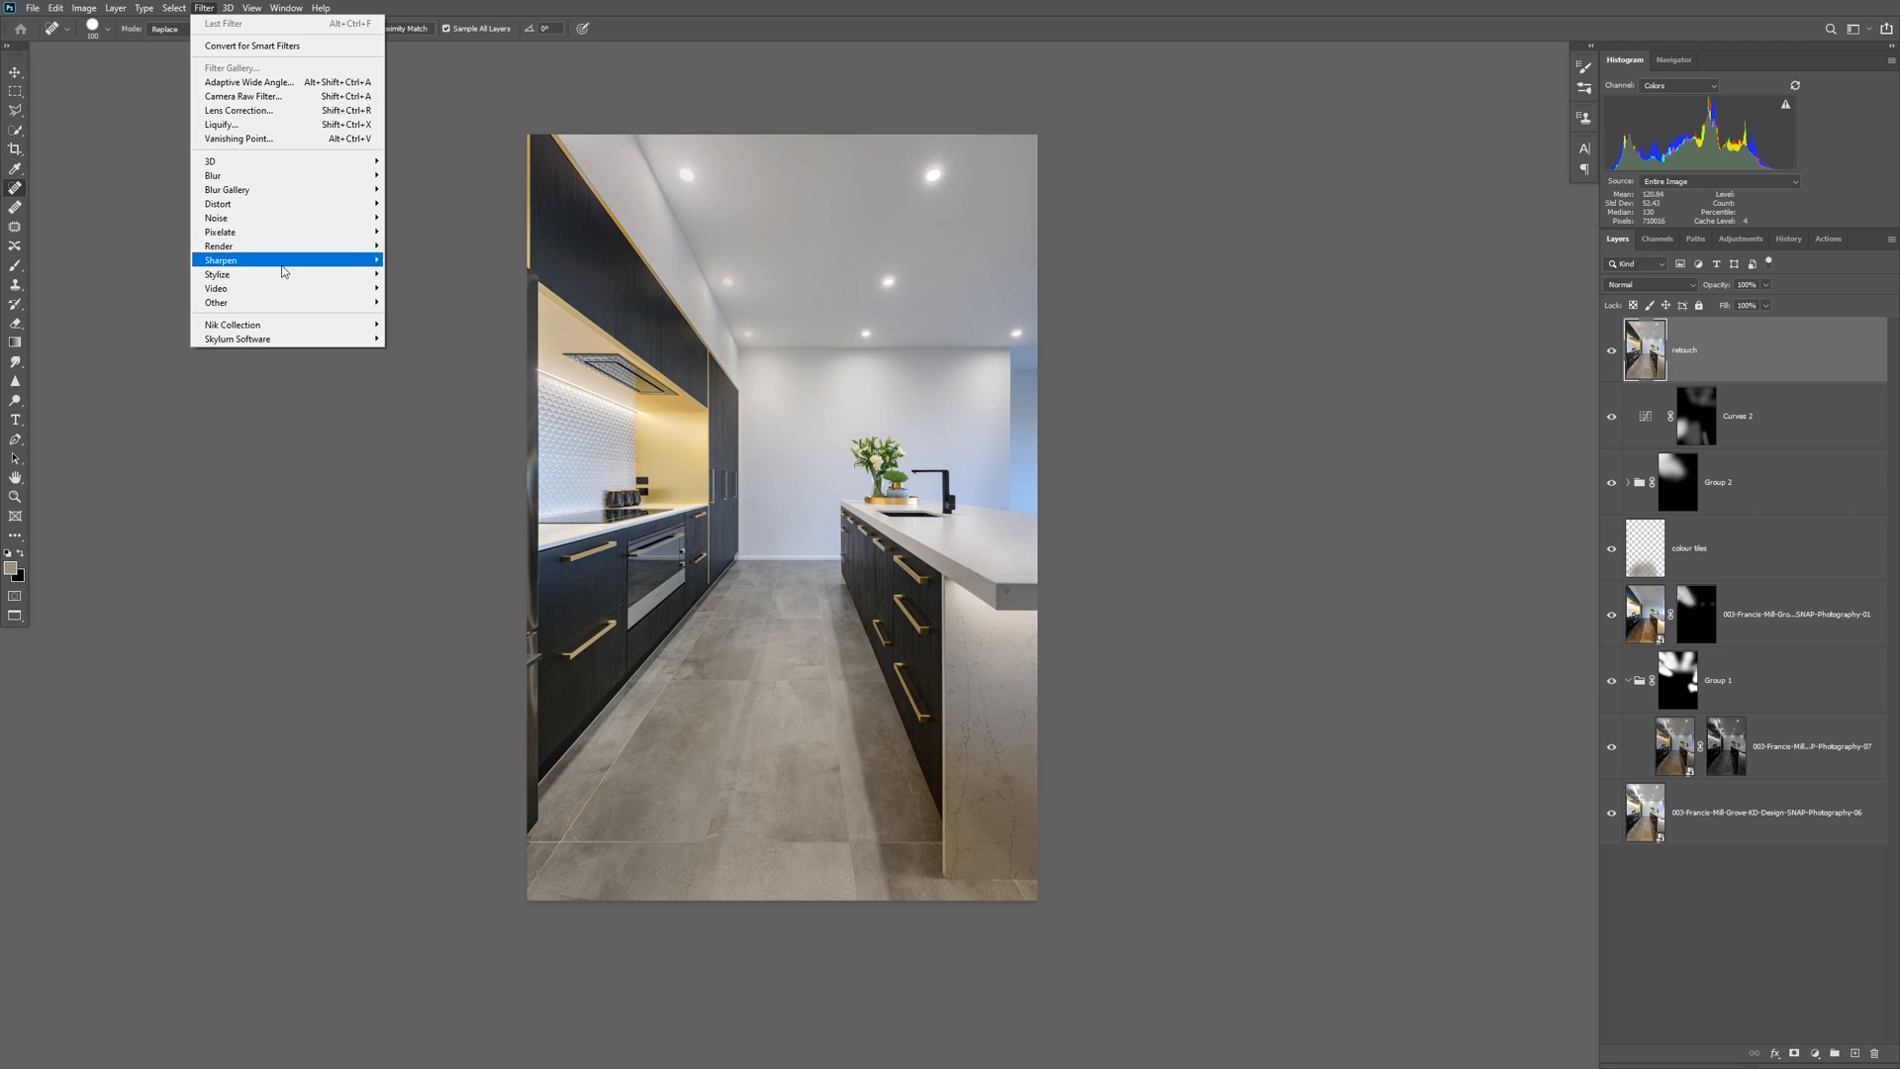
mouse_move(297, 343)
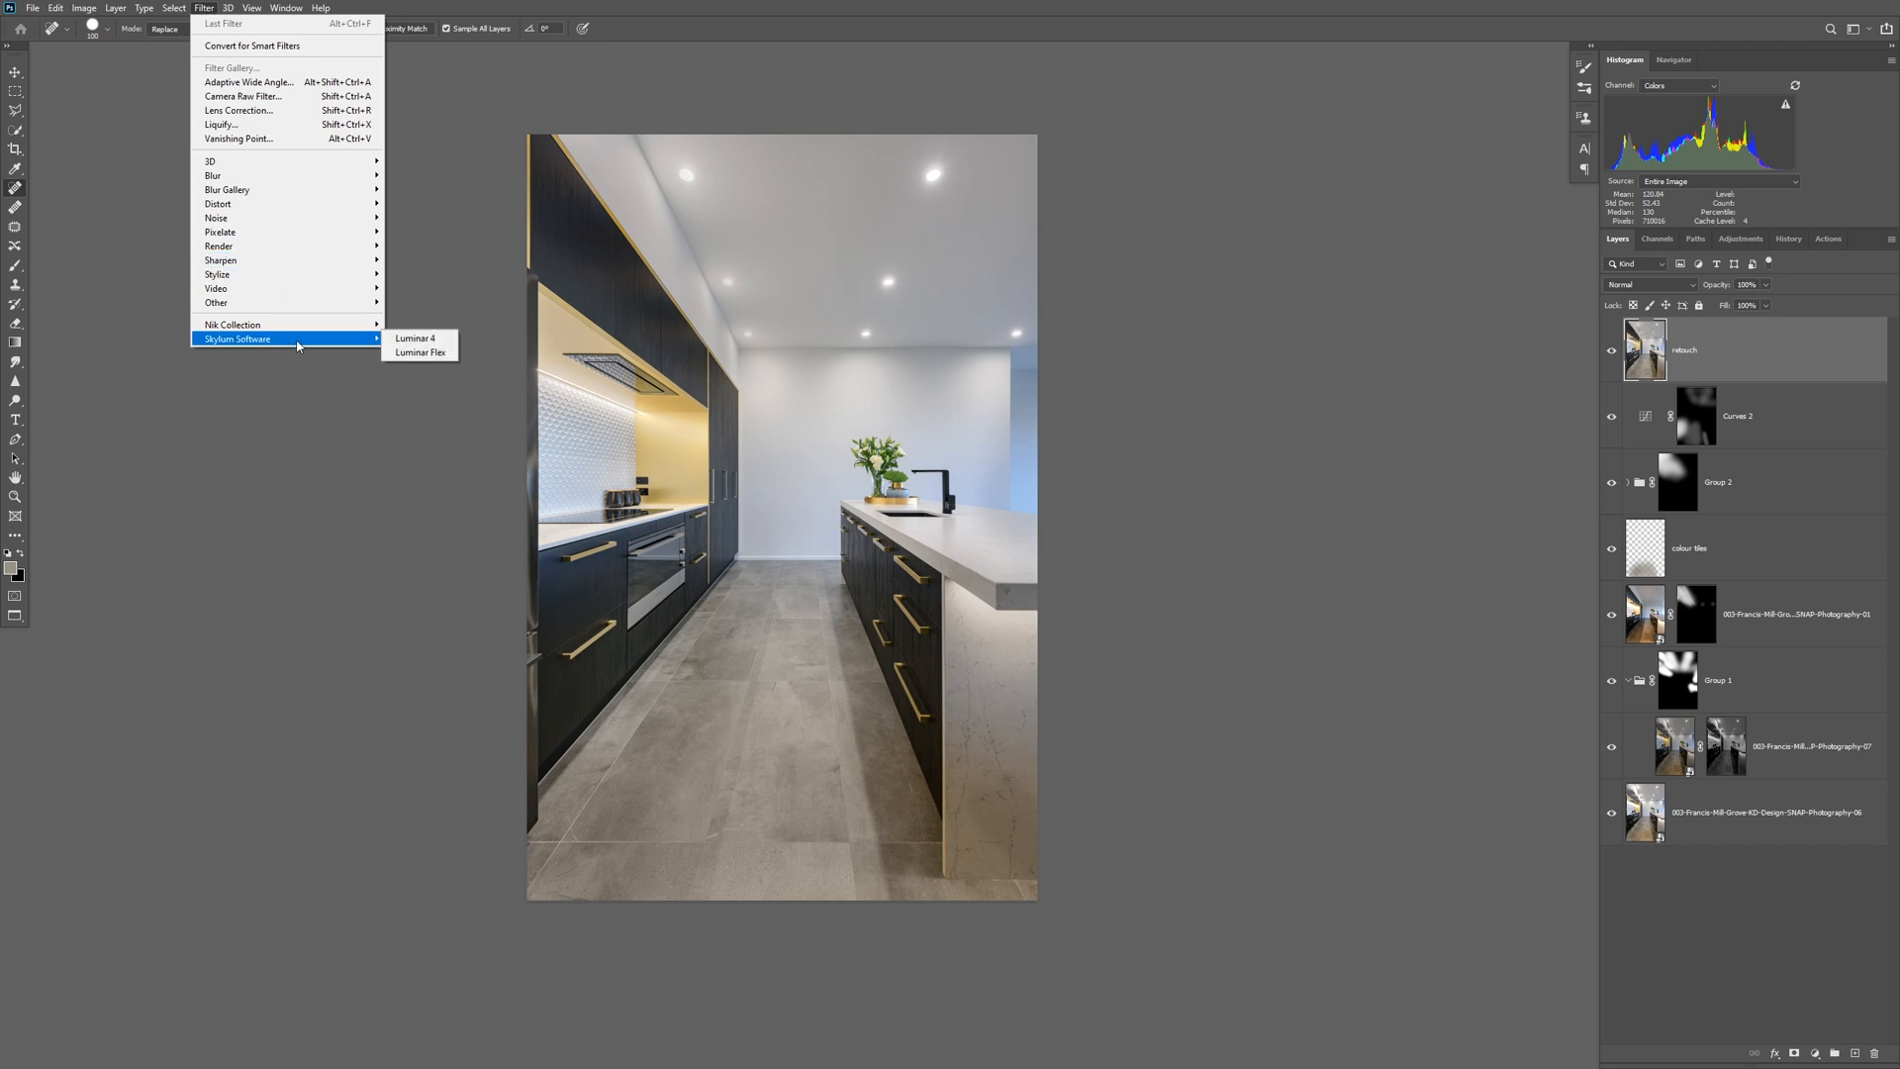
left_click(440, 343)
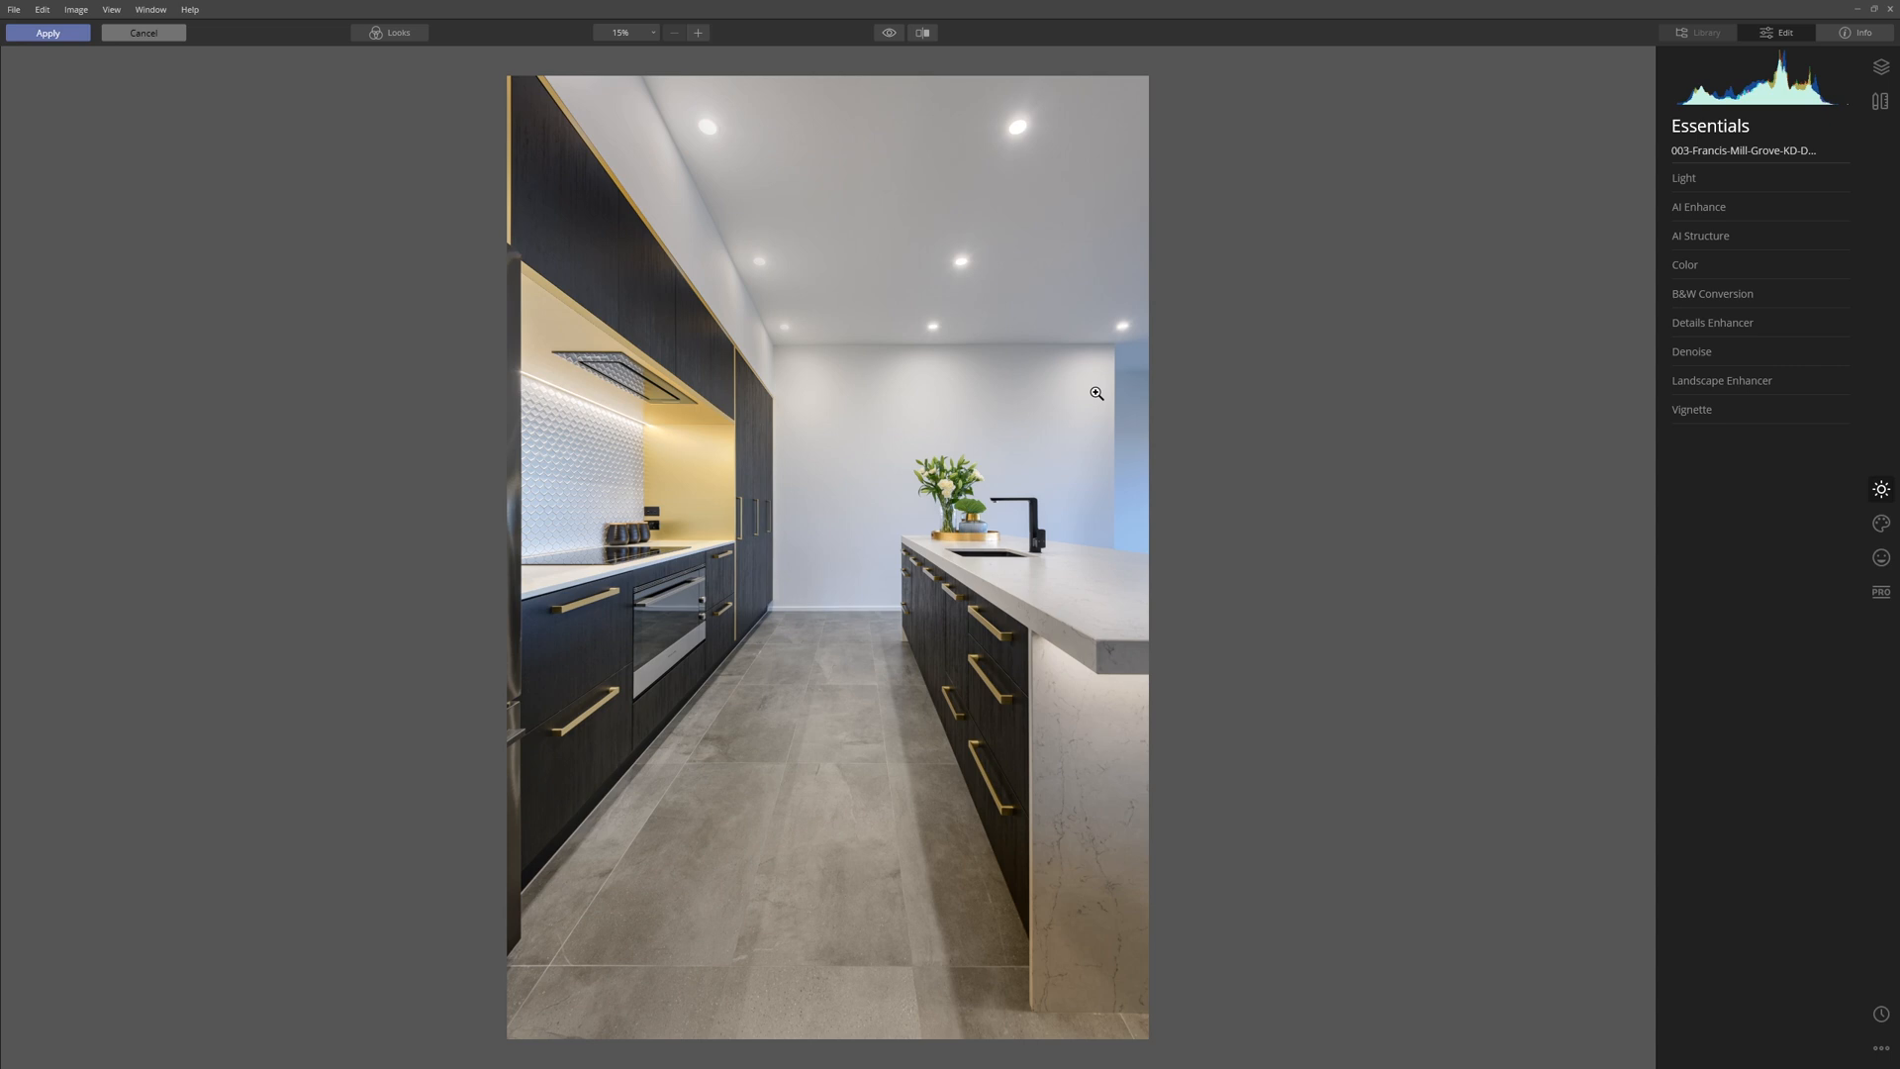
left_click(409, 34)
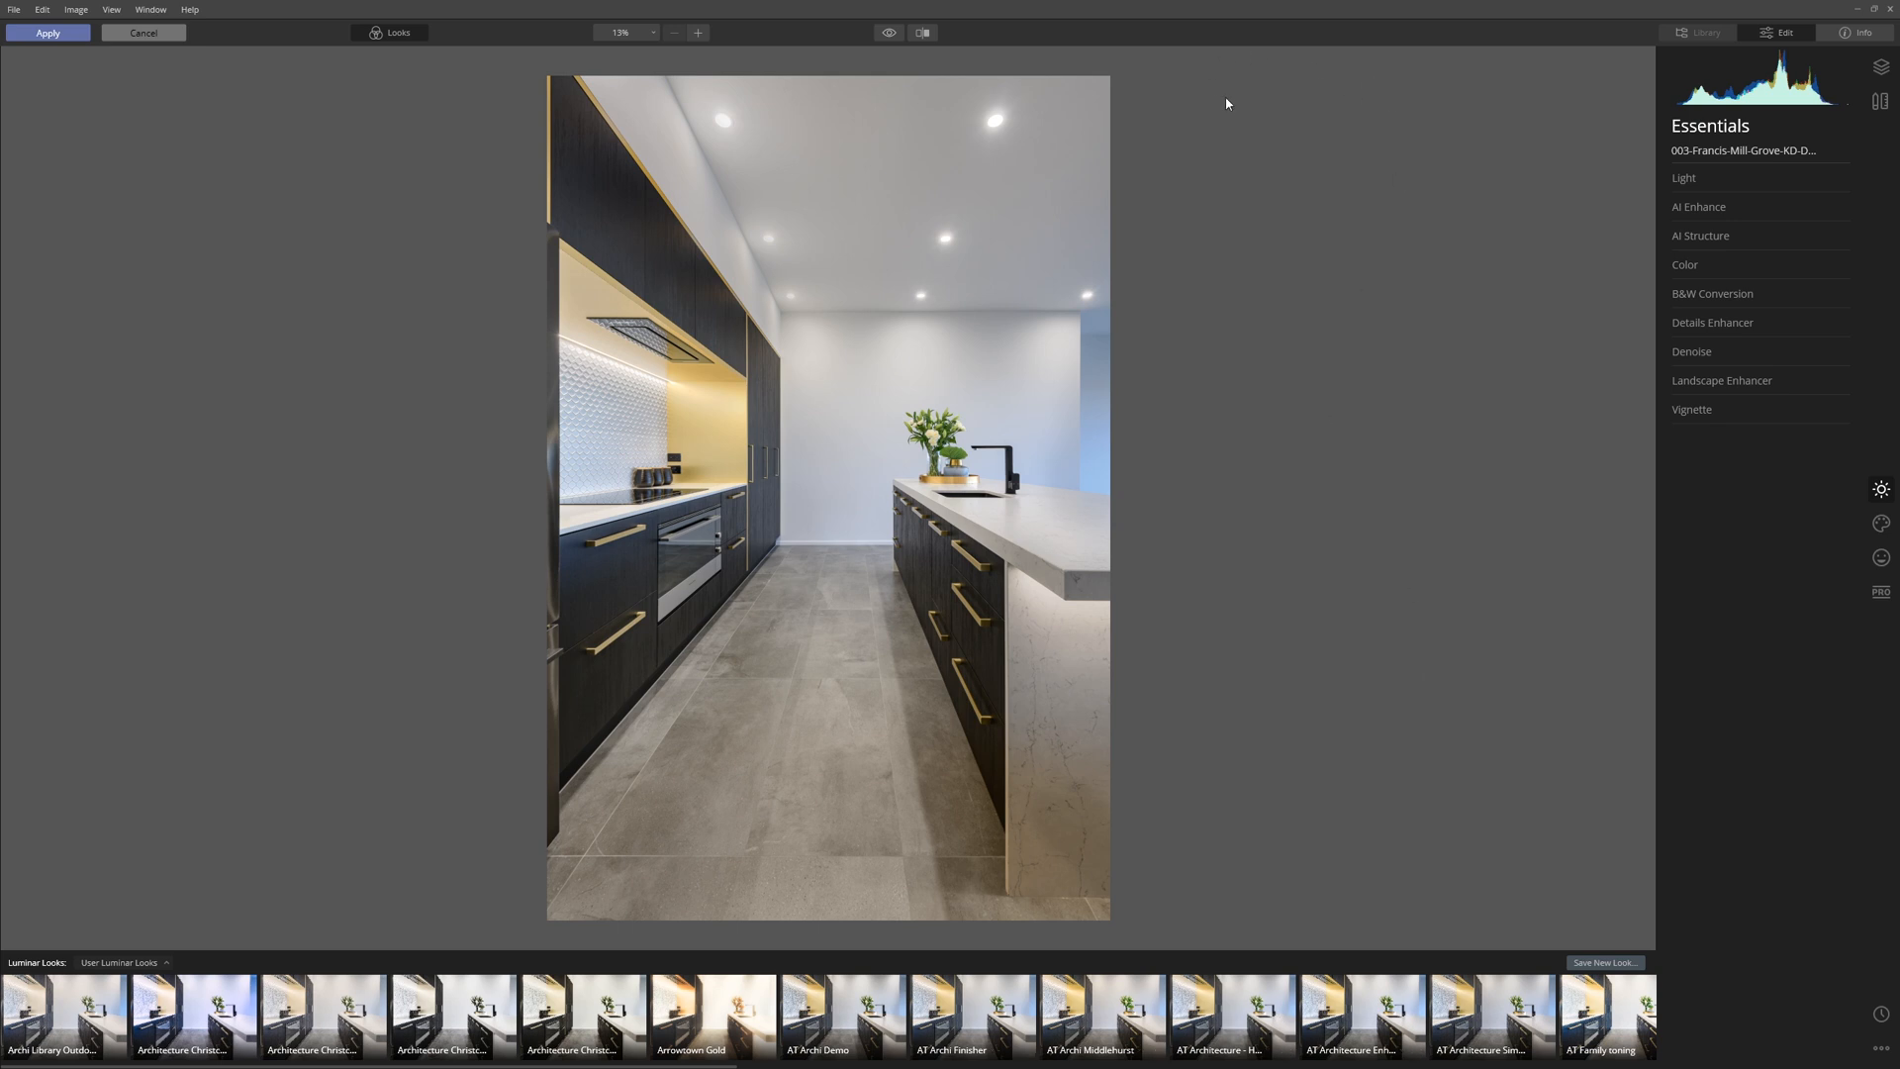
left_click(414, 36)
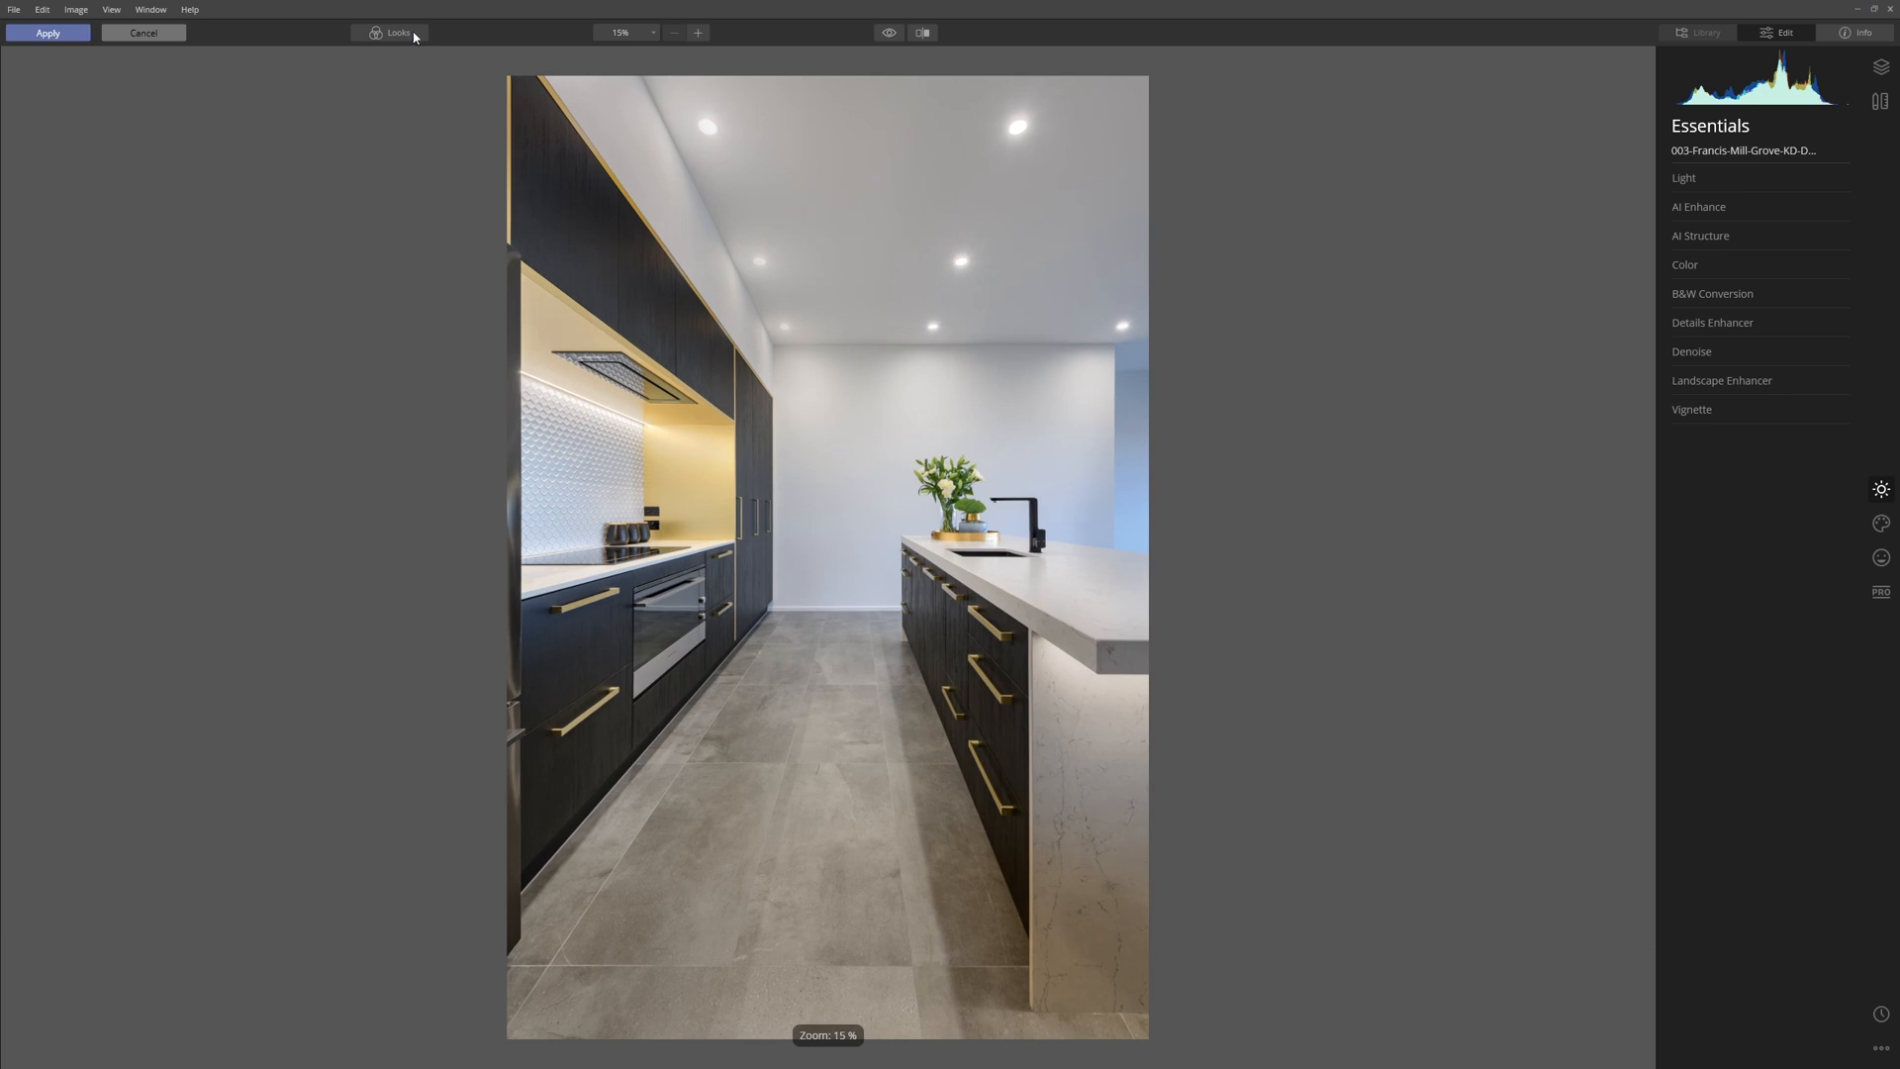
Raise AI Accent in the AI Enhance filter to 34.
left_click(1727, 204)
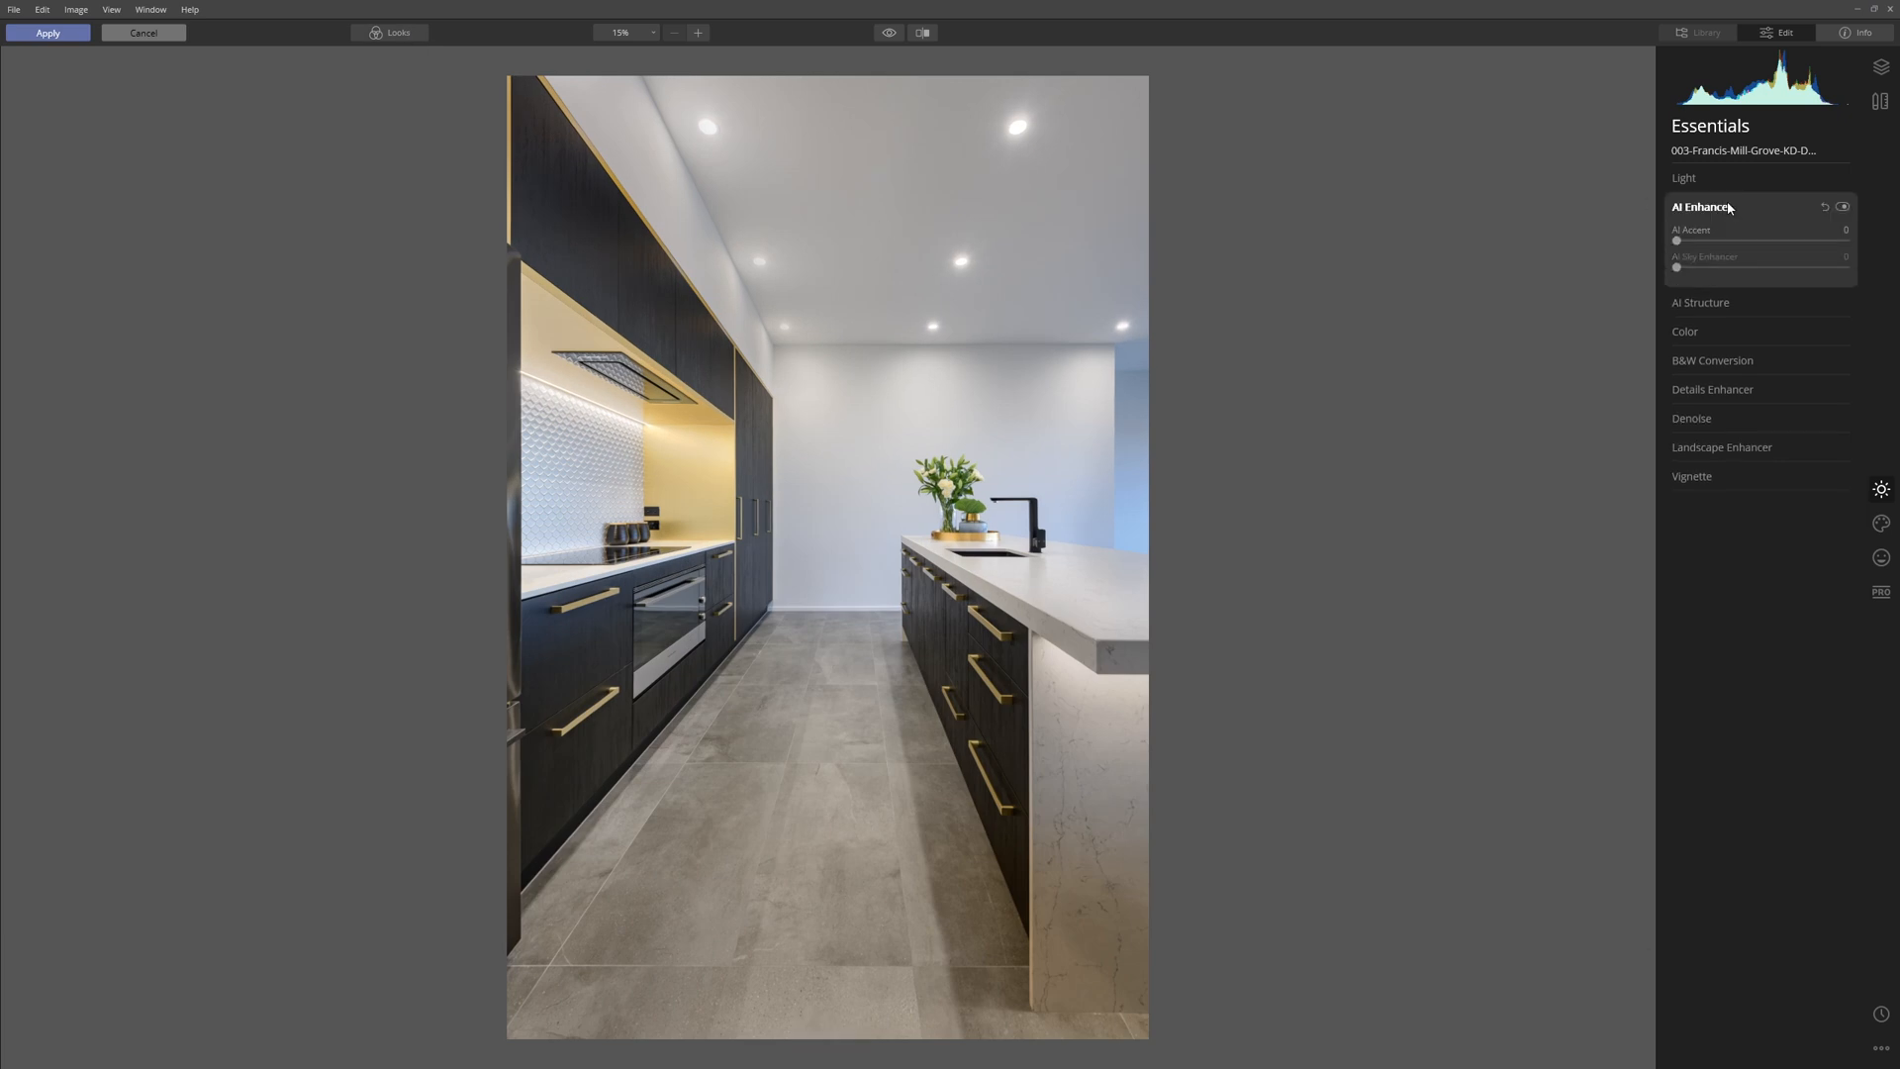
left_click_drag(1676, 242, 1771, 257)
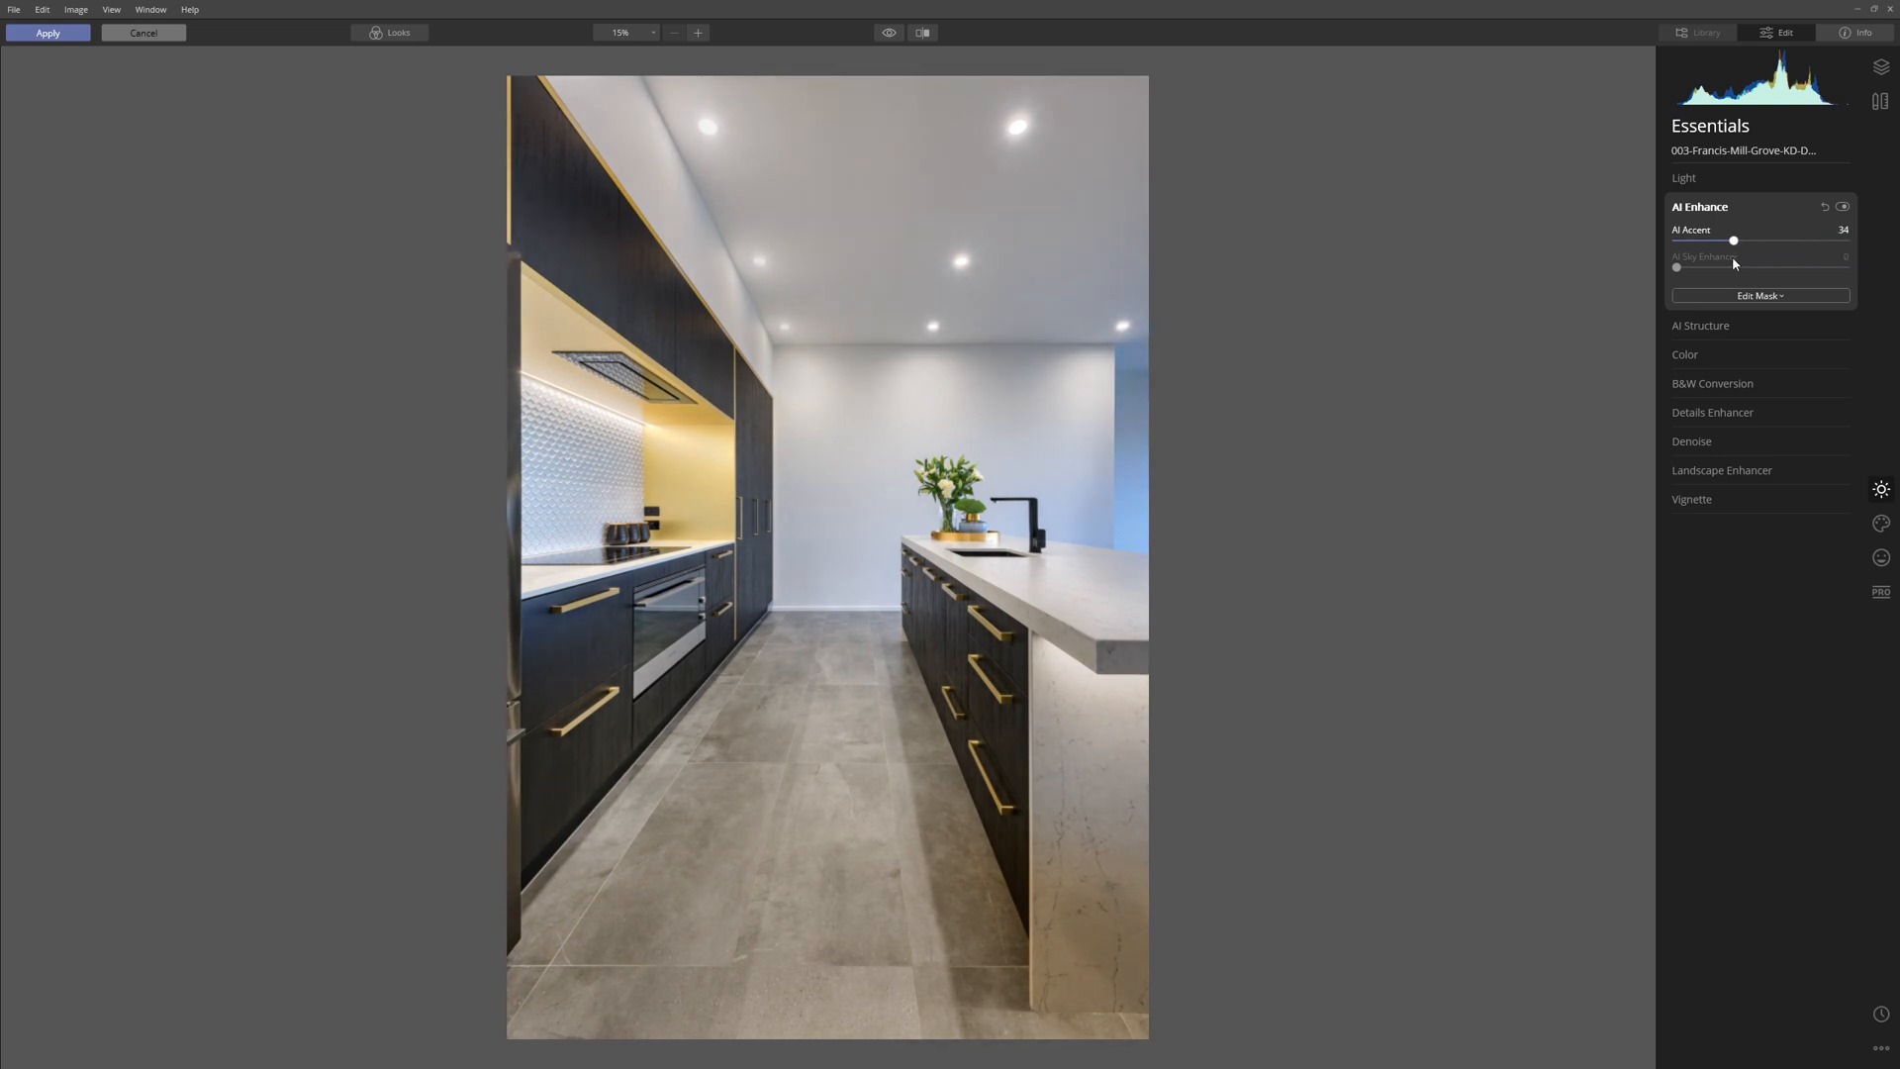
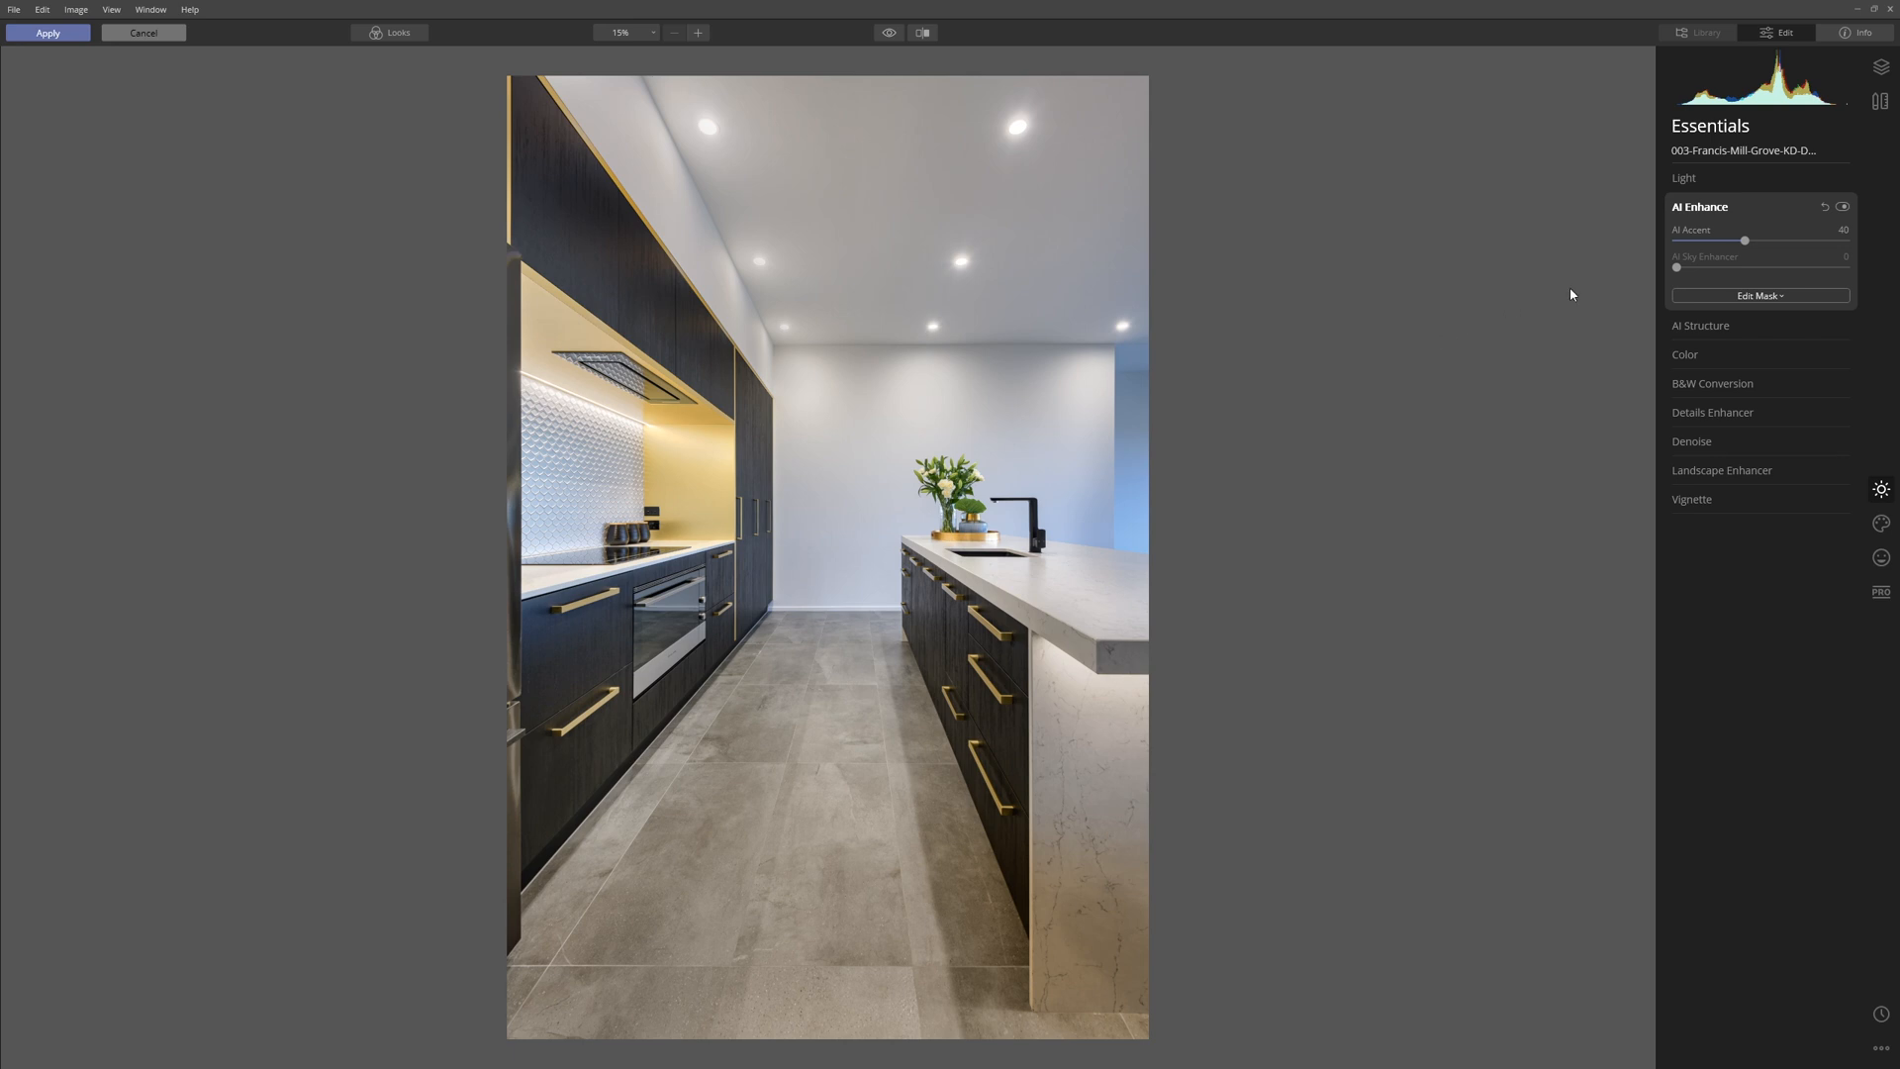
Try AI Accent at 100, compare AI Enhance on and off, and bring AI Accent back to roughly a third of its range.
left_click(1842, 208)
left_click_drag(1749, 239, 1874, 238)
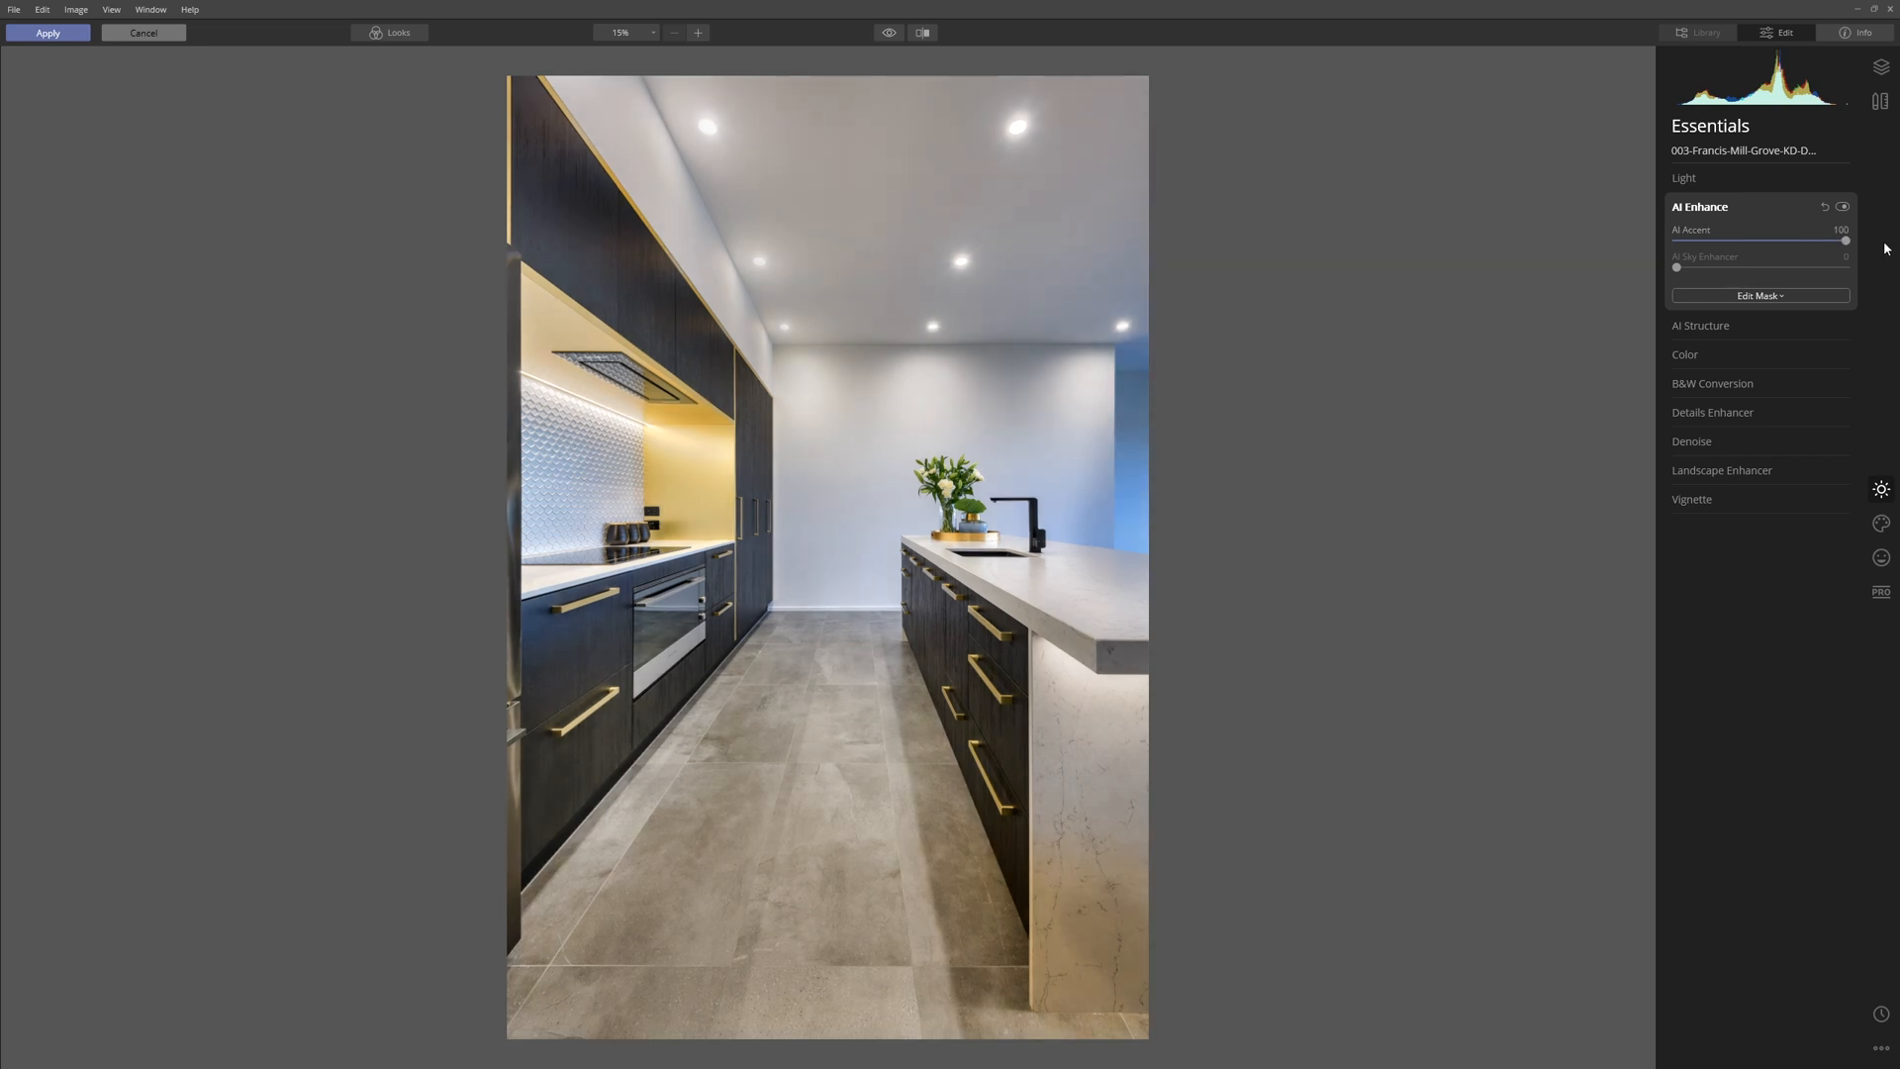
left_click(1841, 208)
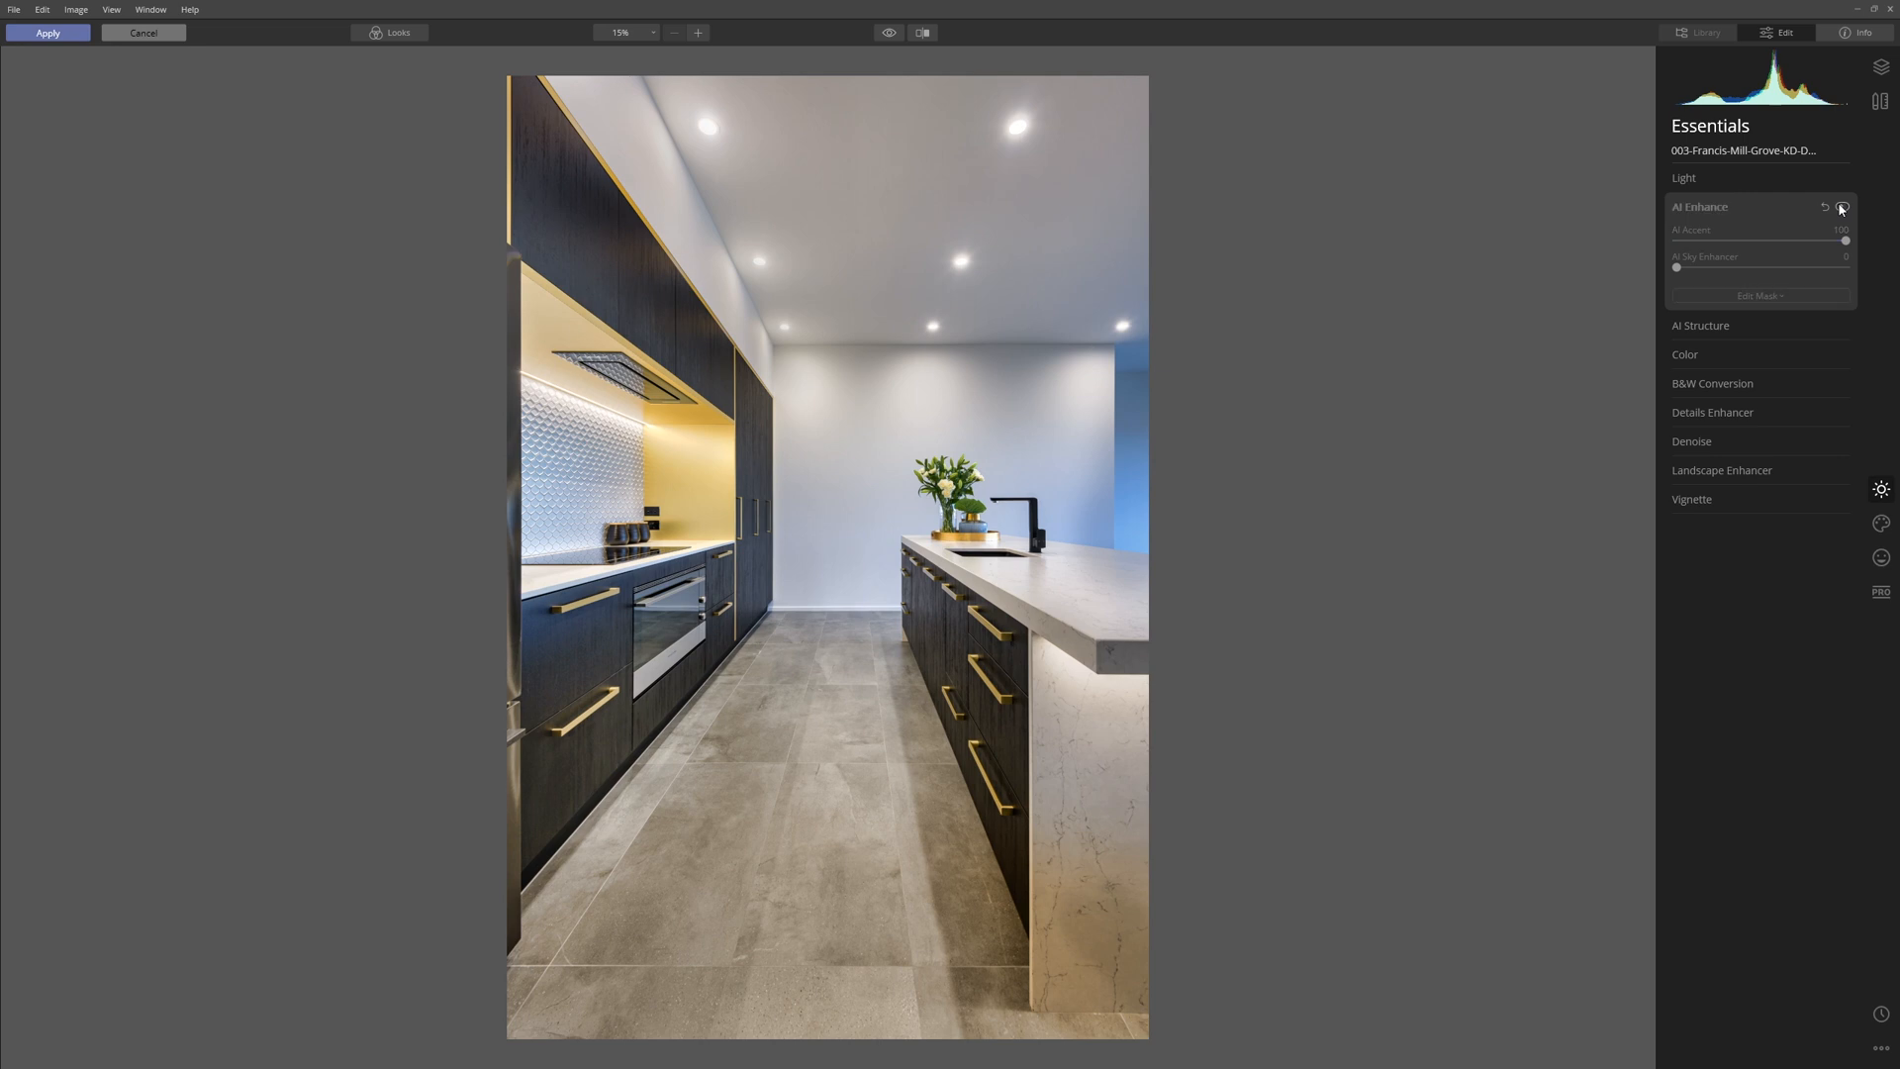
left_click(1842, 208)
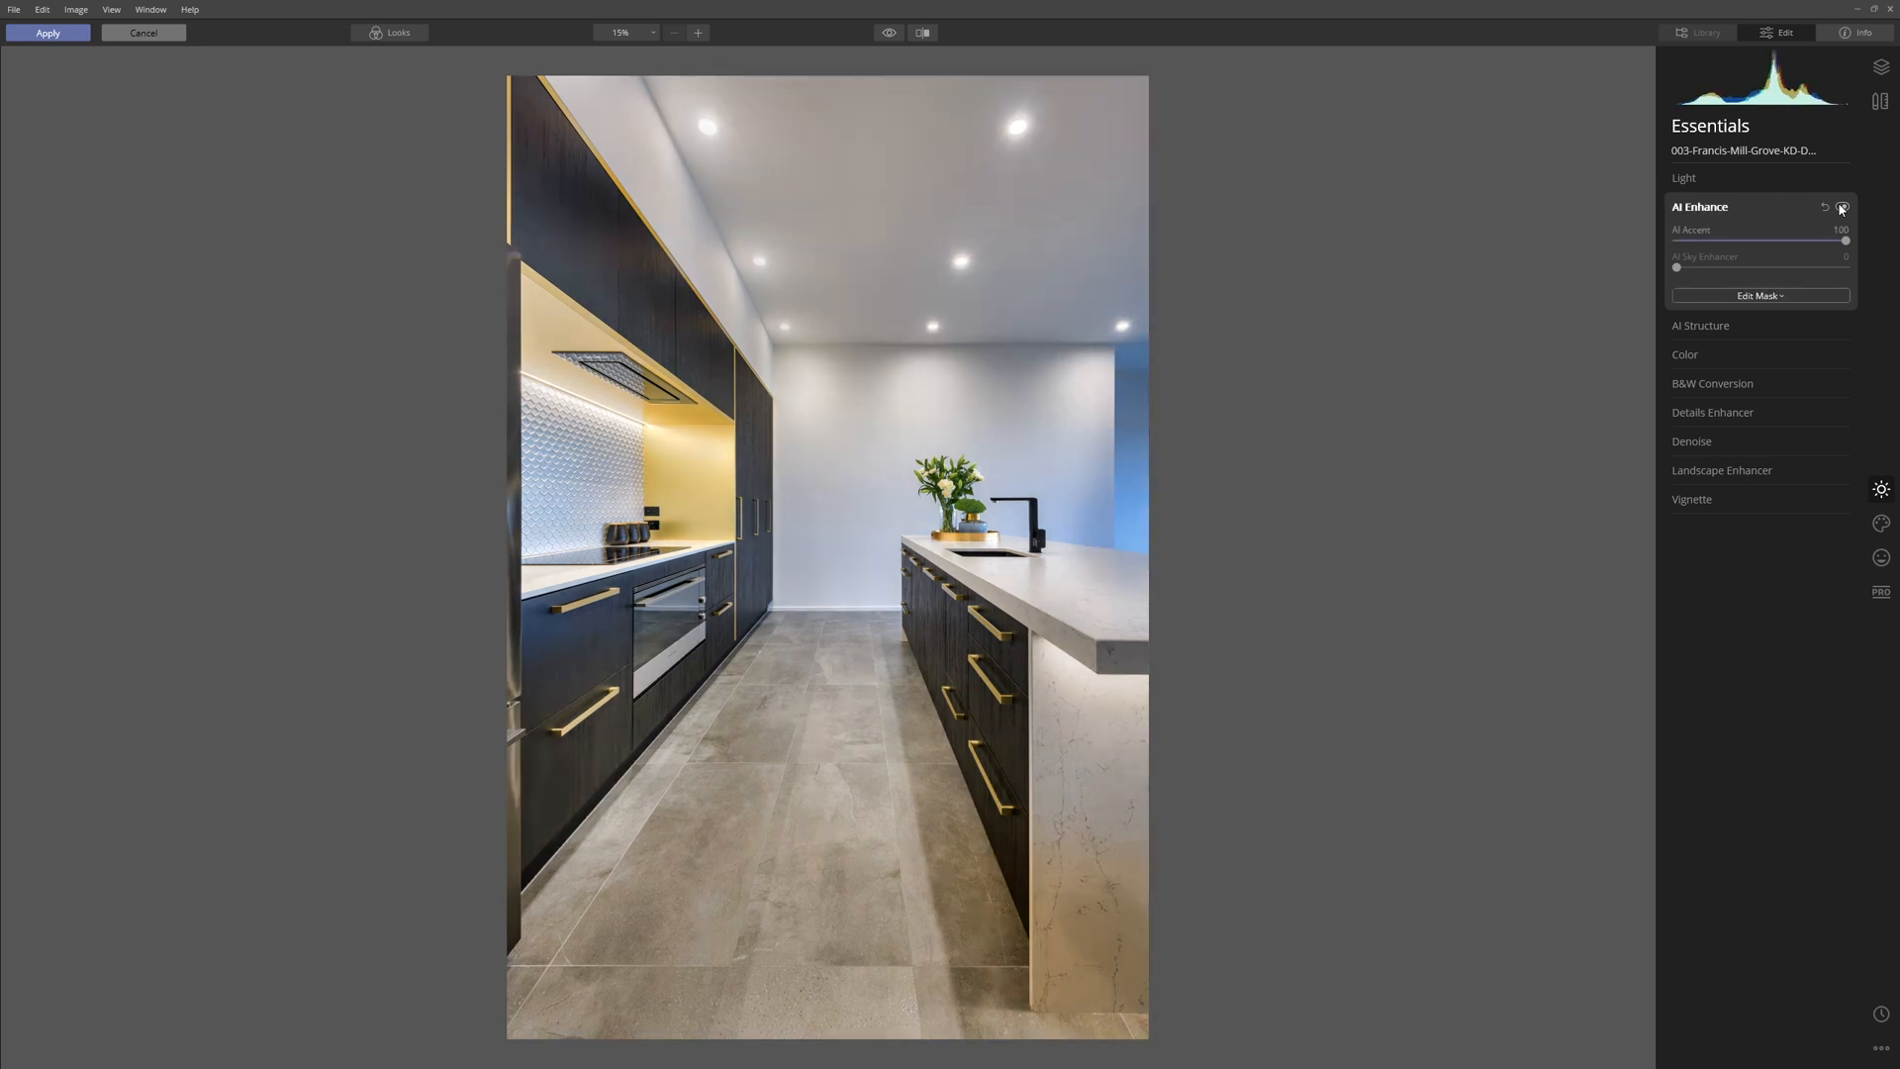
left_click(1754, 241)
left_click_drag(1752, 243, 1727, 244)
Try the AI Structure Amount at 100 and settle it at 21.
left_click(1698, 326)
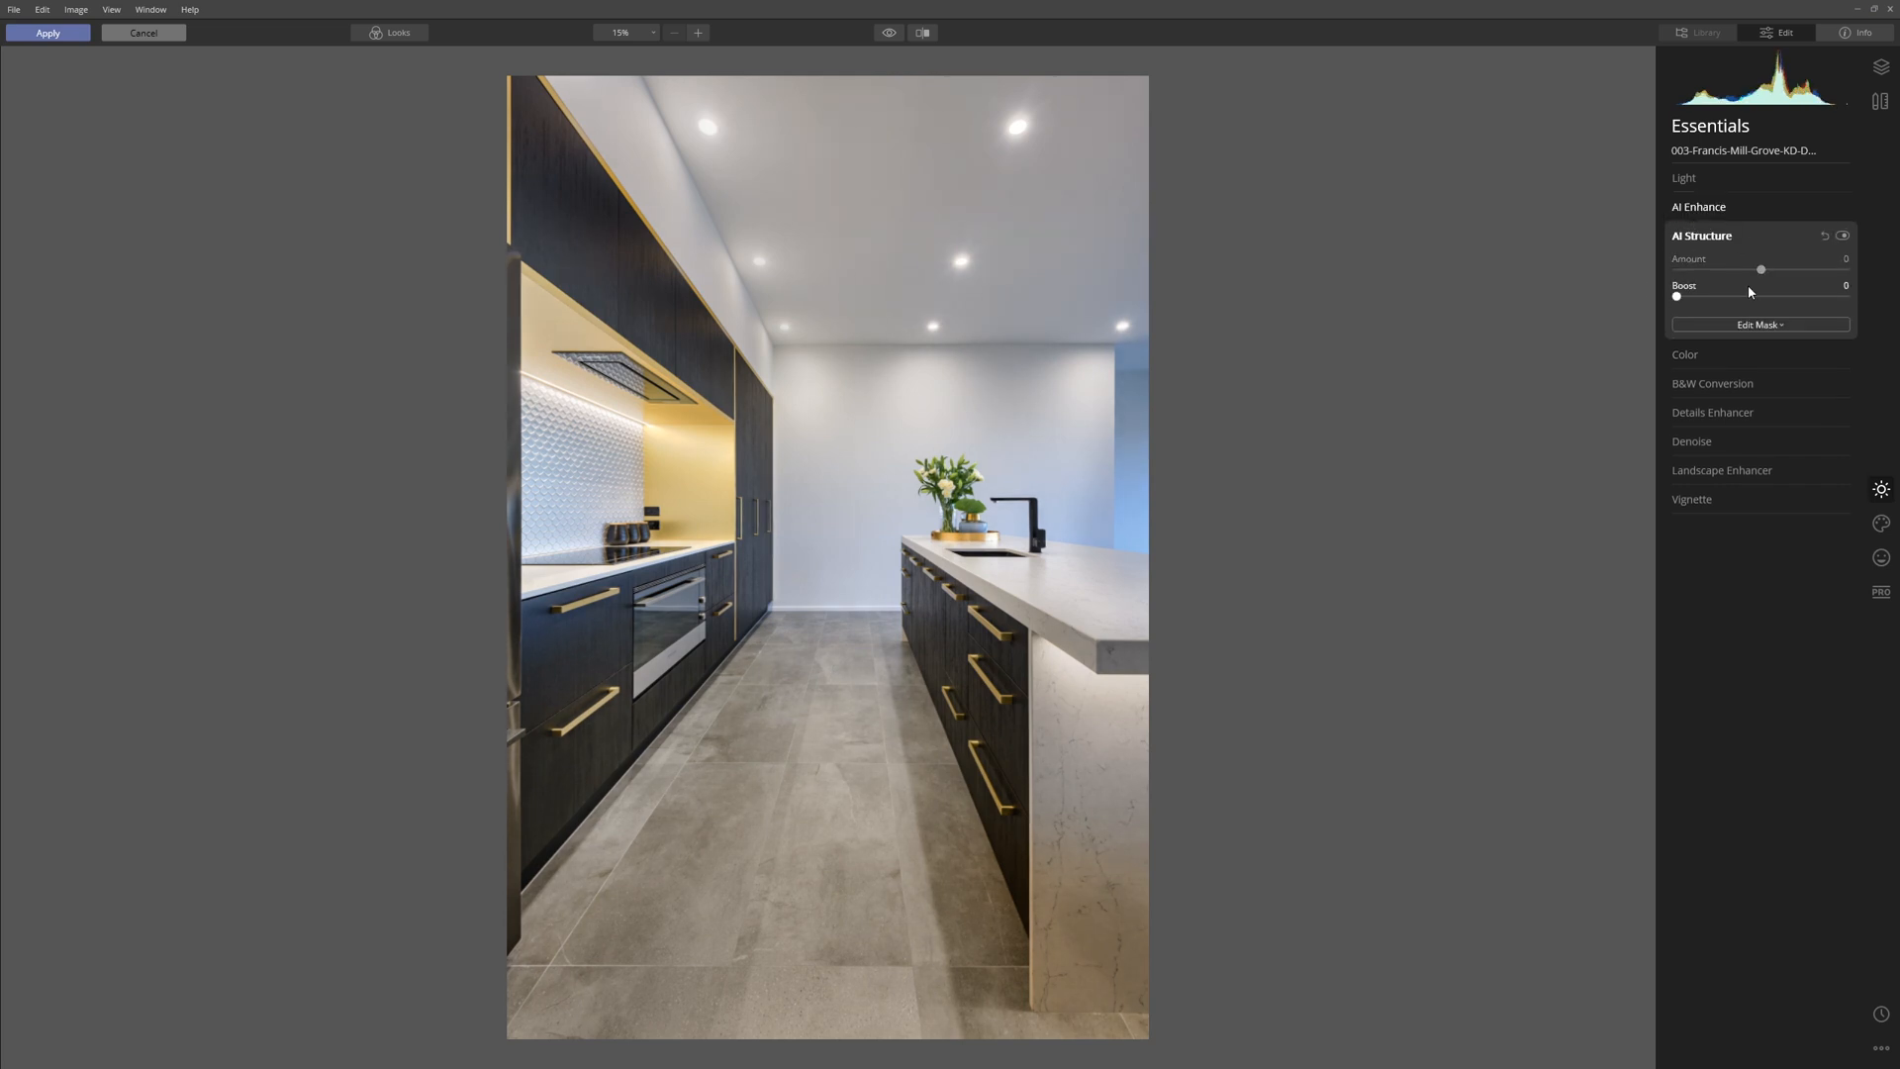
left_click_drag(1766, 273, 1865, 273)
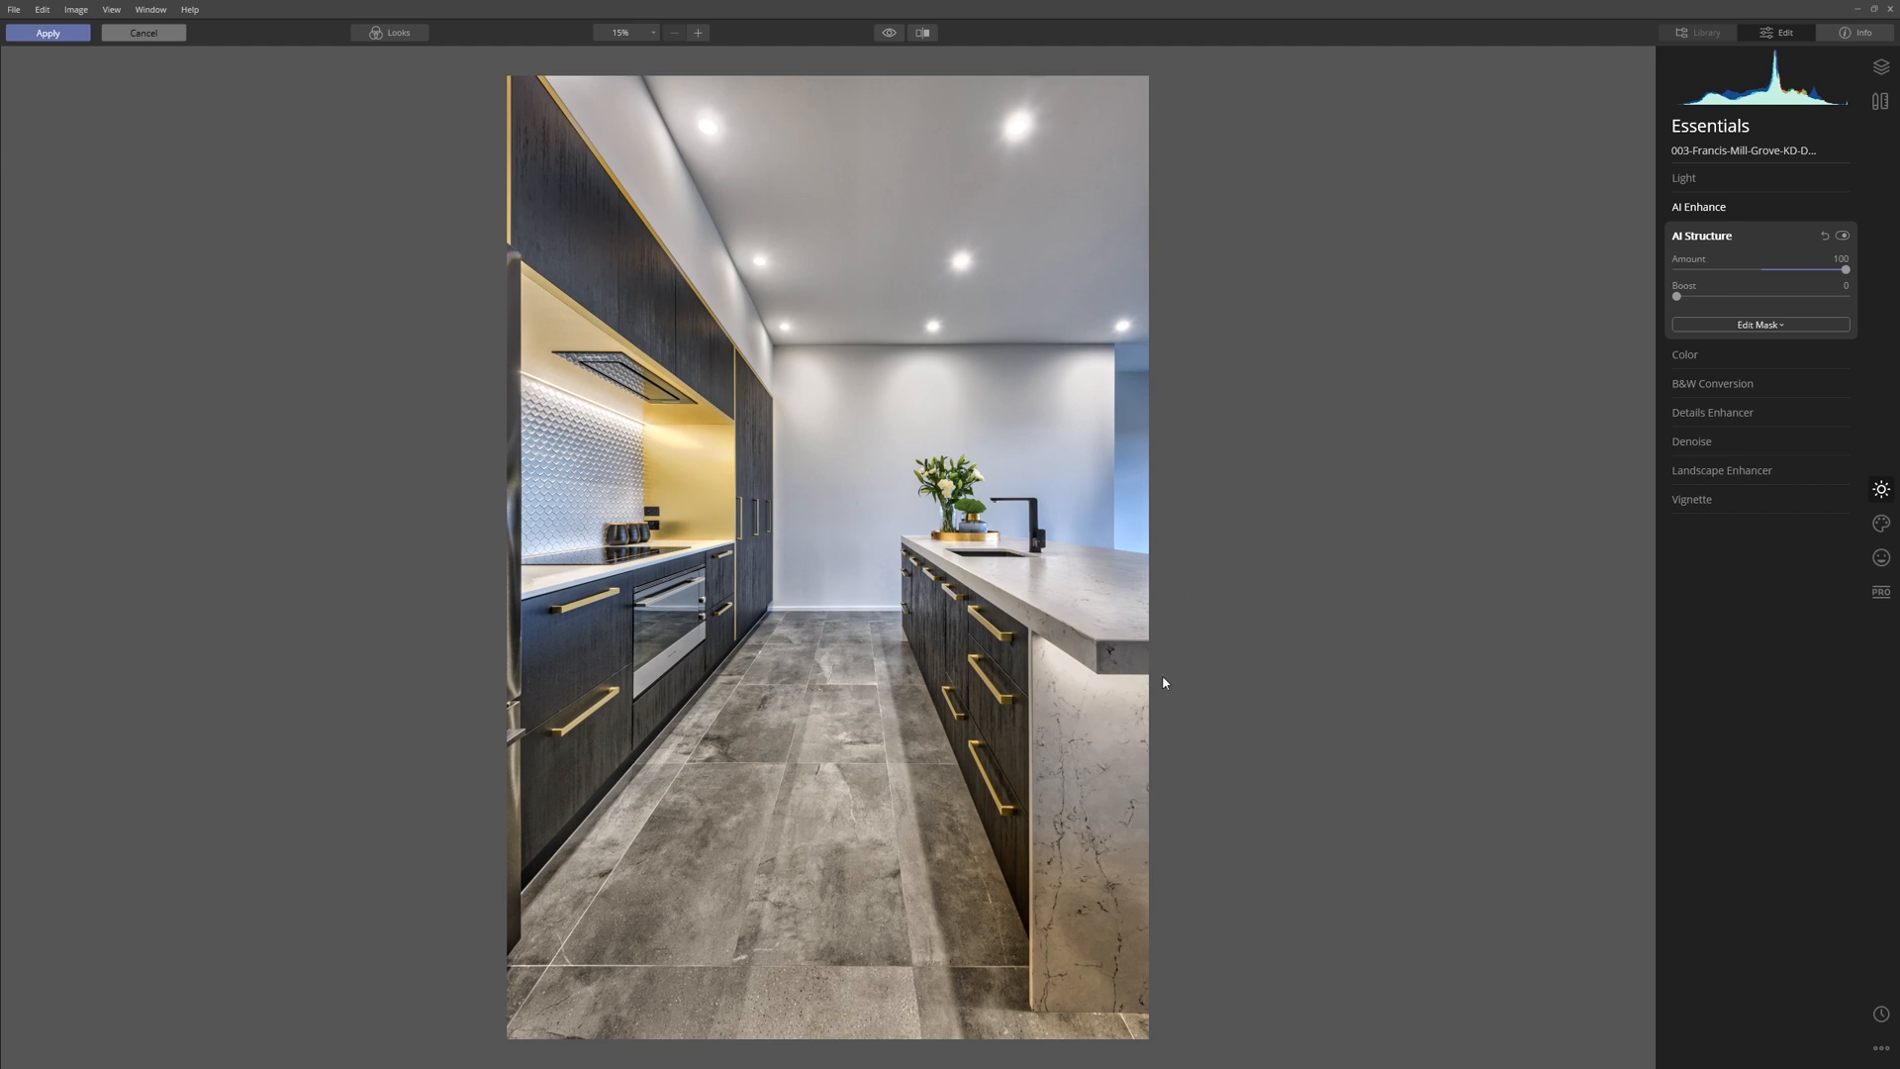
left_click(1780, 269)
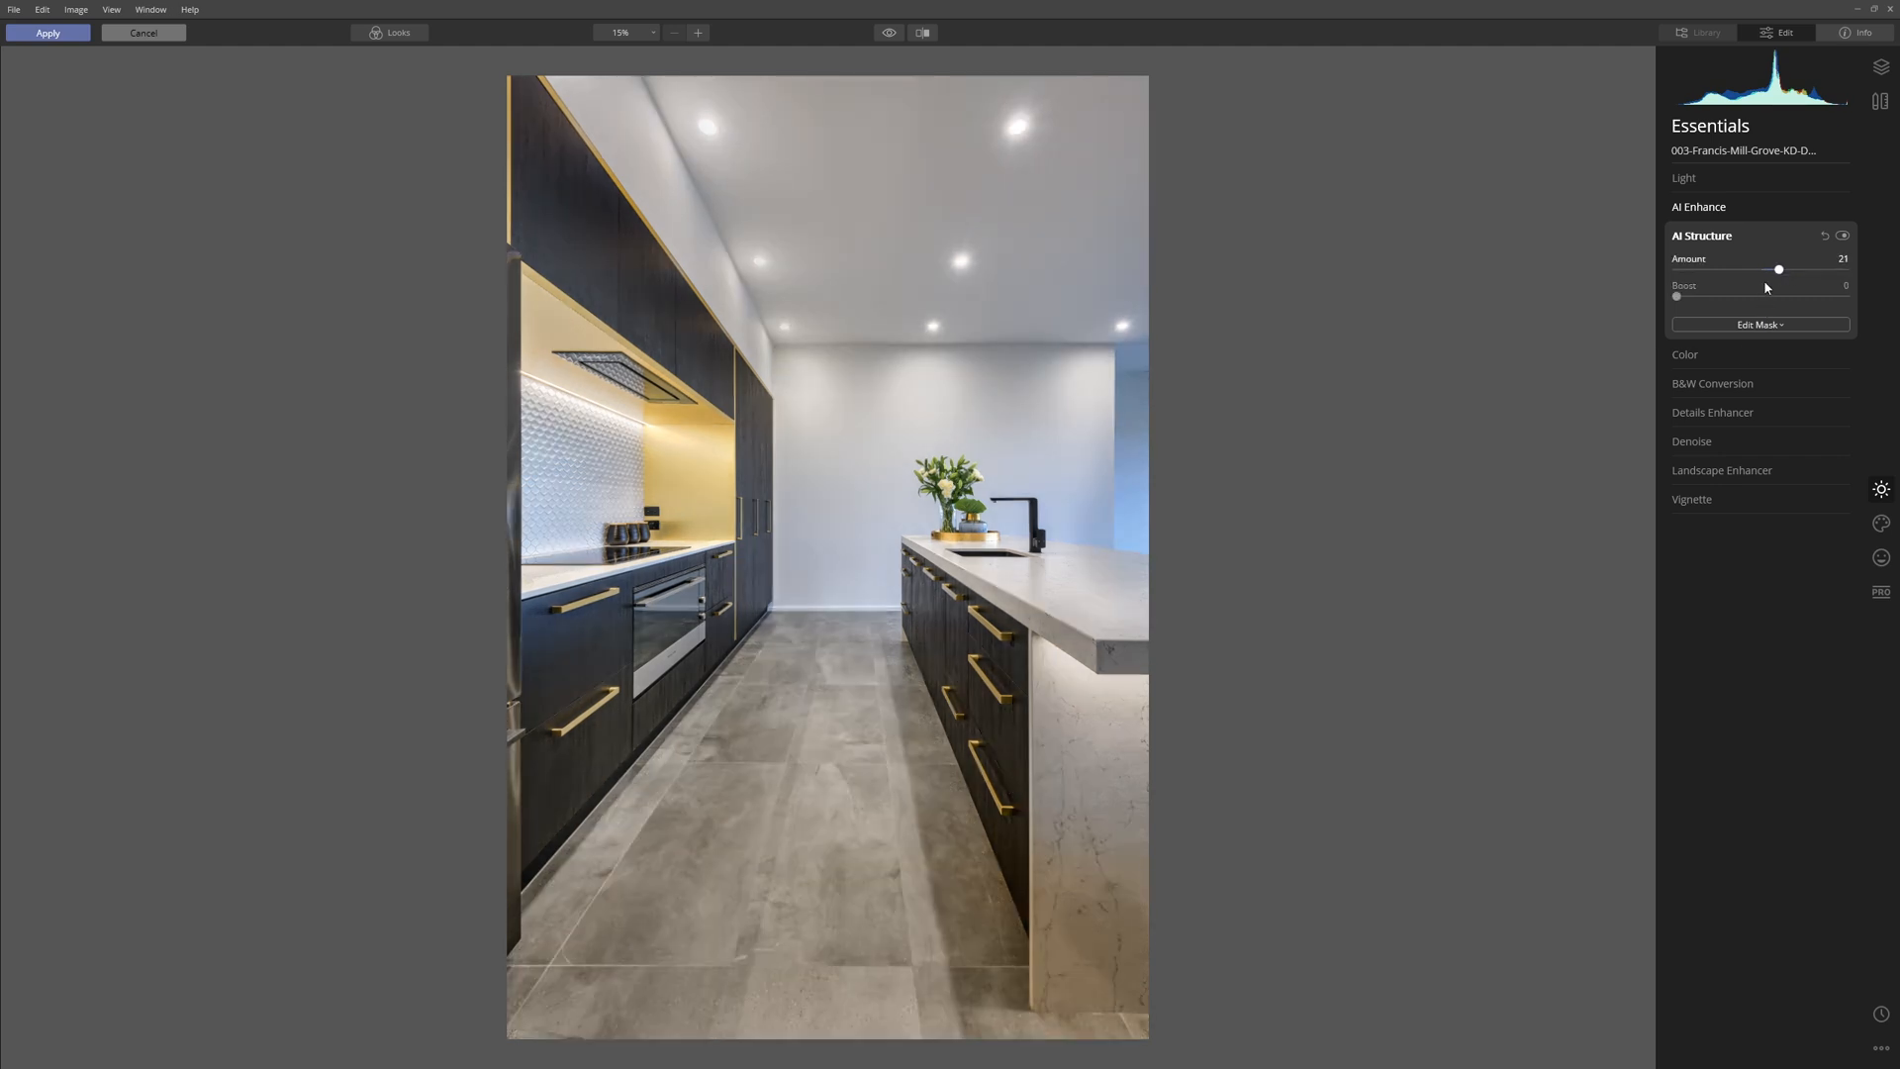
Set the Vignette Amount to -38 and Size to 59, and compare the image with the vignette on and off.
left_click(1726, 500)
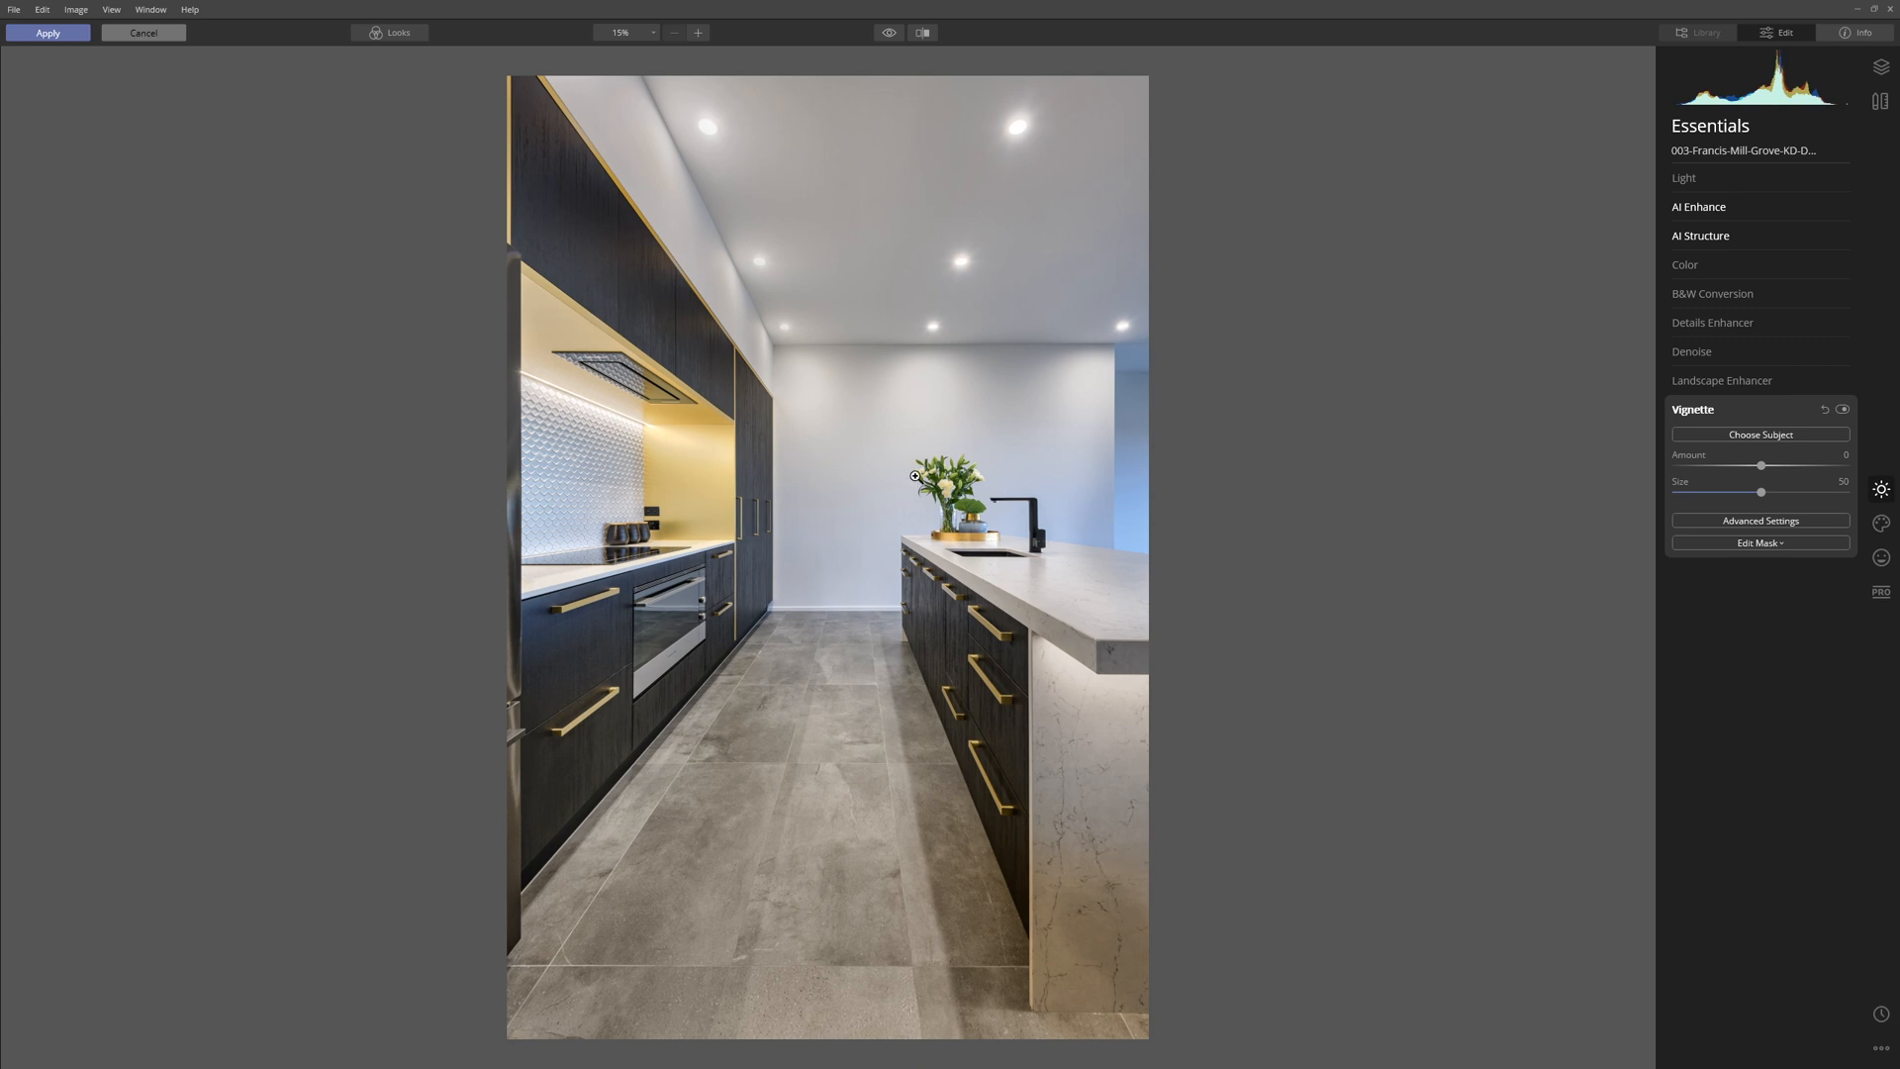
mouse_move(1761, 472)
left_mouse_down()
mouse_move(1715, 474)
mouse_move(1732, 475)
left_mouse_up()
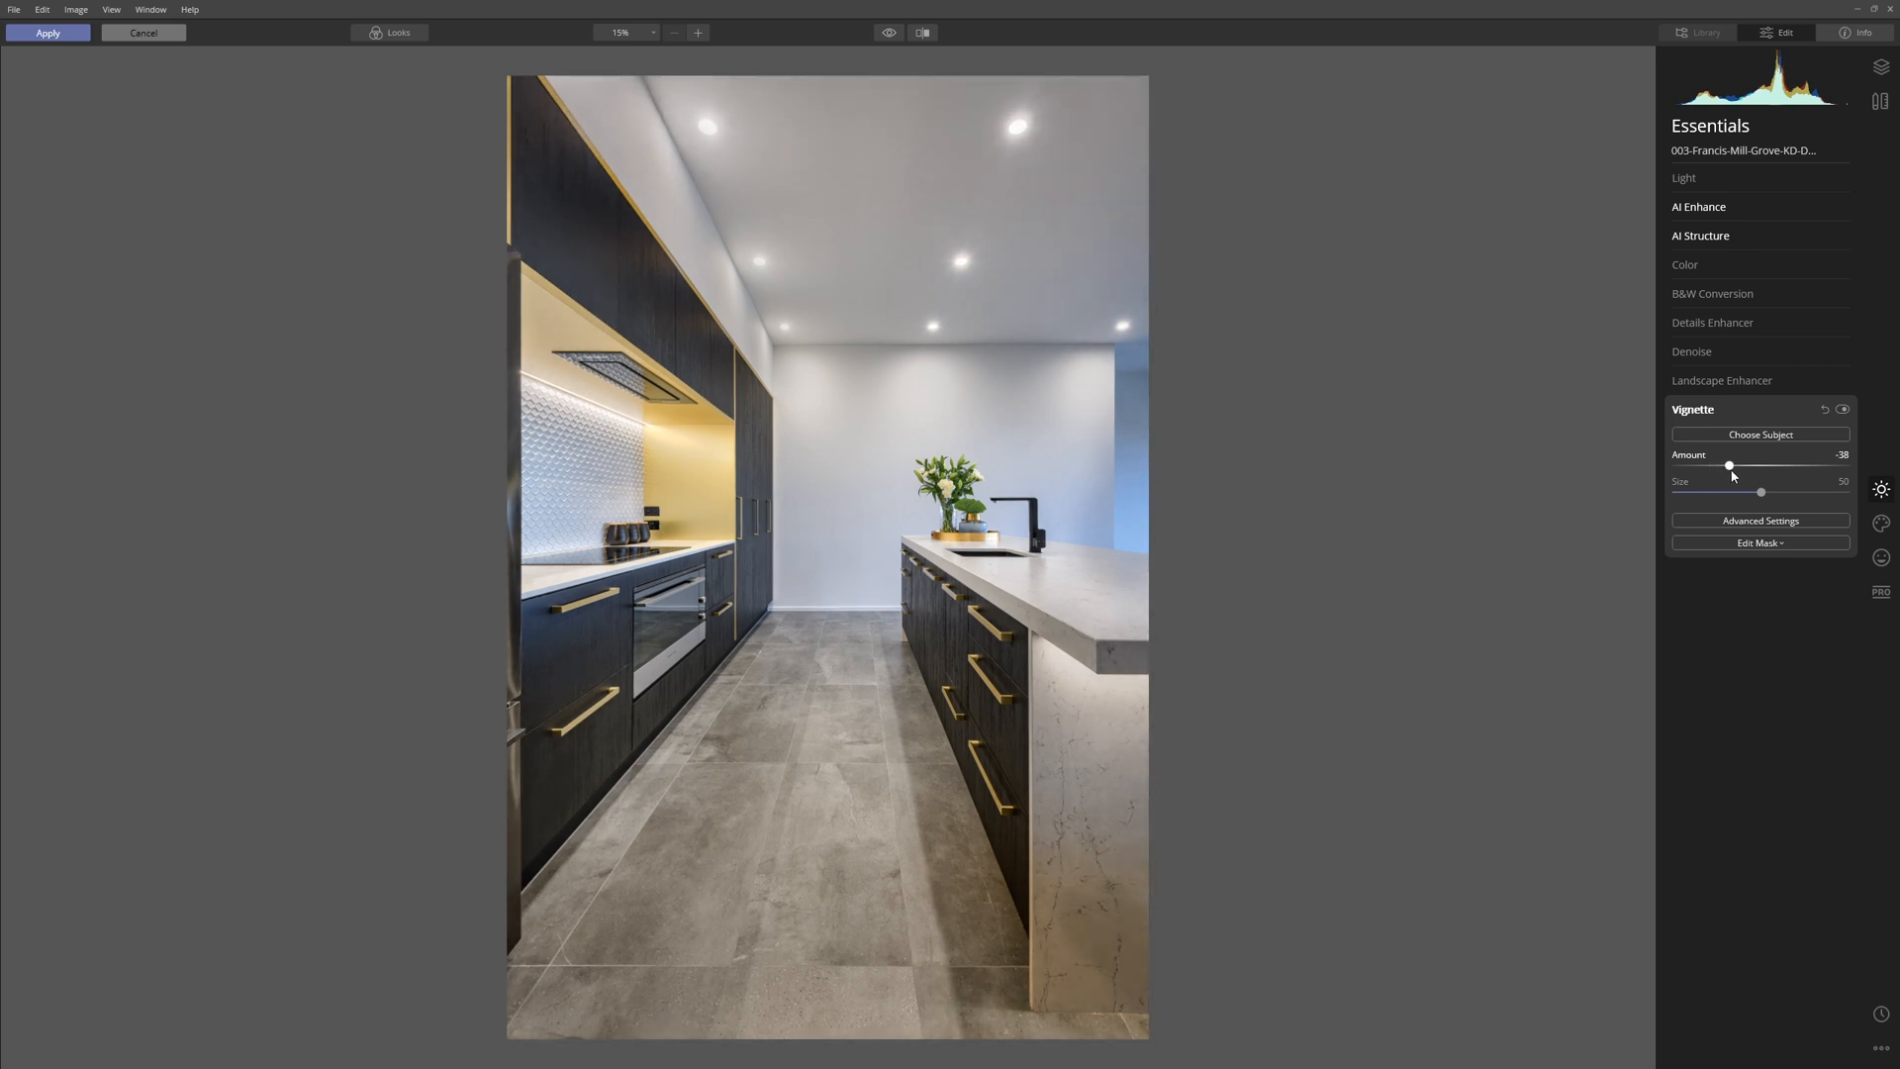
left_click(1842, 410)
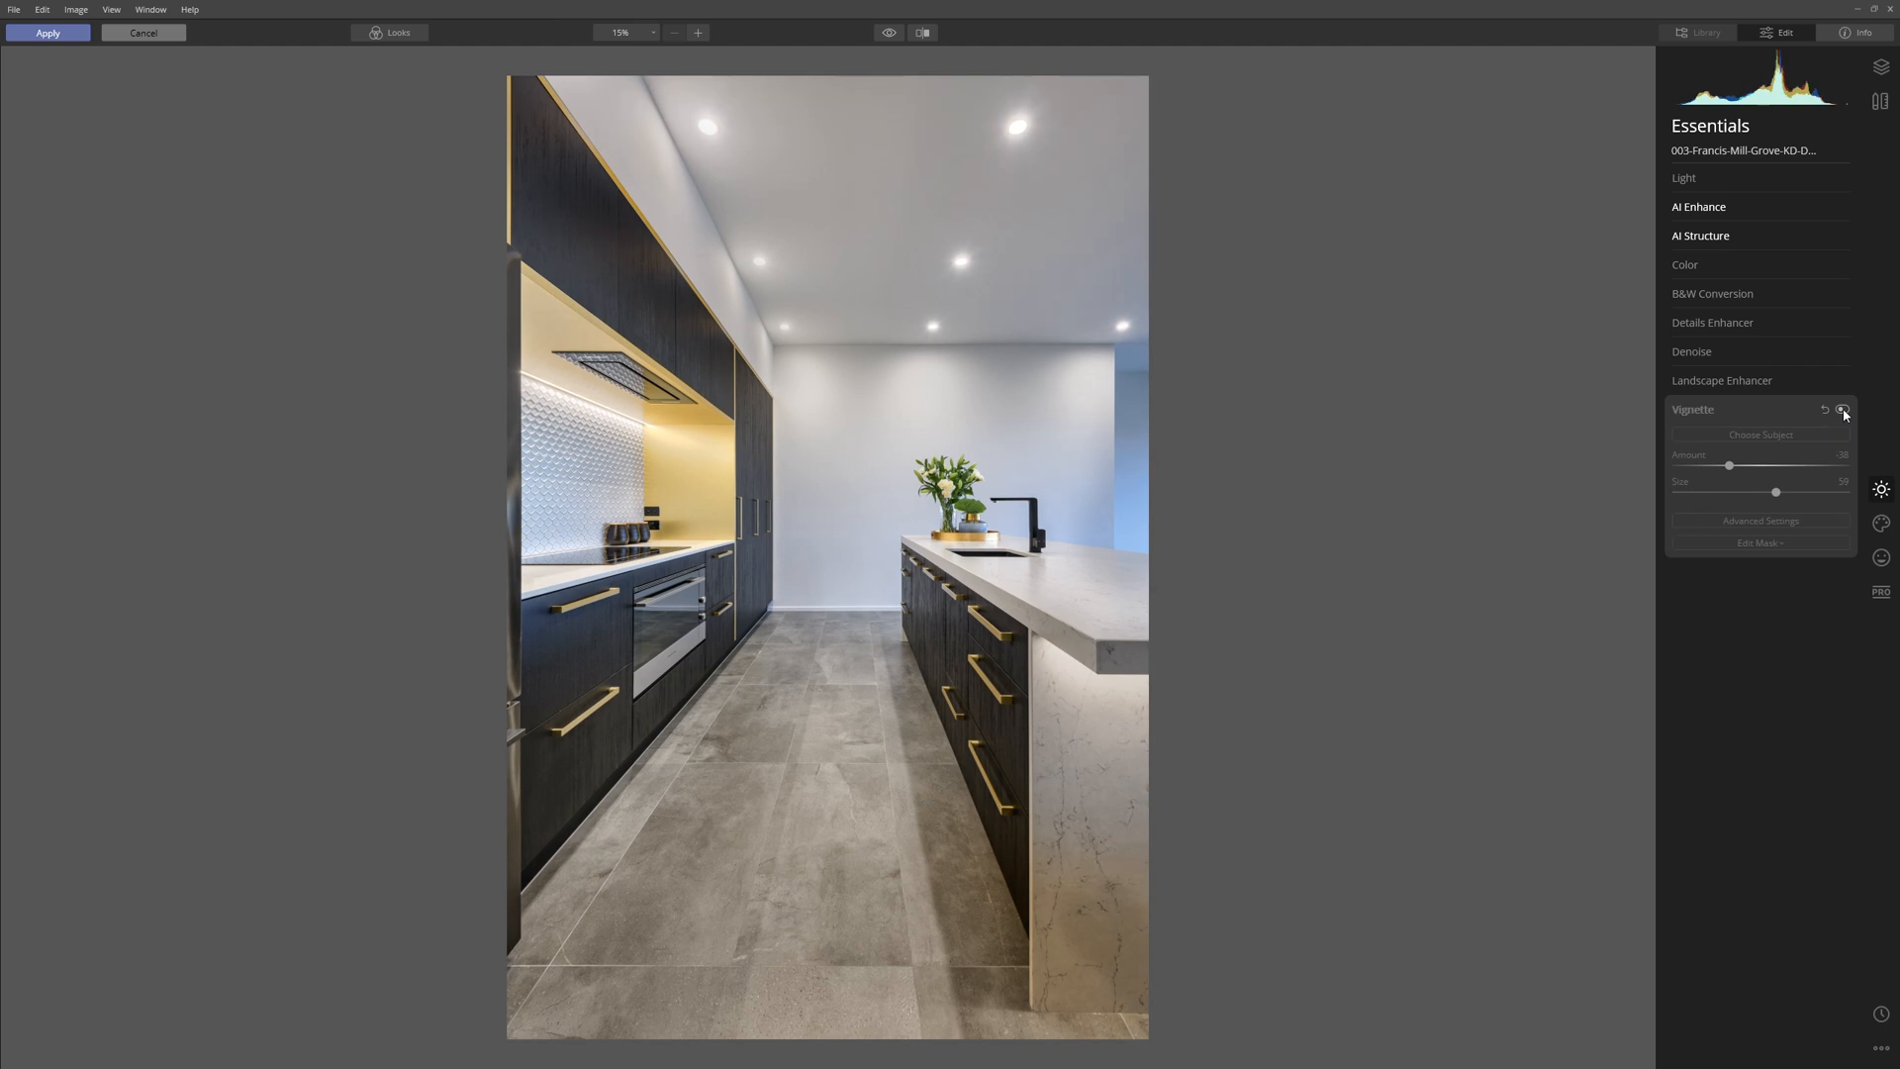
left_click(1843, 410)
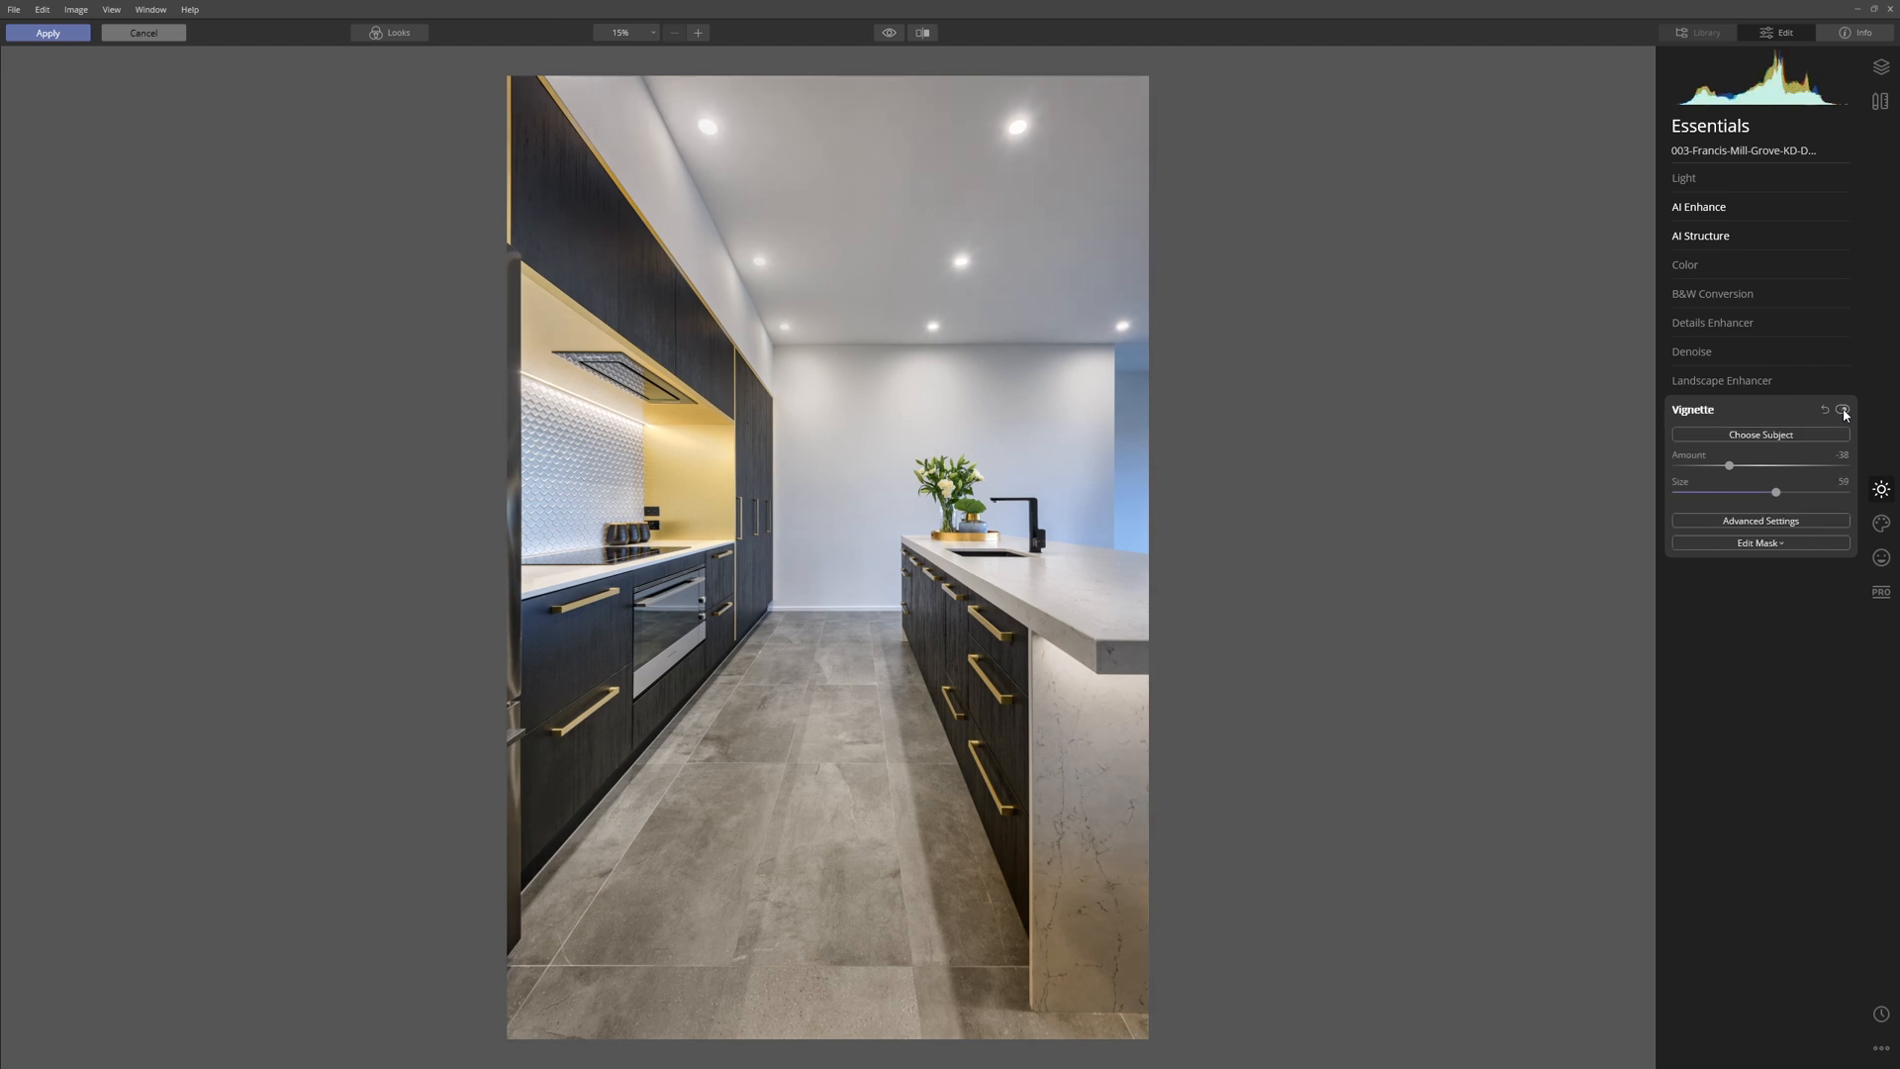
Set the vignette's advanced Inner Light to 15 and compare the image with the vignette on and off.
left_click(1798, 519)
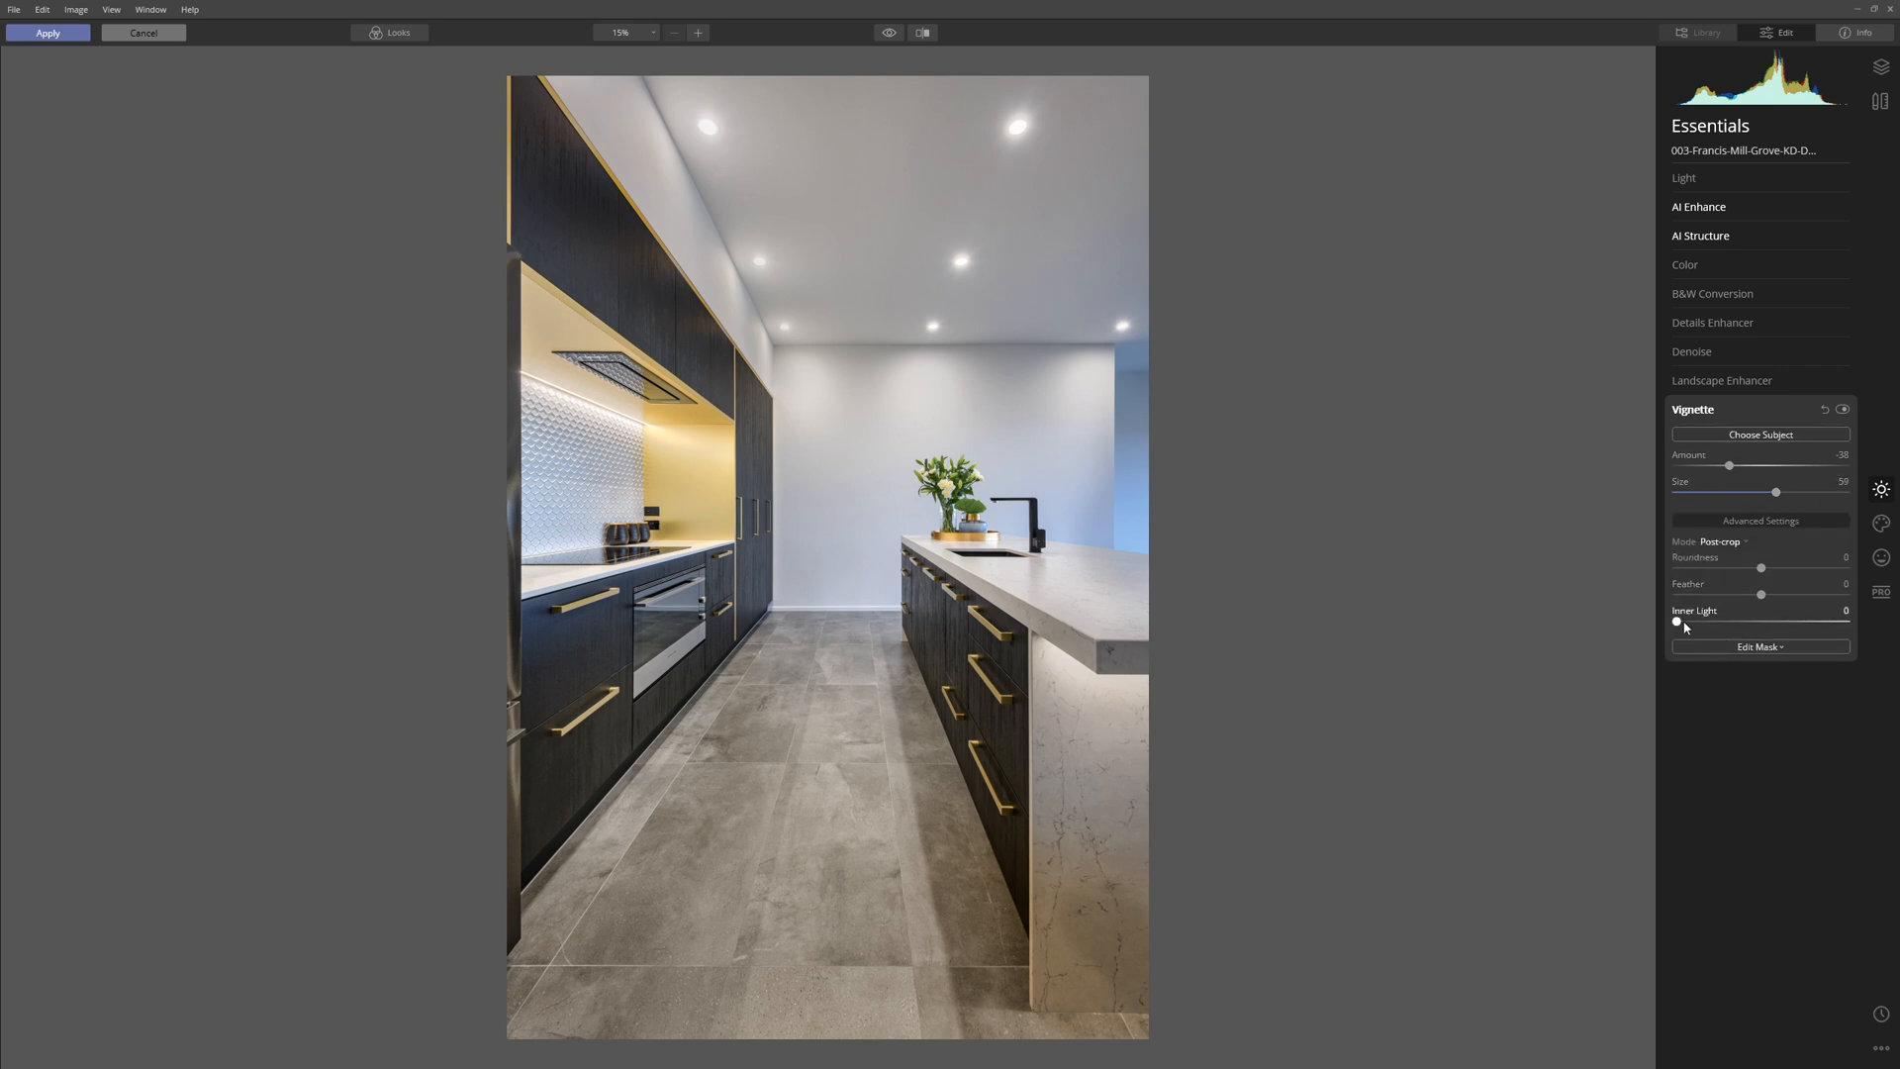
mouse_move(1678, 623)
left_mouse_down()
mouse_move(1884, 633)
mouse_move(1688, 637)
mouse_move(1703, 632)
left_mouse_up()
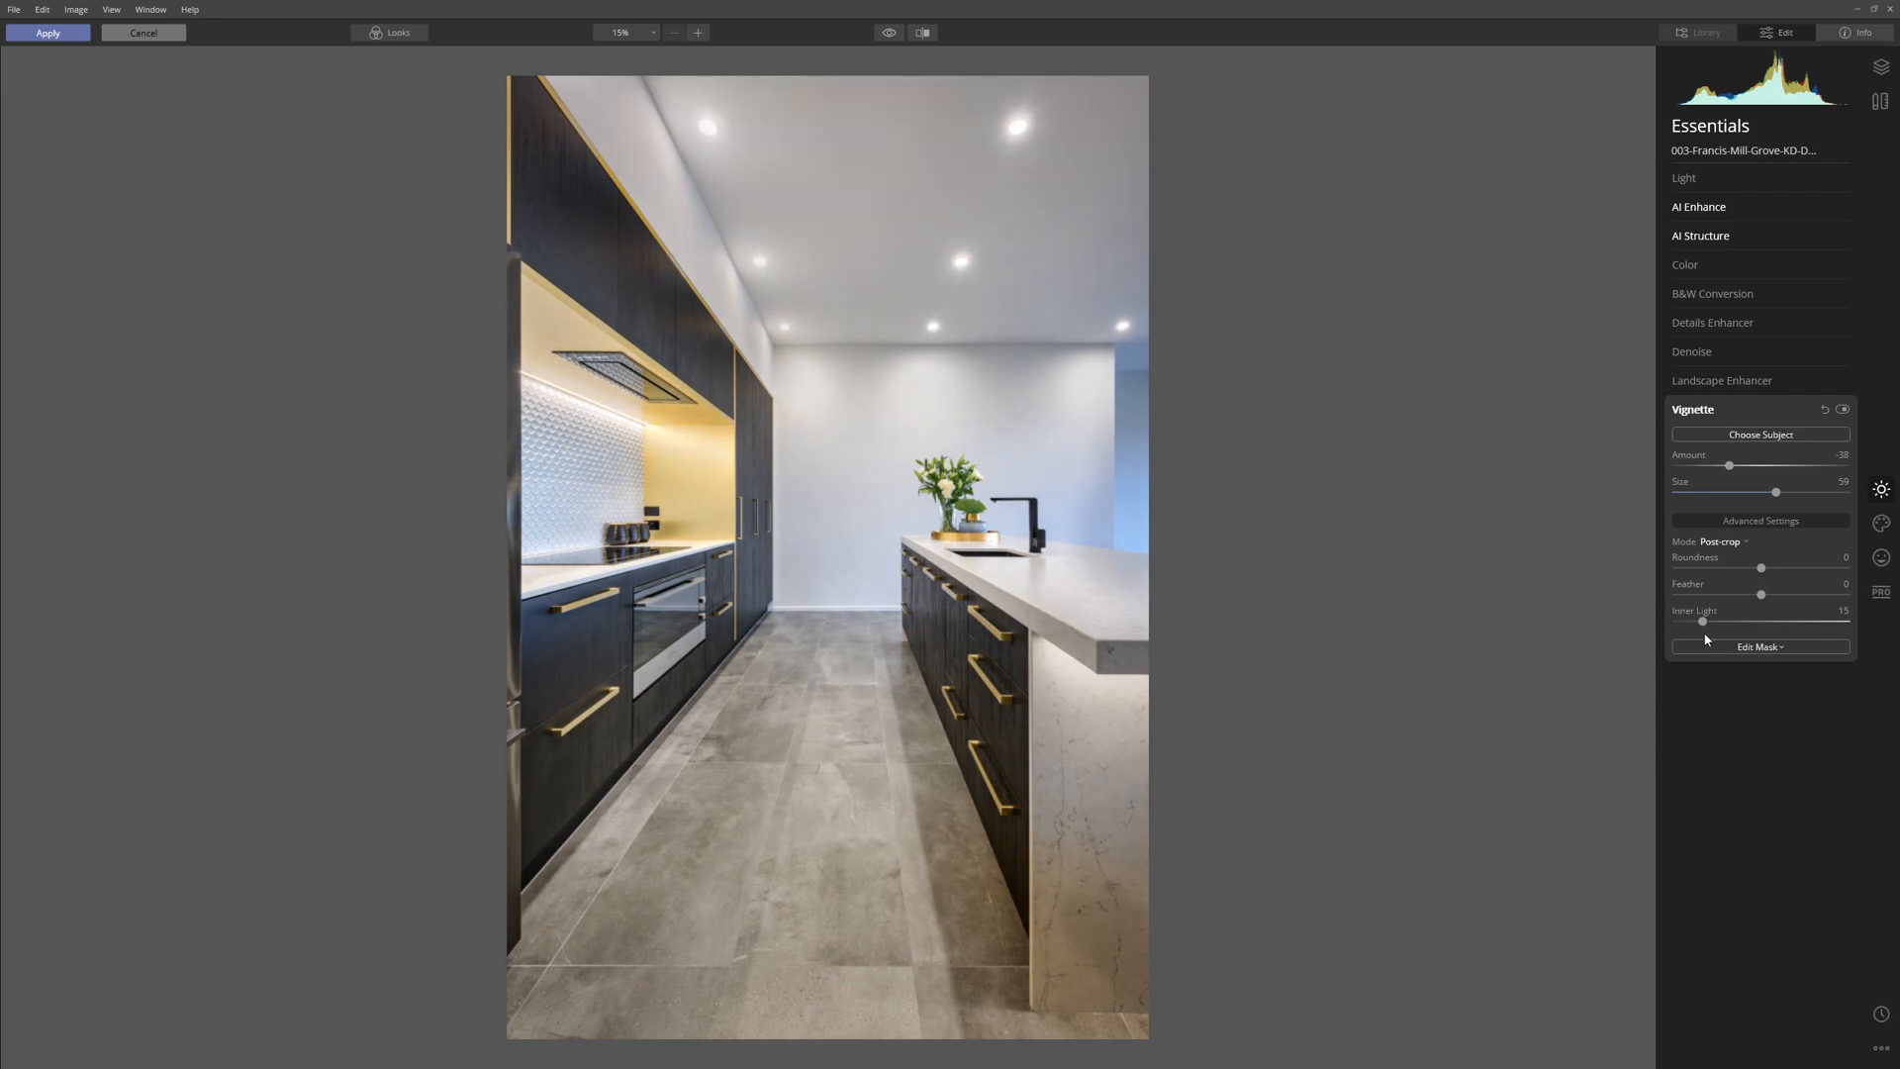
left_click(1841, 410)
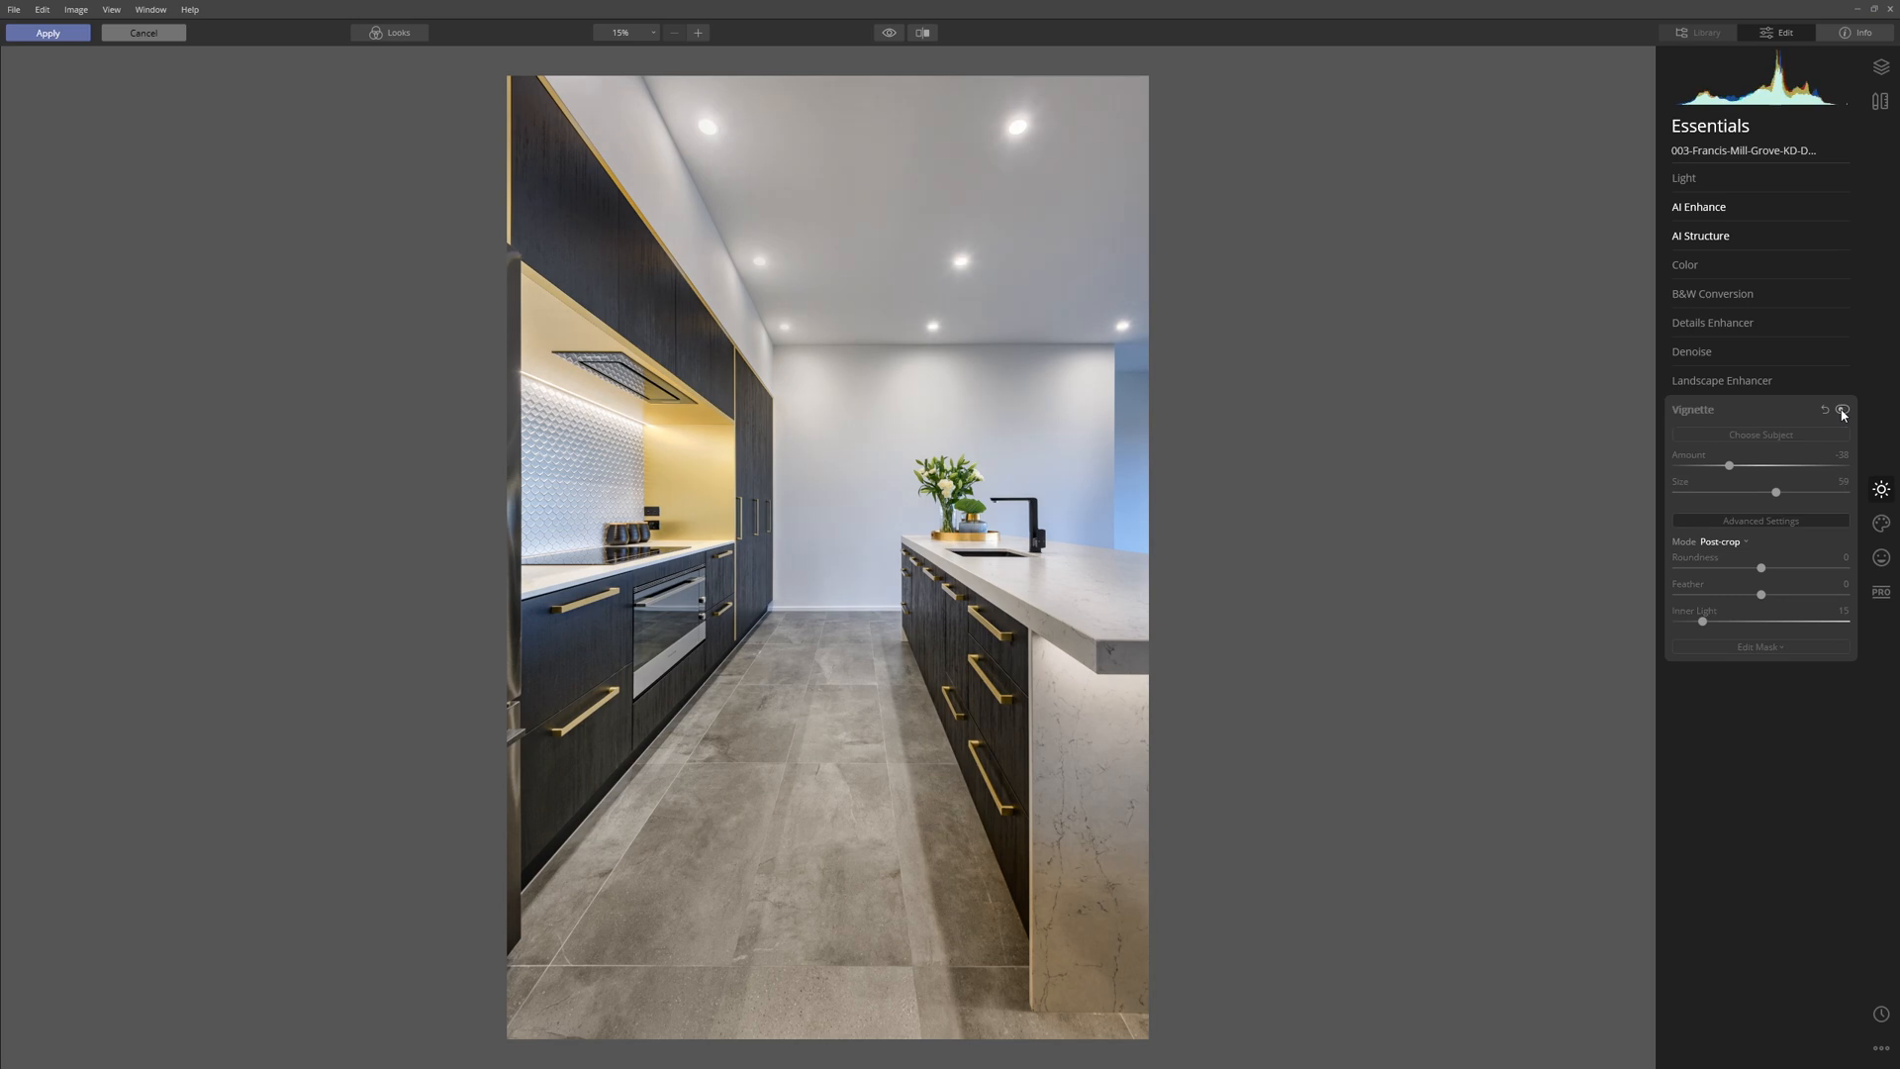
left_click(1841, 410)
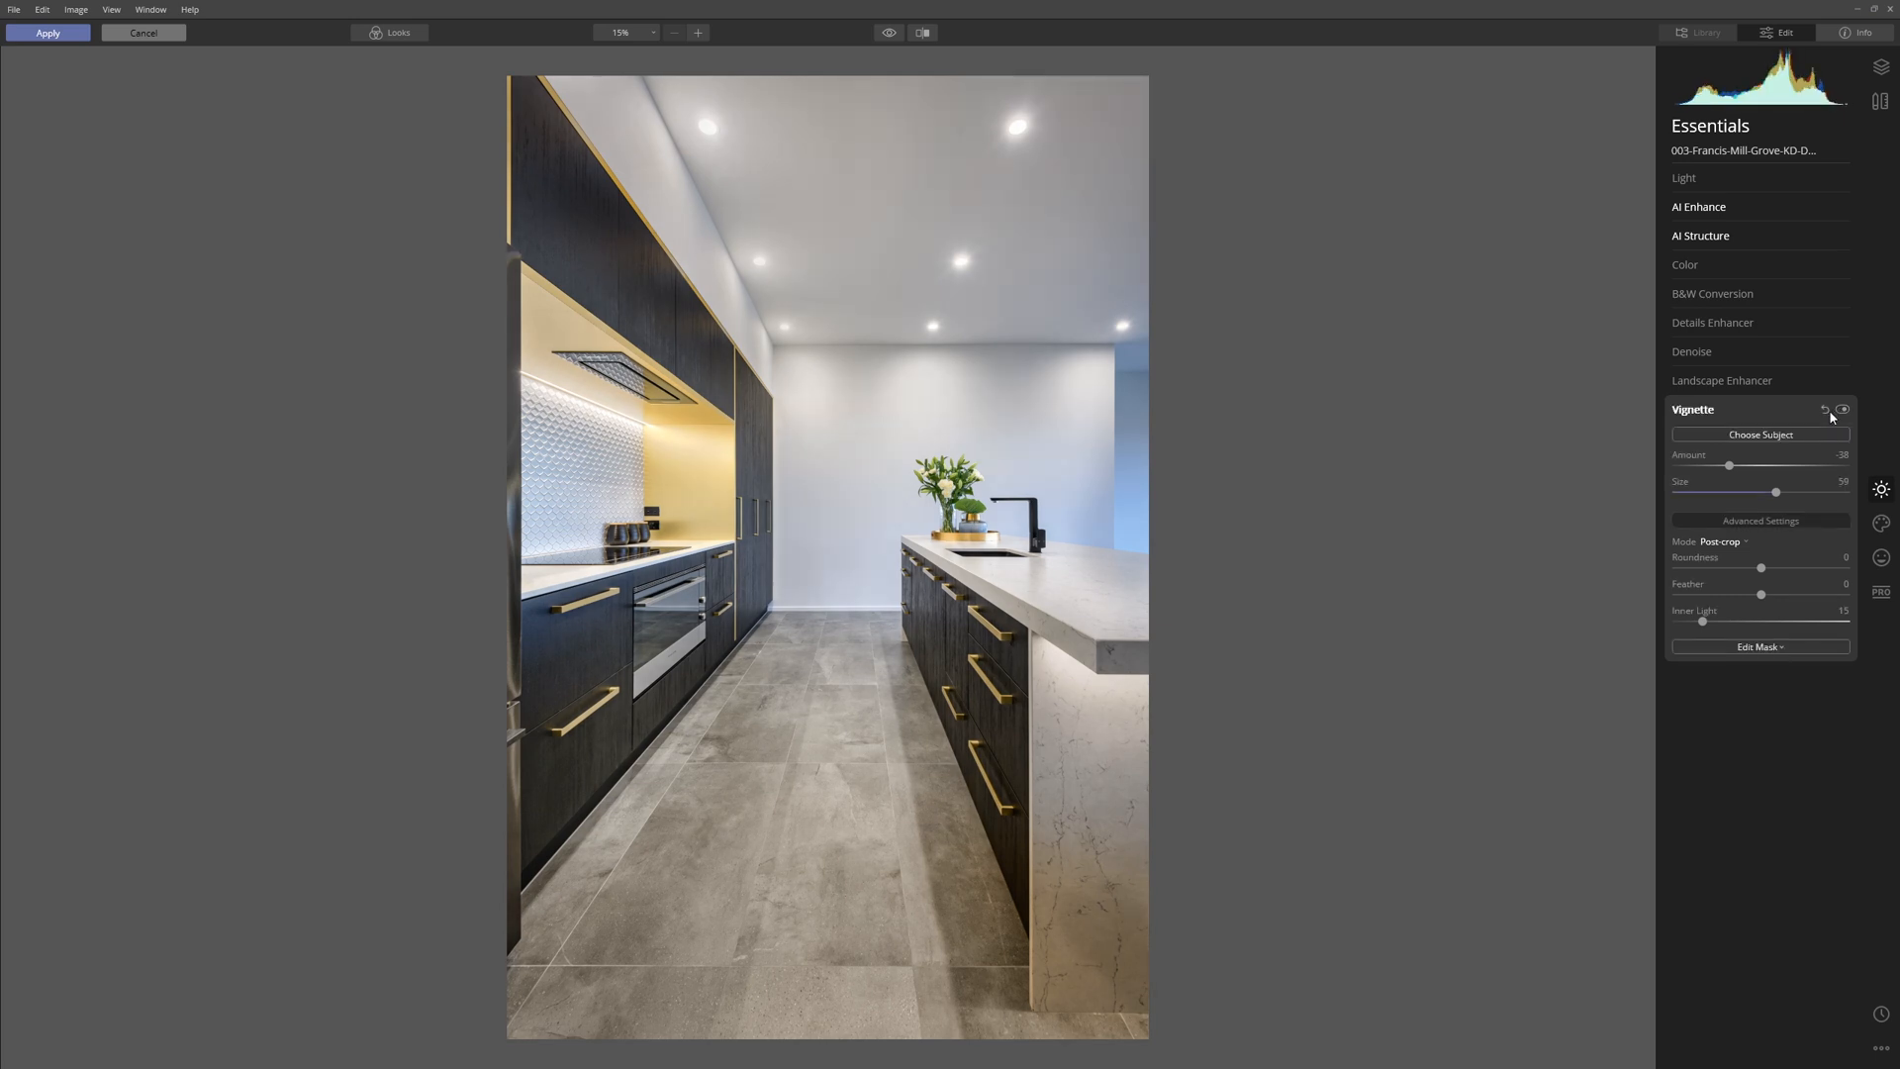
Try the creative Mystical filter at 100, settle its Amount at 11, and compare the image with and without it.
left_click(1883, 526)
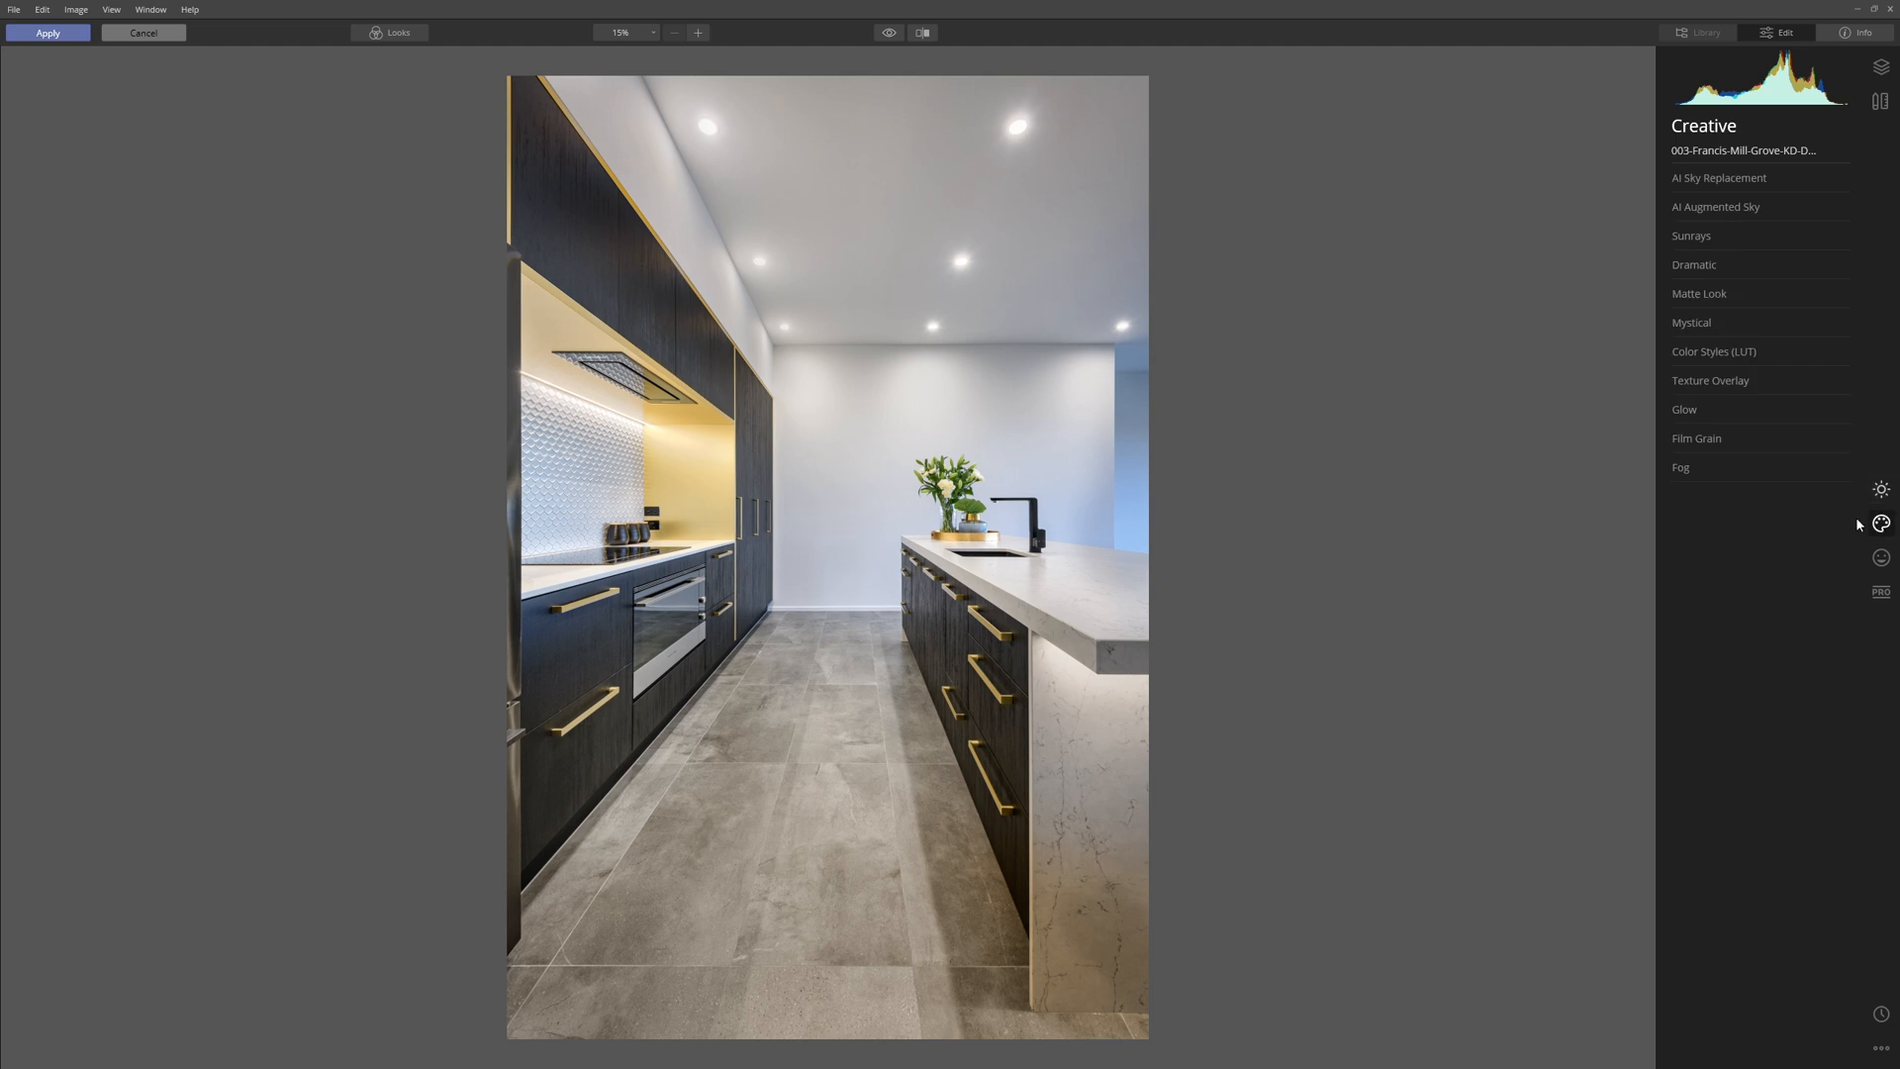
left_click(1711, 325)
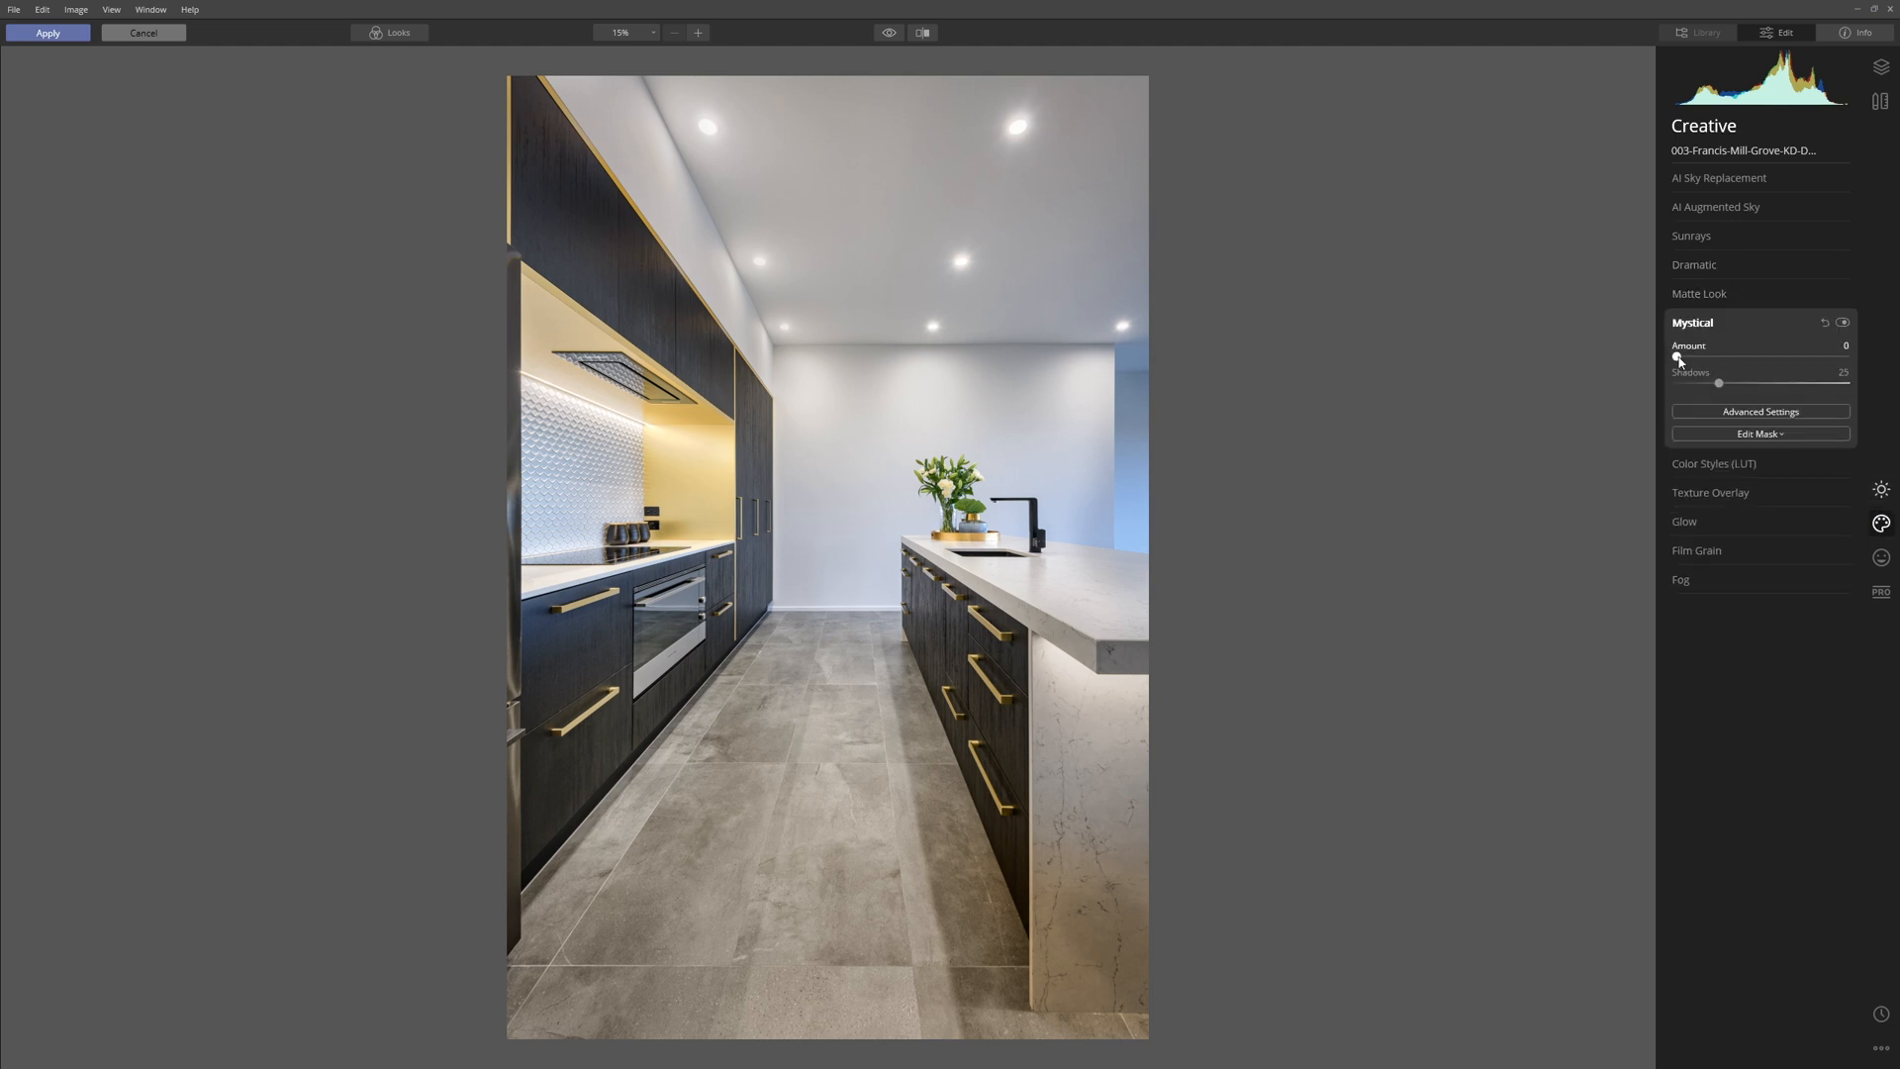
left_click_drag(1677, 361, 1846, 356)
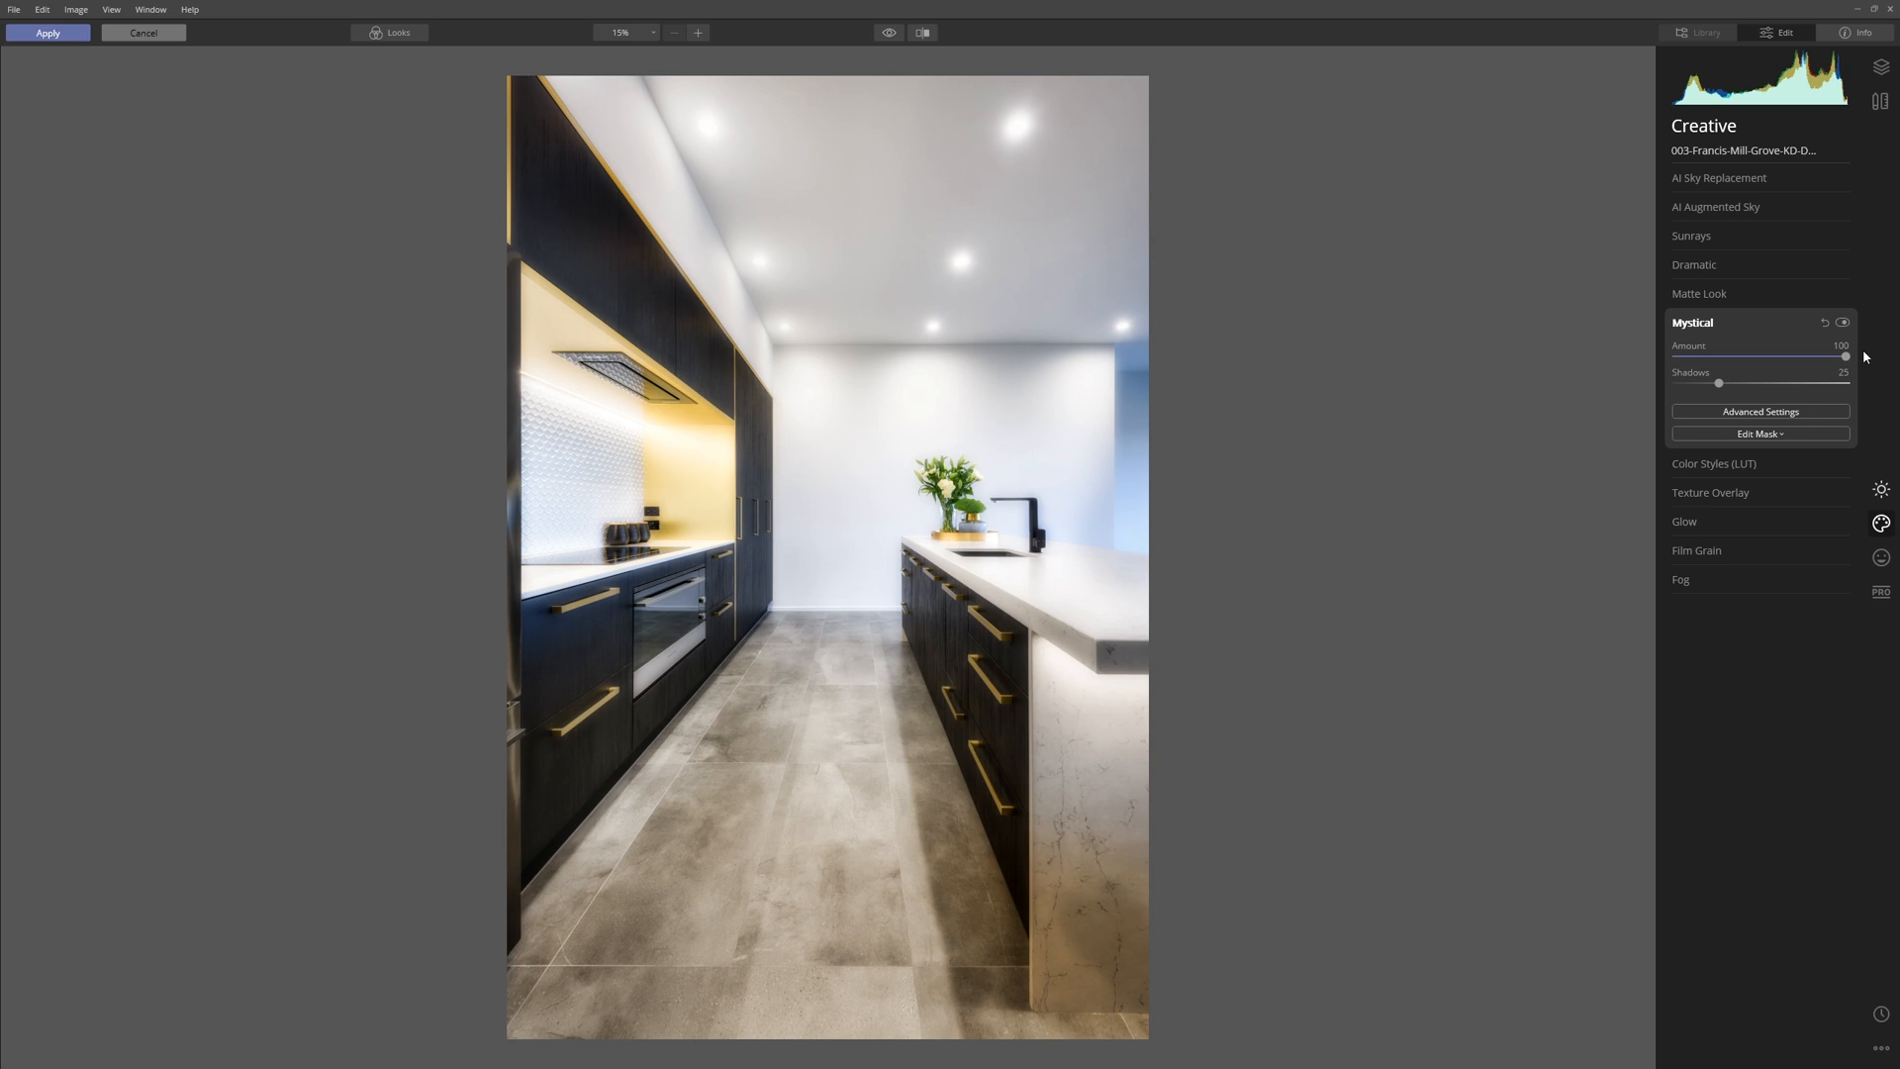
left_click_drag(1845, 357, 1696, 358)
left_click(1843, 323)
left_click(1843, 323)
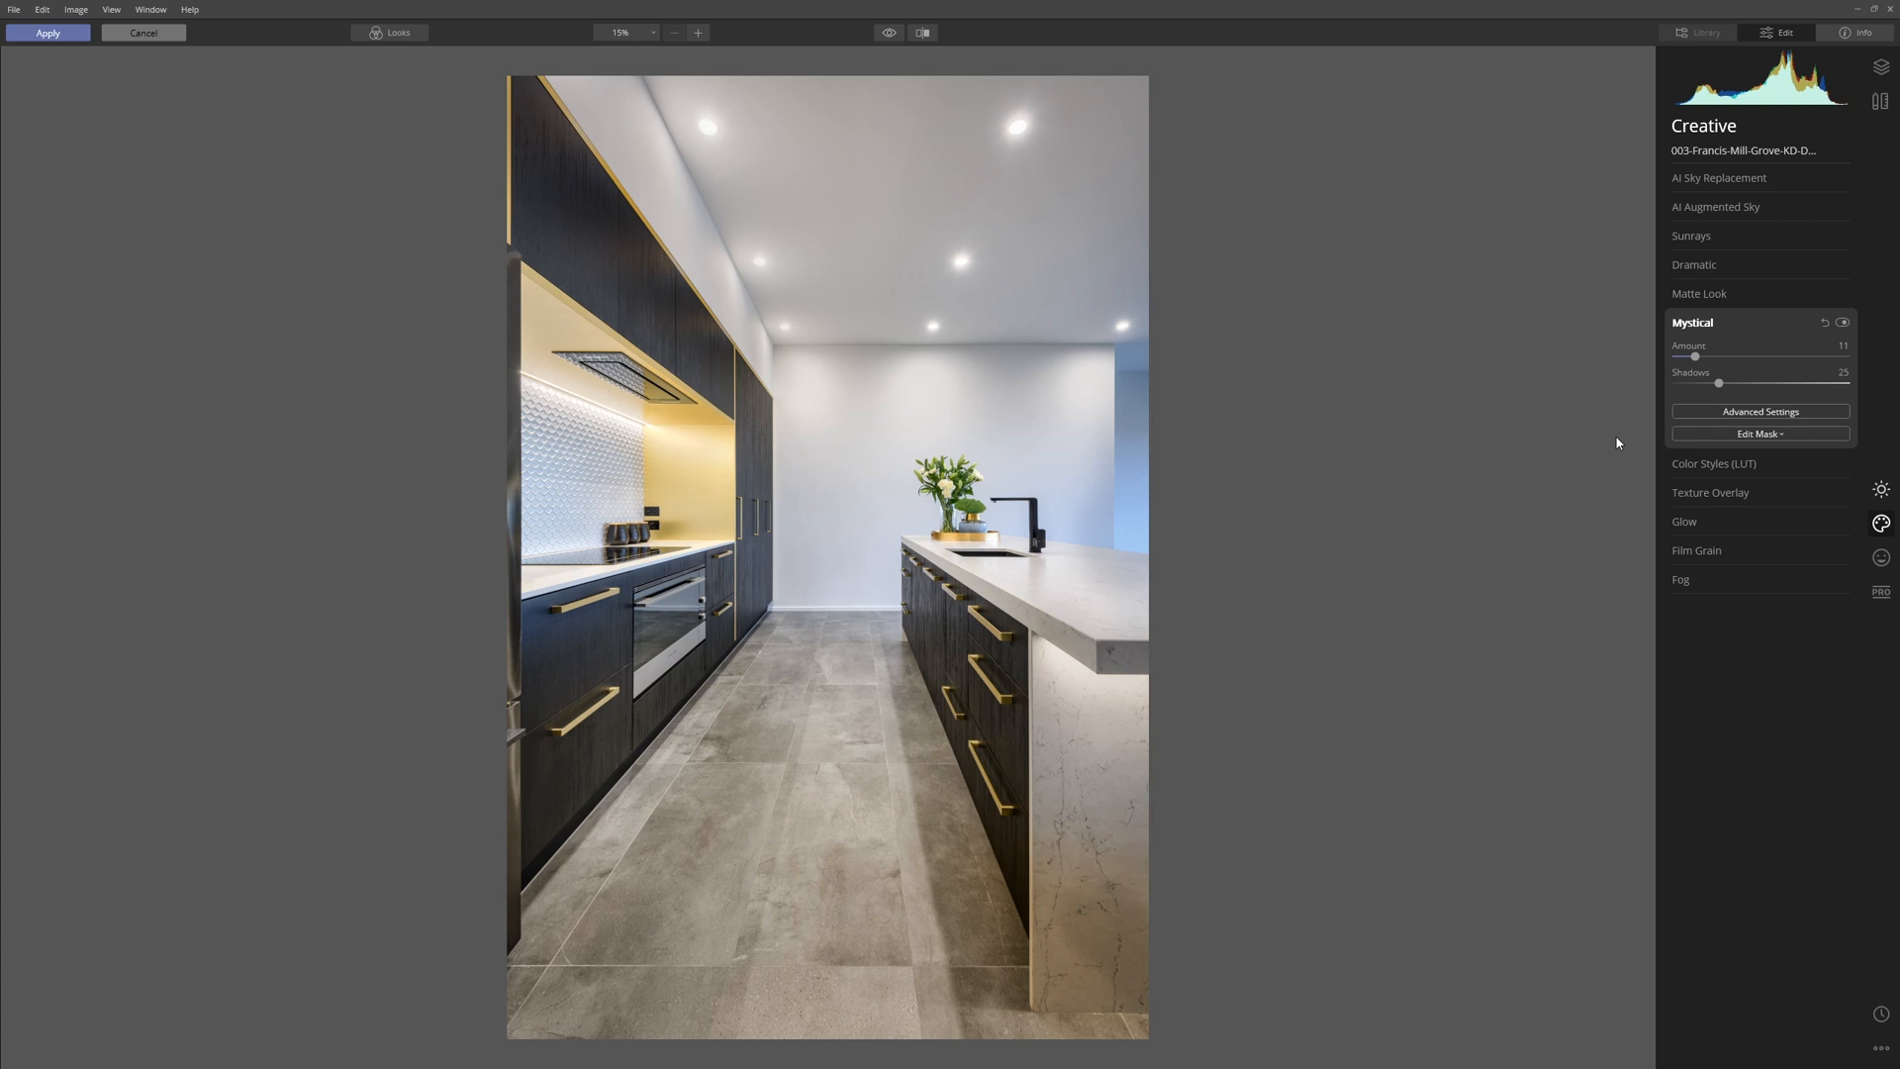
left_click(1843, 324)
left_click(1843, 323)
Try the creative Dramatic filter at Amount 100, return it to 0, and toggle the filter to compare.
left_click(1714, 264)
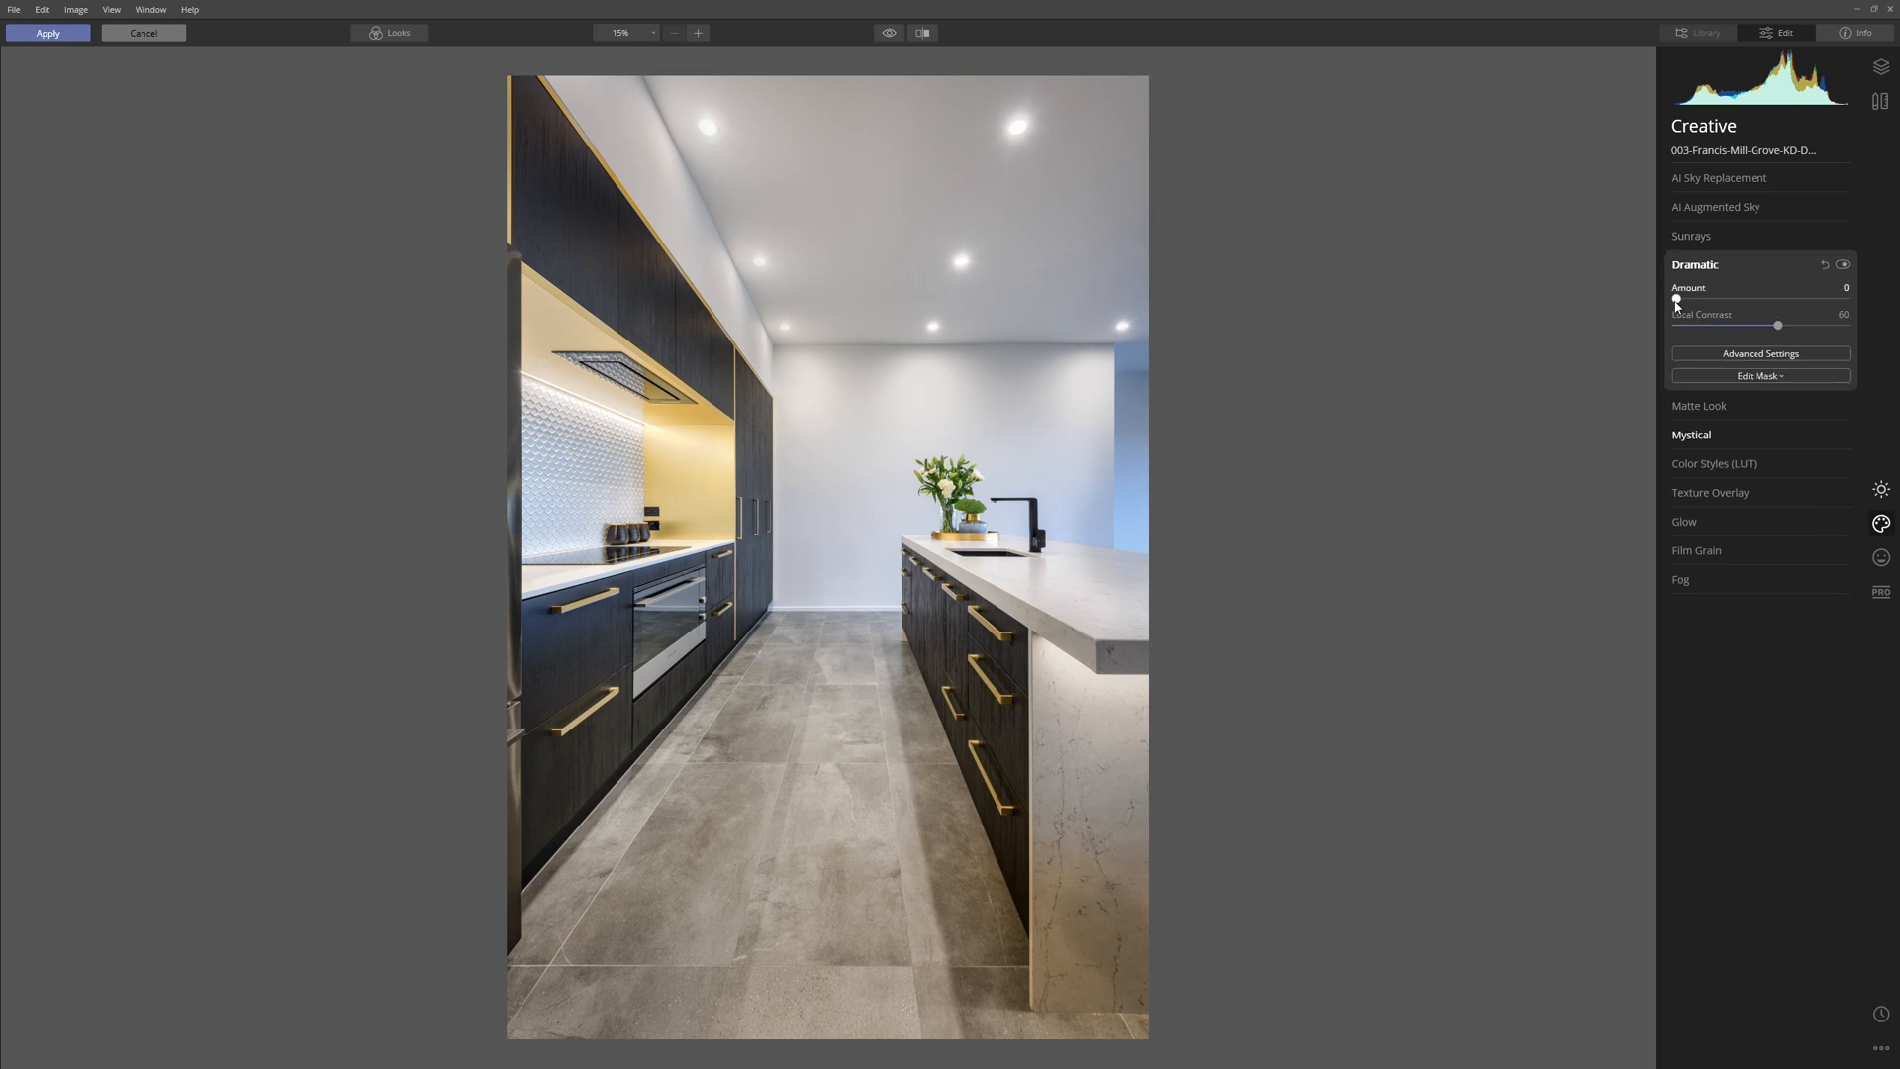
left_click_drag(1677, 299, 1848, 297)
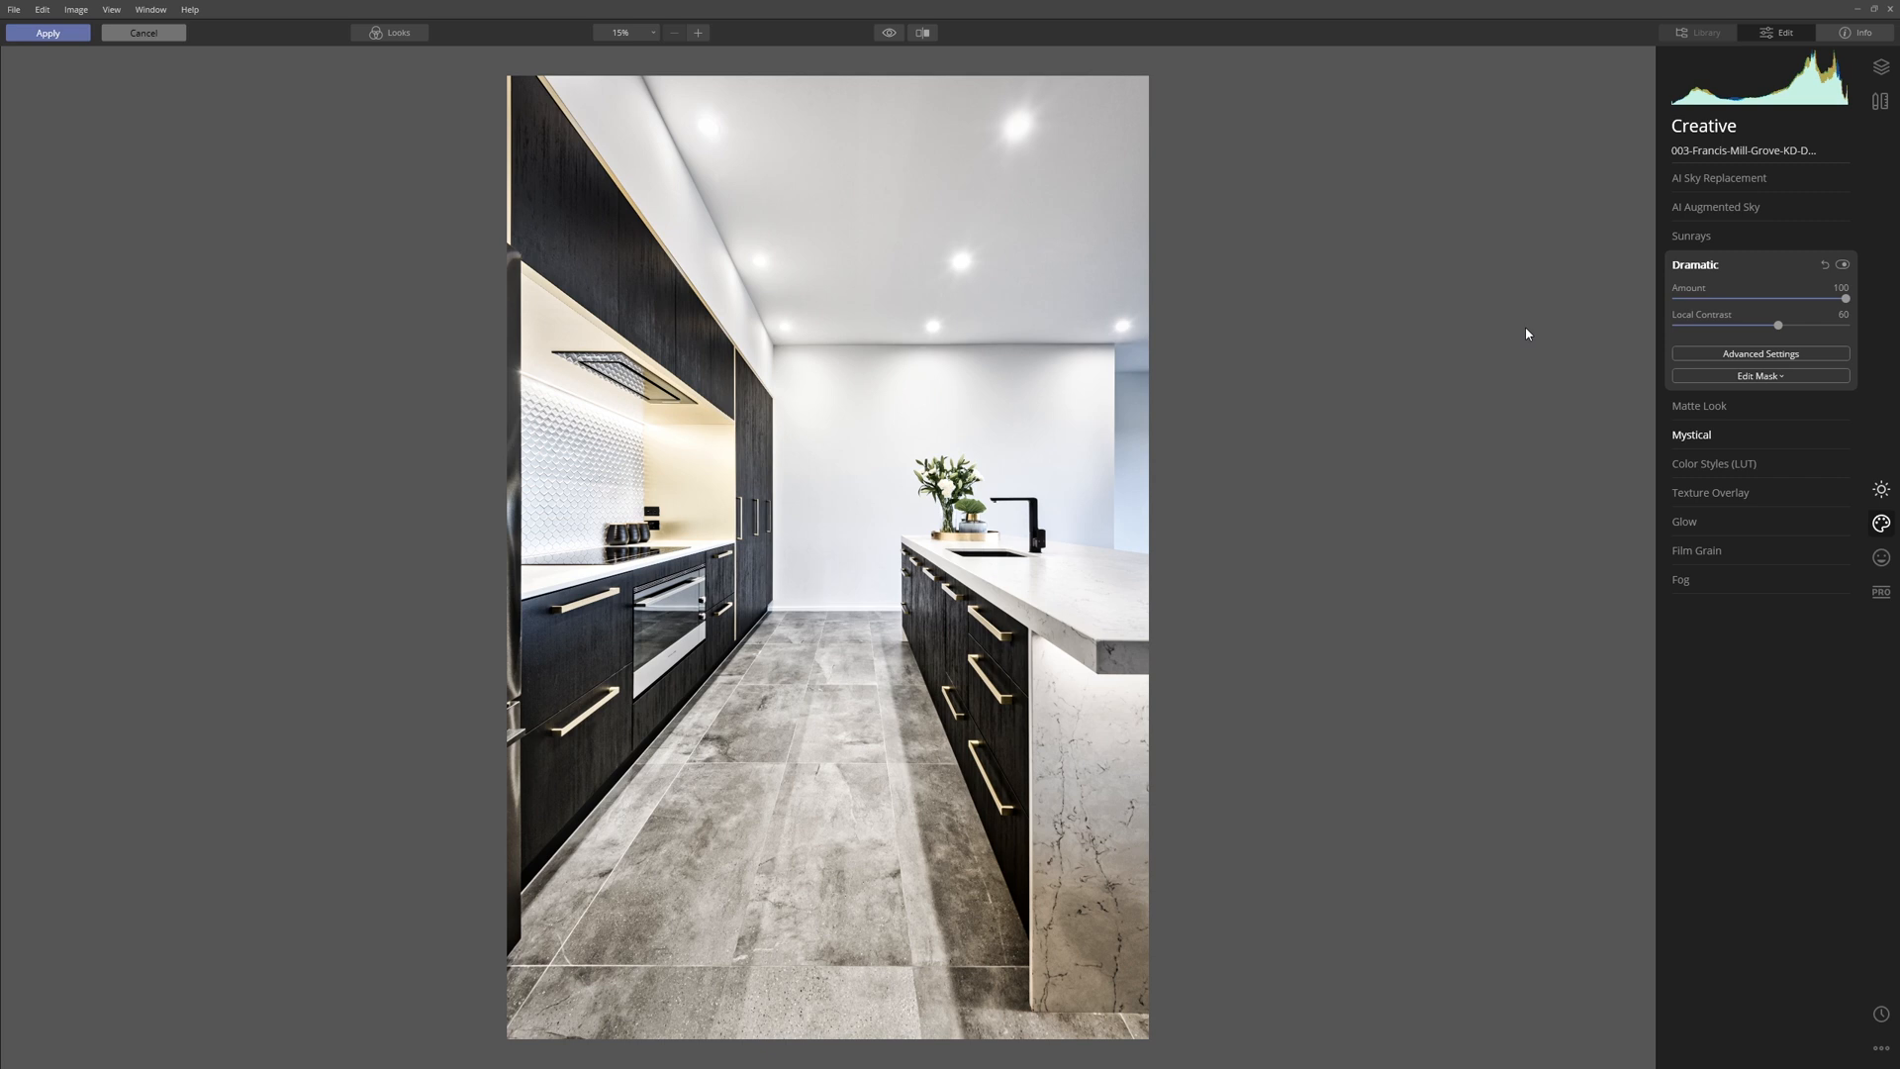
left_click_drag(1846, 297, 1646, 320)
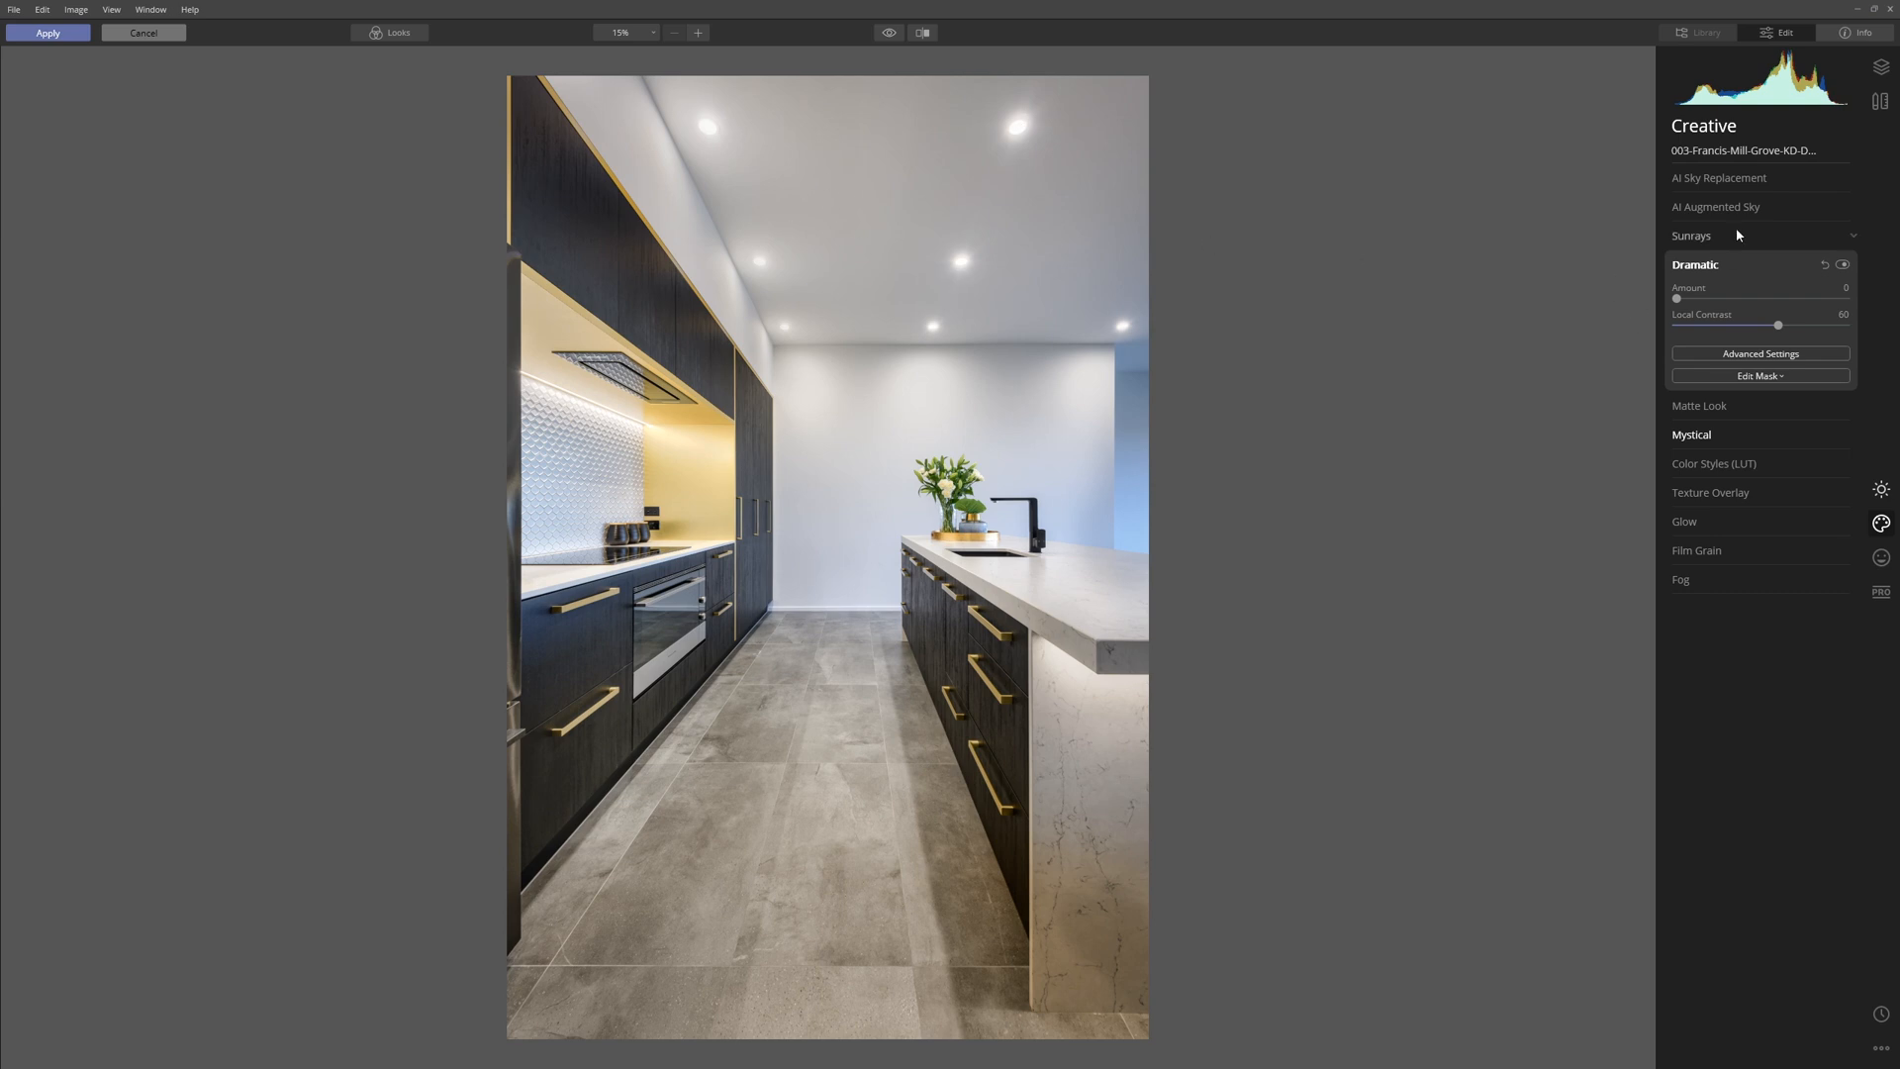
mouse_move(1676, 300)
left_mouse_down()
mouse_move(1767, 308)
mouse_move(1668, 311)
left_mouse_up()
left_click(1841, 265)
left_click(1841, 266)
In the professional Advanced Contrast filter, try Highlights Contrast at 100 and settle it at 50.
left_click(1882, 592)
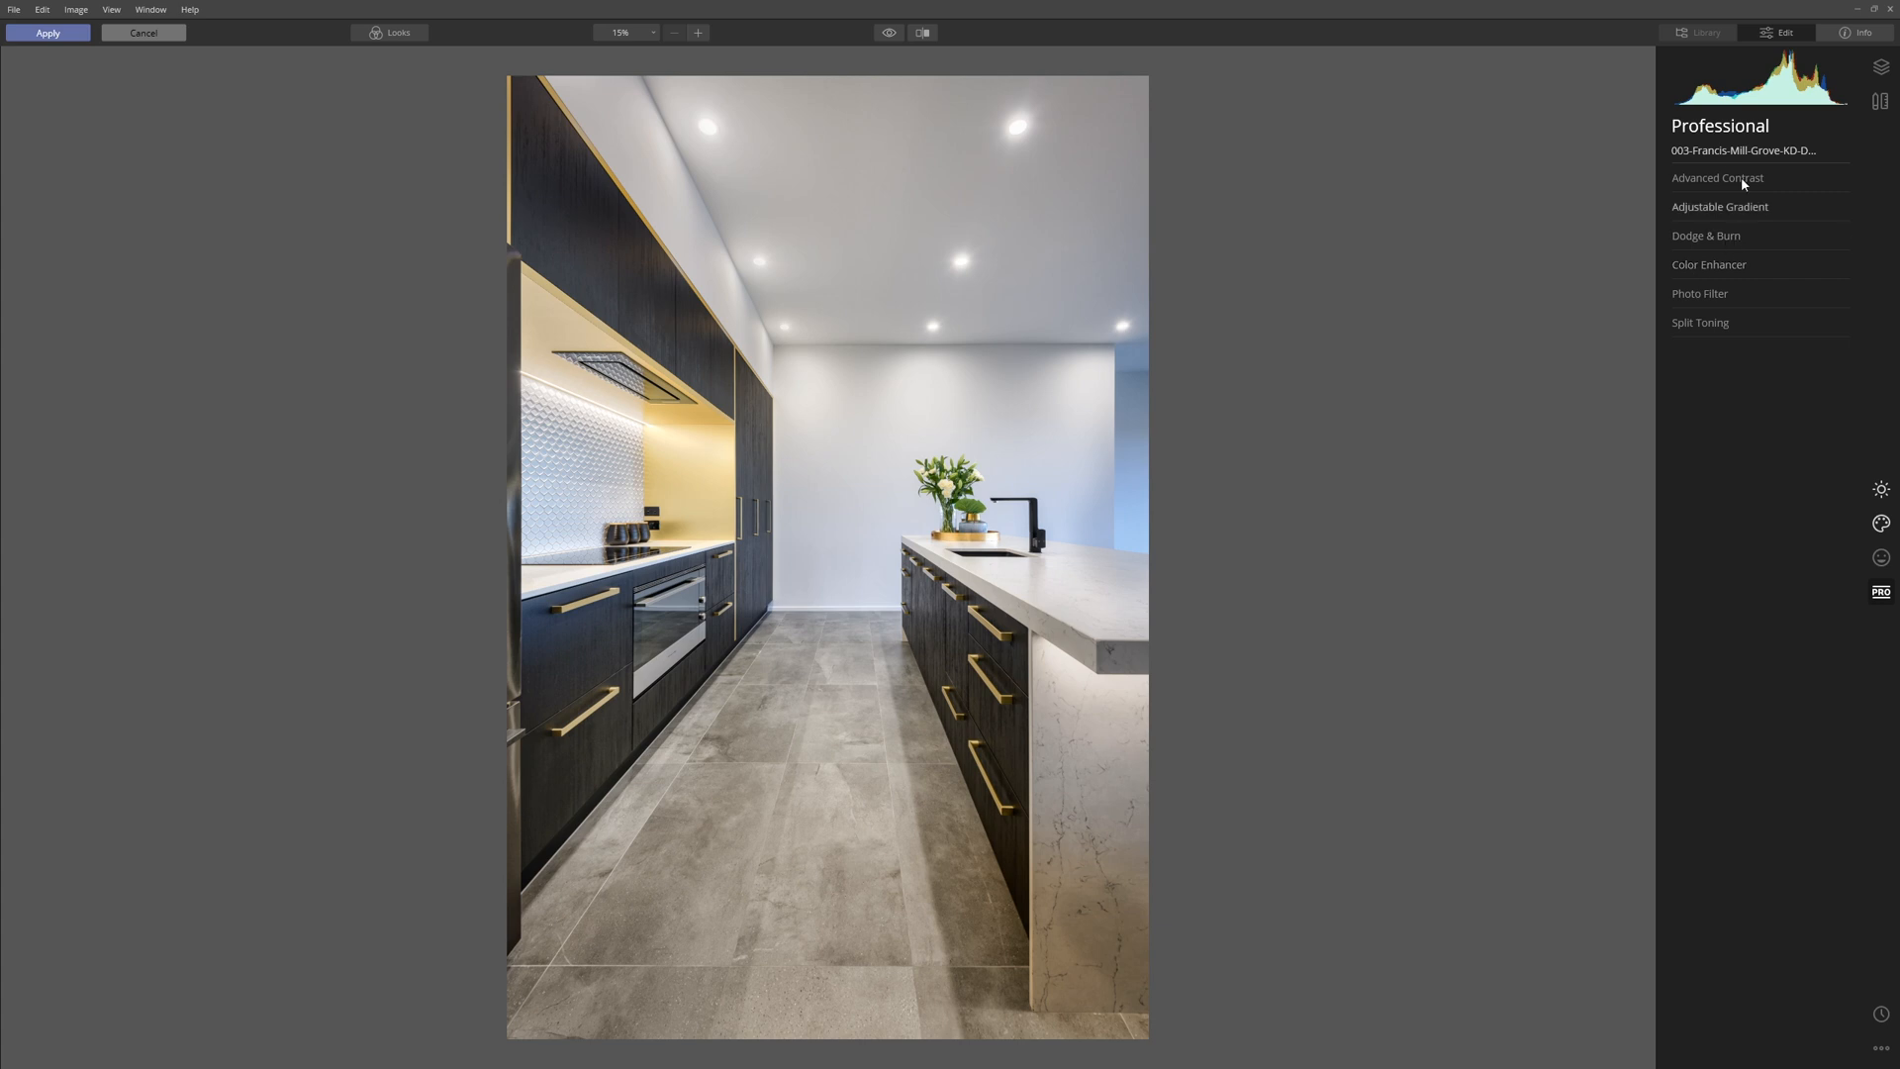
left_click(1698, 181)
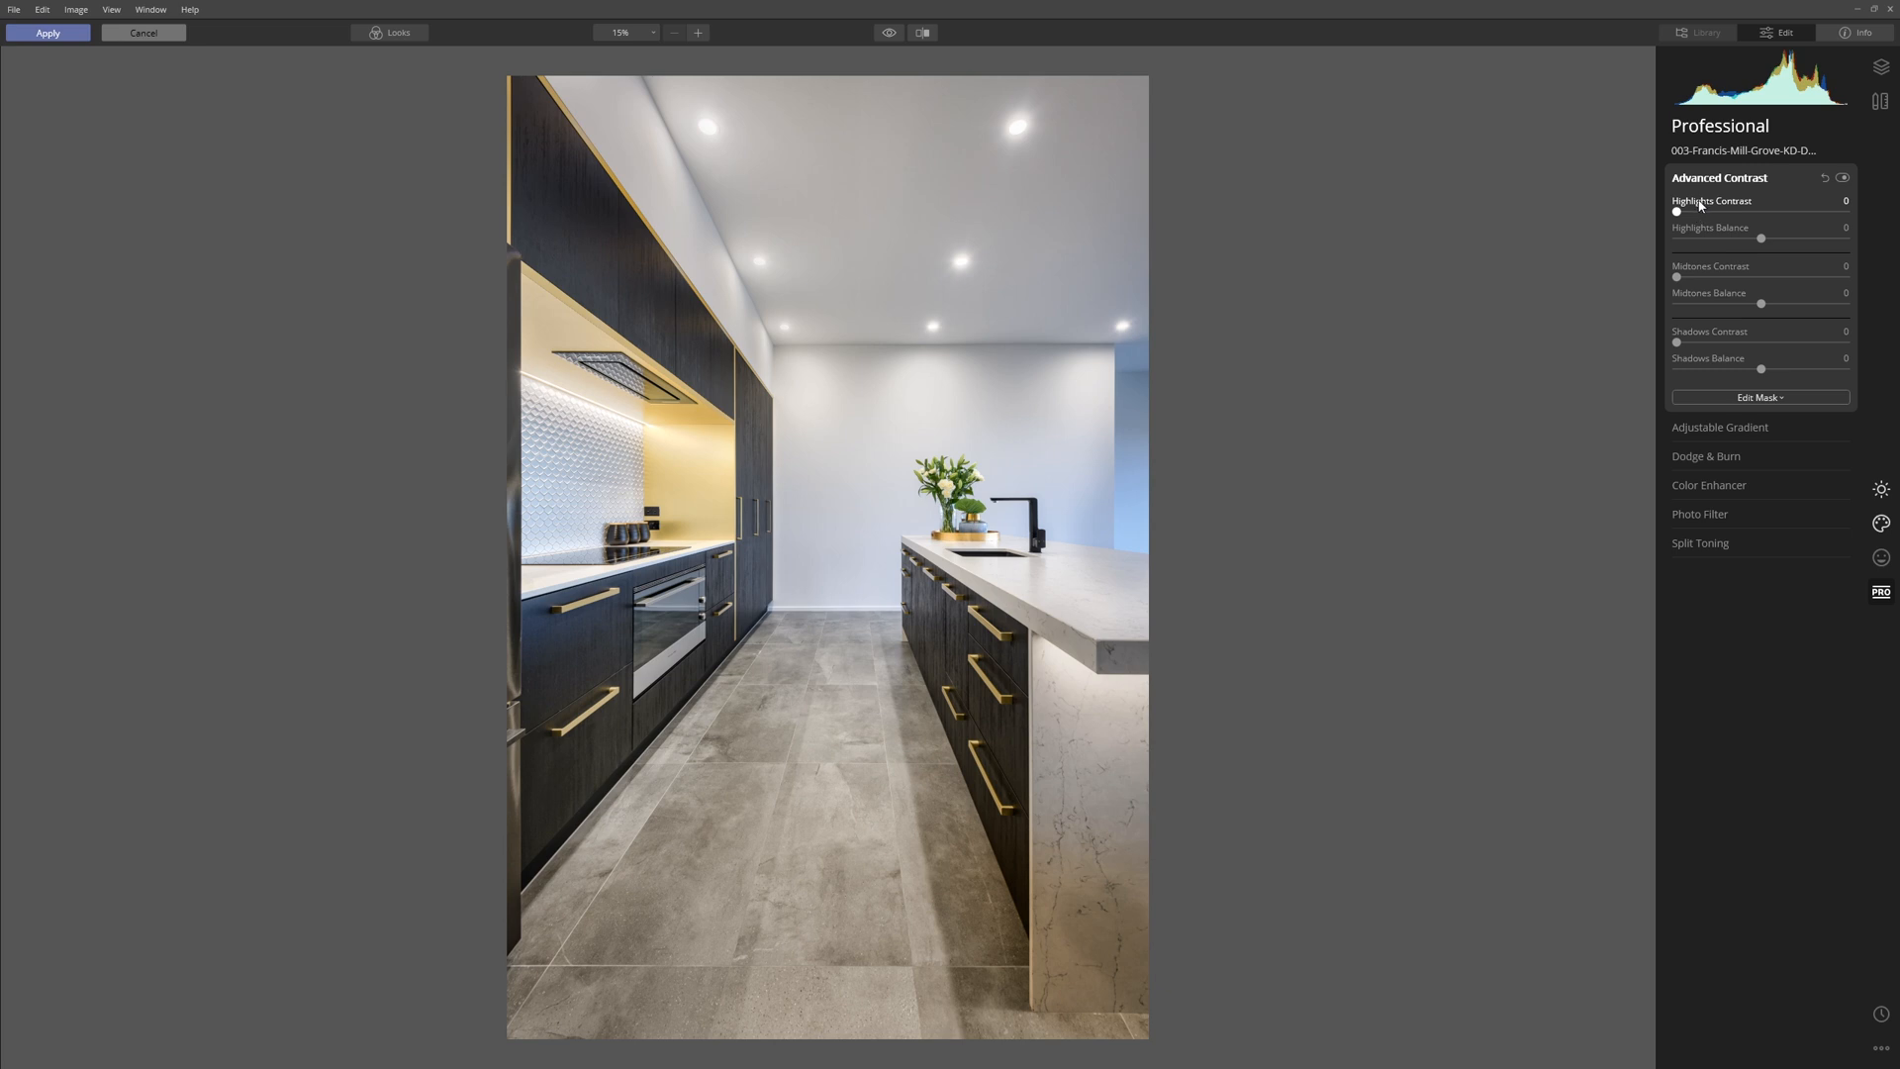
left_click_drag(1674, 212, 1892, 240)
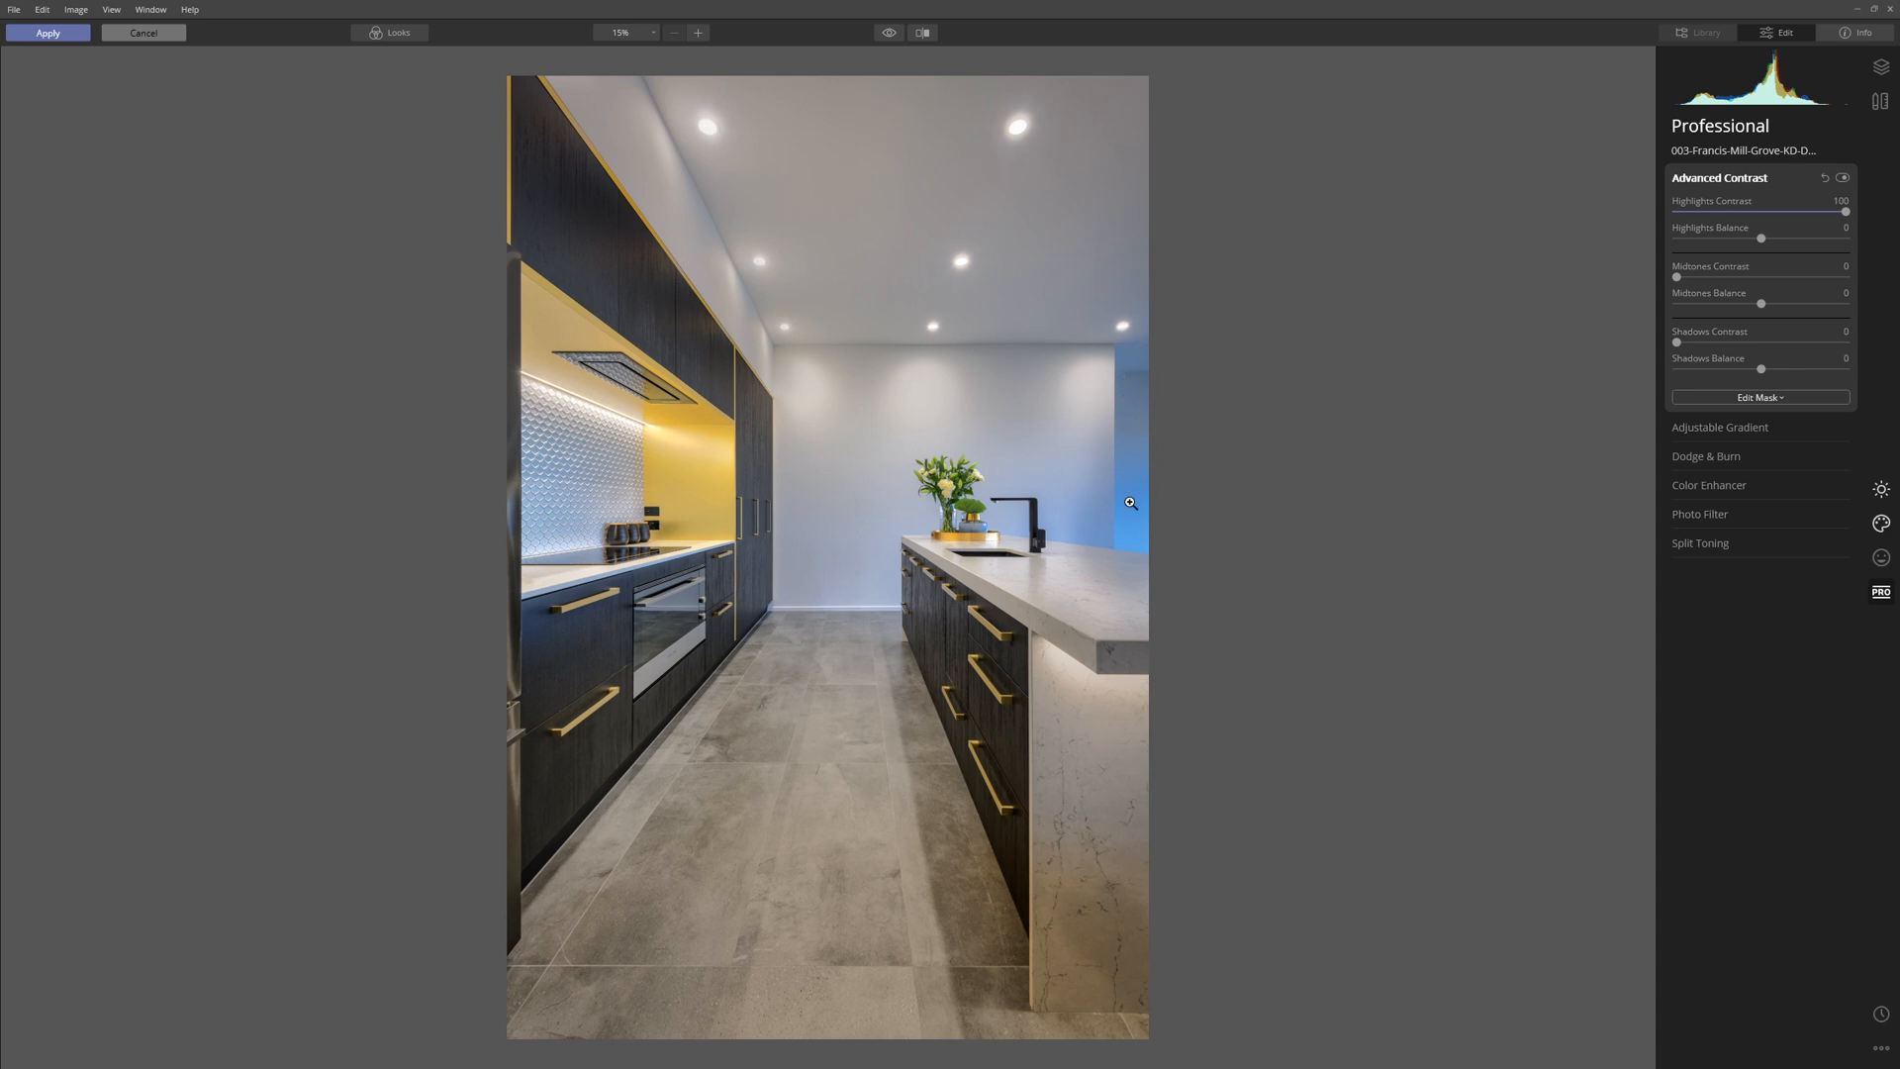
left_click_drag(1847, 212, 1878, 292)
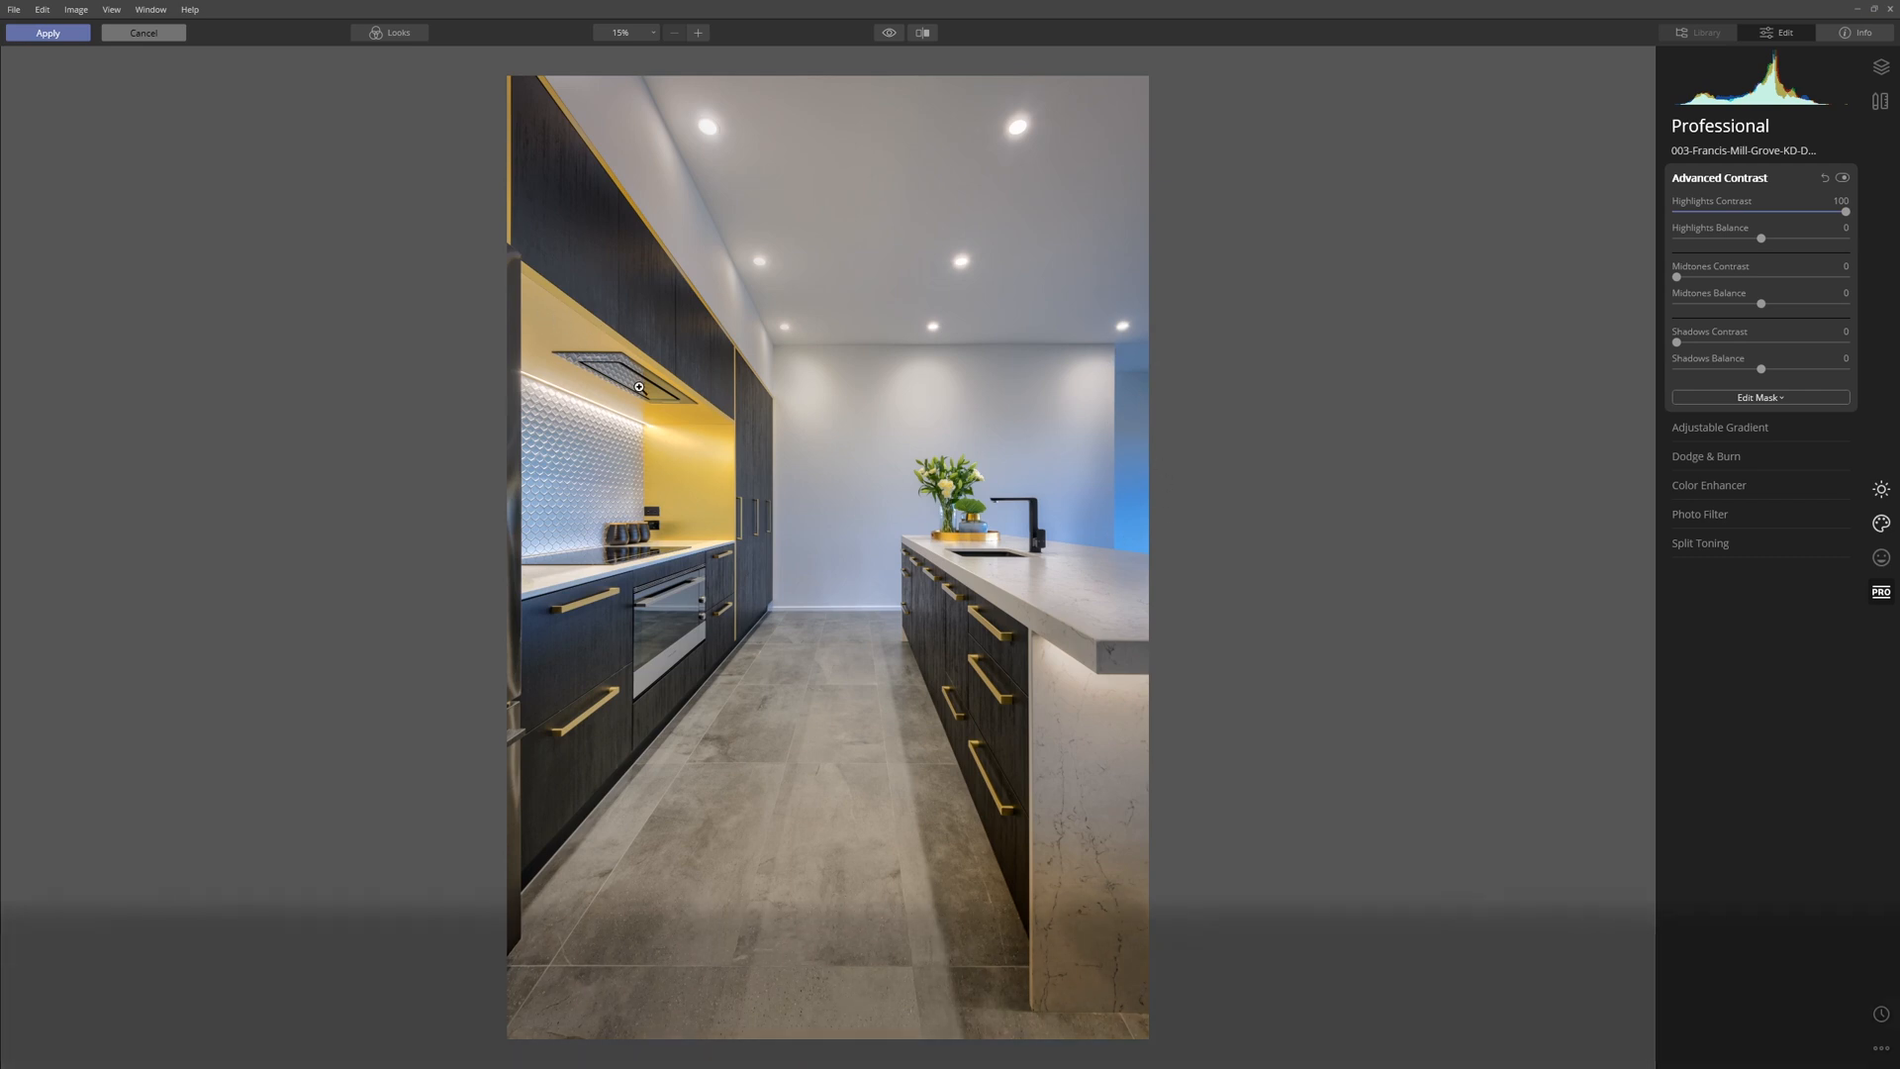
left_click_drag(1845, 212, 1765, 217)
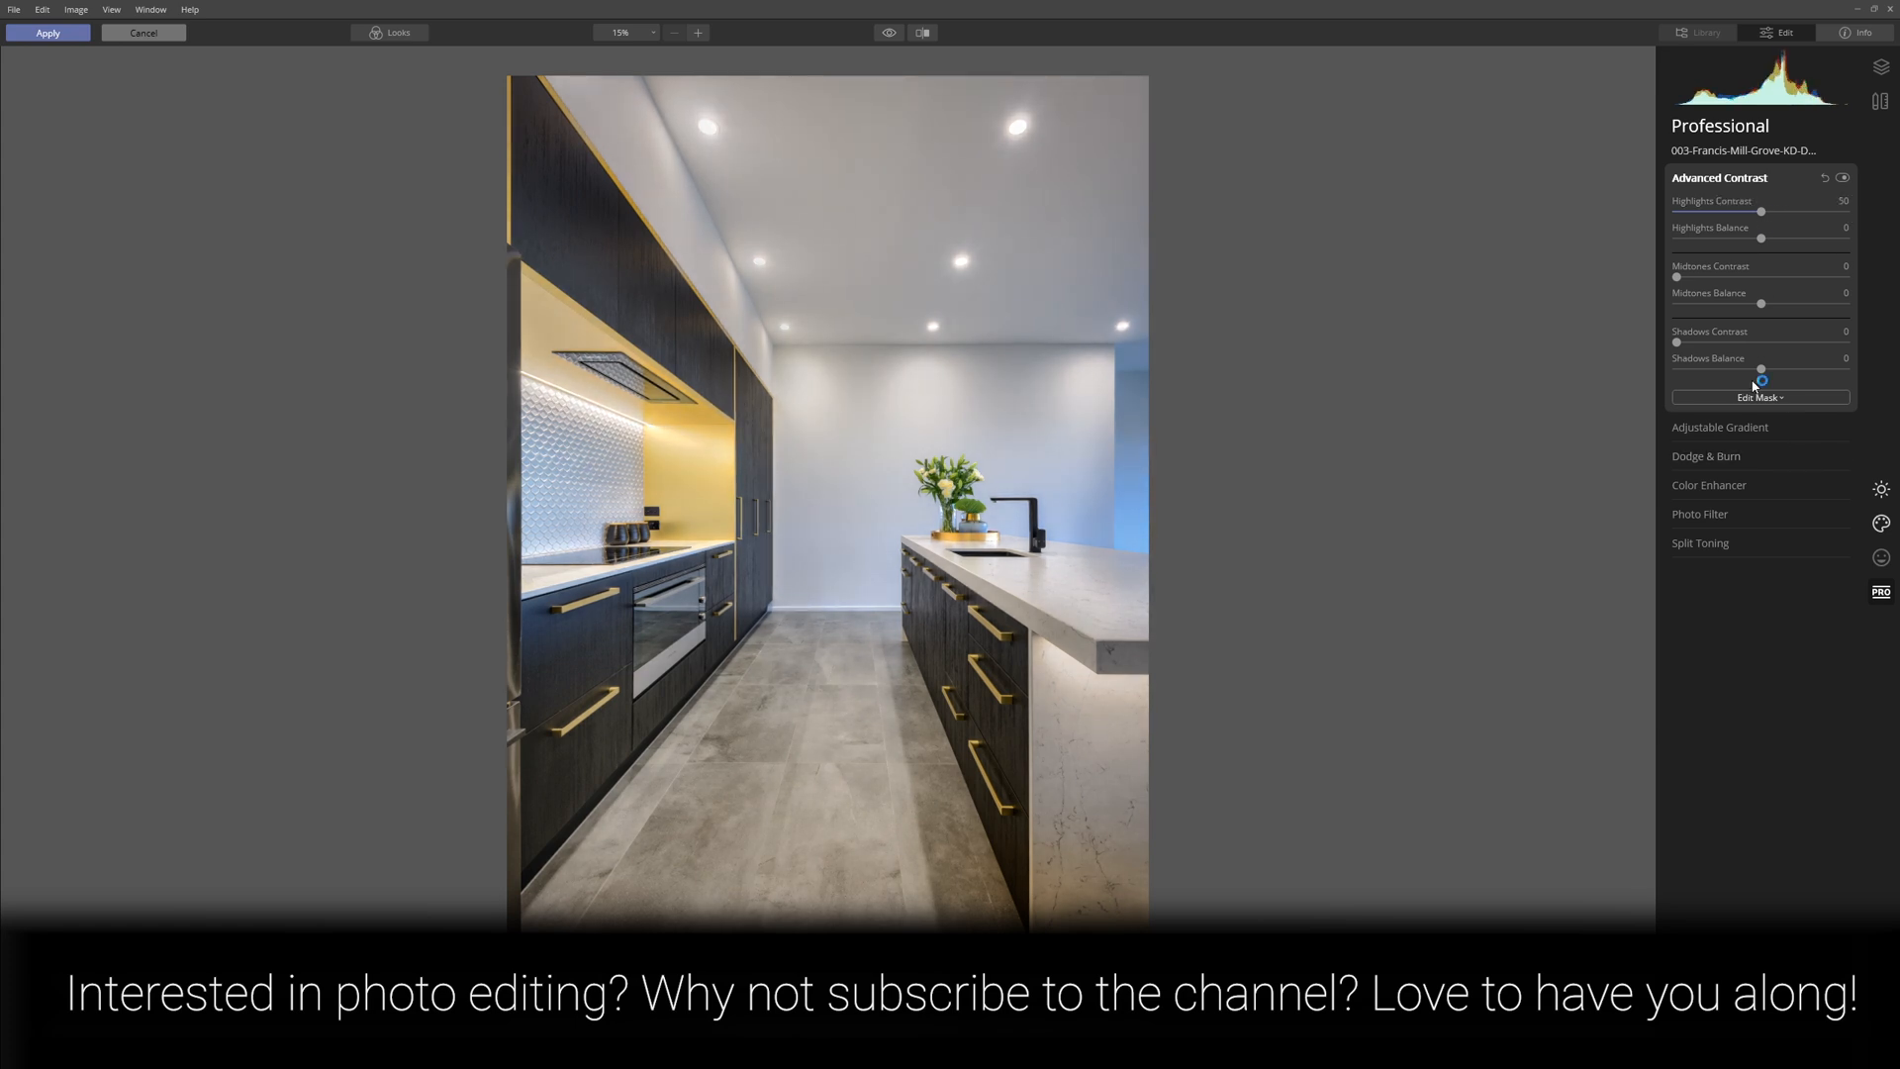
Add a brush mask to Advanced Contrast and paint it over the cooktop recess with brush size 196 at 50% opacity.
left_click(1769, 400)
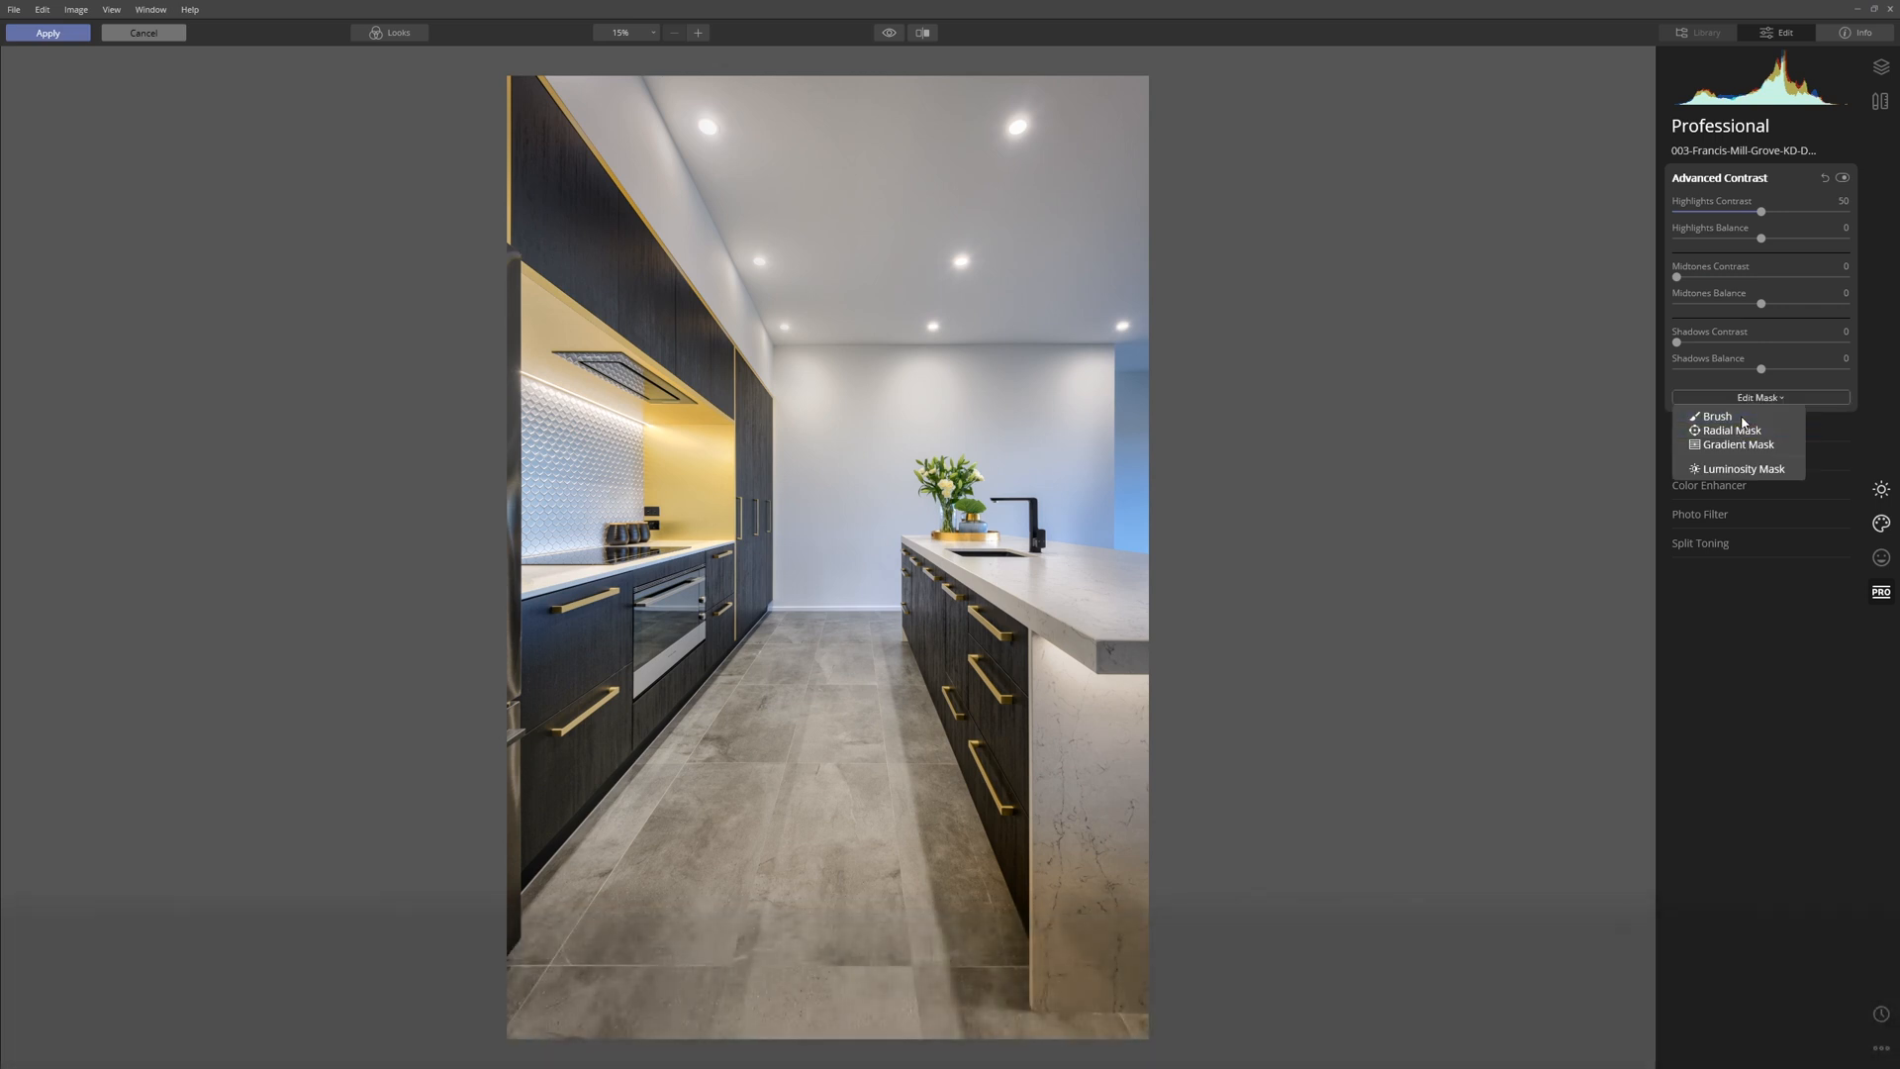
left_click(1743, 419)
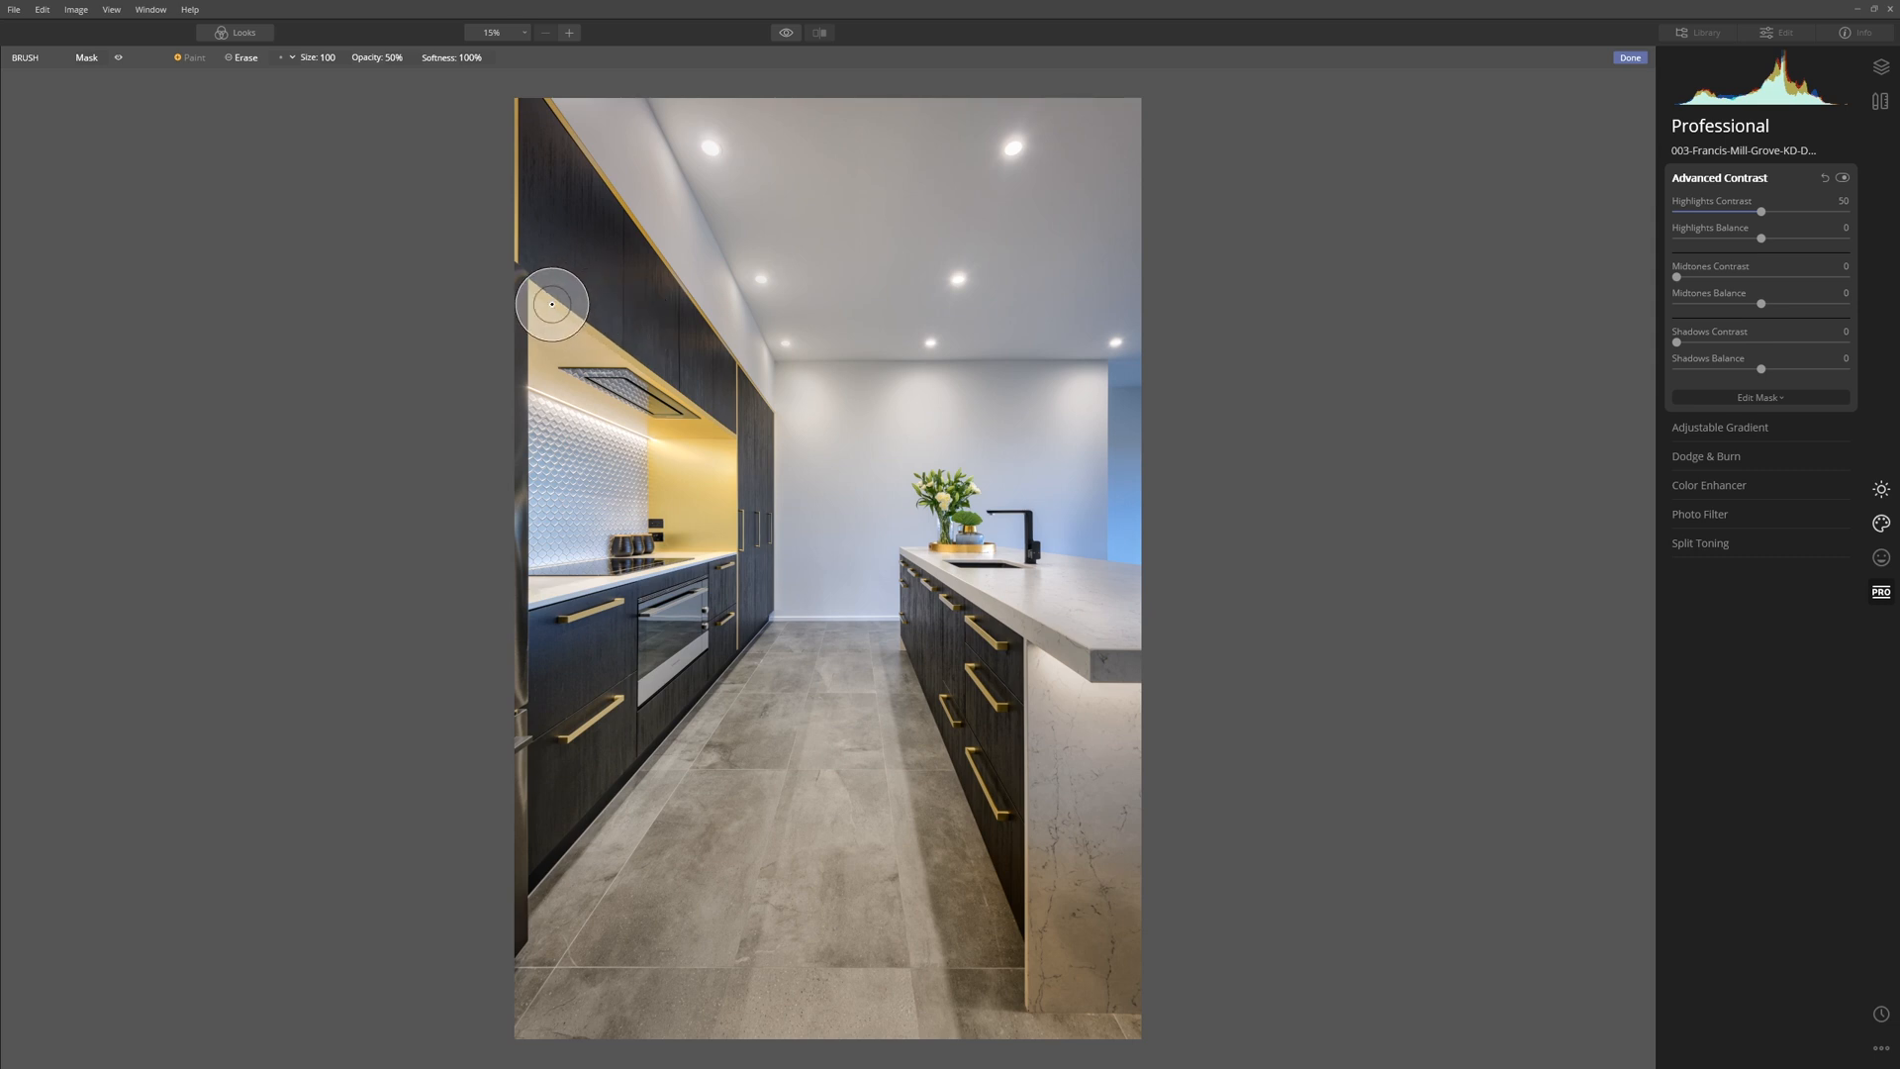
scroll(560, 311, "up", 4)
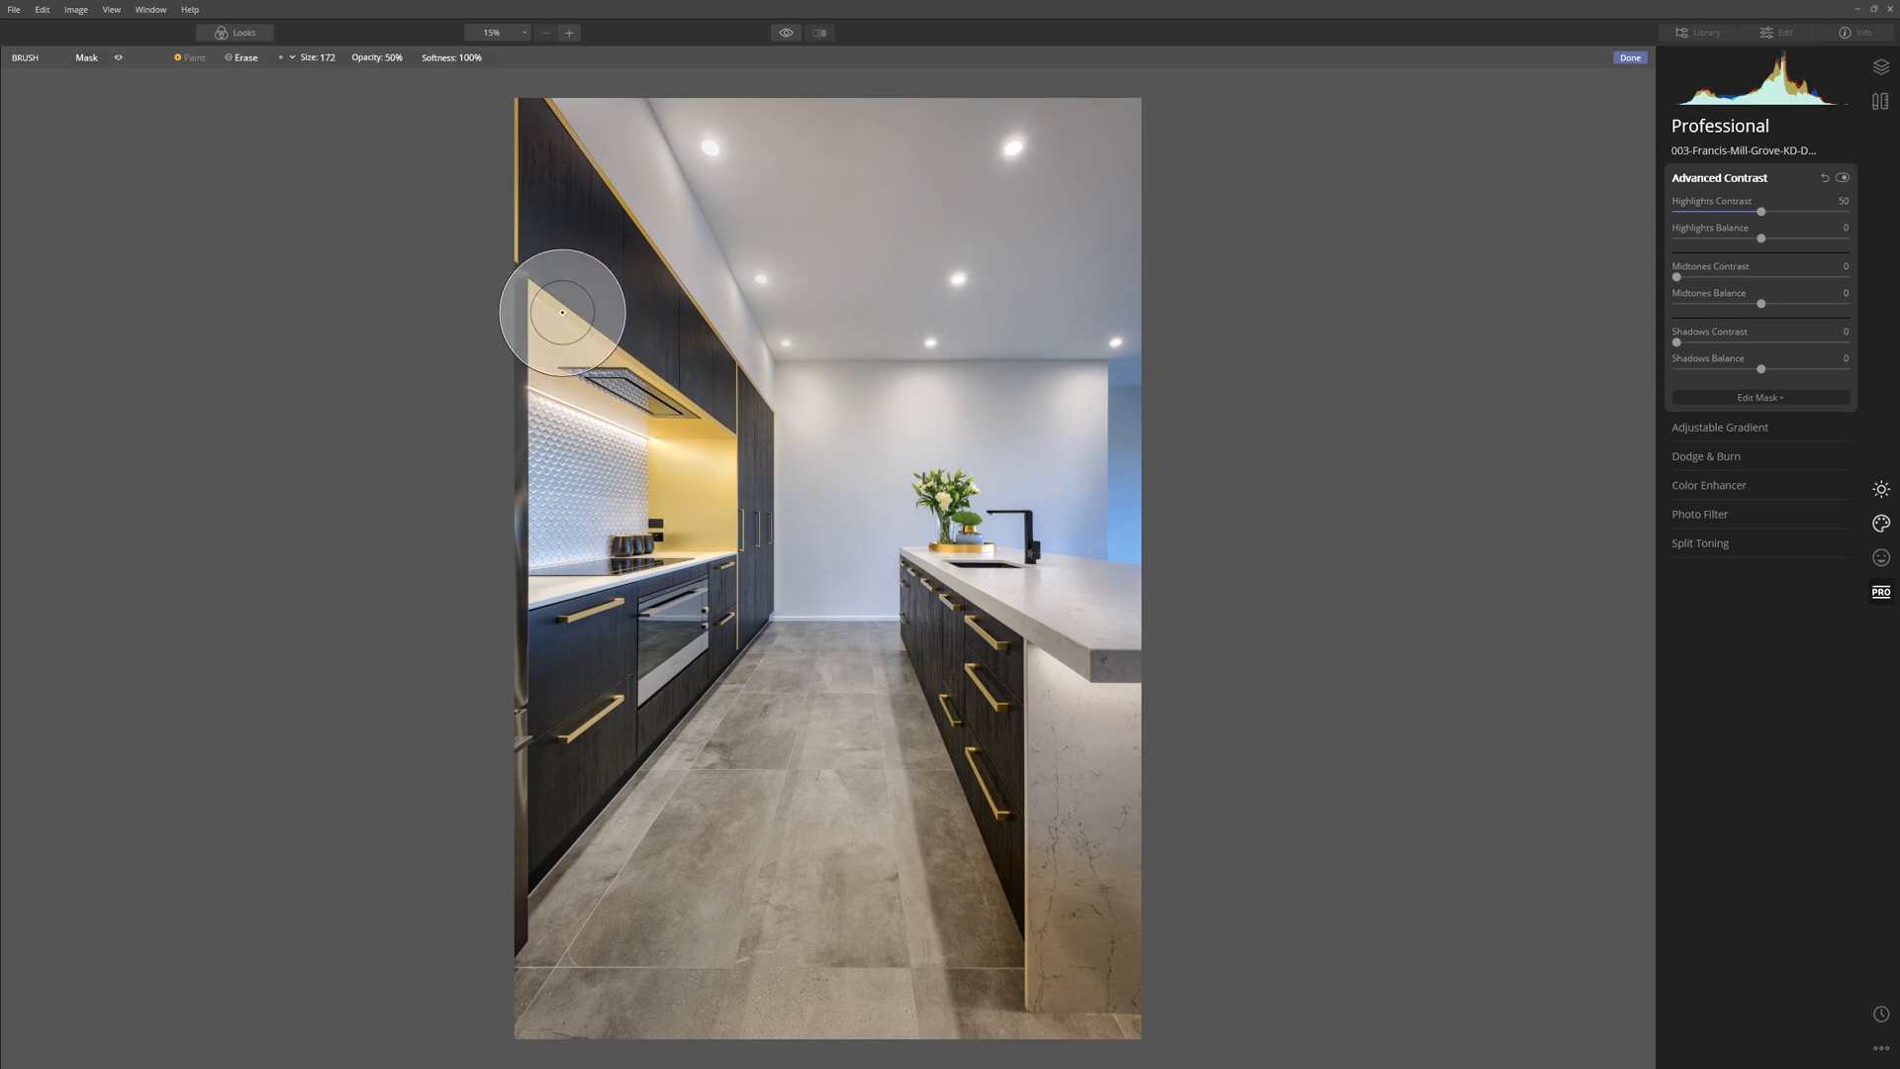
mouse_move(556, 322)
left_mouse_down()
mouse_move(544, 306)
mouse_move(531, 330)
left_mouse_up()
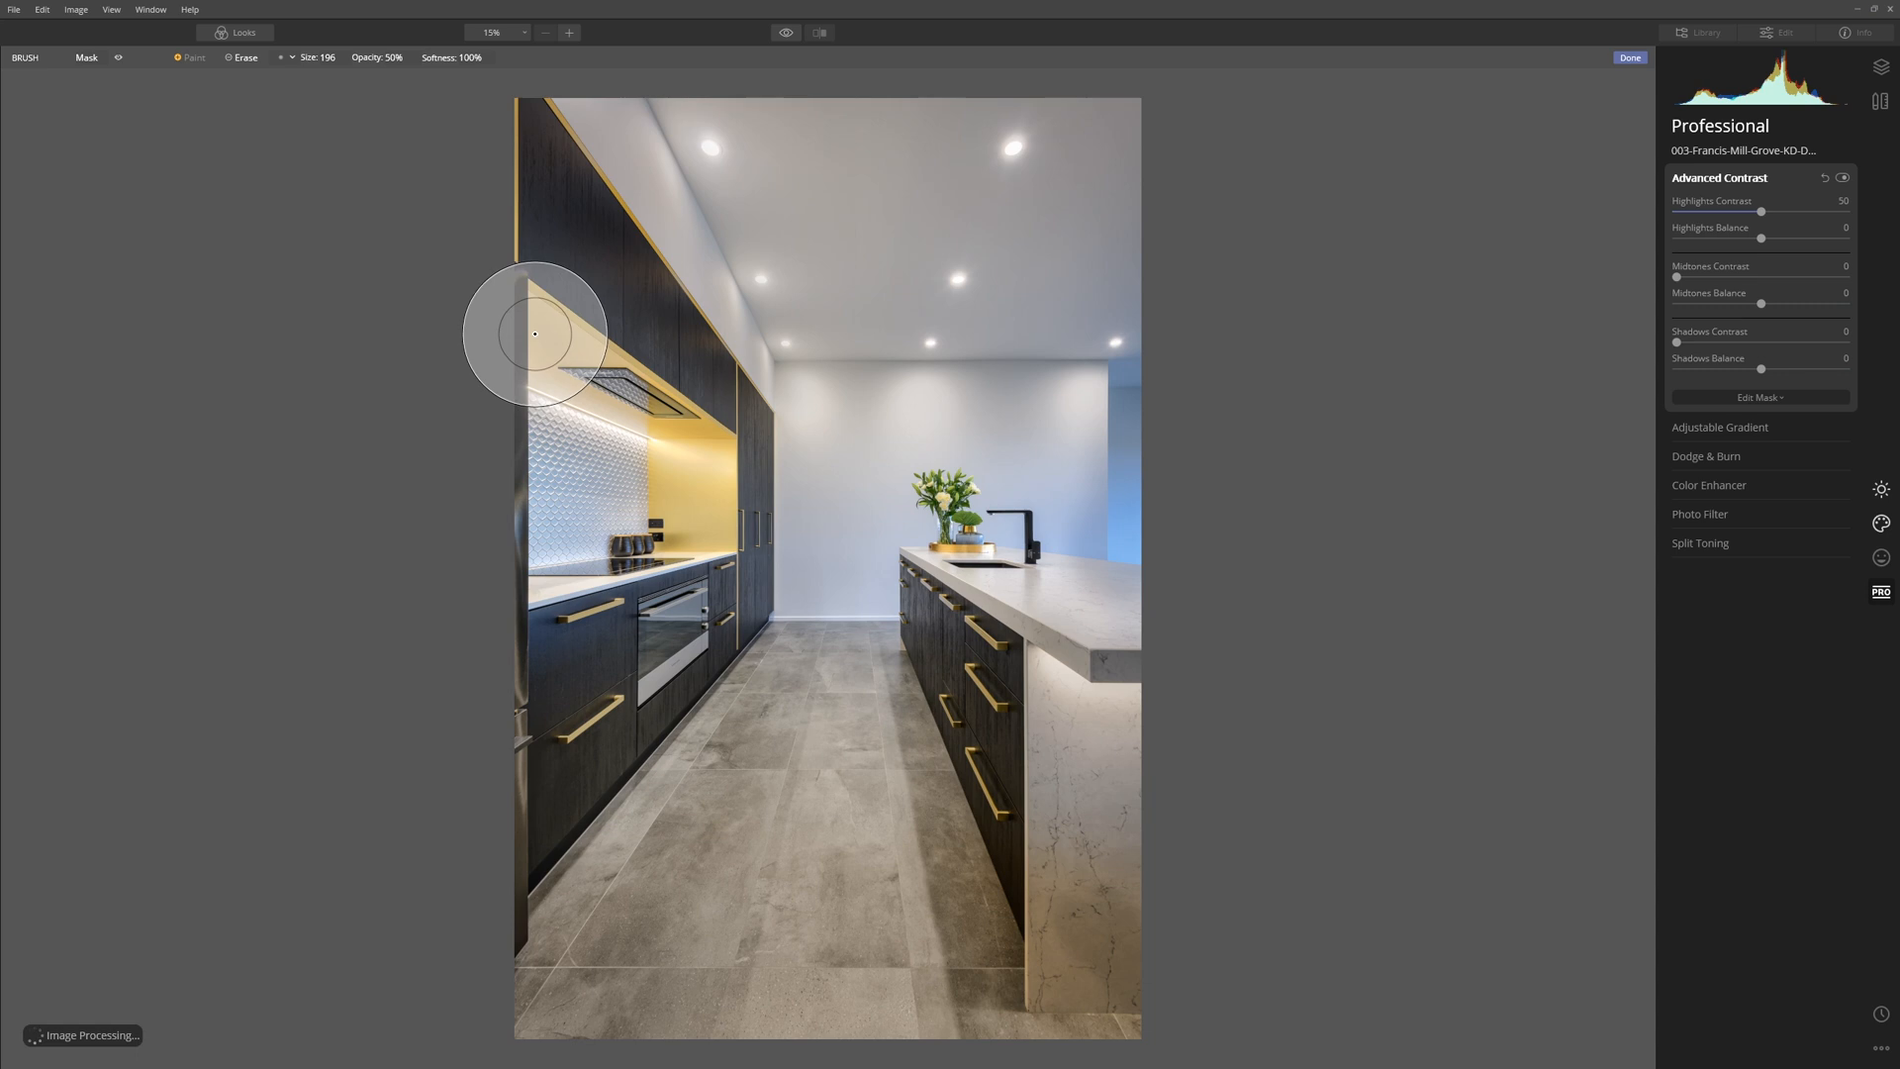
mouse_move(667, 508)
left_mouse_down()
mouse_move(689, 468)
mouse_move(545, 338)
mouse_move(687, 495)
mouse_move(552, 349)
mouse_move(688, 501)
mouse_move(678, 525)
mouse_move(681, 468)
mouse_move(720, 487)
mouse_move(492, 318)
mouse_move(602, 370)
mouse_move(671, 550)
mouse_move(674, 485)
mouse_move(522, 330)
left_mouse_up()
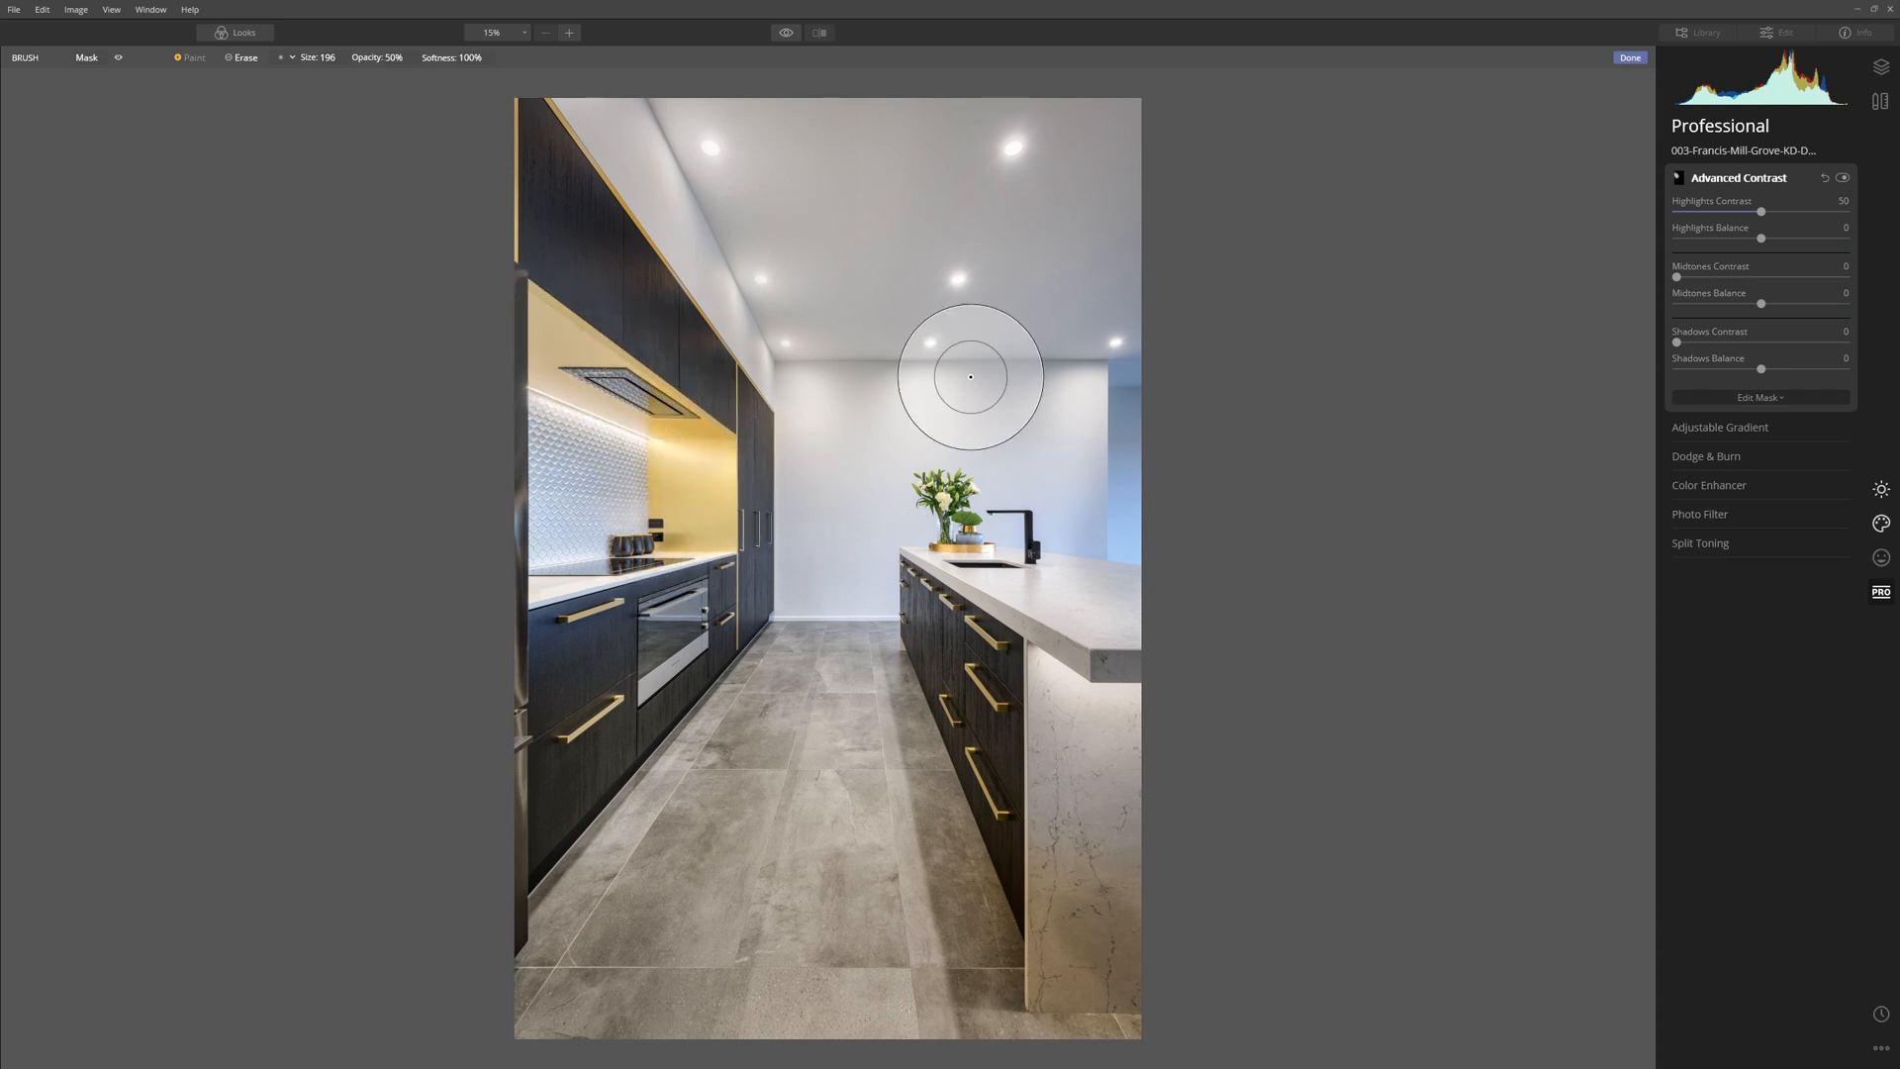
Compare the image with the masked Advanced Contrast filter on and off, and leave it enabled.
left_click(1843, 180)
left_click(1843, 180)
left_click(1842, 180)
left_click(1843, 179)
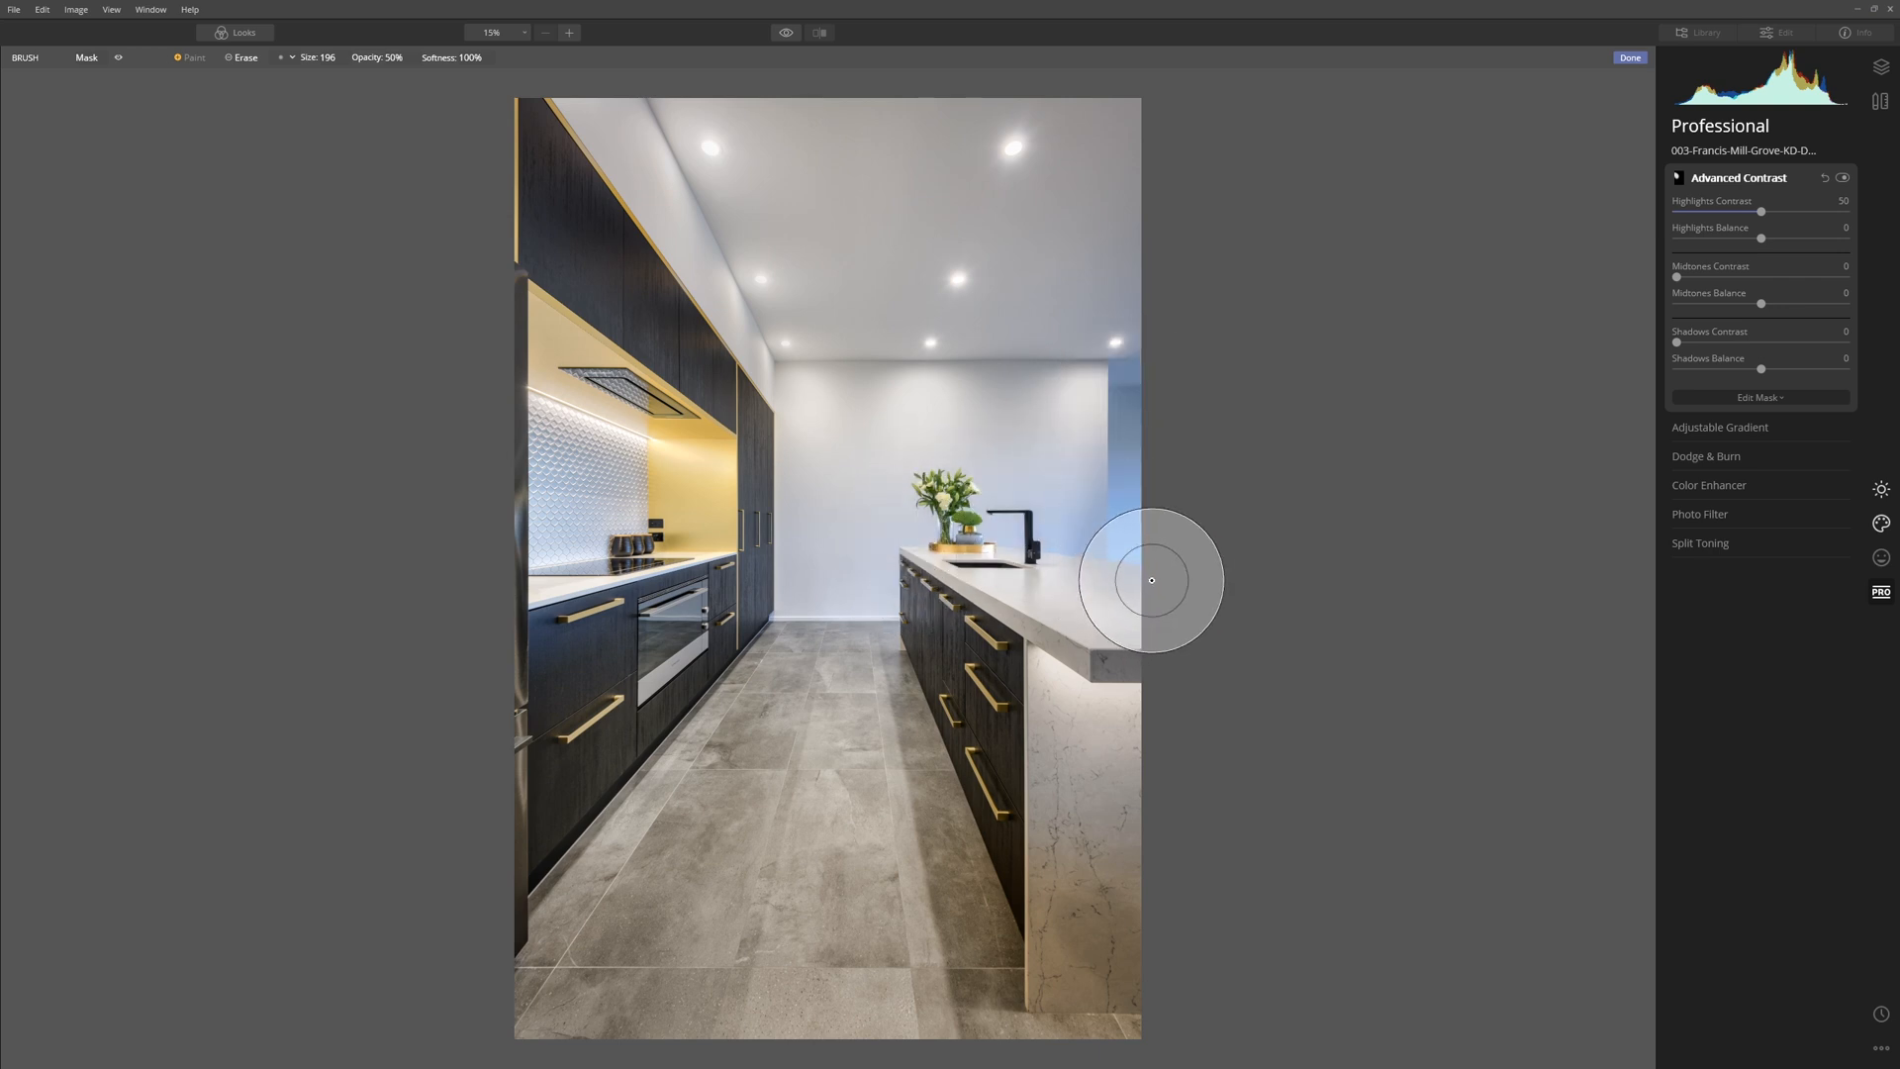
left_click(1843, 178)
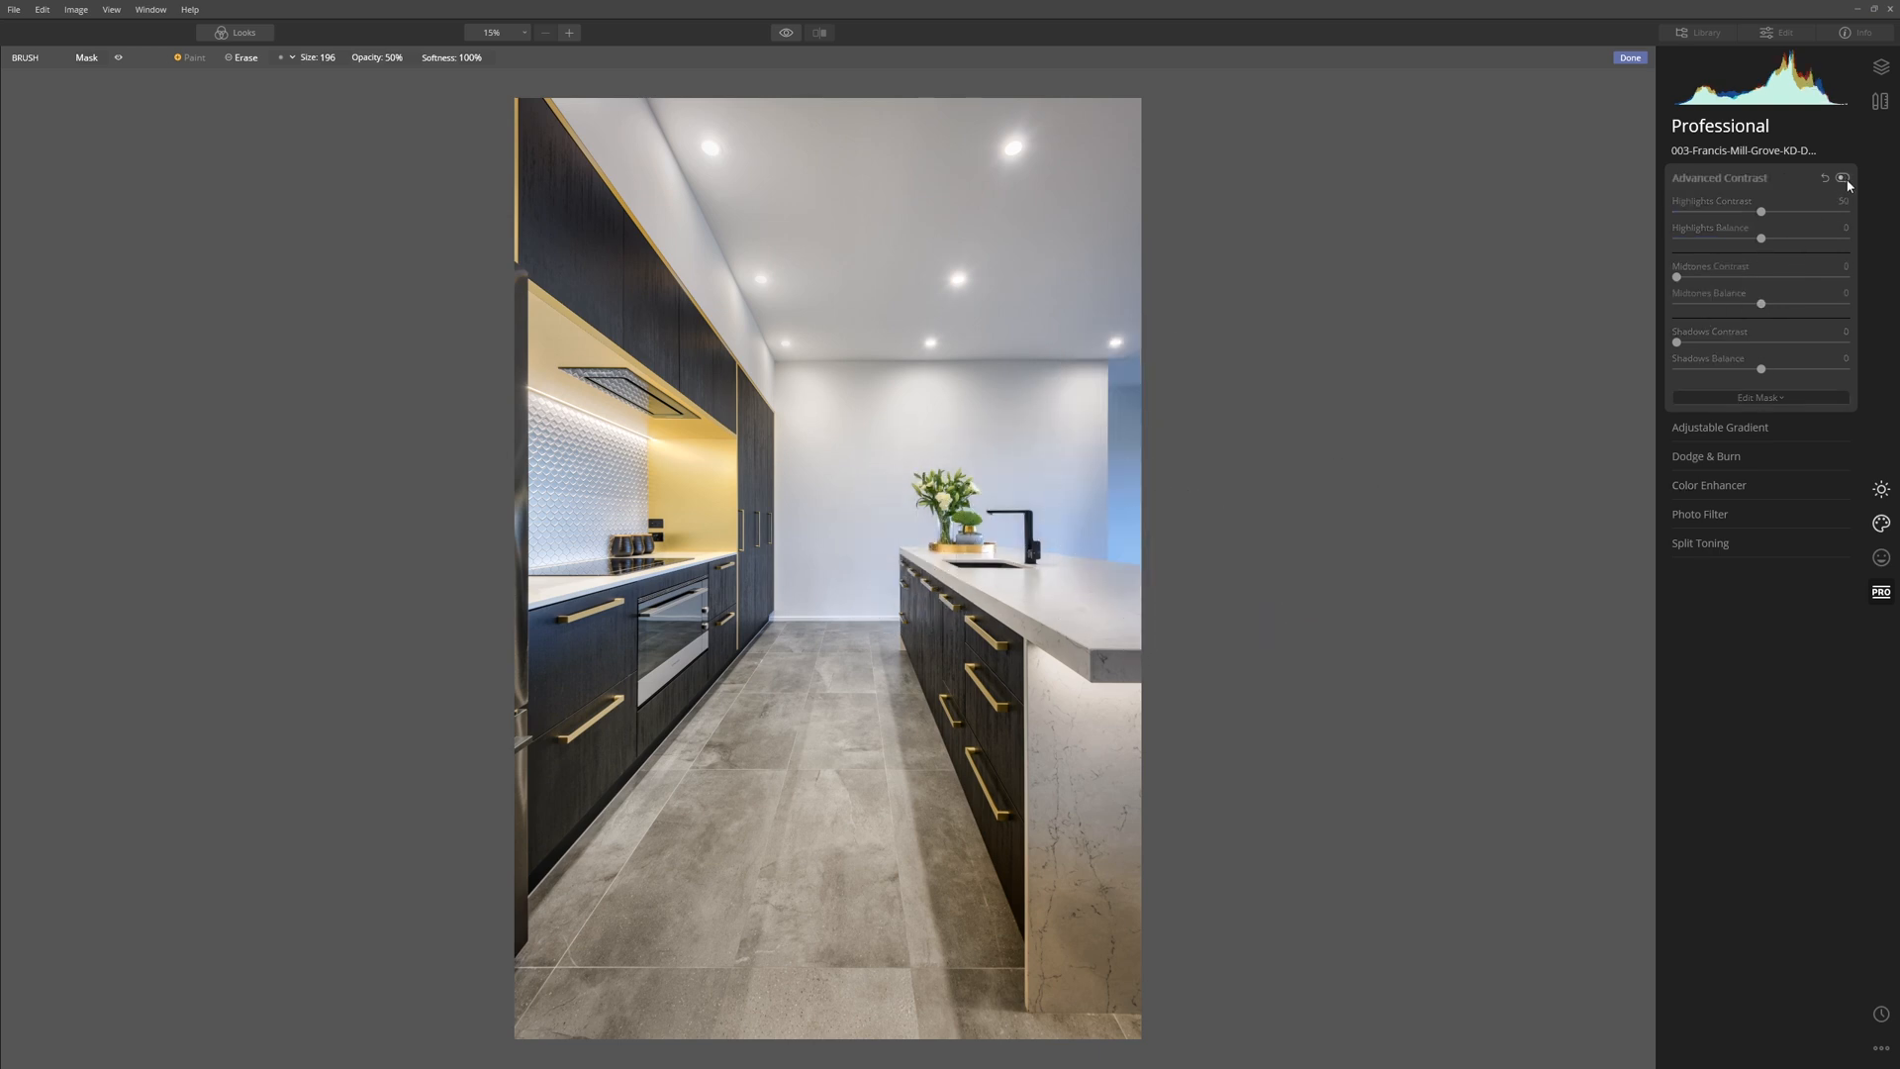
left_click(1842, 178)
Switch the mask brush to Erase and reduce its size to 64.
key("bracketleft")
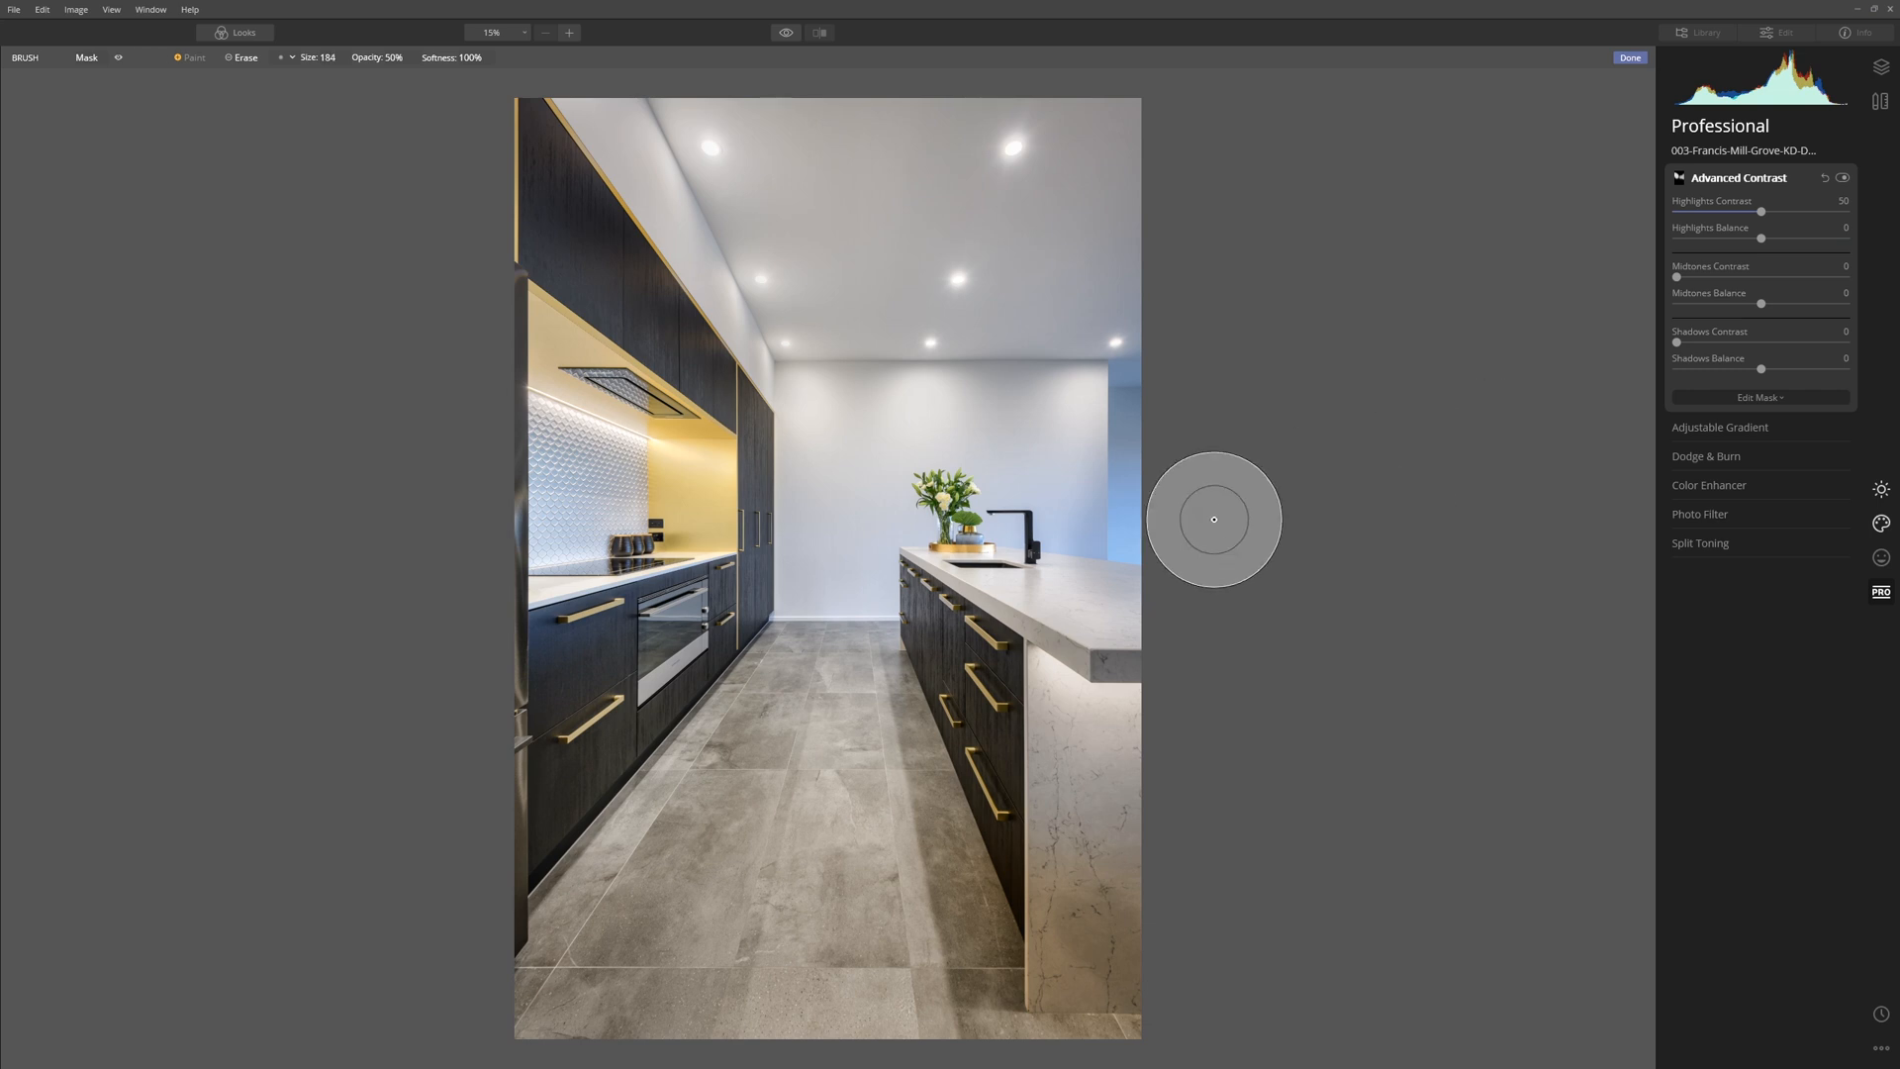
key("bracketleft")
key("bracketleft")
key("bracketleft")
key("bracketleft")
left_click(189, 58)
key("bracketleft")
key("bracketleft")
key("bracketleft")
key("bracketleft")
key("bracketleft")
key("bracketleft")
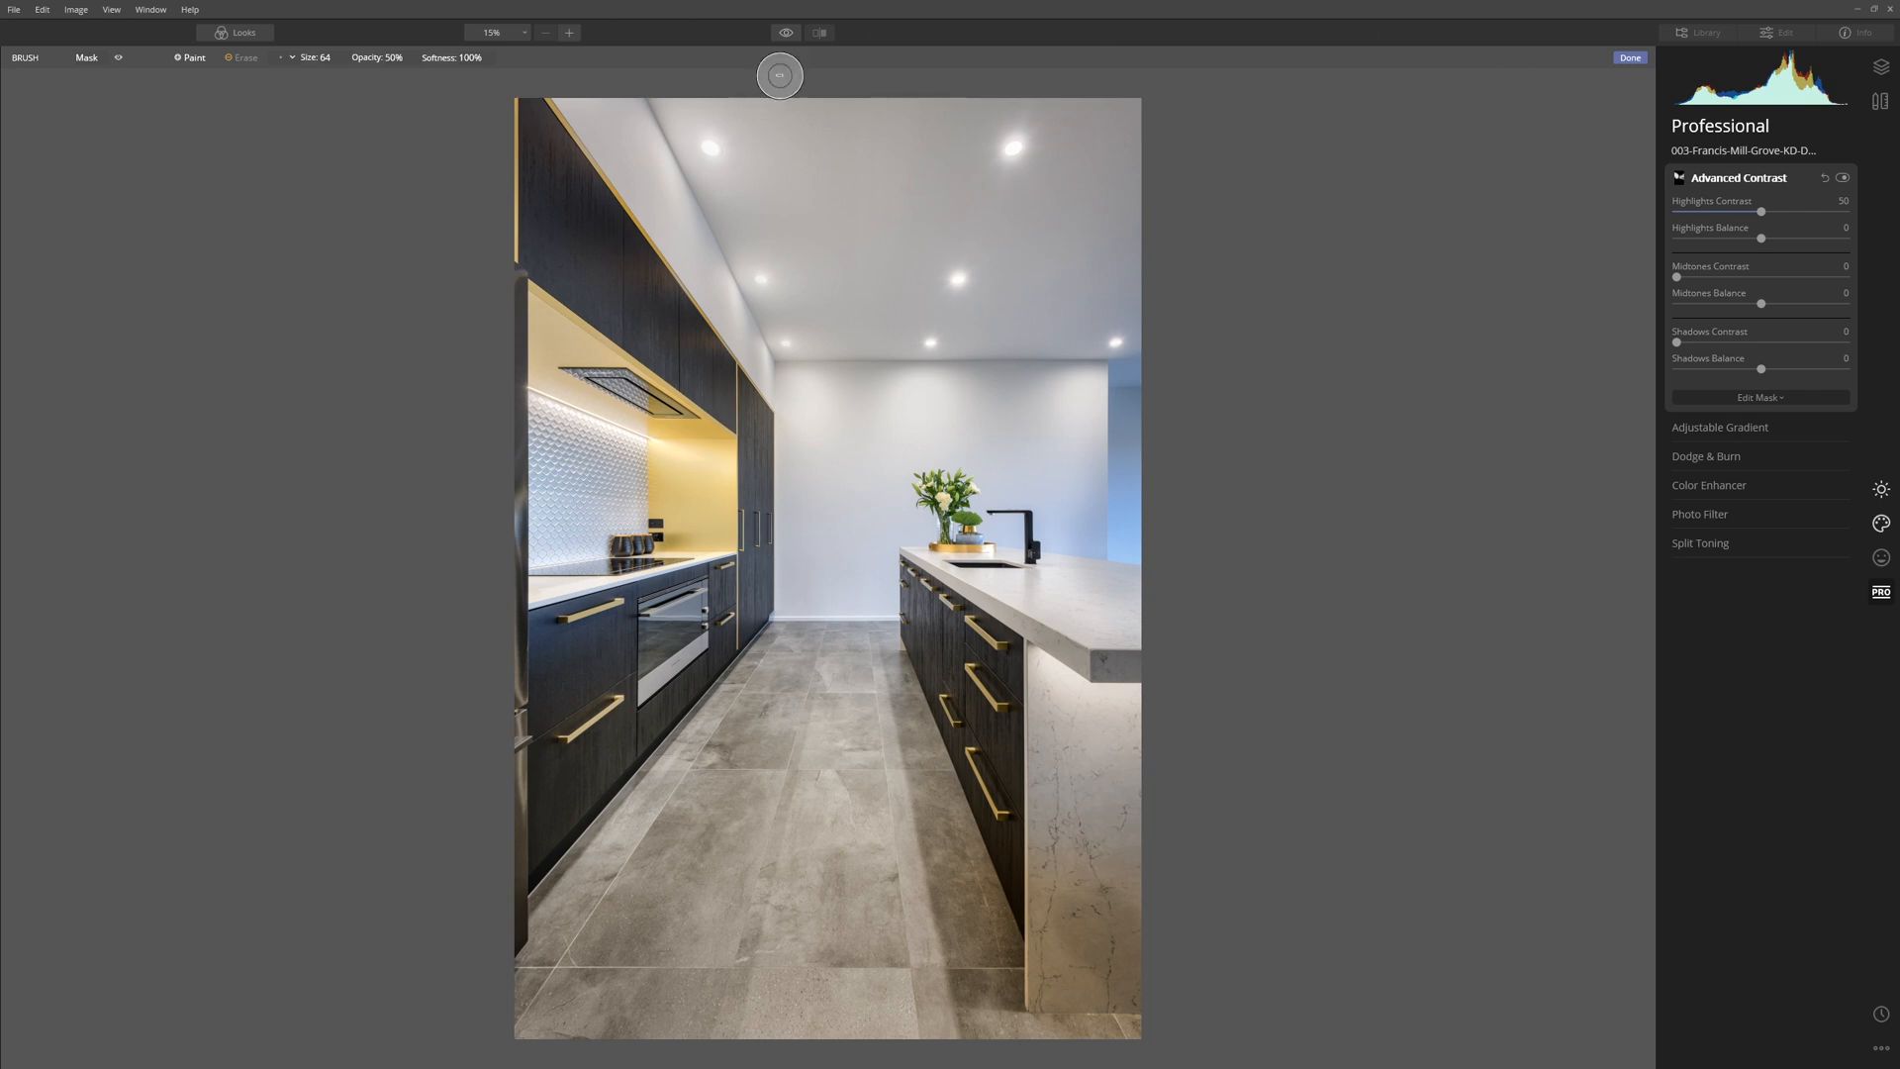
Compare the original image repeatedly with the version carrying all Luminar adjustments.
left_click(786, 34)
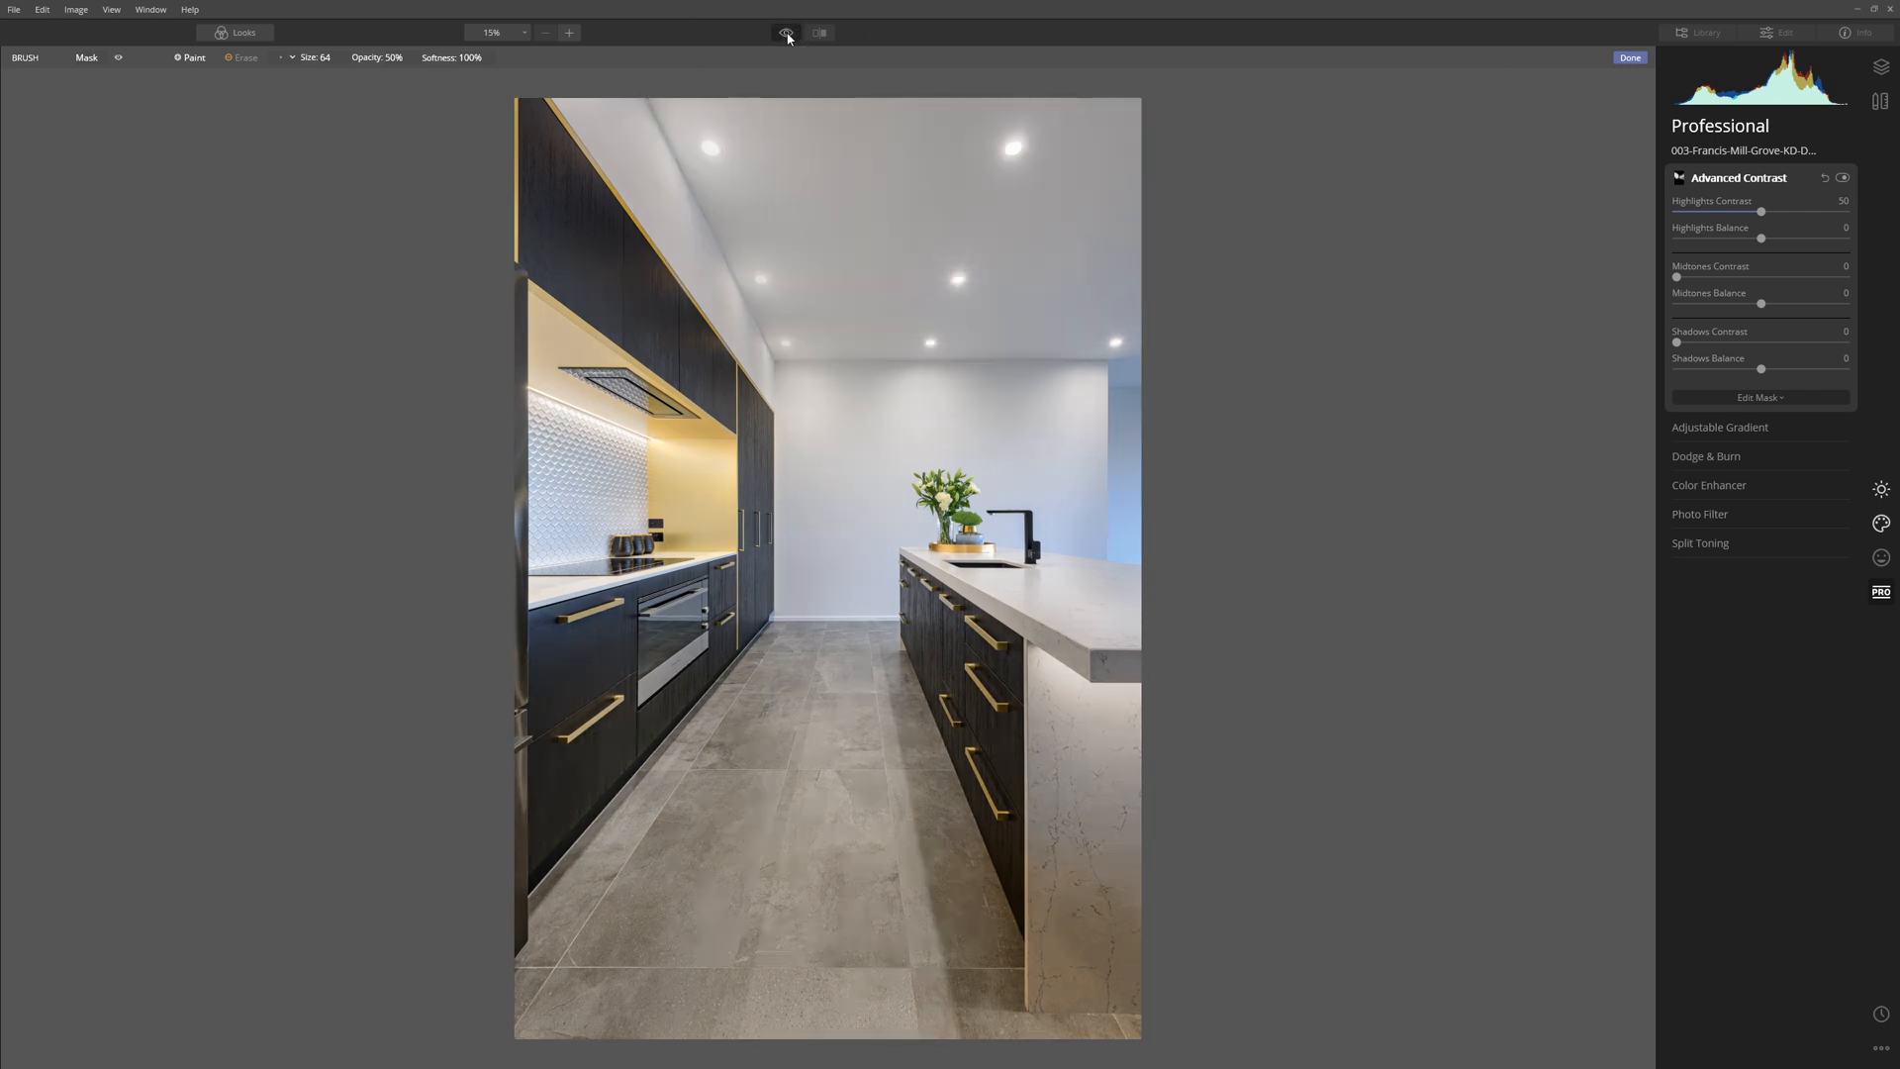
left_click(786, 34)
left_click(788, 35)
left_click(787, 35)
left_click(788, 35)
left_click(788, 35)
left_click(787, 34)
left_click(787, 34)
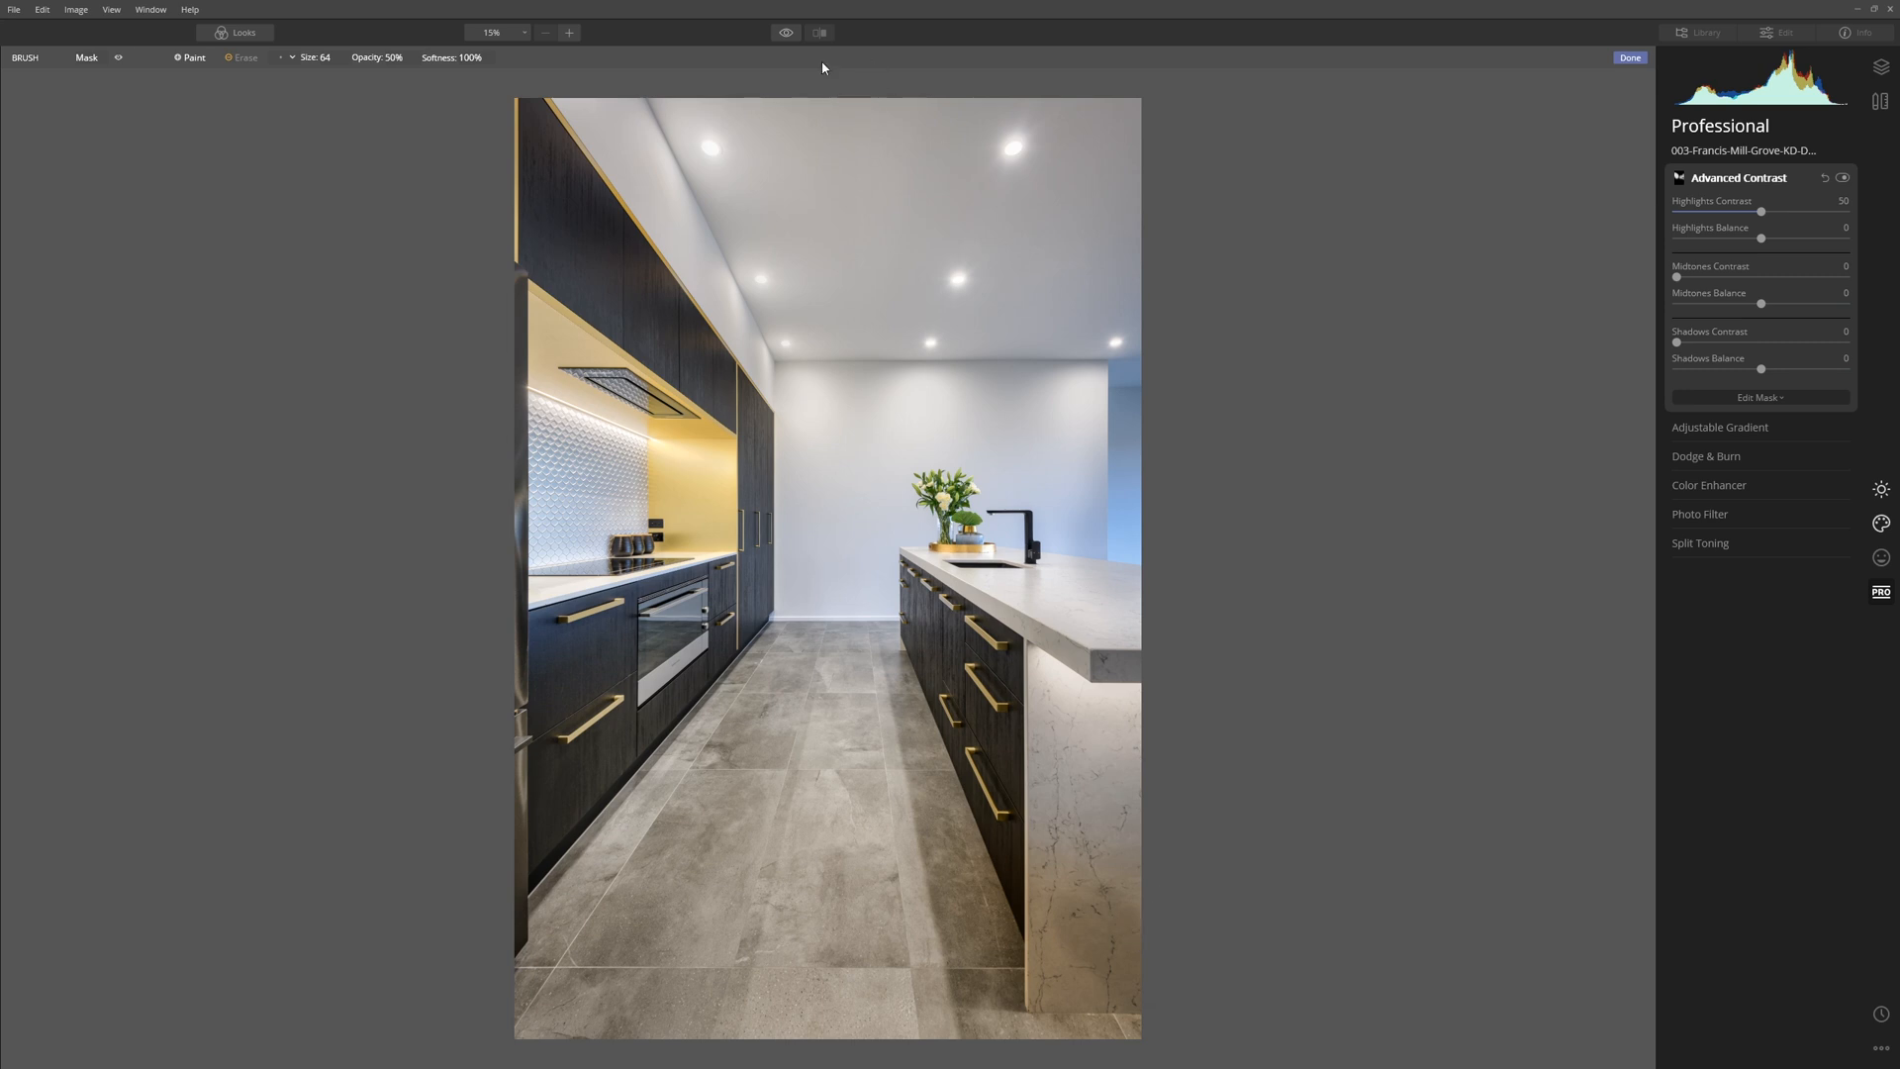
Toggle the before-and-after preview to check the overall effect of the Luminar adjustments.
left_click(789, 41)
left_click(787, 36)
left_click(786, 33)
left_click(785, 34)
In the Color filter, set overall saturation to -37, then yellow saturation to -100 and yellow luminance to 79.
left_click(1881, 489)
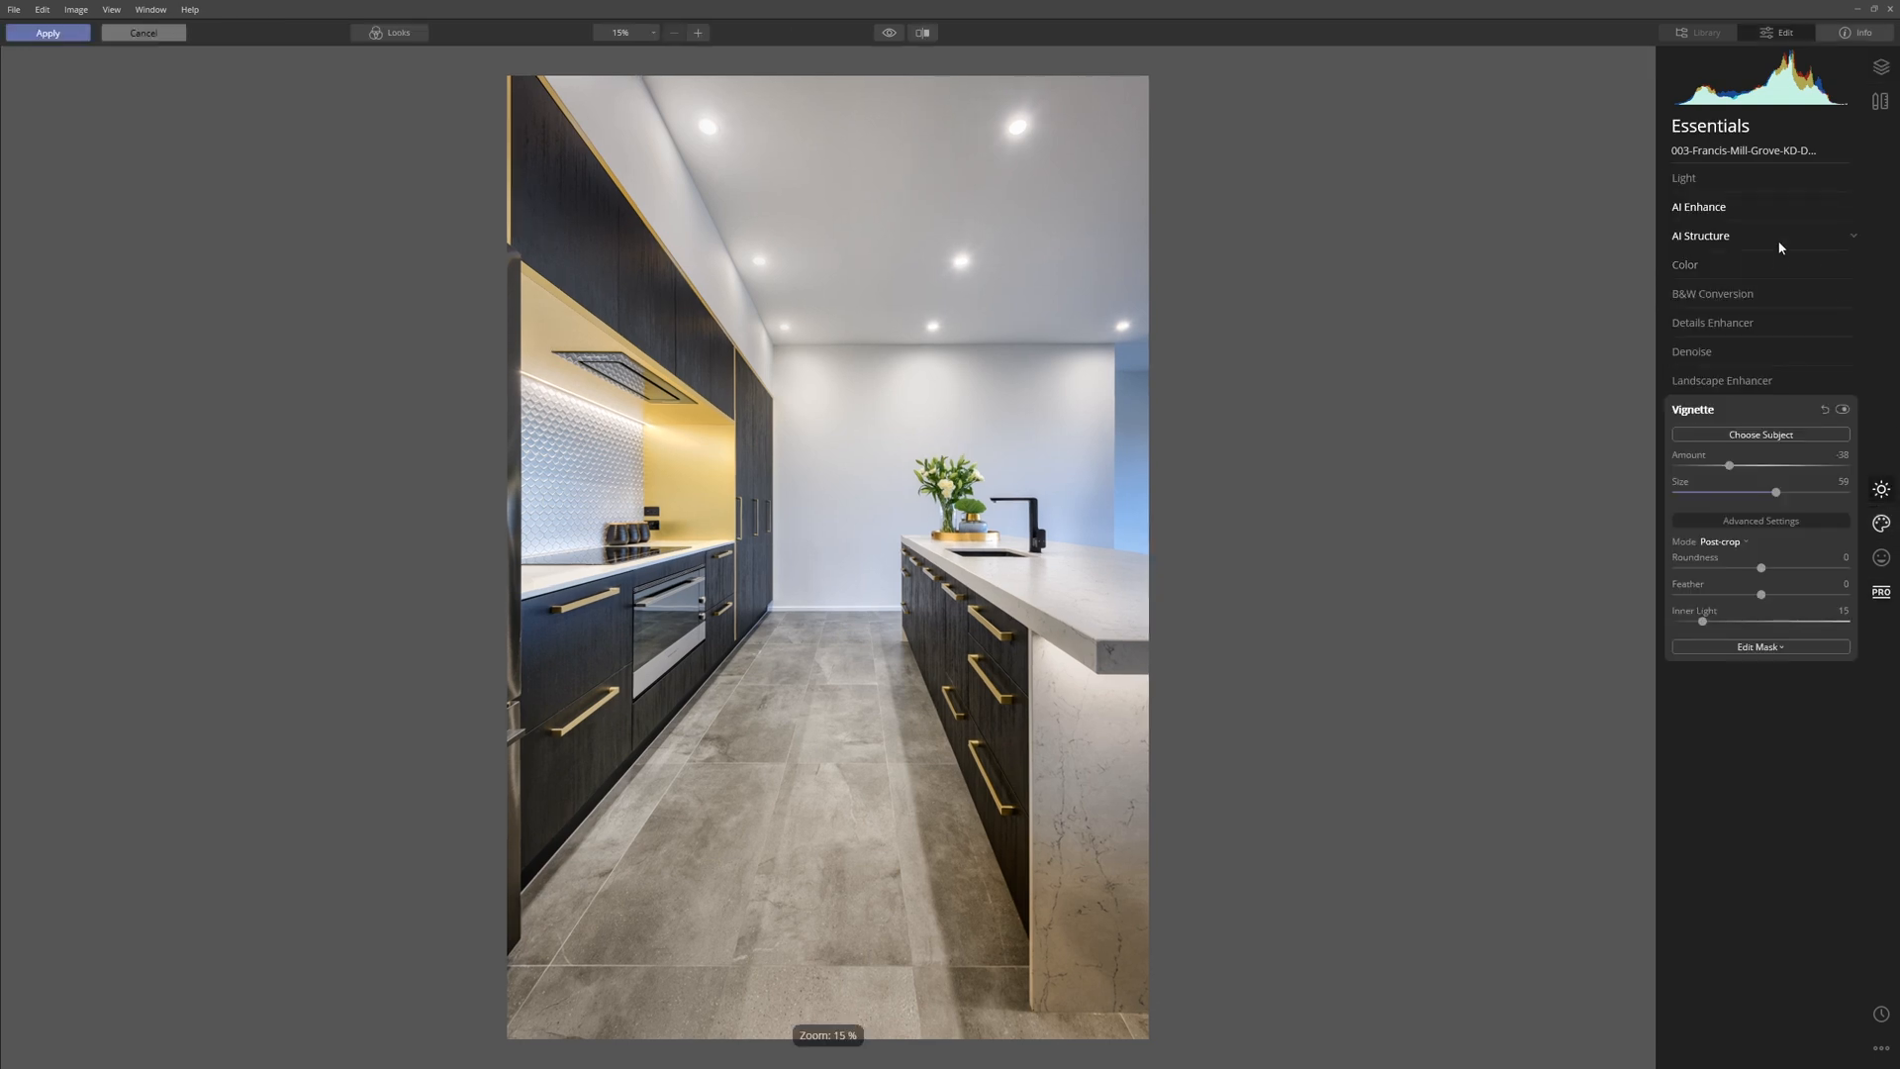
left_click(1688, 264)
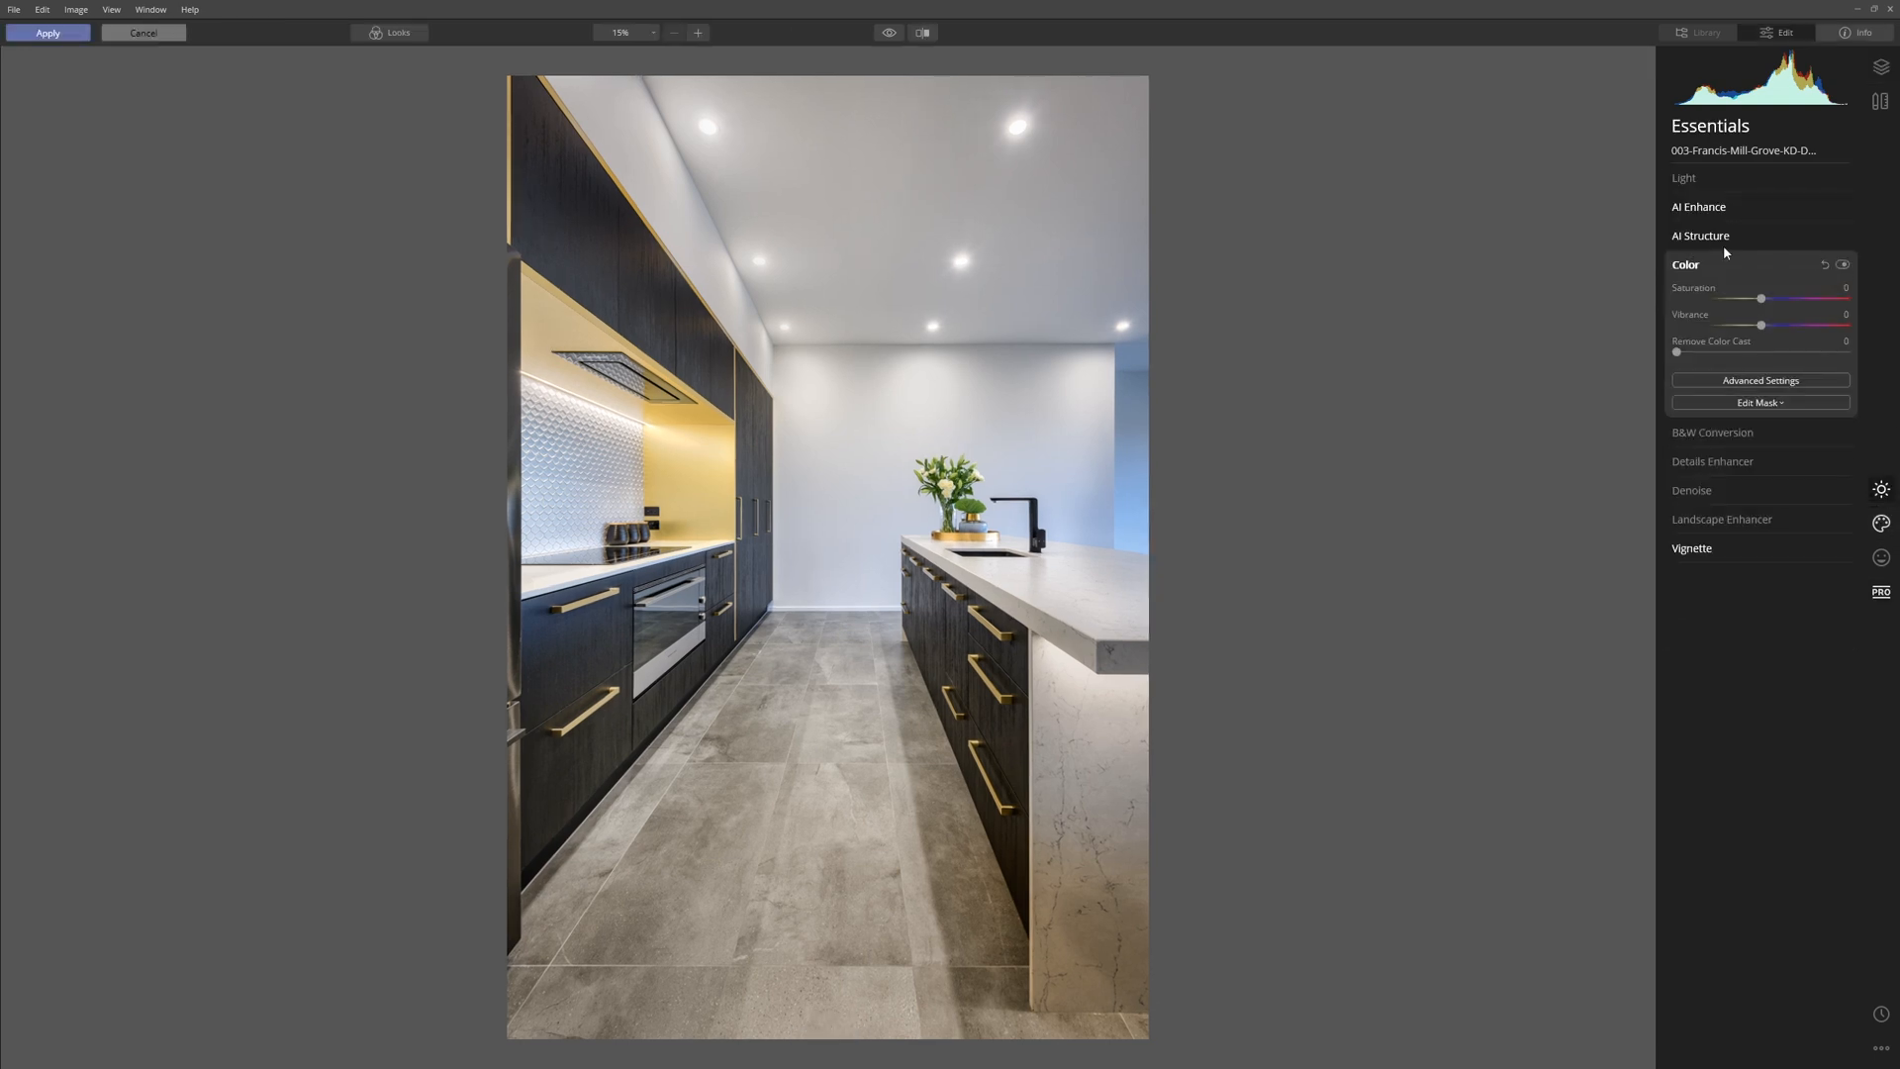
left_click_drag(1762, 299, 1730, 299)
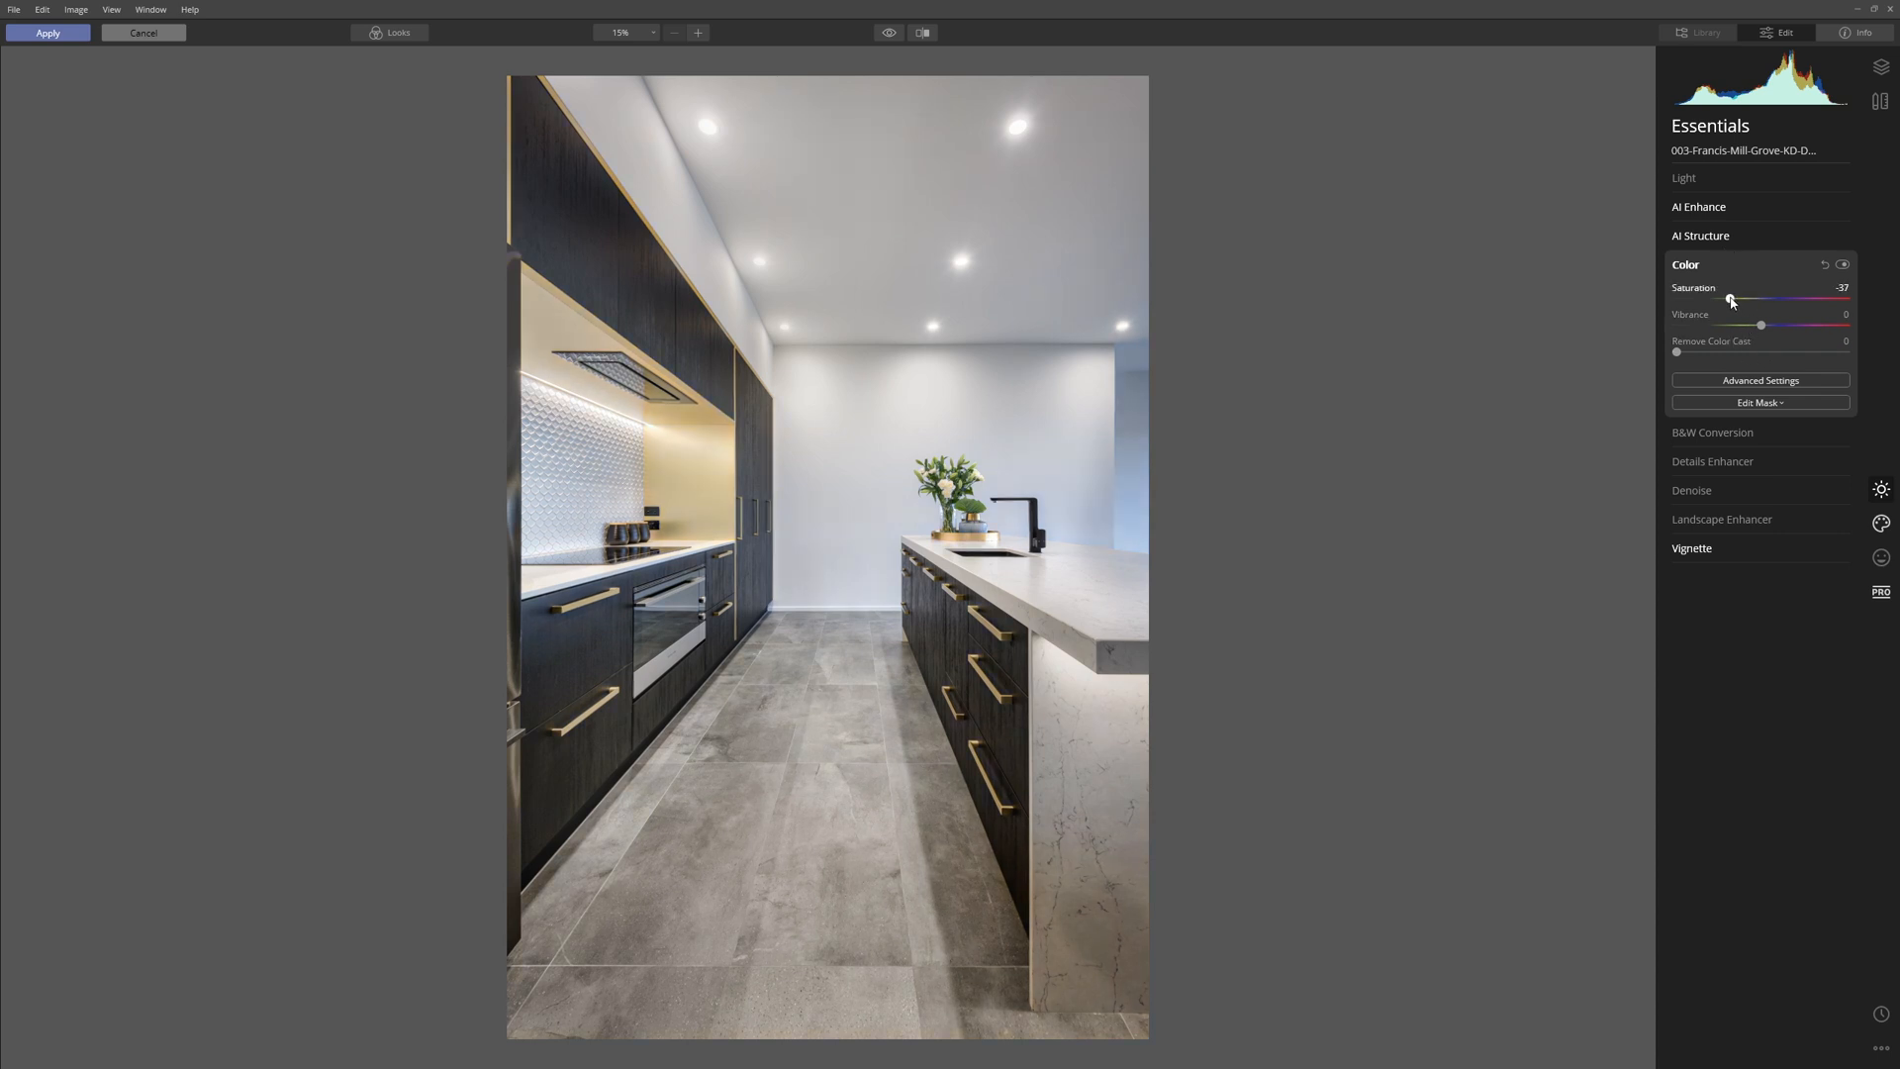
left_click(1782, 384)
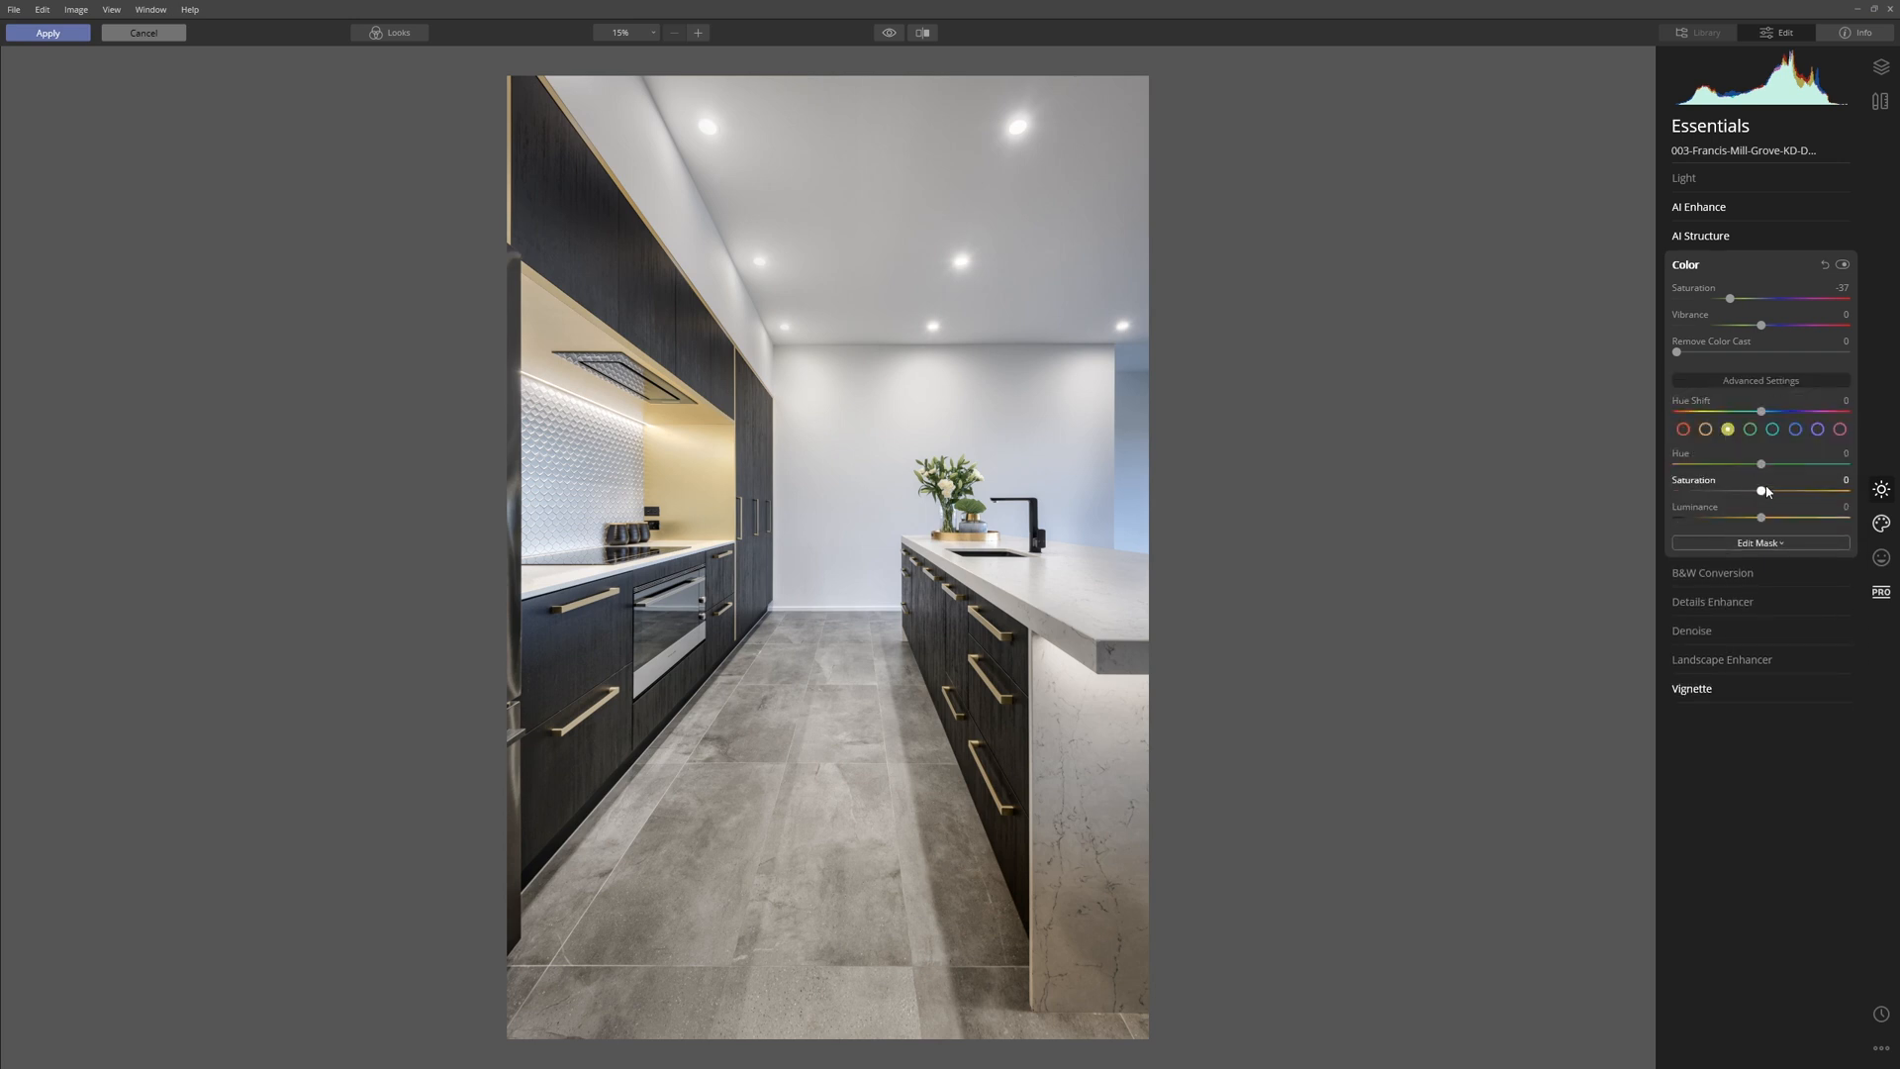
left_click_drag(1766, 491, 1638, 497)
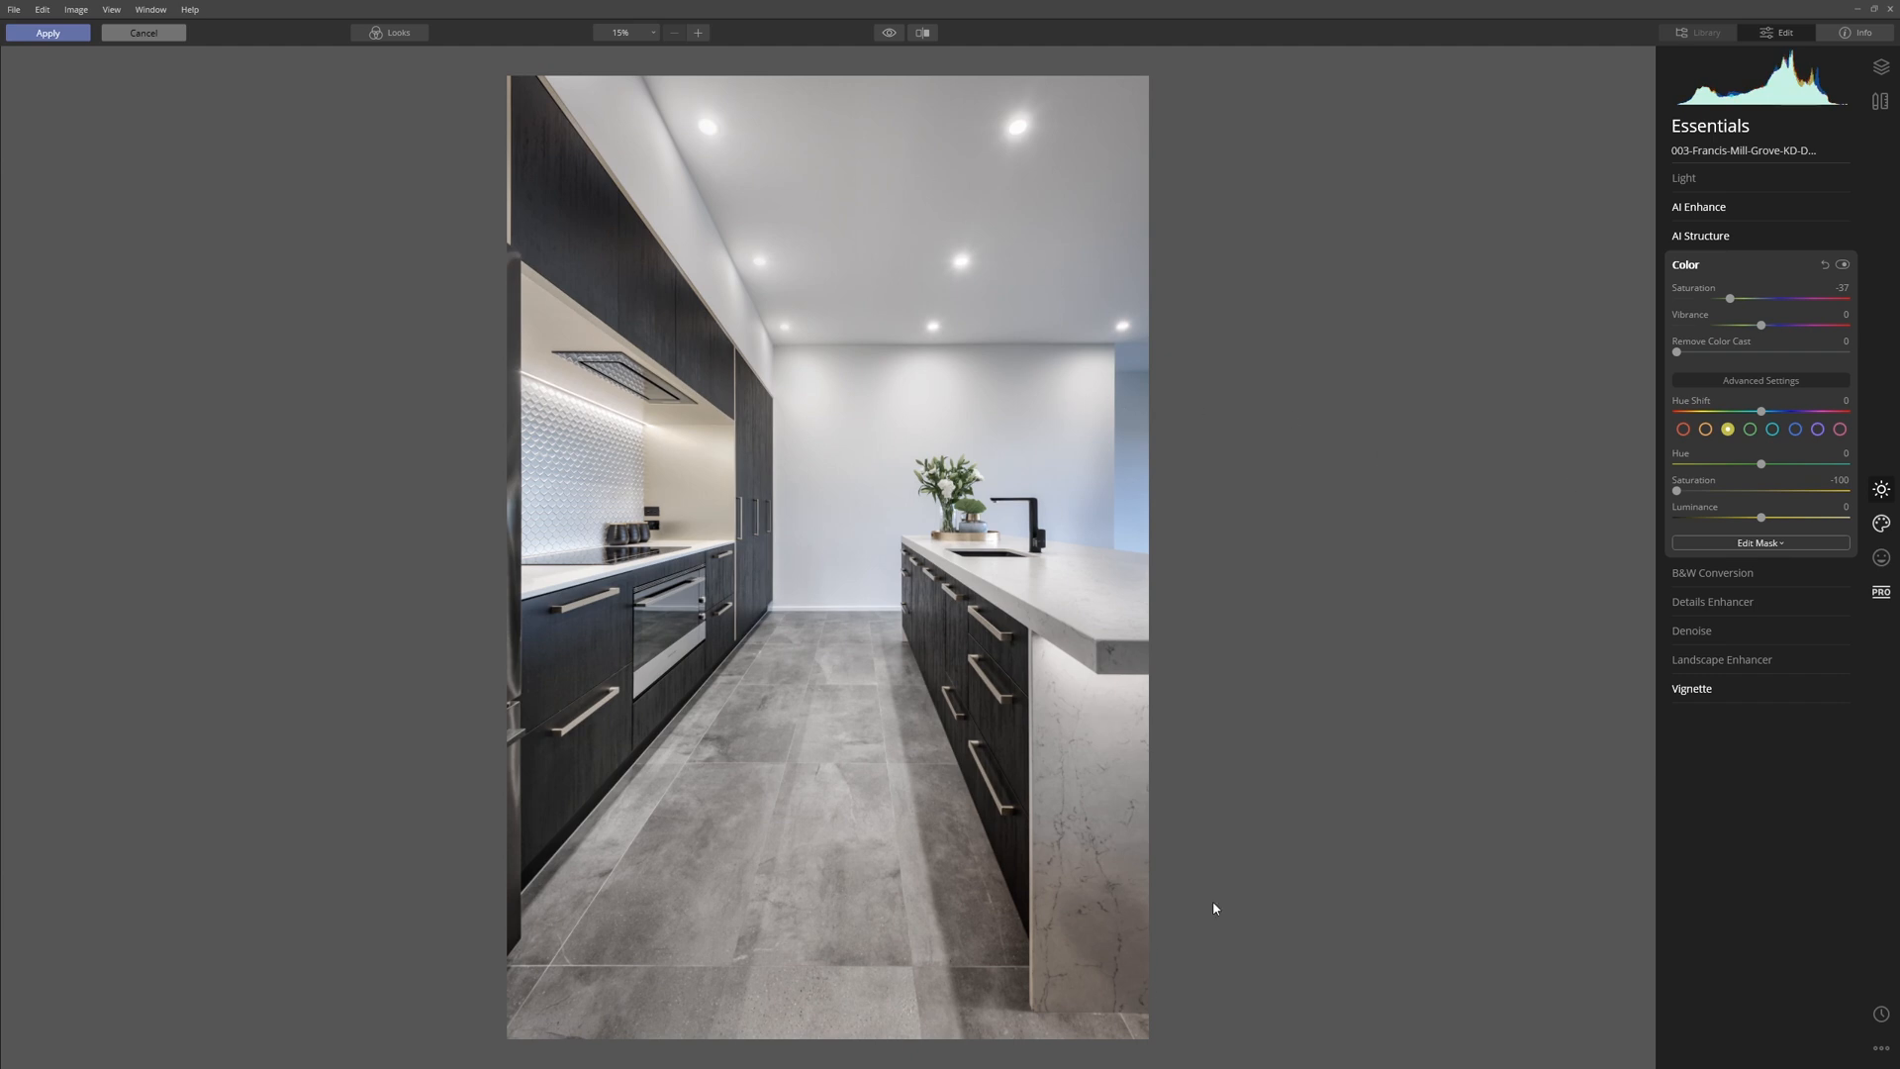
left_click_drag(1762, 519, 1834, 534)
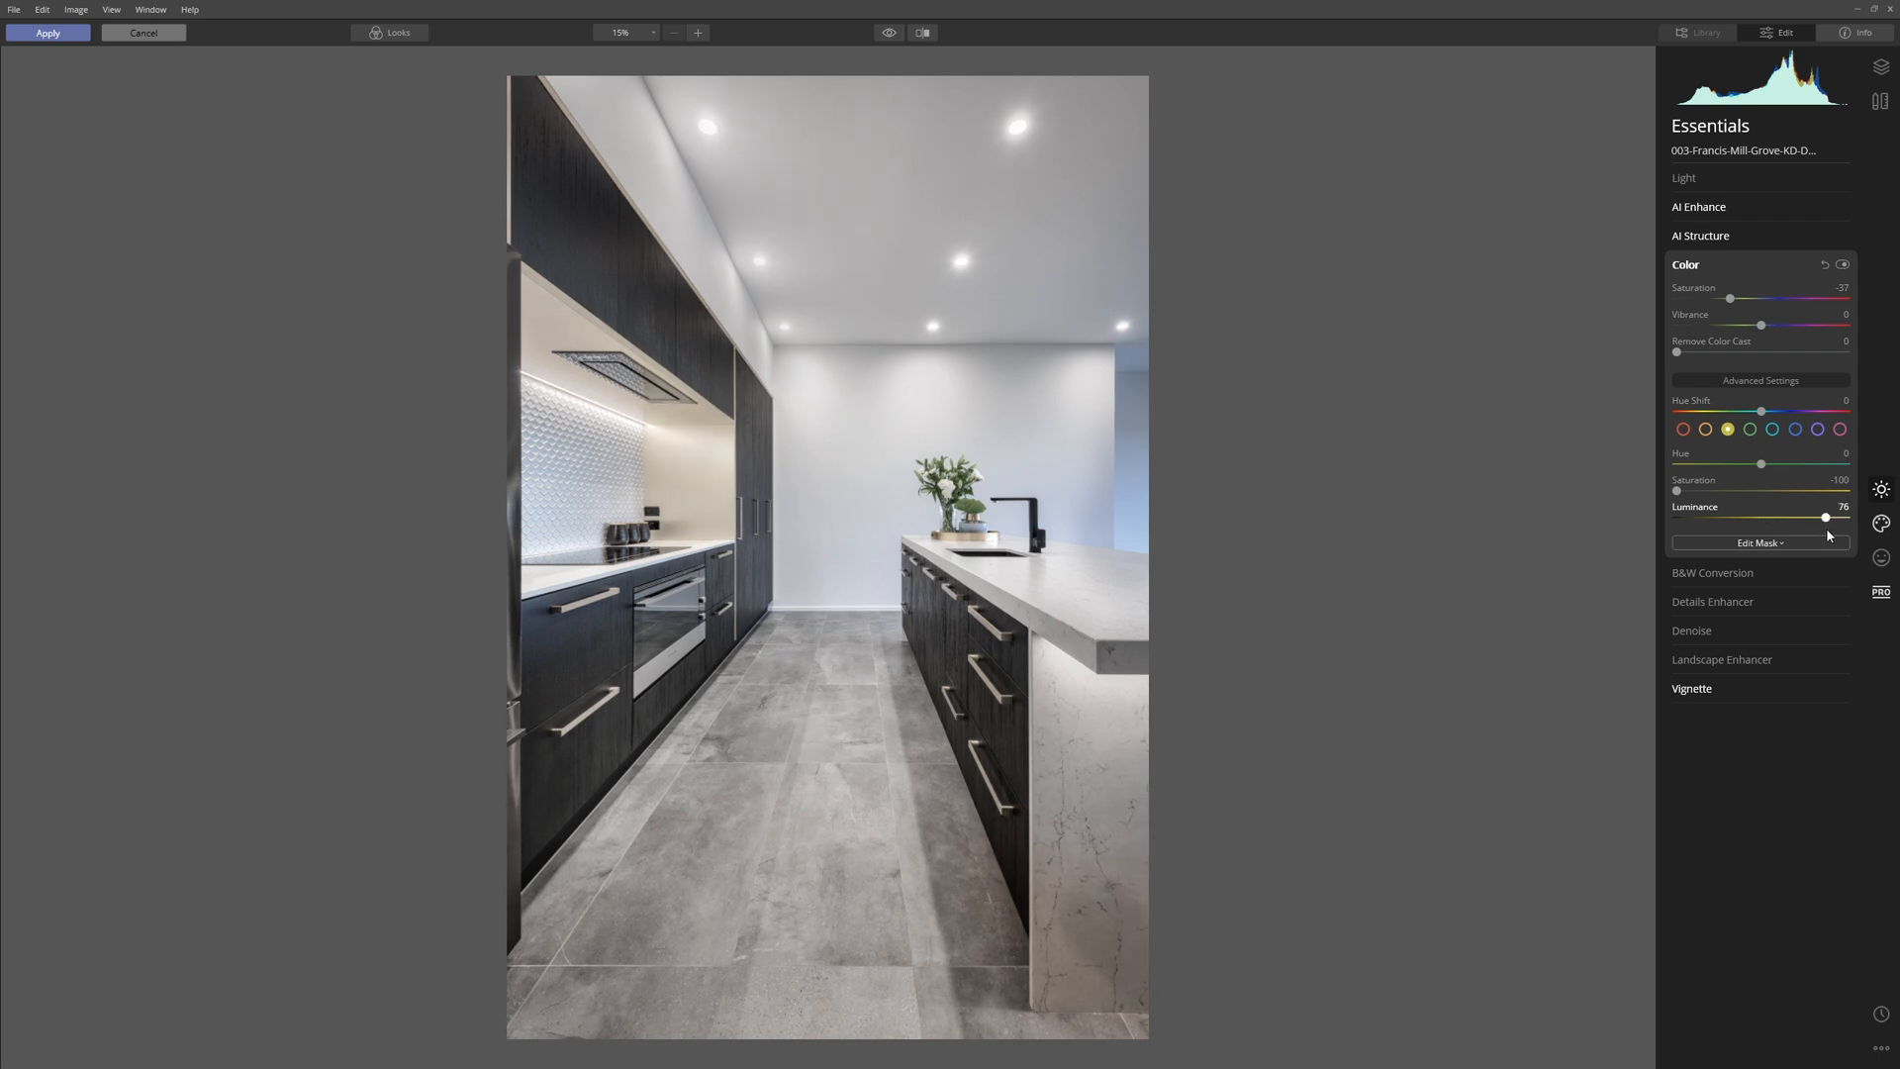
Add a brush mask to Color, paint it over the island's stone end panel at 50% opacity, and compare the filter off and on.
left_click(1757, 545)
left_click(1717, 562)
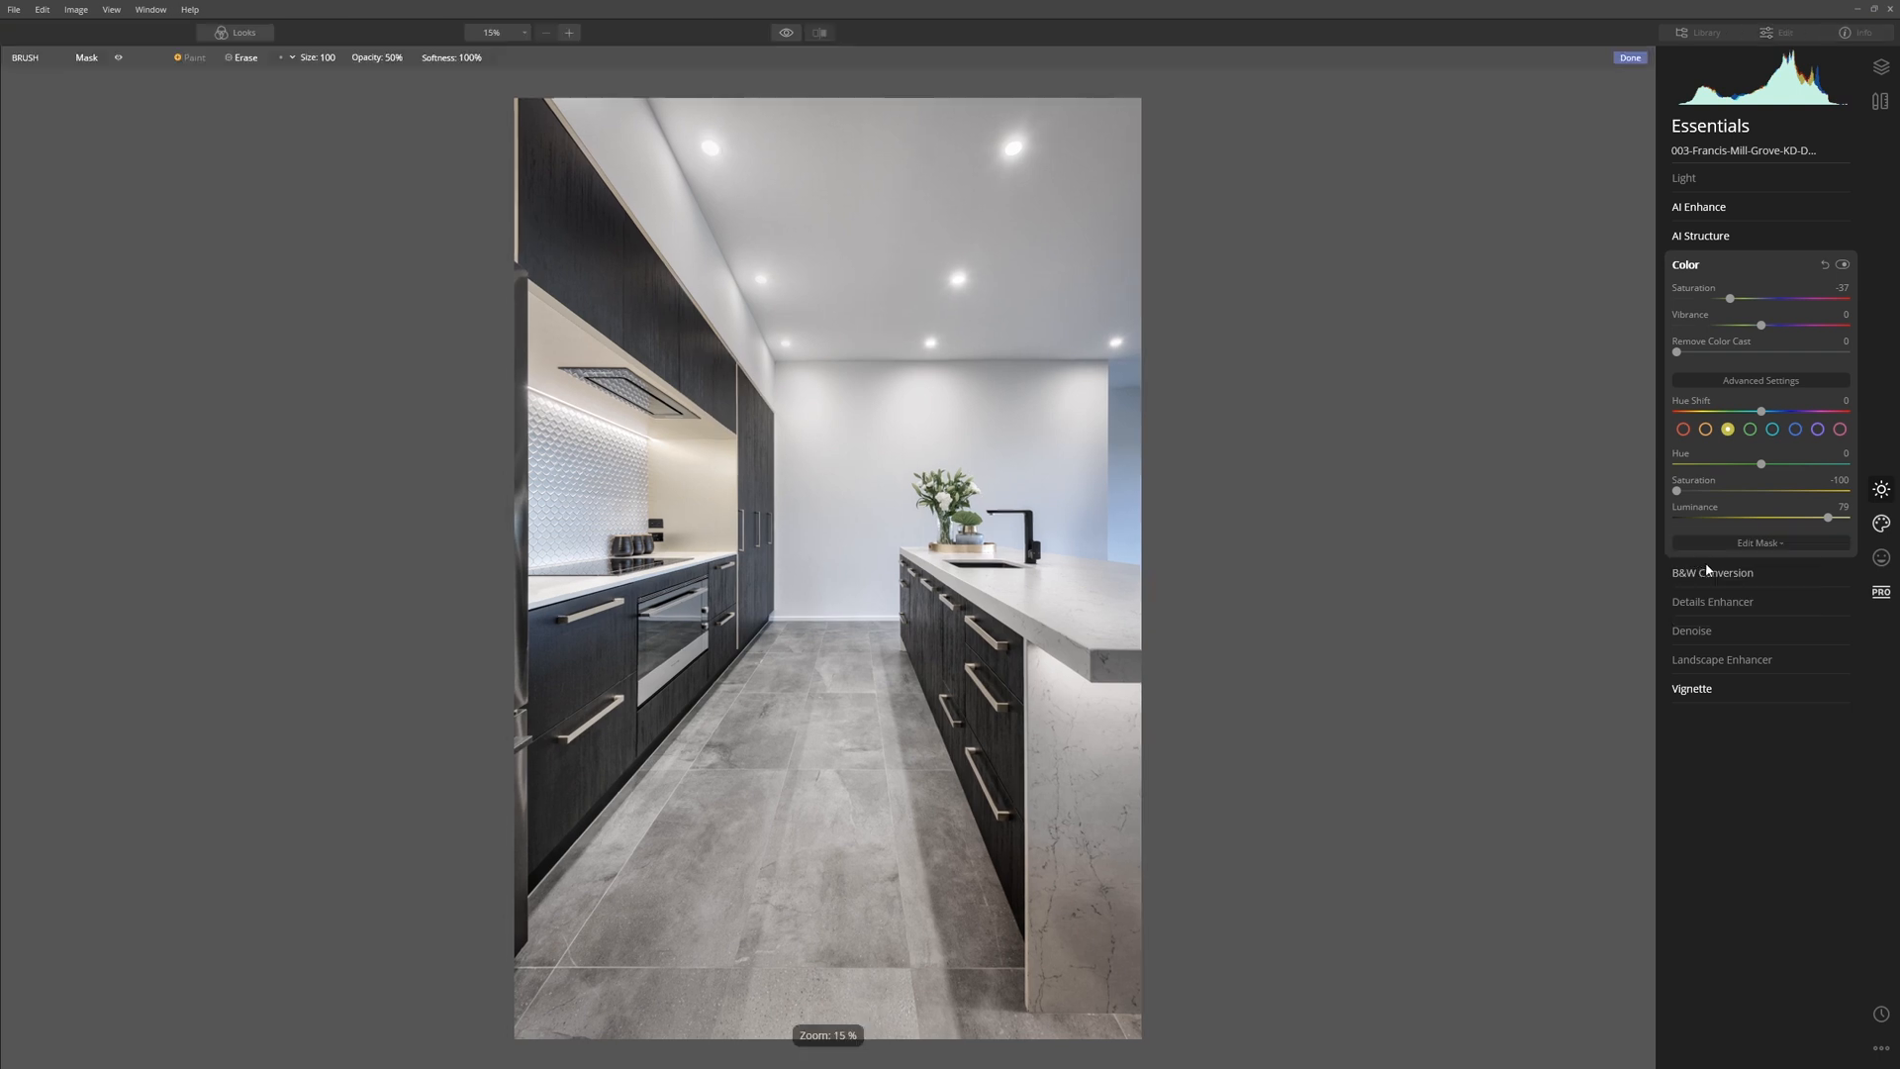
key("bracketright")
key("bracketright")
key("bracketright")
key("bracketright")
key("bracketright")
key("bracketright")
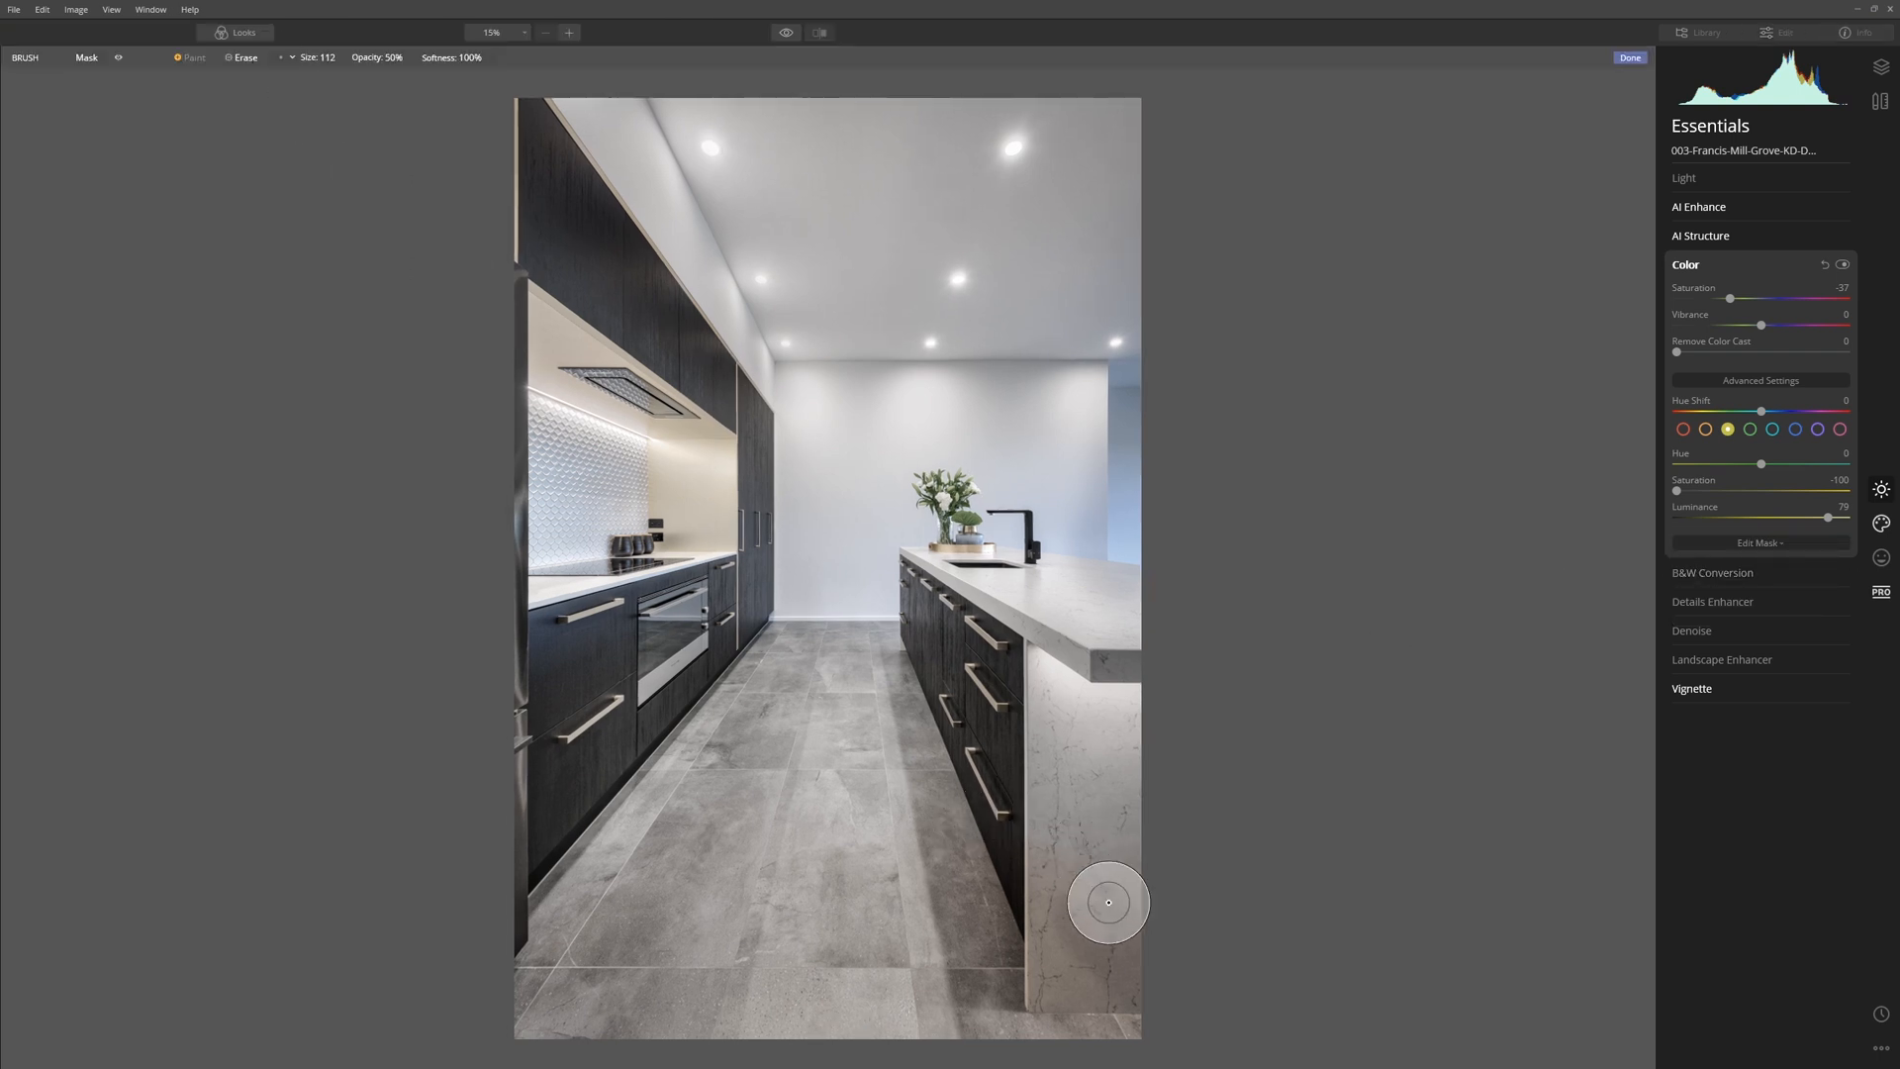
left_click_drag(1095, 882, 1082, 986)
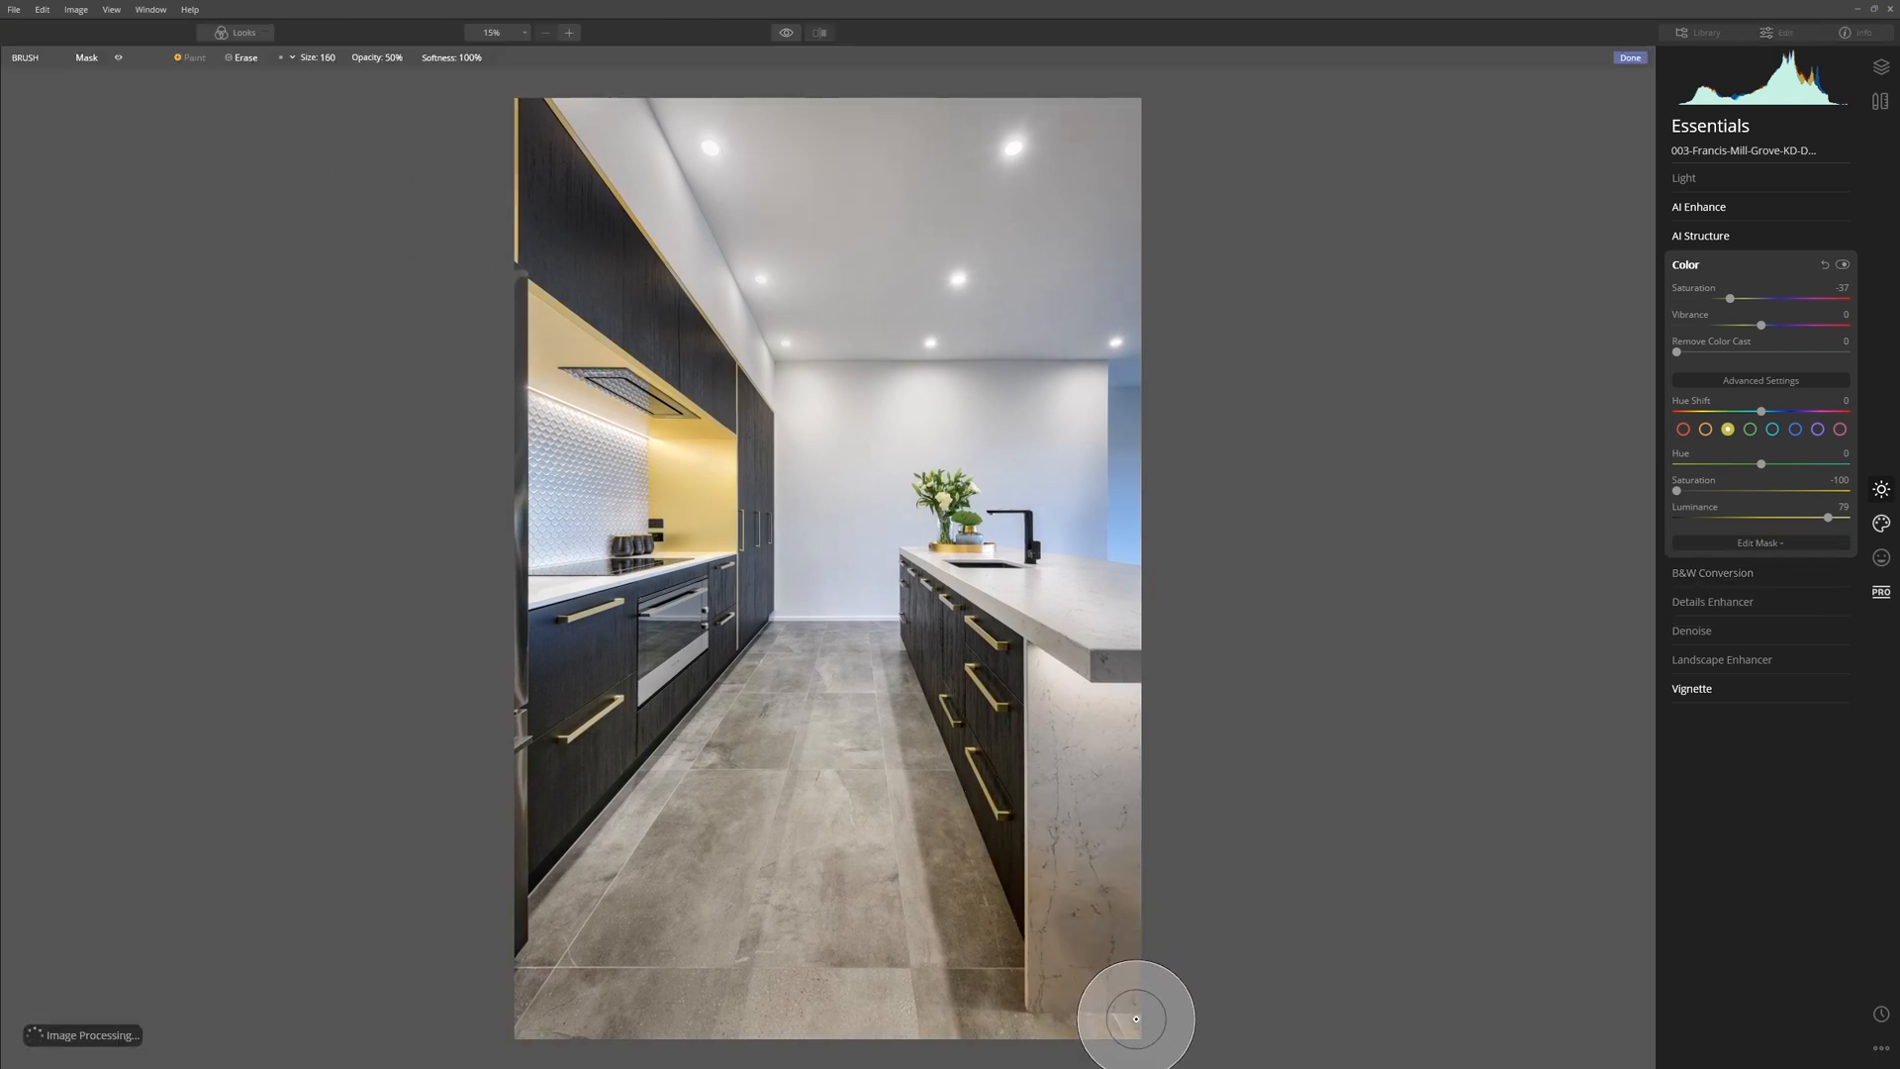
left_click(1842, 265)
left_click(1845, 266)
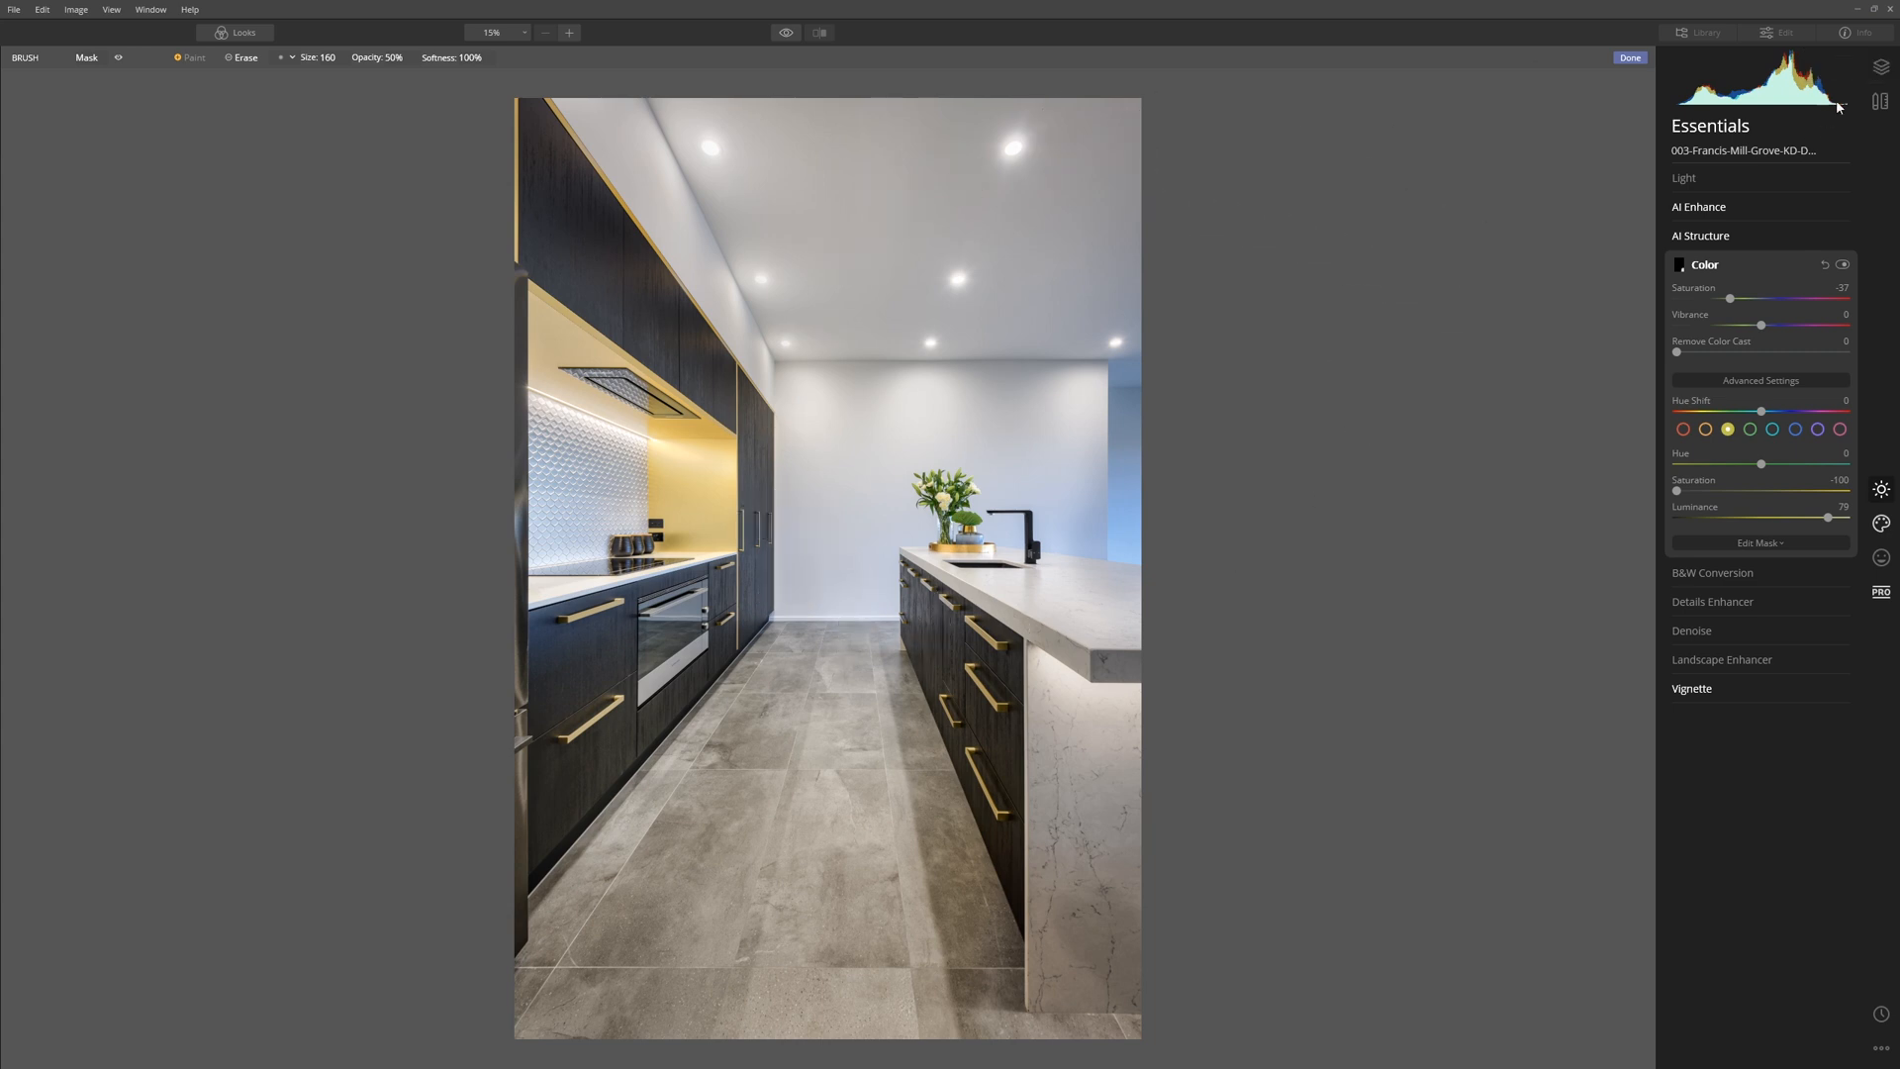
Try the layer's adjustments amount at 76, restore it to 100, and apply the Luminar edits to the Photoshop document.
left_click(1875, 73)
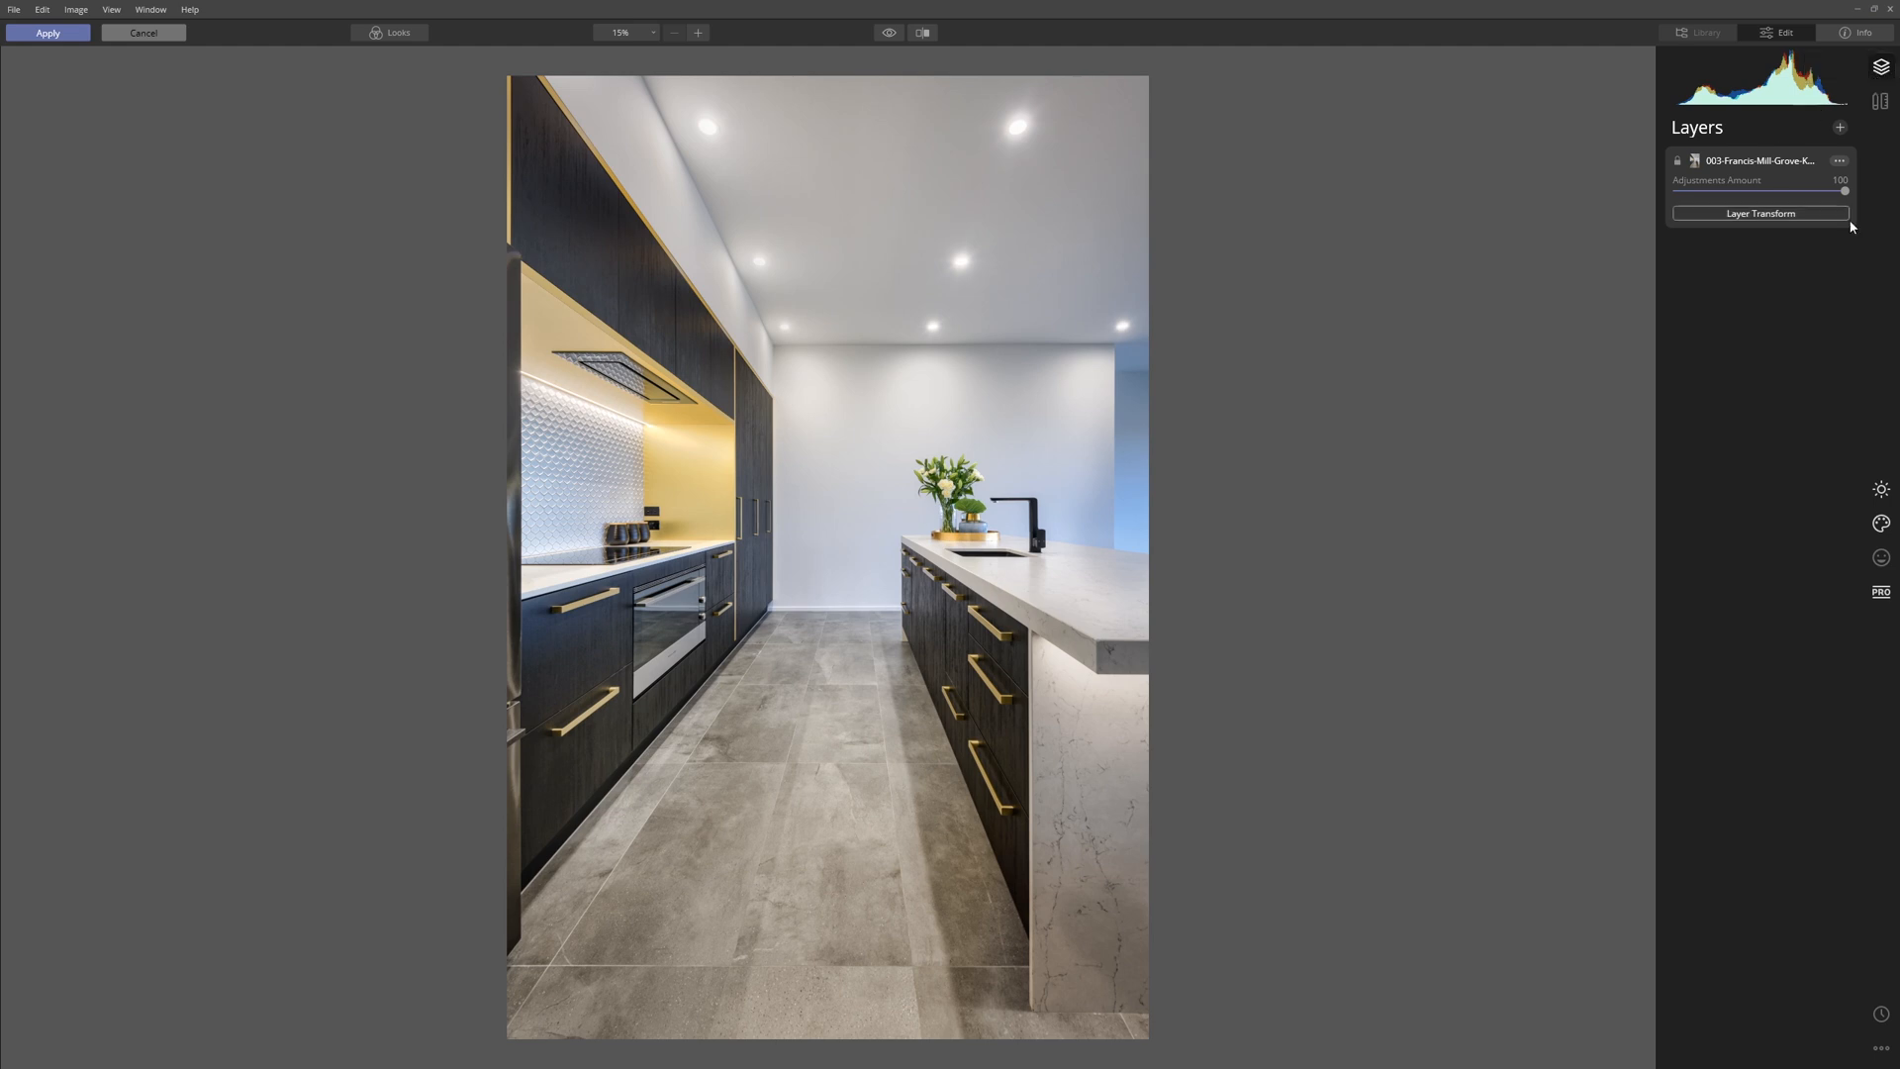
left_click_drag(1845, 193, 1834, 193)
left_click_drag(1846, 193, 1807, 235)
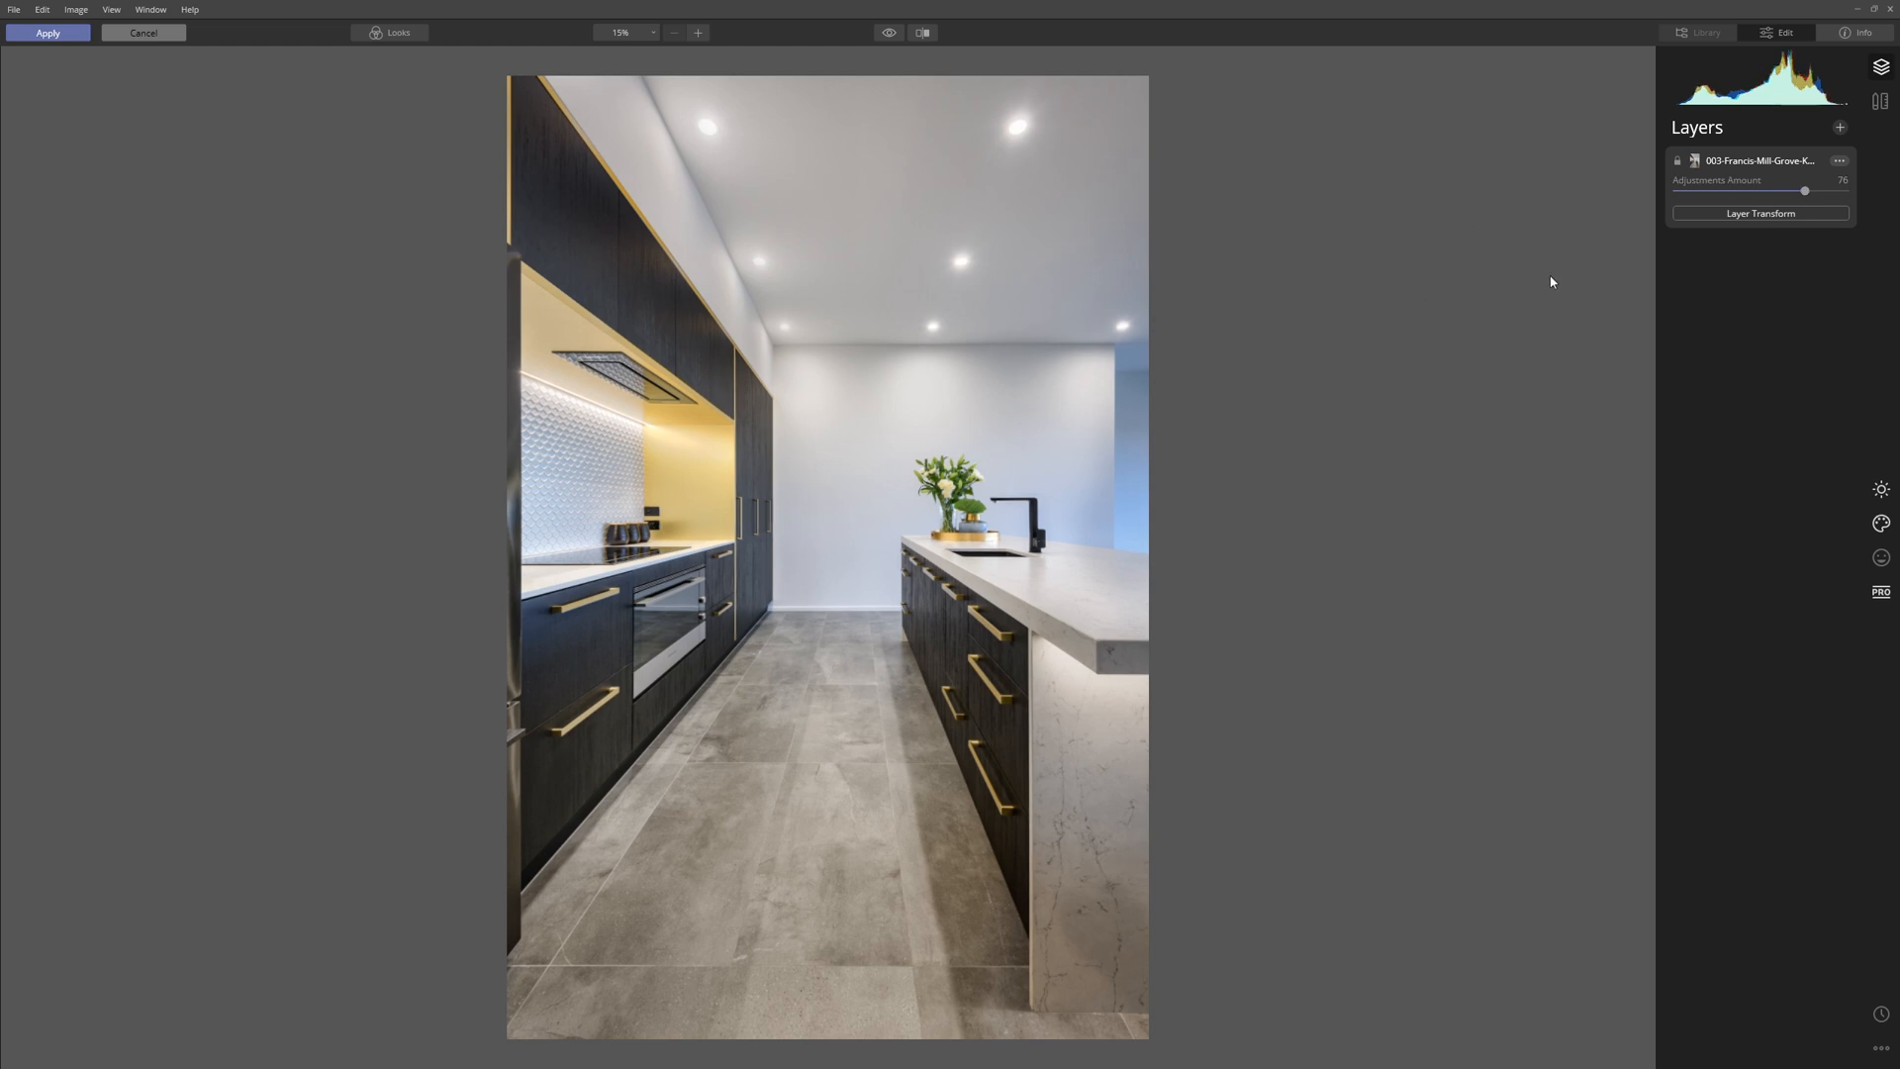
left_click_drag(1806, 192, 1844, 190)
left_click(50, 33)
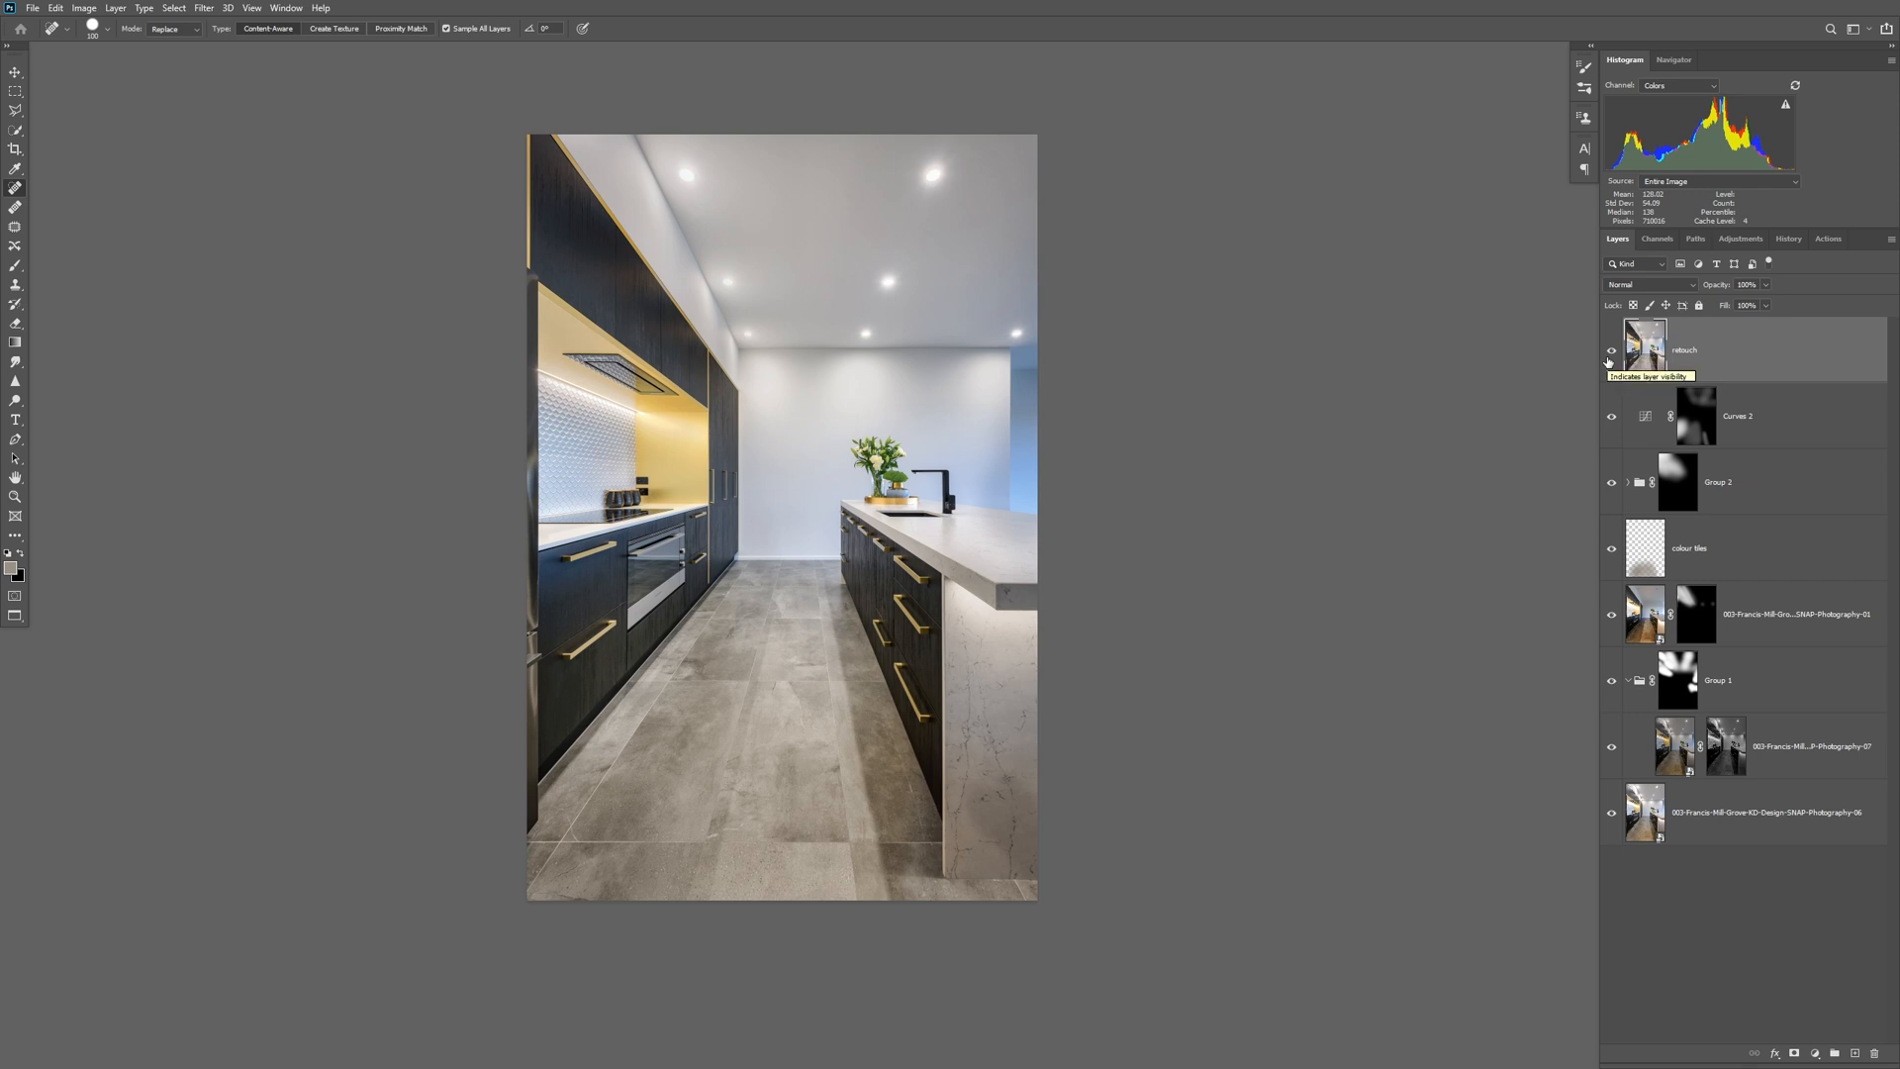
Compare the image with the retouch layer hidden and shown, leaving it visible.
left_click(1611, 352)
left_click(1613, 353)
left_click(1613, 353)
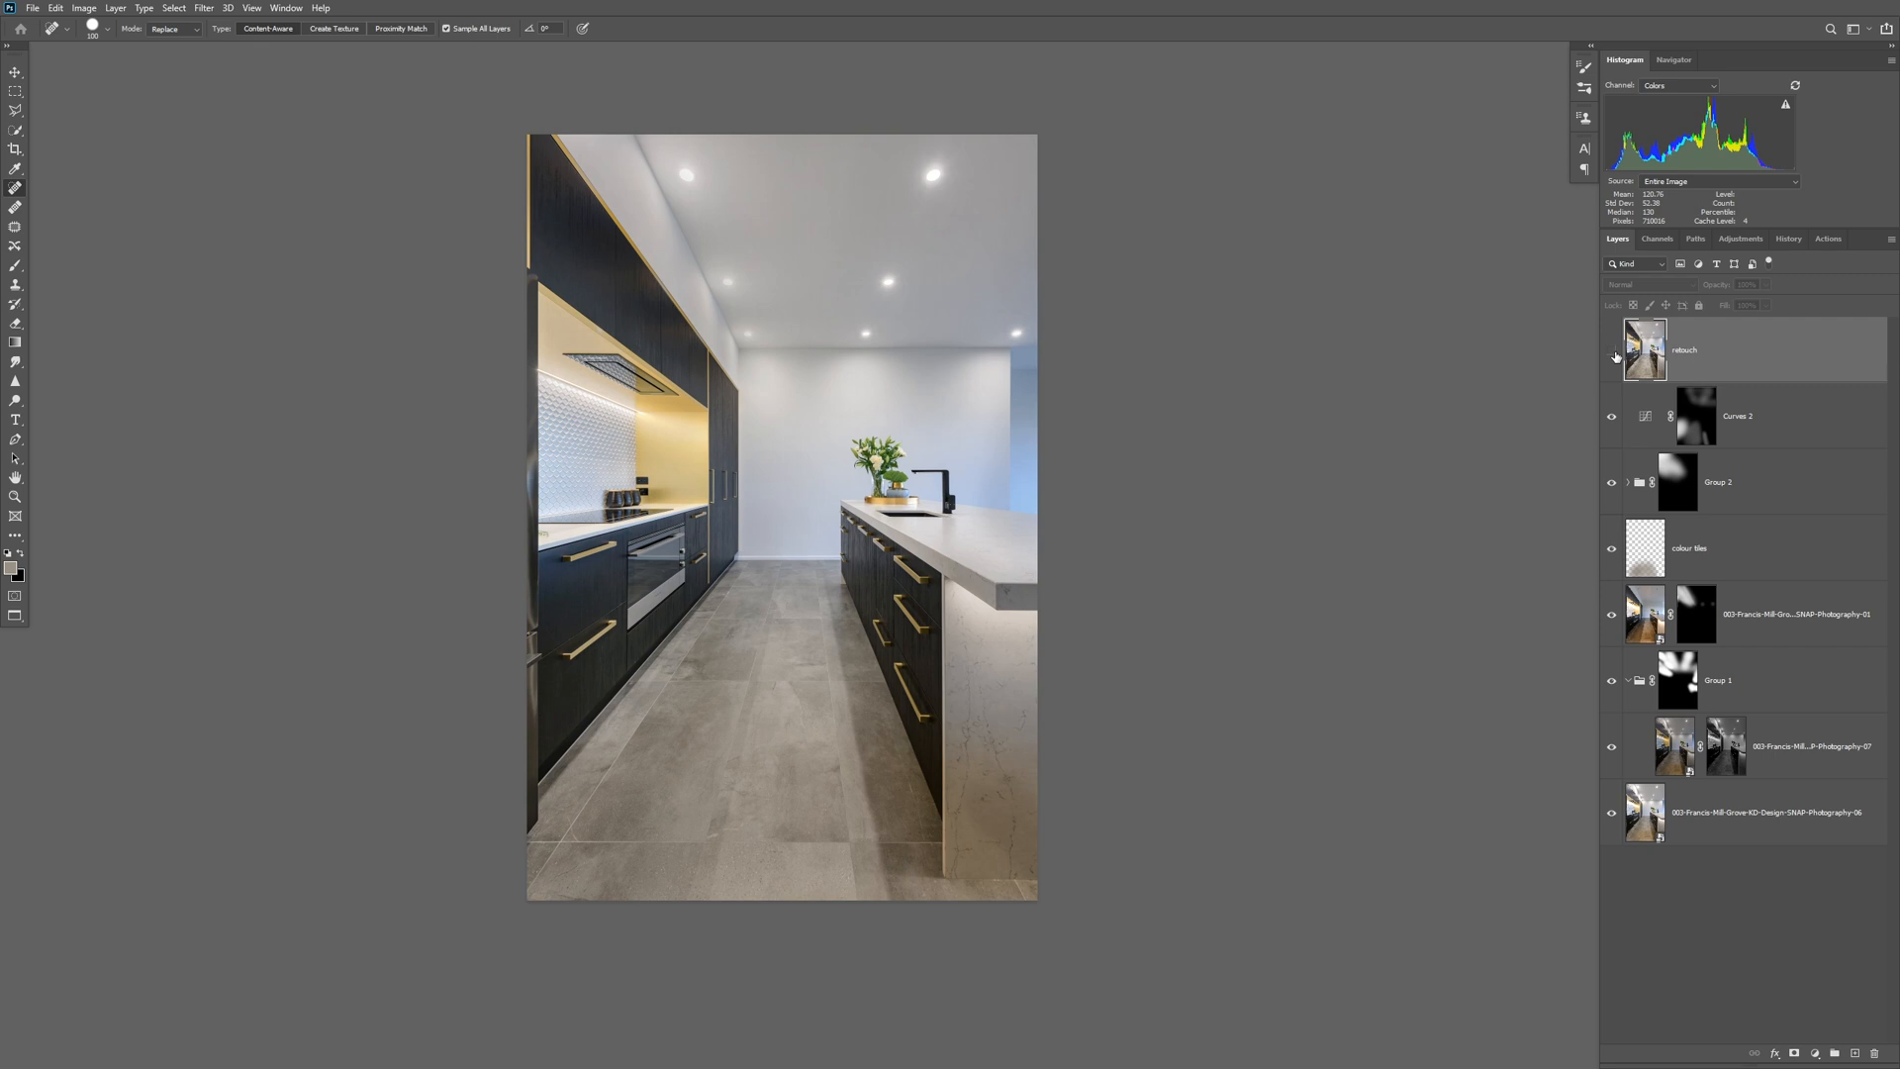
left_click(1613, 353)
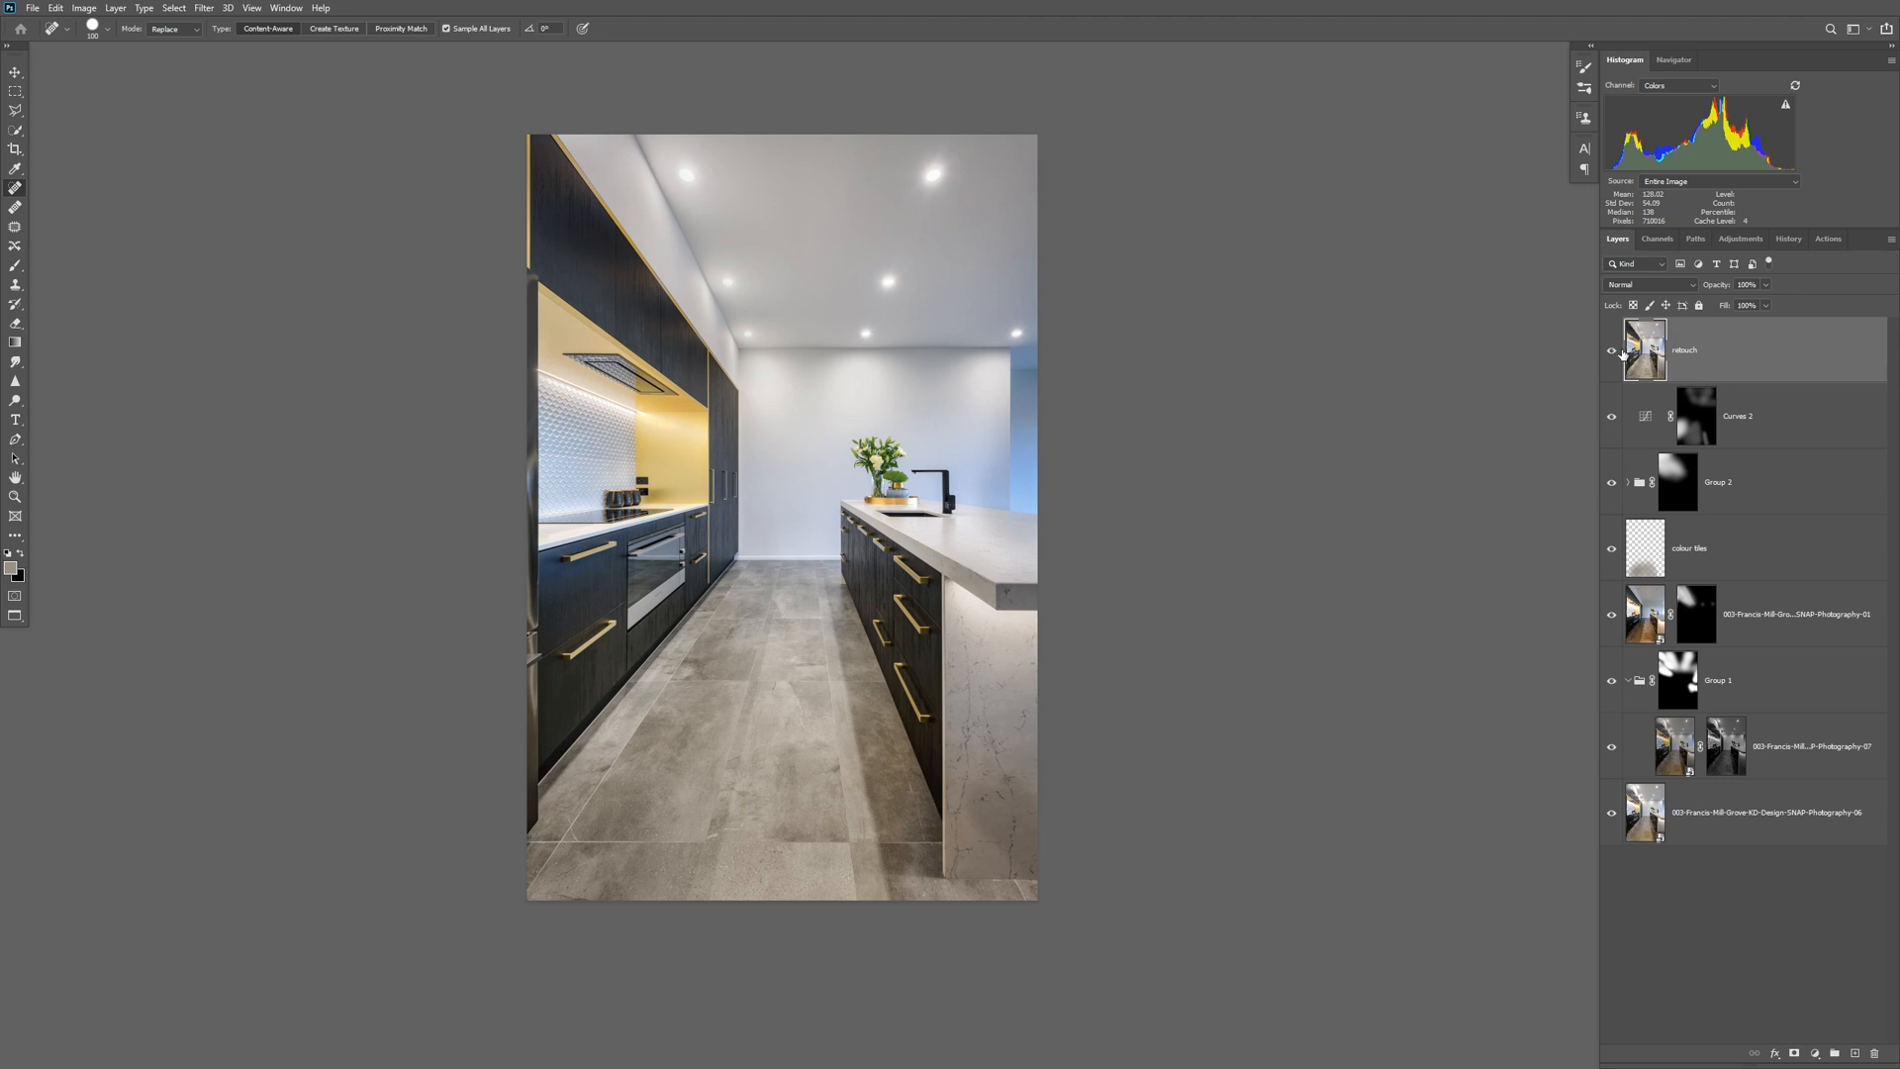
Reduce the retouch layer's opacity to about 50% and compare the image with the layer hidden and shown.
left_click(1765, 287)
left_click(1737, 305)
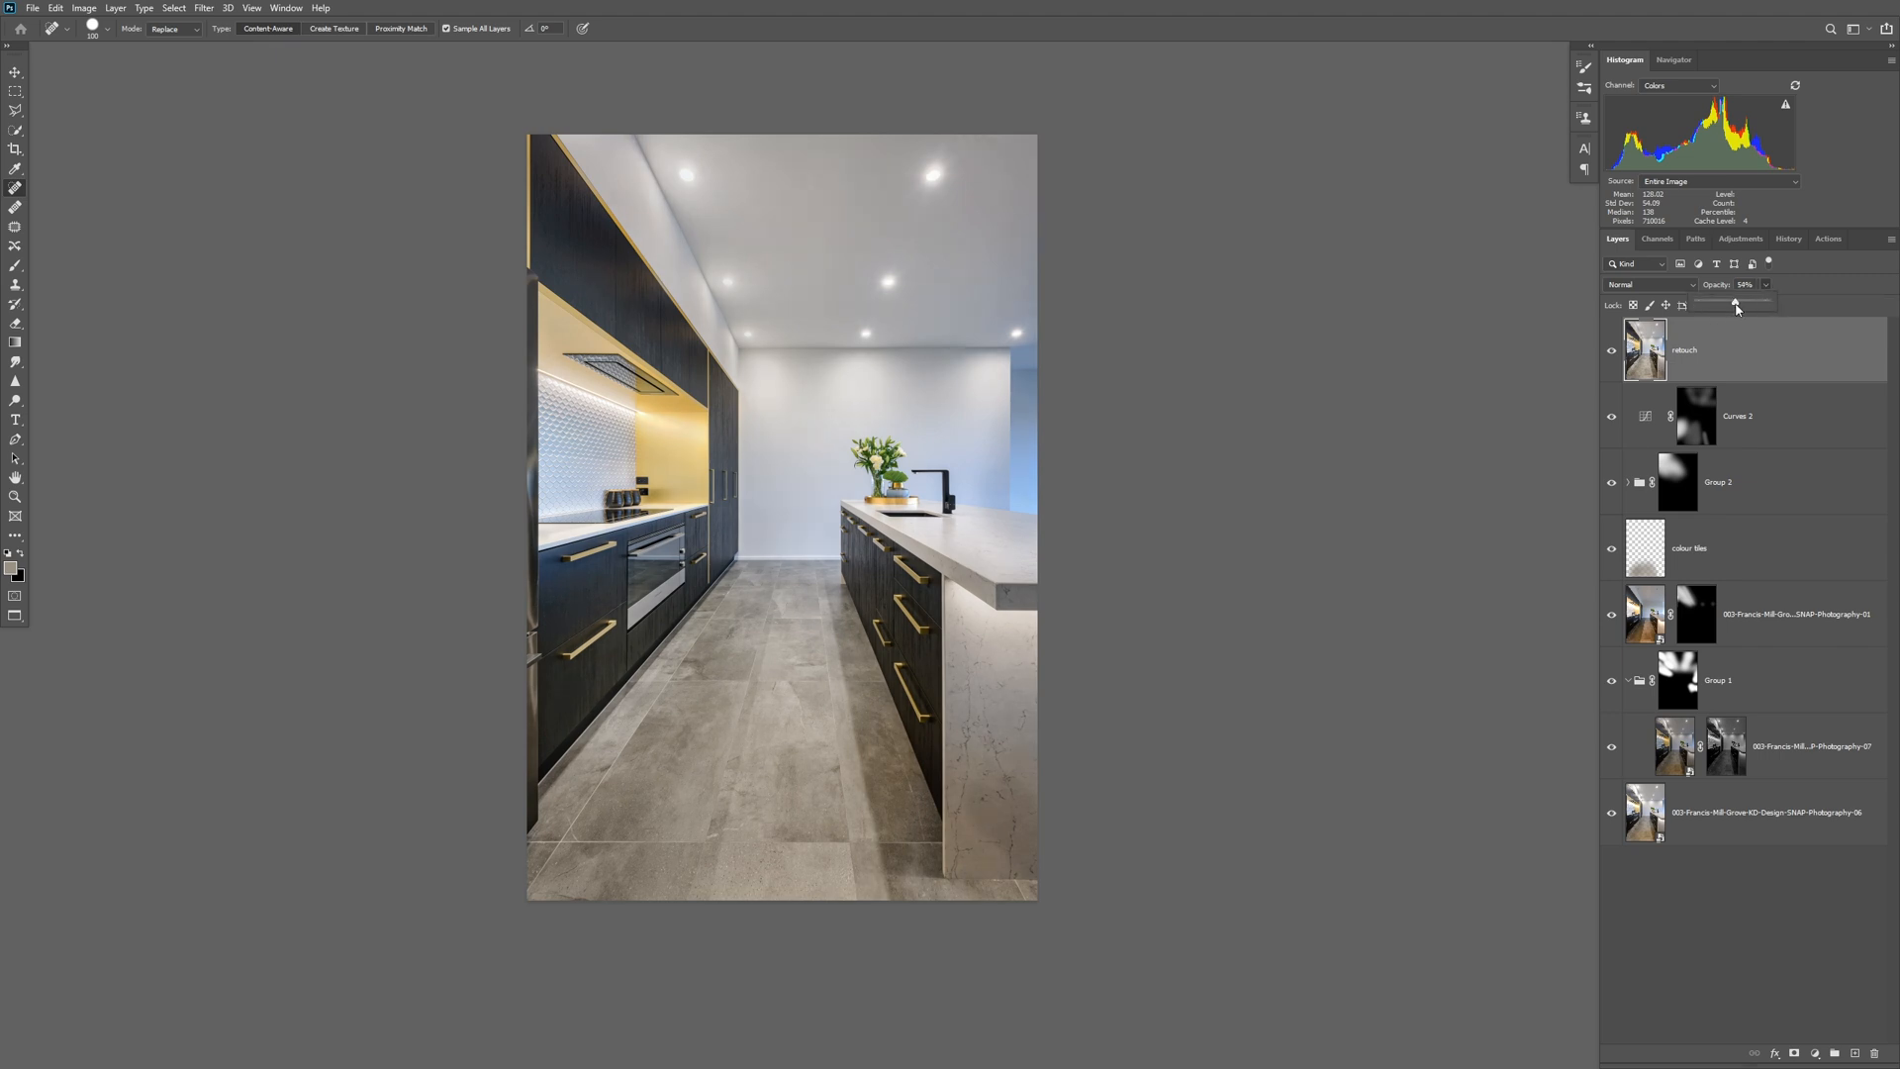
left_click_drag(1733, 308, 1732, 312)
left_click(1611, 350)
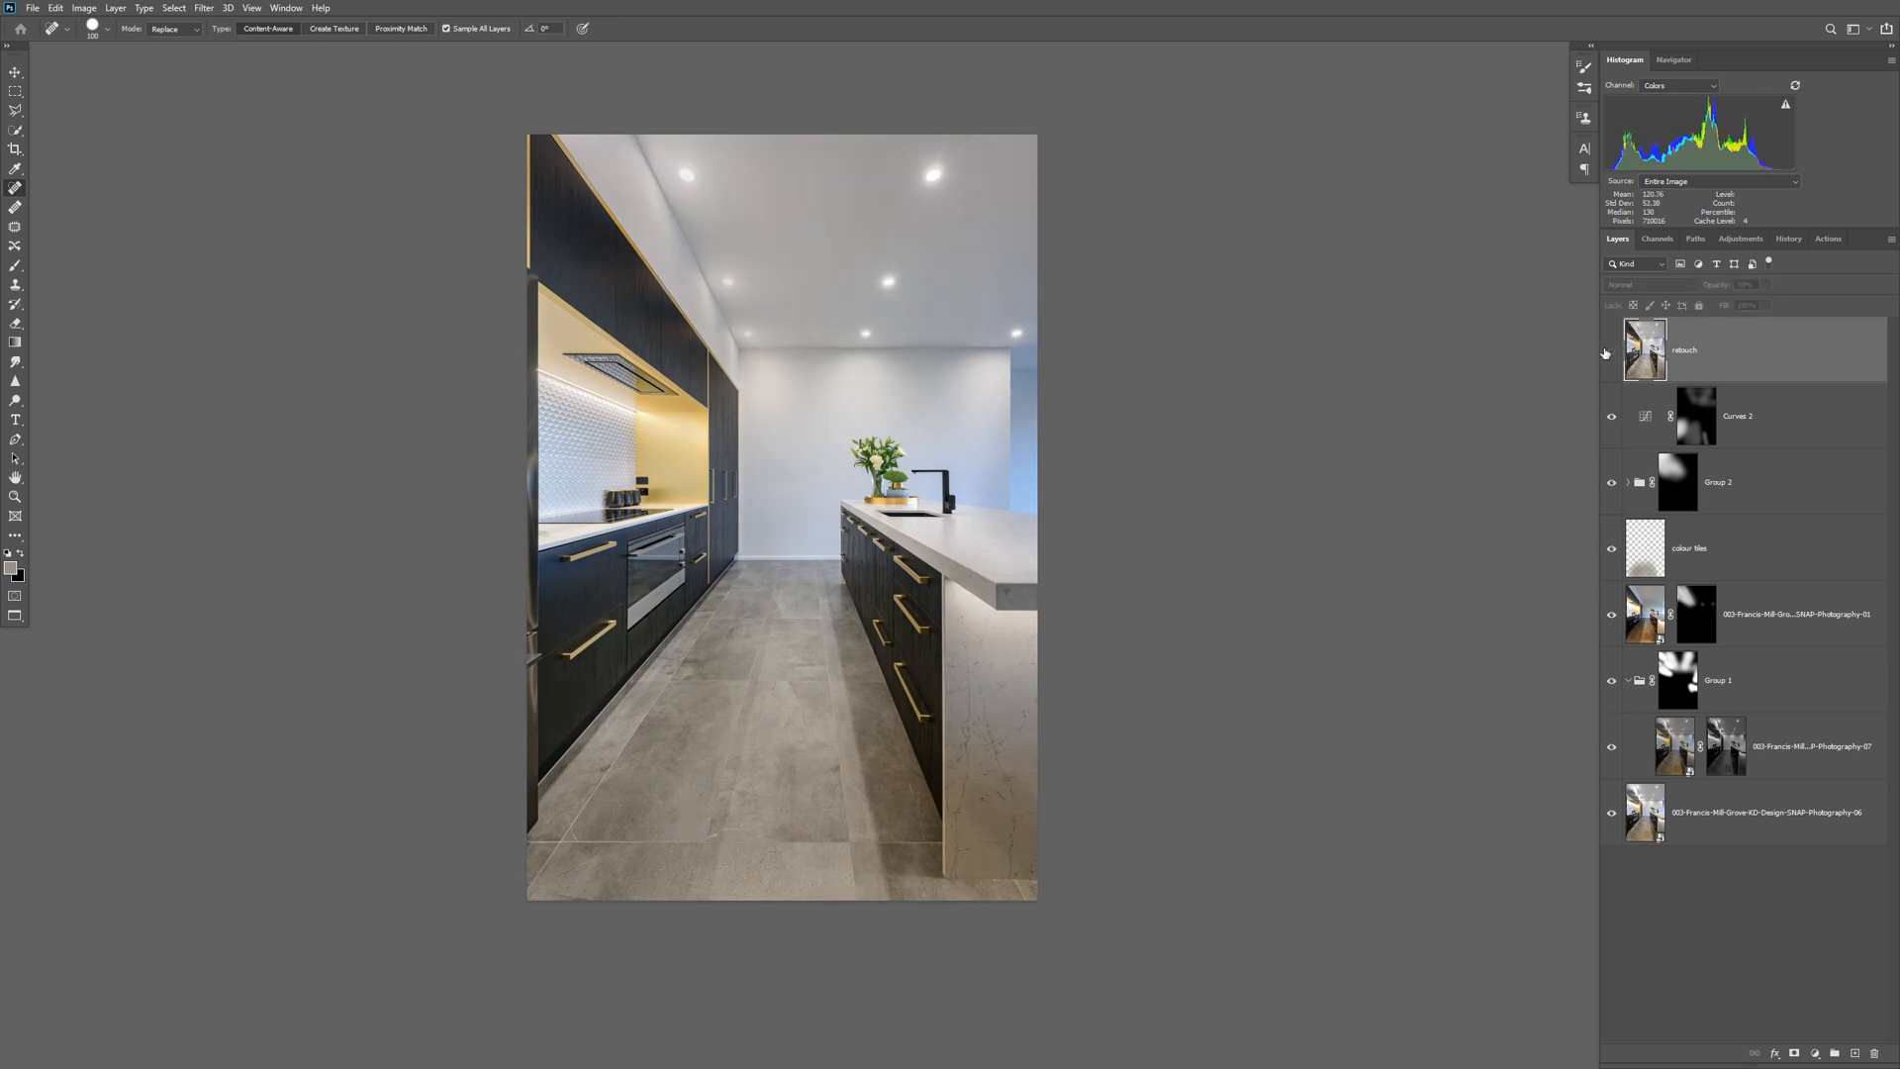
left_click(1606, 351)
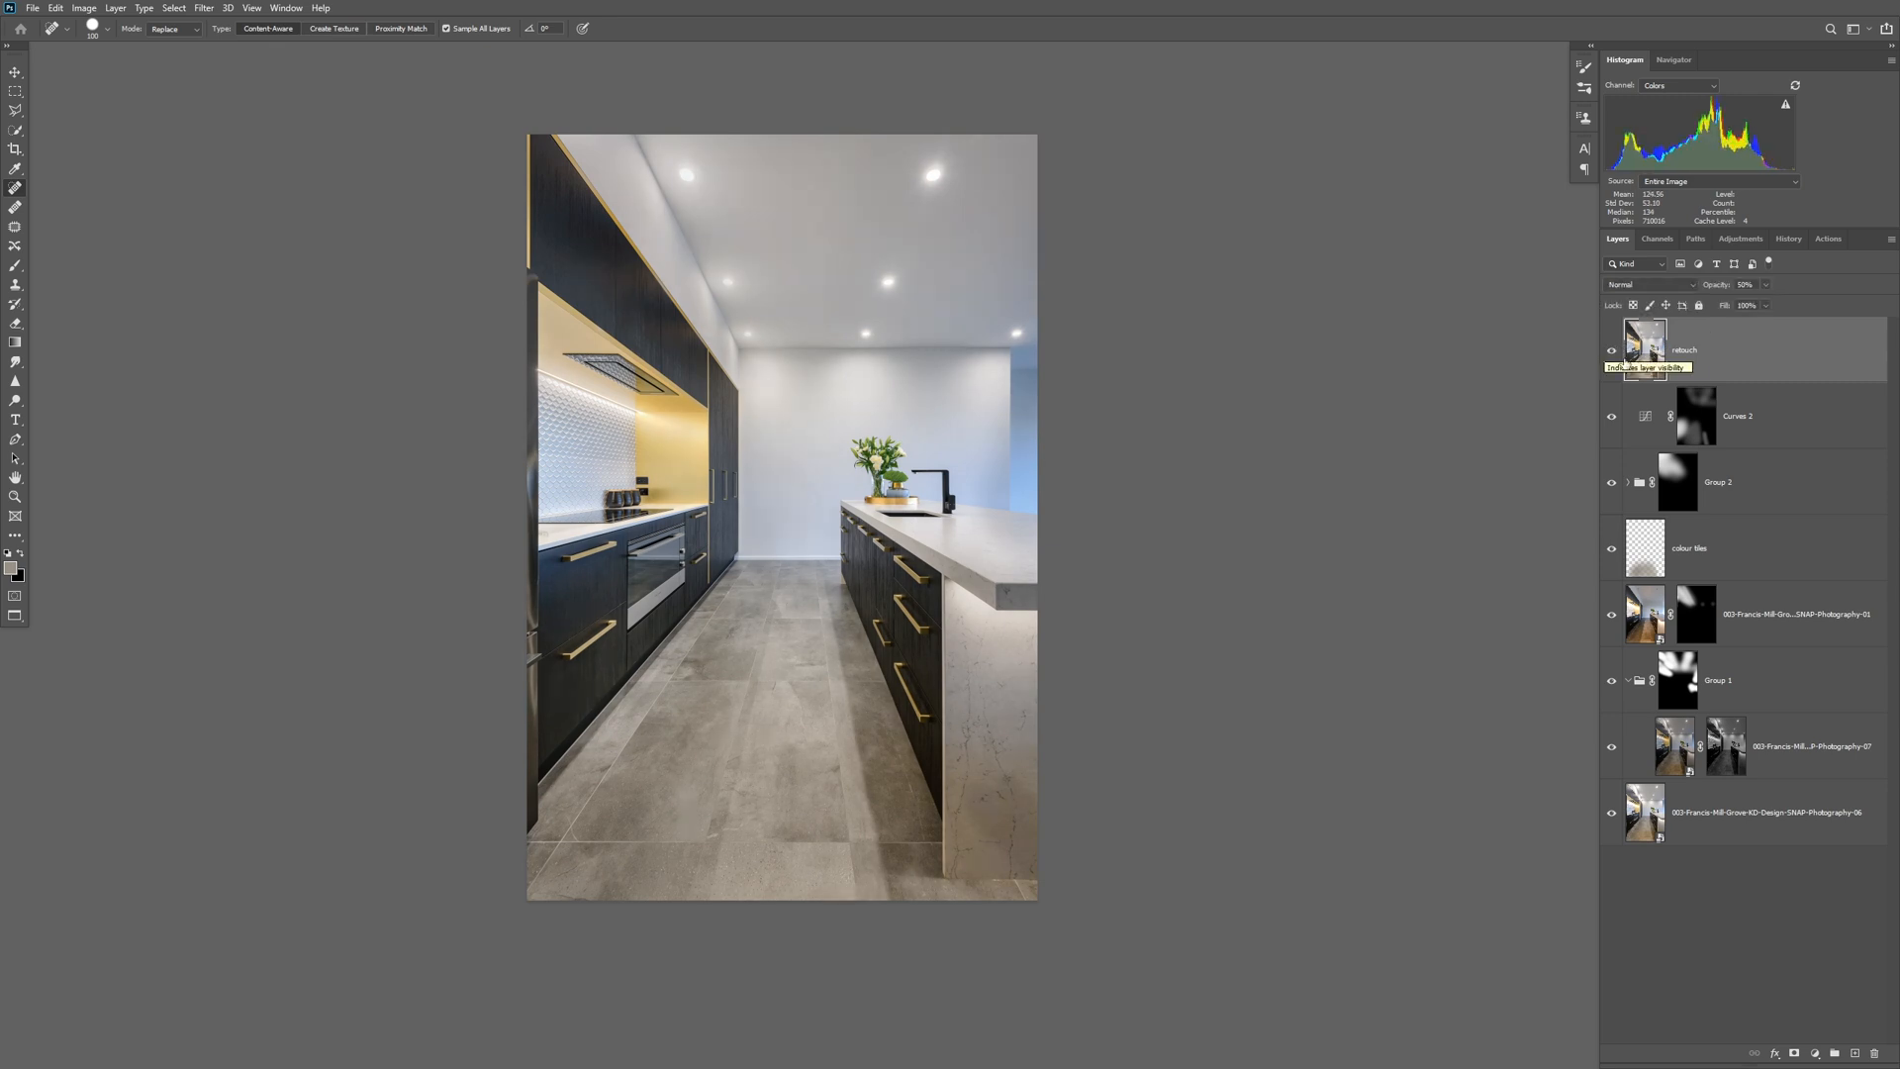
Add a white layer mask to the retouch layer and check the image with the layer hidden and shown.
left_click(1795, 1055)
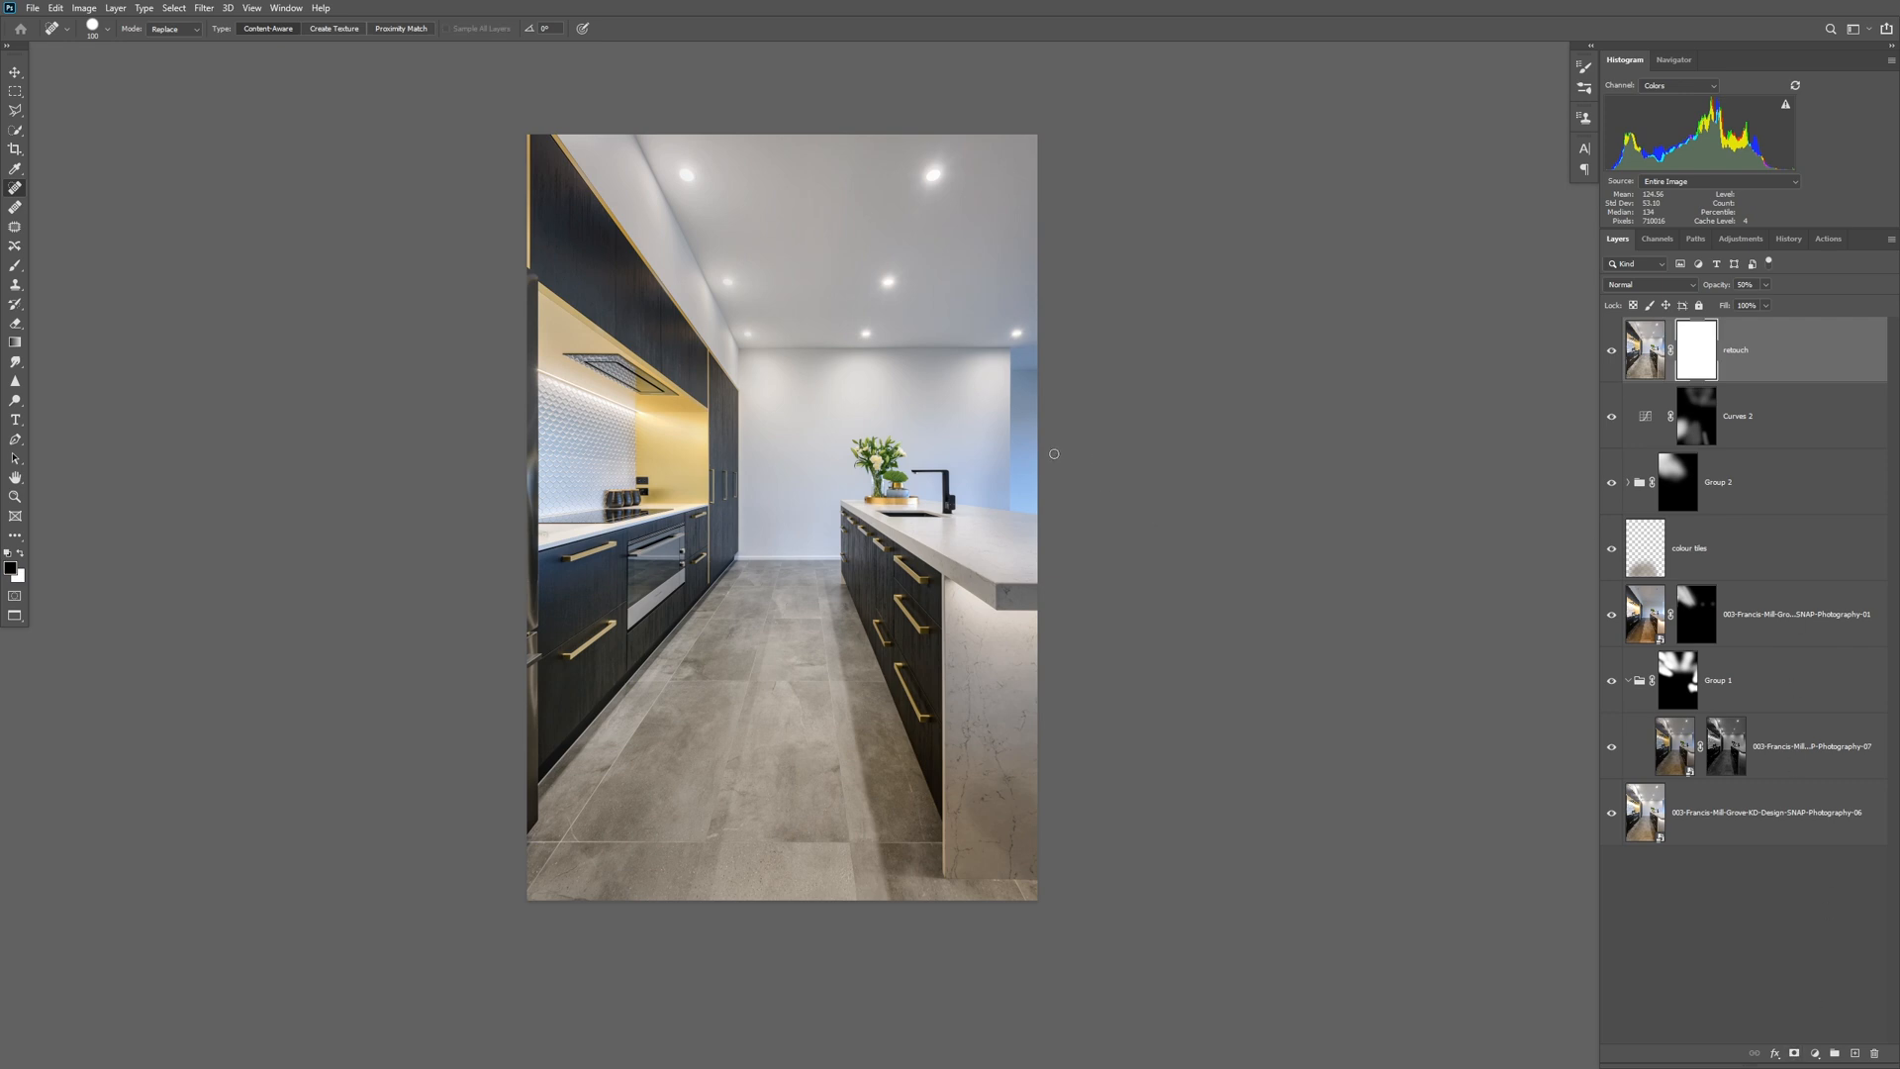
key("bracketright")
key("bracketright")
key("bracketright")
key("bracketright")
key("bracketright")
key("bracketright")
key("bracketright")
key("bracketright")
key("bracketright")
key("bracketright")
key("bracketright")
key("bracketright")
key("bracketright")
left_click(1611, 350)
left_click(1611, 350)
Use Quick Selection to select the patch of back wall between the black tap and the wall corner.
key("bracketleft")
key("bracketleft")
key("bracketleft")
key("bracketleft")
key("bracketleft")
left_click(1018, 479)
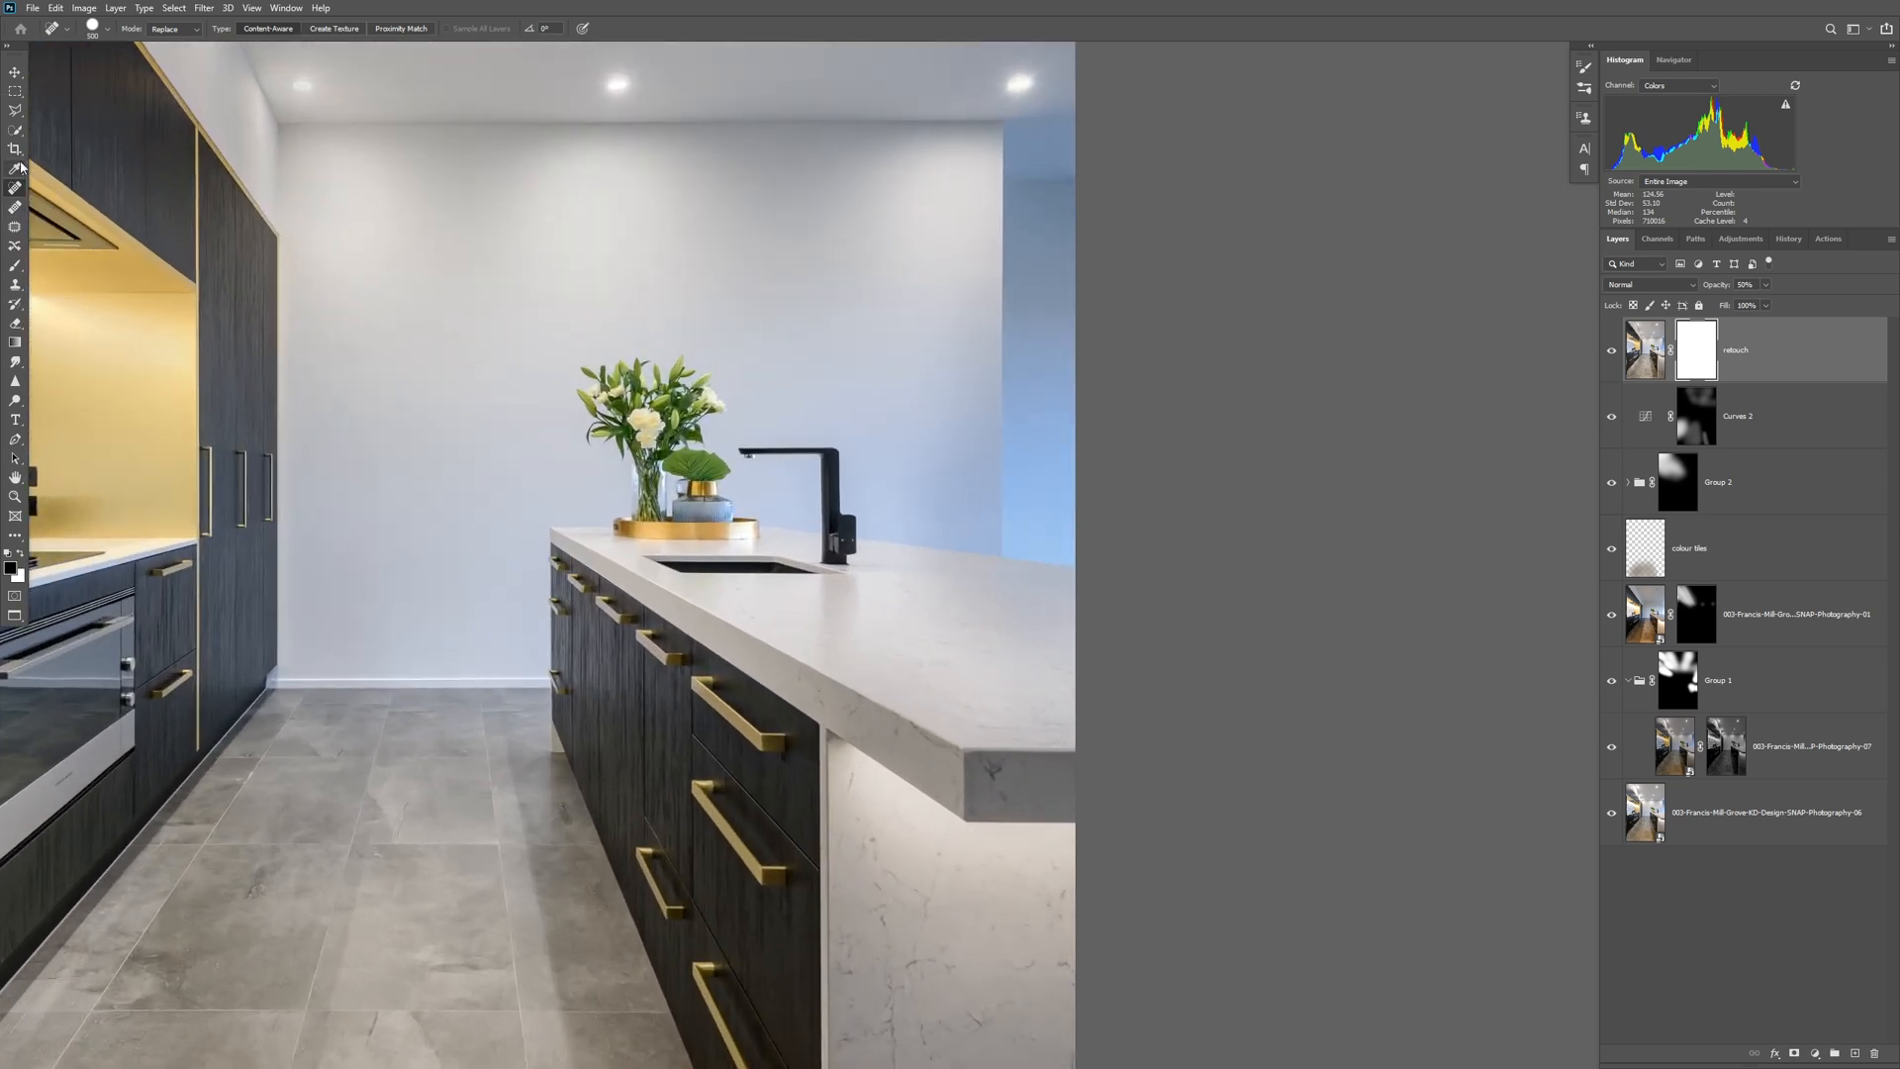
left_click(14, 131)
left_click(964, 404)
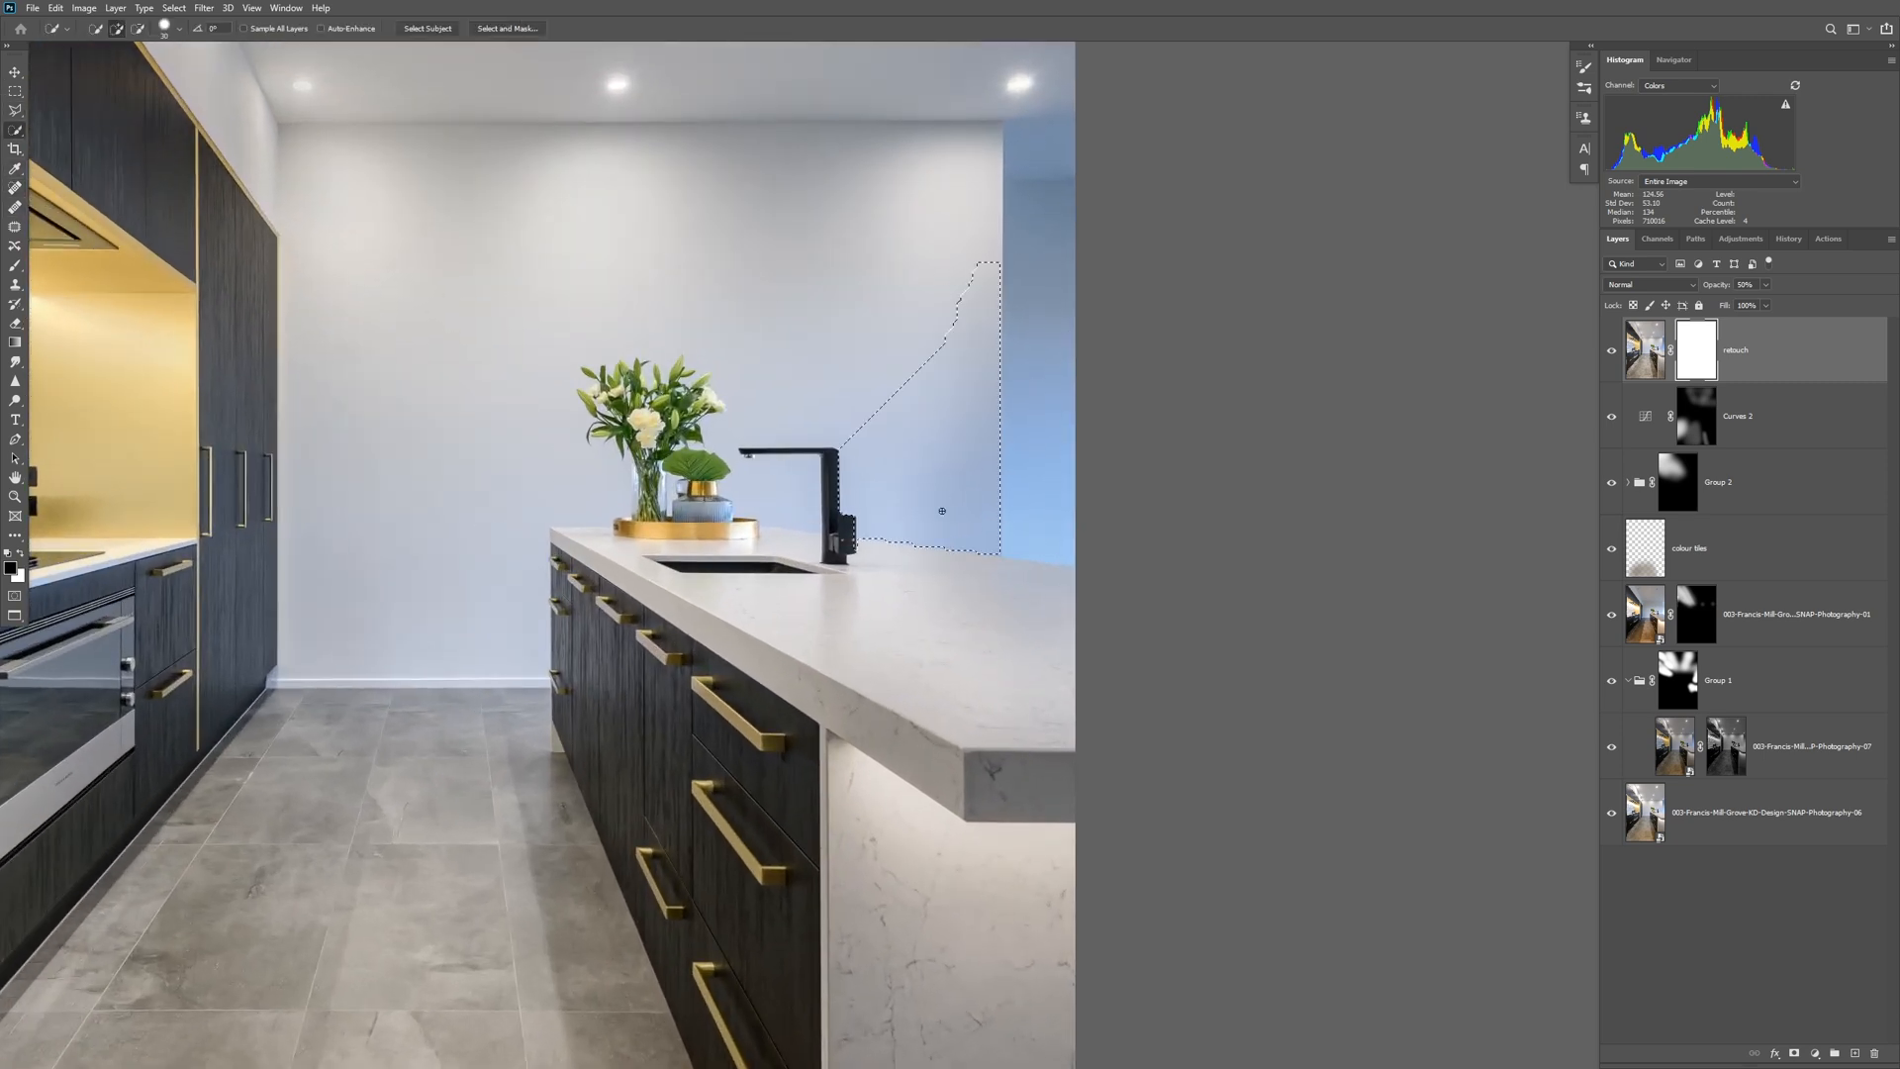
Paint black on the retouch mask inside the wall selection with an enlarged brush at 100% opacity.
left_click(15, 267)
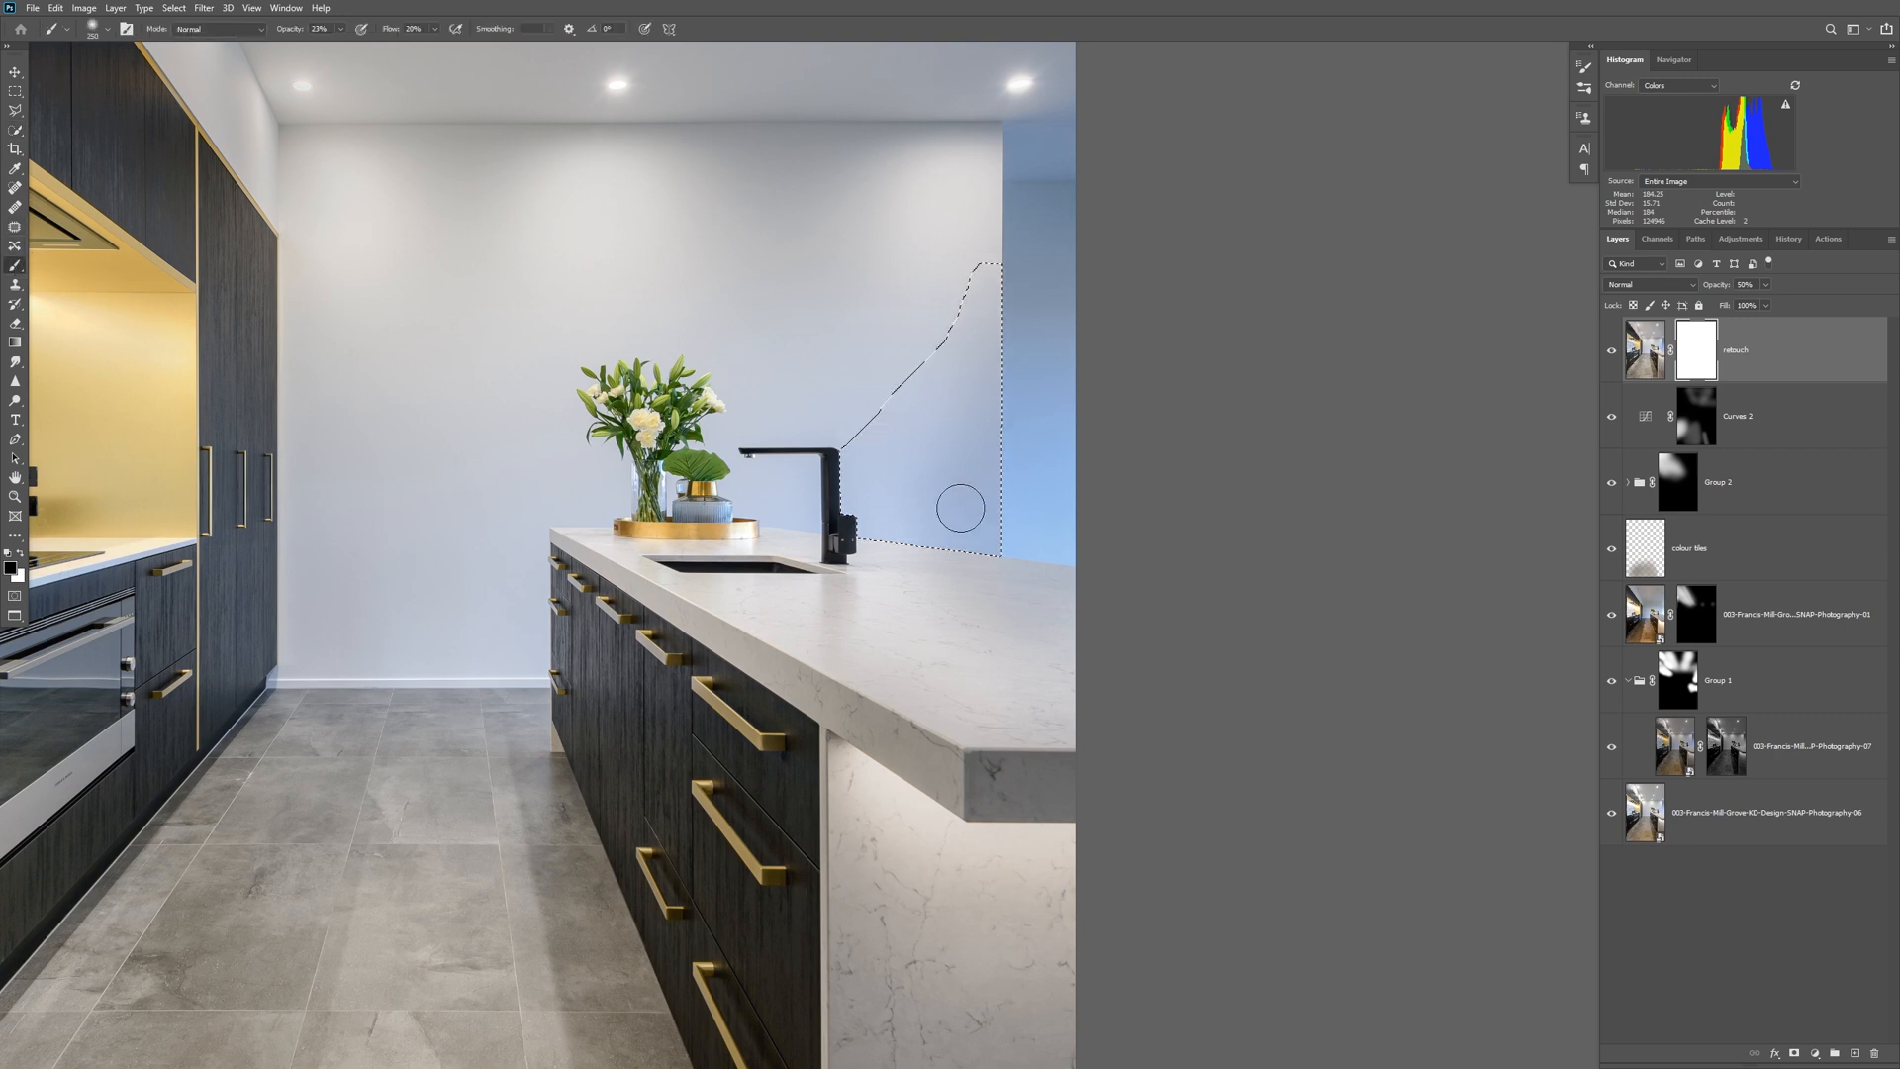
key("bracketright")
key("bracketright")
key("bracketright")
key("bracketright")
key("bracketright")
key("bracketright")
key("bracketright")
key("bracketright")
key("bracketright")
key("0")
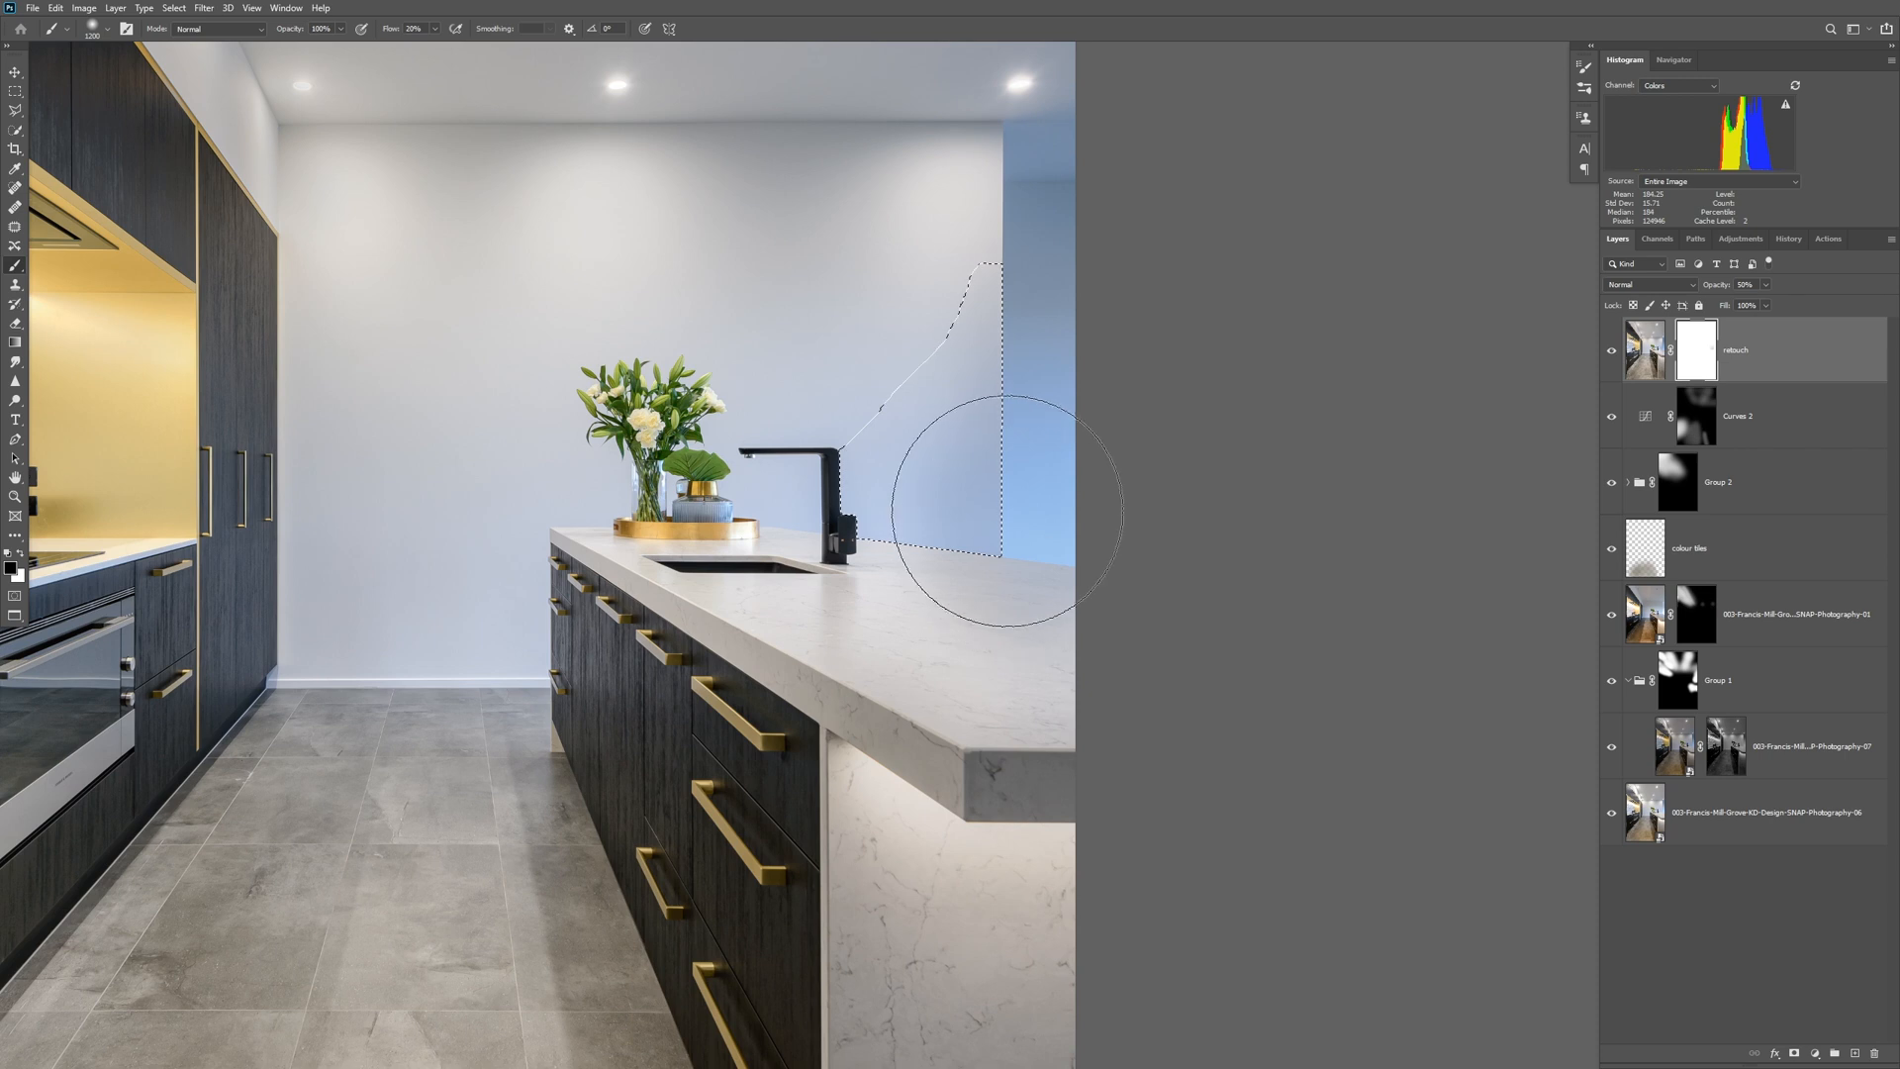
left_click(966, 574)
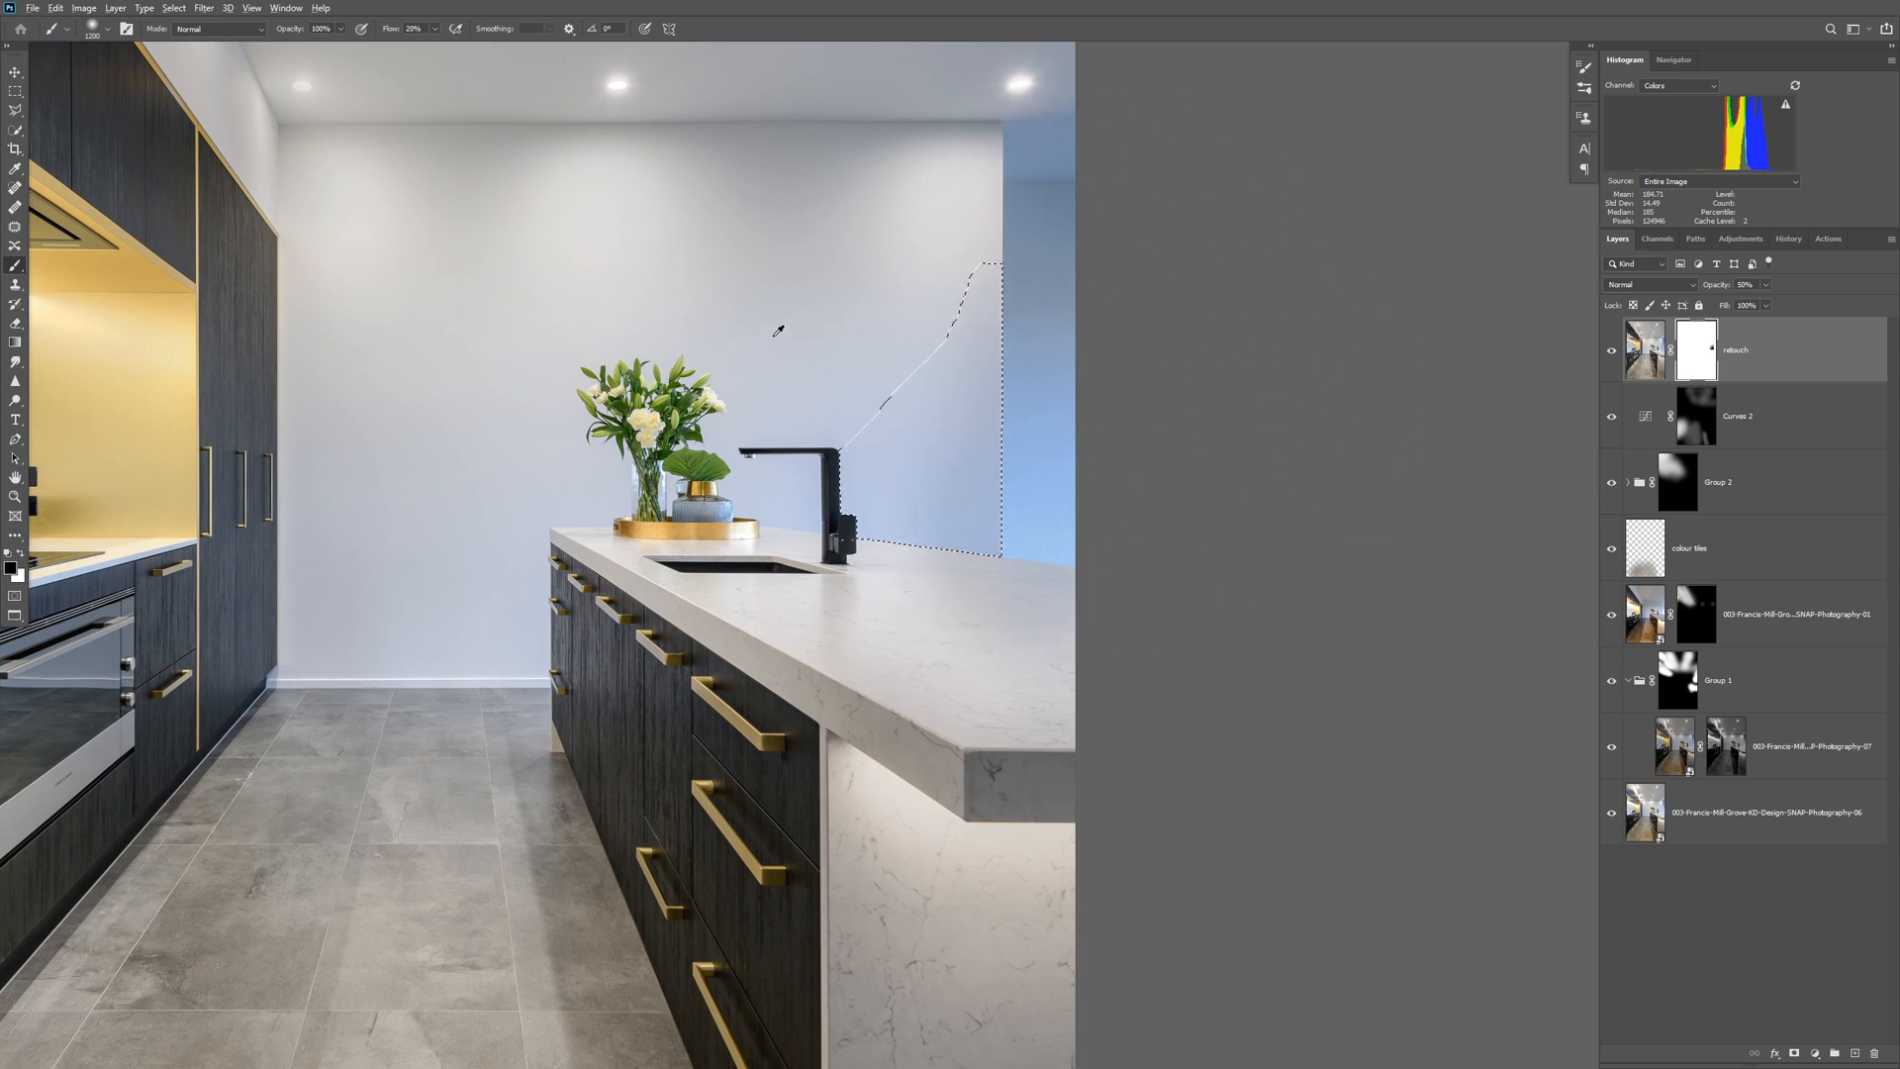
Add a blank layer above the retouch layer and clear the wall selection.
key("x")
left_click(1855, 1053)
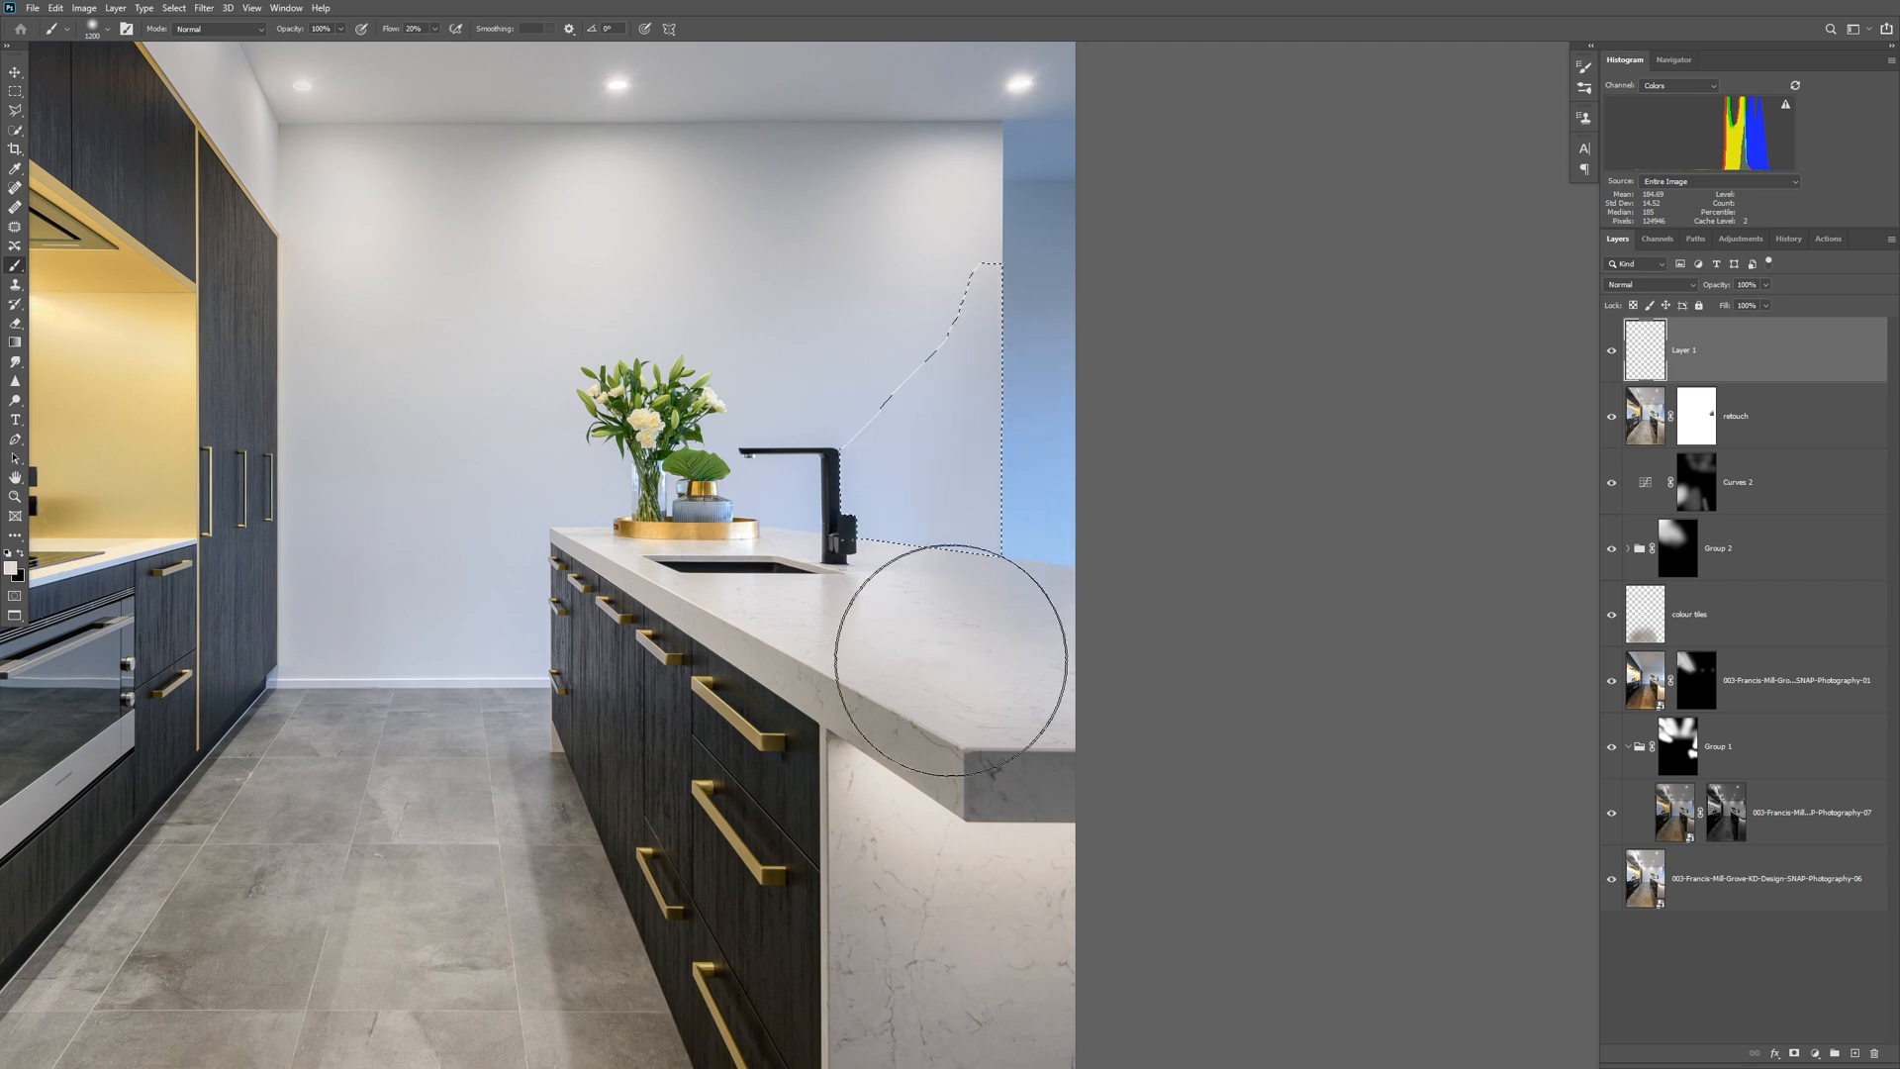
key("ctrl+d")
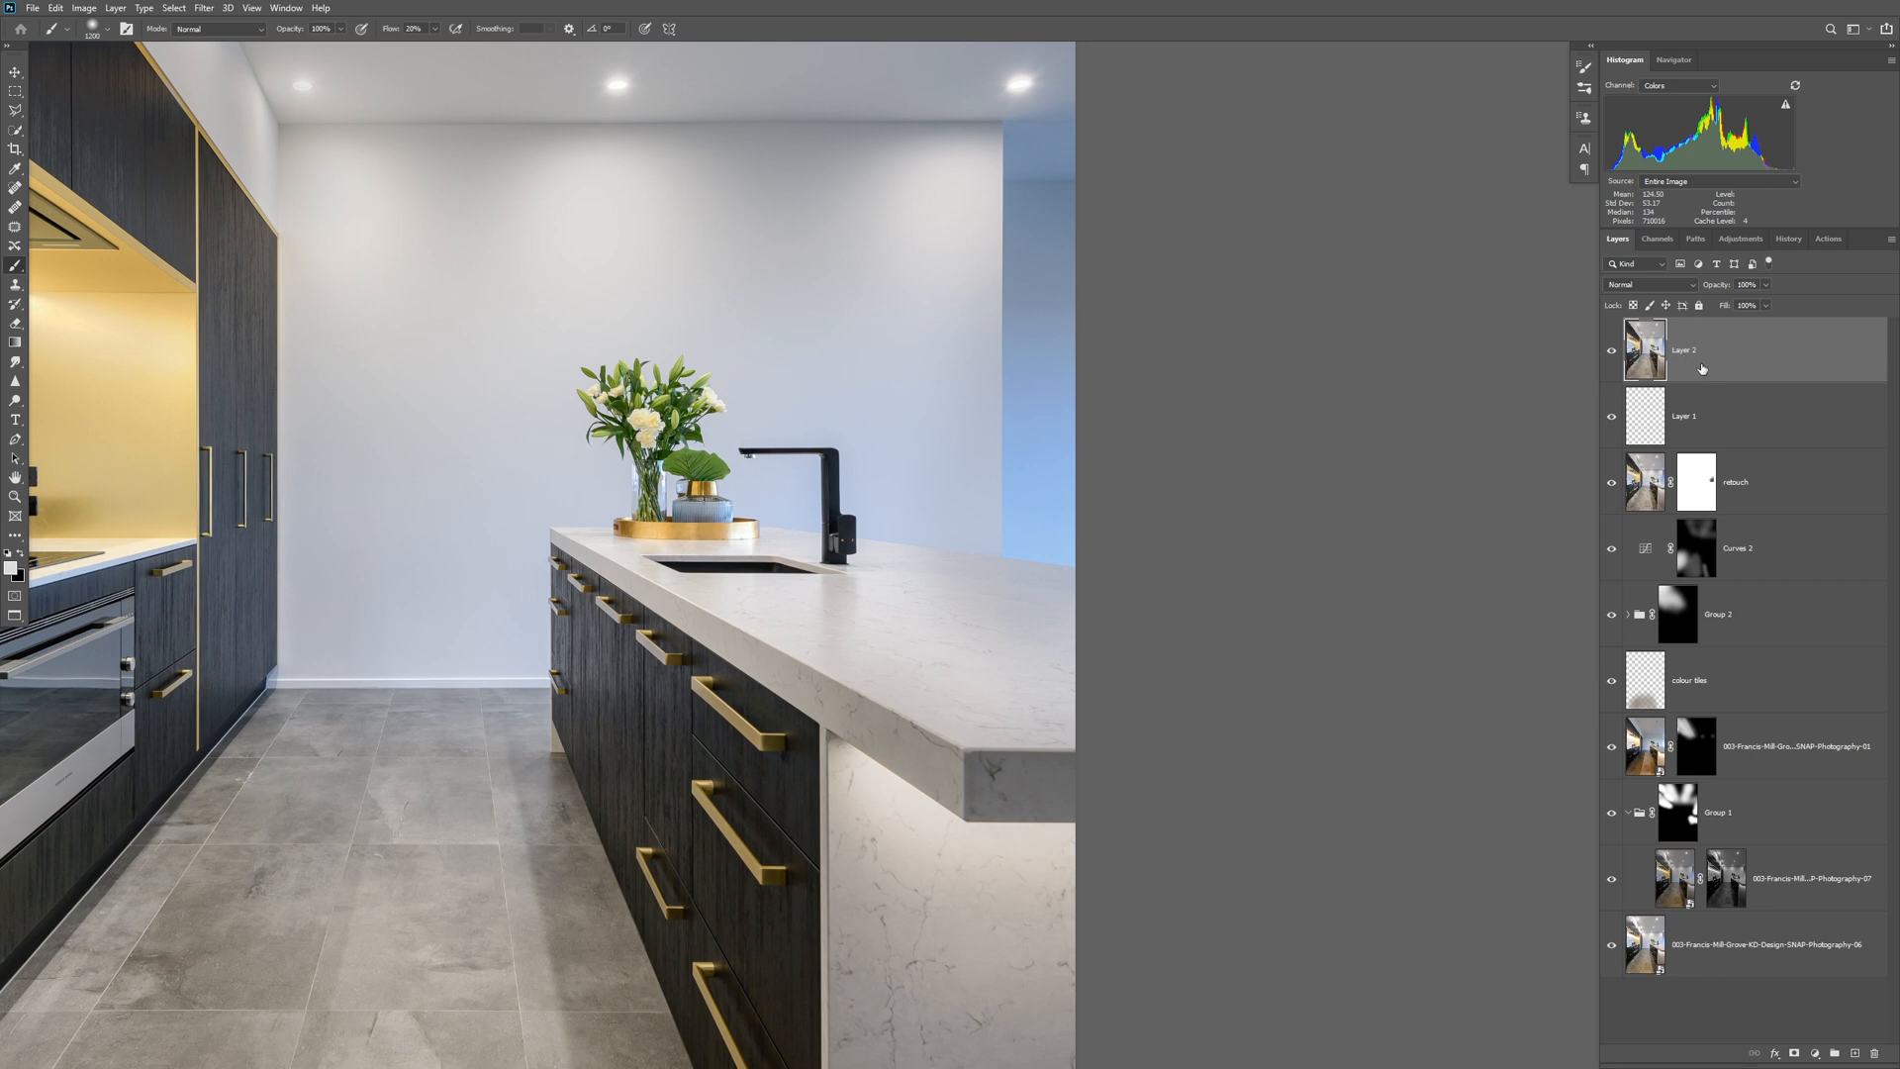
Rename the merged top layer sharpening and set its blend mode to Linear Light.
double_click(1688, 352)
type("sharpening")
key("Return")
left_click(1648, 287)
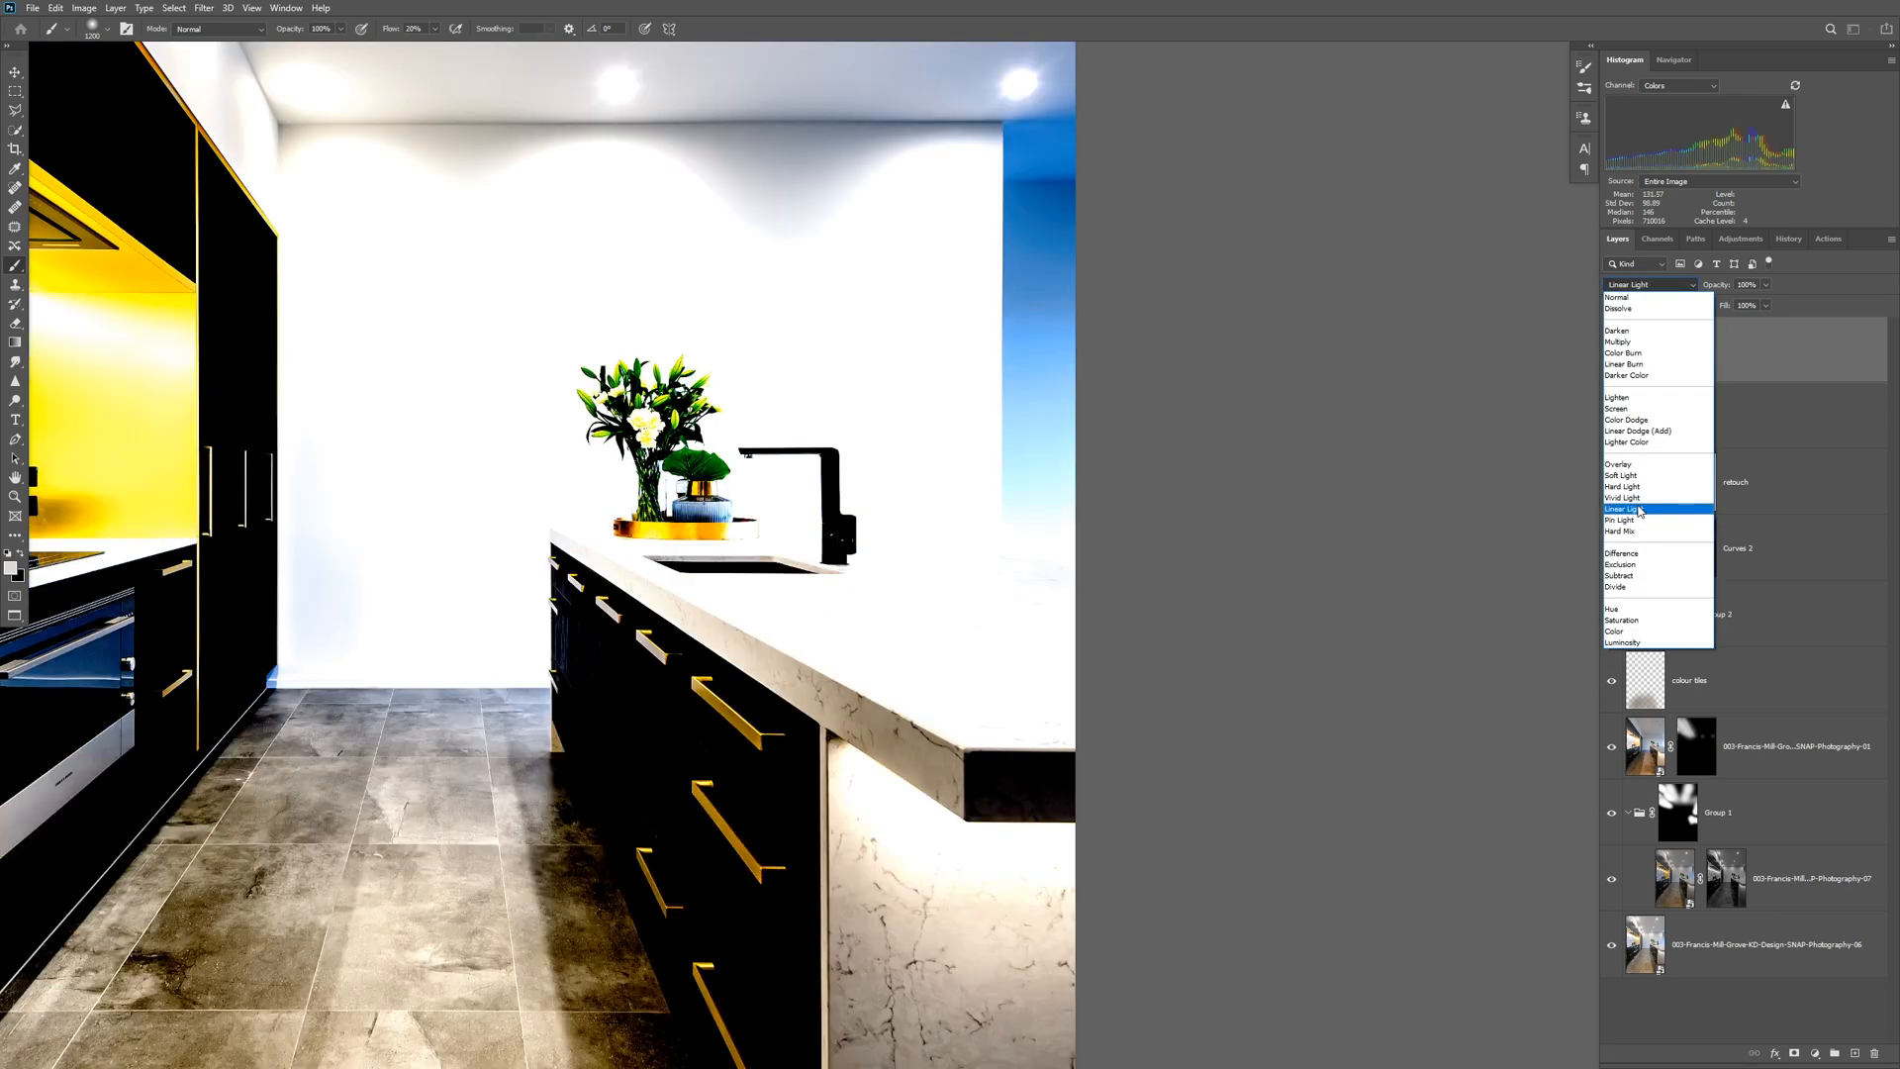
left_click(1640, 511)
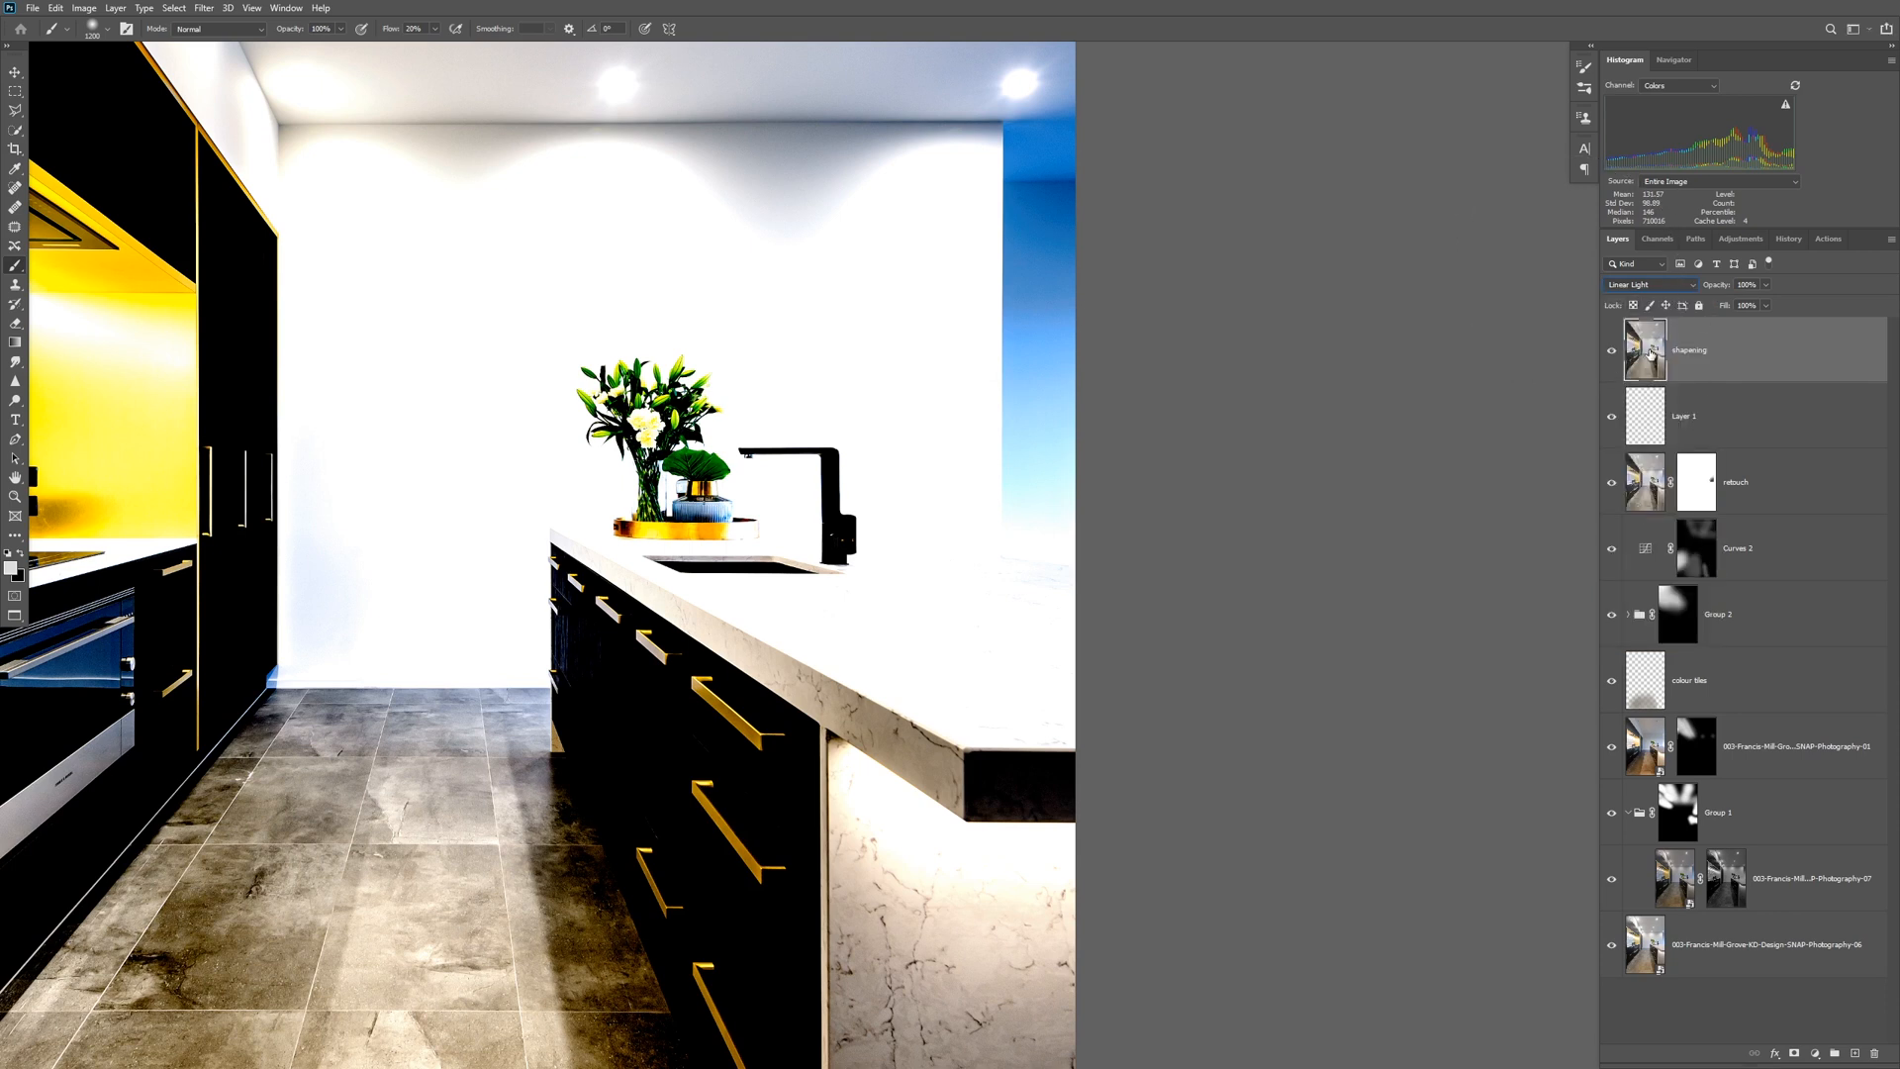
Apply a High Pass filter with a 0.8-pixel radius to the sharpening layer, checking the detail on the flowers, island and cabinets.
left_click(206, 8)
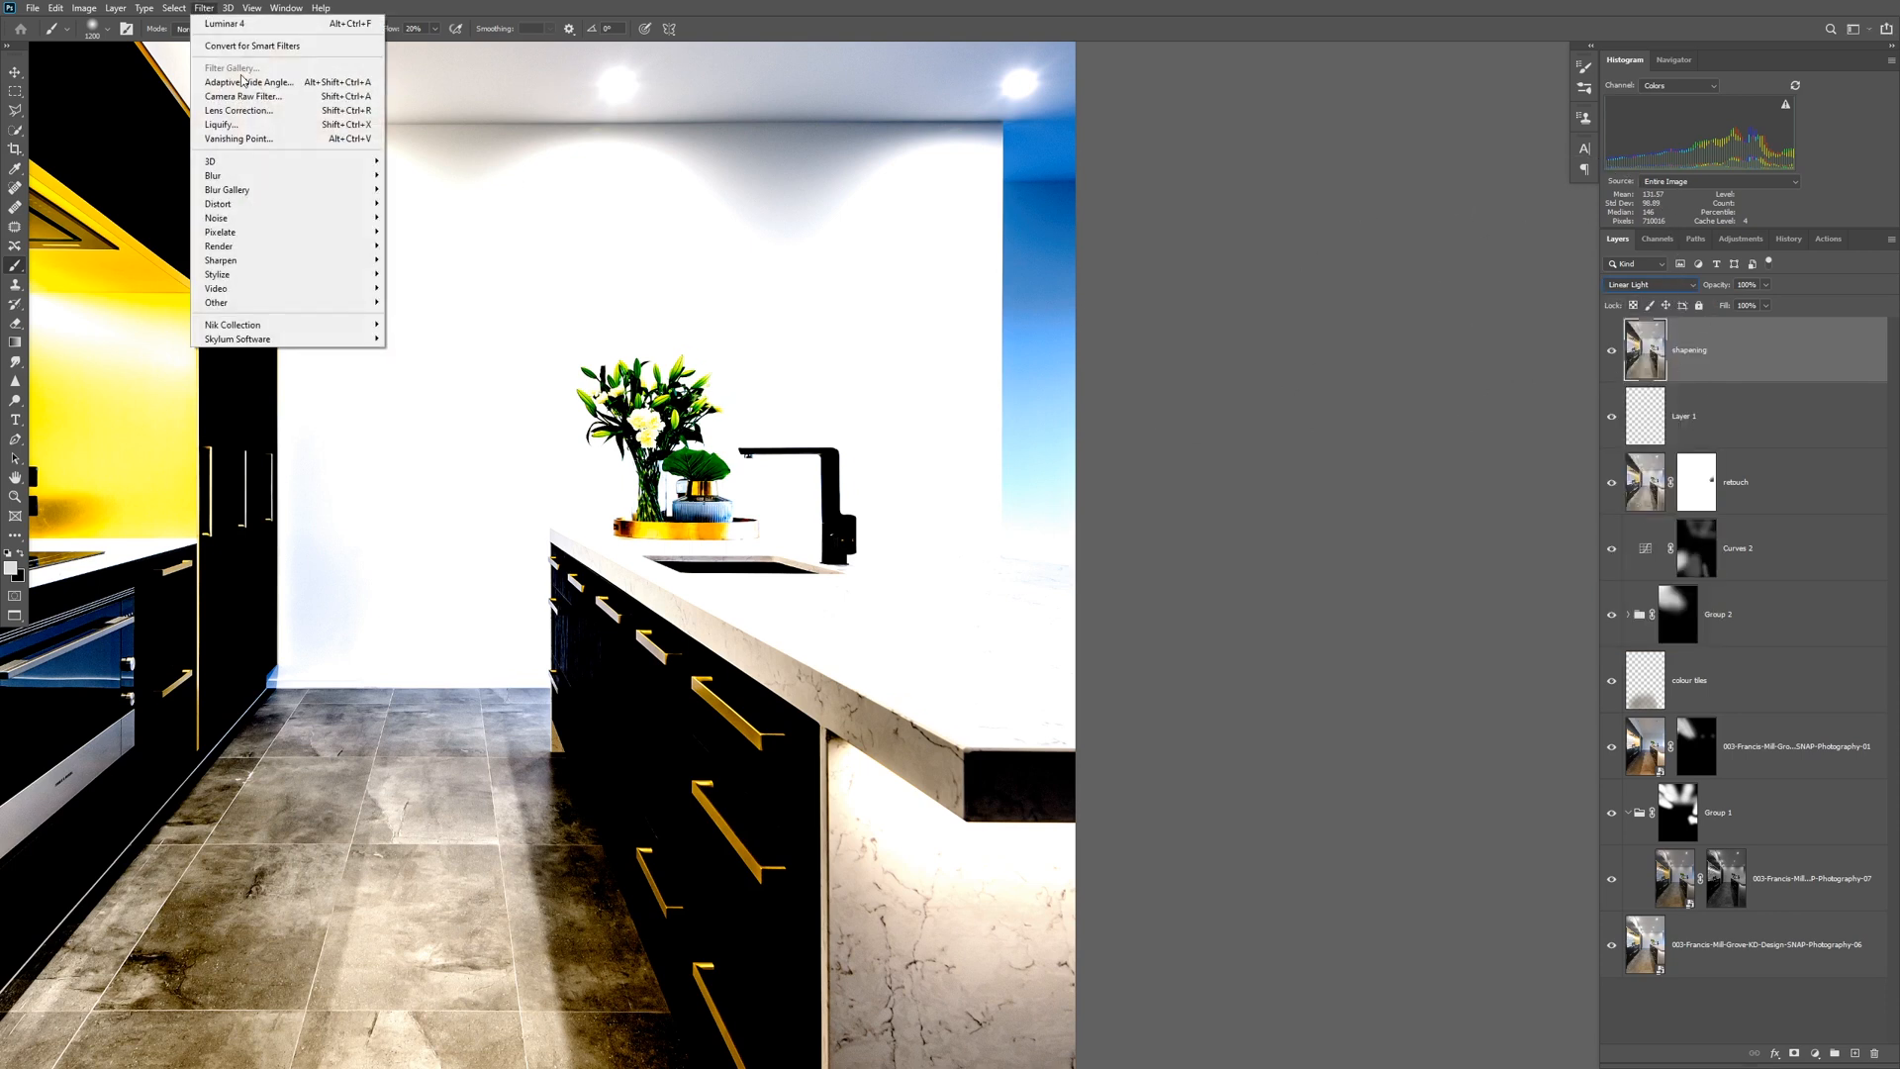
mouse_move(294, 310)
left_click(418, 318)
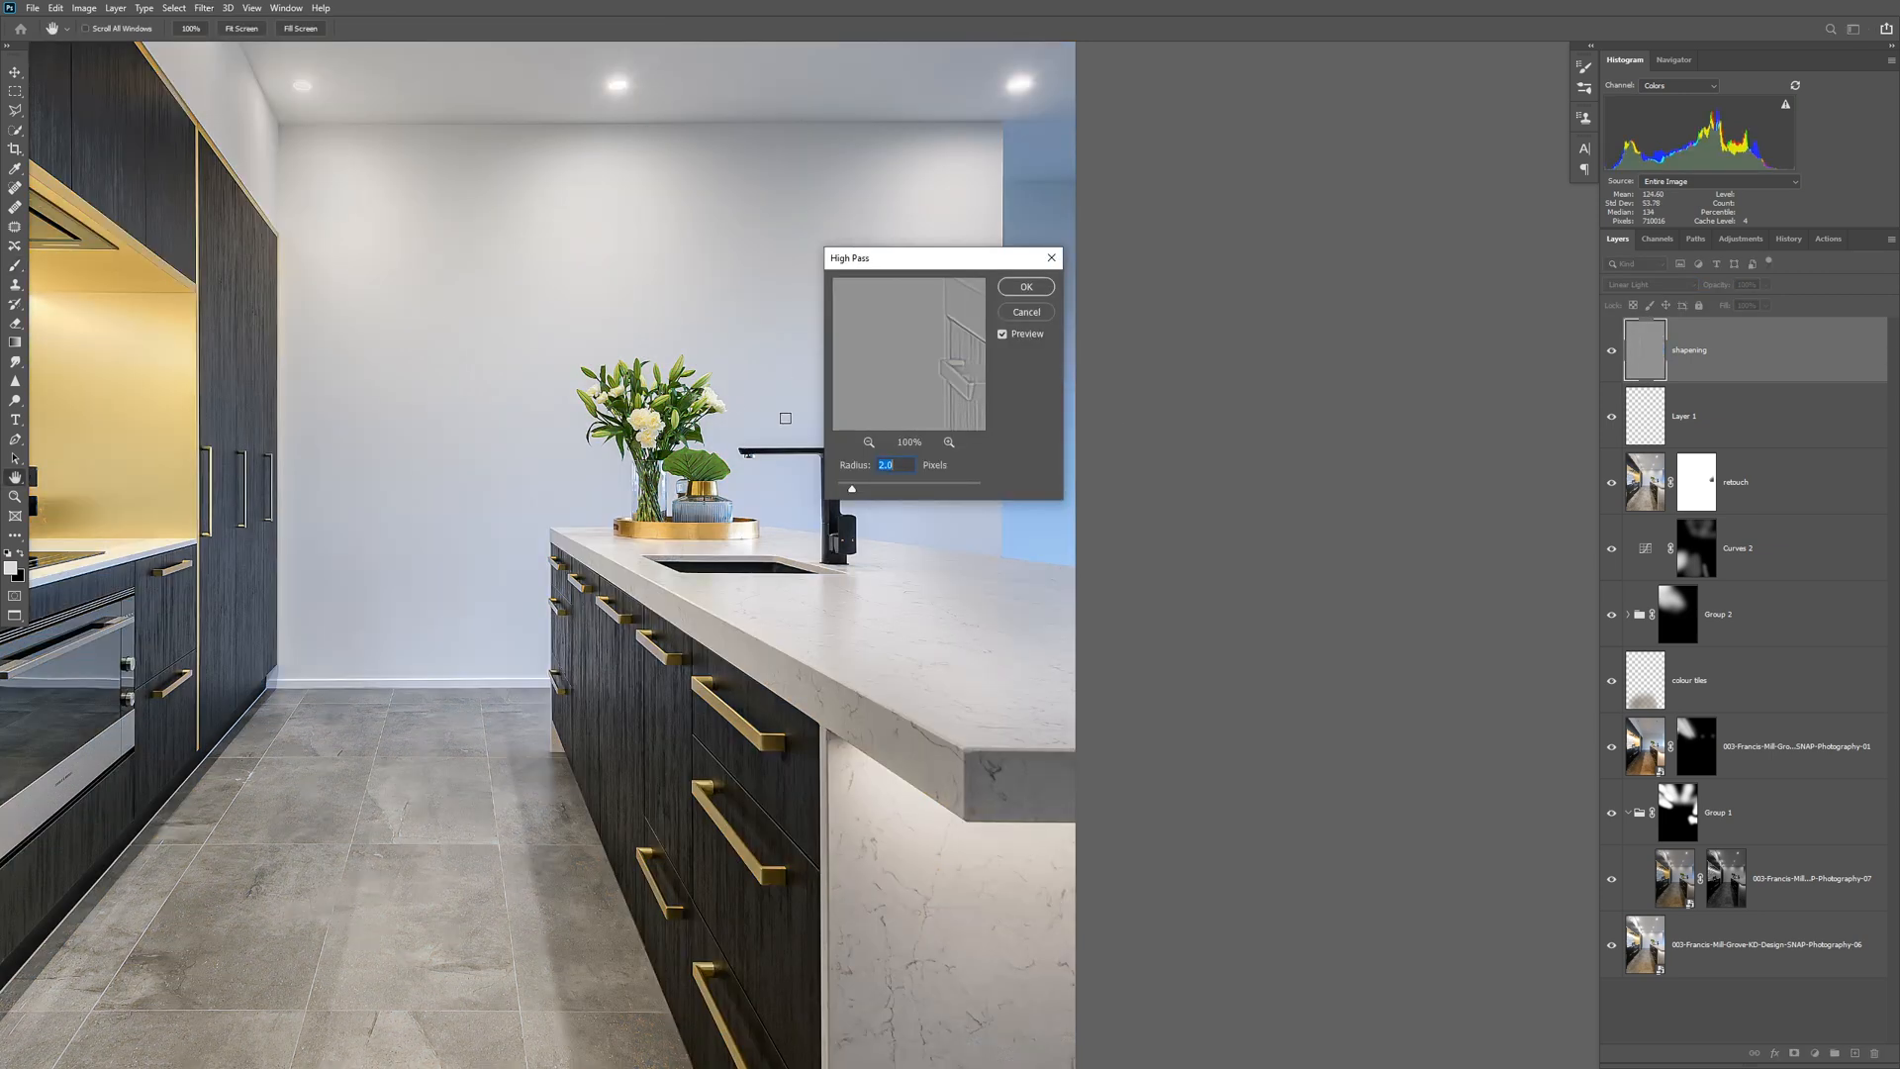
left_click(650, 405, "ctrl")
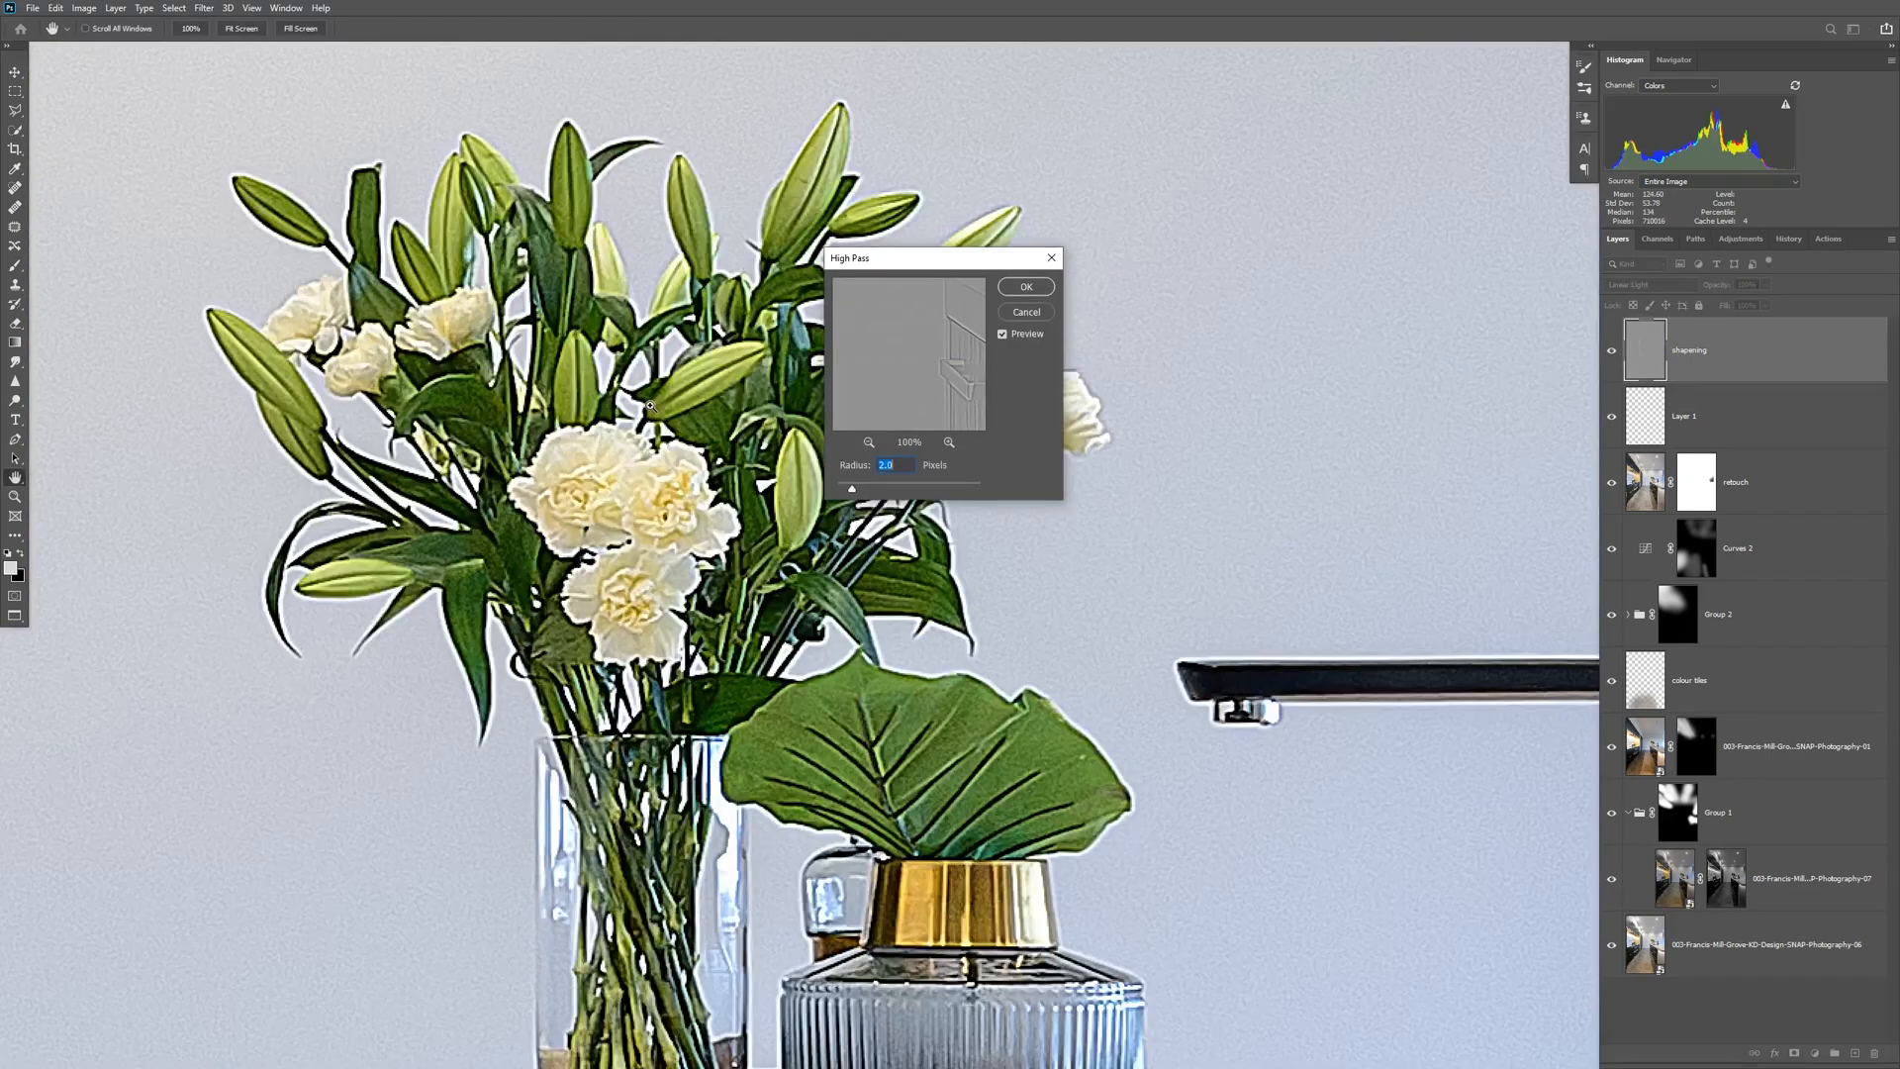
left_click(650, 406, "alt")
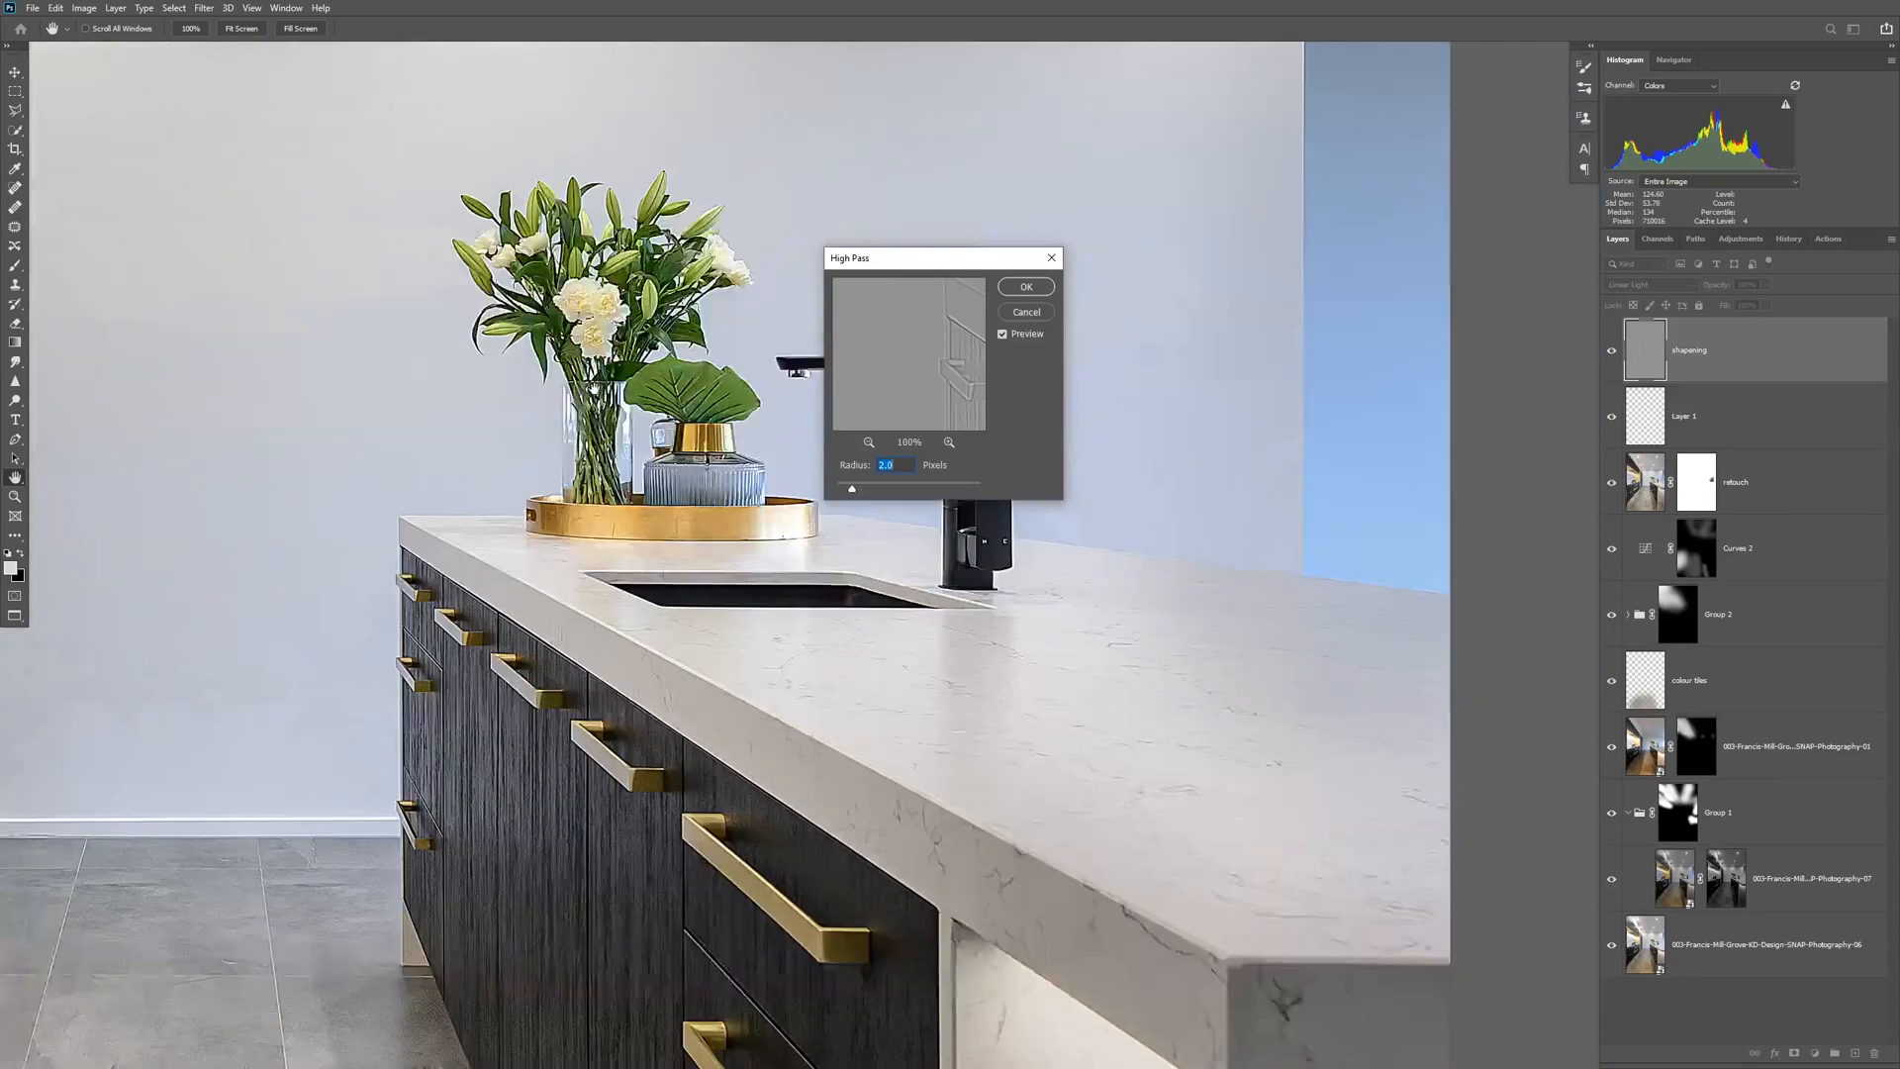
mouse_move(851, 488)
left_mouse_down()
mouse_move(944, 502)
mouse_move(843, 491)
left_mouse_up()
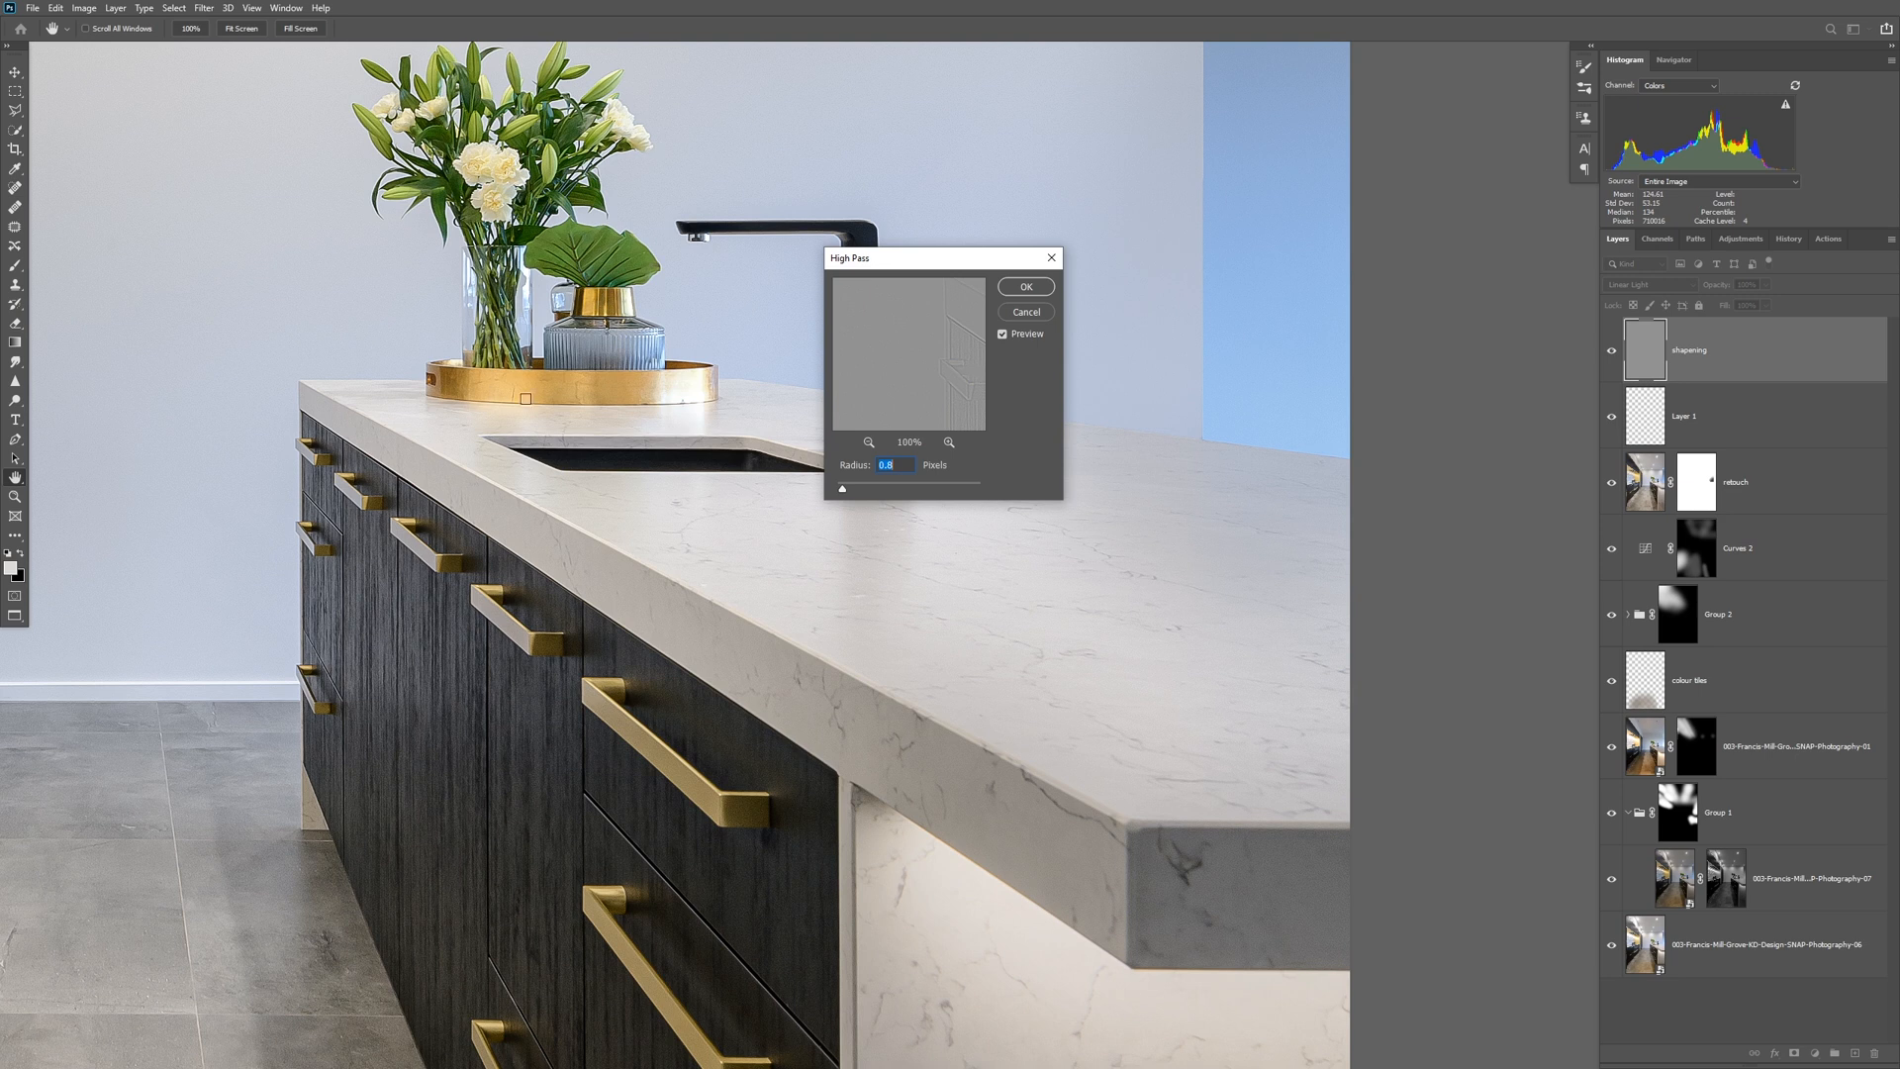
left_click_drag(299, 586, 1116, 732)
left_click_drag(392, 452, 675, 297)
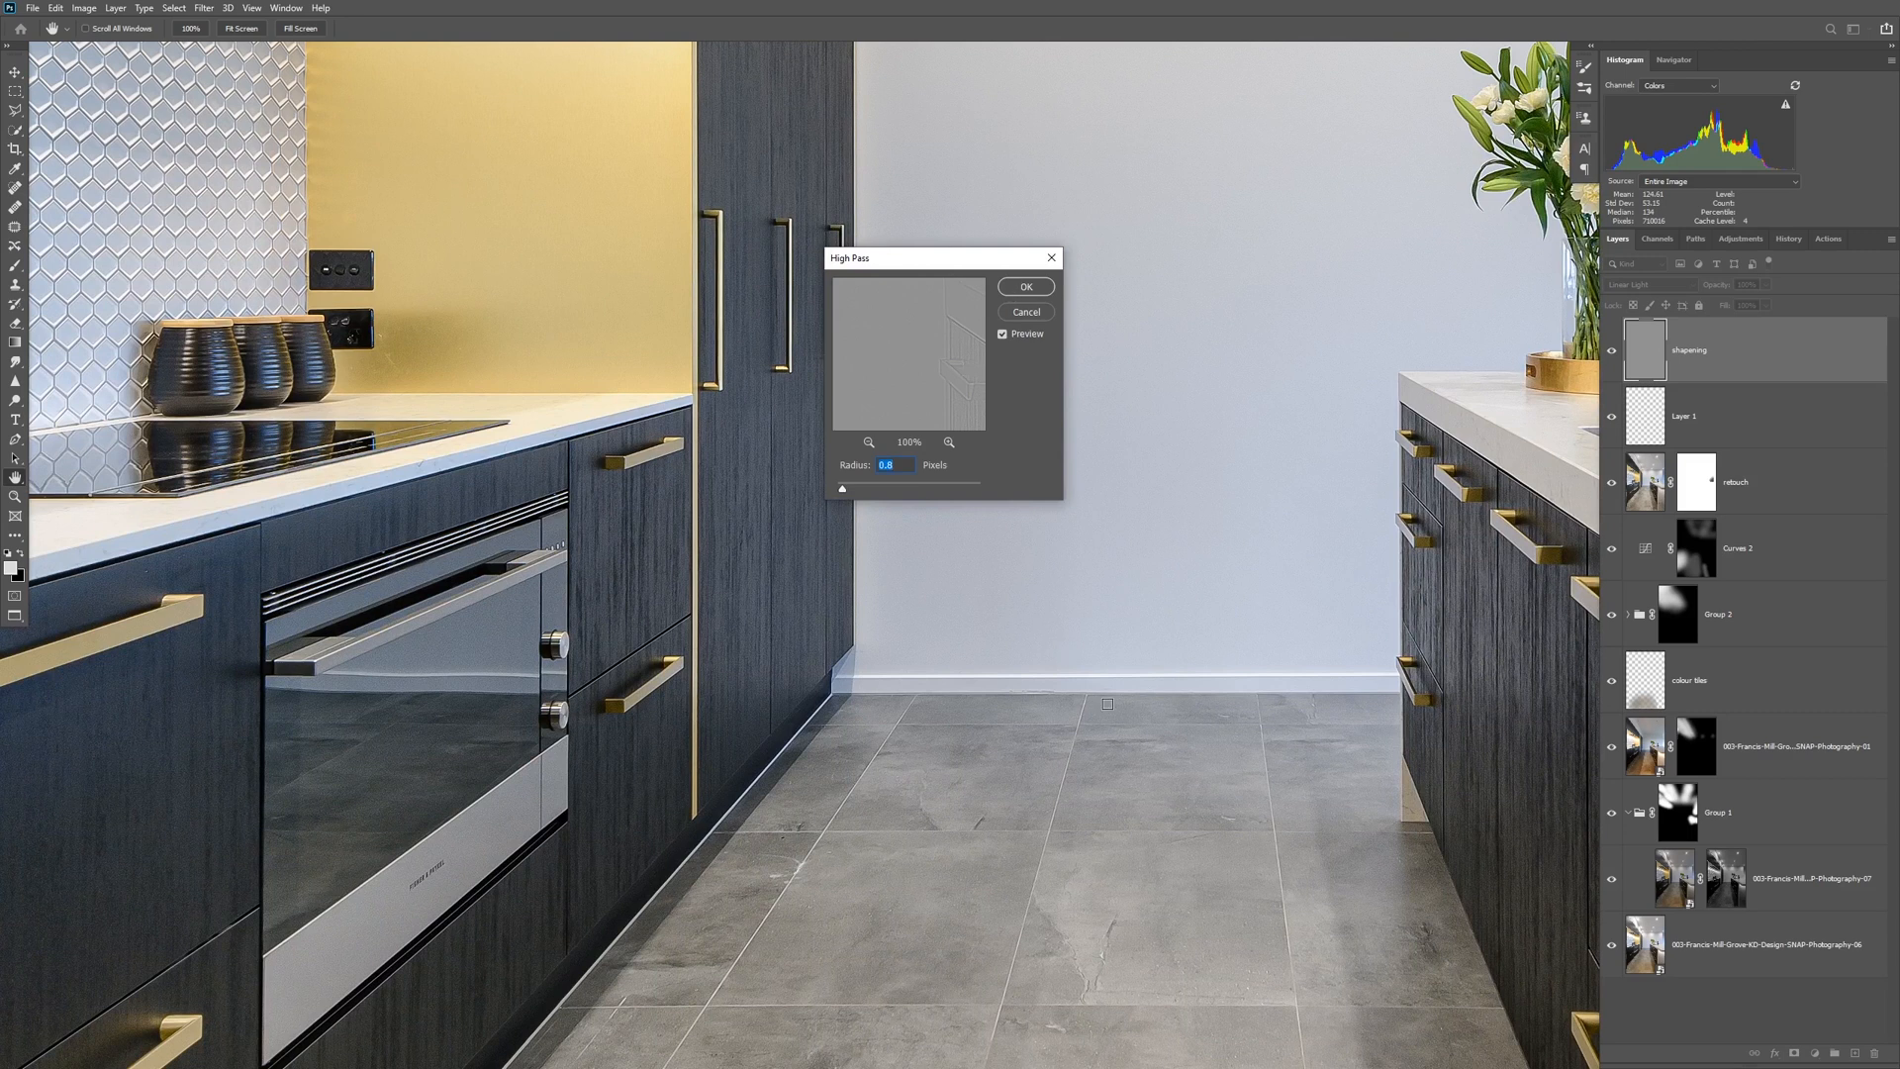
left_click_drag(1169, 729, 819, 373)
left_click_drag(1464, 673, 1167, 581)
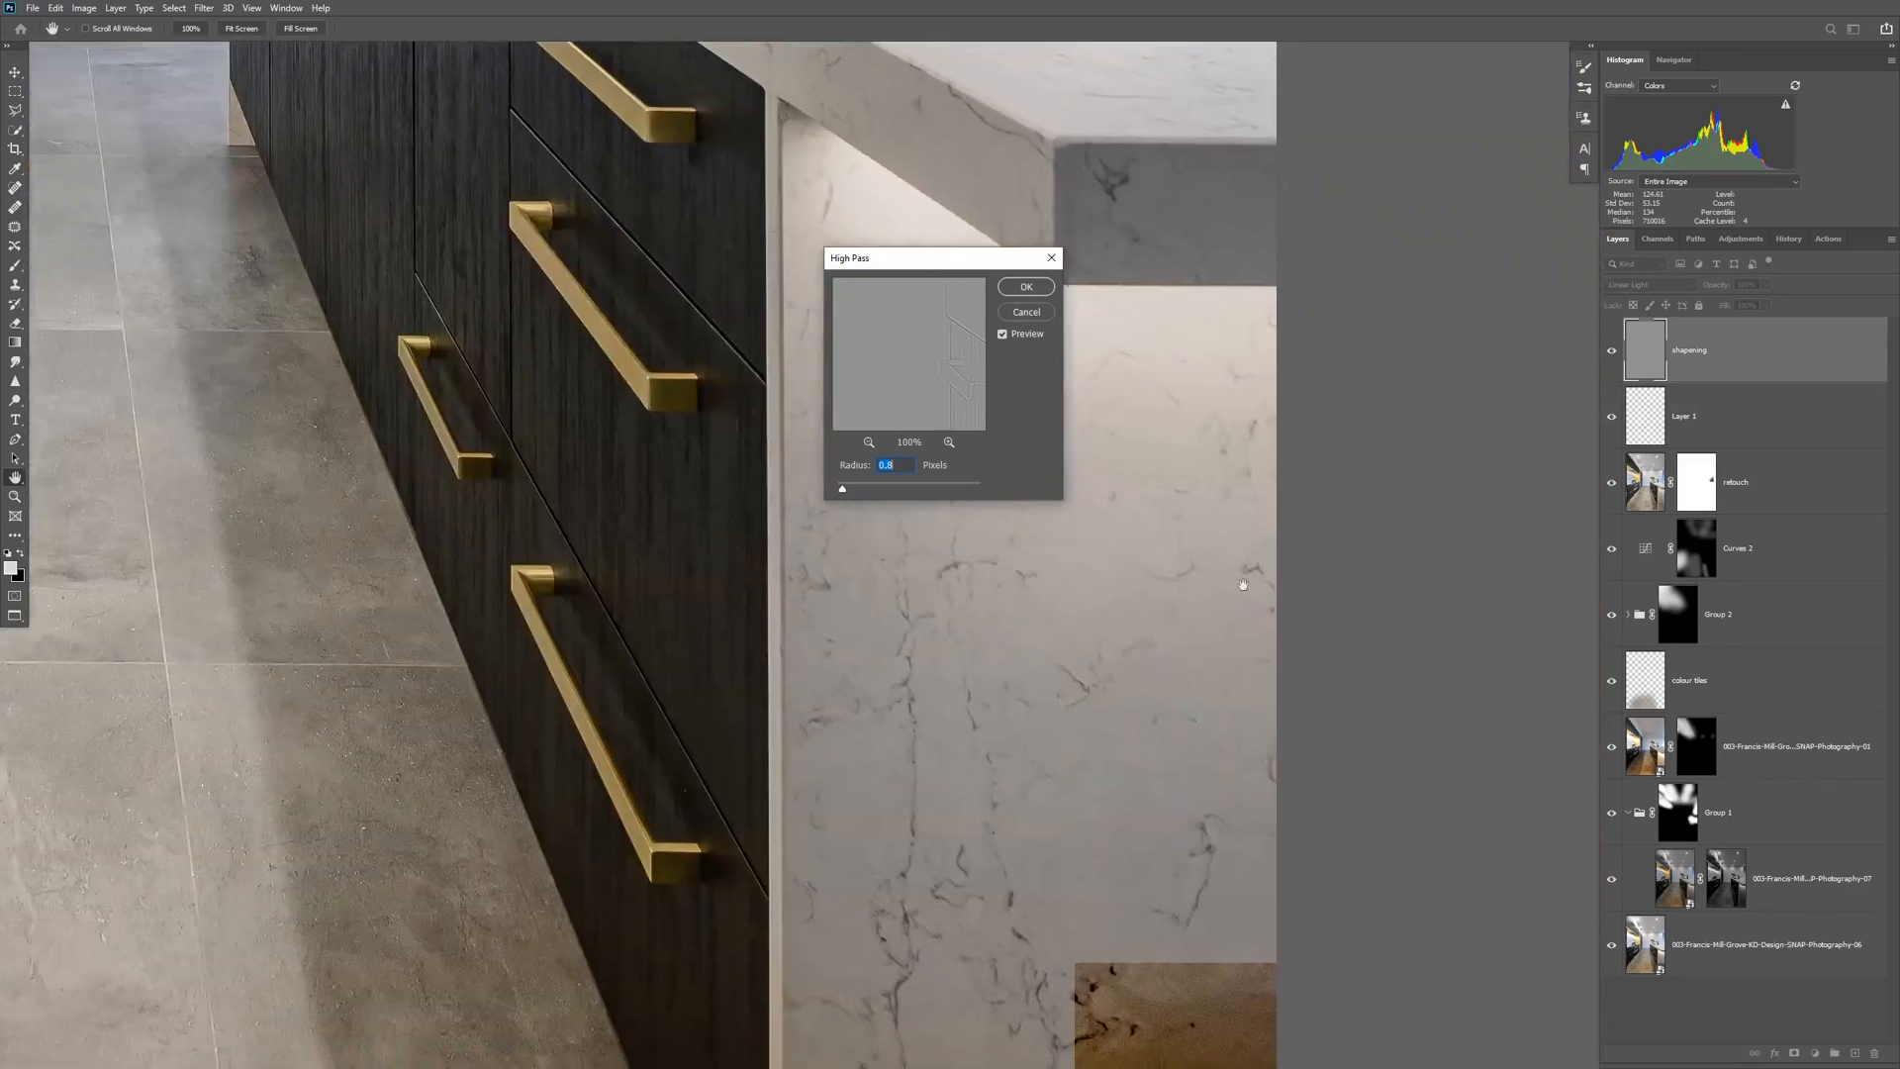
left_click_drag(927, 627, 503, 718)
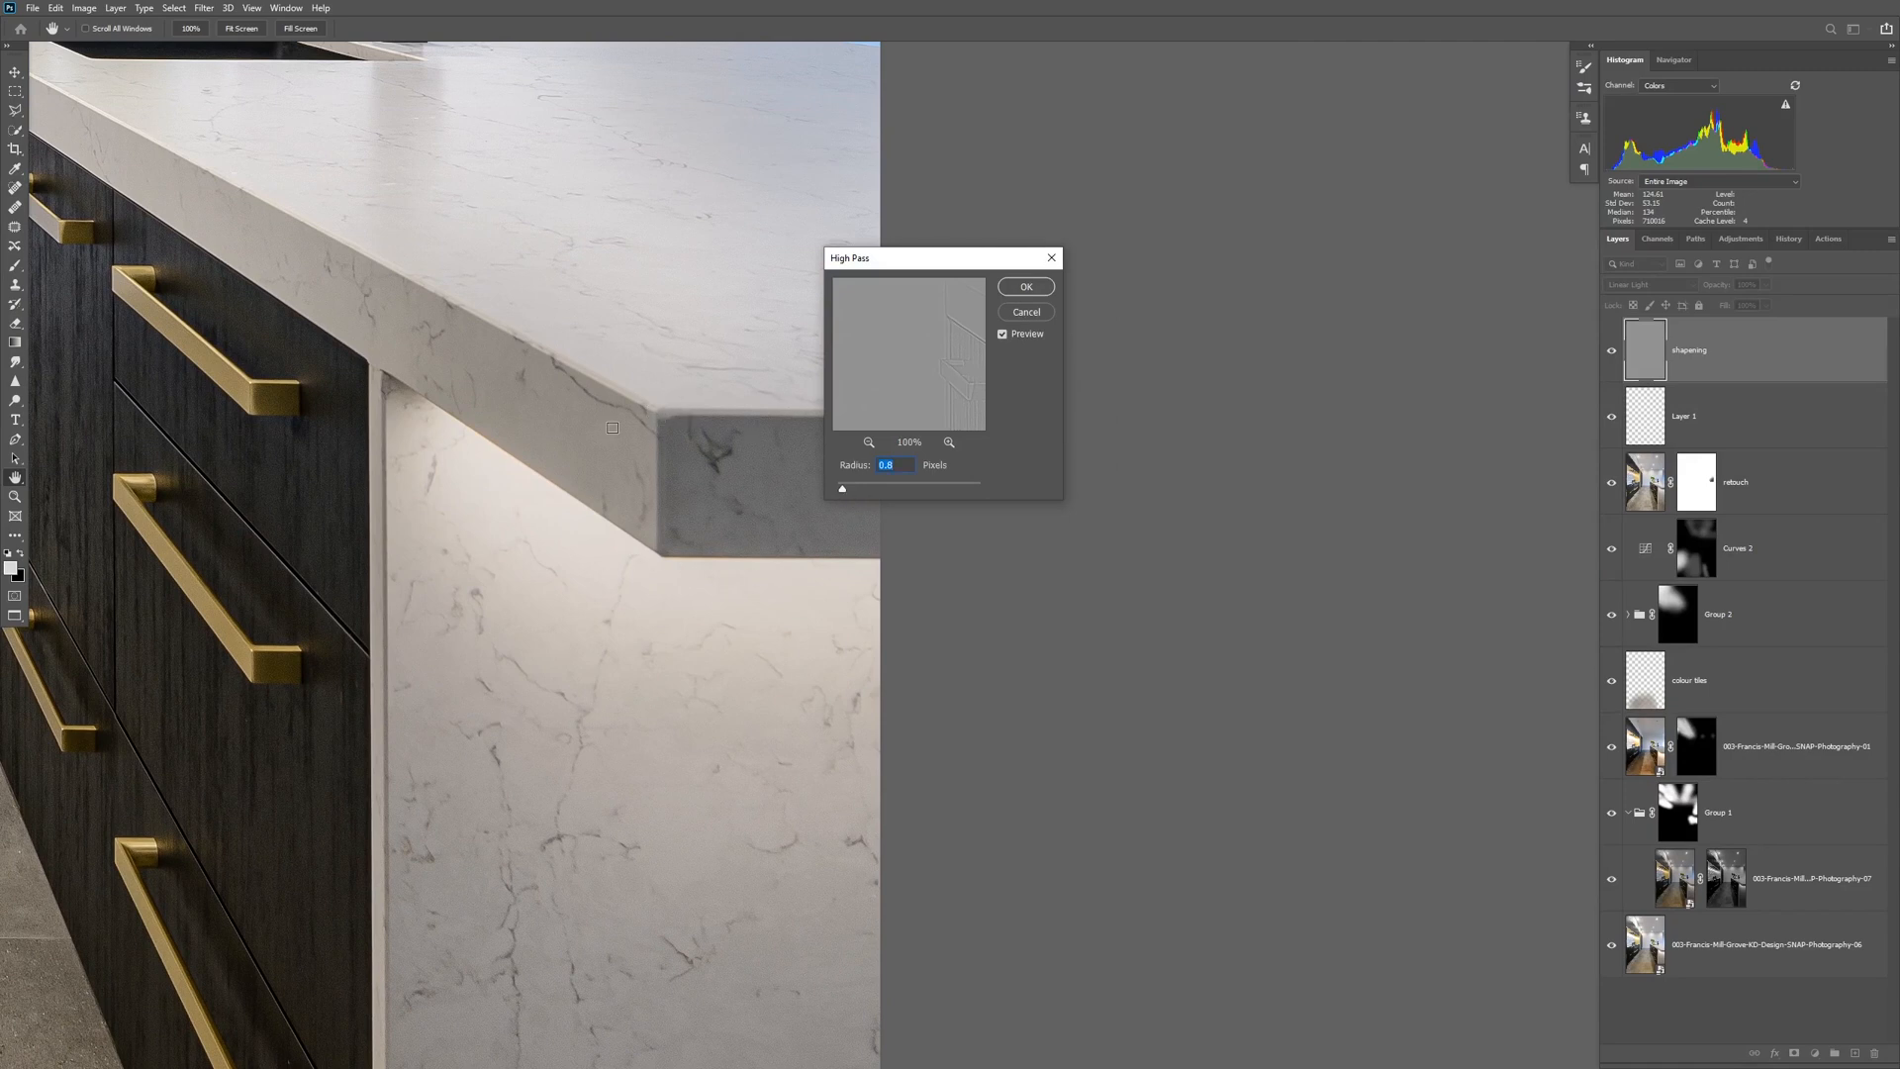
left_click(1021, 287)
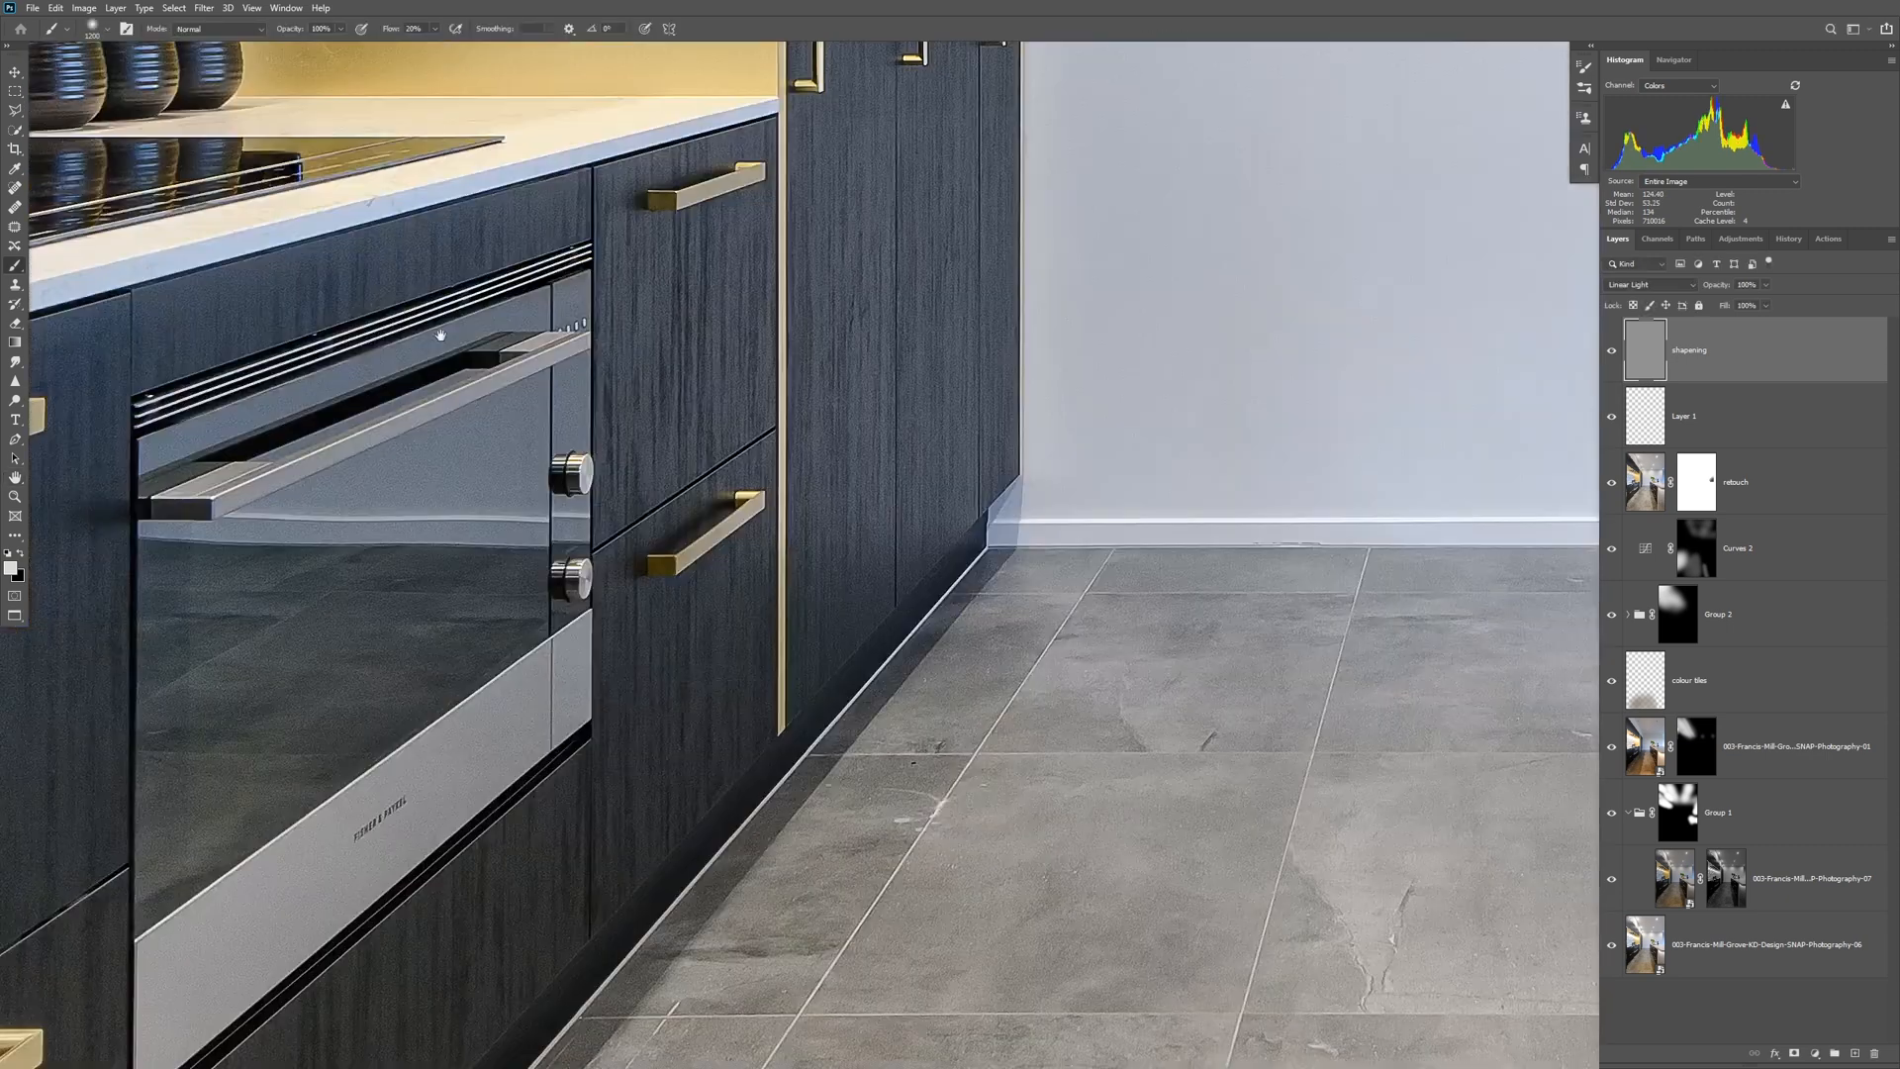
left_click_drag(437, 335, 937, 530)
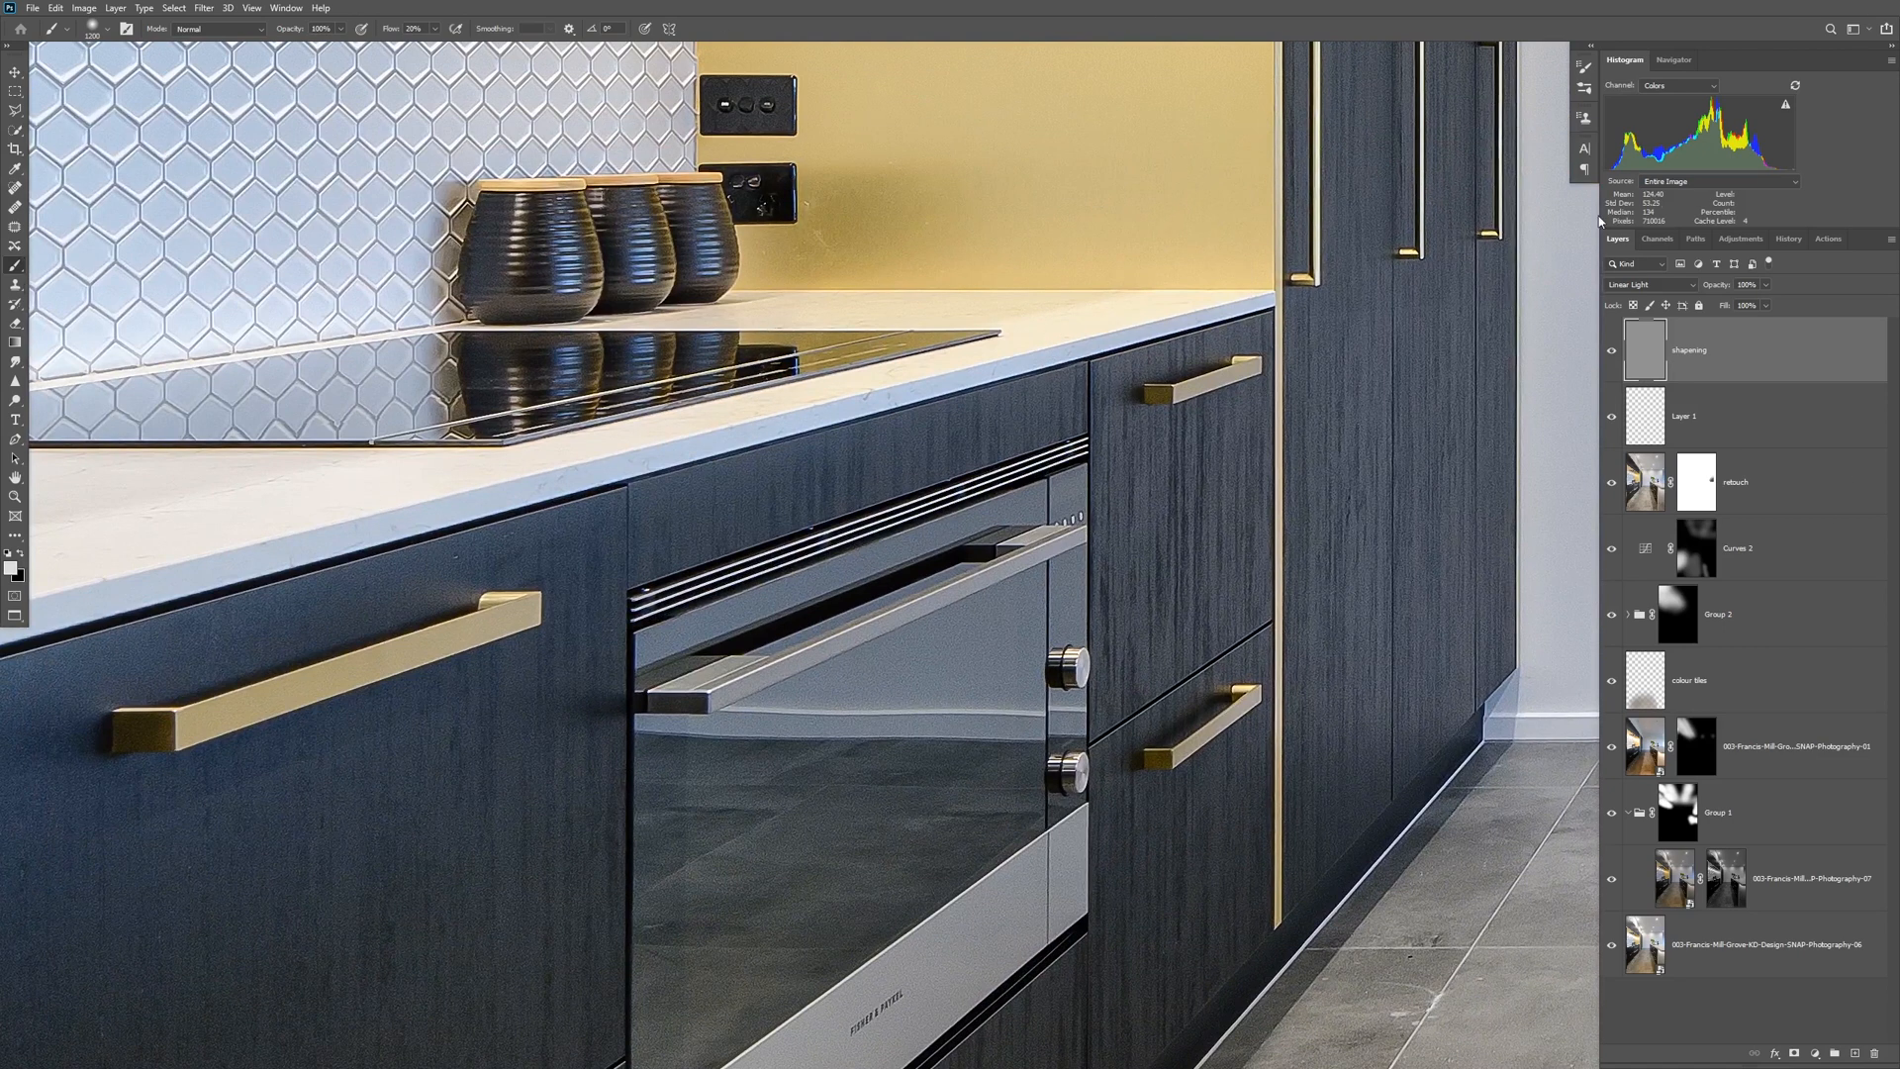
Compare the image with the sharpening layer hidden and shown, and preview it in Normal mode before restoring Linear Light.
left_click(1613, 354)
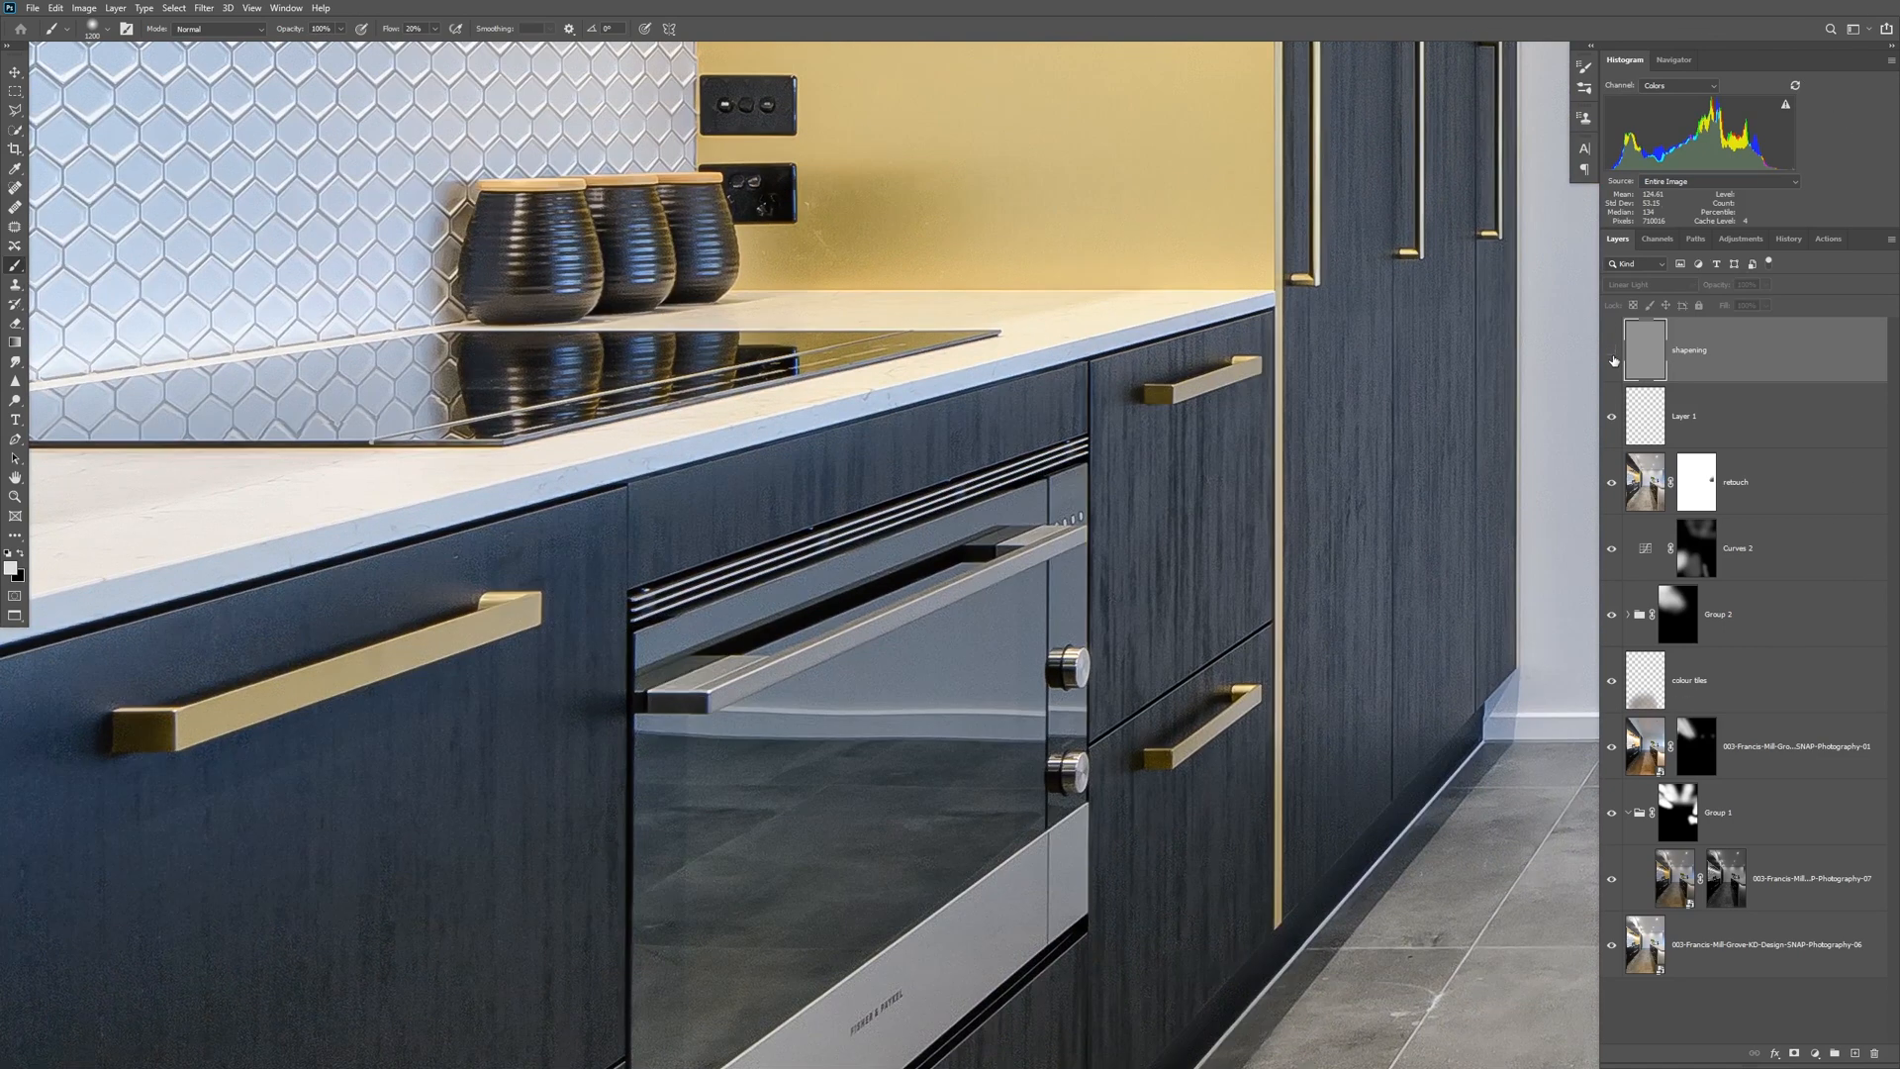
left_click(1614, 358)
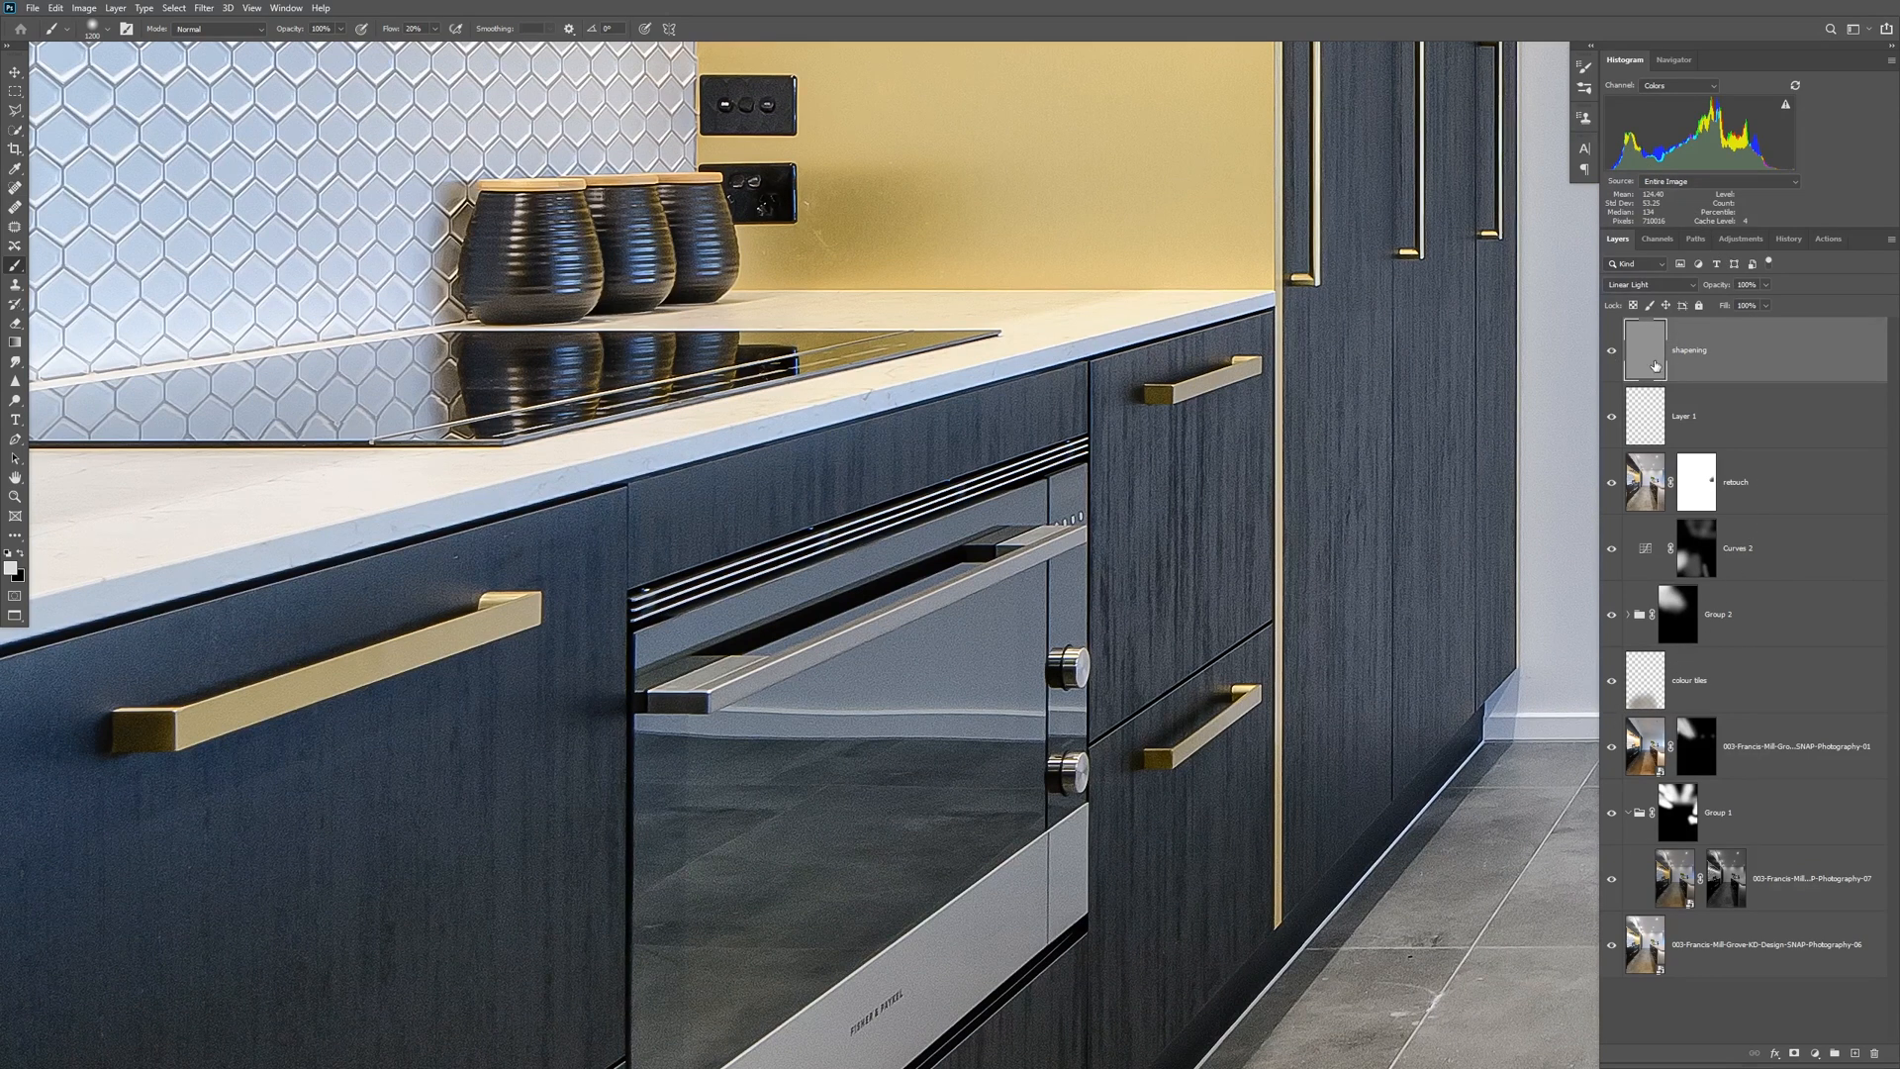
left_click(1650, 285)
left_click(1645, 298)
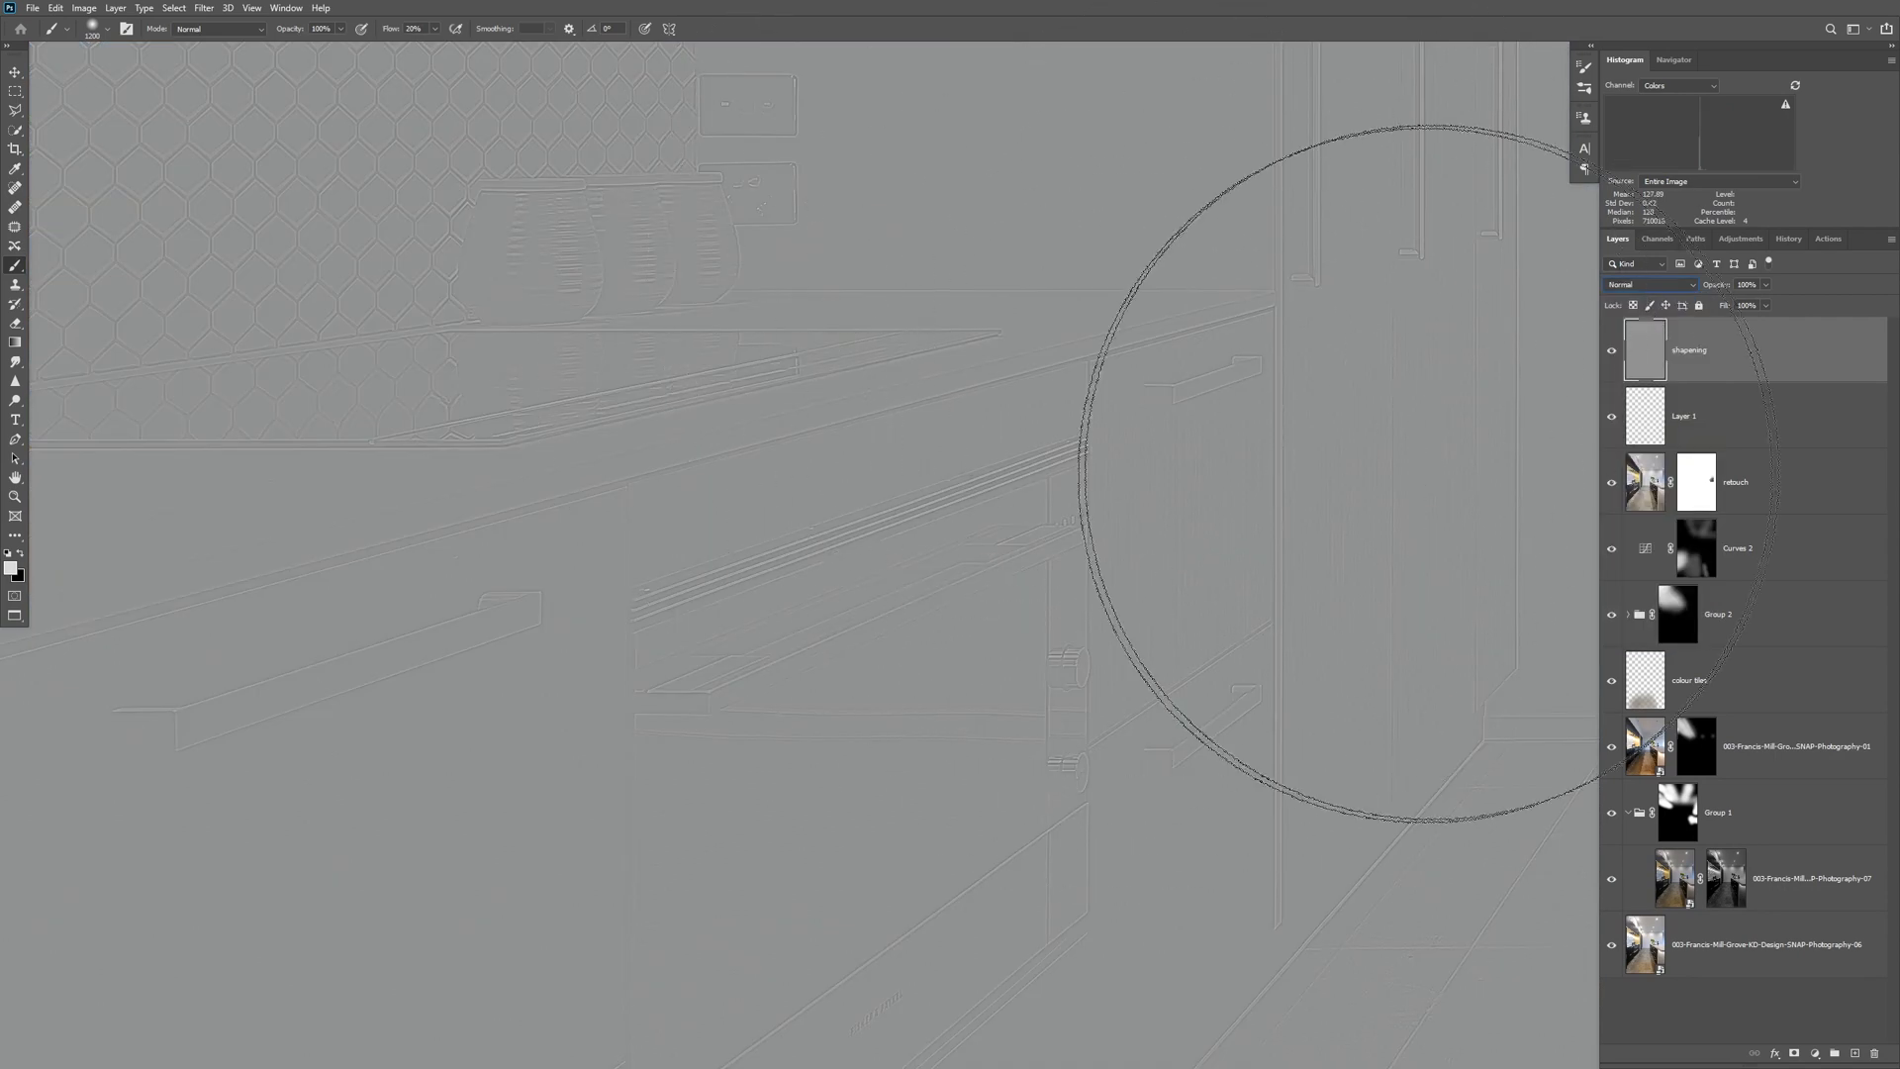
left_click(1672, 285)
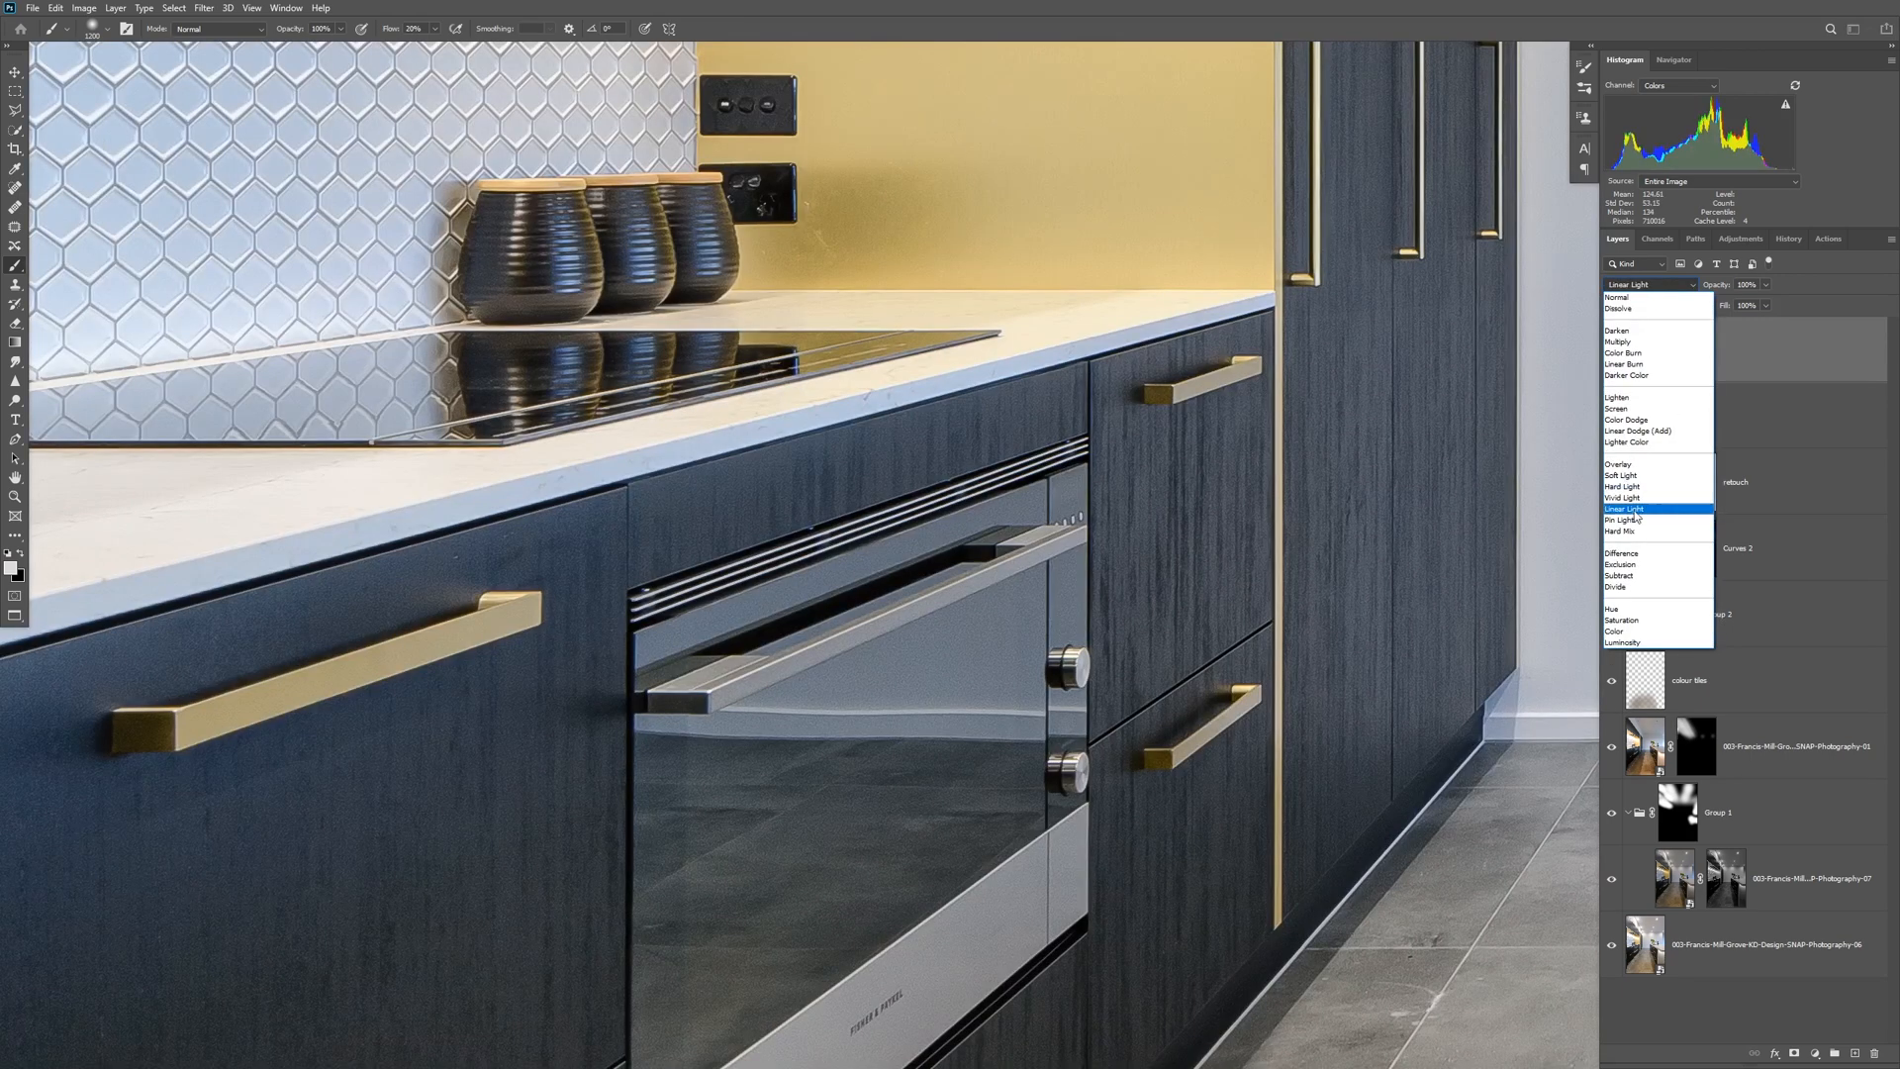
left_click(1635, 512)
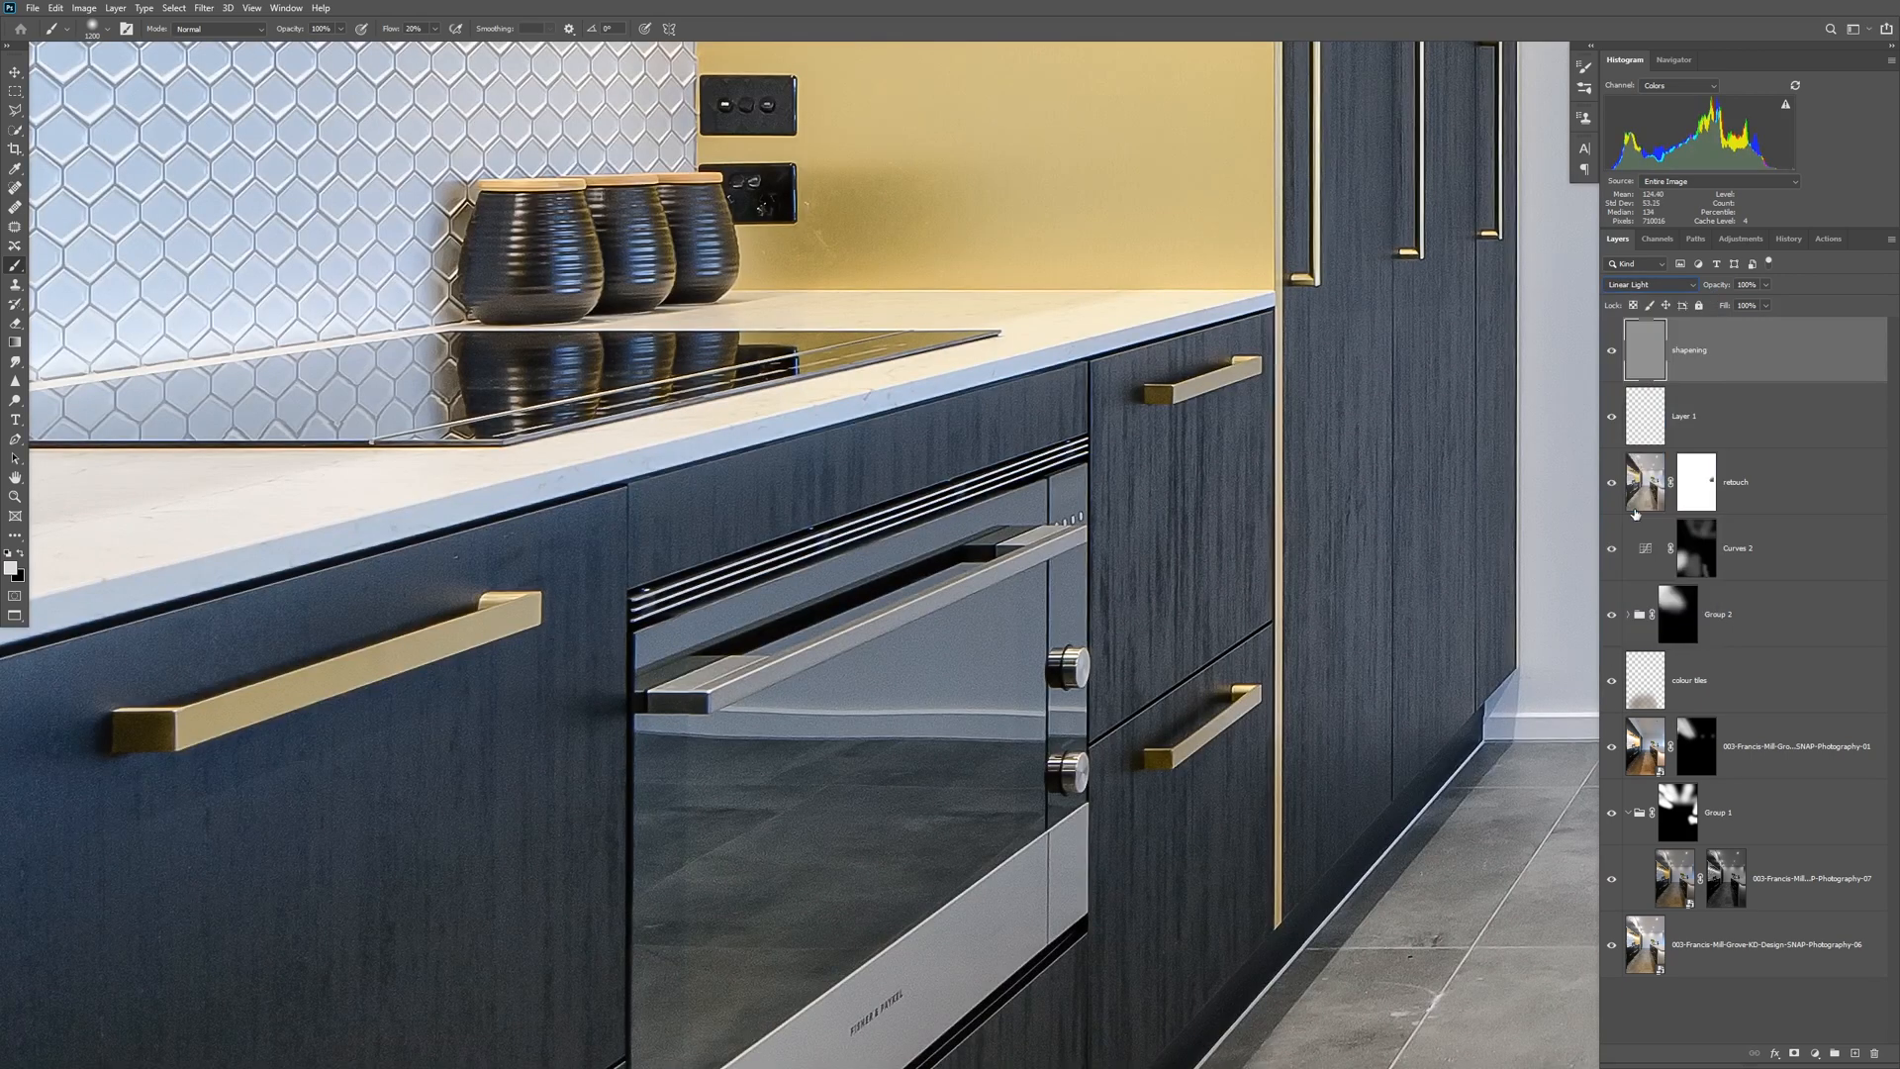
Try the Overlay blend mode on the sharpening layer and toggle the layer's visibility to judge its effect.
left_click(1651, 285)
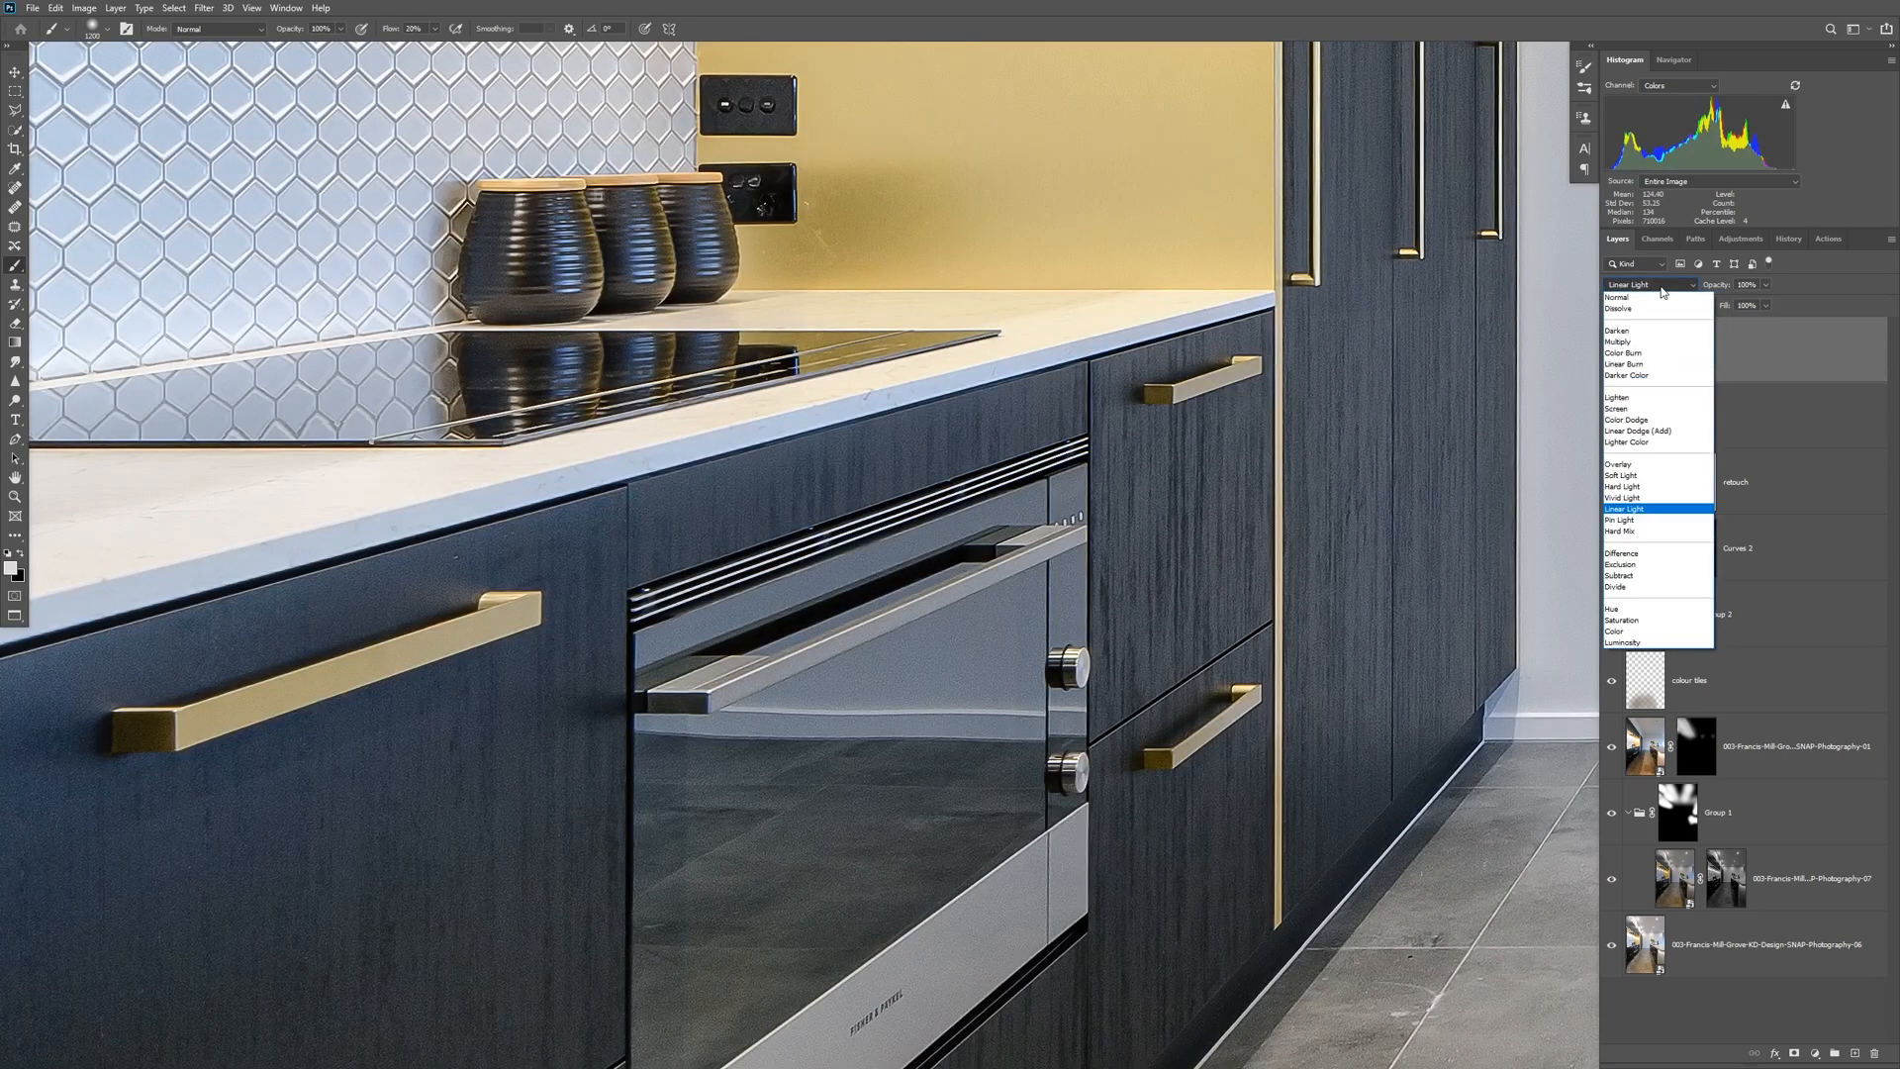
left_click(1650, 465)
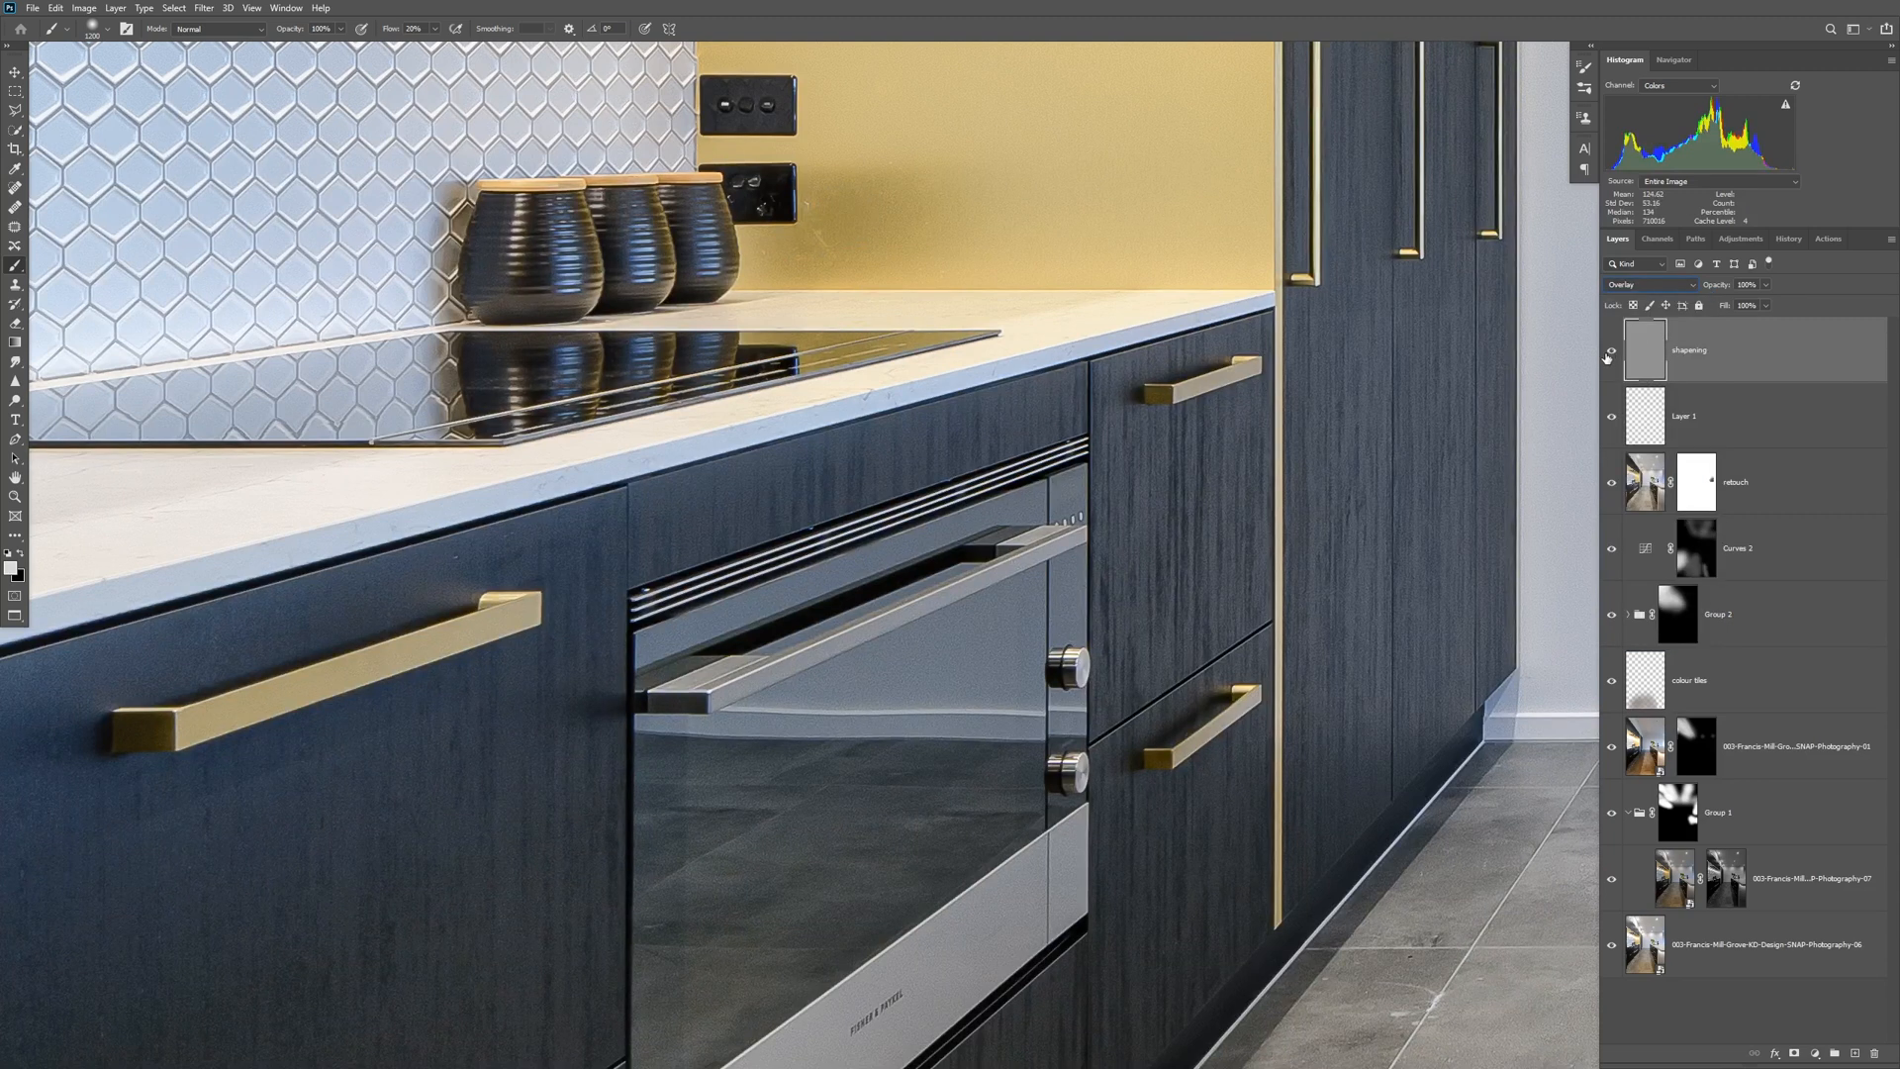
left_click(1610, 354)
left_click(1610, 352)
left_click(1610, 353)
left_click(1610, 352)
left_click(1610, 352)
Set the sharpening layer's blend mode to Linear Light and reduce its opacity to 68%.
left_click(1649, 283)
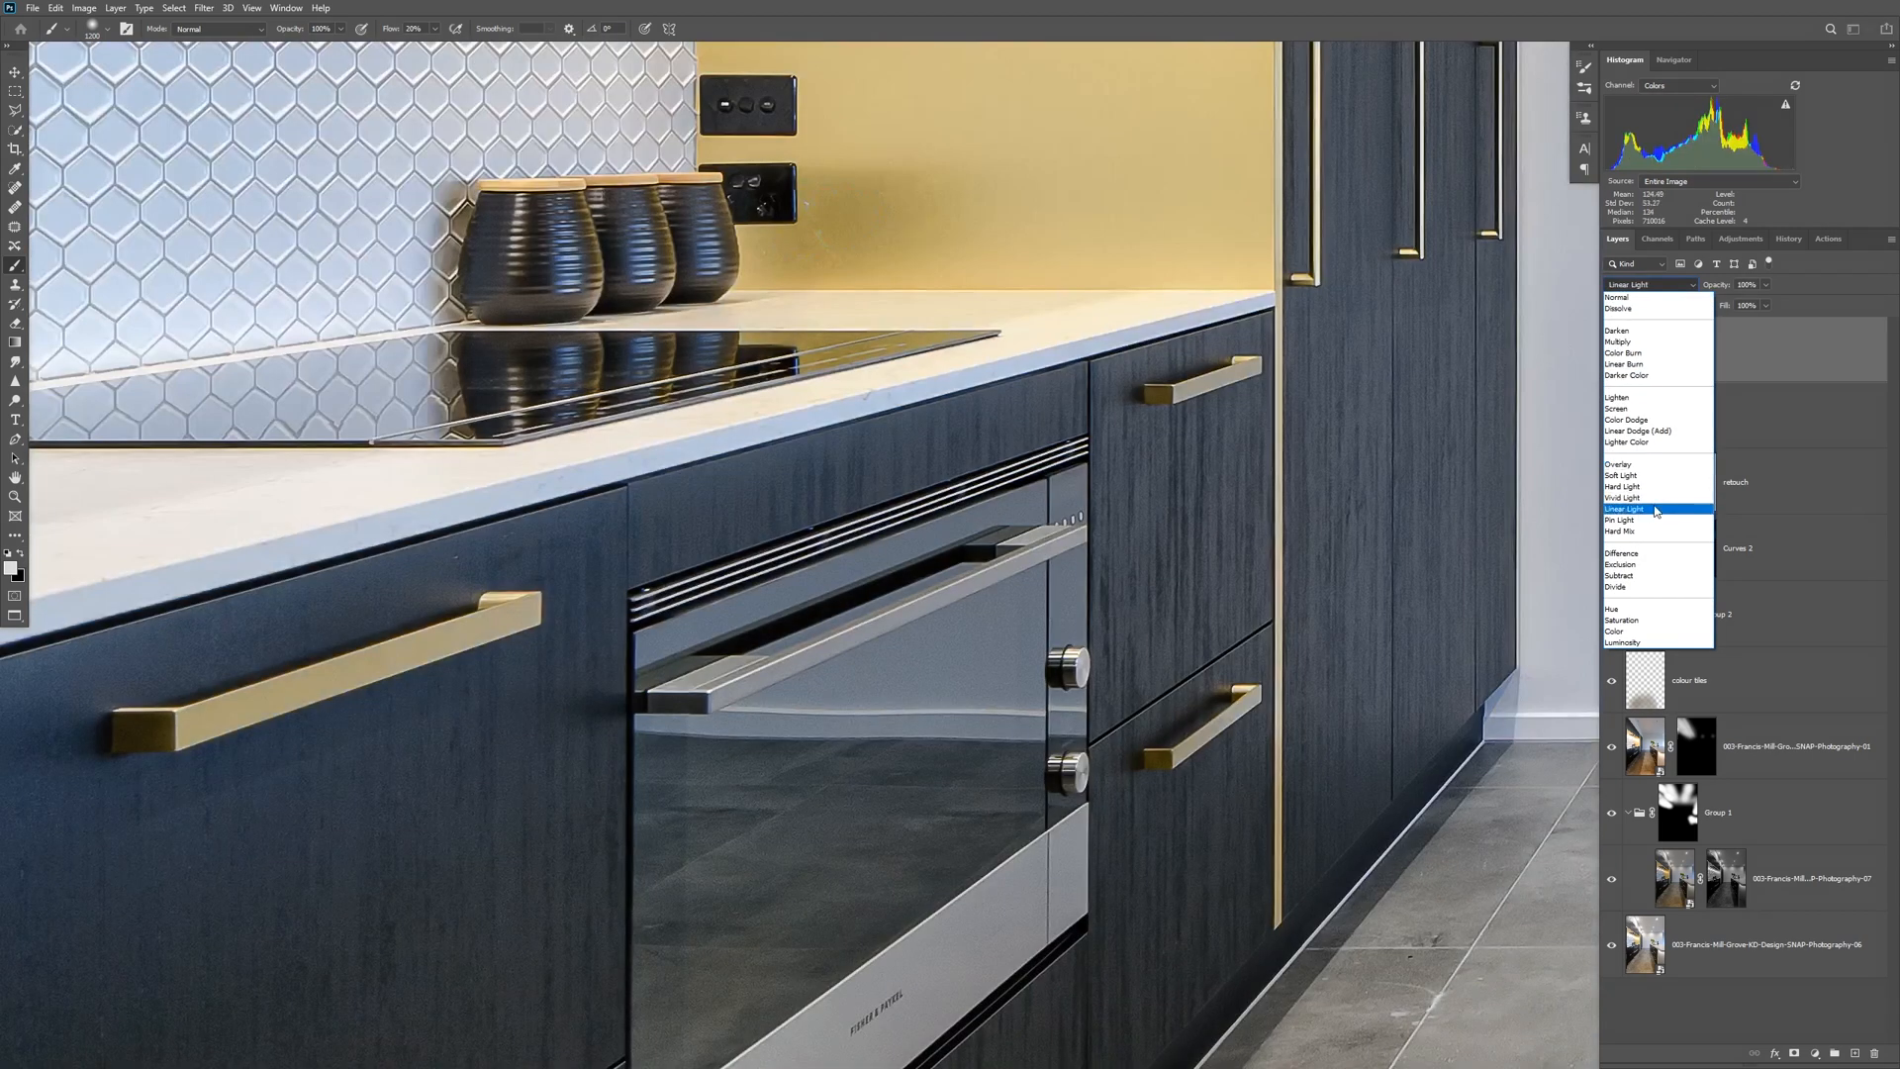
left_click(1653, 510)
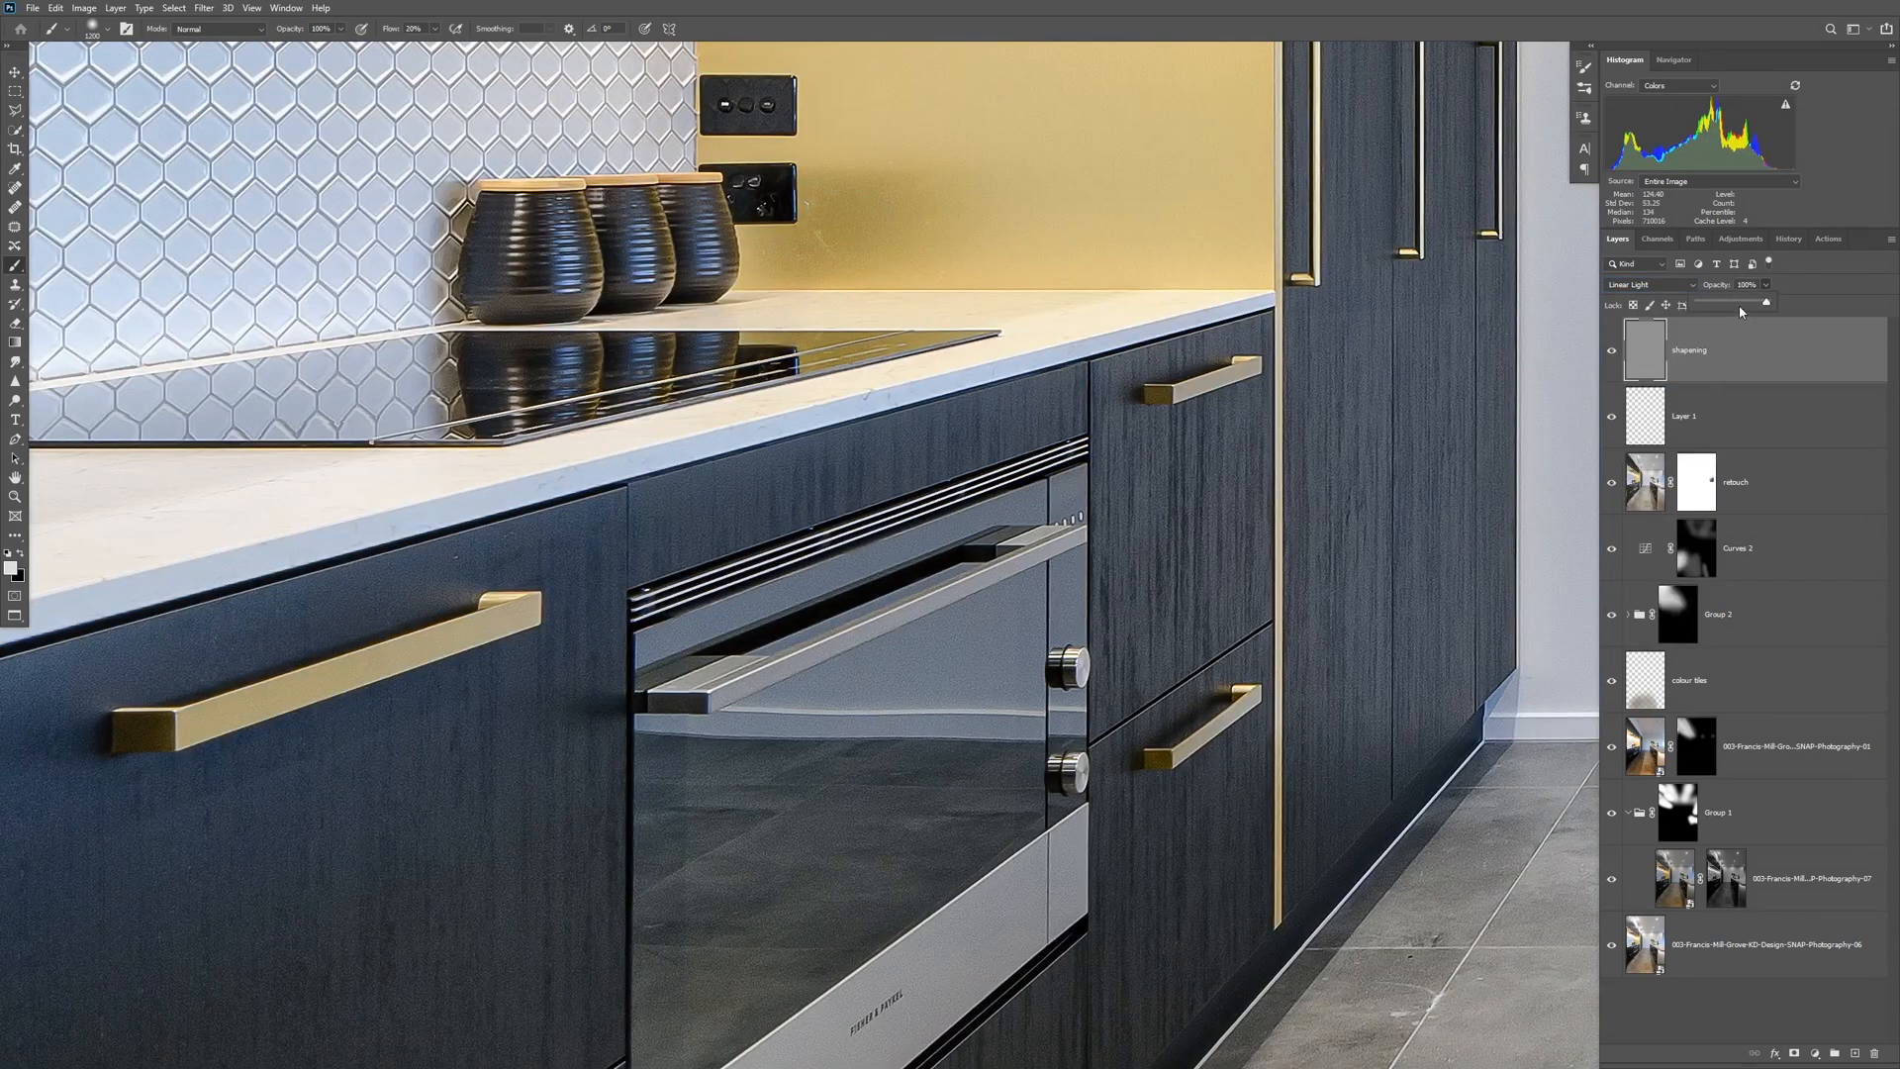
left_click_drag(1748, 317, 1745, 301)
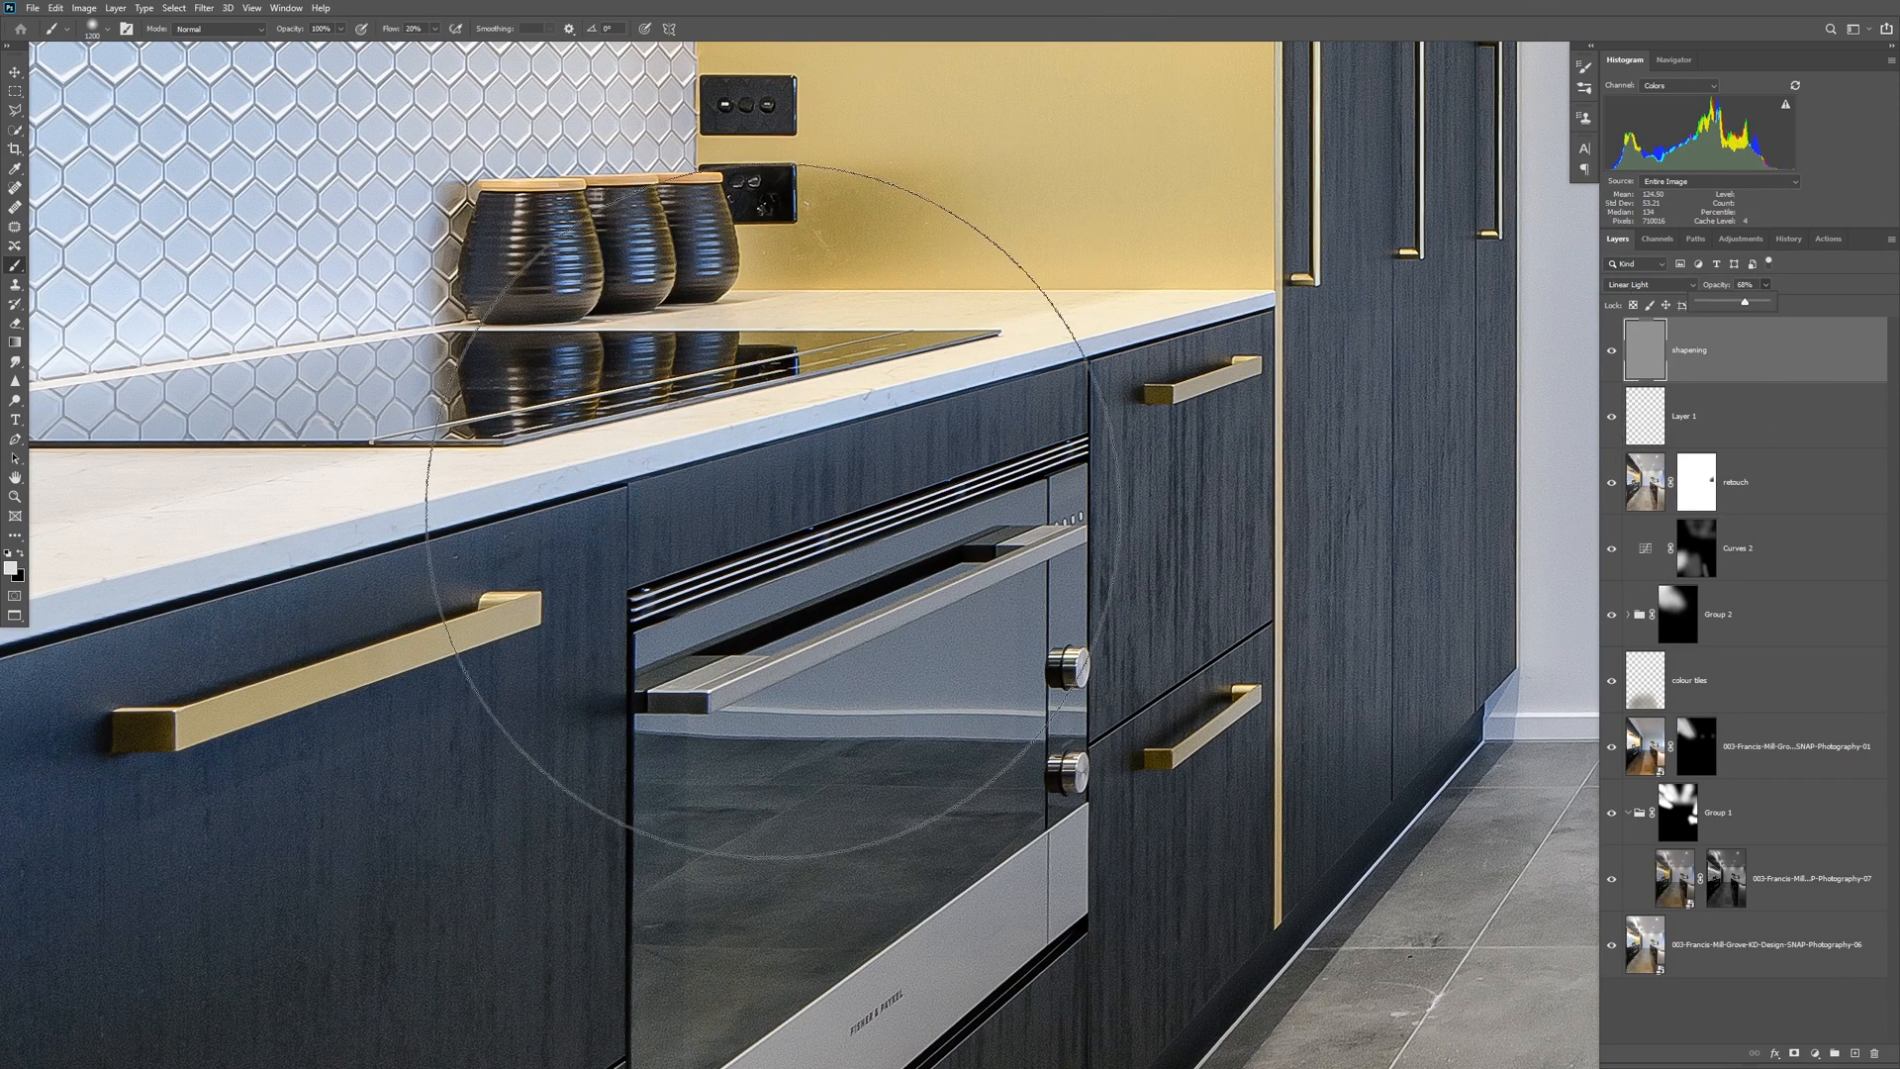
Shrink the brush and review the sharpened kitchen image as a whole.
key("bracketleft")
key("bracketleft")
key("bracketleft")
key("bracketleft")
key("bracketleft")
key("bracketleft")
key("bracketleft")
key("bracketleft")
key("bracketleft")
key("bracketleft")
key("bracketleft")
key("bracketleft")
key("bracketleft")
key("bracketleft")
key("bracketleft")
key("bracketleft")
key("bracketleft")
key("bracketleft")
key("bracketleft")
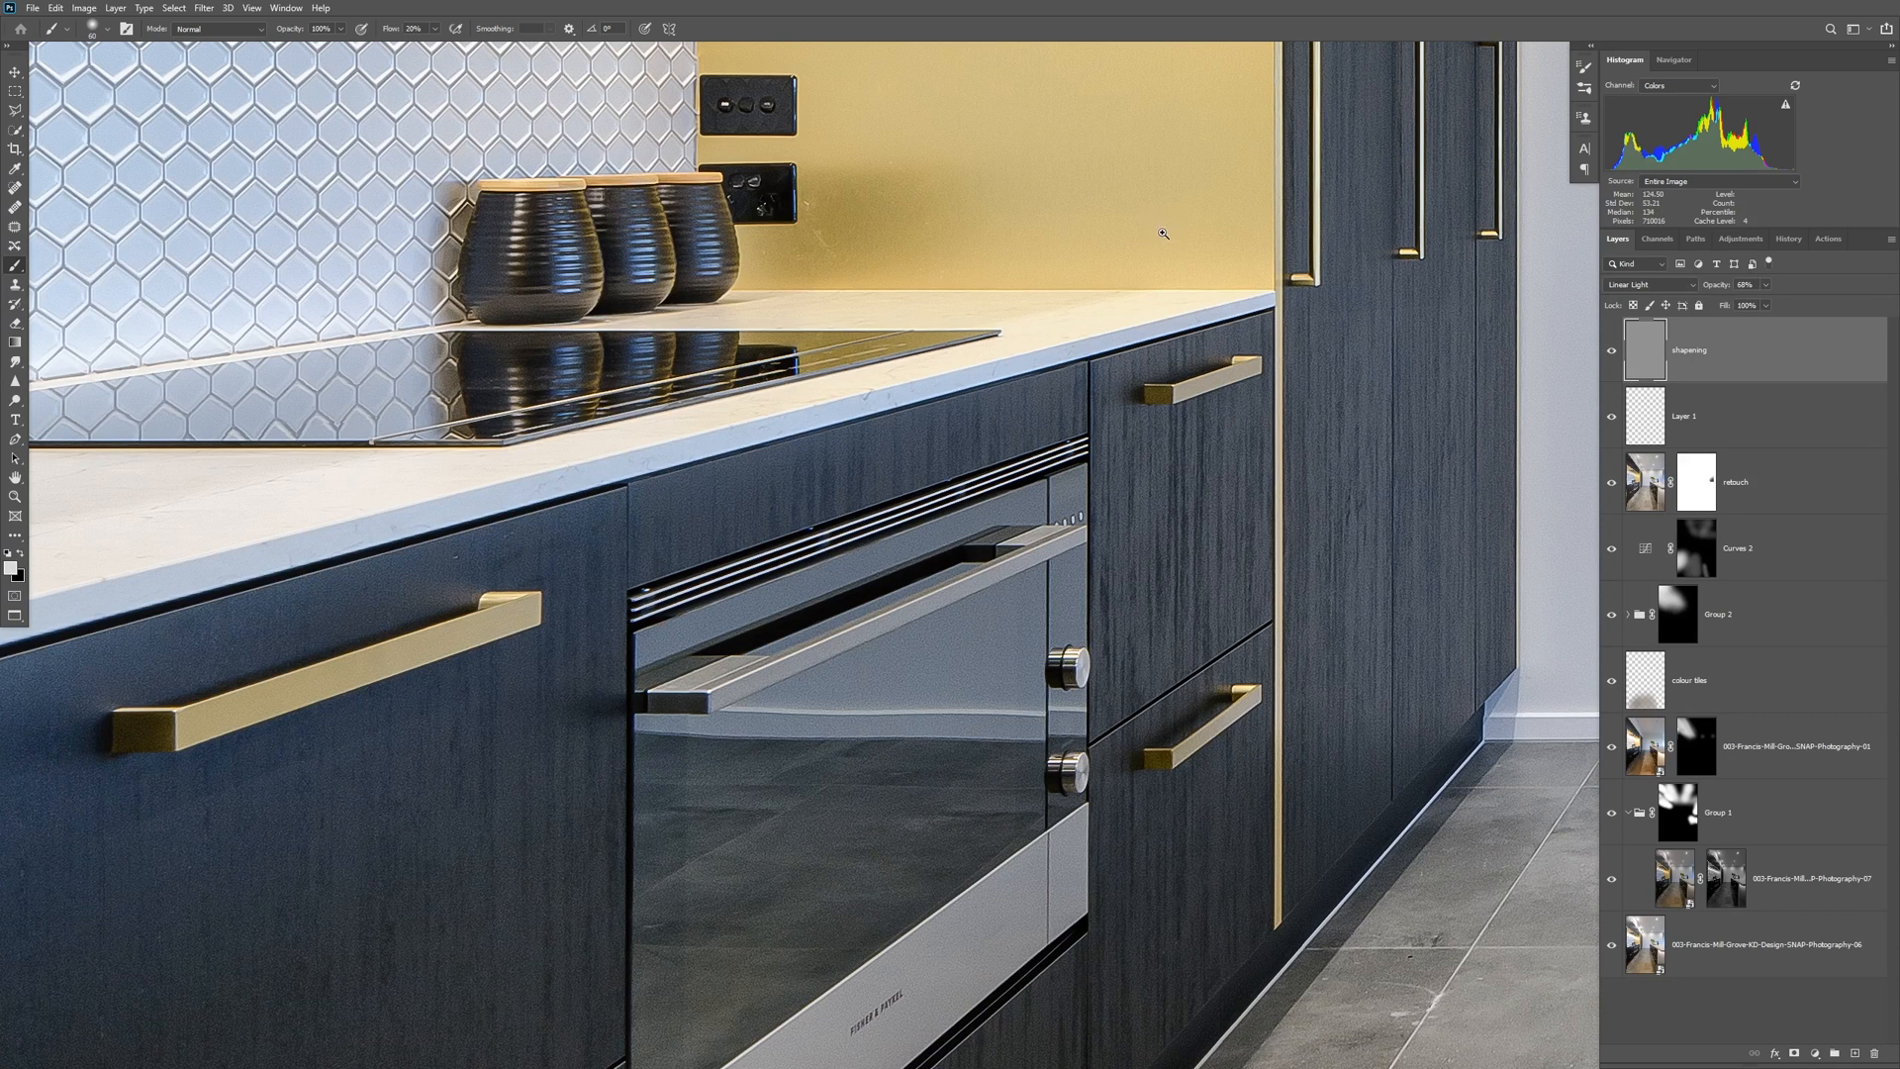
scroll(1163, 234, "down", 4)
scroll(1163, 234, "down", 5)
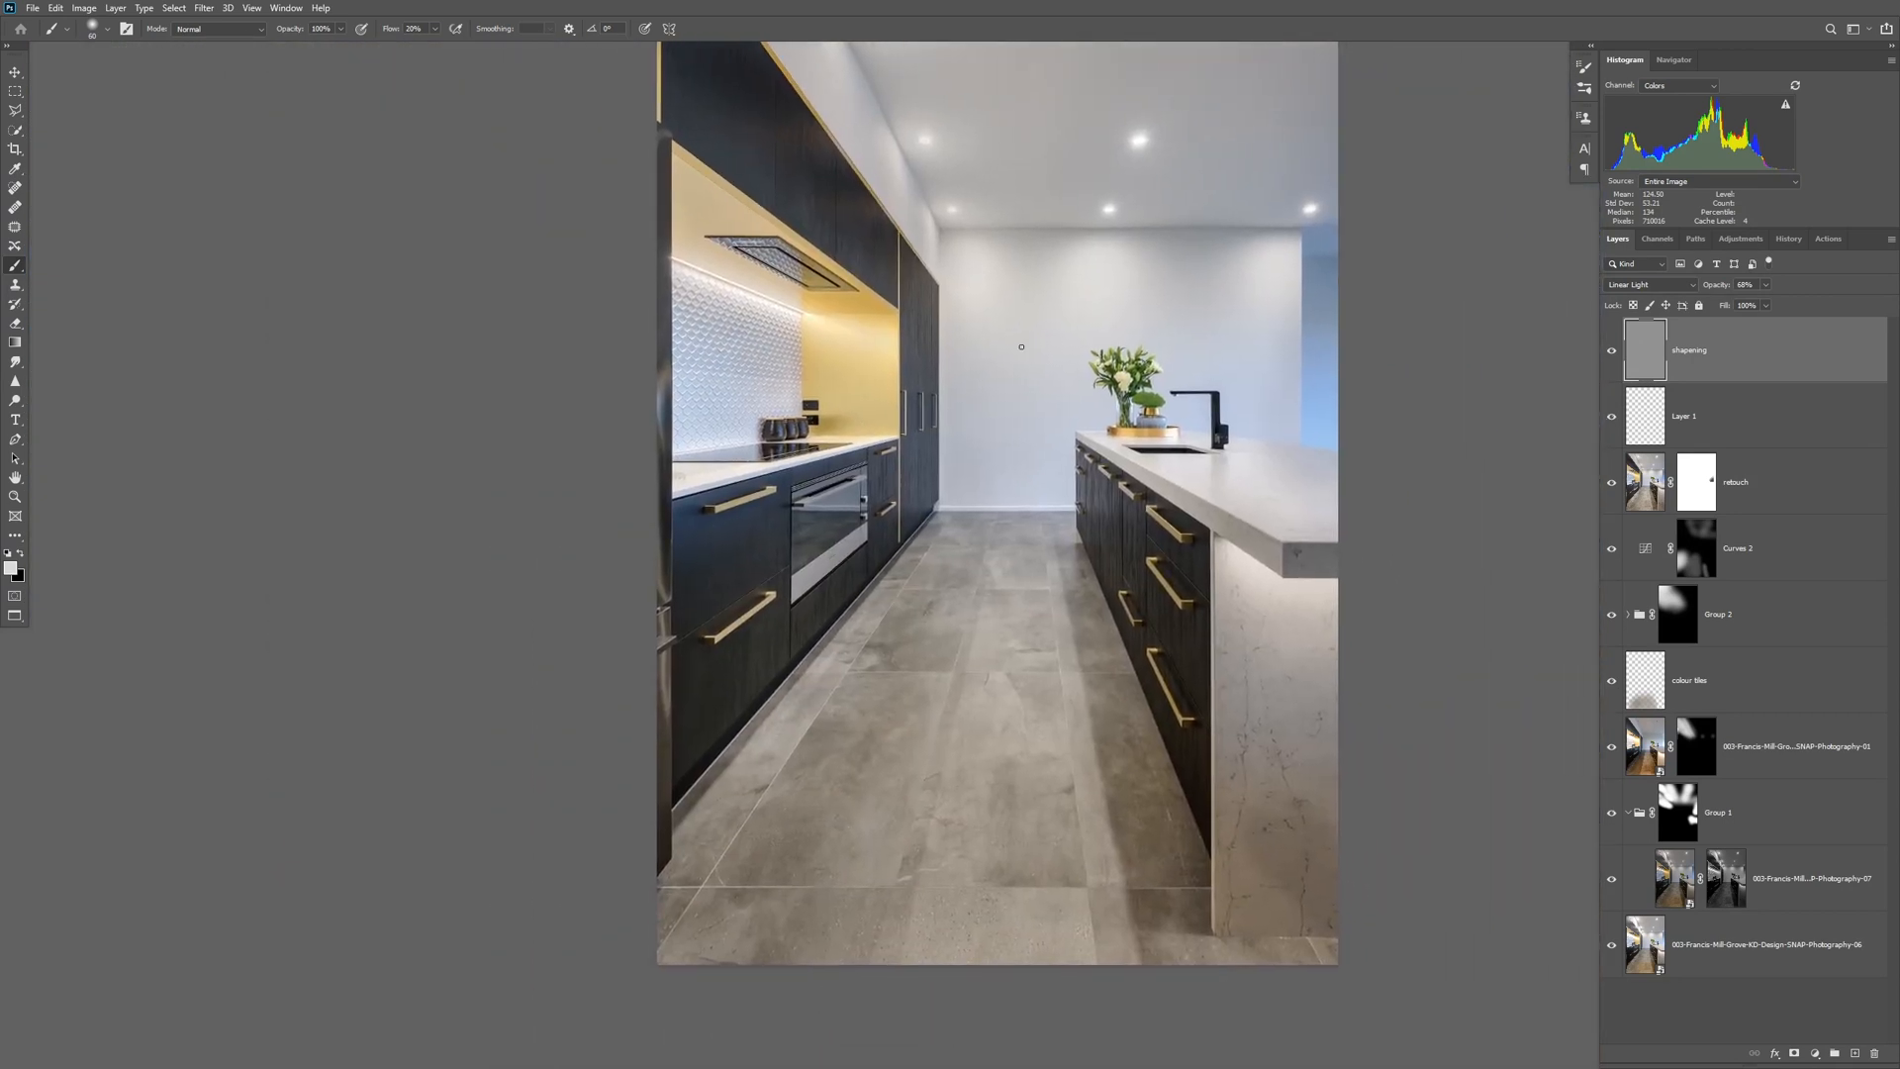
left_click_drag(1022, 347, 893, 388)
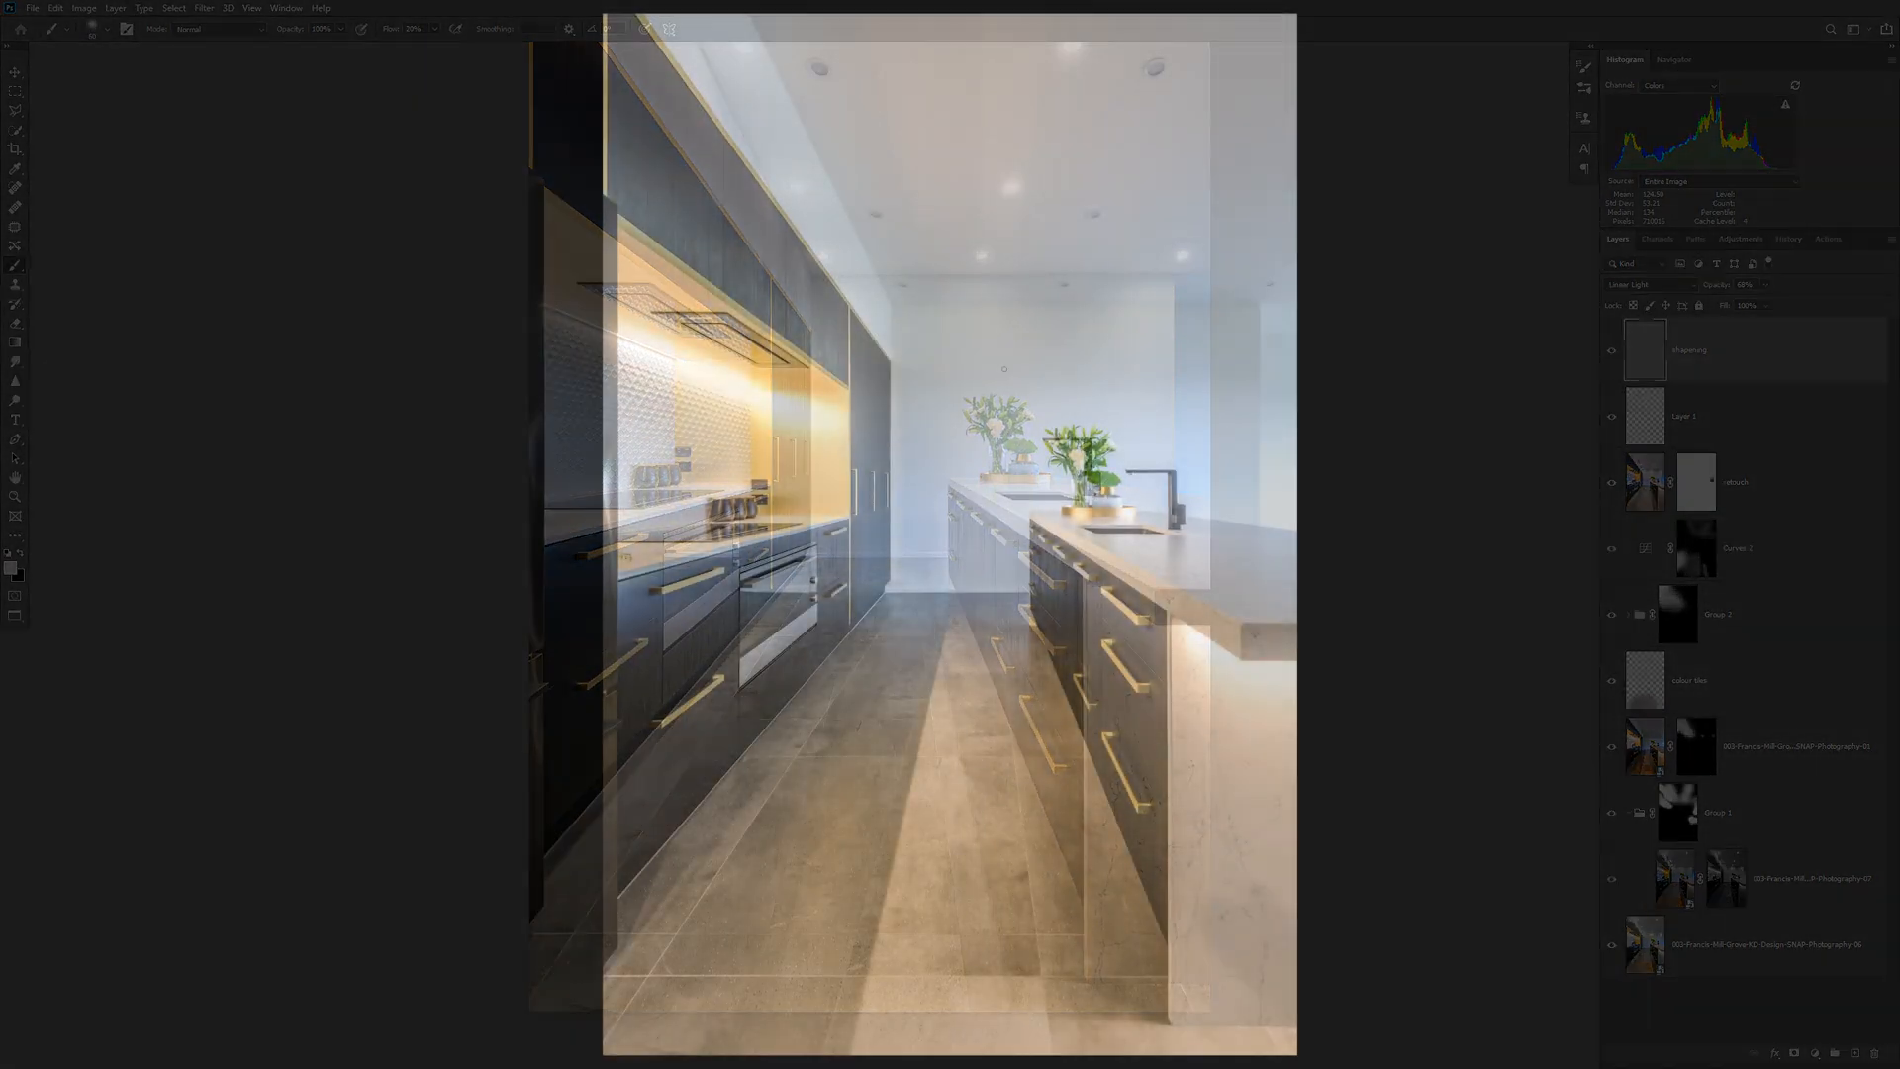